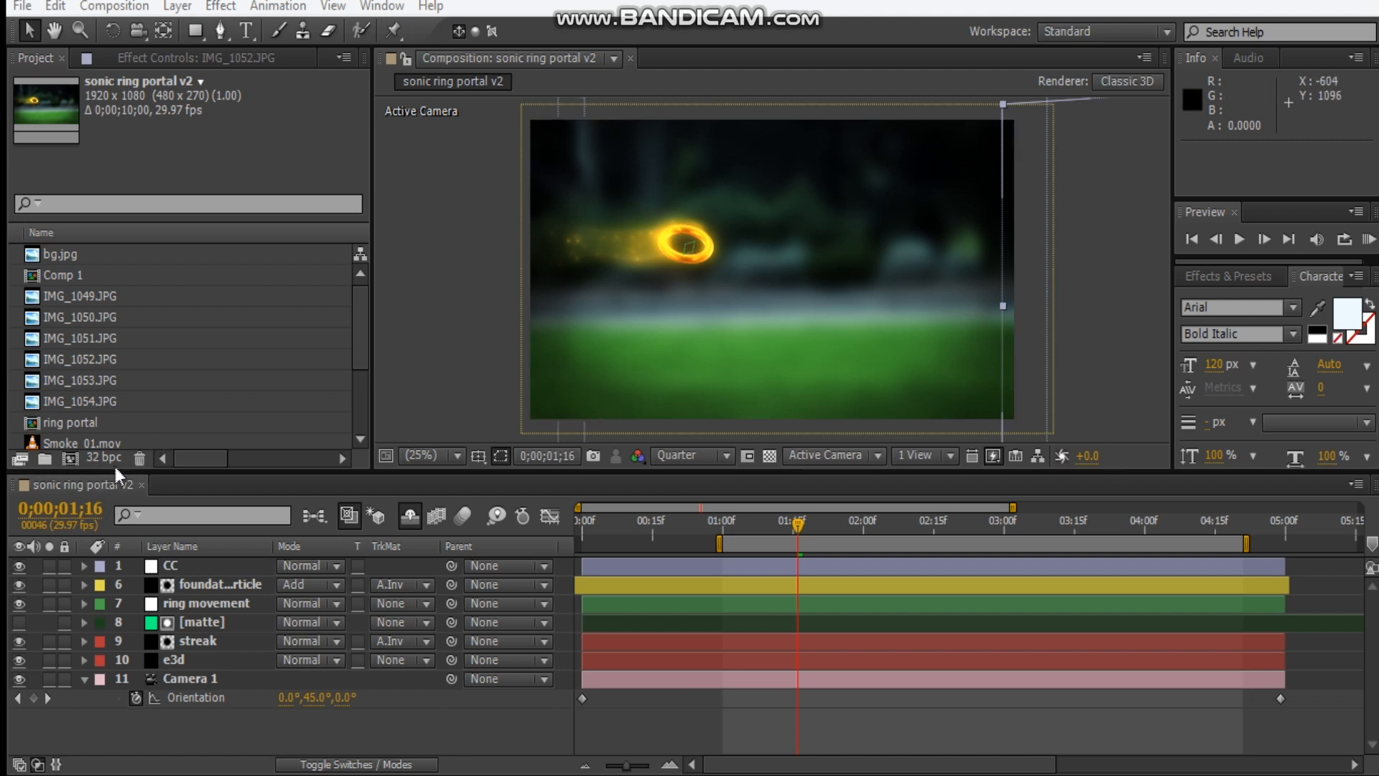
- Create a new 1920 x 1080 composition named "ring throw" with the HDTV 1080 29.97 preset and a ten-second duration
{"action": "left_click", "coordinate": [70, 459]}
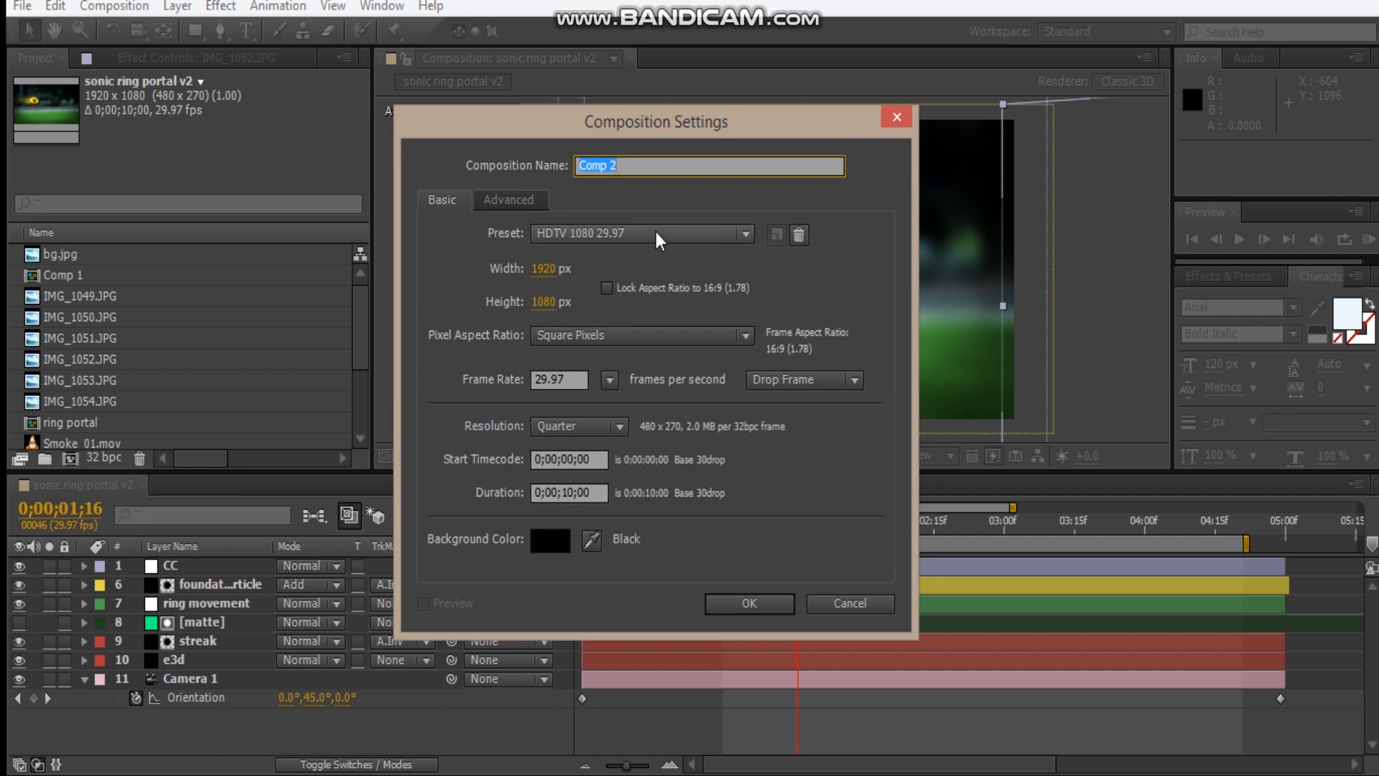
{"action": "type", "text": "ring throw"}
{"action": "left_click", "coordinate": [752, 603]}
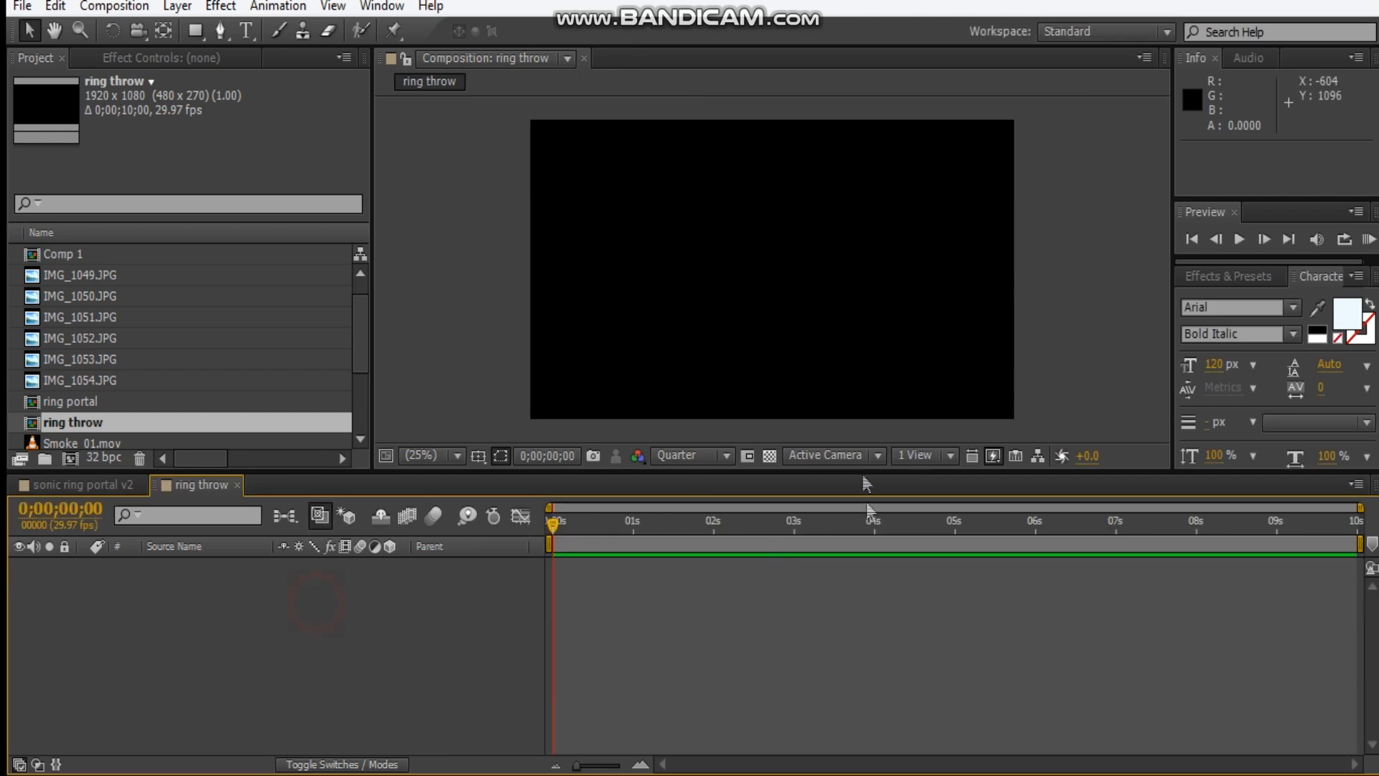
- Add the six photos IMG_1049.JPG through IMG_1054.JPG to the ring throw composition as layers
{"action": "left_click", "coordinate": [141, 284]}
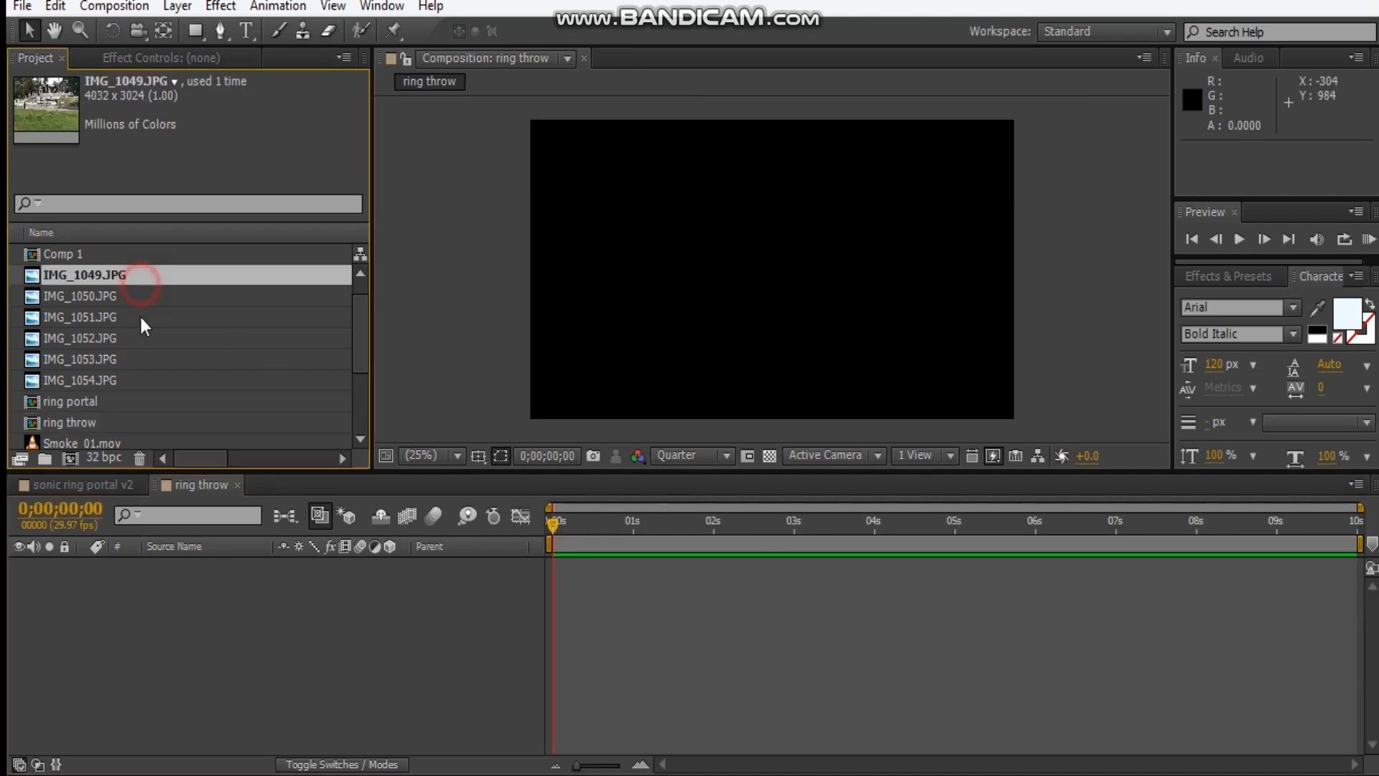
{"action": "left_click", "coordinate": [139, 382], "text": "shift"}
{"action": "left_click_drag", "start_coordinate": [144, 318], "coordinate": [294, 639]}
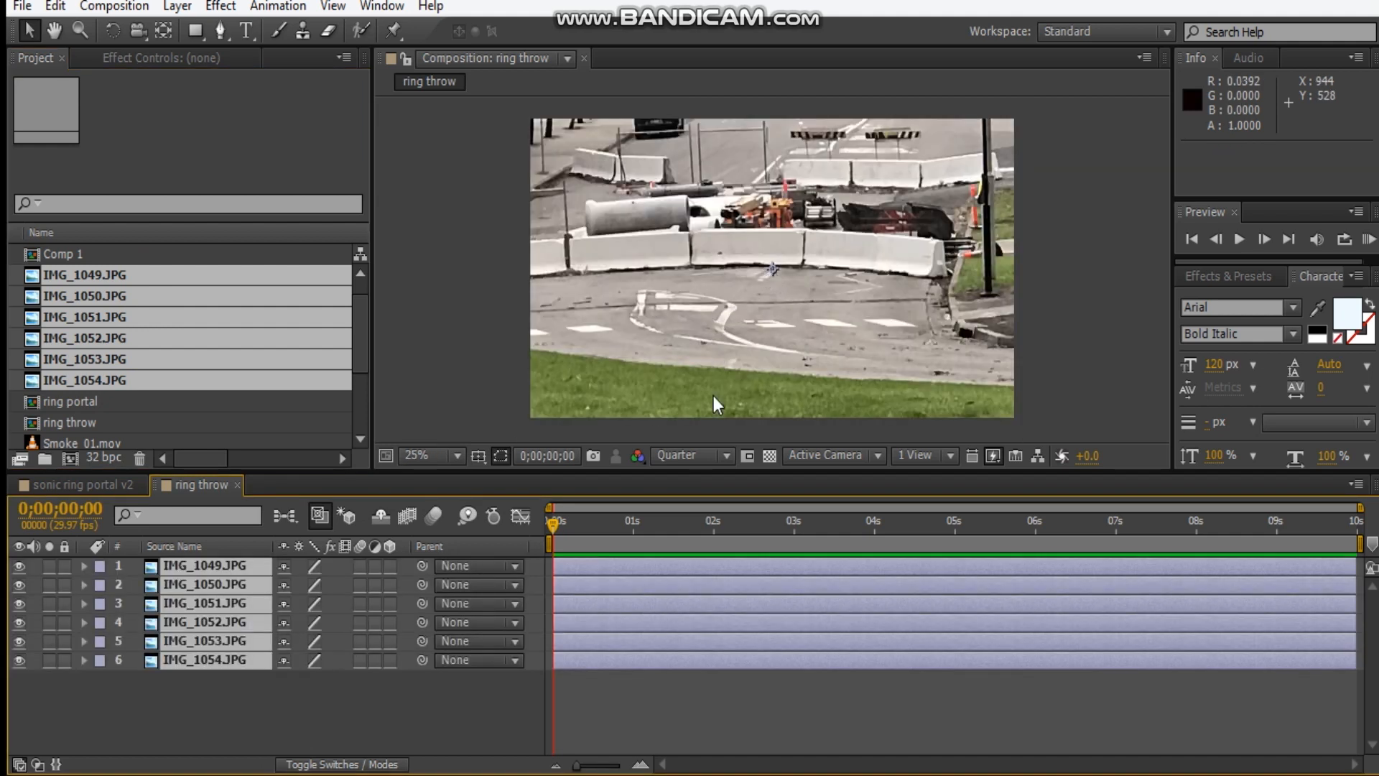
- Scale all six photo layers to 49% and collapse their properties
{"action": "key", "text": "s"}
{"action": "left_click_drag", "start_coordinate": [328, 593], "coordinate": [287, 602]}
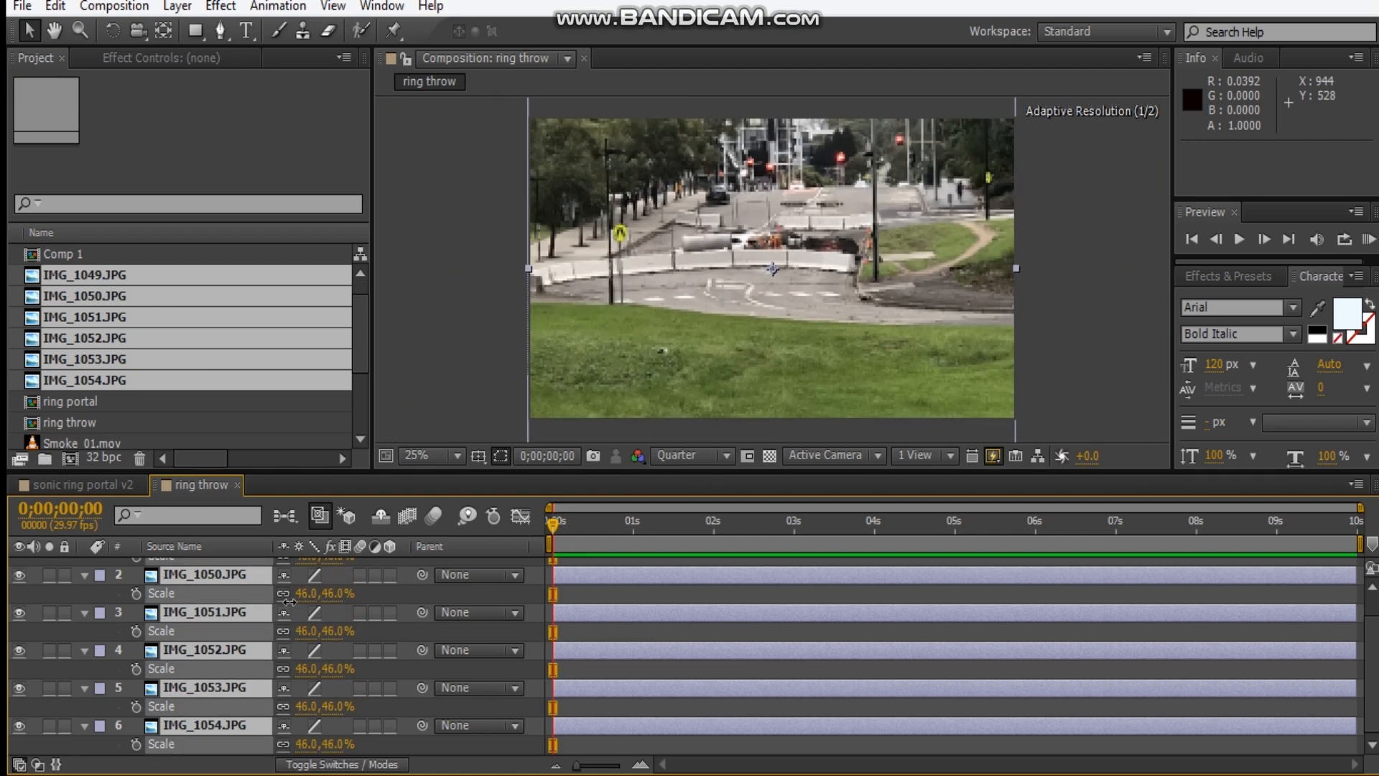
{"action": "left_click", "coordinate": [332, 594]}
{"action": "type", "text": "50"}
{"action": "key", "text": "Return"}
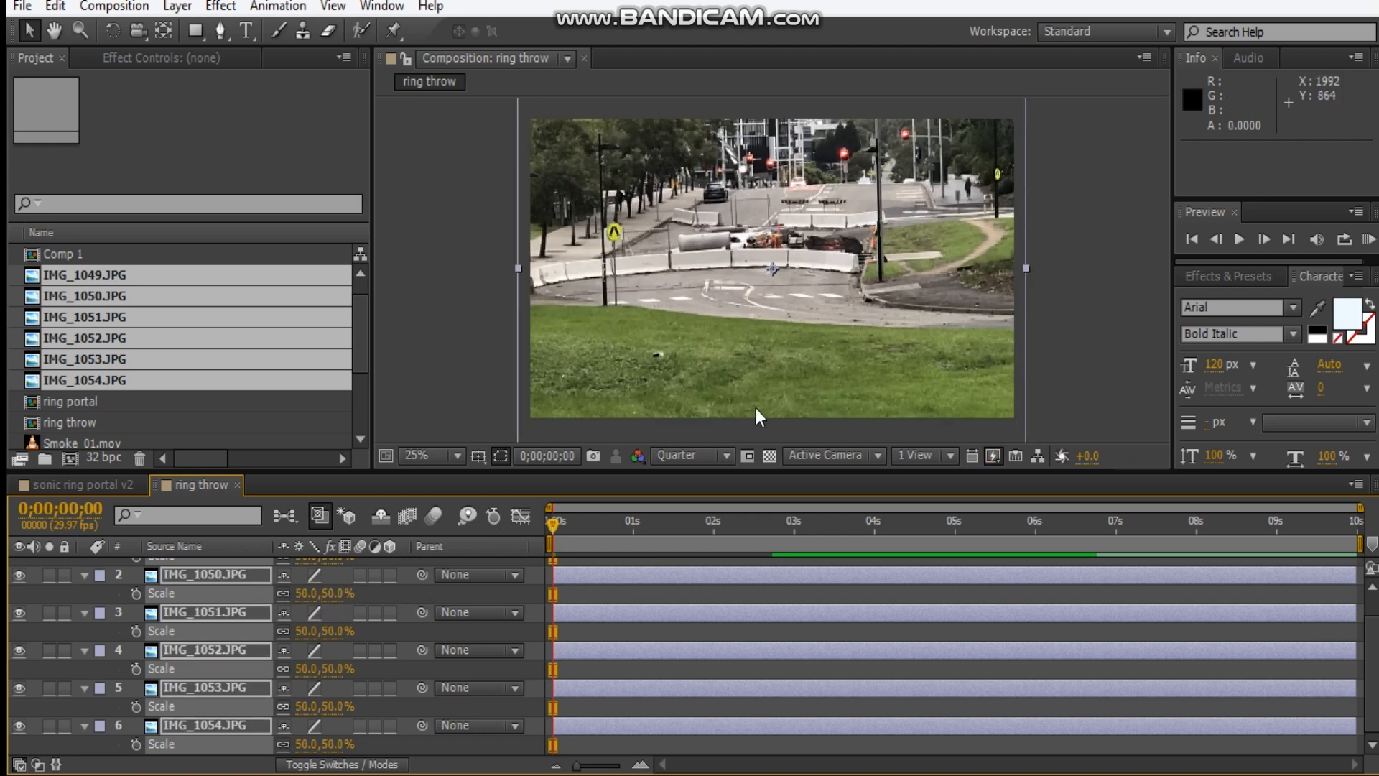
{"action": "left_click", "coordinate": [331, 594]}
{"action": "type", "text": "49"}
{"action": "key", "text": "Return"}
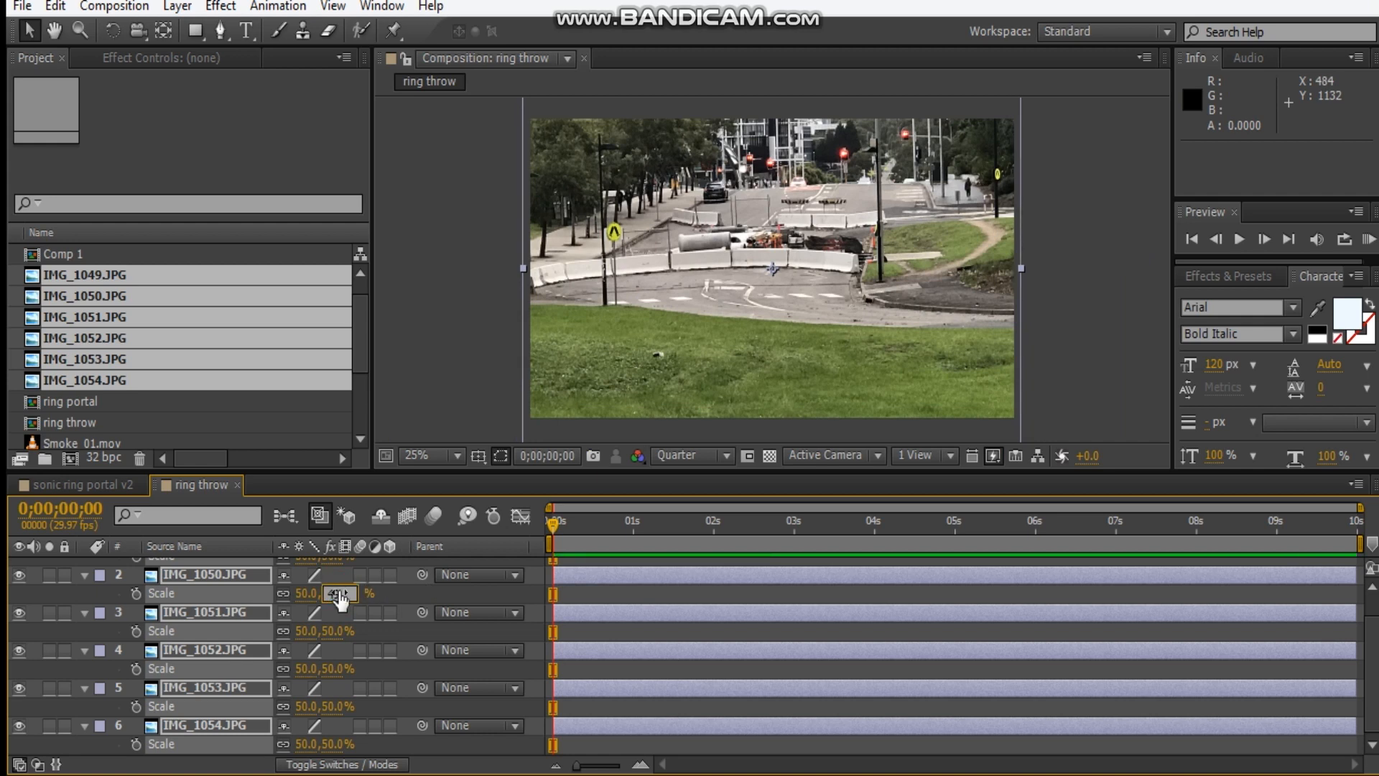
{"action": "left_click", "coordinate": [1090, 339]}
{"action": "left_click", "coordinate": [179, 485]}
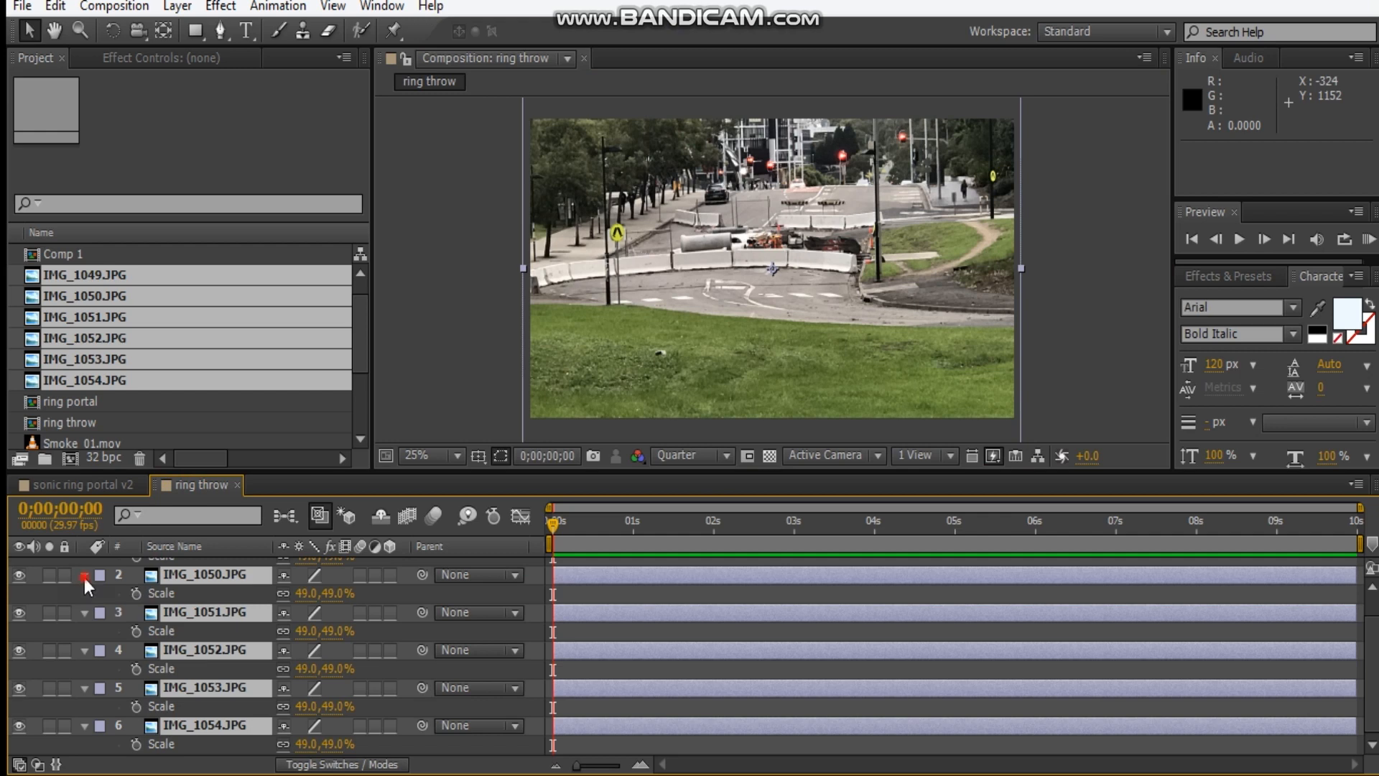
{"action": "left_click", "coordinate": [84, 578]}
{"action": "left_click", "coordinate": [235, 718]}
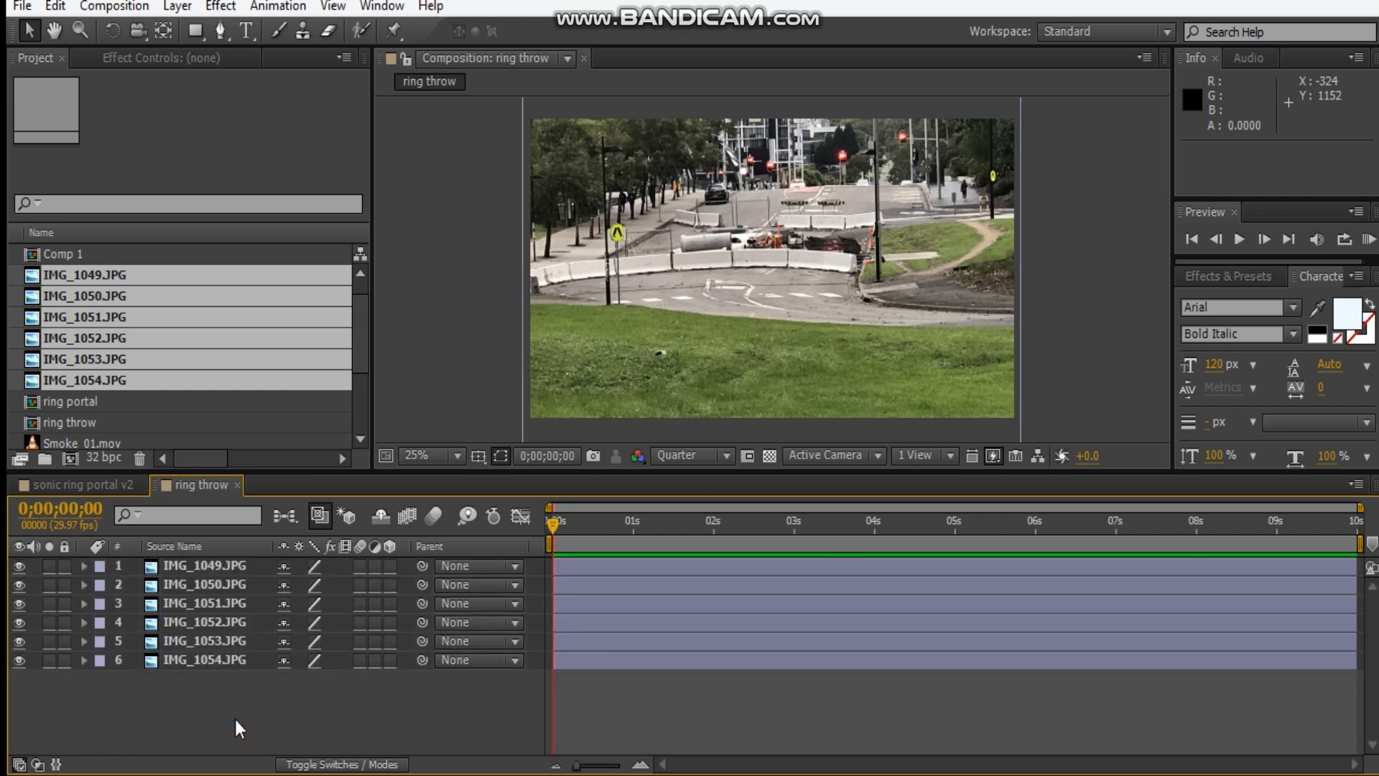
- Add a two-node camera with the 80mm preset to the composition
{"action": "key", "text": "ctrl+alt+shift+c"}
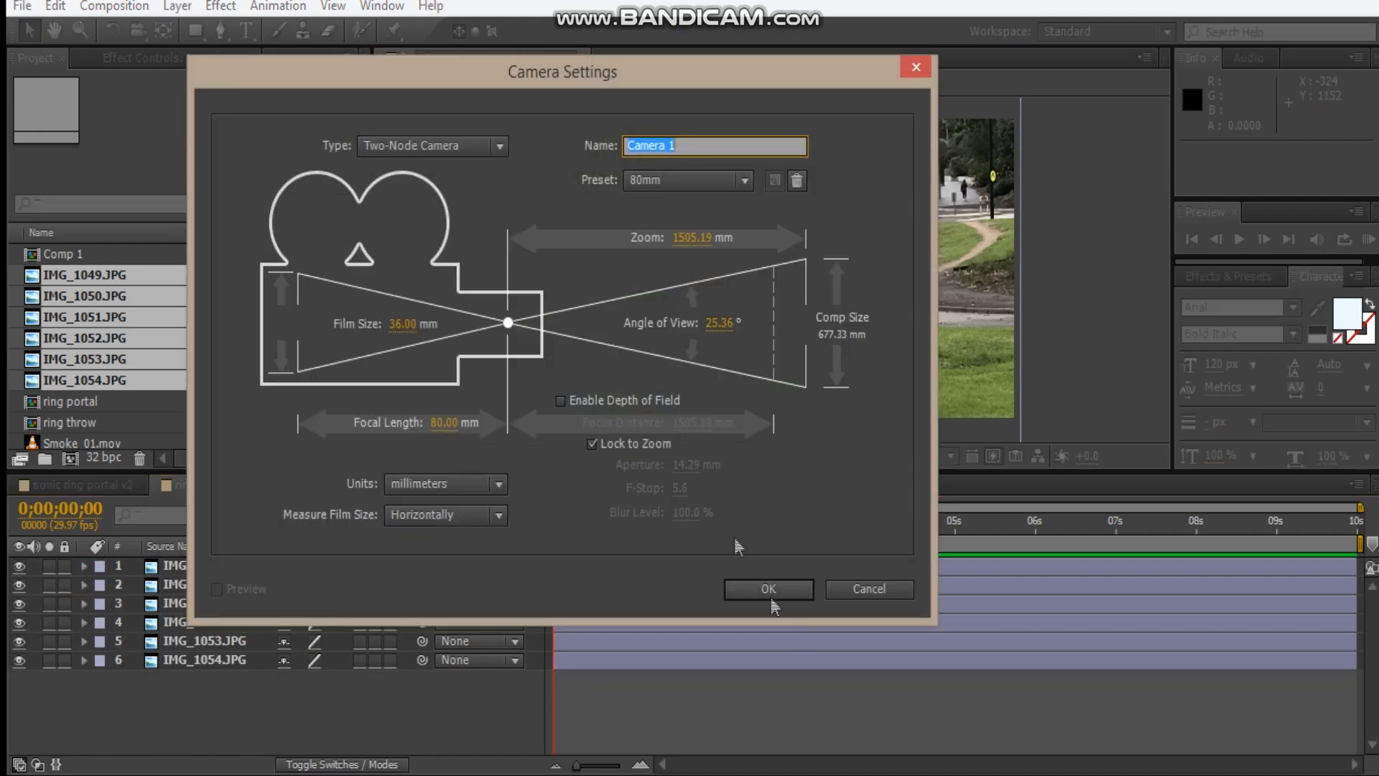
{"action": "left_click", "coordinate": [782, 592]}
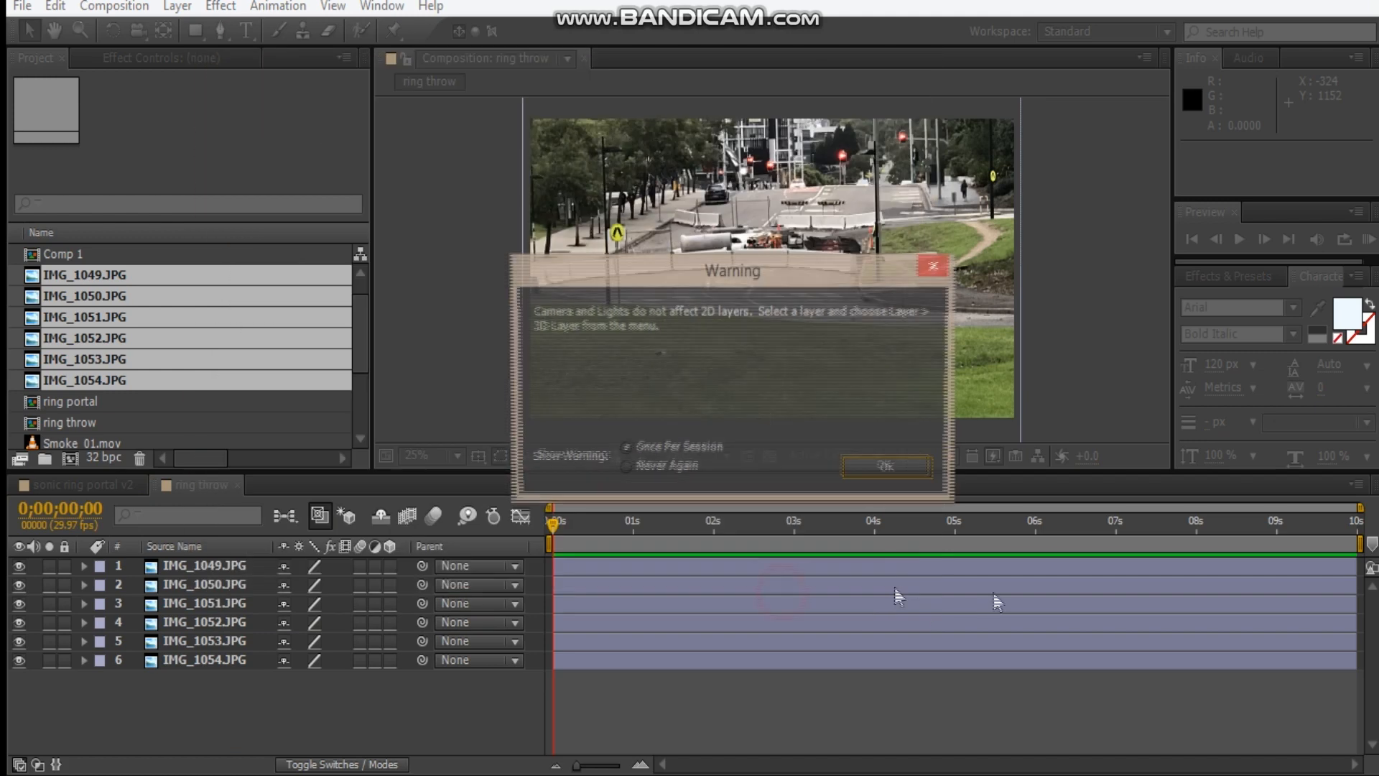
{"action": "left_click", "coordinate": [908, 472]}
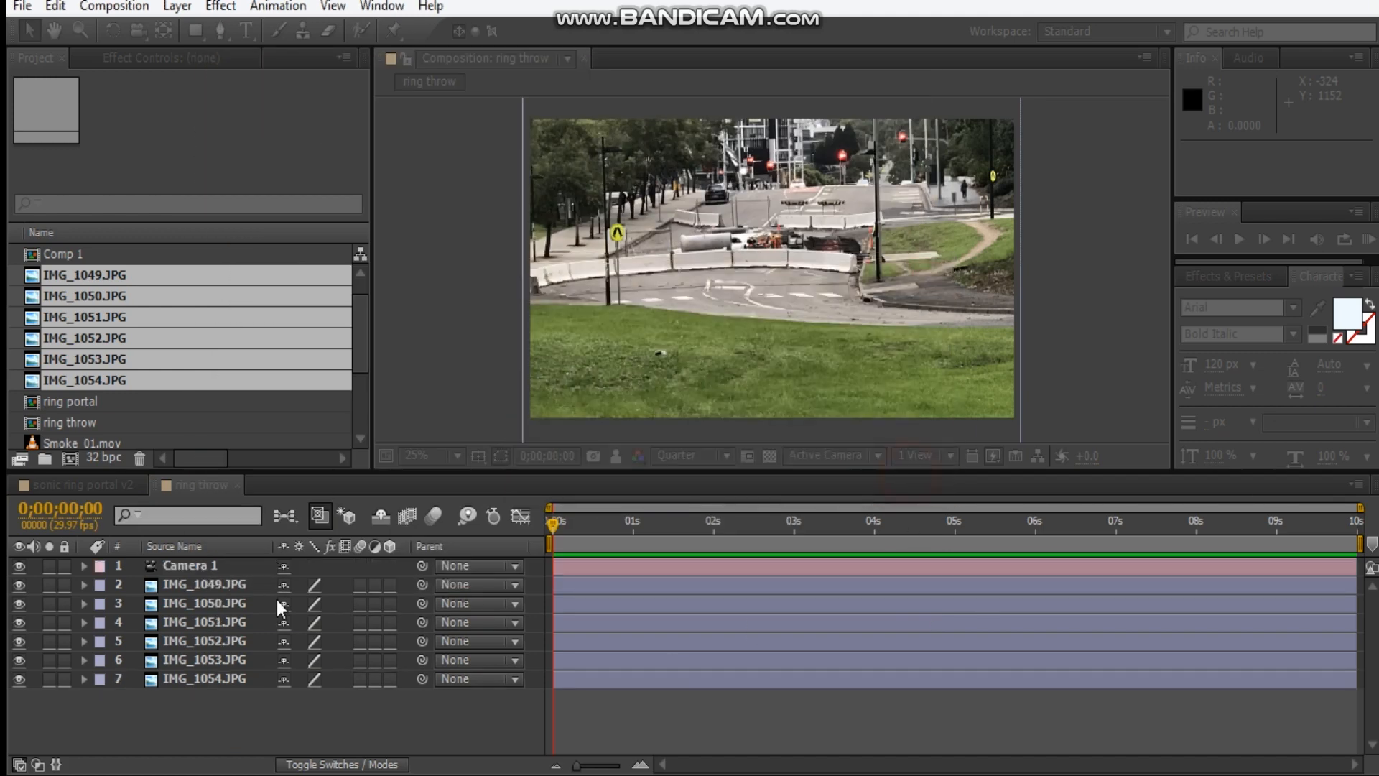
- Make the six photo layers IMG_1049 through IMG_1054 3D layers
{"action": "left_click", "coordinate": [216, 585]}
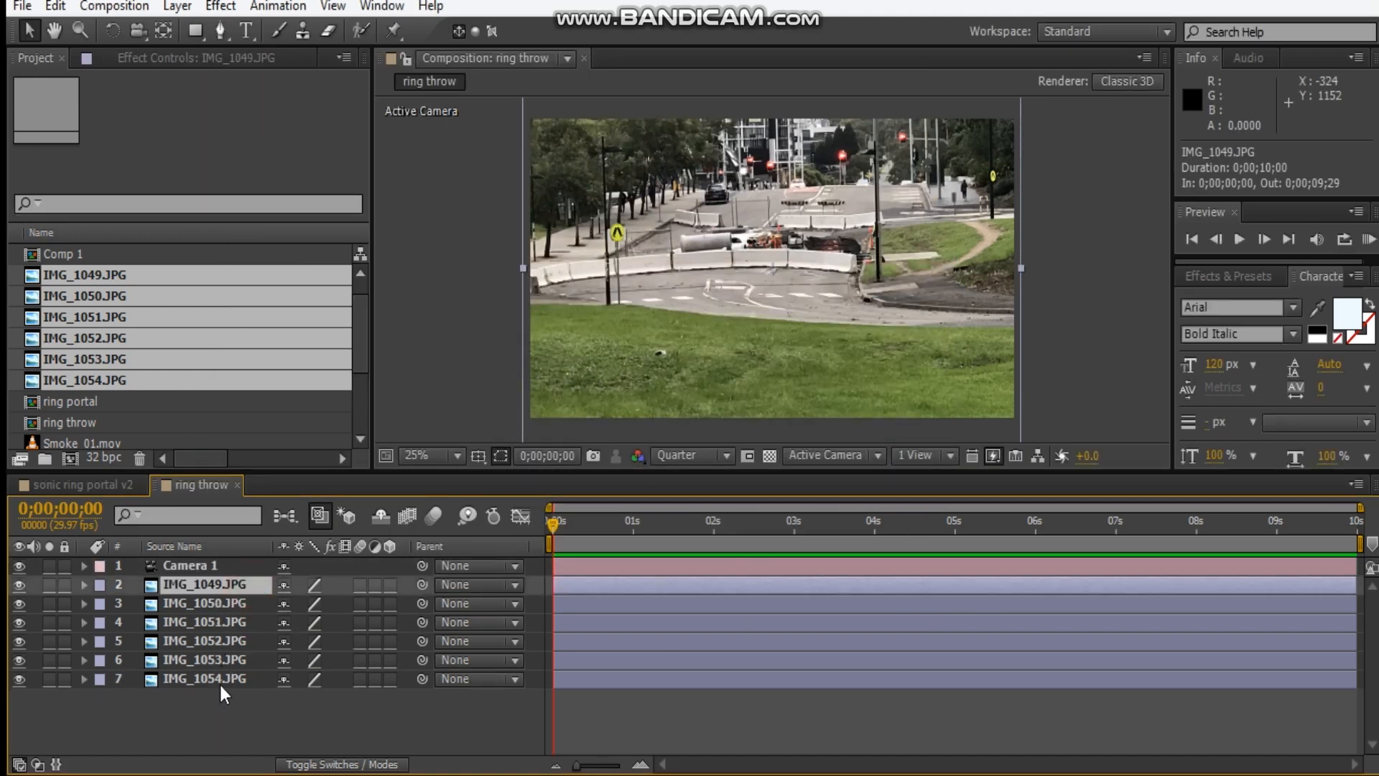
{"action": "left_click", "coordinate": [215, 678], "text": "shift"}
{"action": "left_click", "coordinate": [389, 585]}
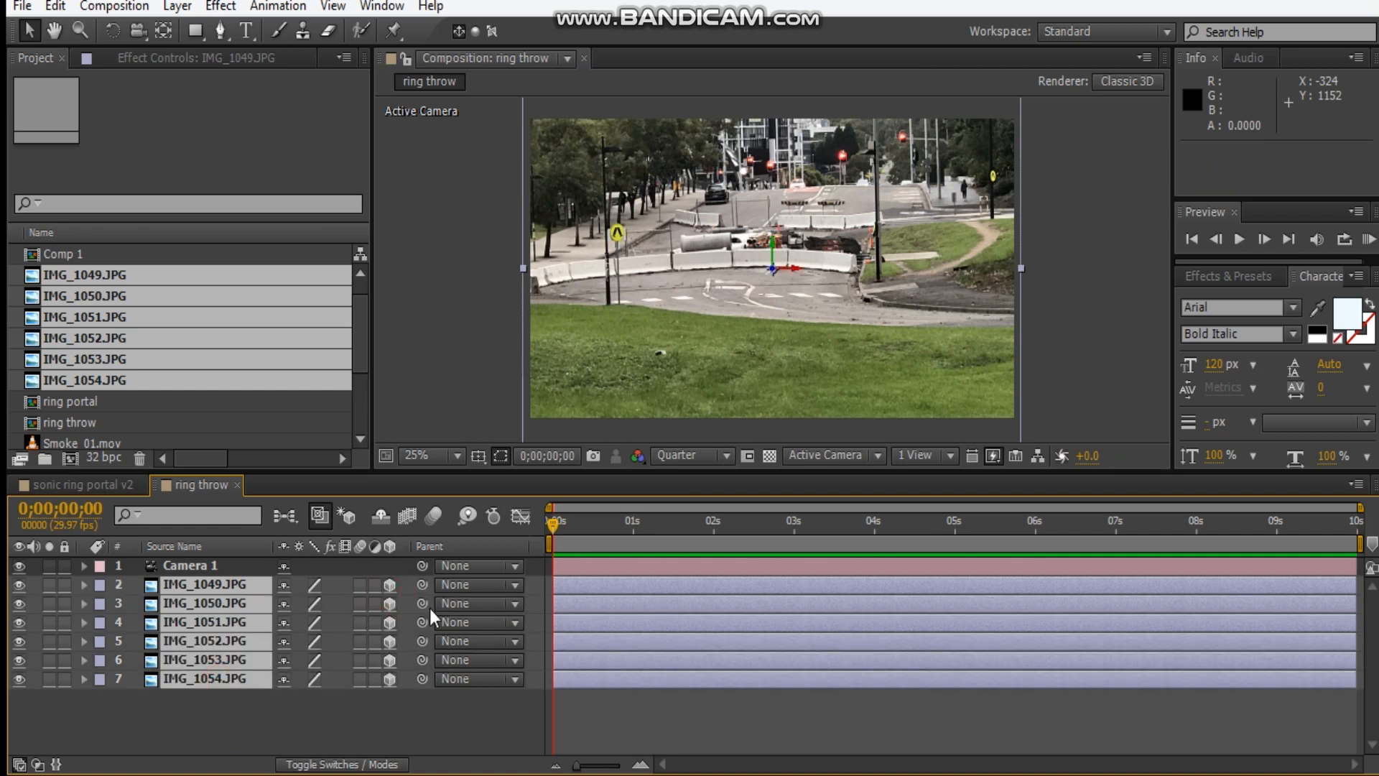
{"action": "left_click", "coordinate": [273, 721]}
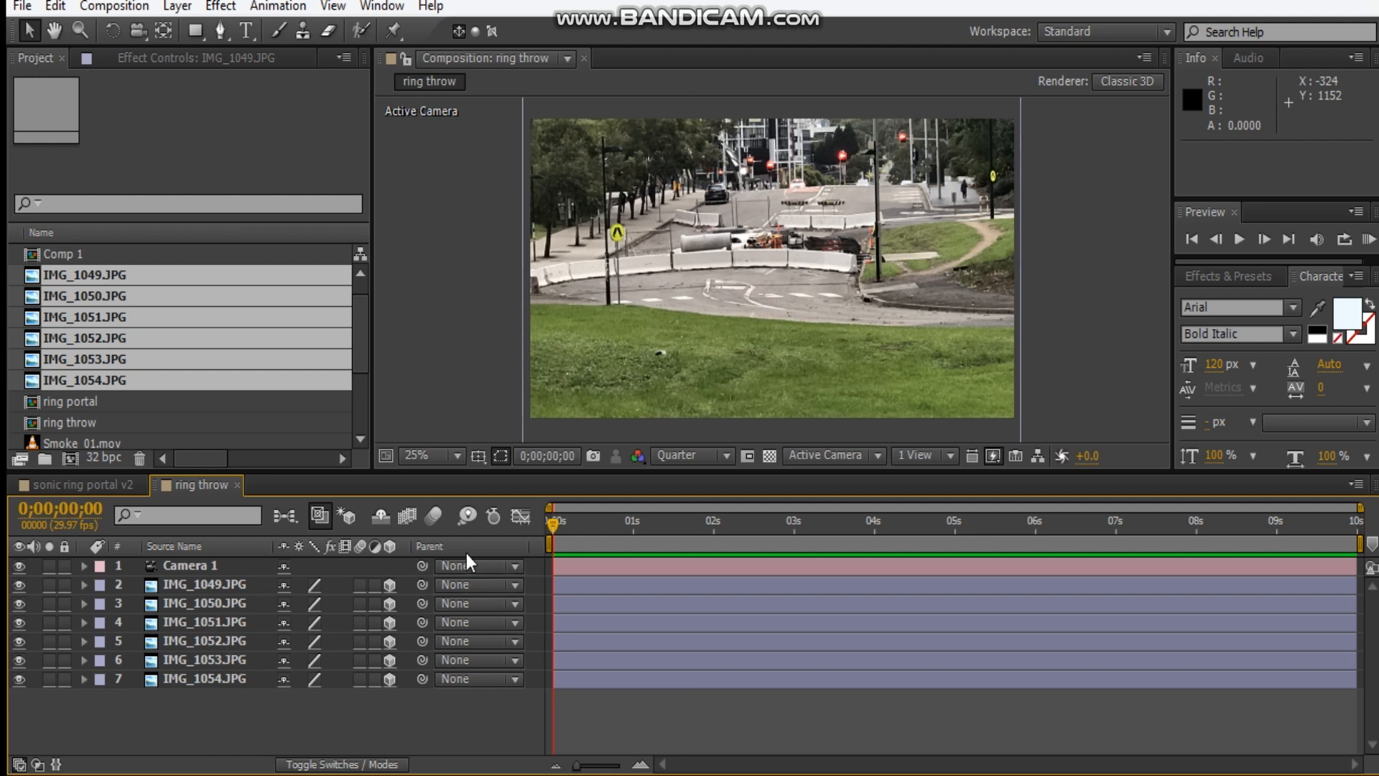
- Hide layers IMG_1051 through IMG_1054 and parent the IMG_1050 layer to Camera 1
{"action": "left_click", "coordinate": [228, 588]}
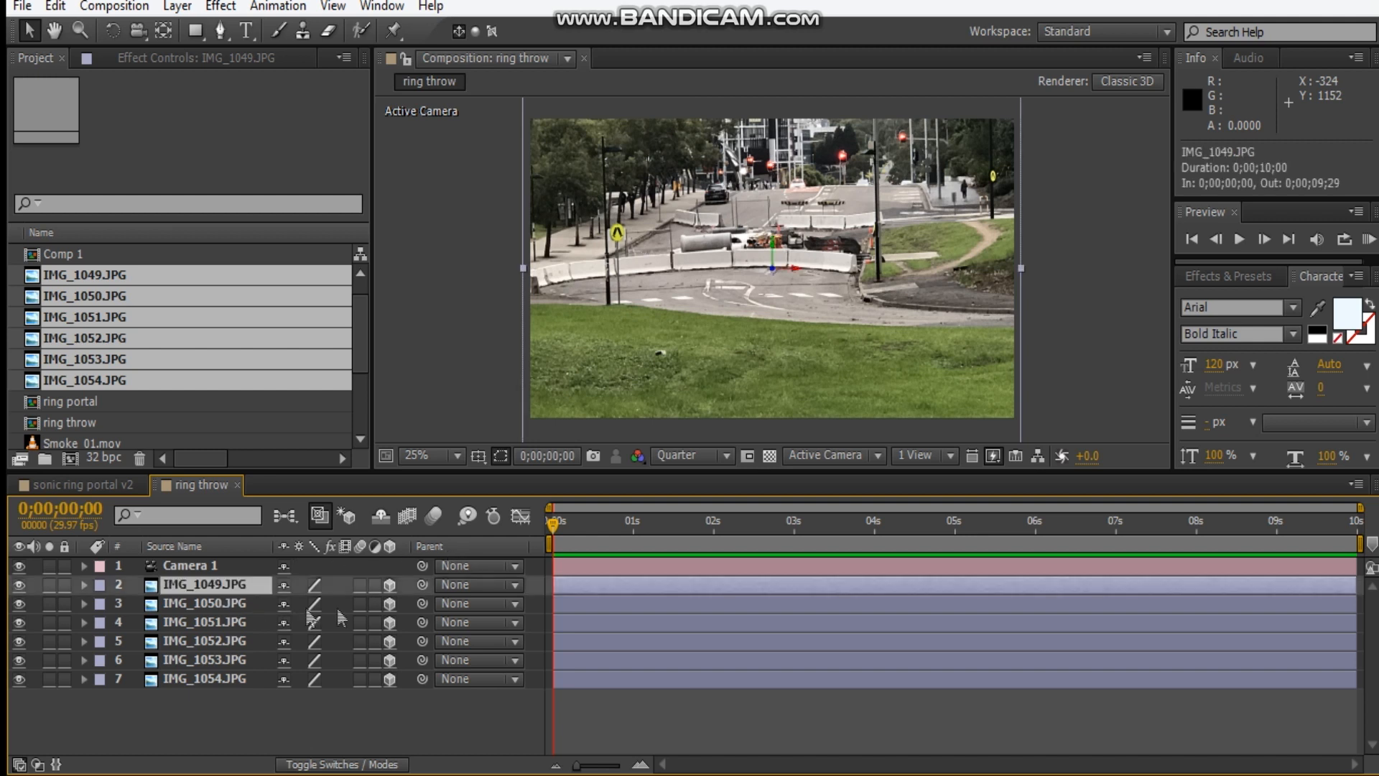
{"action": "left_click", "coordinate": [201, 598]}
{"action": "left_click_drag", "start_coordinate": [25, 622], "coordinate": [12, 696]}
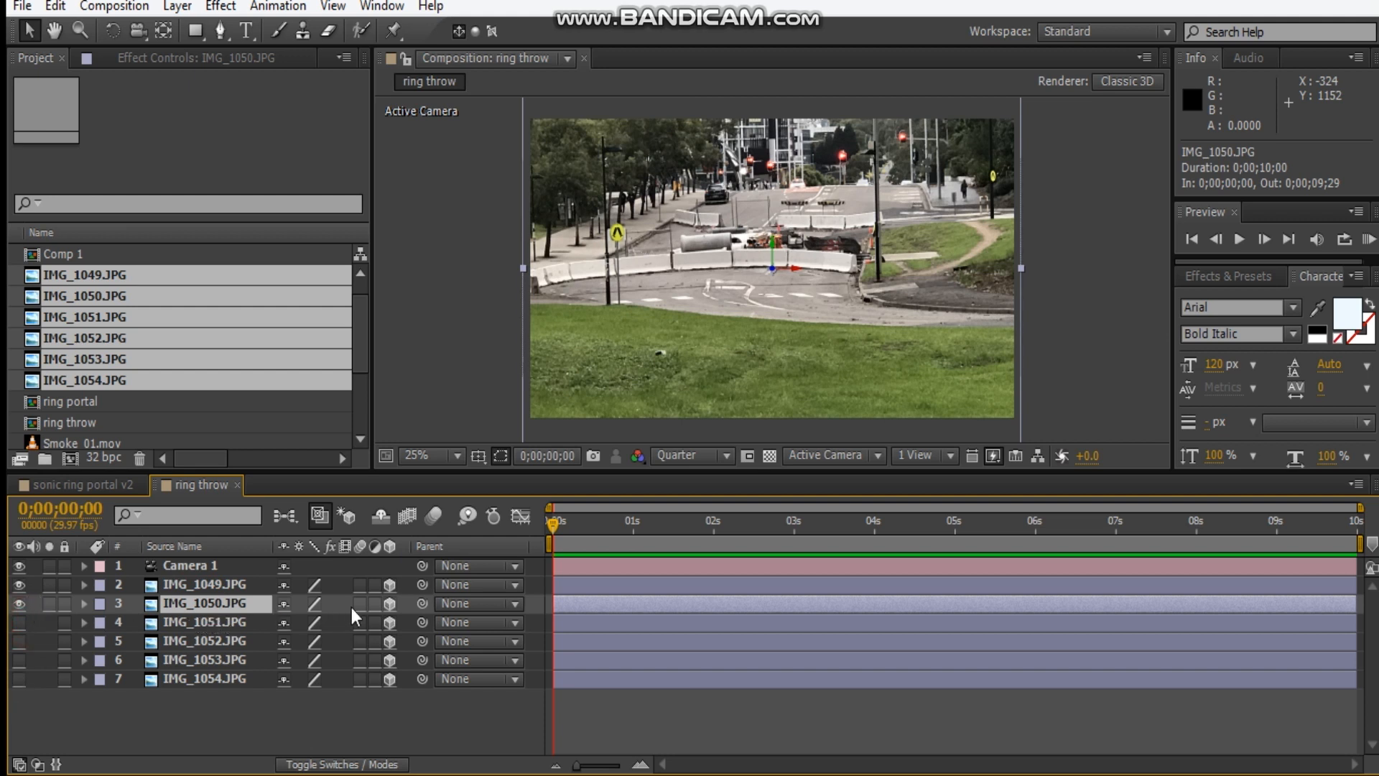
{"action": "left_click_drag", "start_coordinate": [420, 607], "coordinate": [172, 569]}
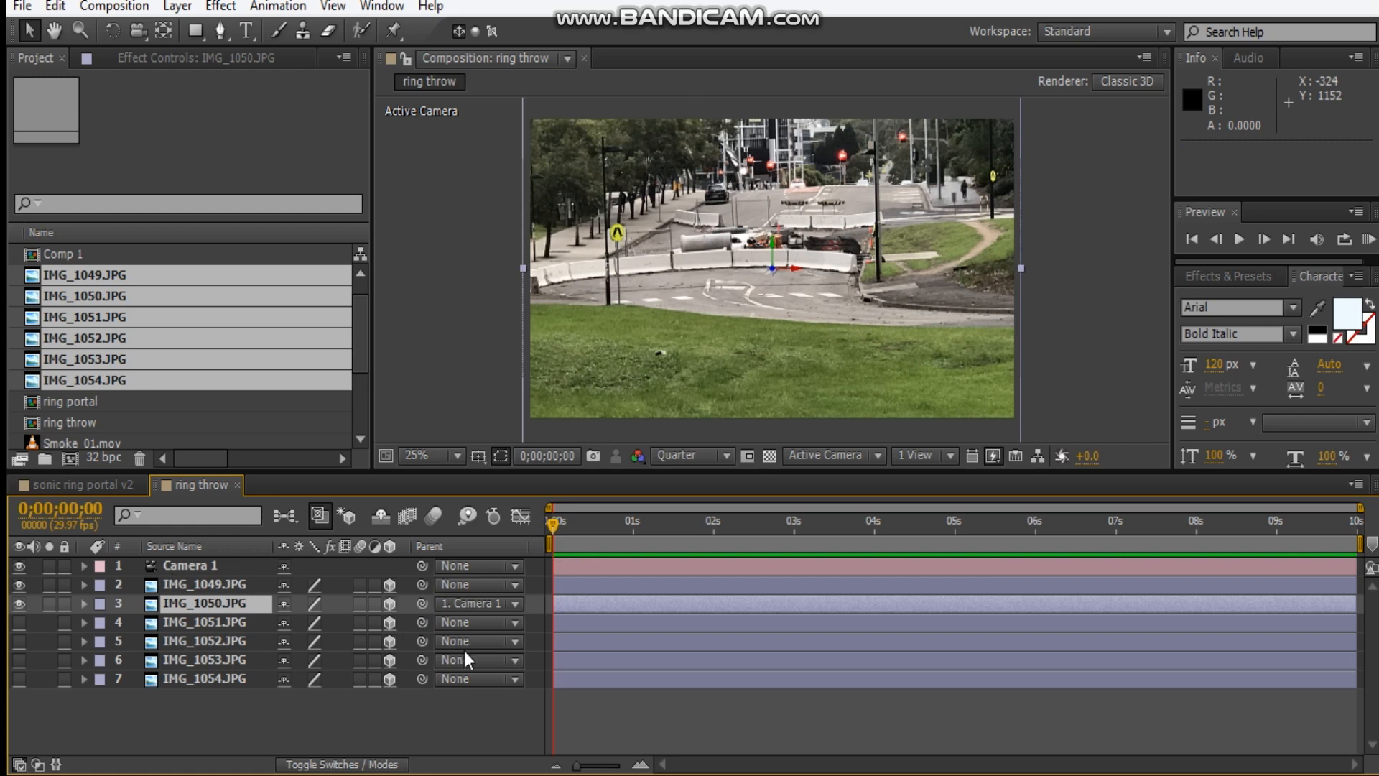
- Rotate Camera 1 by setting its Y orientation to 21°, carrying the IMG_1050 layer around with it
{"action": "left_click", "coordinate": [225, 567]}
{"action": "key", "text": "r"}
{"action": "left_click_drag", "start_coordinate": [313, 585], "coordinate": [333, 586]}
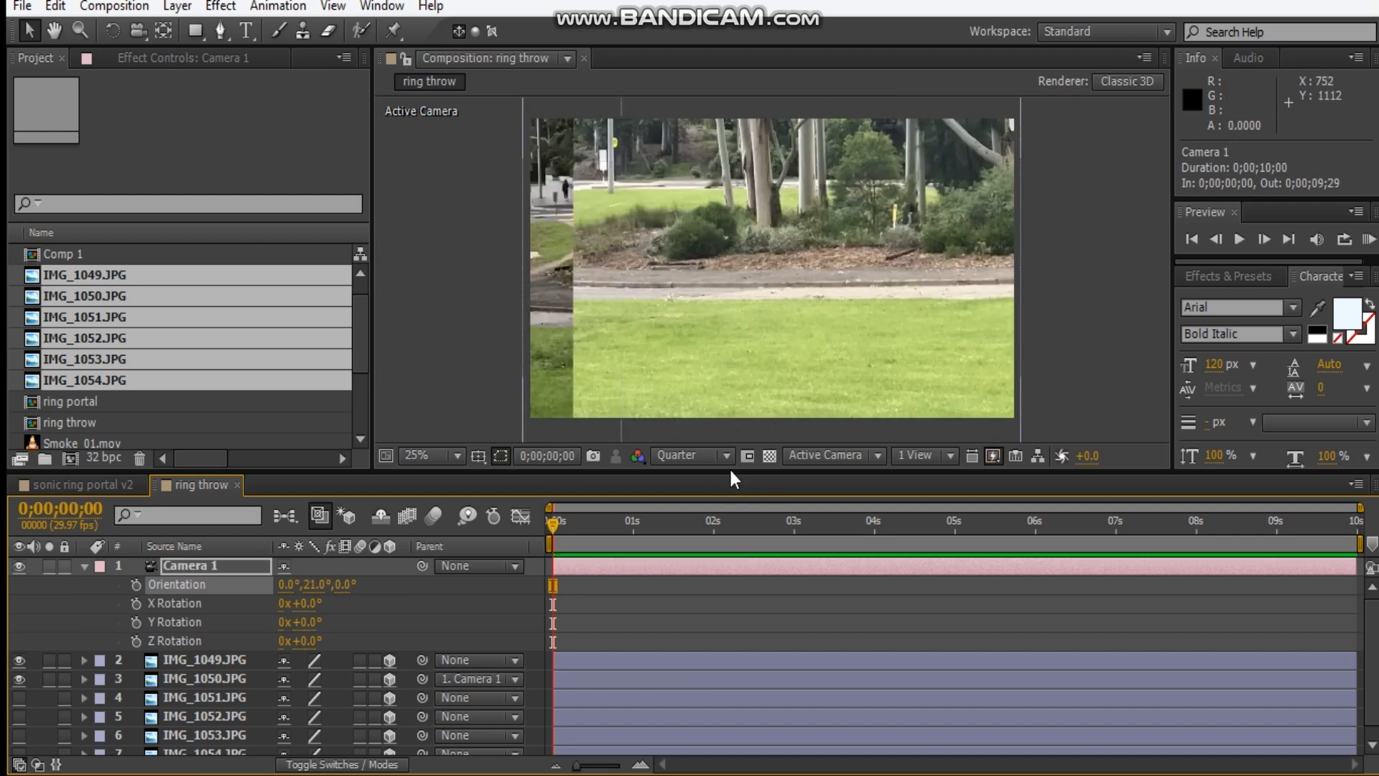
- Examine the arrangement of the camera and photo layers from the Top view, and return to the Active Camera view
{"action": "left_click", "coordinate": [834, 463]}
{"action": "left_click", "coordinate": [830, 594]}
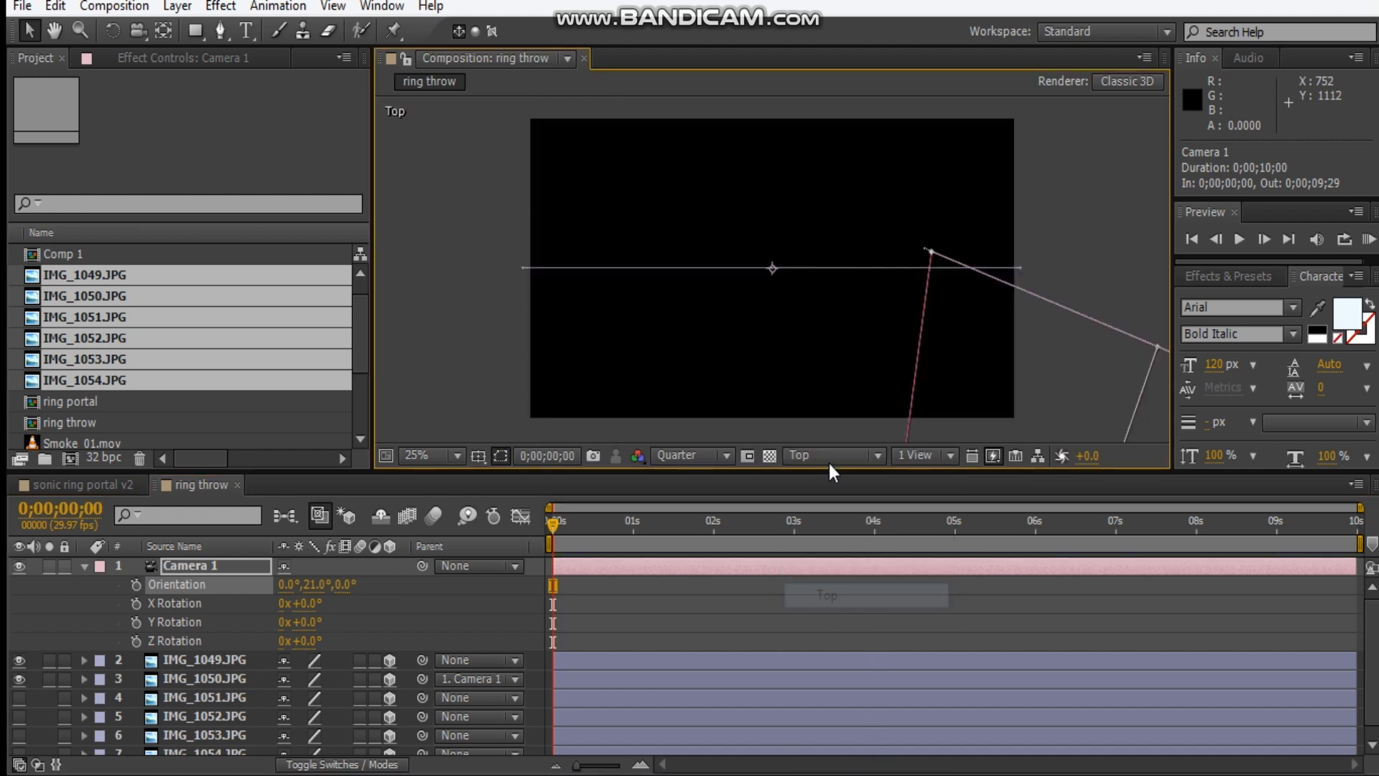
{"action": "scroll", "coordinate": [865, 296], "scroll_direction": "down", "scroll_amount": 1}
{"action": "left_click_drag", "start_coordinate": [986, 223], "coordinate": [866, 175]}
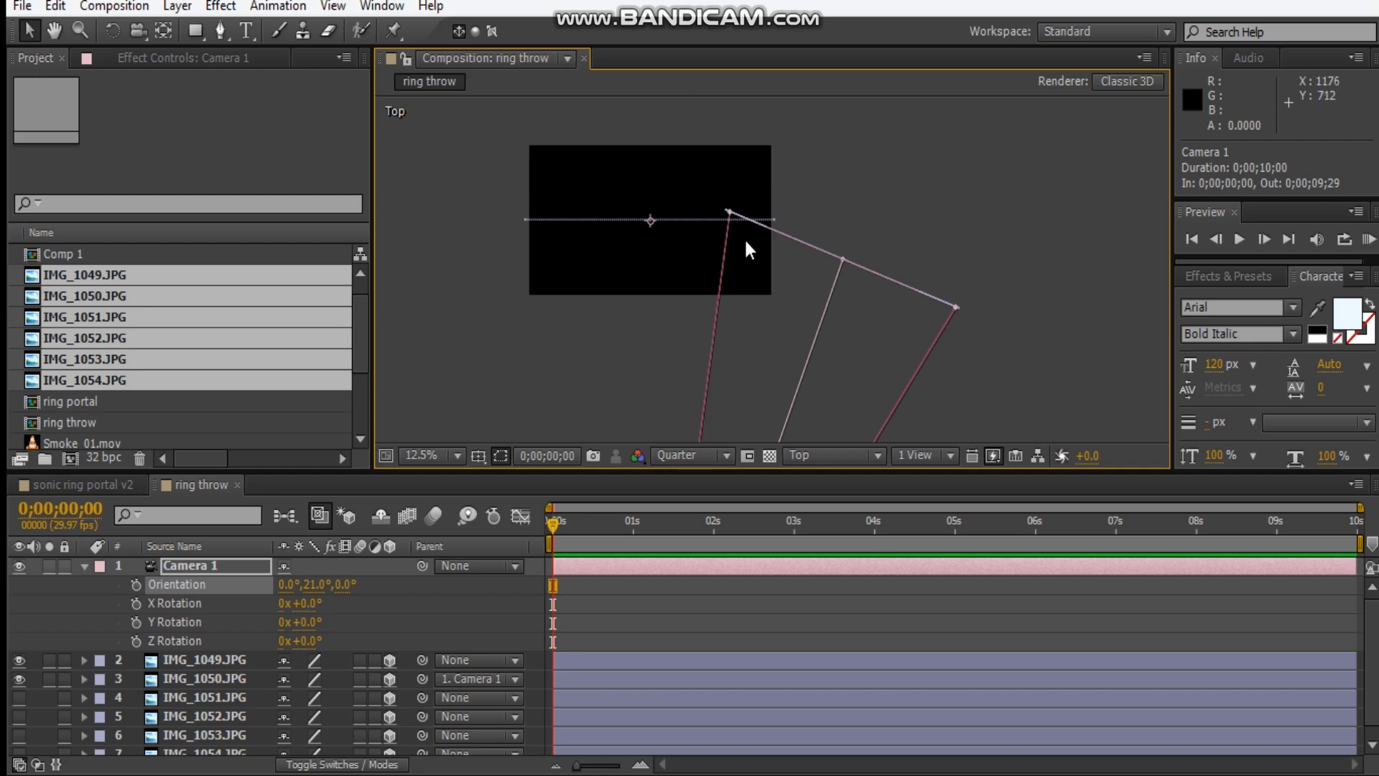
{"action": "left_click", "coordinate": [821, 459]}
{"action": "left_click", "coordinate": [859, 482]}
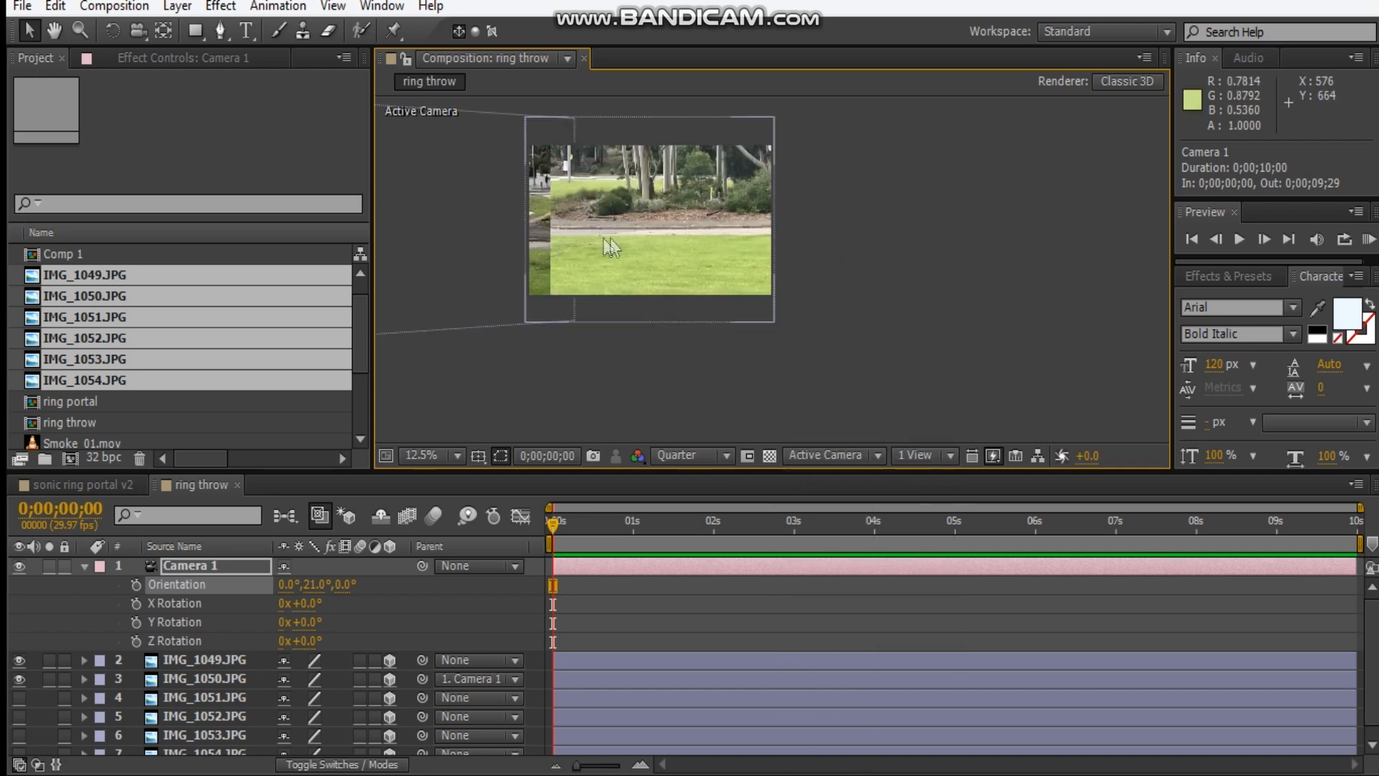
{"action": "scroll", "coordinate": [784, 299], "scroll_direction": "up", "scroll_amount": 2}
{"action": "scroll", "coordinate": [784, 299], "scroll_direction": "down", "scroll_amount": 1}
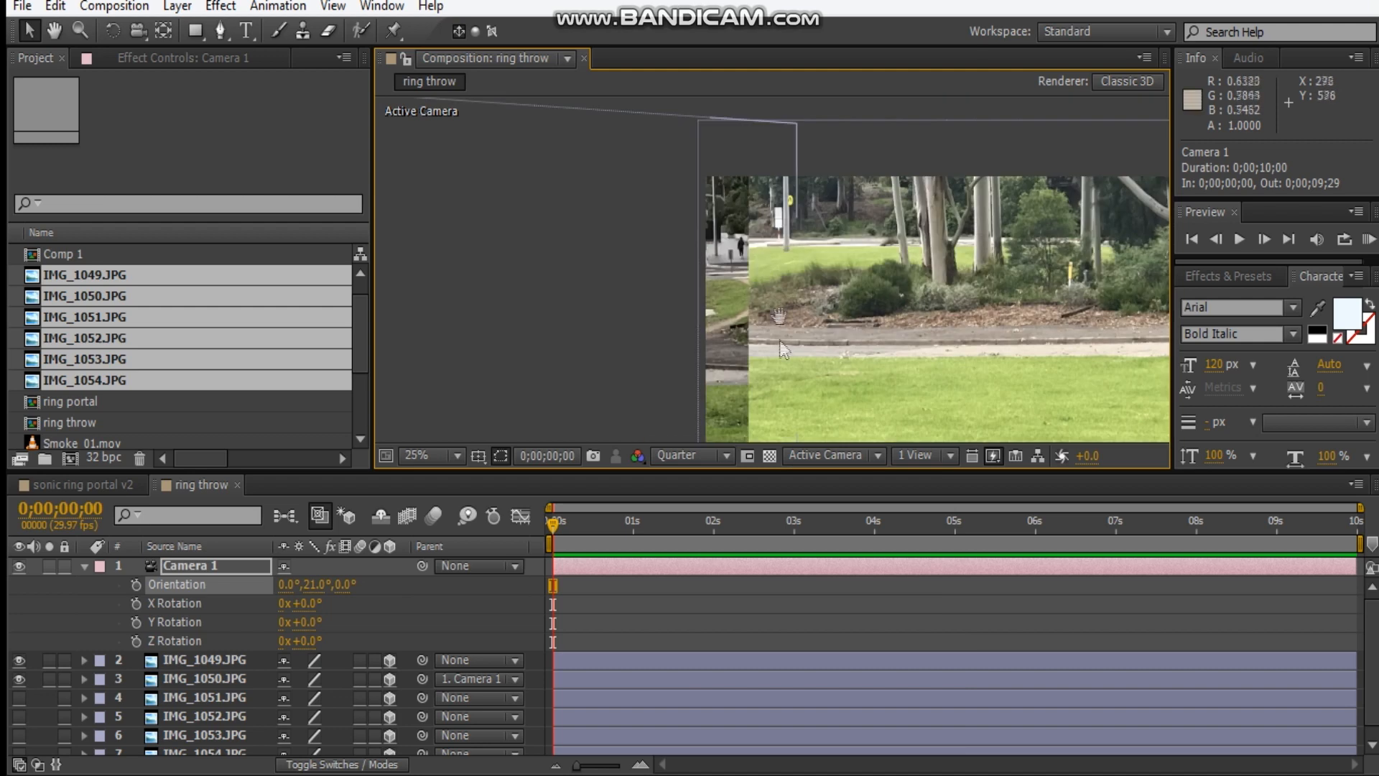
{"action": "left_click_drag", "start_coordinate": [778, 340], "coordinate": [710, 202]}
- Set the IMG_1050 layer's opacity to 50% so its overlap with IMG_1049 can be seen
{"action": "left_click", "coordinate": [230, 678]}
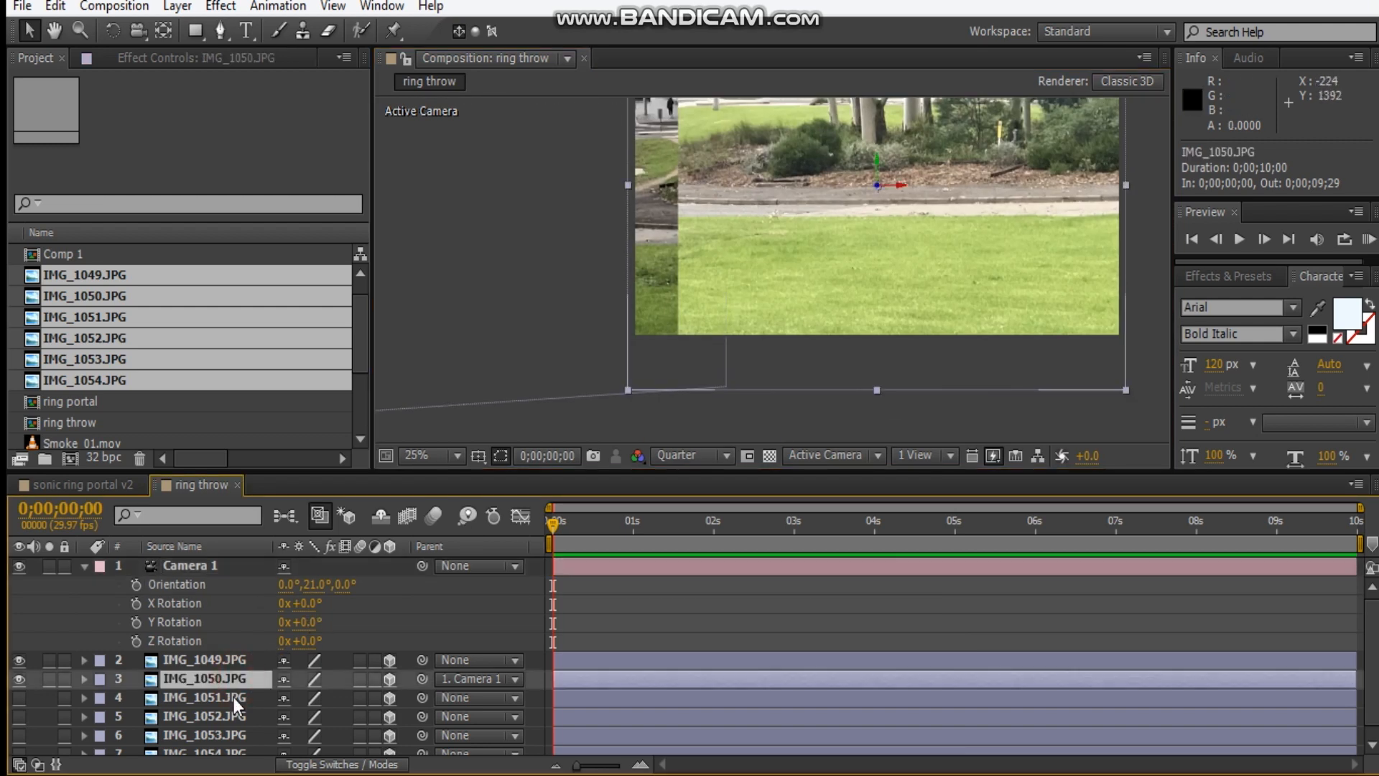
{"action": "key", "text": "t"}
{"action": "left_click", "coordinate": [293, 697]}
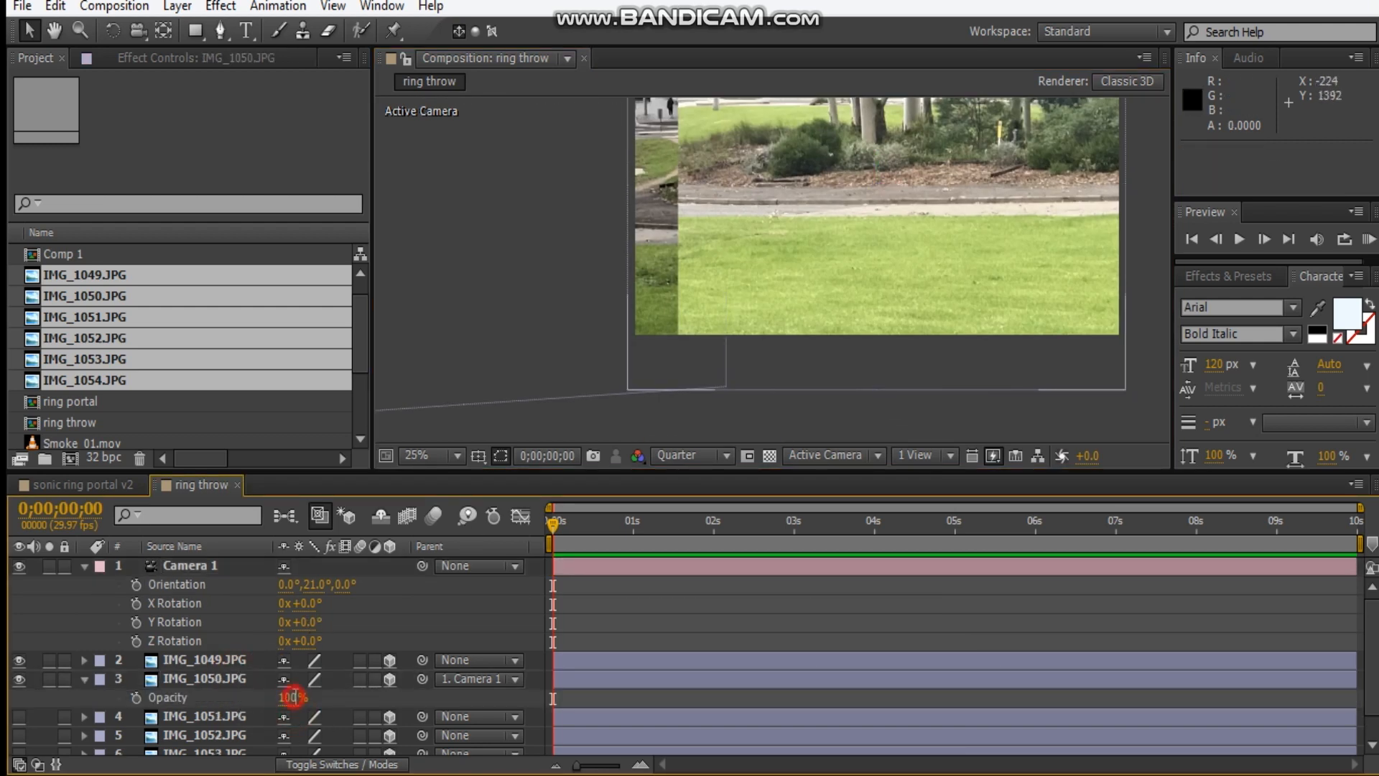
{"action": "type", "text": "50"}
{"action": "key", "text": "Return"}
- Set Camera 1's Y orientation to 20° to match IMG_1050 with the overlapping part of IMG_1049
{"action": "left_click_drag", "start_coordinate": [754, 278], "coordinate": [836, 419]}
{"action": "scroll", "coordinate": [812, 294], "scroll_direction": "up", "scroll_amount": 2}
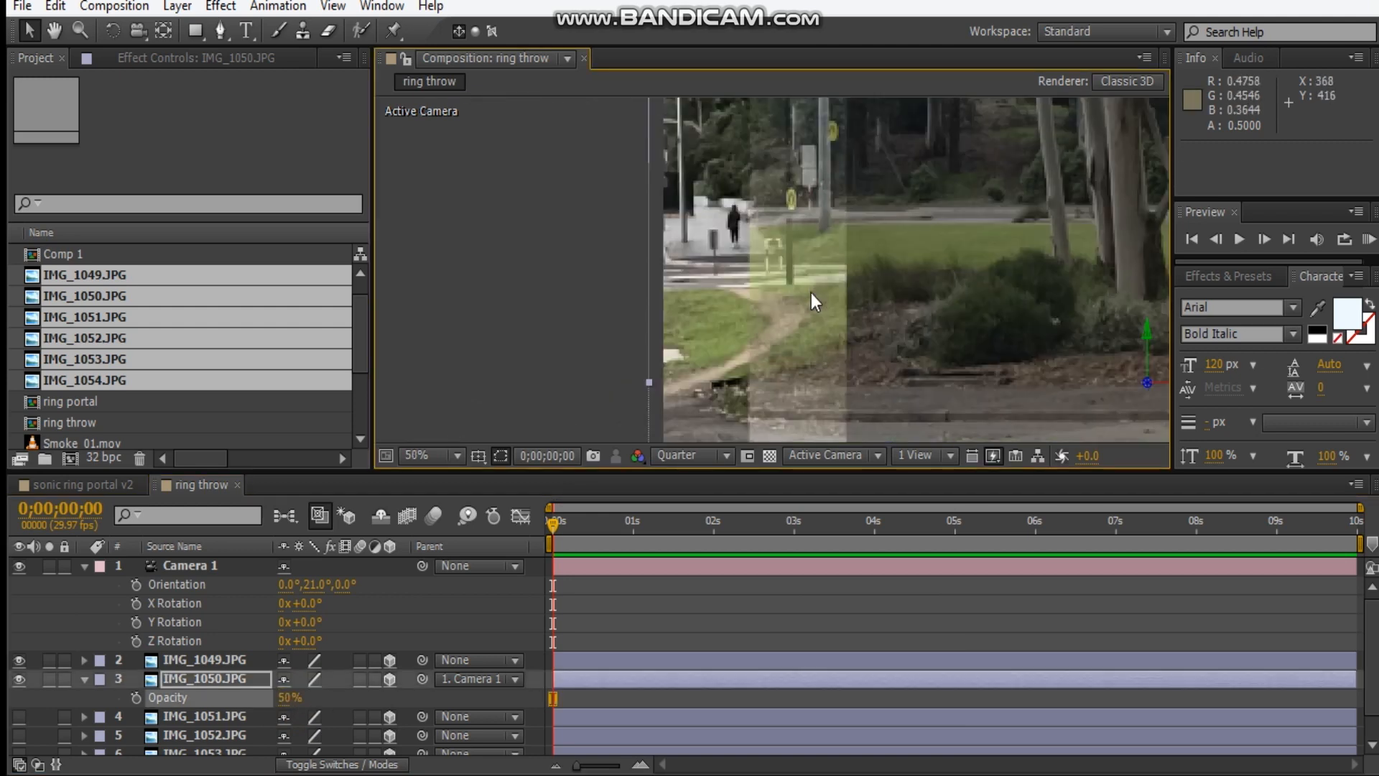
{"action": "scroll", "coordinate": [811, 291], "scroll_direction": "down", "scroll_amount": 2}
{"action": "left_click", "coordinate": [316, 588]}
{"action": "type", "text": "20"}
{"action": "key", "text": "Return"}
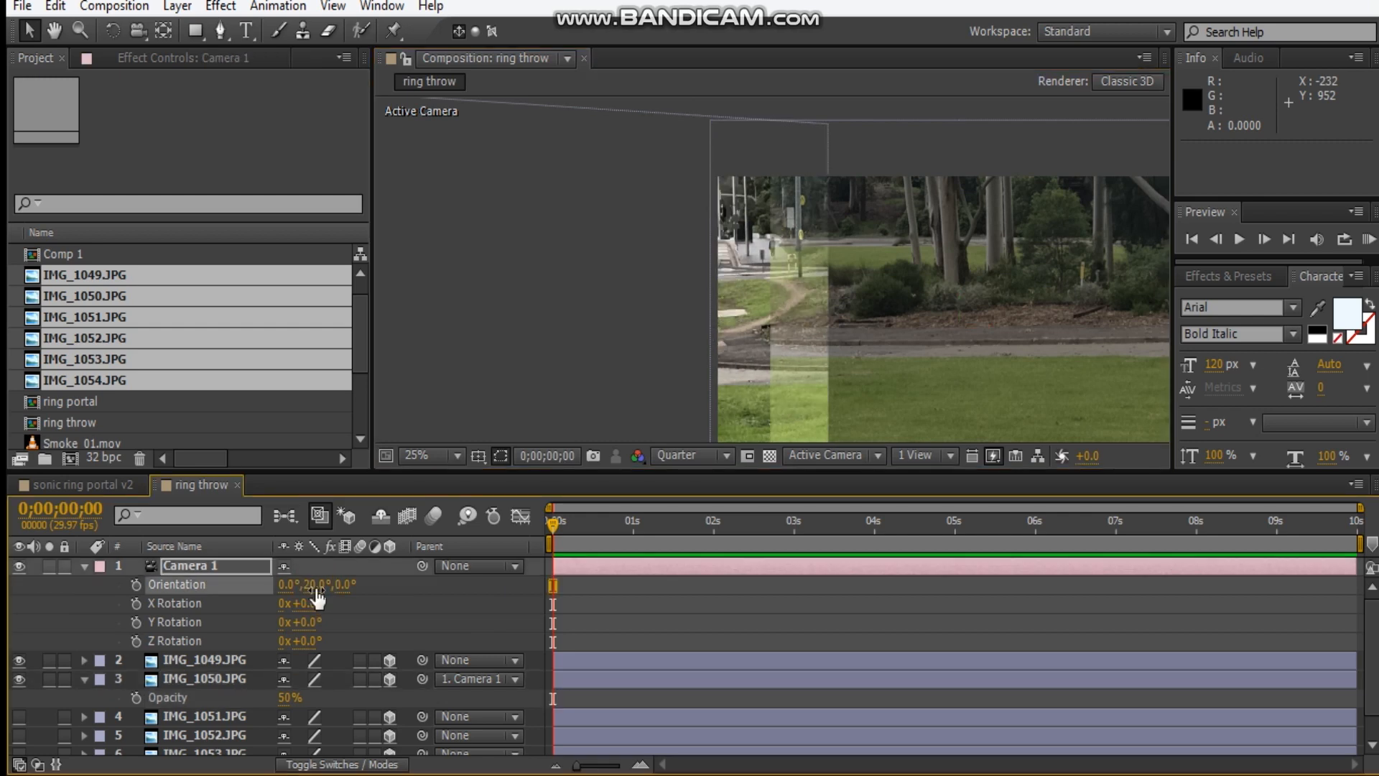
- Move the IMG_1050 layer down to a Y position of about 90 to line it up with IMG_1049
{"action": "left_click", "coordinate": [817, 190]}
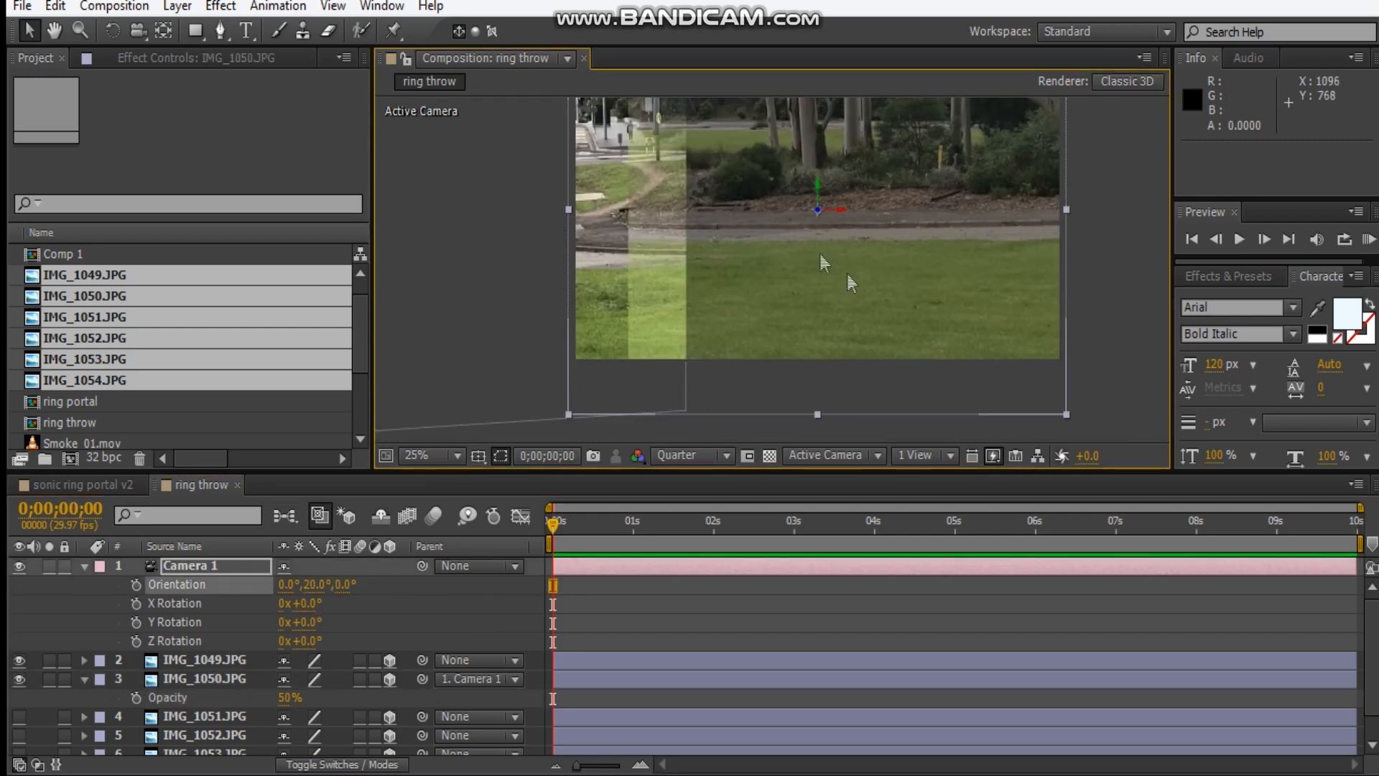
{"action": "left_click_drag", "start_coordinate": [817, 190], "coordinate": [819, 209]}
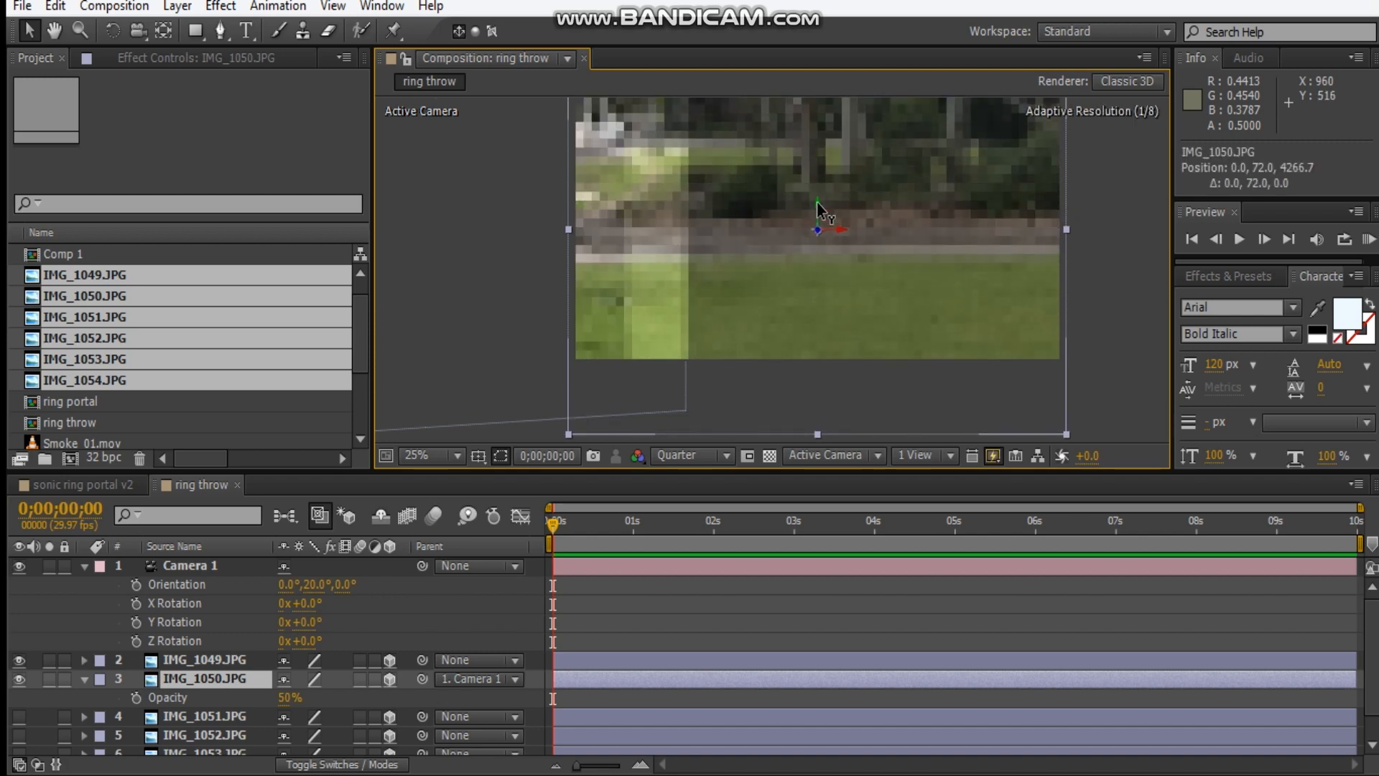
{"action": "scroll", "coordinate": [668, 259], "scroll_direction": "up", "scroll_amount": 2}
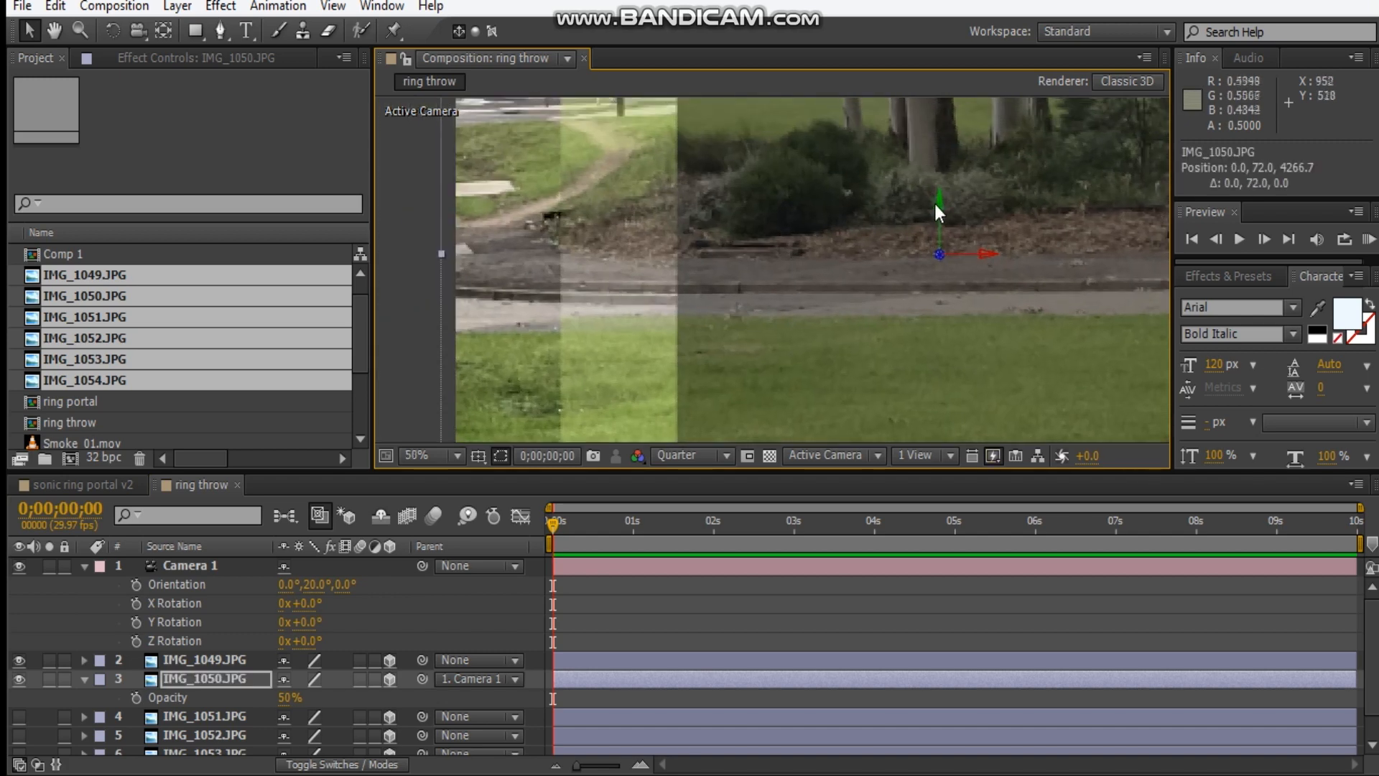
{"action": "left_click_drag", "start_coordinate": [943, 214], "coordinate": [943, 225]}
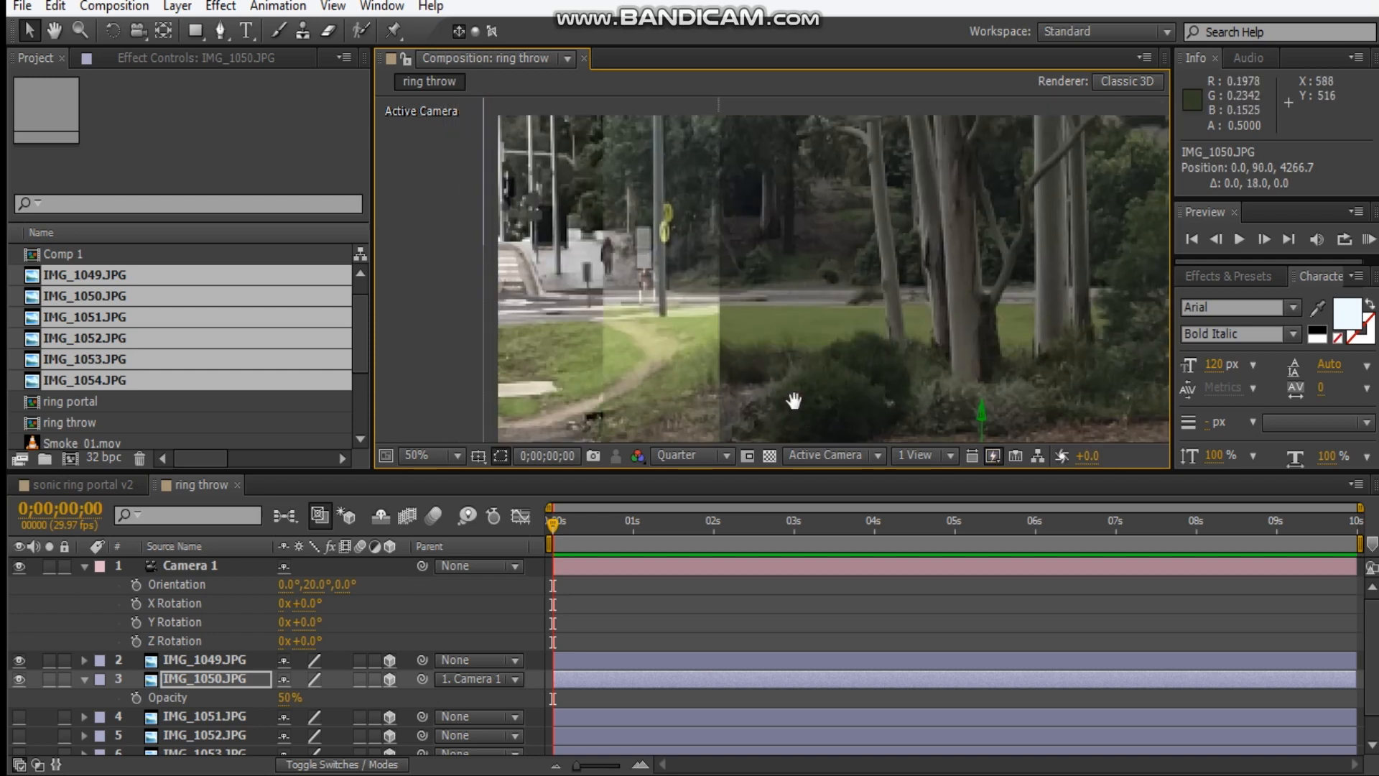
- Collapse the layer properties and set the IMG_1050 layer's parent to None
{"action": "left_click", "coordinate": [86, 578]}
{"action": "key", "text": "r"}
{"action": "left_click", "coordinate": [84, 605]}
{"action": "left_click", "coordinate": [456, 607]}
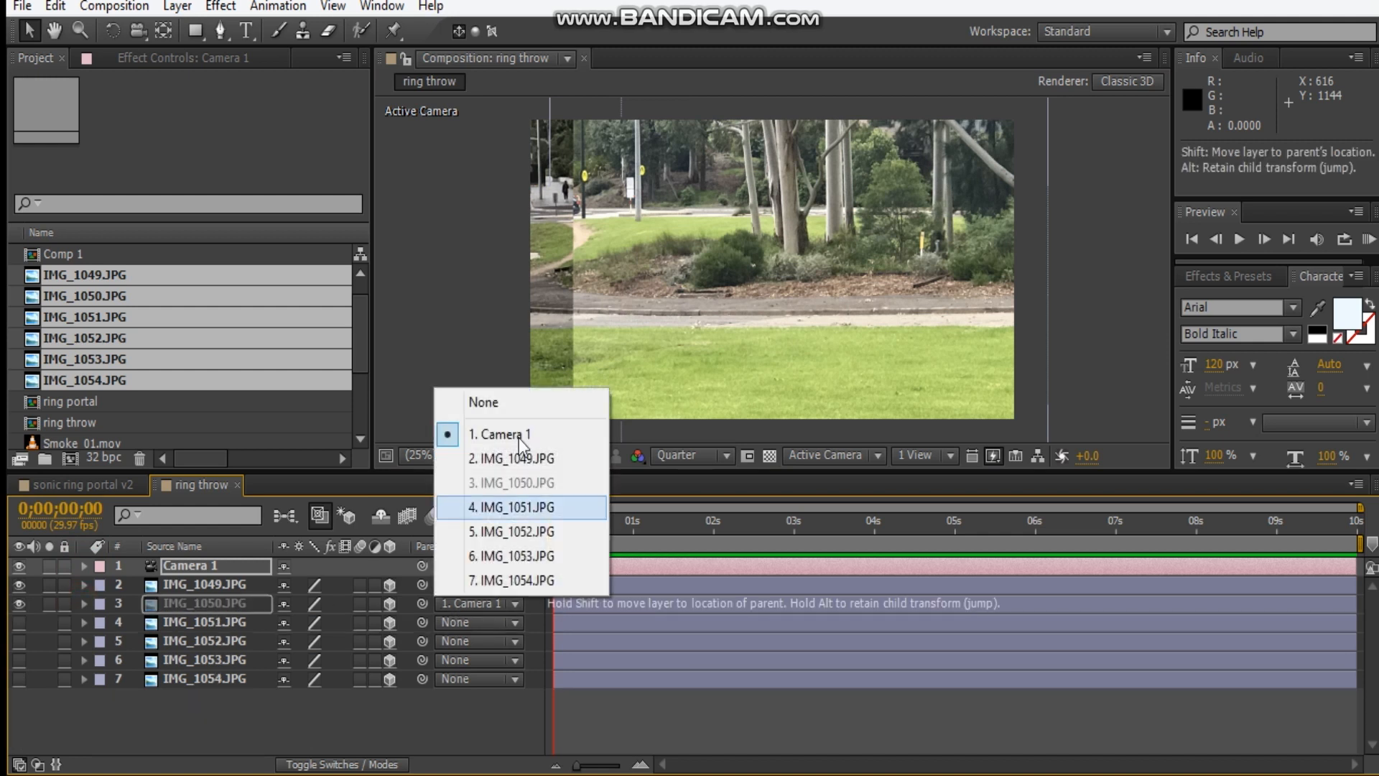
{"action": "left_click", "coordinate": [482, 404]}
- Reset Camera 1's Y orientation to 0°
{"action": "left_click", "coordinate": [237, 569]}
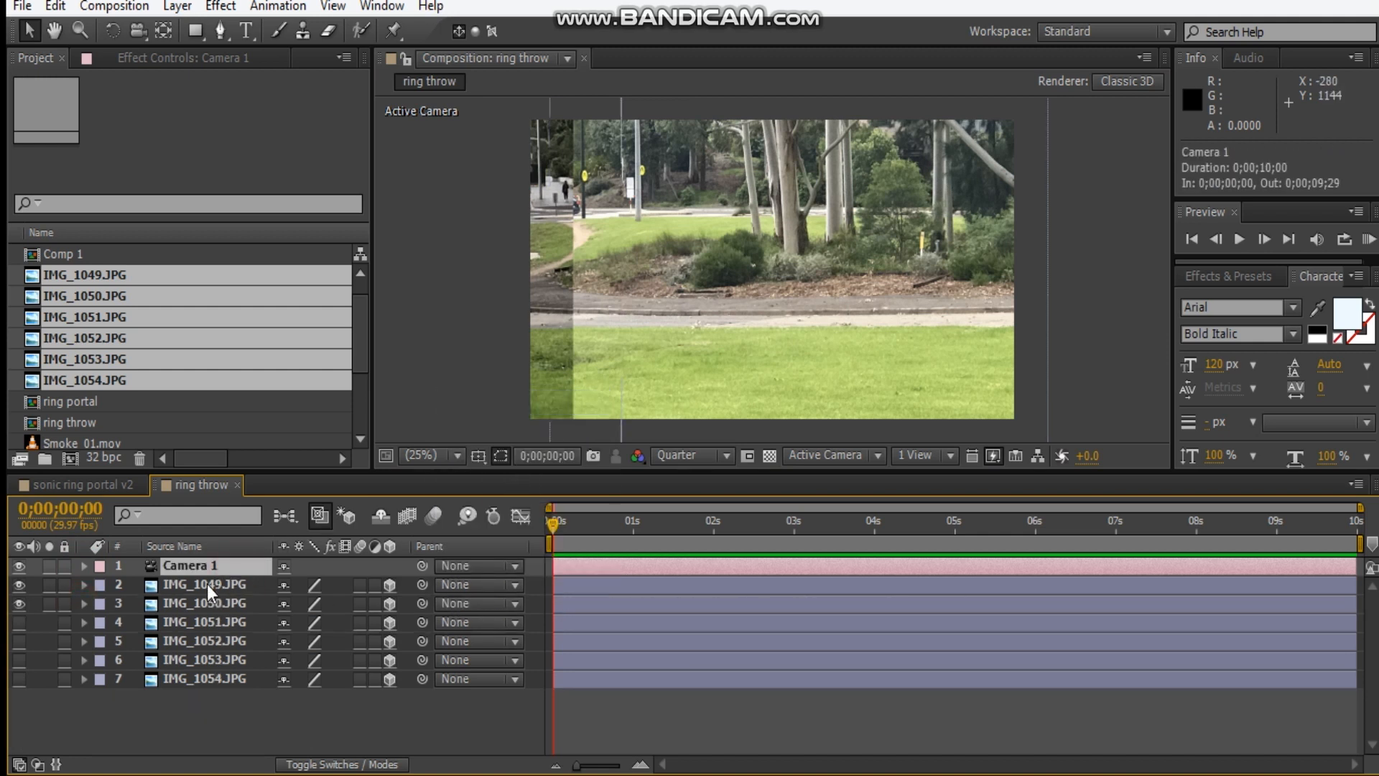
{"action": "key", "text": "r"}
{"action": "left_click", "coordinate": [311, 584]}
{"action": "type", "text": "0"}
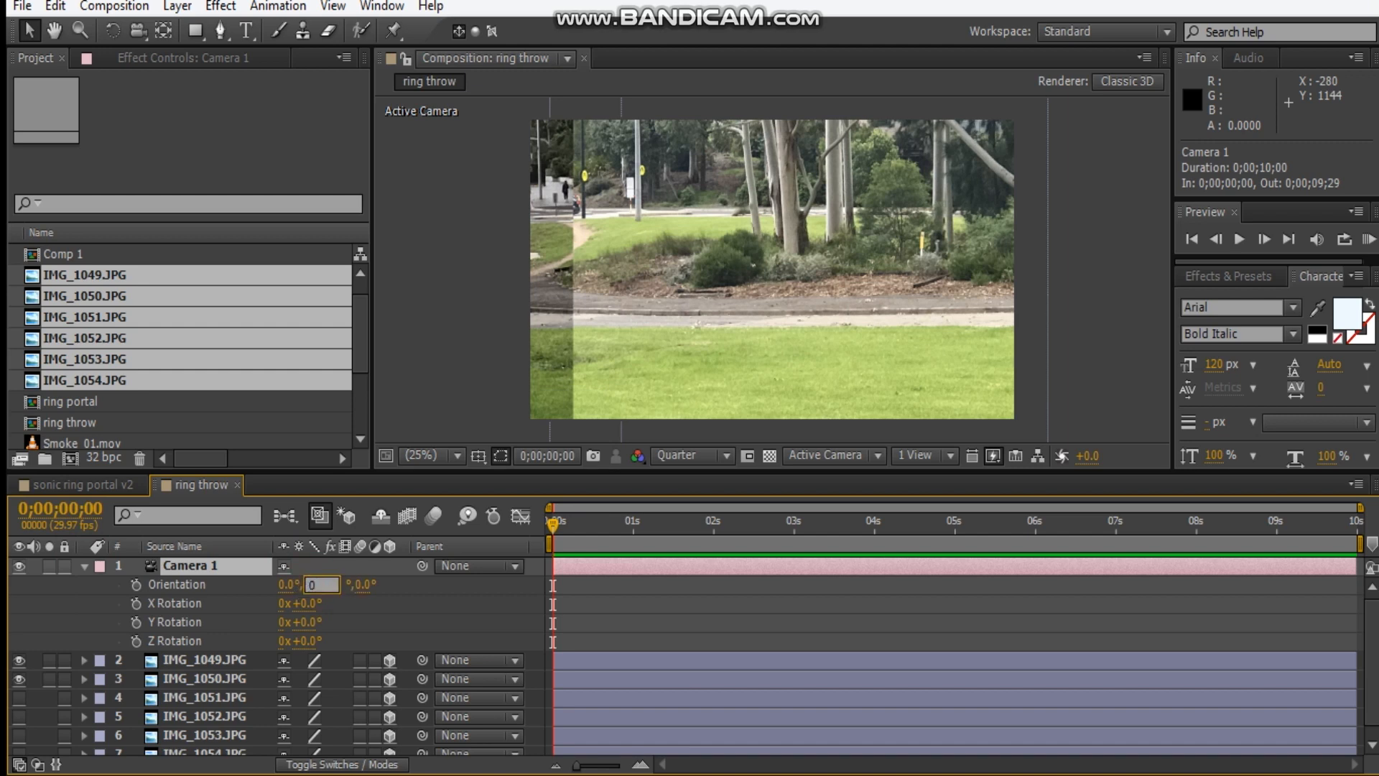
{"action": "key", "text": "Return"}
- Show the IMG_1051 layer parented to Camera 1, and rotate the camera to a Y orientation of 45°
{"action": "left_click", "coordinate": [17, 697]}
{"action": "left_click_drag", "start_coordinate": [421, 697], "coordinate": [201, 570]}
{"action": "left_click_drag", "start_coordinate": [308, 589], "coordinate": [354, 583]}
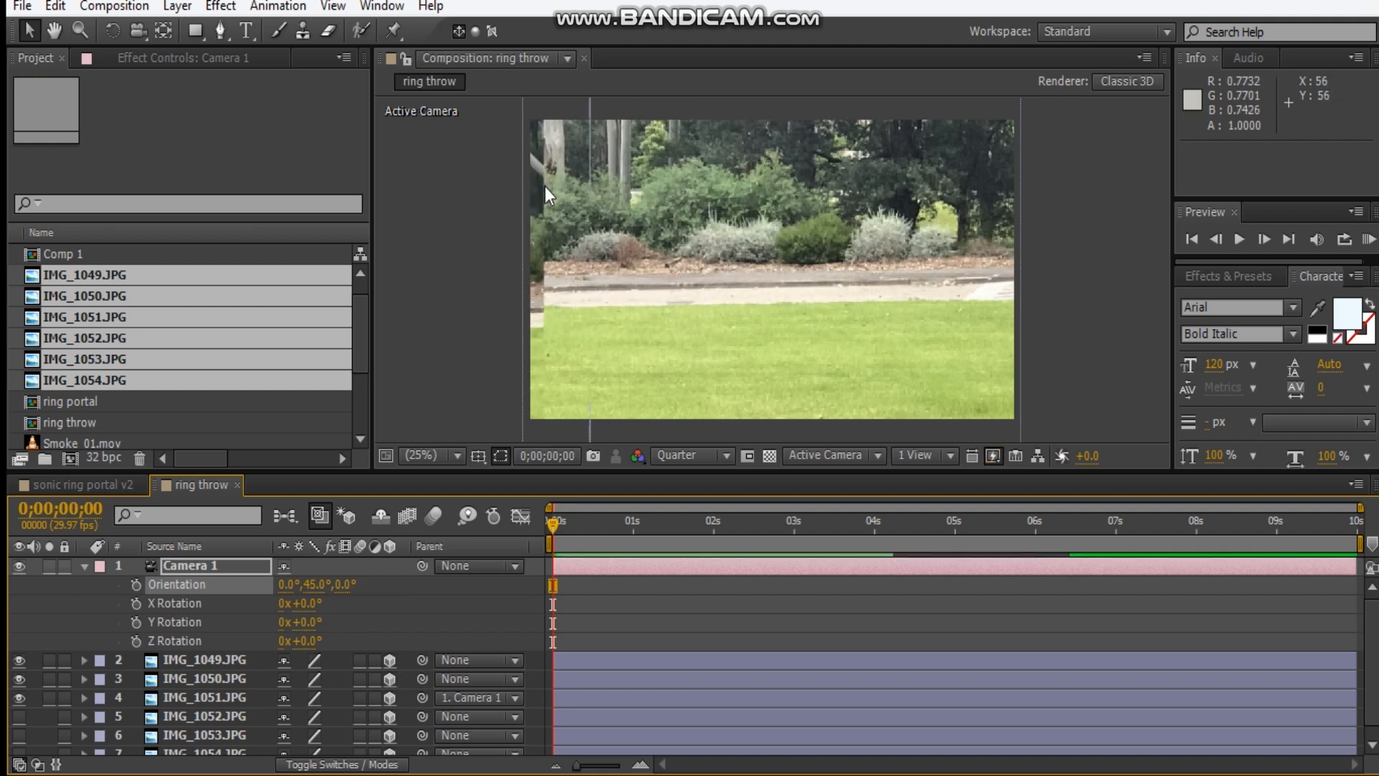
- Move the IMG_1051 layer down to a Y position of about 76 and set its parent to None
{"action": "left_click", "coordinate": [704, 248]}
{"action": "left_click", "coordinate": [787, 258]}
{"action": "left_click_drag", "start_coordinate": [772, 242], "coordinate": [774, 261]}
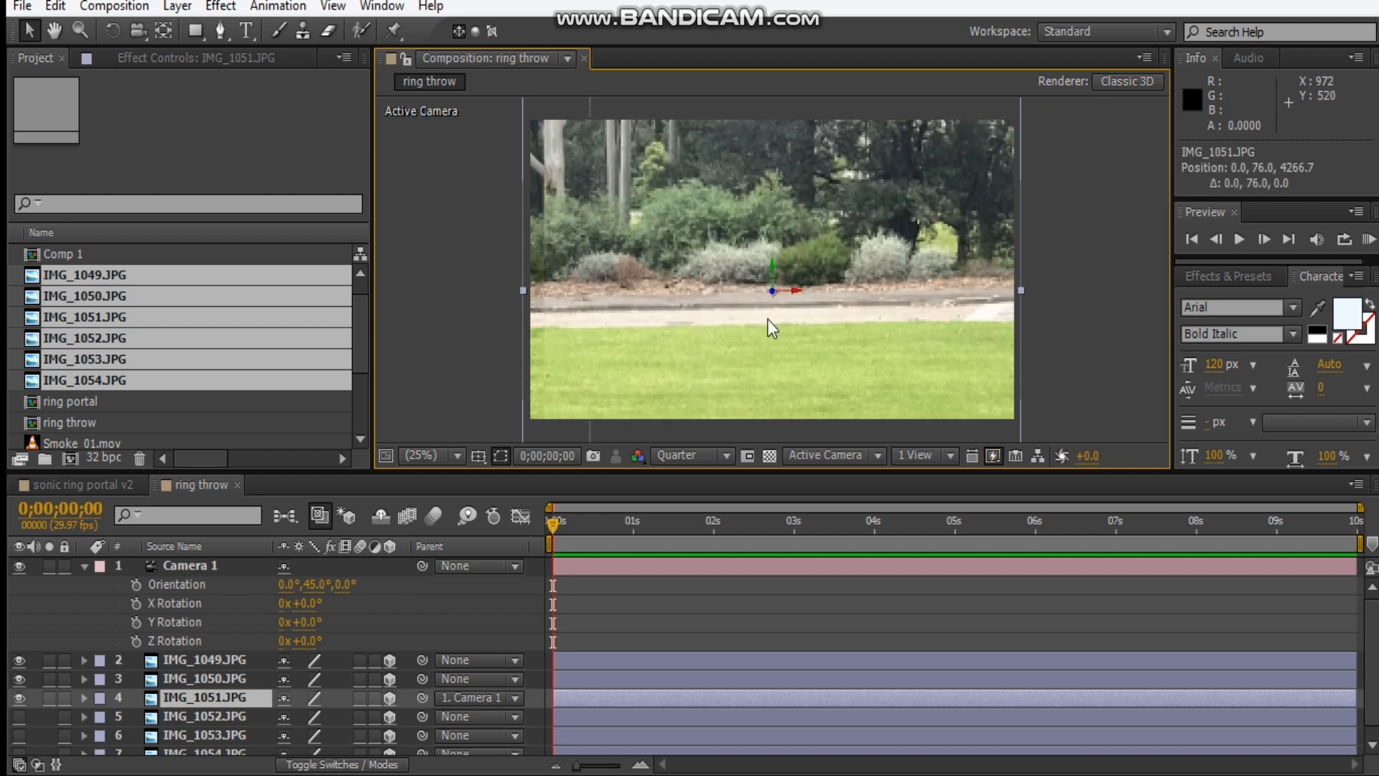
{"action": "left_click", "coordinate": [515, 698]}
{"action": "left_click", "coordinate": [567, 492]}
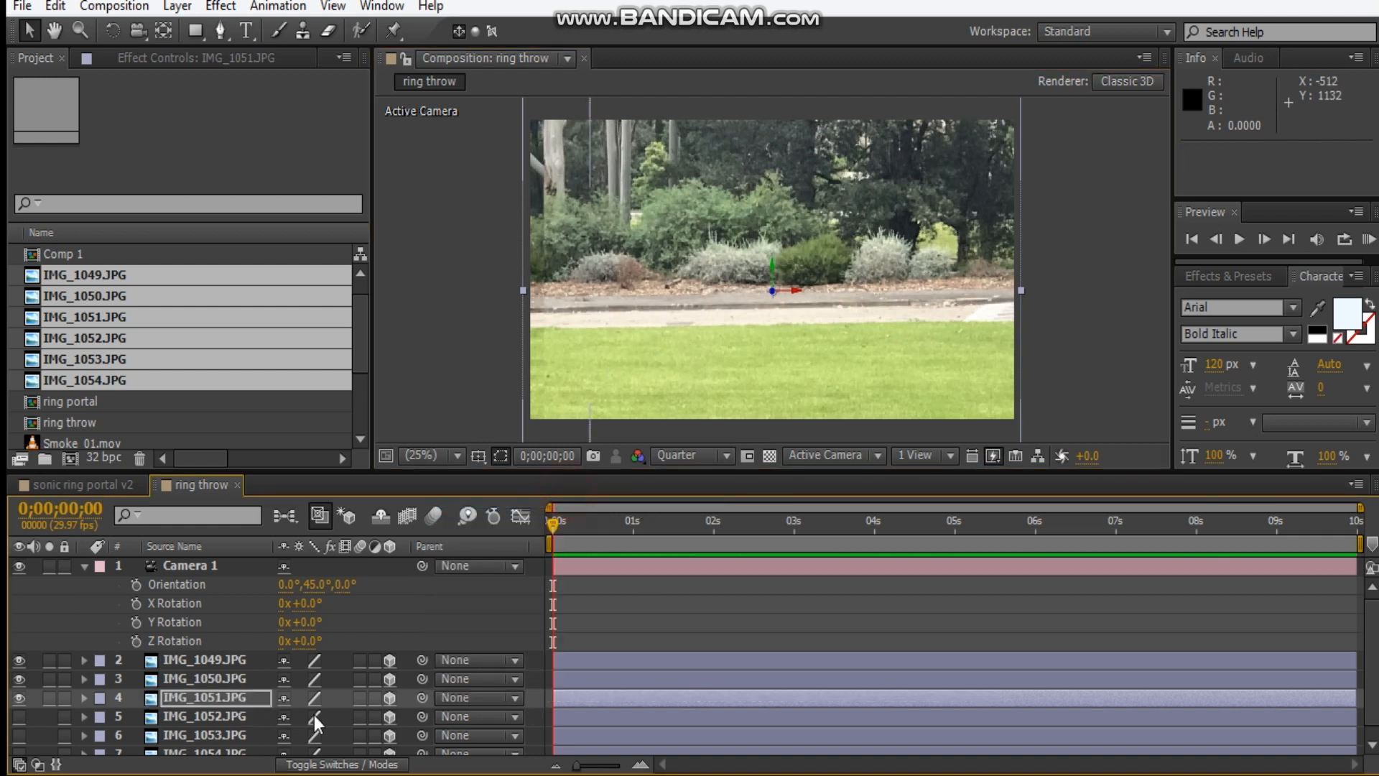
- Show the IMG_1052 layer parented to Camera 1 at 0° Y orientation, and rotate the camera to a Y orientation of 68°
{"action": "left_click", "coordinate": [206, 717]}
{"action": "left_click", "coordinate": [314, 584]}
{"action": "key", "text": "Return"}
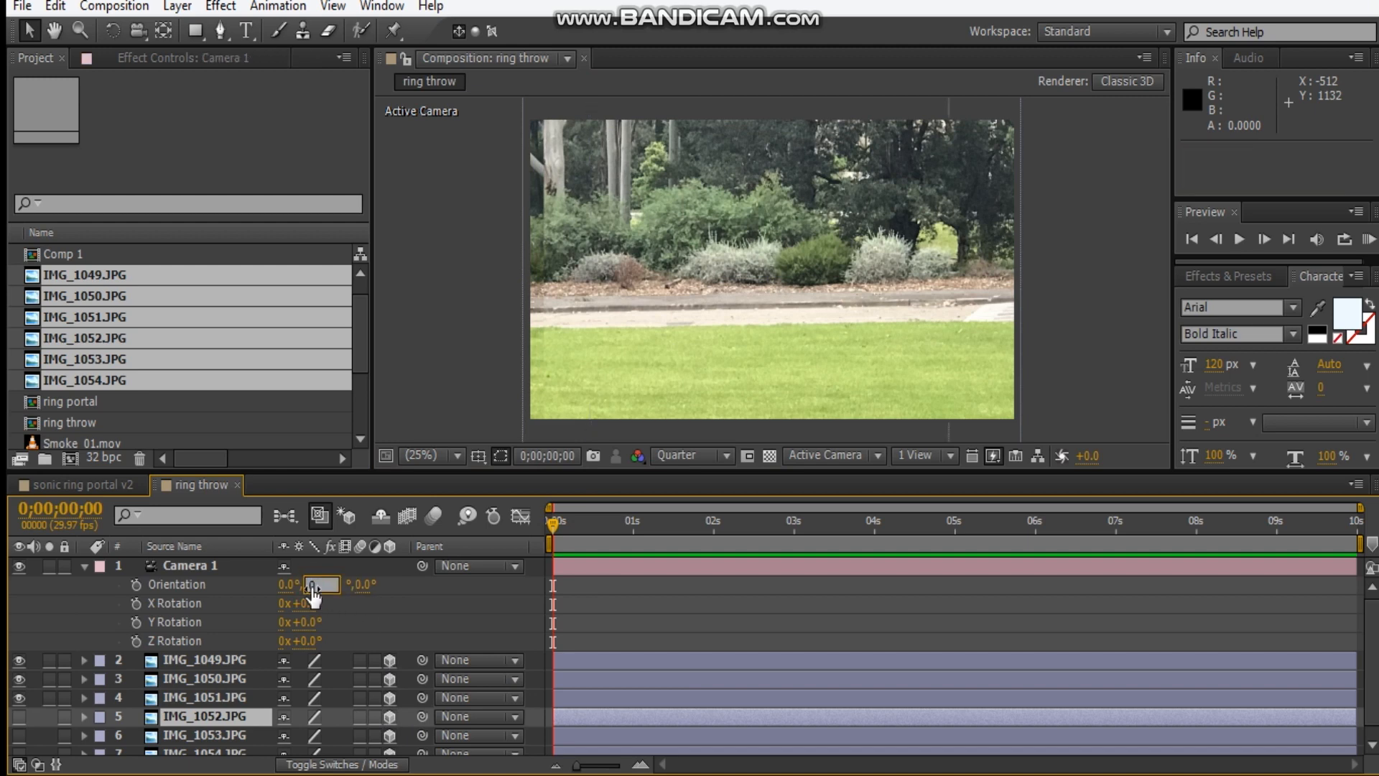
{"action": "left_click", "coordinate": [262, 715]}
{"action": "left_click_drag", "start_coordinate": [423, 716], "coordinate": [387, 580]}
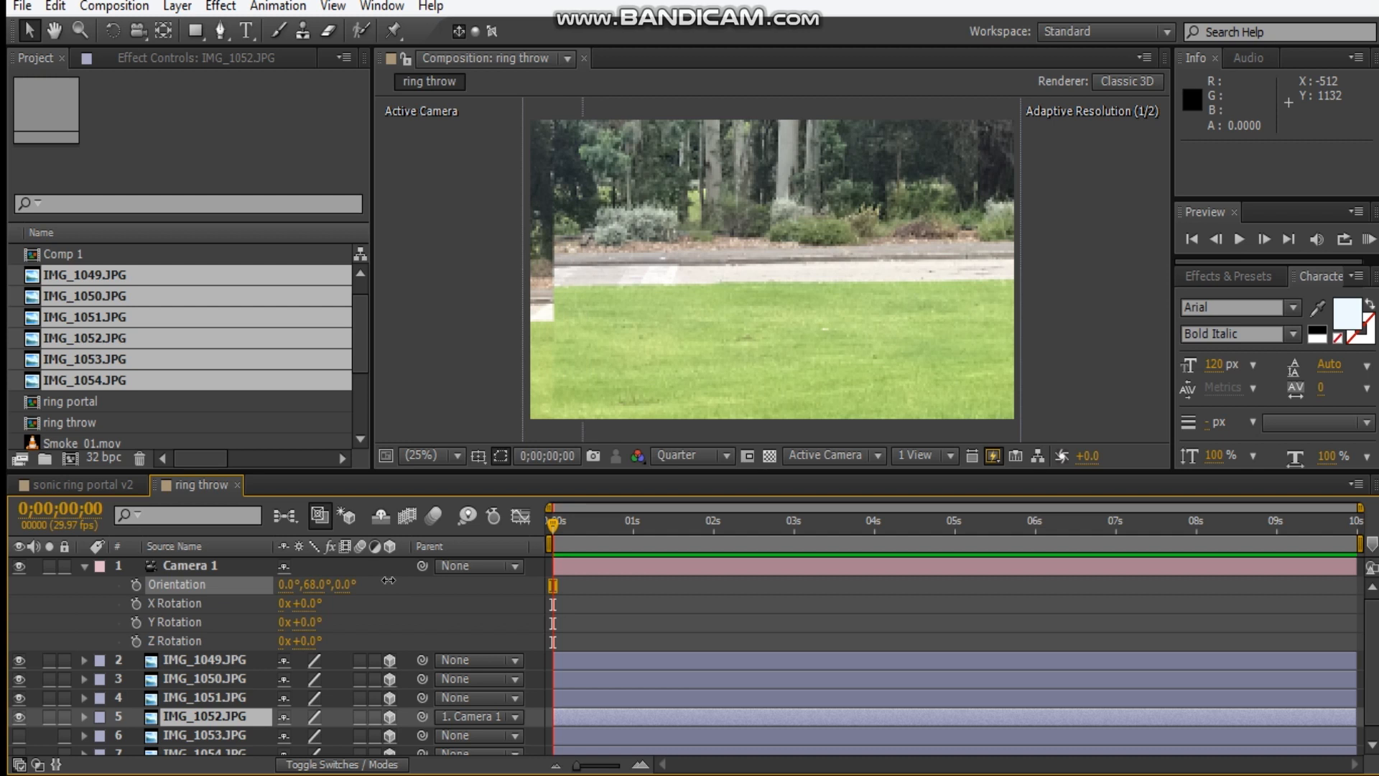
- Move the IMG_1052 layer down to a Y position of about 128 and set its parent to None
{"action": "left_click", "coordinate": [615, 379]}
{"action": "left_click_drag", "start_coordinate": [771, 239], "coordinate": [769, 277]}
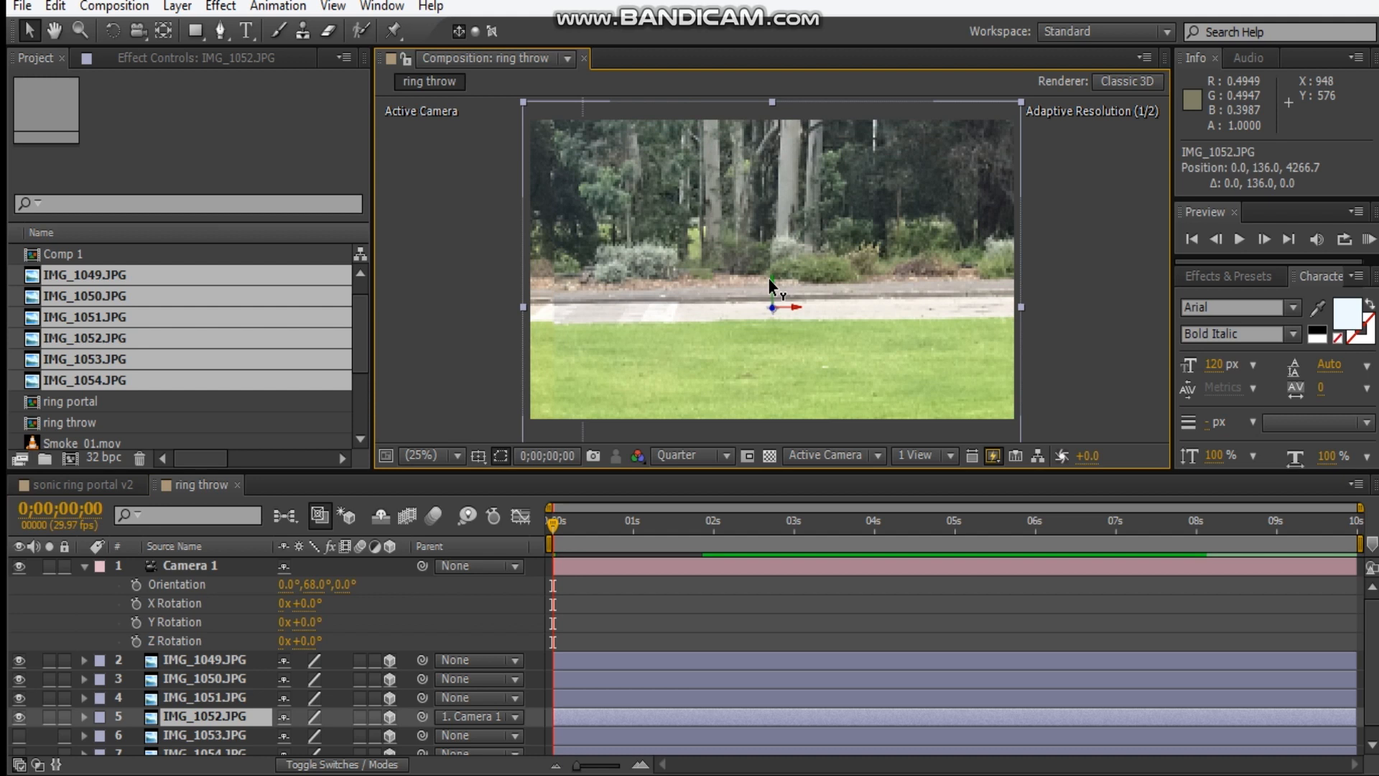
{"action": "left_click_drag", "start_coordinate": [768, 277], "coordinate": [768, 274]}
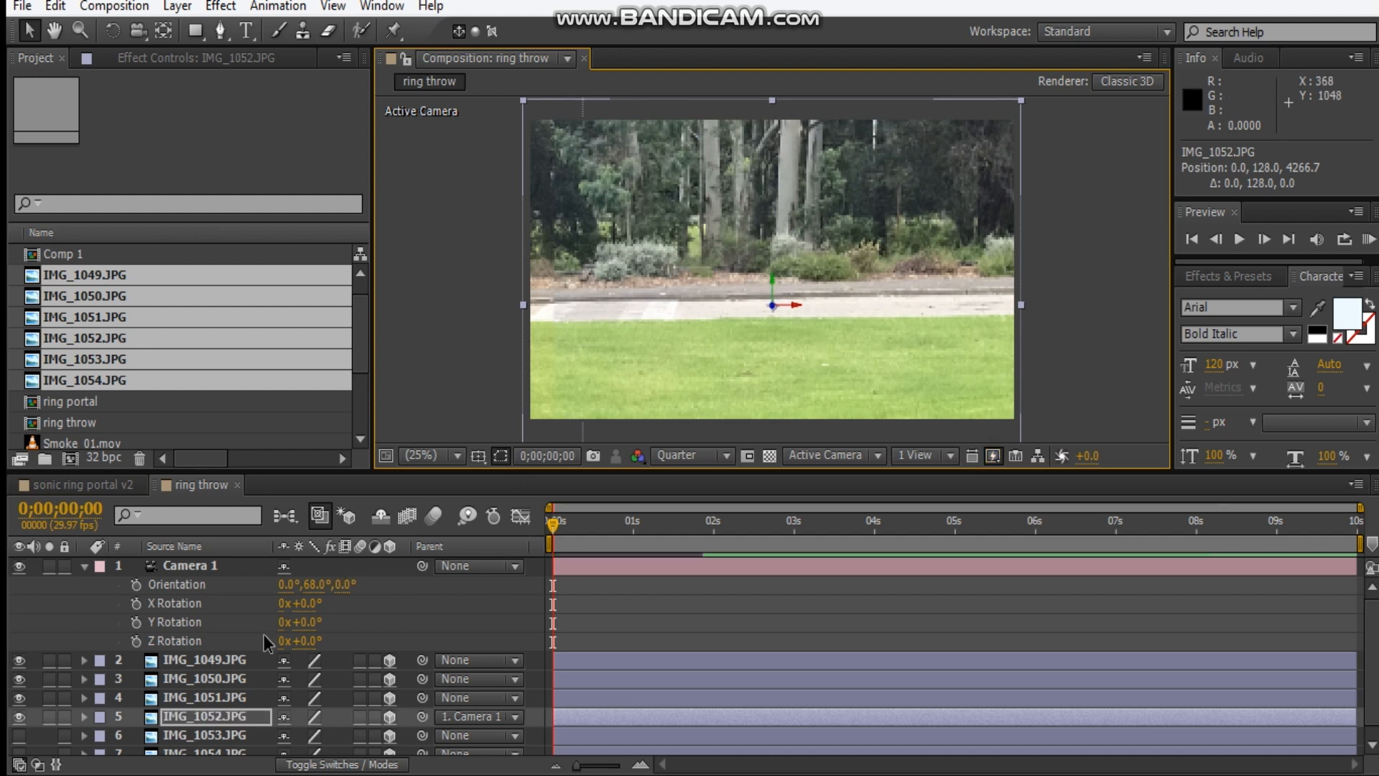
{"action": "left_click", "coordinate": [449, 716]}
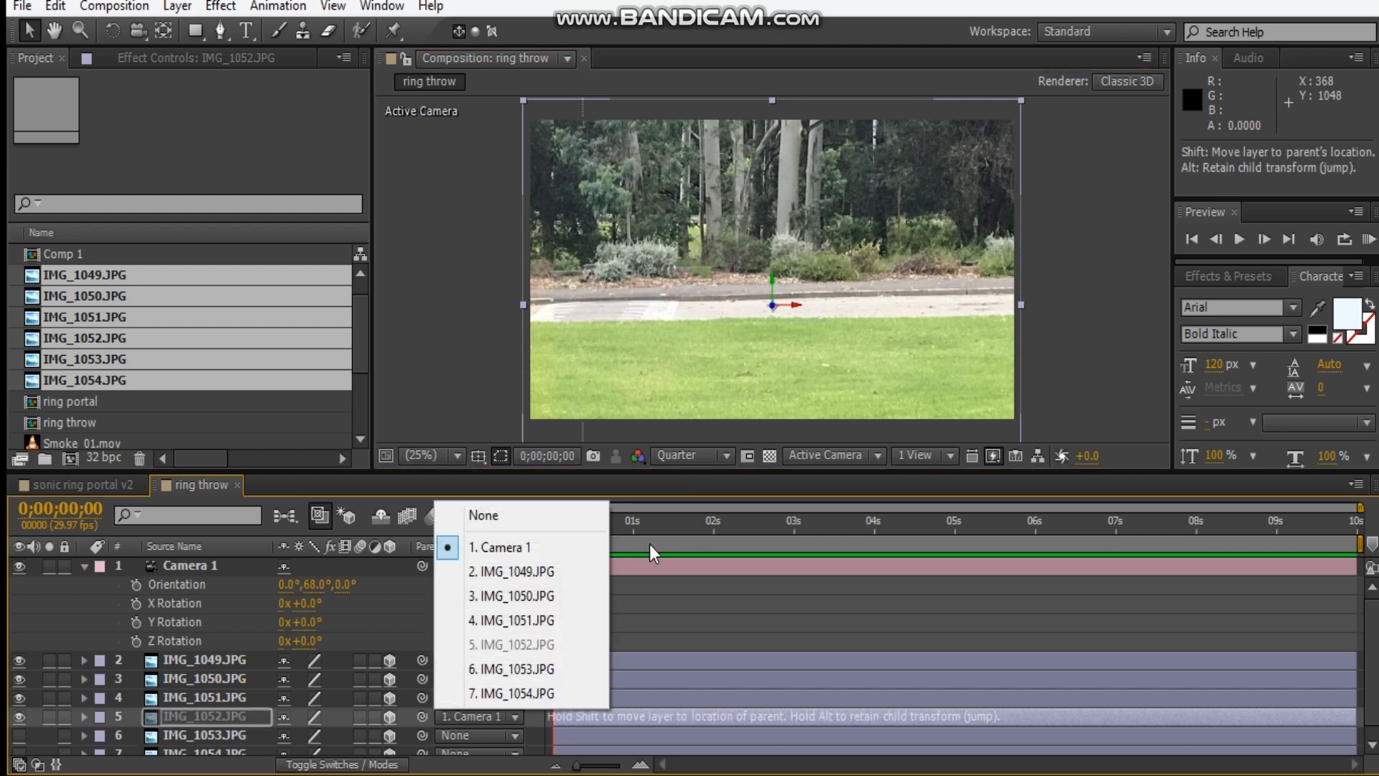
{"action": "left_click", "coordinate": [547, 522]}
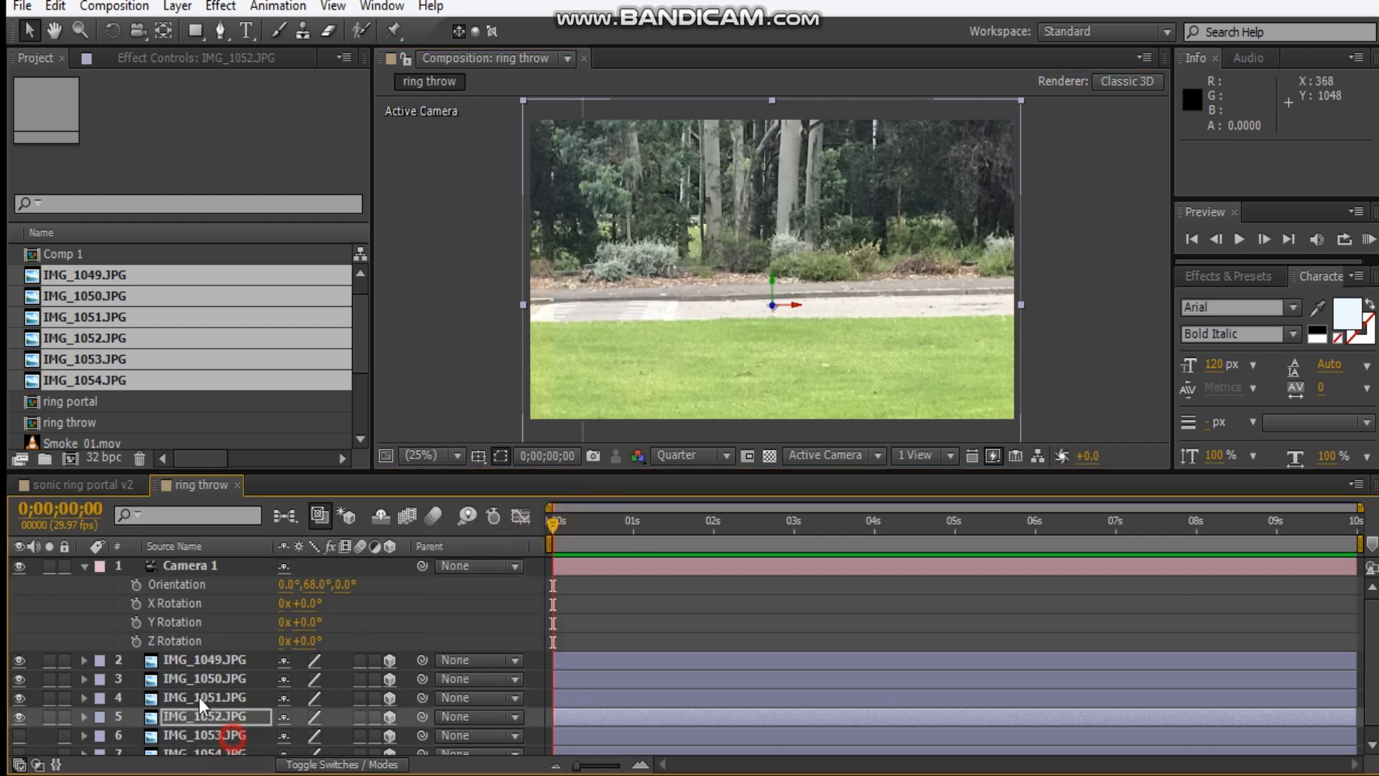
- Show the IMG_1053 layer and parent it to Camera 1 with the camera's Y orientation reset to 0°
{"action": "left_click", "coordinate": [231, 734]}
{"action": "scroll", "coordinate": [290, 682], "scroll_direction": "down", "scroll_amount": 1}
{"action": "left_click", "coordinate": [18, 726]}
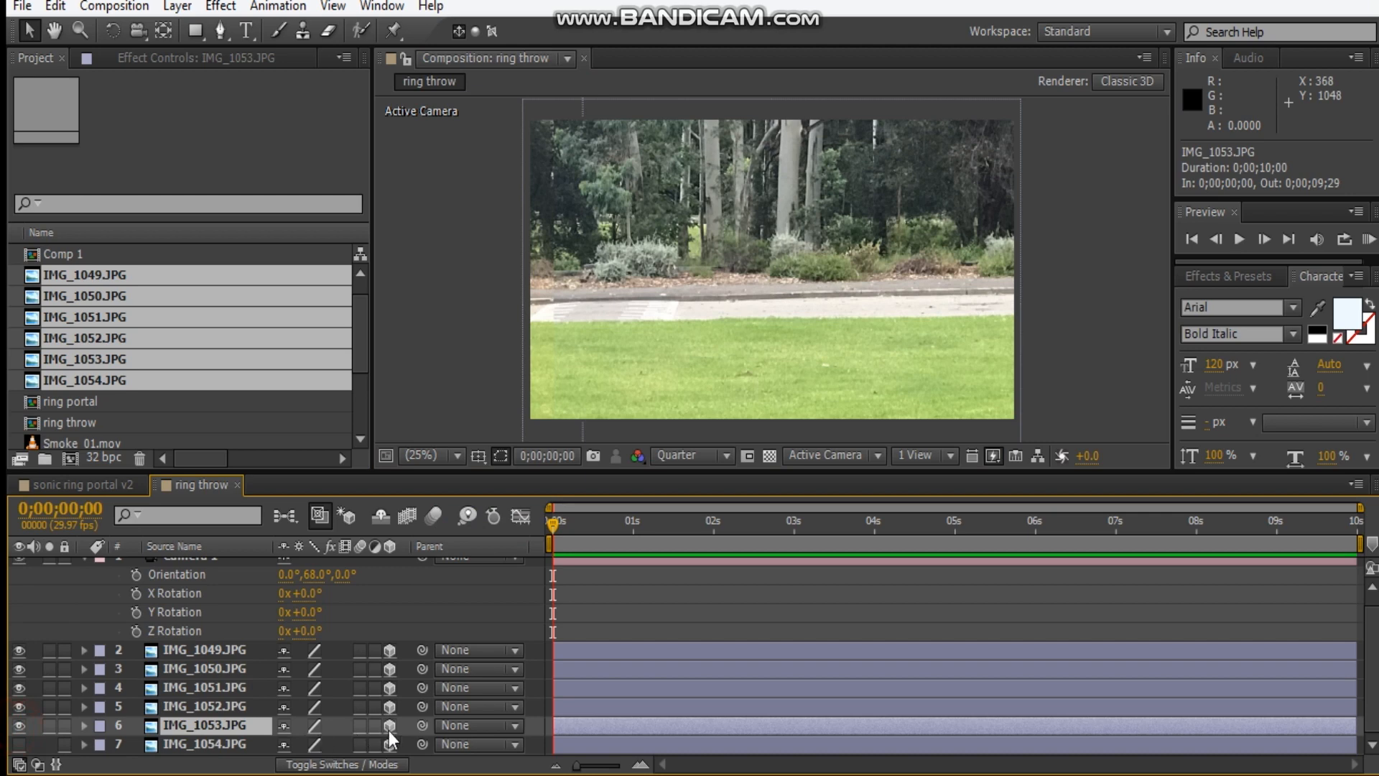
{"action": "left_click", "coordinate": [314, 576]}
{"action": "type", "text": "0"}
{"action": "key", "text": "Return"}
{"action": "left_click_drag", "start_coordinate": [422, 726], "coordinate": [403, 575]}
- Align IMG_1053 with IMG_1052 by moving it up and setting Camera 1's Y orientation to 92°, and set the layer's parent to None
{"action": "left_click", "coordinate": [762, 287]}
{"action": "left_click_drag", "start_coordinate": [773, 238], "coordinate": [773, 224]}
{"action": "left_click_drag", "start_coordinate": [314, 576], "coordinate": [319, 576]}
{"action": "left_click", "coordinate": [570, 388]}
{"action": "left_click", "coordinate": [314, 576]}
{"action": "type", "text": "92"}
{"action": "key", "text": "Return"}
{"action": "left_click", "coordinate": [477, 726]}
{"action": "left_click", "coordinate": [497, 518]}
- Show the IMG_1054 layer and parent it to Camera 1 with the camera's Y orientation reset to 0°
{"action": "left_click", "coordinate": [194, 744]}
{"action": "left_click", "coordinate": [20, 744]}
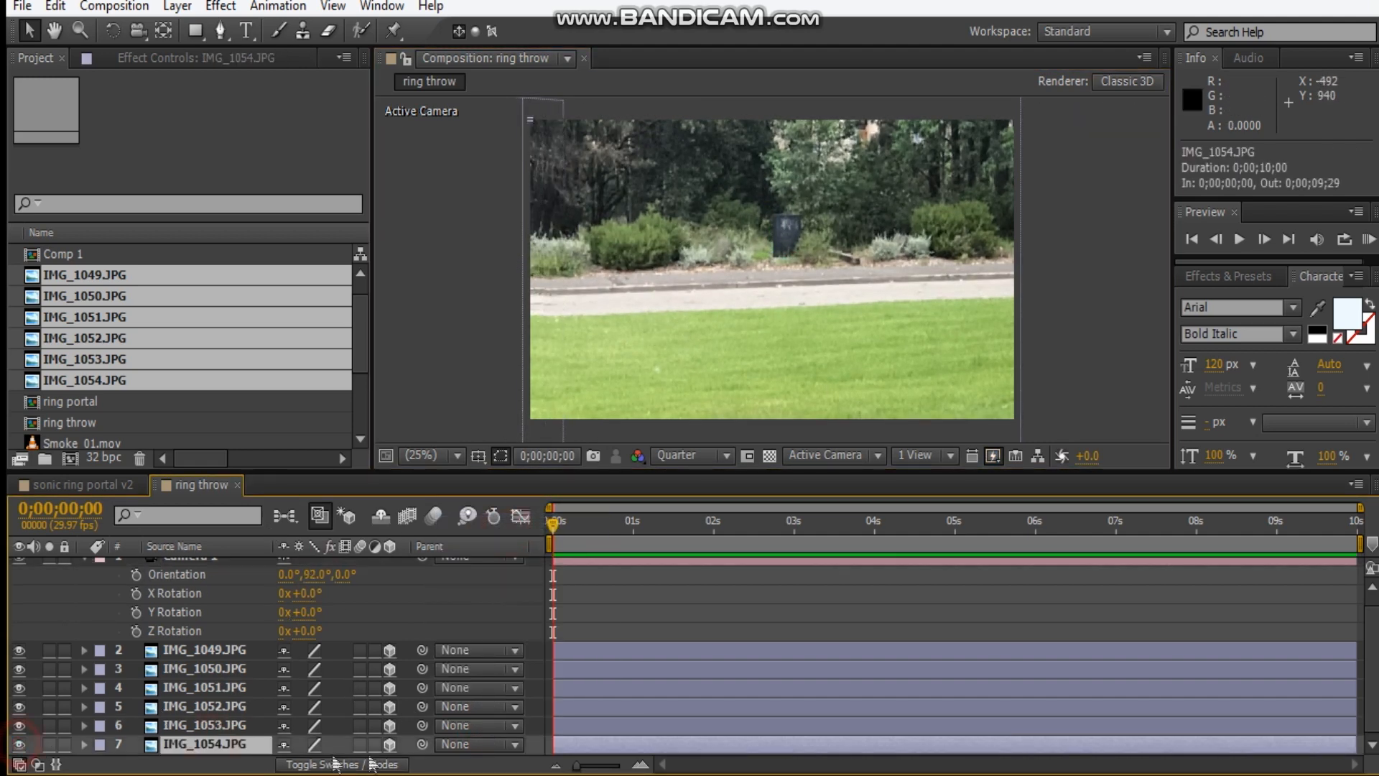
{"action": "type", "text": "0"}
{"action": "key", "text": "Return"}
{"action": "left_click_drag", "start_coordinate": [423, 744], "coordinate": [185, 565]}
- Rotate Camera 1 to a Y orientation of 116° and move the IMG_1054 layer up to a Y position of about -84
{"action": "left_click", "coordinate": [215, 746]}
{"action": "left_click_drag", "start_coordinate": [314, 574], "coordinate": [430, 561]}
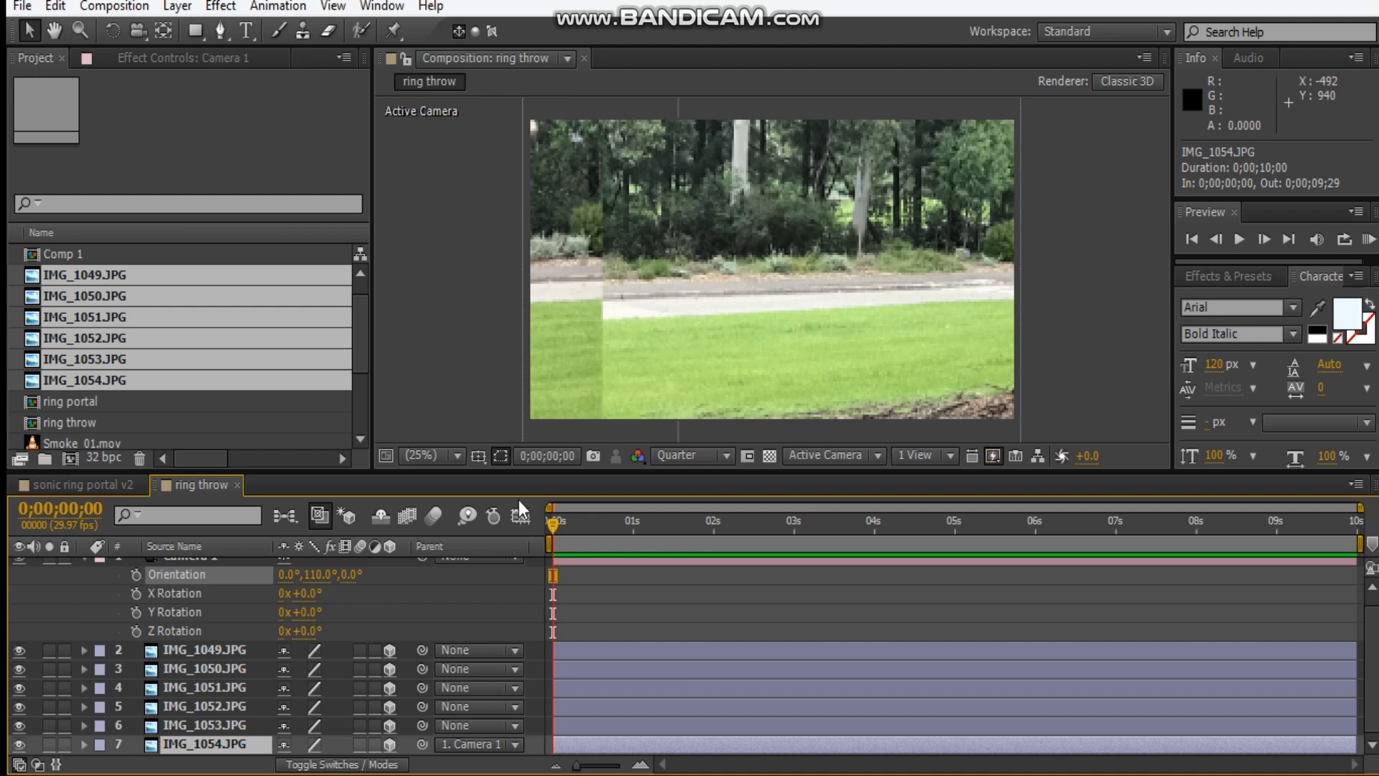
{"action": "type", "text": "113"}
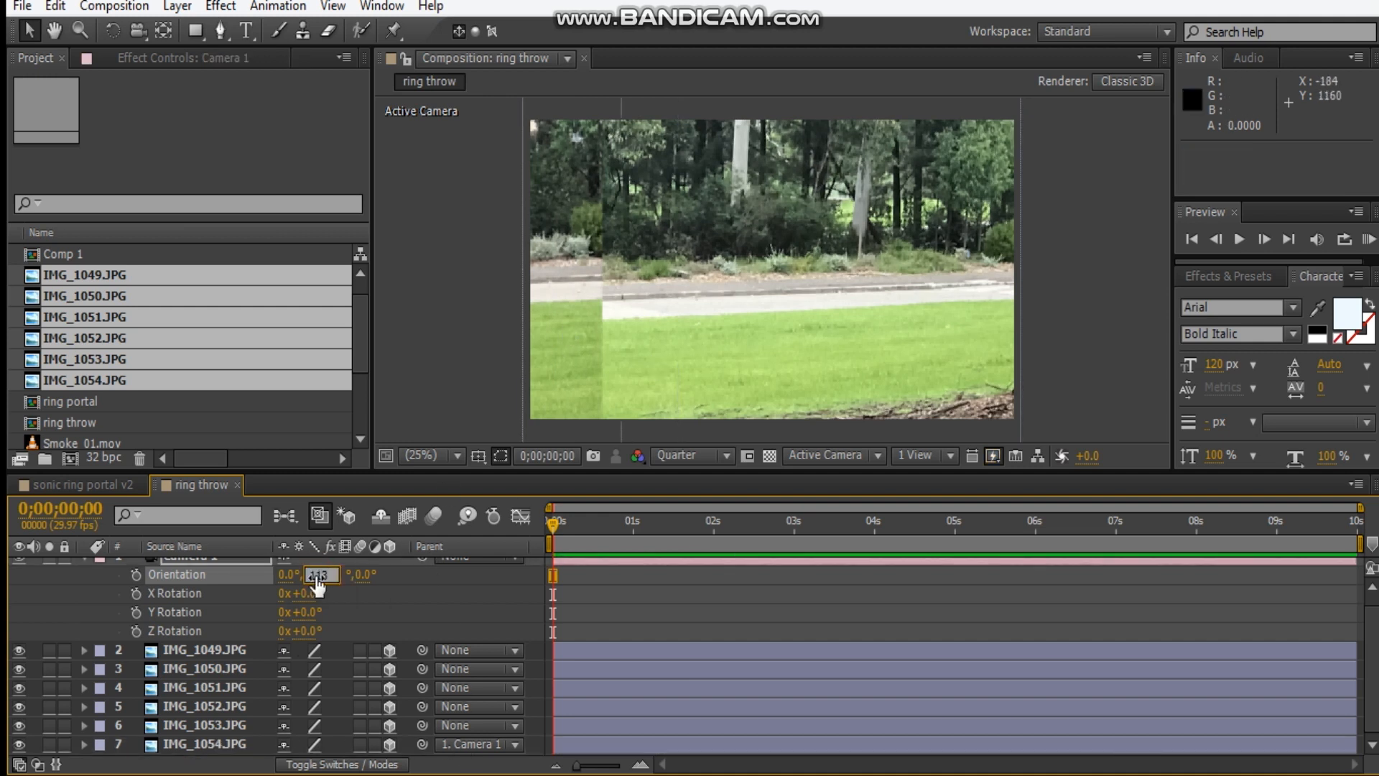
{"action": "key", "text": "Return"}
{"action": "left_click_drag", "start_coordinate": [769, 242], "coordinate": [775, 224]}
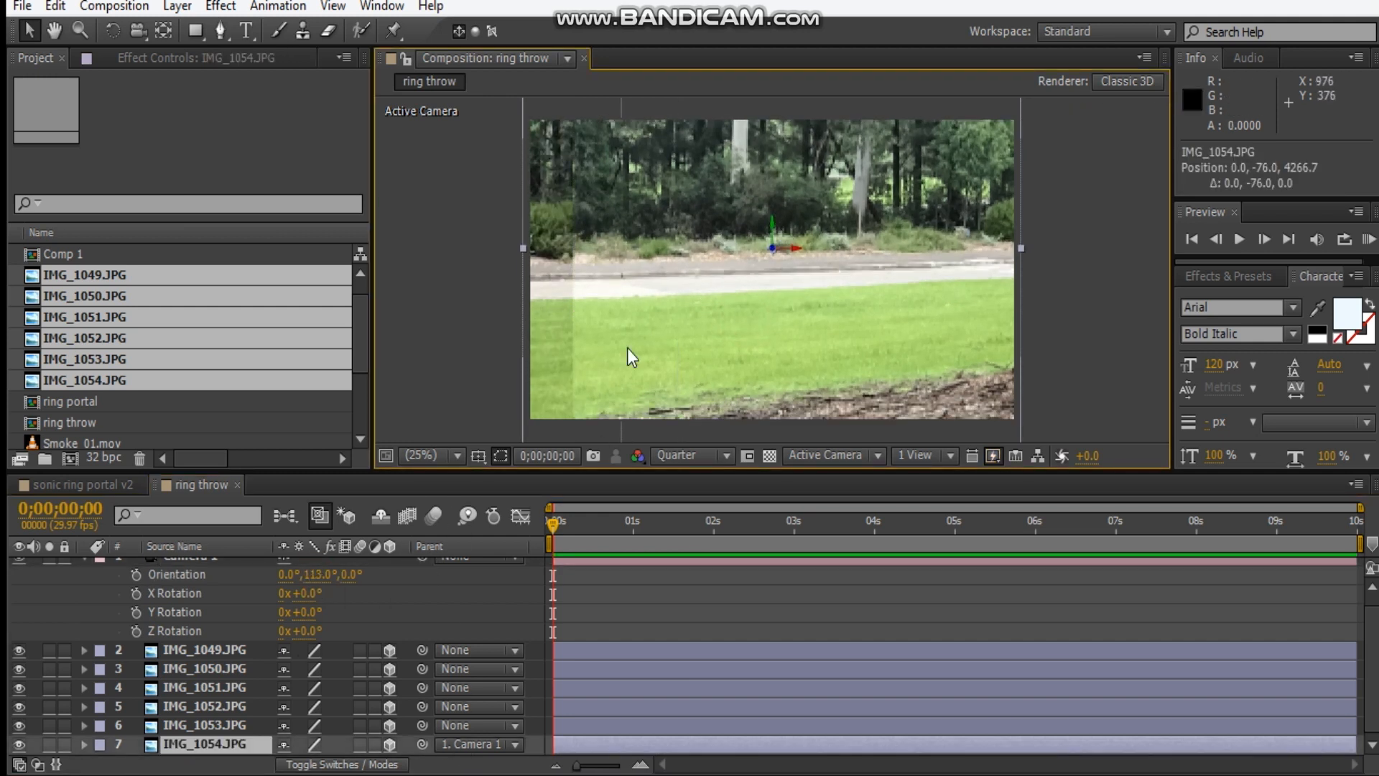
{"action": "left_click_drag", "start_coordinate": [318, 578], "coordinate": [321, 578]}
{"action": "left_click", "coordinate": [784, 253]}
{"action": "left_click_drag", "start_coordinate": [775, 224], "coordinate": [775, 221]}
{"action": "left_click_drag", "start_coordinate": [318, 578], "coordinate": [318, 578]}
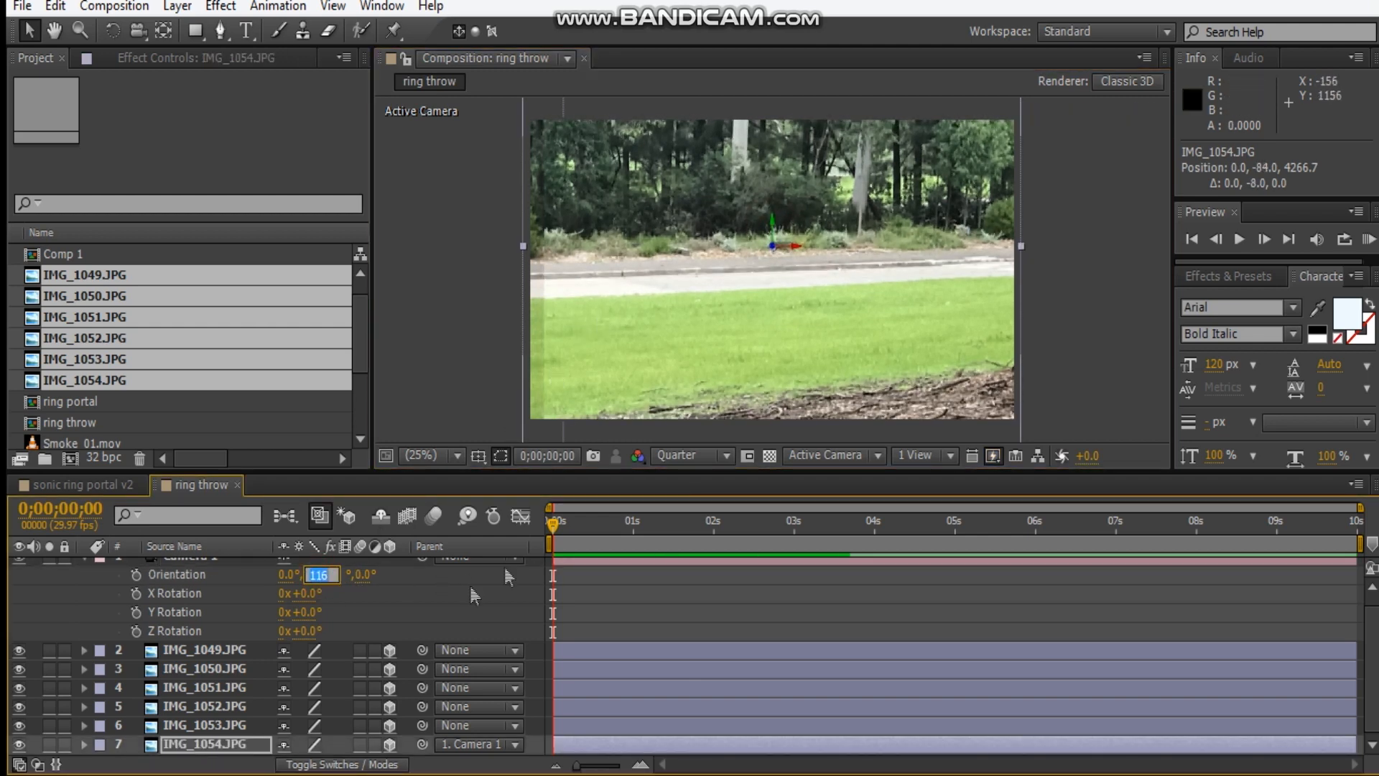
{"action": "type", "text": "0"}
{"action": "key", "text": "Return"}
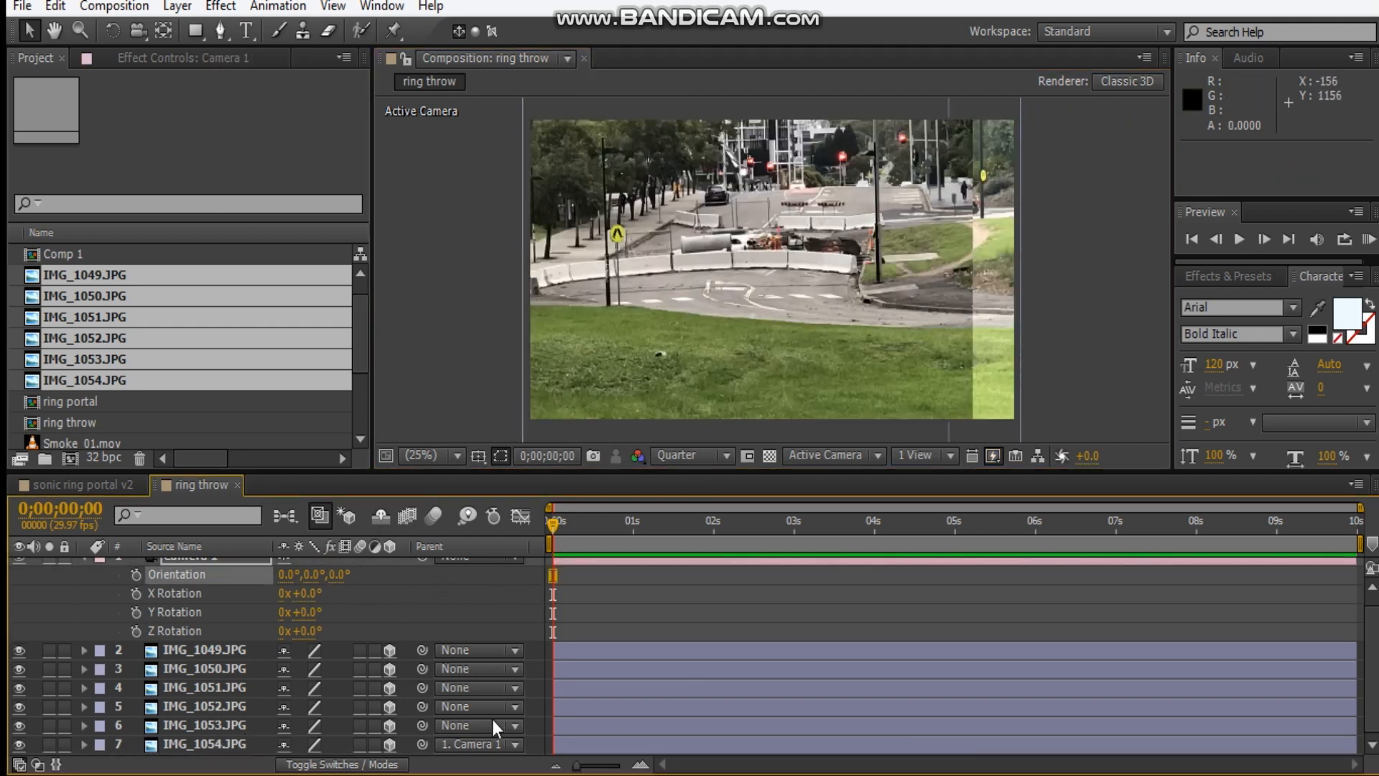
{"action": "key", "text": "ctrl+z"}
- Set the IMG_1054 layer's parent to None and reset Camera 1's Y orientation to 0°
{"action": "left_click", "coordinate": [479, 744]}
{"action": "left_click", "coordinate": [509, 544]}
{"action": "type", "text": "0"}
{"action": "key", "text": "Return"}
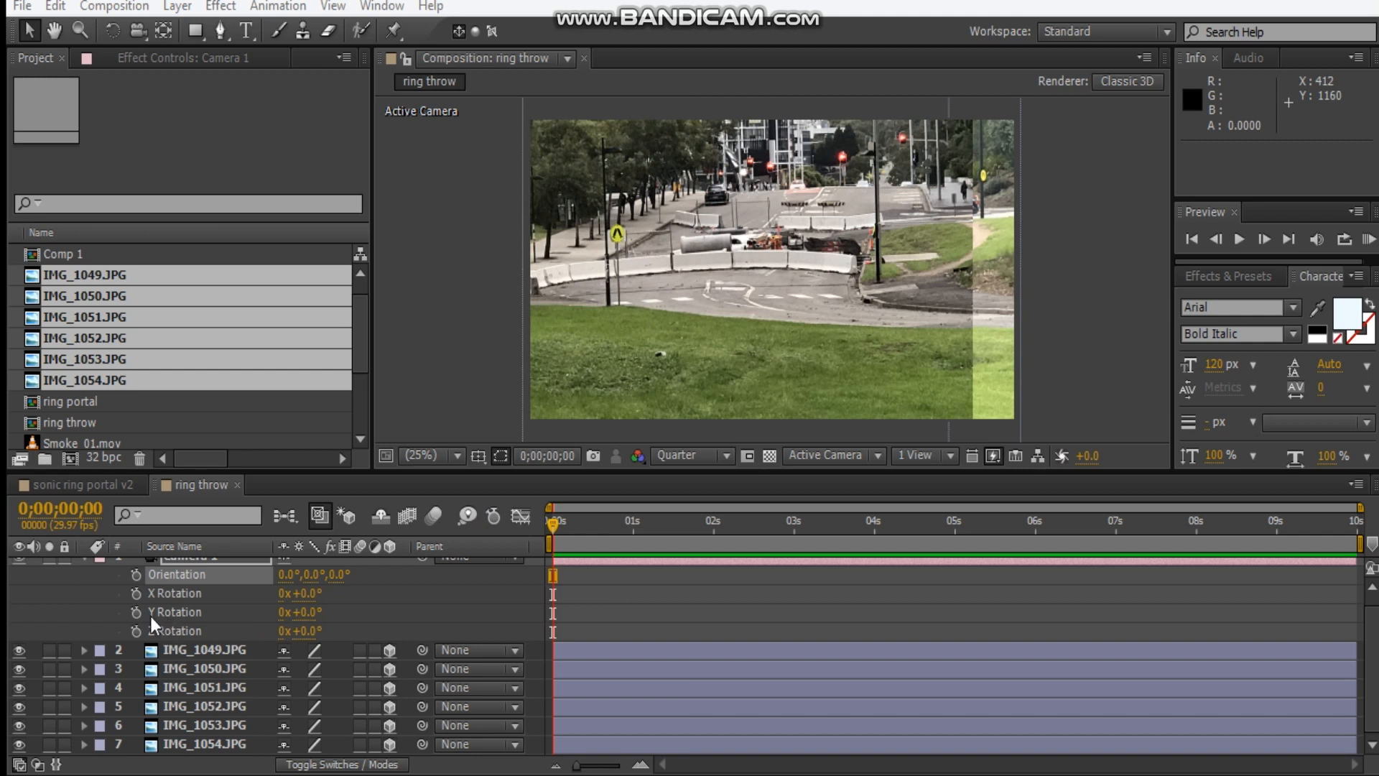
- Keyframe Camera 1's Y orientation from 0° at the start to 116° at 0;00;09;29, and preview the camera pan
{"action": "left_click", "coordinate": [133, 576]}
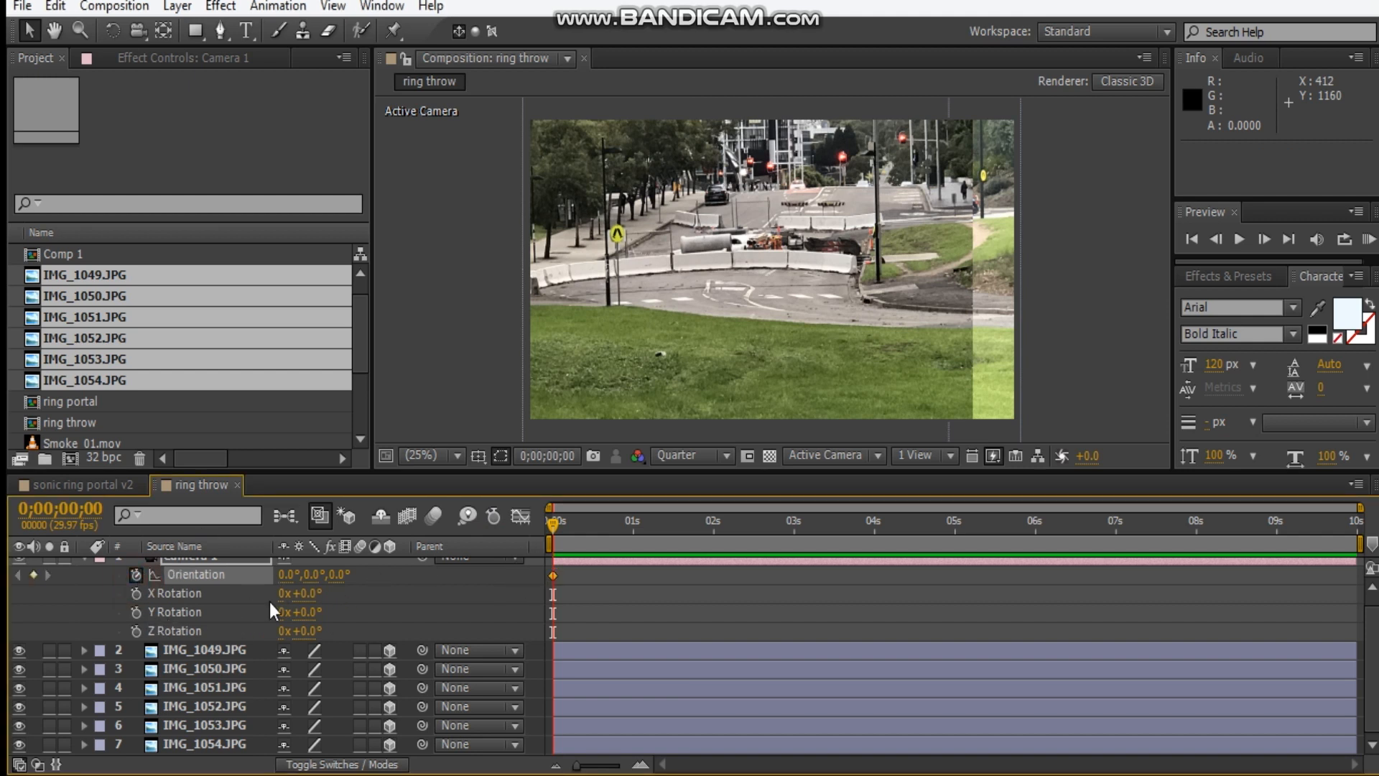
{"action": "left_click_drag", "start_coordinate": [919, 519], "coordinate": [1234, 519]}
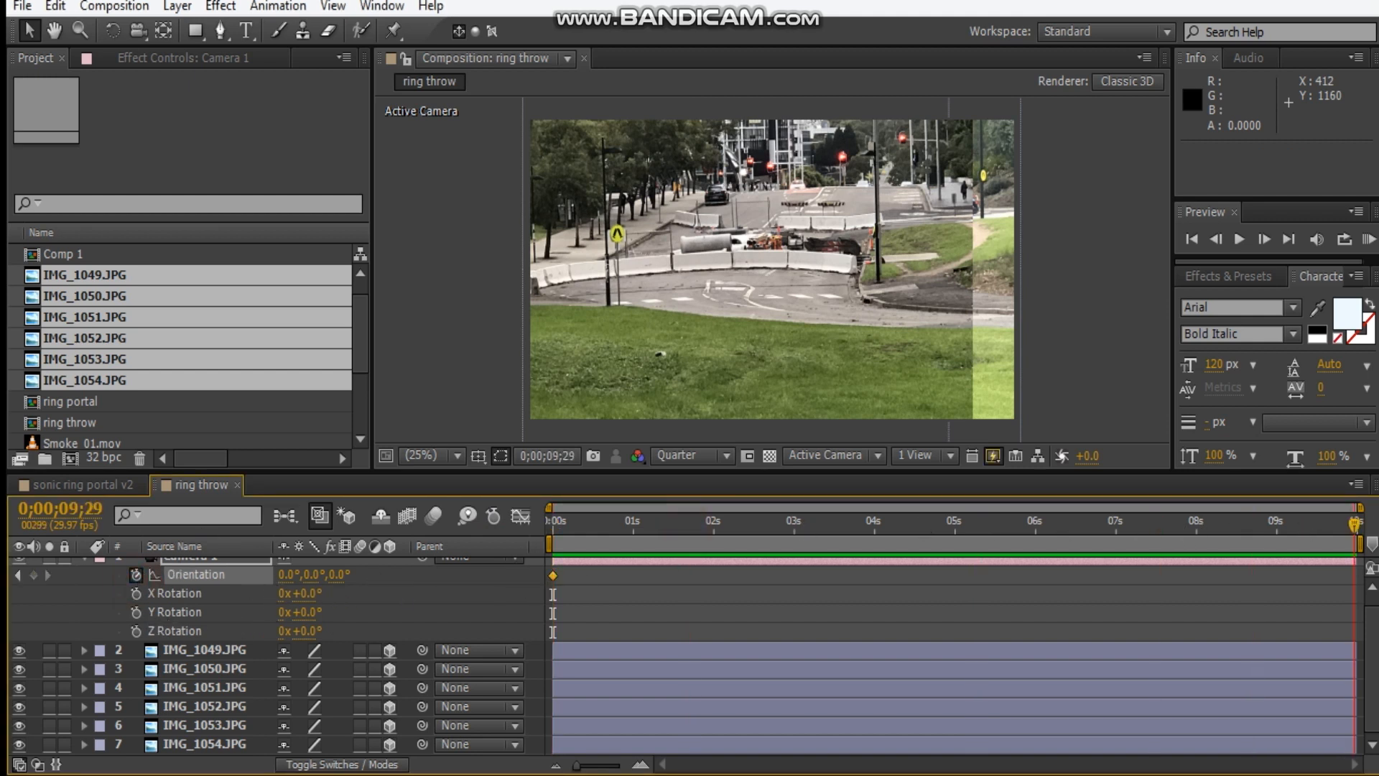
{"action": "left_click_drag", "start_coordinate": [325, 574], "coordinate": [422, 575]}
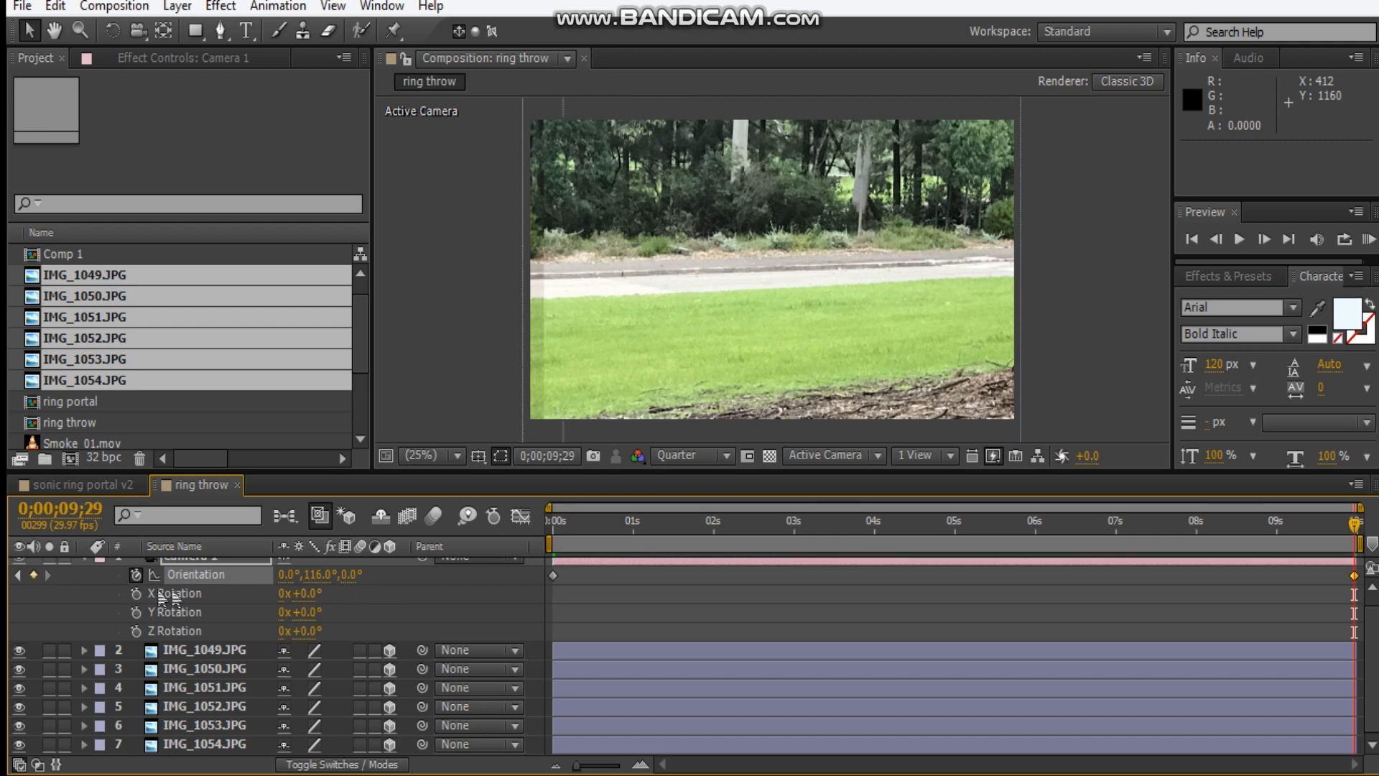
{"action": "mouse_move", "coordinate": [744, 528]}
{"action": "left_mouse_down"}
{"action": "mouse_move", "coordinate": [579, 529]}
{"action": "mouse_move", "coordinate": [1063, 512]}
{"action": "mouse_move", "coordinate": [718, 517]}
{"action": "left_mouse_up"}
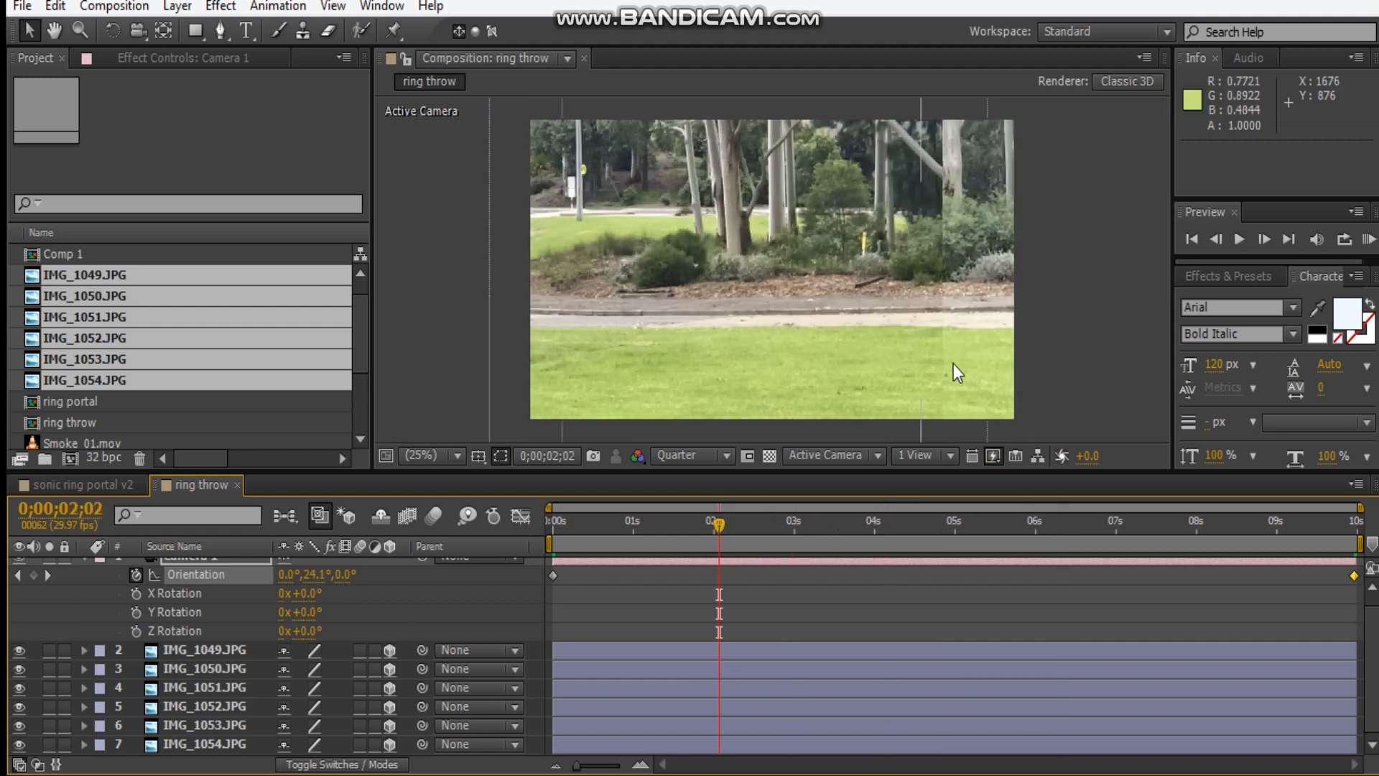
{"action": "mouse_move", "coordinate": [893, 348]}
{"action": "left_mouse_down"}
{"action": "mouse_move", "coordinate": [832, 345]}
{"action": "mouse_move", "coordinate": [905, 334]}
{"action": "left_mouse_up"}
{"action": "left_click_drag", "start_coordinate": [591, 534], "coordinate": [534, 536]}
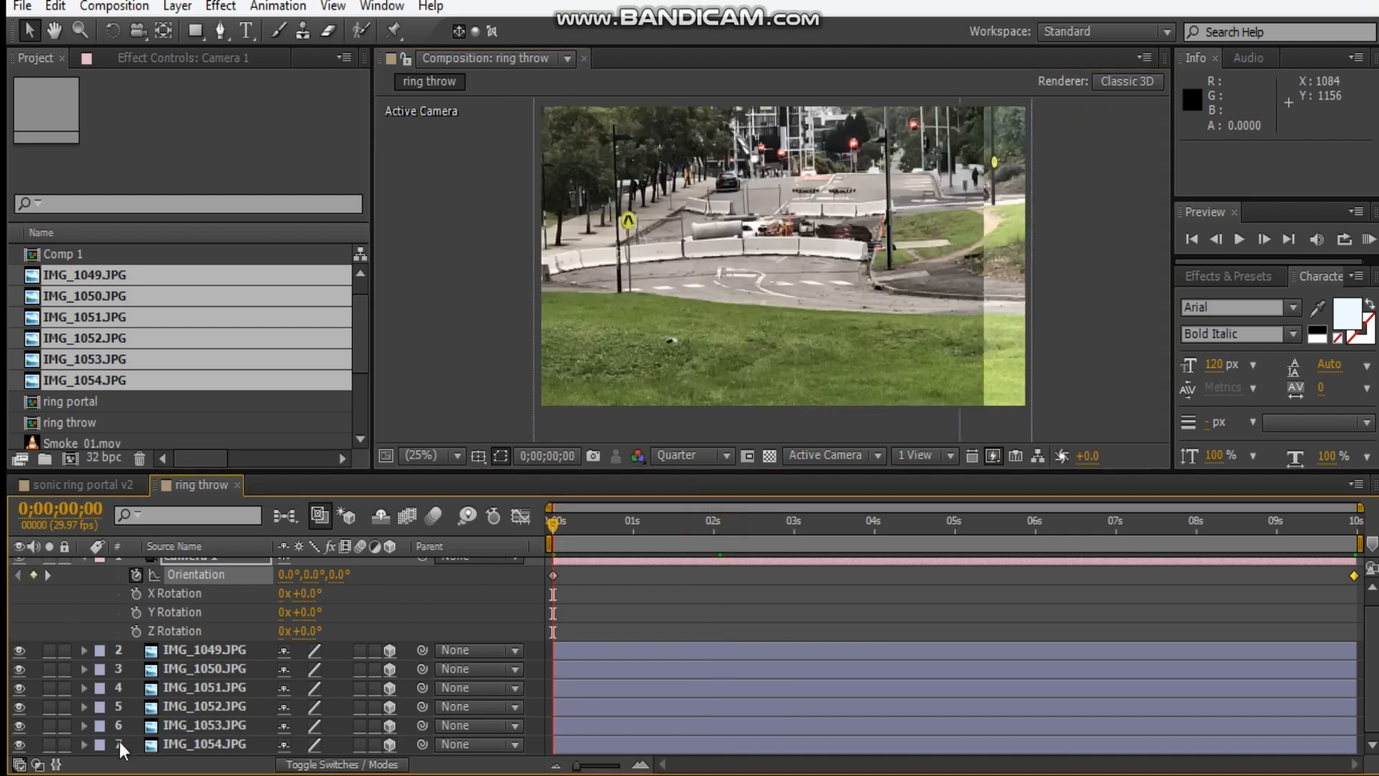
- At 0;00;00;26, draw a tall, narrow rectangular mask on IMG_1049 along its seam with IMG_1050 and set the mask mode to Subtract
{"action": "left_click", "coordinate": [86, 559]}
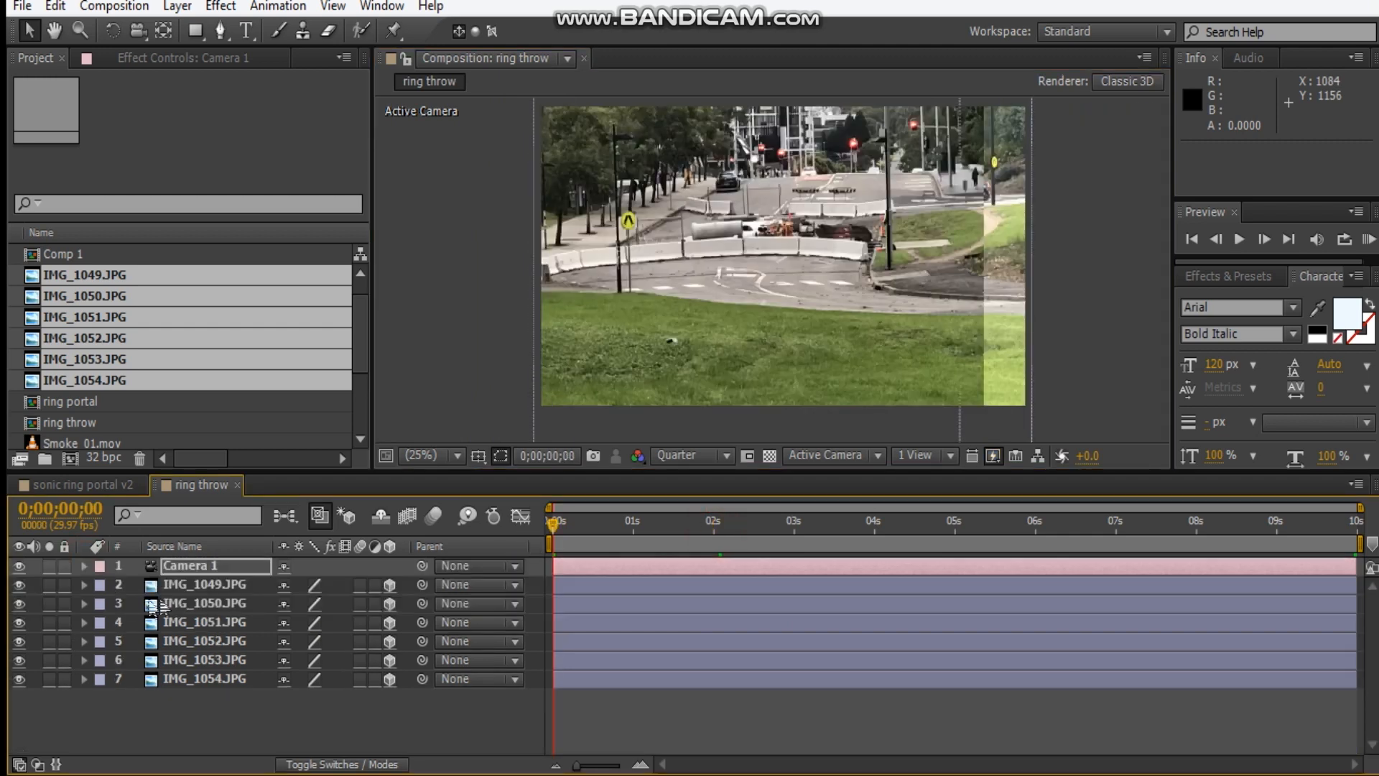
{"action": "left_click", "coordinate": [228, 605]}
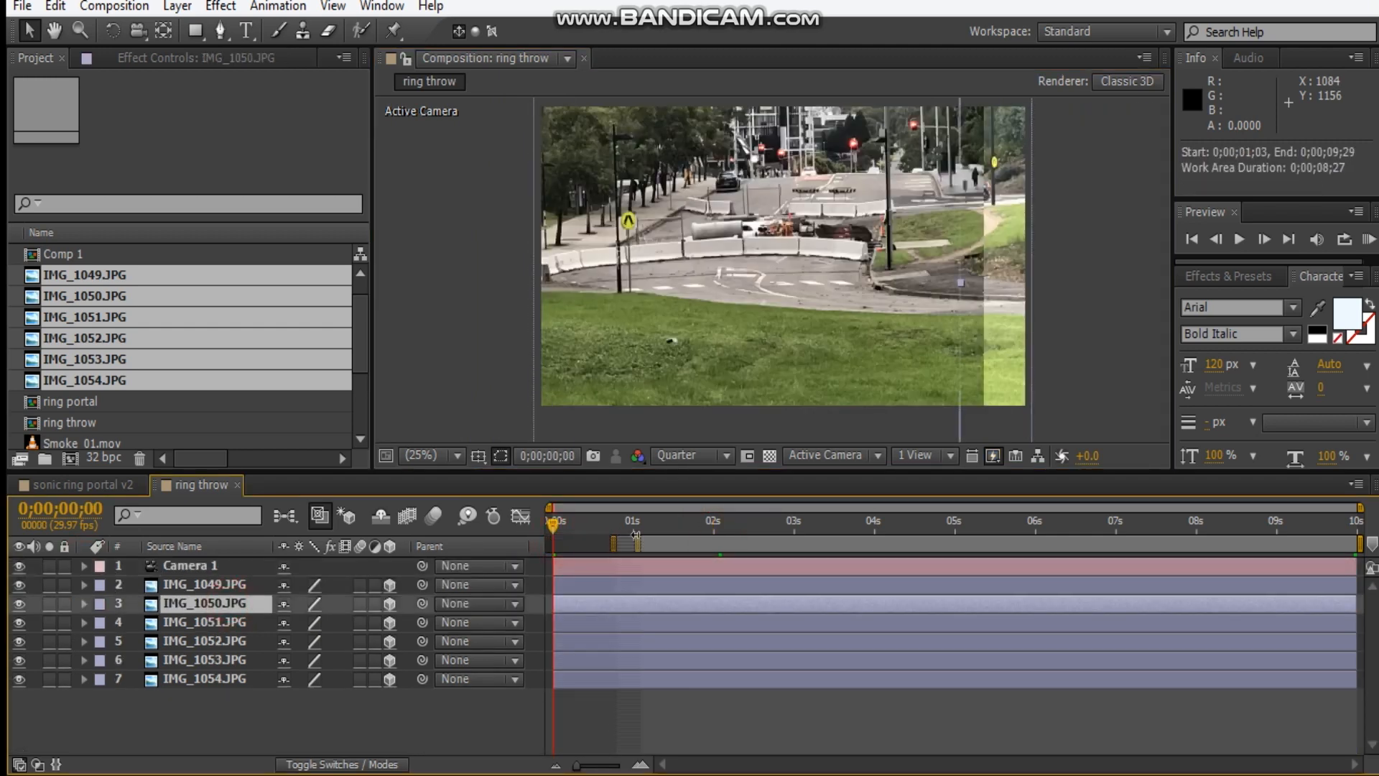
{"action": "left_click_drag", "start_coordinate": [579, 524], "coordinate": [622, 524]}
{"action": "scroll", "coordinate": [827, 320], "scroll_direction": "down", "scroll_amount": 1}
{"action": "left_click", "coordinate": [798, 414]}
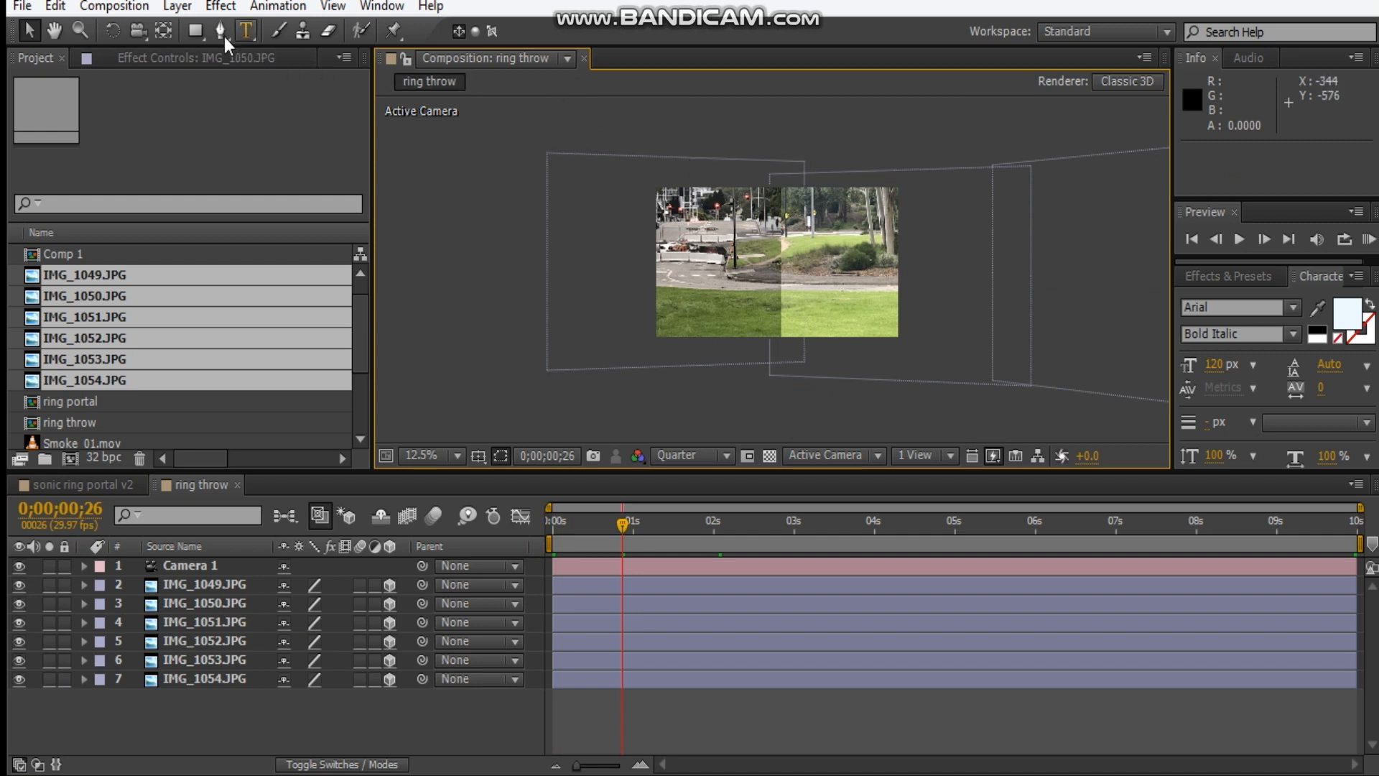
{"action": "left_click", "coordinate": [194, 33]}
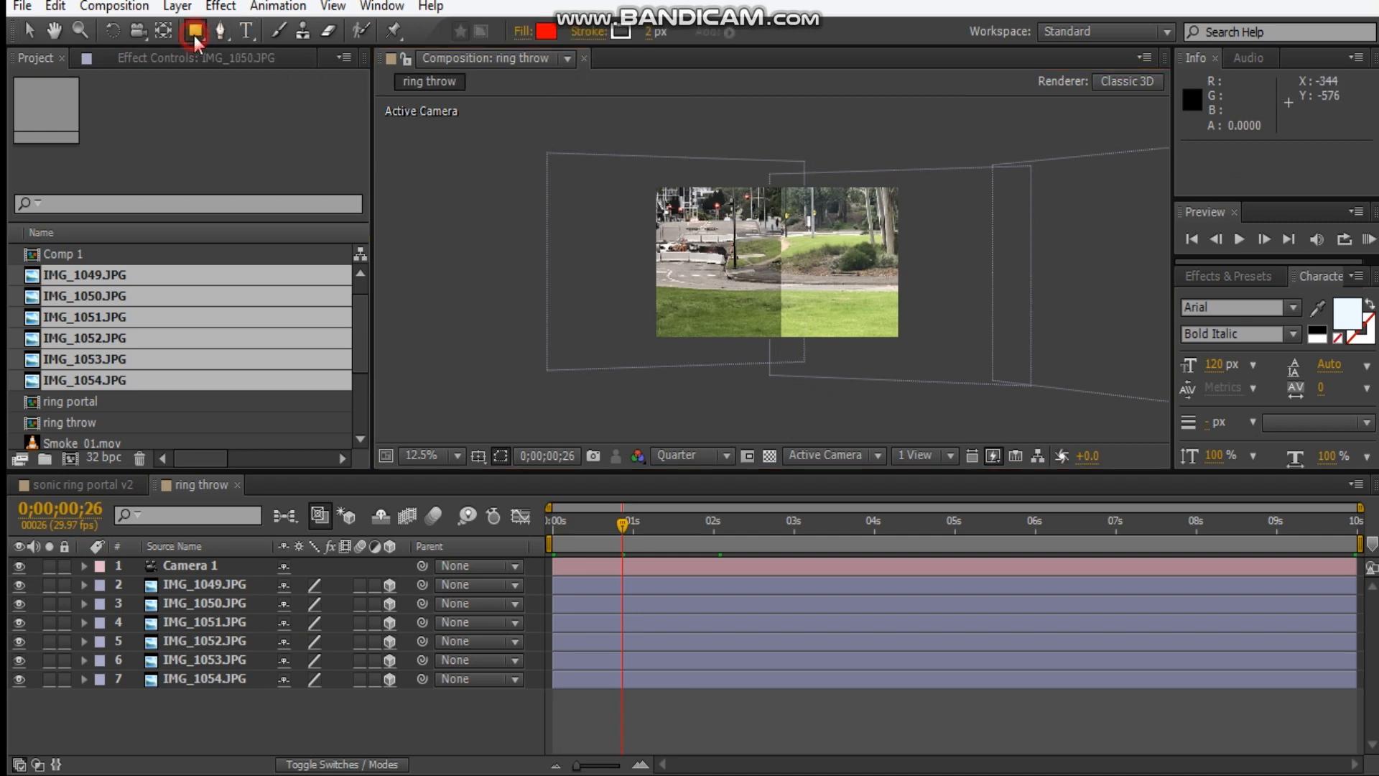
{"action": "left_click", "coordinate": [194, 584]}
{"action": "scroll", "coordinate": [650, 206], "scroll_direction": "up", "scroll_amount": 2}
{"action": "scroll", "coordinate": [650, 206], "scroll_direction": "down", "scroll_amount": 2}
{"action": "left_click_drag", "start_coordinate": [719, 133], "coordinate": [698, 405]}
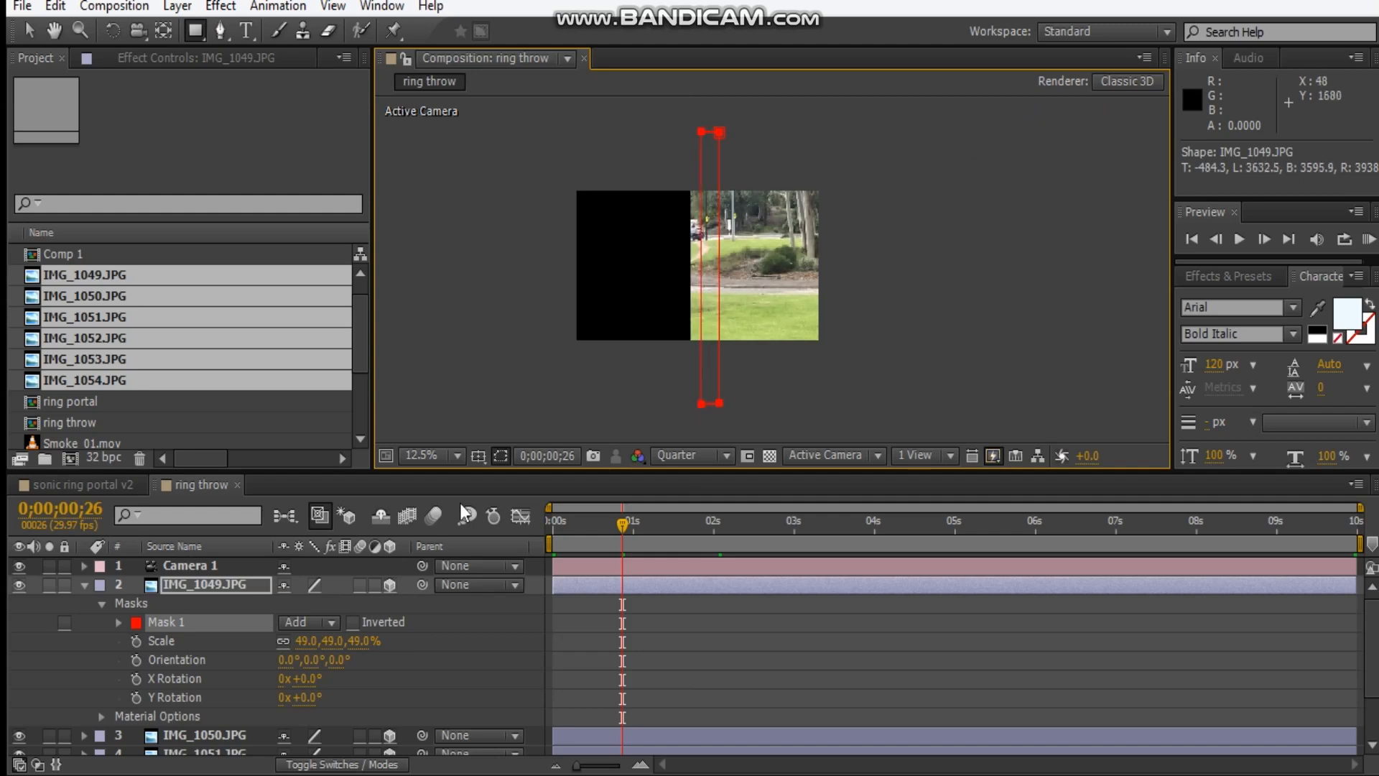
{"action": "left_click", "coordinate": [305, 622]}
{"action": "left_click", "coordinate": [336, 502]}
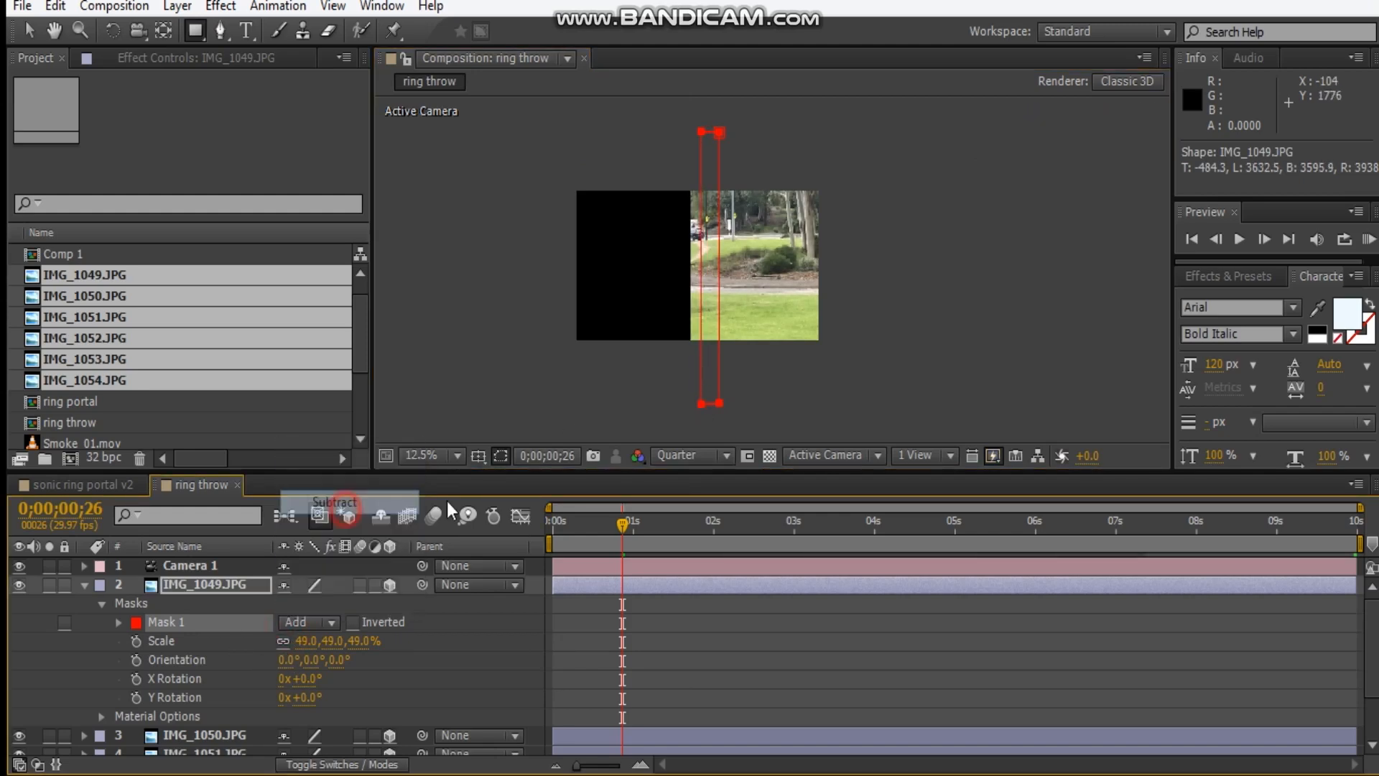
- Set the mask feather on IMG_1049 to about 268 pixels, hiding the mask outlines while judging the blend
{"action": "key", "text": "period"}
{"action": "key", "text": "f"}
{"action": "left_click_drag", "start_coordinate": [334, 622], "coordinate": [373, 619]}
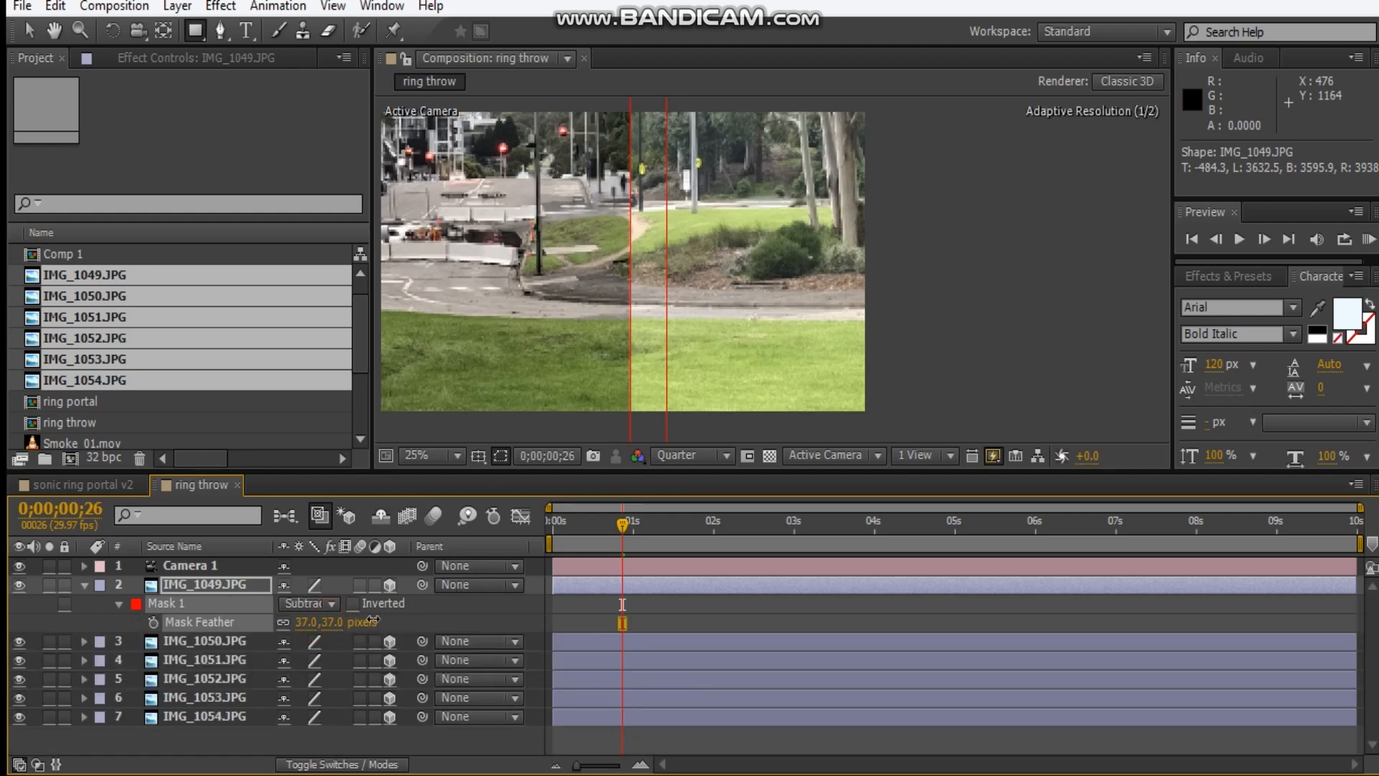
{"action": "left_click", "coordinate": [501, 455]}
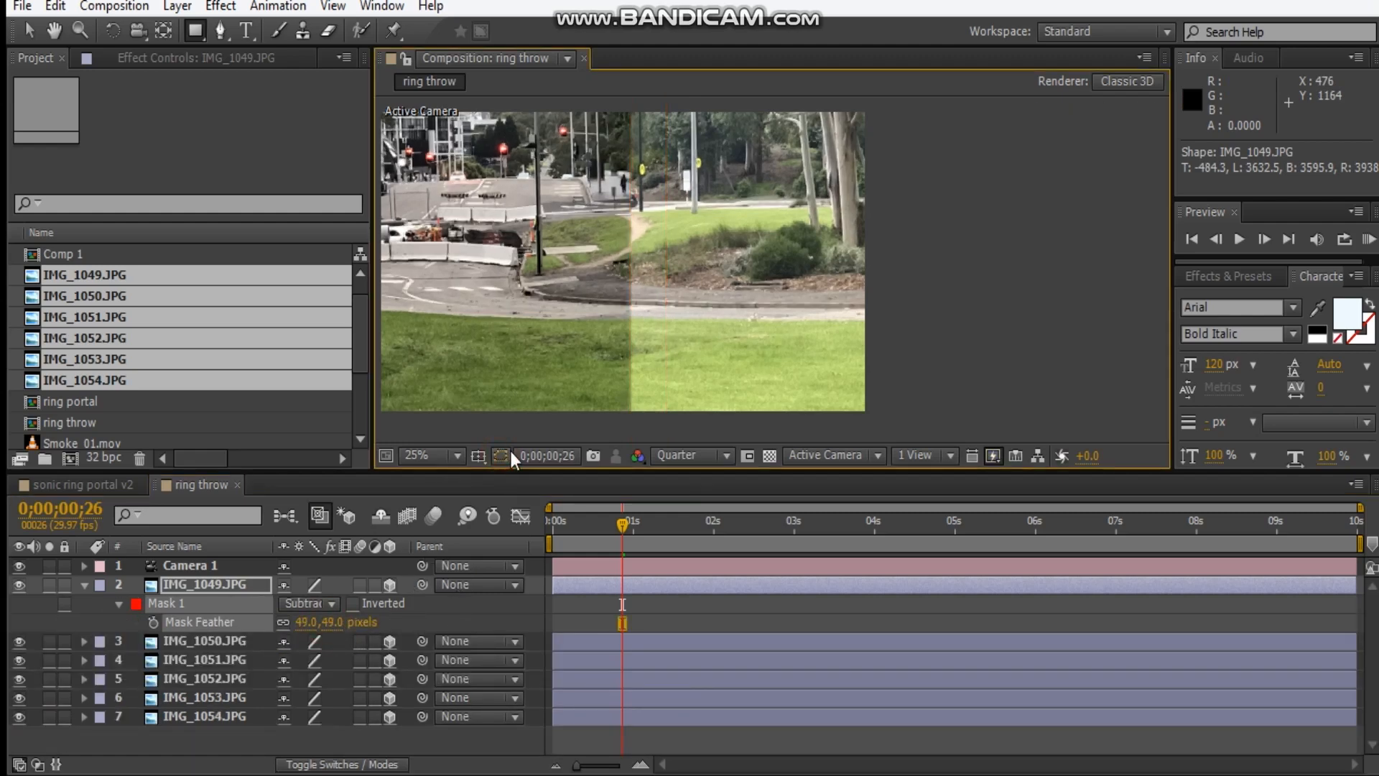
{"action": "mouse_move", "coordinate": [329, 622]}
{"action": "left_mouse_down"}
{"action": "mouse_move", "coordinate": [302, 624]}
{"action": "mouse_move", "coordinate": [329, 624]}
{"action": "left_mouse_up"}
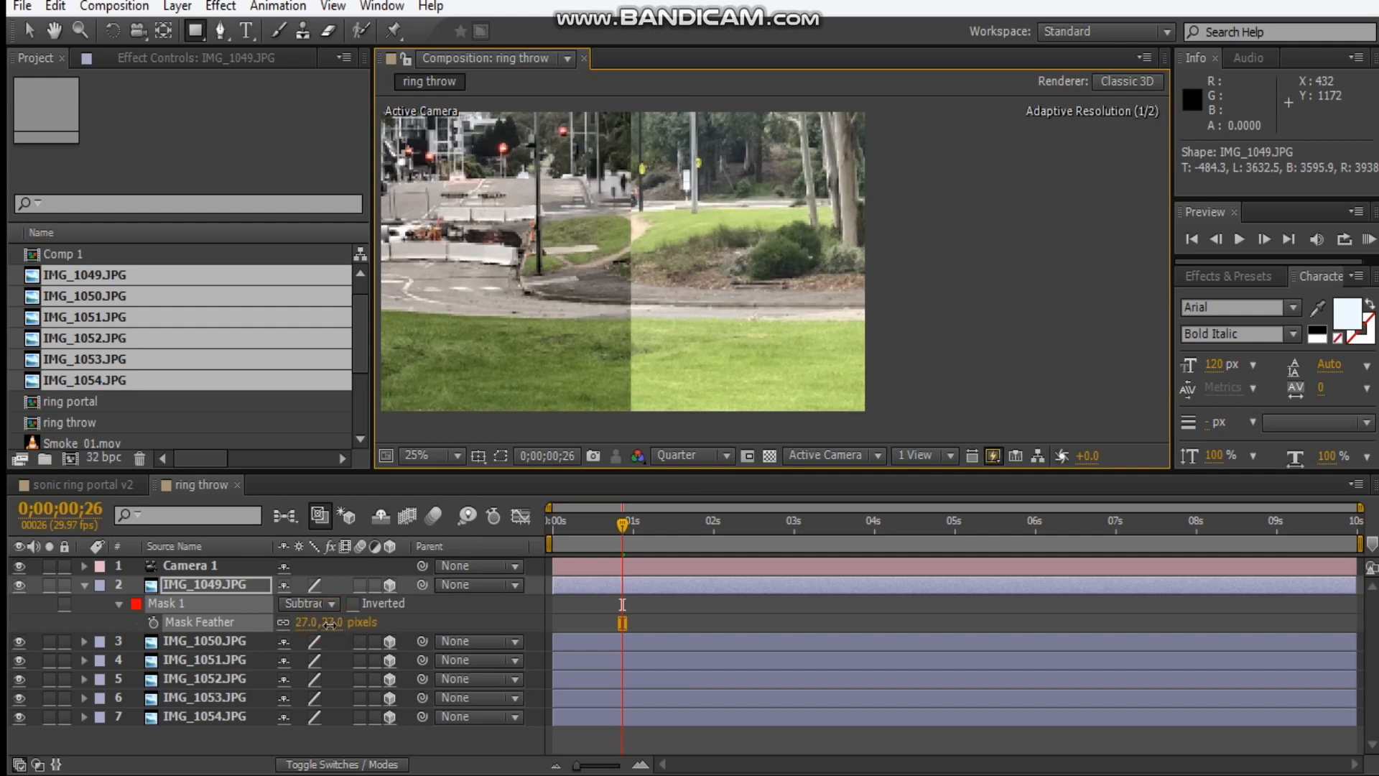
{"action": "left_click_drag", "start_coordinate": [452, 616], "coordinate": [525, 611]}
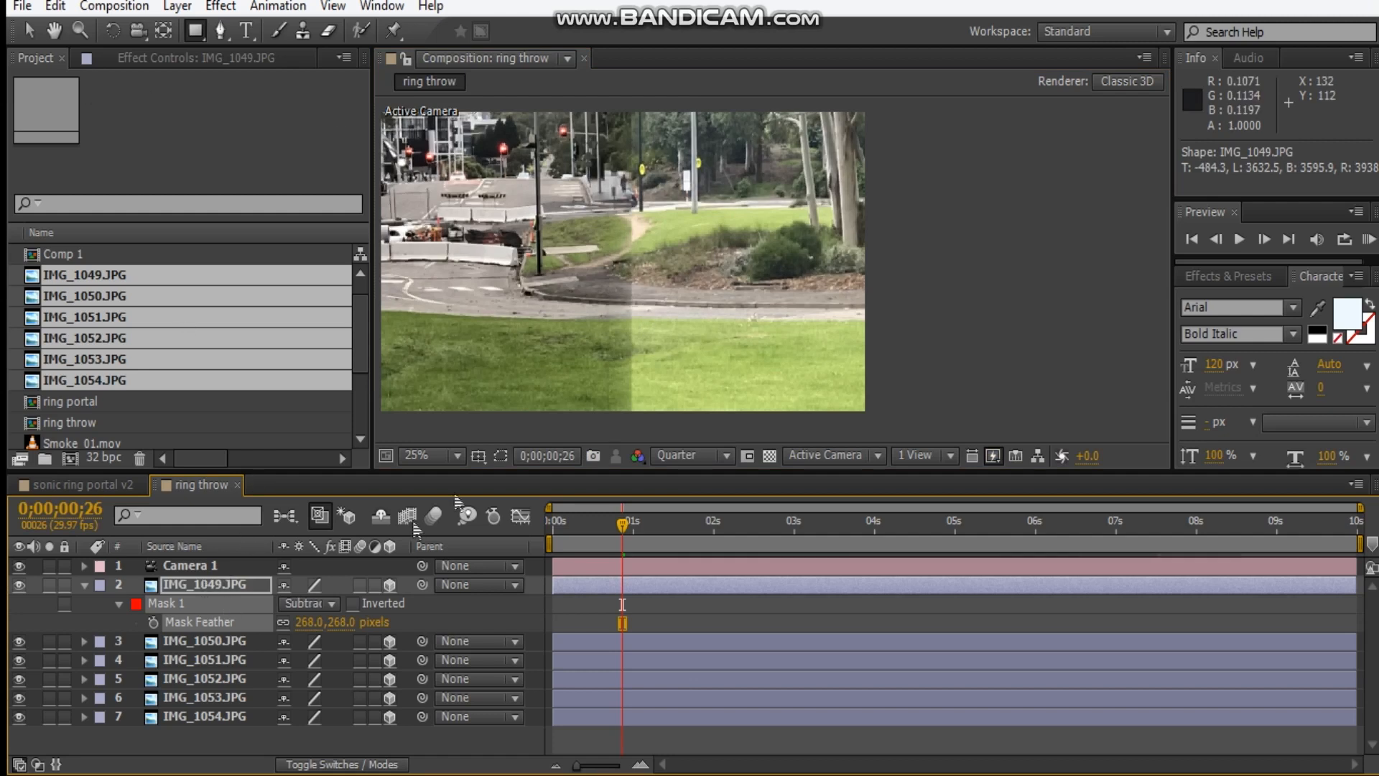
{"action": "left_click", "coordinate": [500, 458]}
- Shift the IMG_1049 mask slightly left along the seam to improve the blend with IMG_1050
{"action": "key", "text": "v"}
{"action": "left_click", "coordinate": [668, 251]}
{"action": "mouse_move", "coordinate": [653, 243]}
{"action": "left_mouse_down"}
{"action": "mouse_move", "coordinate": [639, 239]}
{"action": "mouse_move", "coordinate": [673, 245]}
{"action": "mouse_move", "coordinate": [651, 247]}
{"action": "left_mouse_up"}
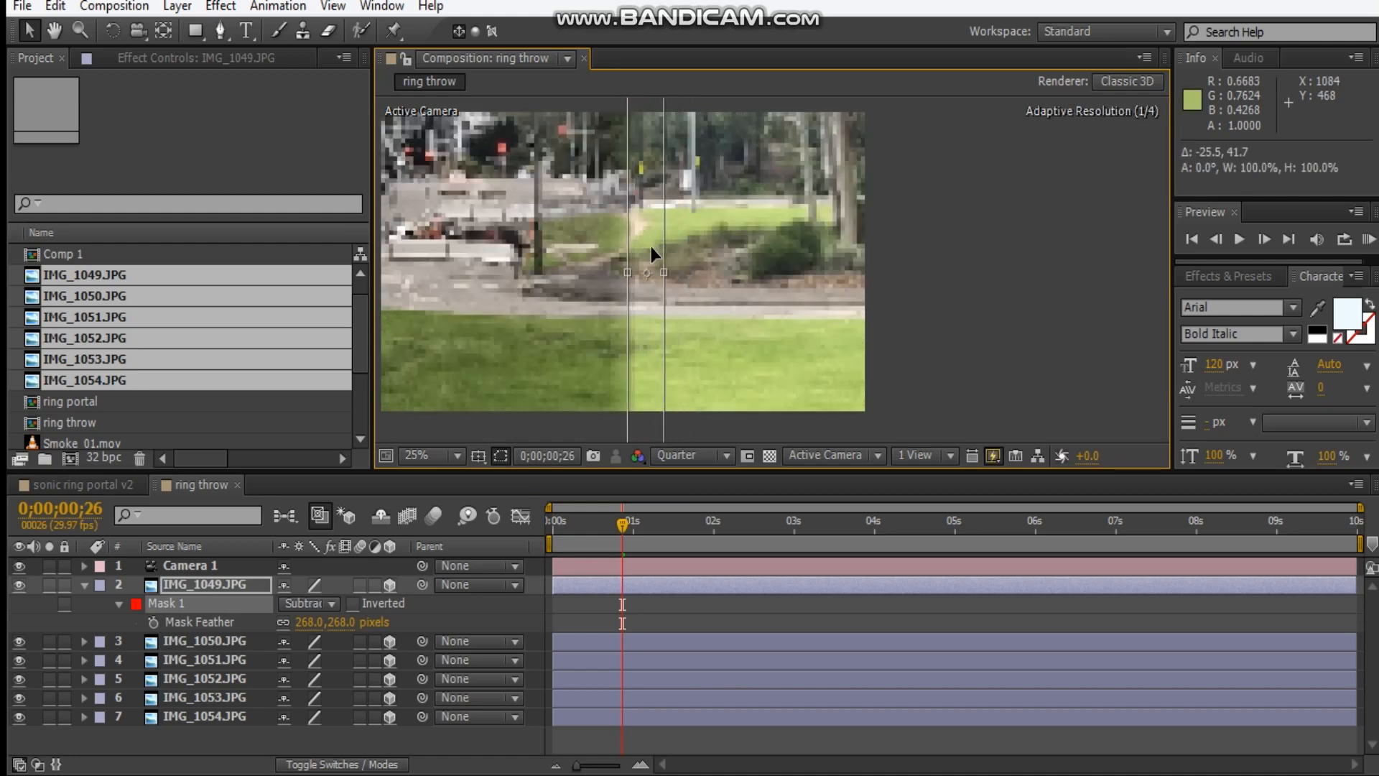
{"action": "scroll", "coordinate": [753, 259], "scroll_direction": "down", "scroll_amount": 1}
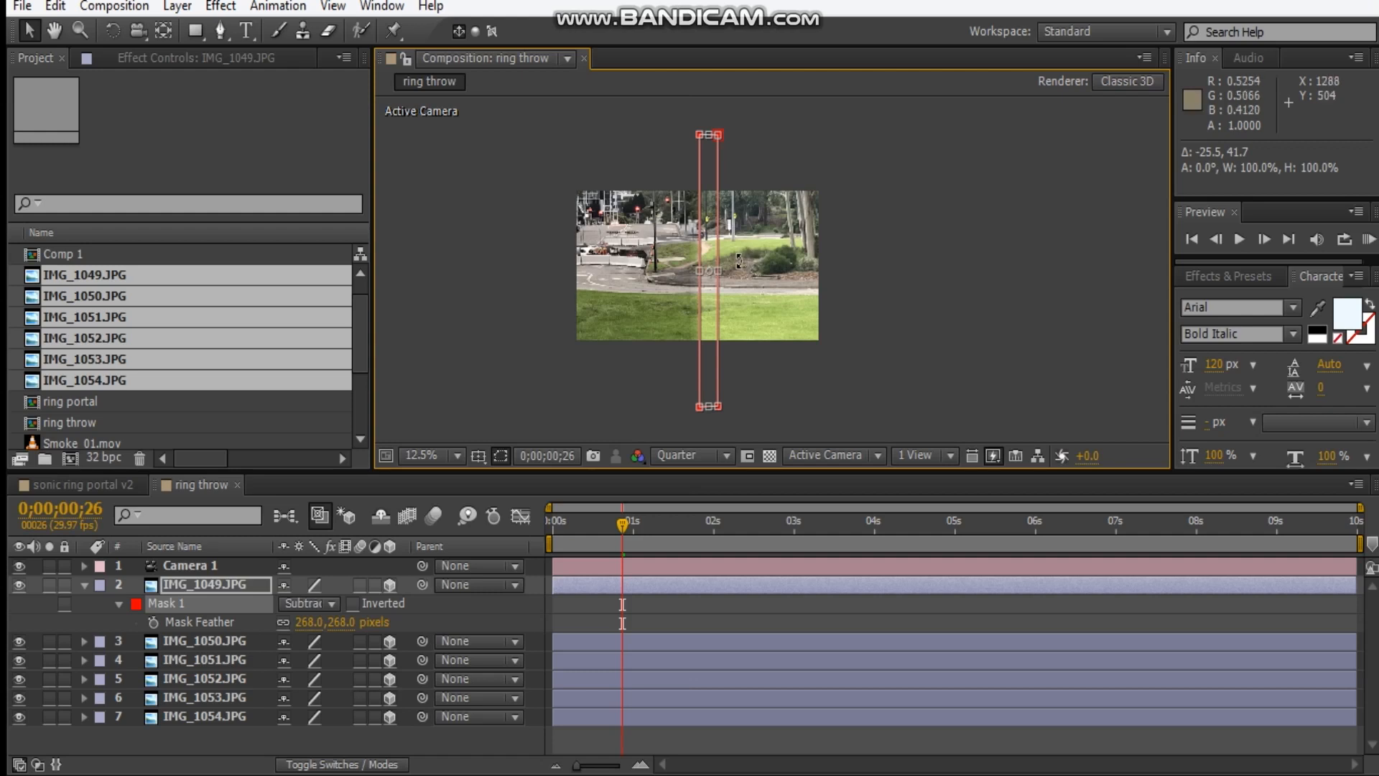
{"action": "left_click", "coordinate": [785, 385]}
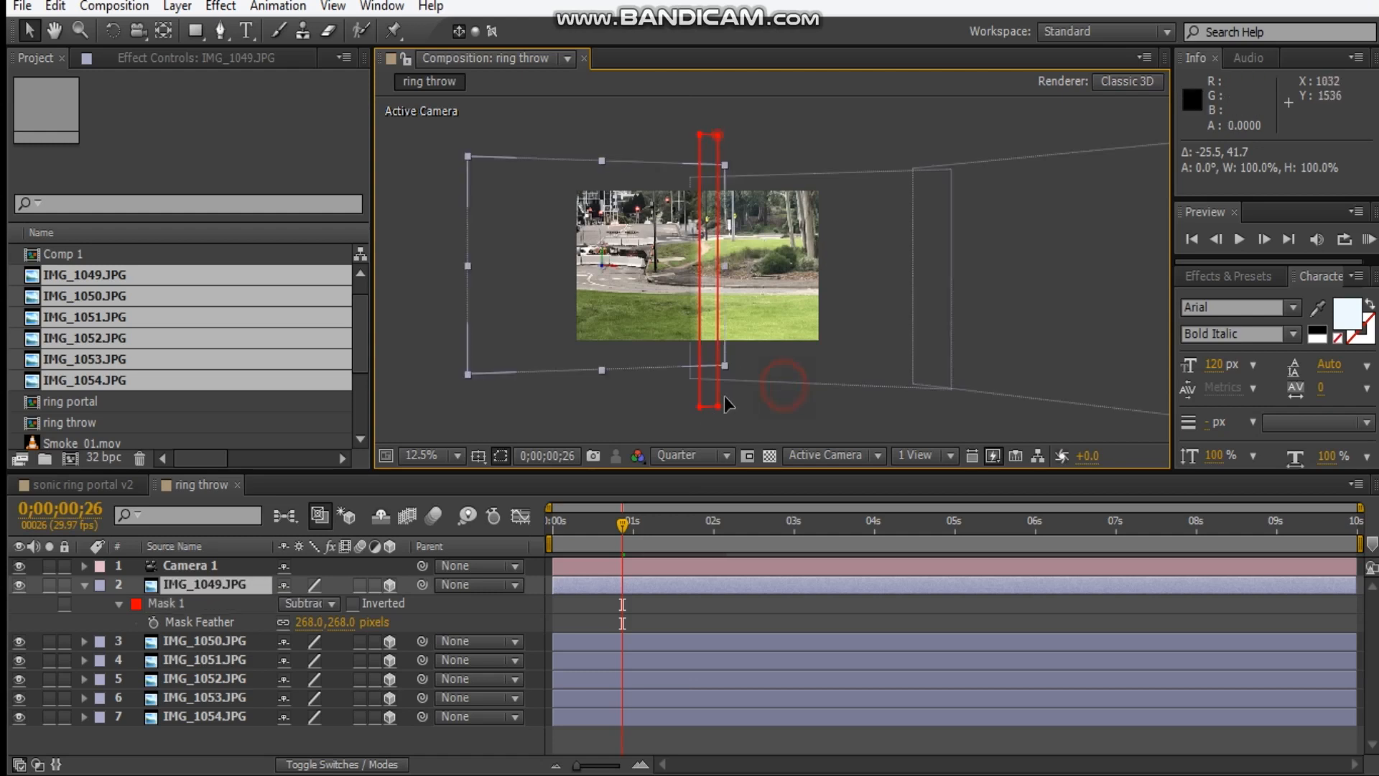
- At 0;00;02;13, draw a tall, narrow rectangular mask on IMG_1050 along its seam with IMG_1051
{"action": "left_click_drag", "start_coordinate": [622, 523], "coordinate": [749, 530]}
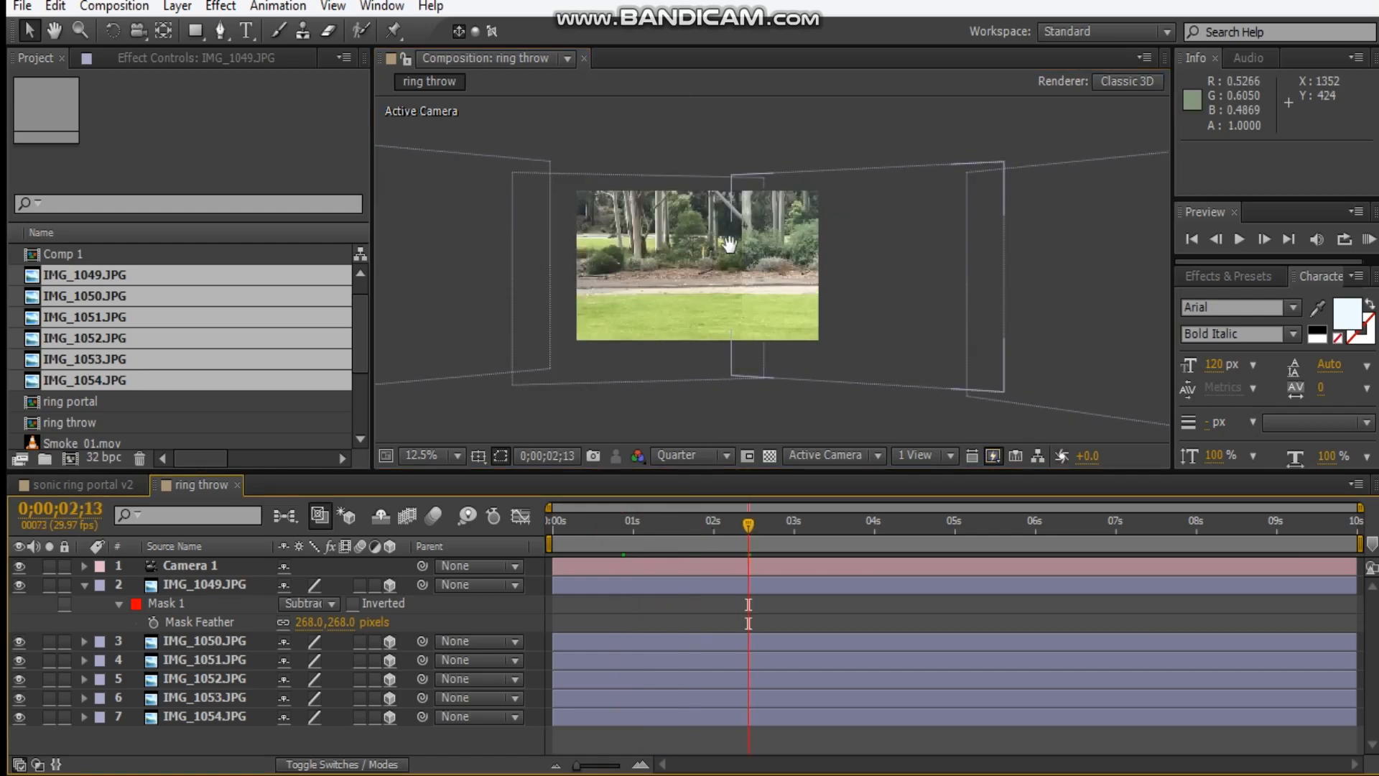
{"action": "scroll", "coordinate": [691, 240], "scroll_direction": "up", "scroll_amount": 2}
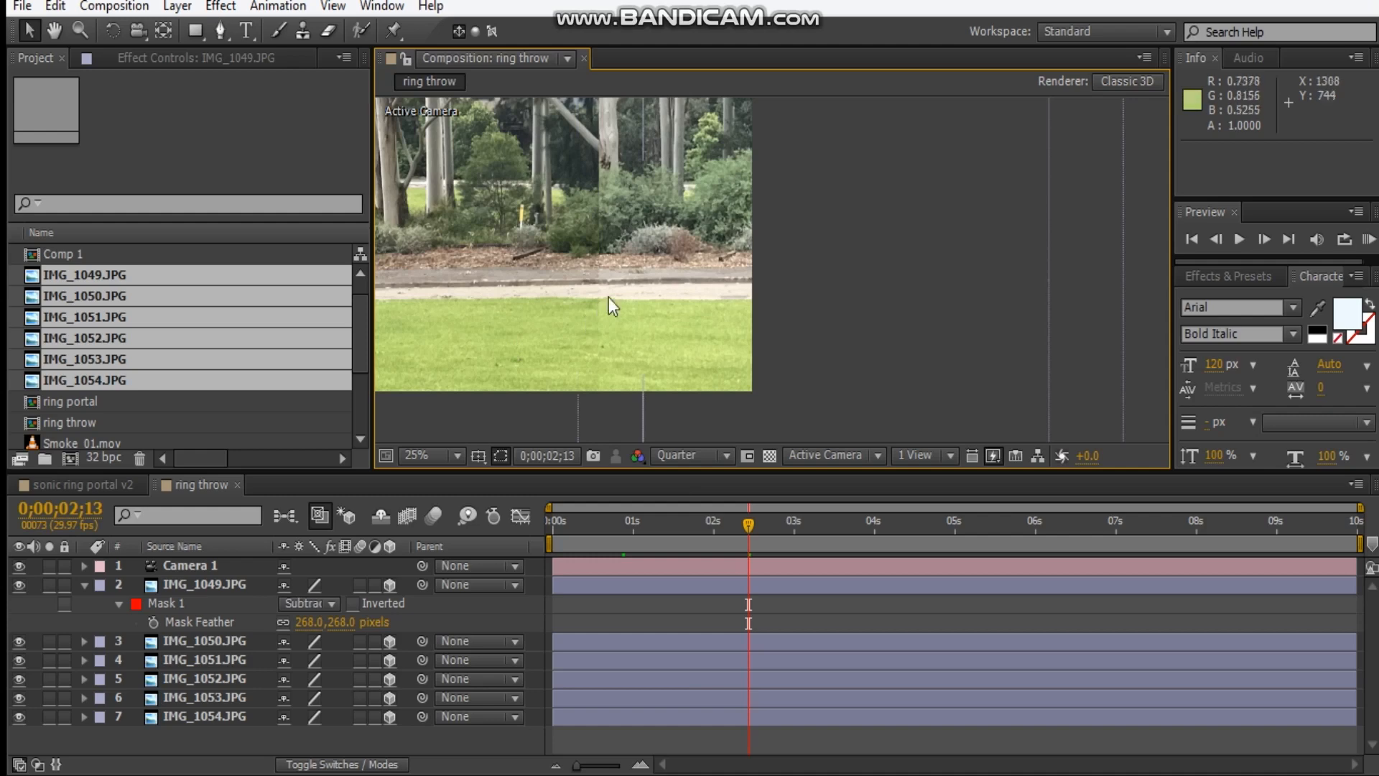
{"action": "left_click_drag", "start_coordinate": [517, 349], "coordinate": [610, 351]}
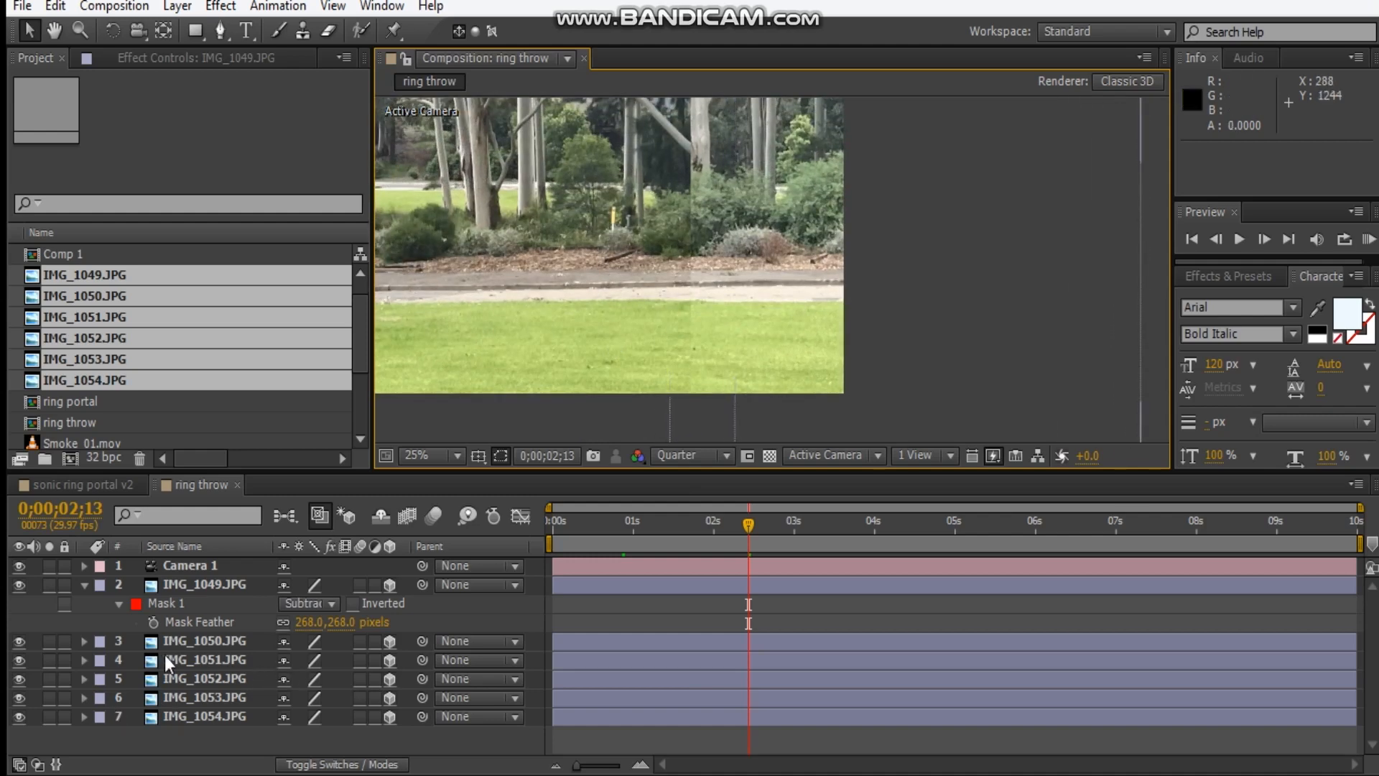
{"action": "left_click", "coordinate": [190, 642]}
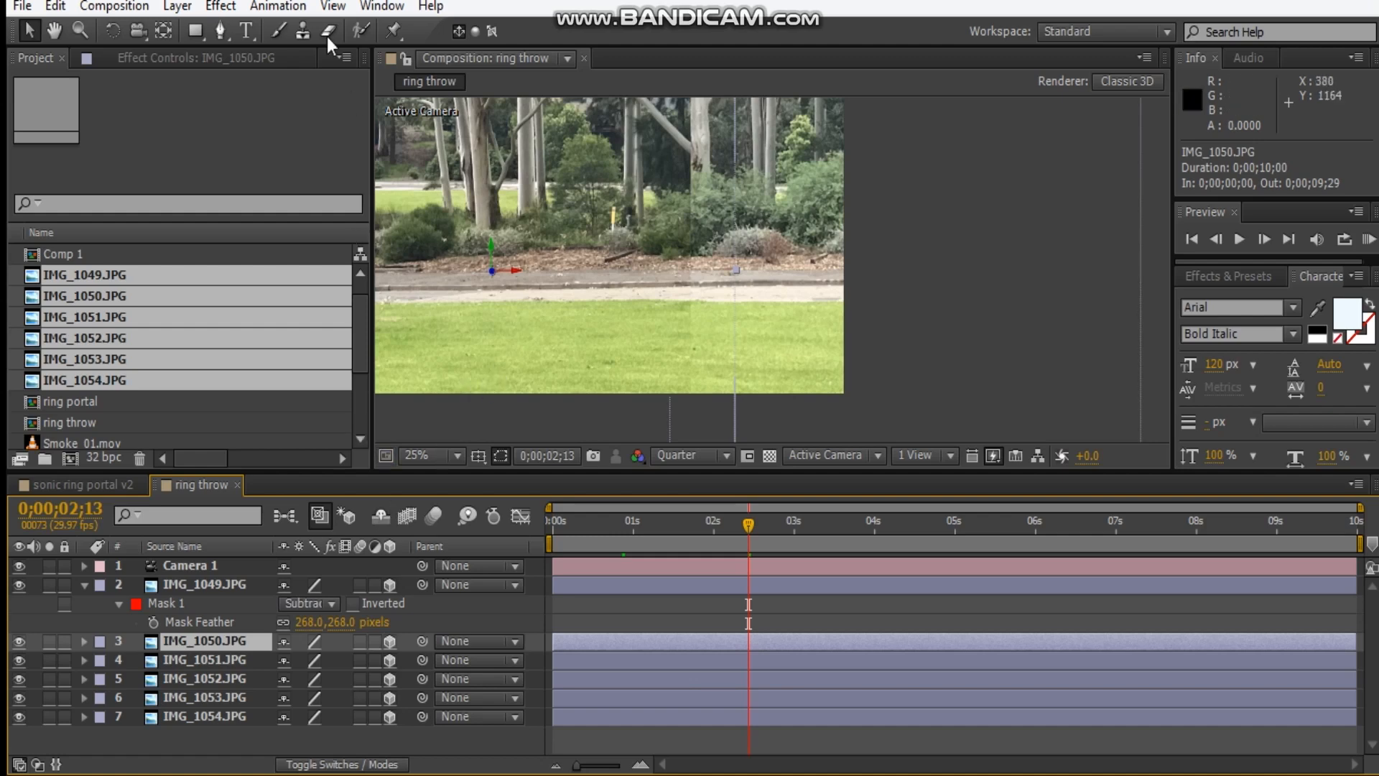
{"action": "scroll", "coordinate": [722, 134], "scroll_direction": "down", "scroll_amount": 2}
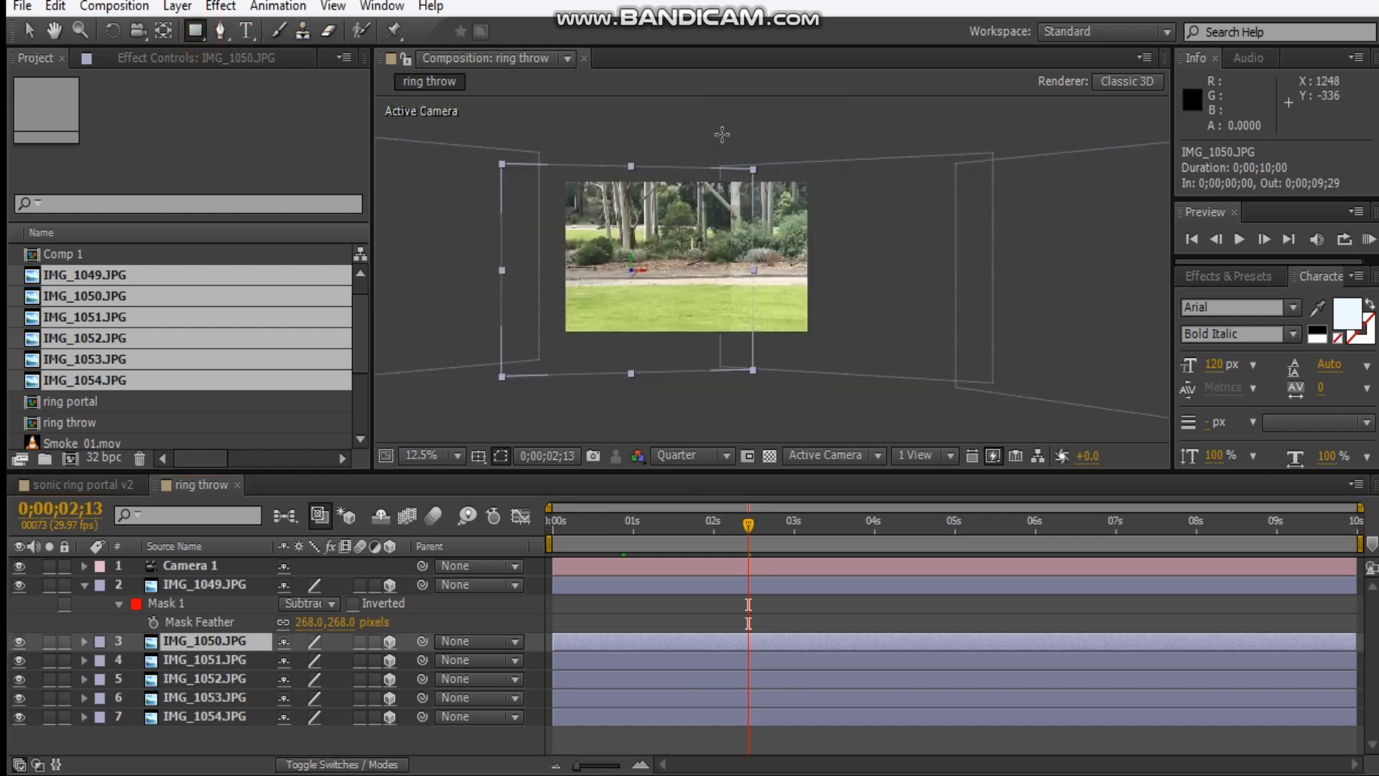
{"action": "left_click_drag", "start_coordinate": [715, 133], "coordinate": [737, 390]}
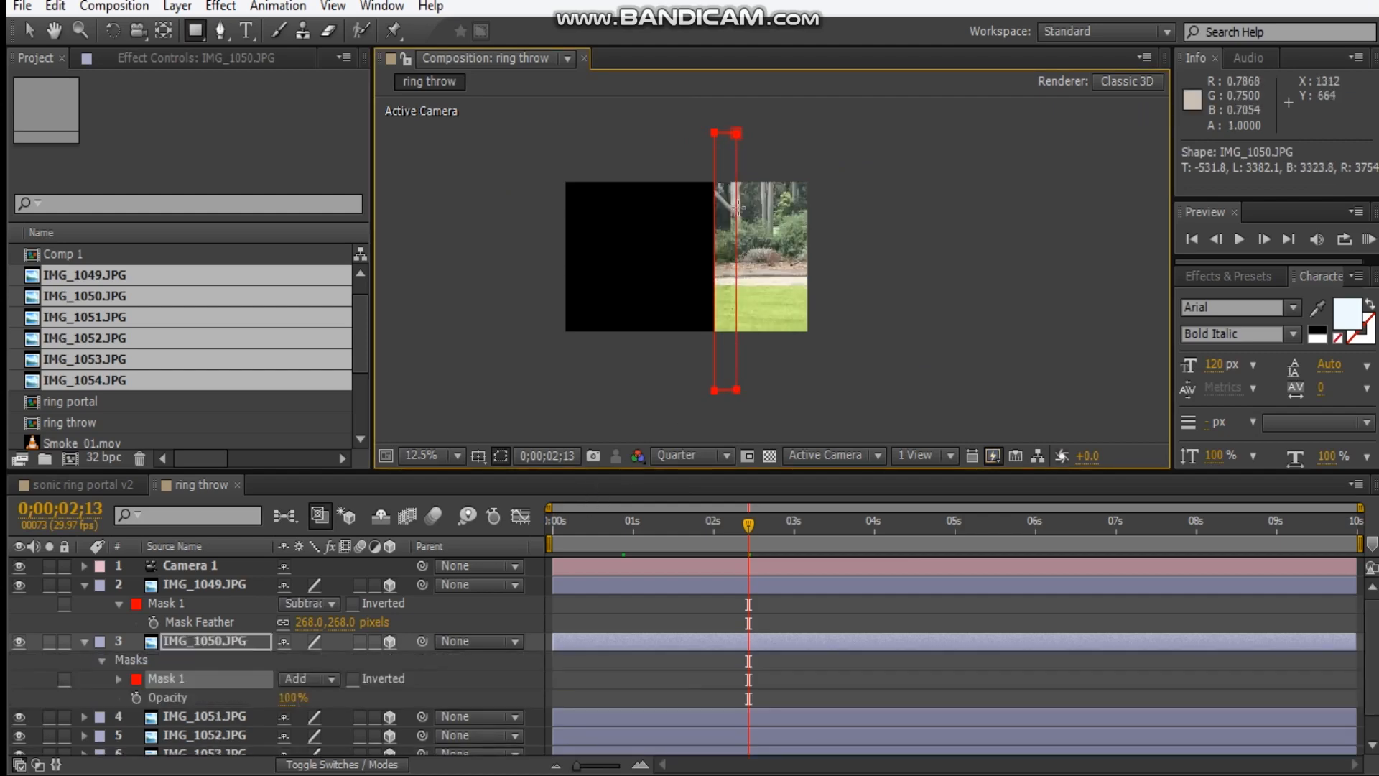
{"action": "scroll", "coordinate": [763, 286], "scroll_direction": "up", "scroll_amount": 1}
- Set the IMG_1050 mask mode to Subtract and its feather to 125 pixels
{"action": "left_click", "coordinate": [332, 679]}
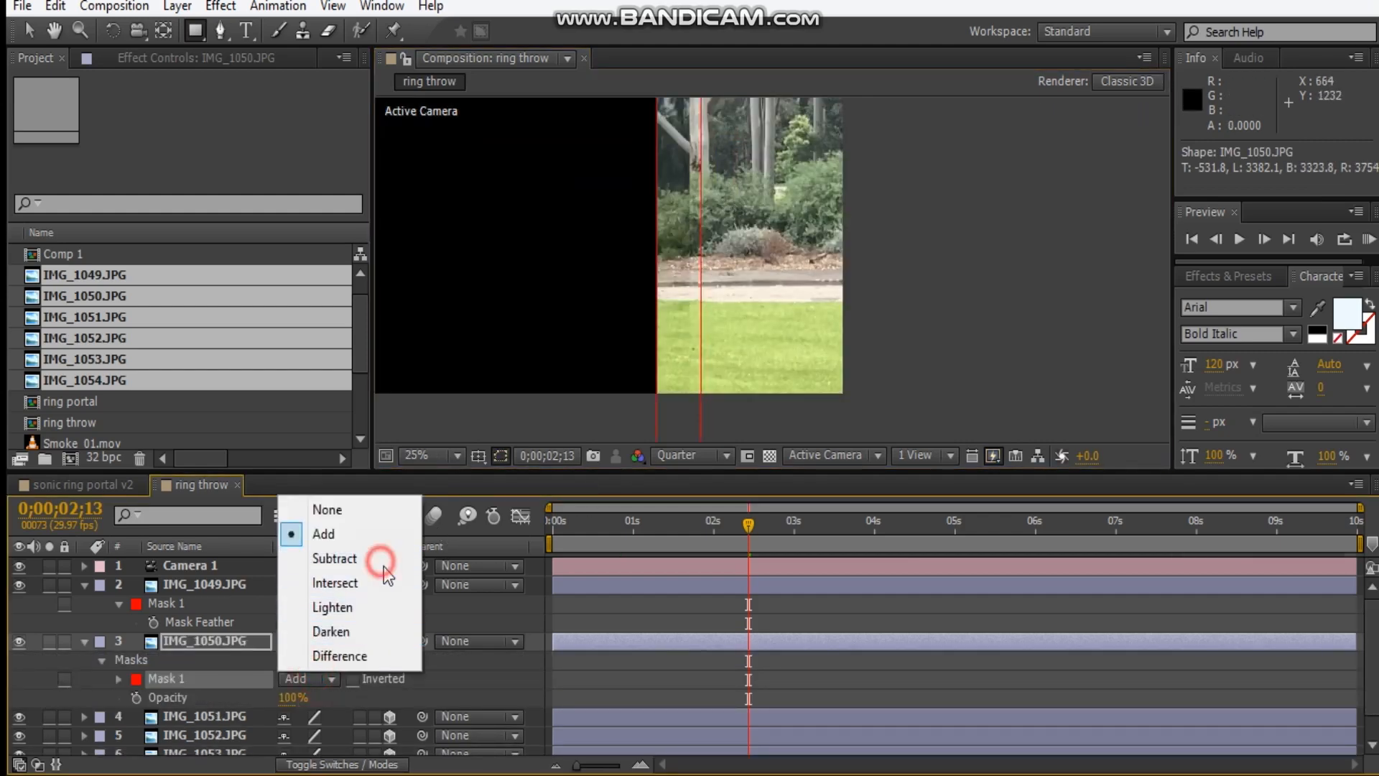
{"action": "left_click", "coordinate": [334, 557]}
{"action": "key", "text": "f"}
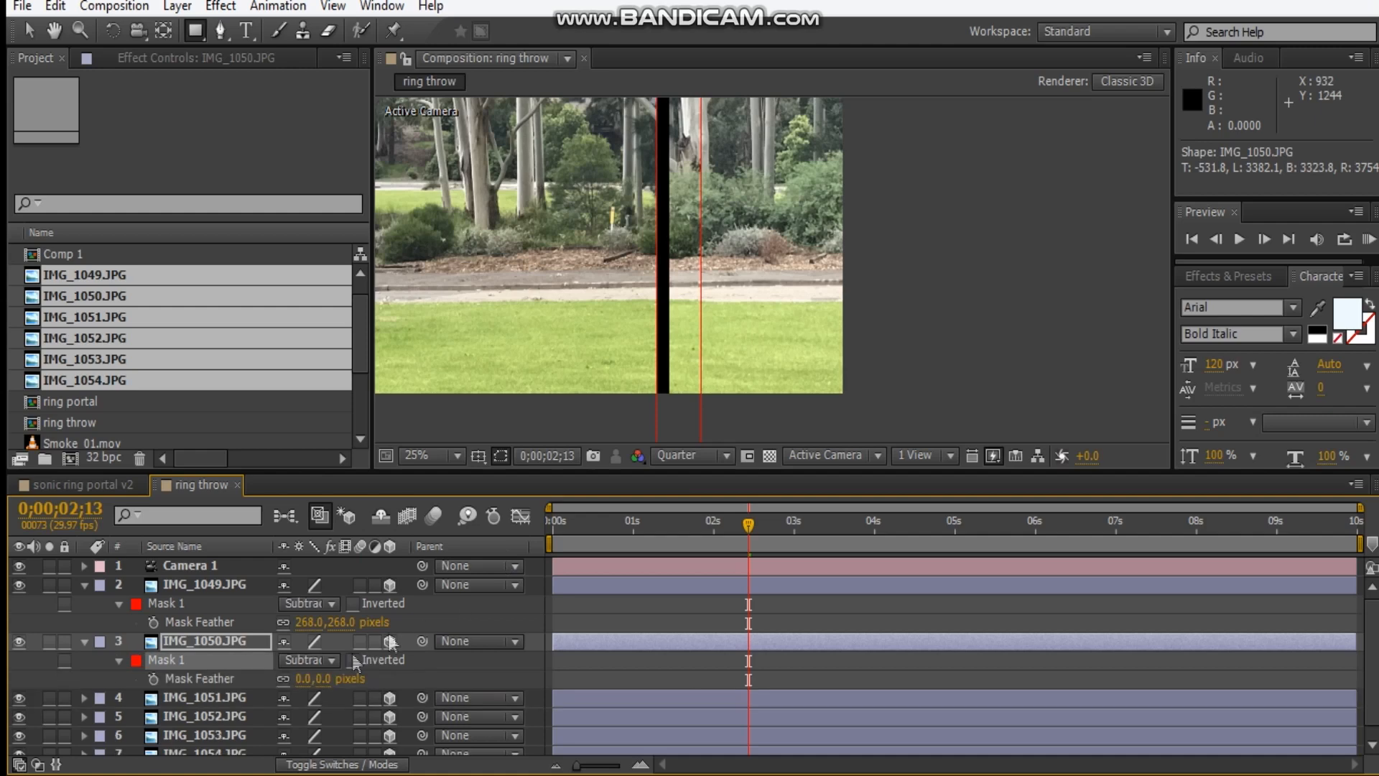
{"action": "left_click_drag", "start_coordinate": [320, 679], "coordinate": [392, 678]}
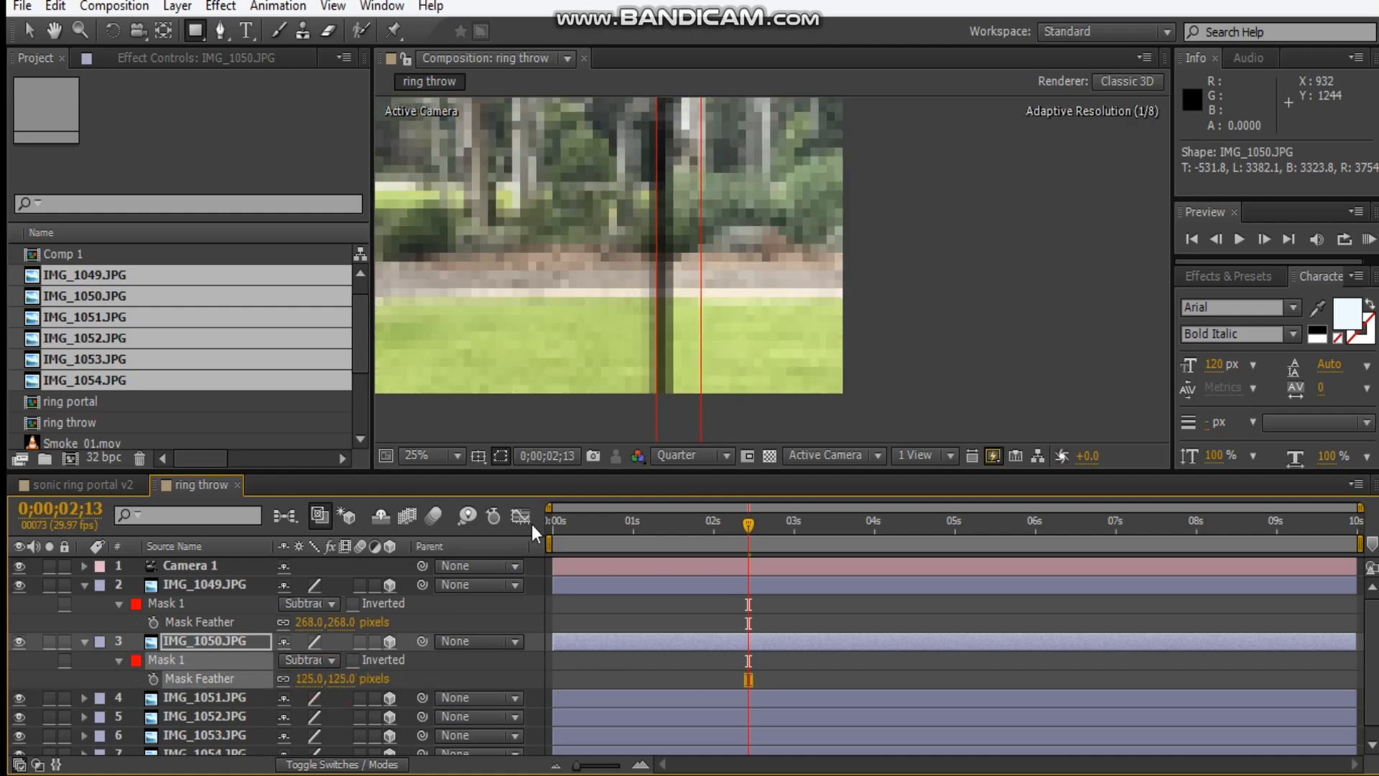
- Shift the IMG_1050 mask about 144 pixels right over the seam and rotate it about -1.1°
{"action": "left_click", "coordinate": [29, 30]}
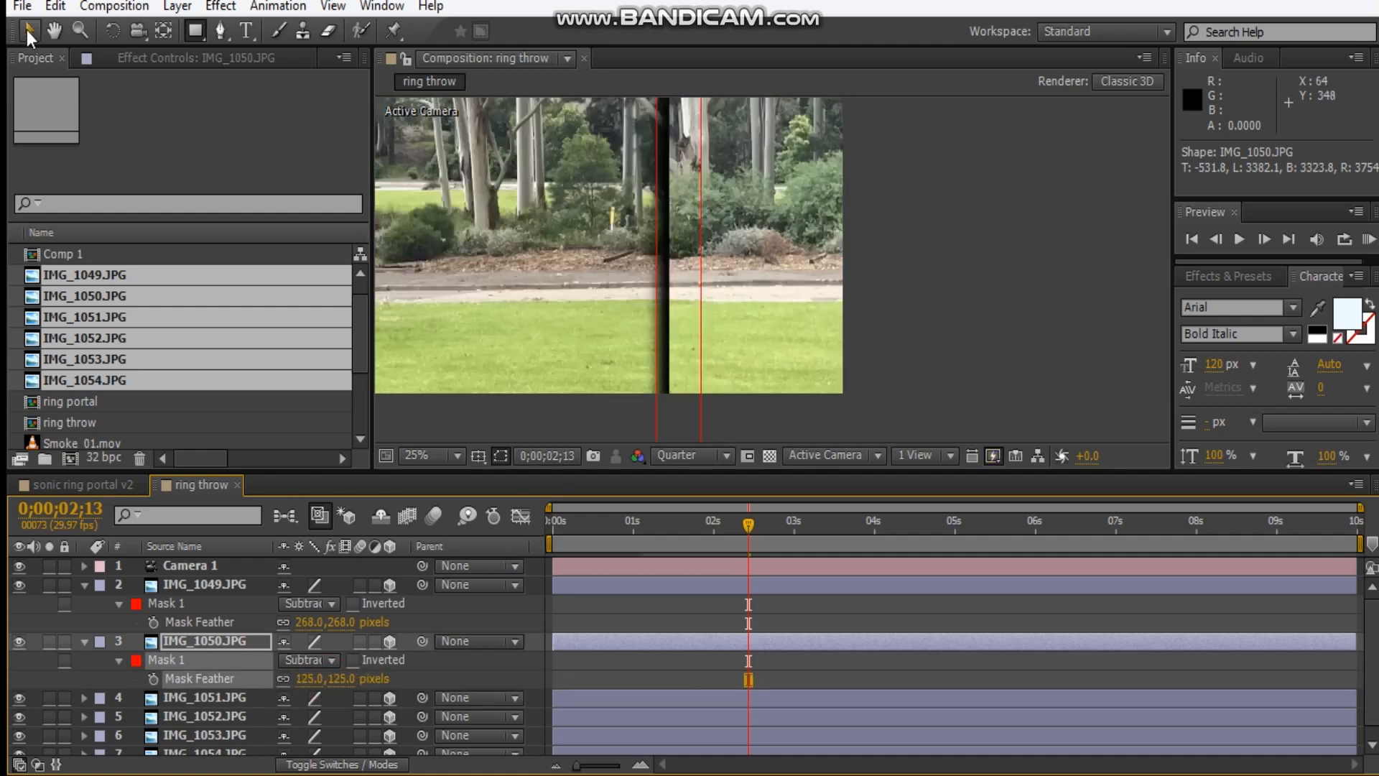
{"action": "double_click", "coordinate": [701, 224]}
{"action": "mouse_move", "coordinate": [686, 218]}
{"action": "left_mouse_down"}
{"action": "mouse_move", "coordinate": [670, 217]}
{"action": "mouse_move", "coordinate": [704, 218]}
{"action": "left_mouse_up"}
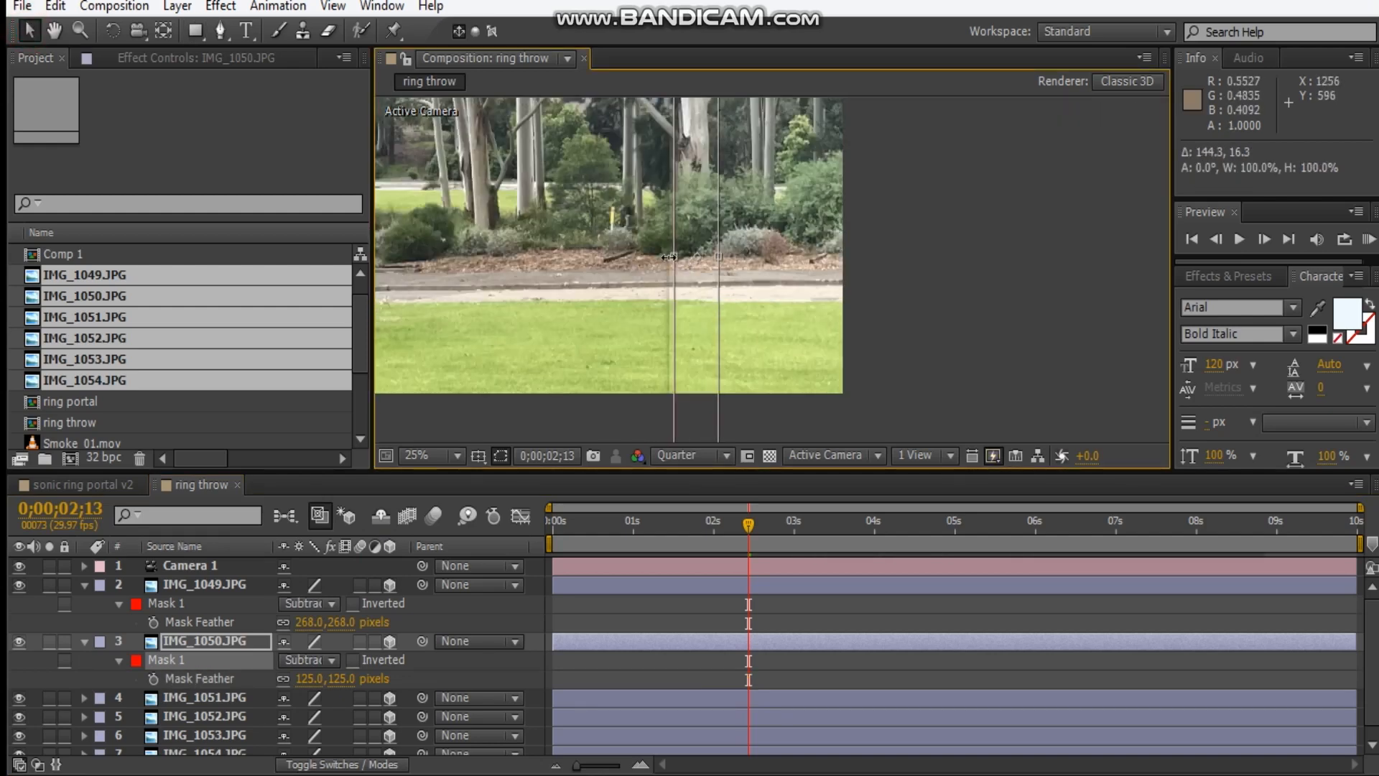
{"action": "left_click_drag", "start_coordinate": [655, 258], "coordinate": [632, 365]}
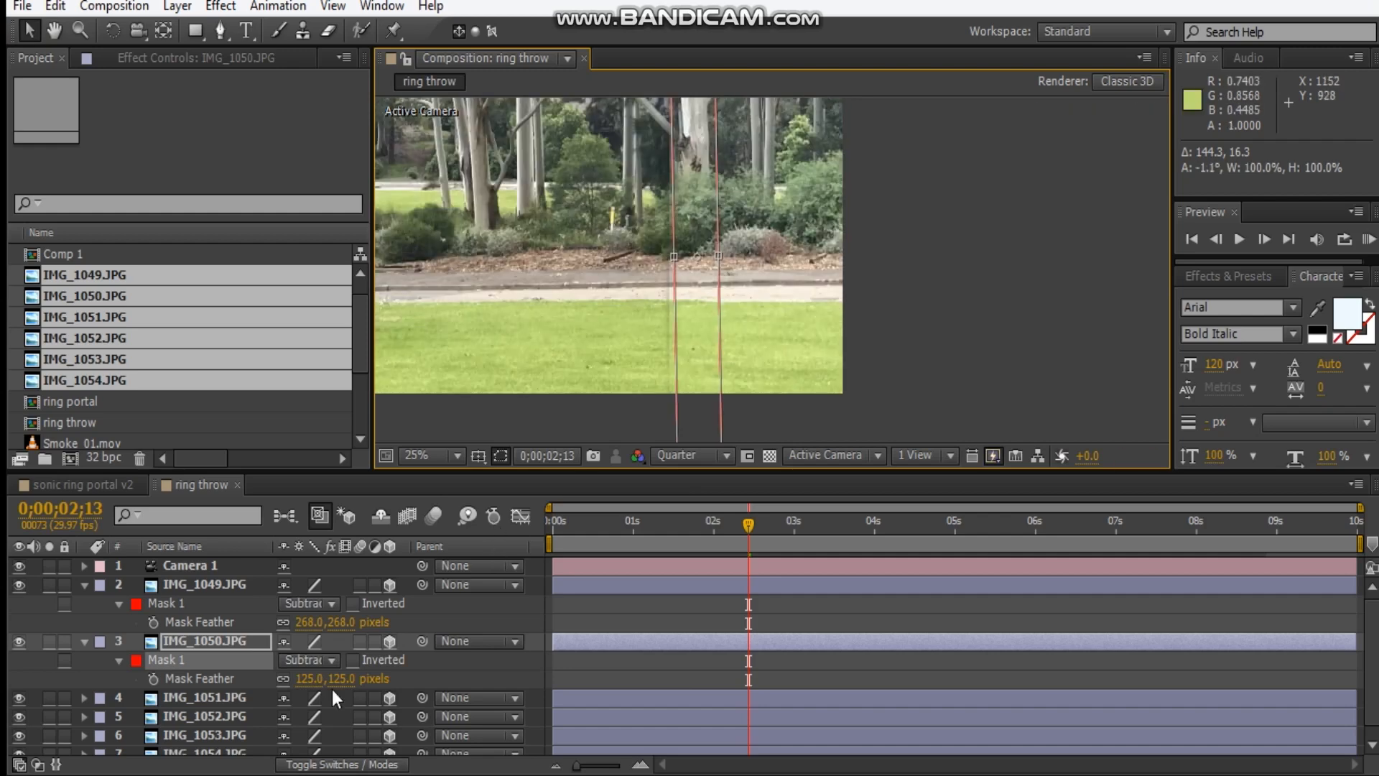
- Reduce the IMG_1050 mask feather to 28 pixels and hide the mask outlines to judge the blend
{"action": "left_click_drag", "start_coordinate": [336, 680], "coordinate": [341, 686]}
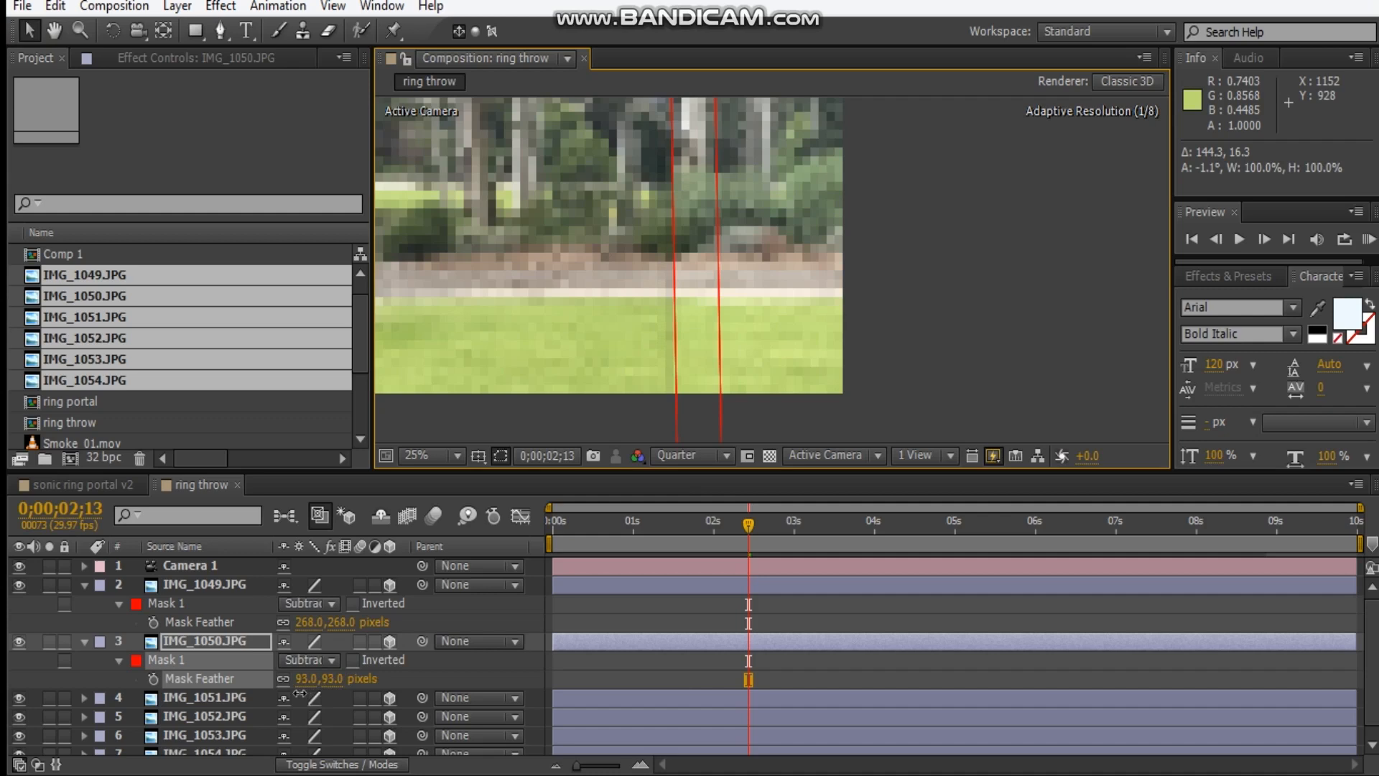
{"action": "left_click_drag", "start_coordinate": [248, 694], "coordinate": [248, 694]}
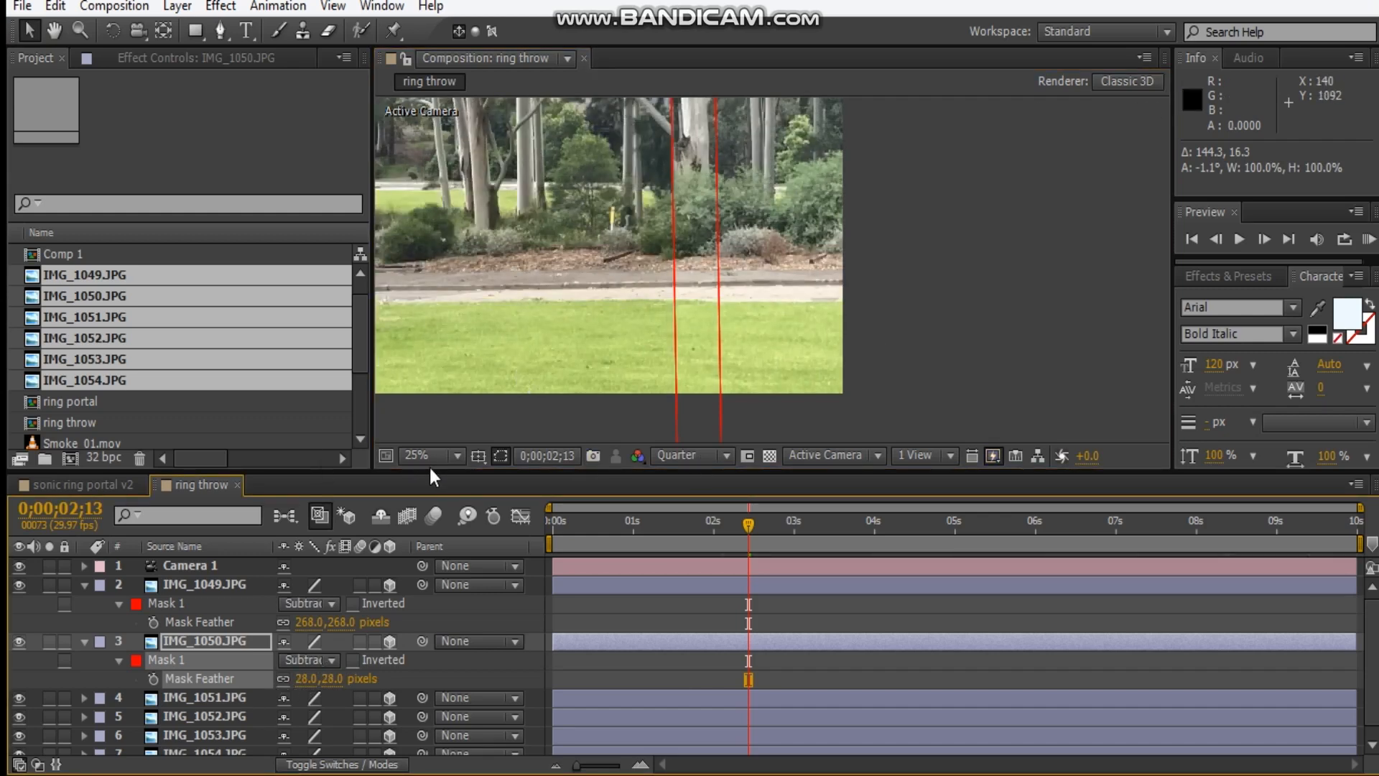
{"action": "left_click", "coordinate": [499, 456]}
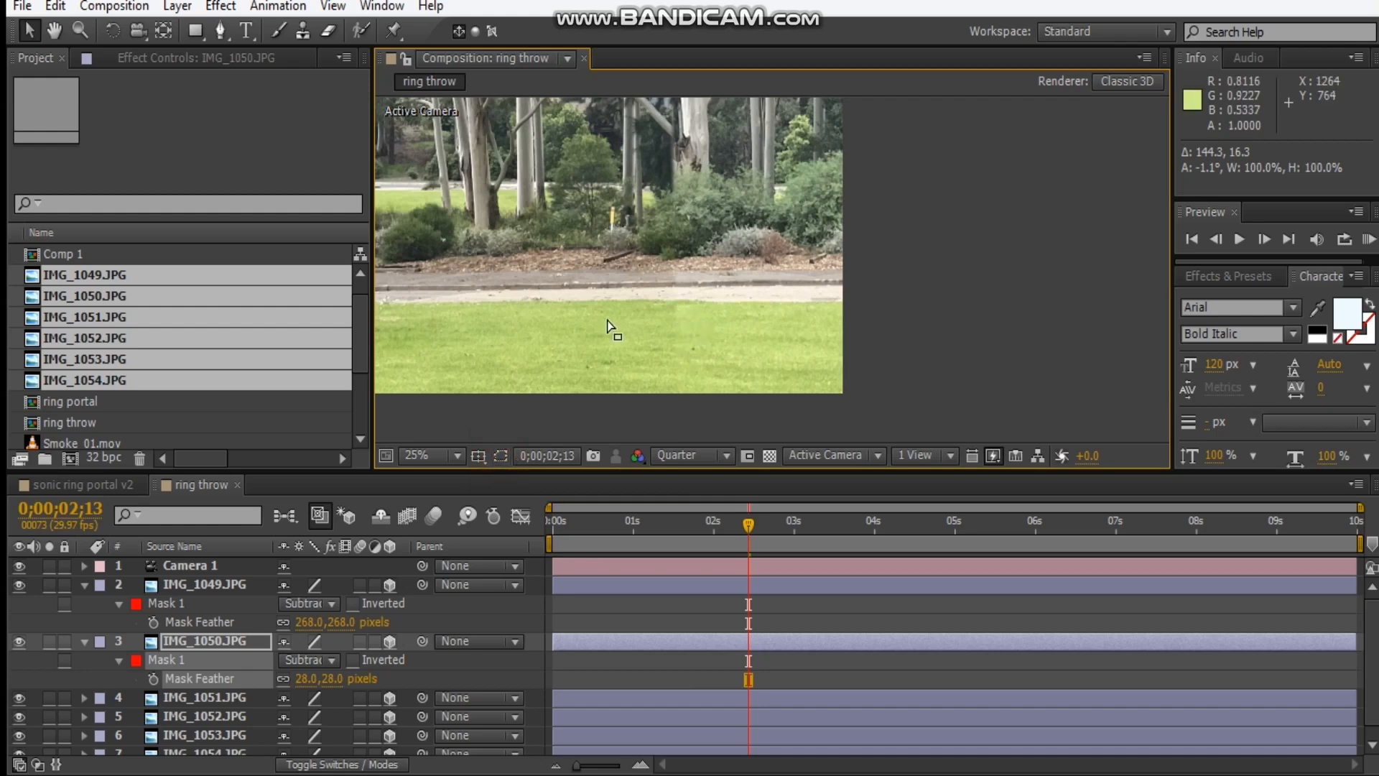
- Collapse the mask properties of the IMG_1049 and IMG_1050 layers
{"action": "left_click", "coordinate": [82, 596]}
{"action": "left_click", "coordinate": [84, 587]}
{"action": "left_click", "coordinate": [84, 602]}
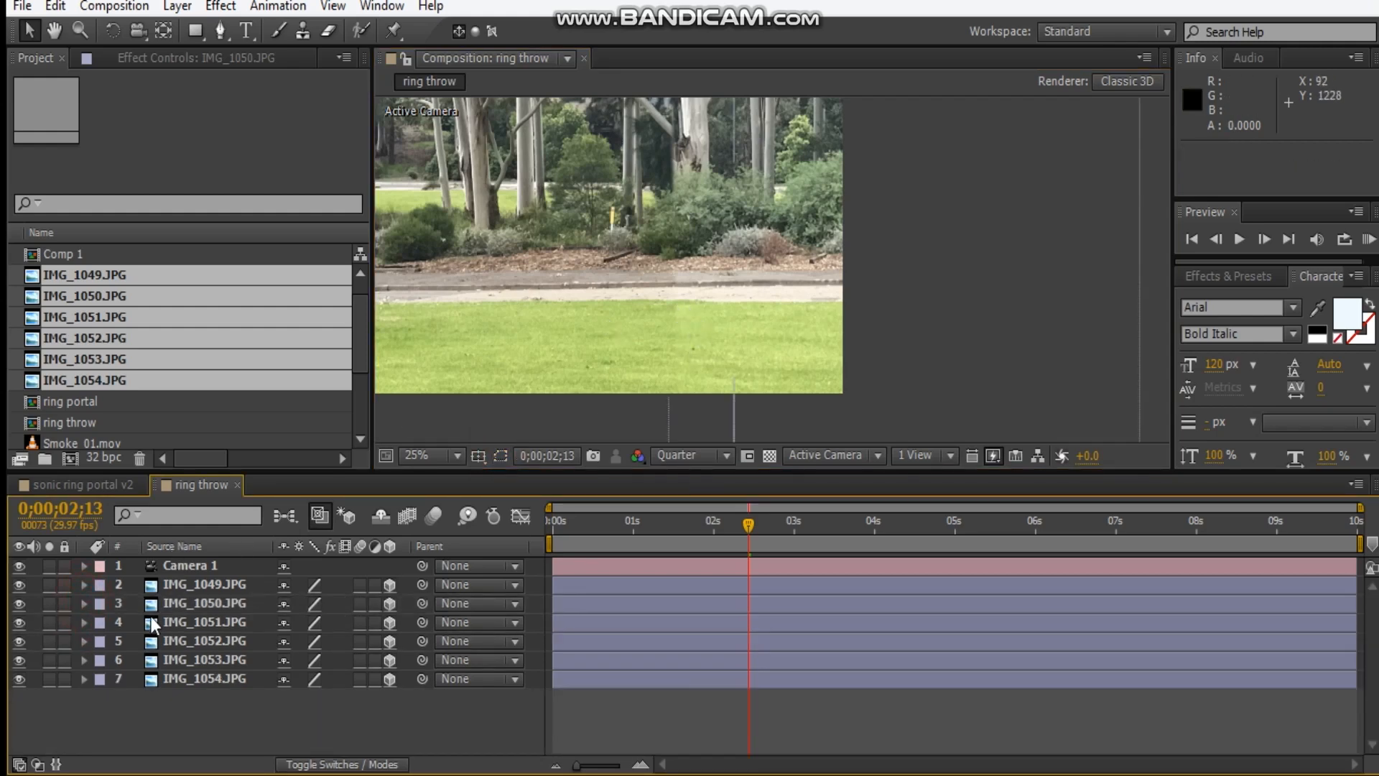
- Examine the photo seams up close at 0;00;04;21 and 0;00;06;23 along the camera pan
{"action": "left_click_drag", "start_coordinate": [747, 524], "coordinate": [930, 520]}
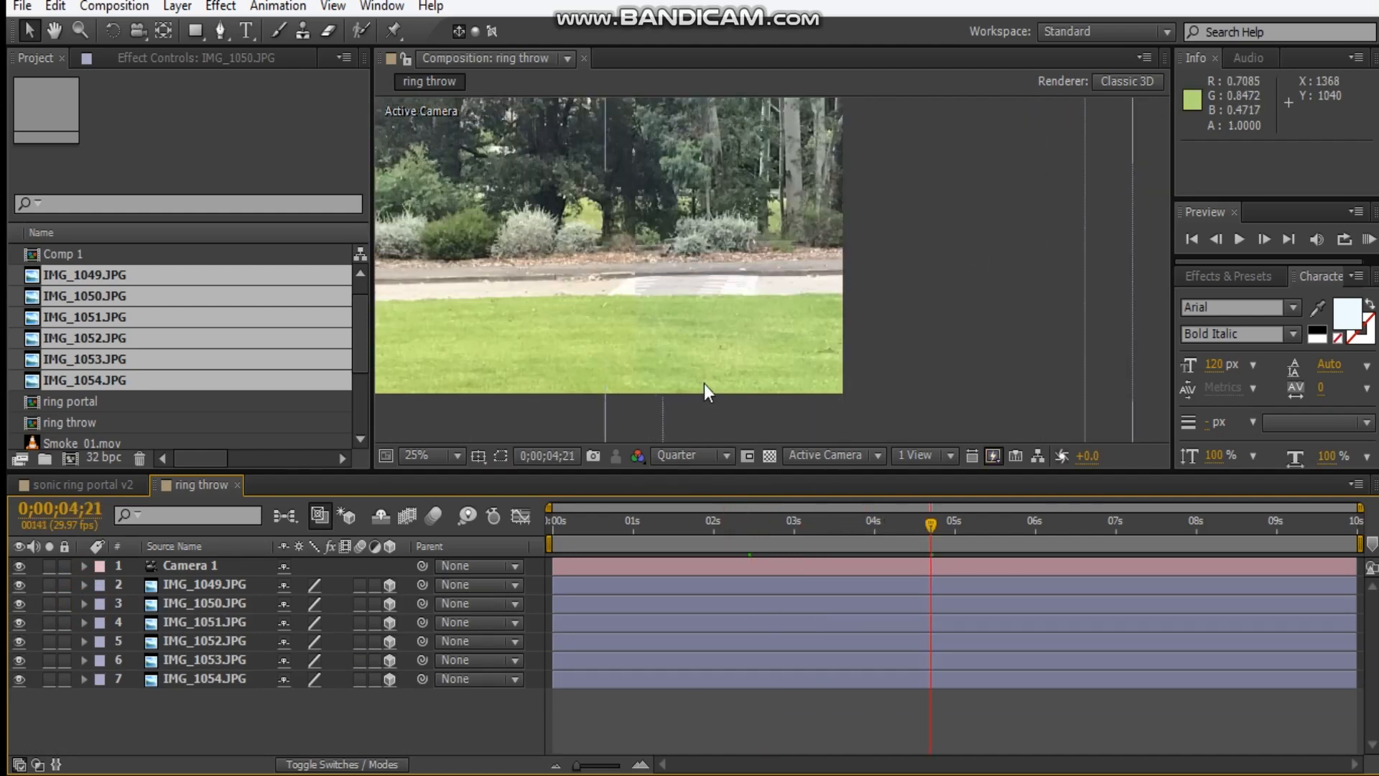
{"action": "scroll", "coordinate": [704, 384], "scroll_direction": "down", "scroll_amount": 1}
{"action": "scroll", "coordinate": [679, 210], "scroll_direction": "up", "scroll_amount": 1}
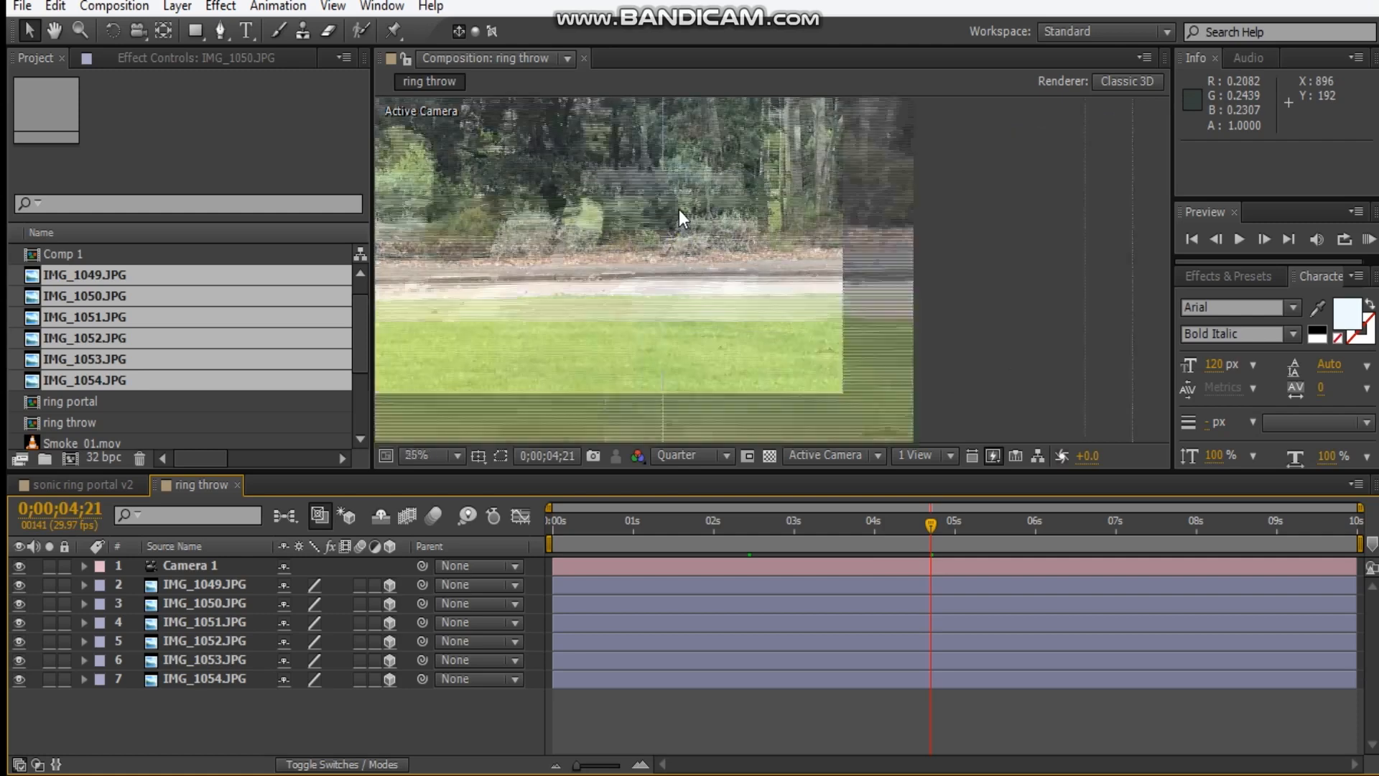
{"action": "scroll", "coordinate": [679, 210], "scroll_direction": "down", "scroll_amount": 1}
{"action": "left_click_drag", "start_coordinate": [957, 530], "coordinate": [1099, 537]}
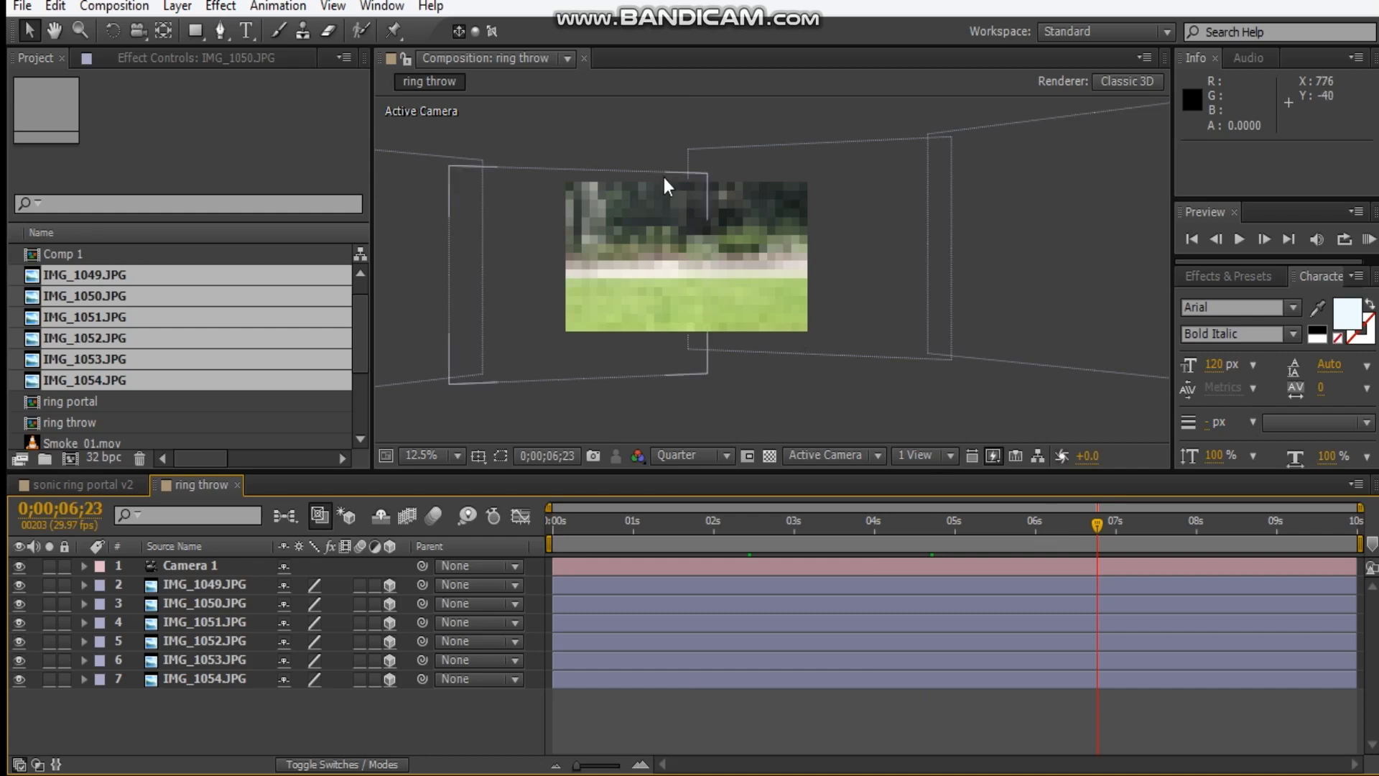
{"action": "scroll", "coordinate": [664, 178], "scroll_direction": "up", "scroll_amount": 2}
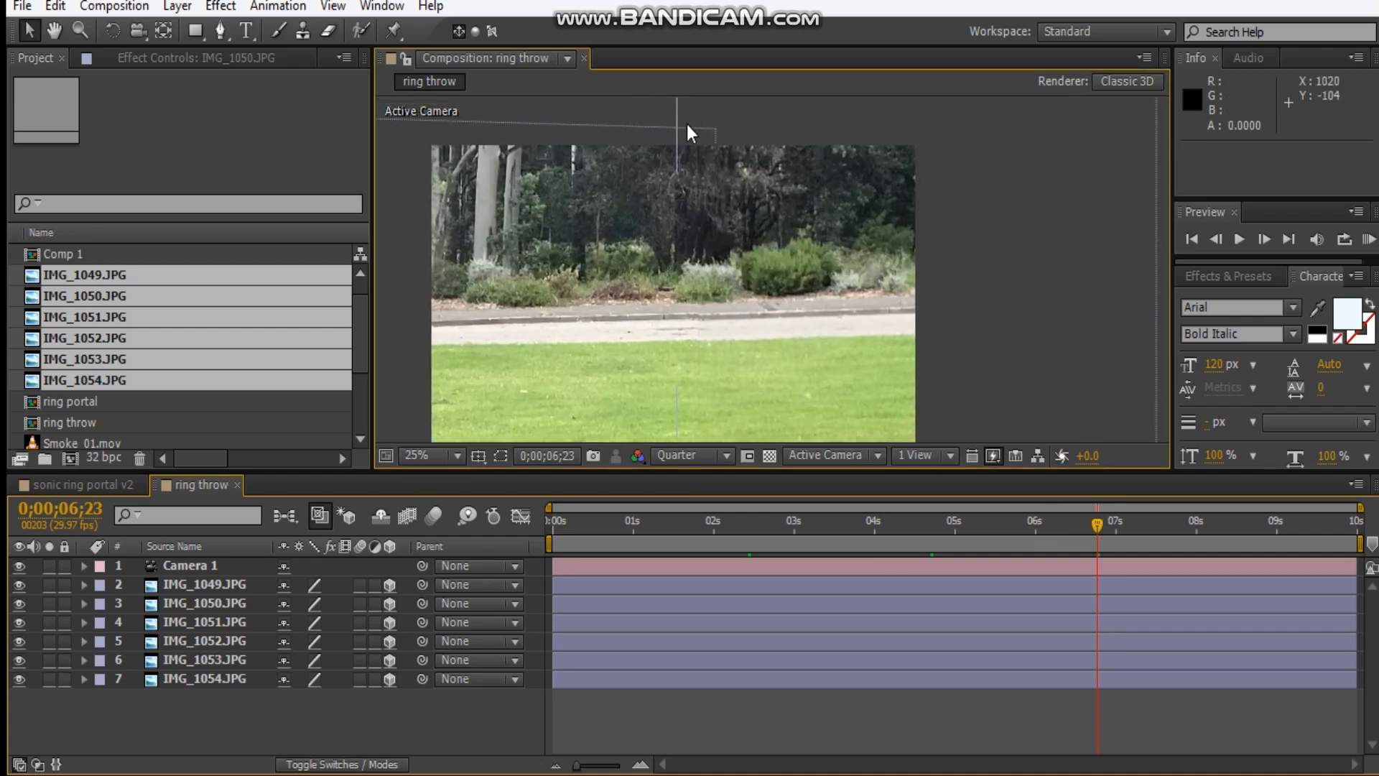
{"action": "scroll", "coordinate": [749, 331], "scroll_direction": "down", "scroll_amount": 2}
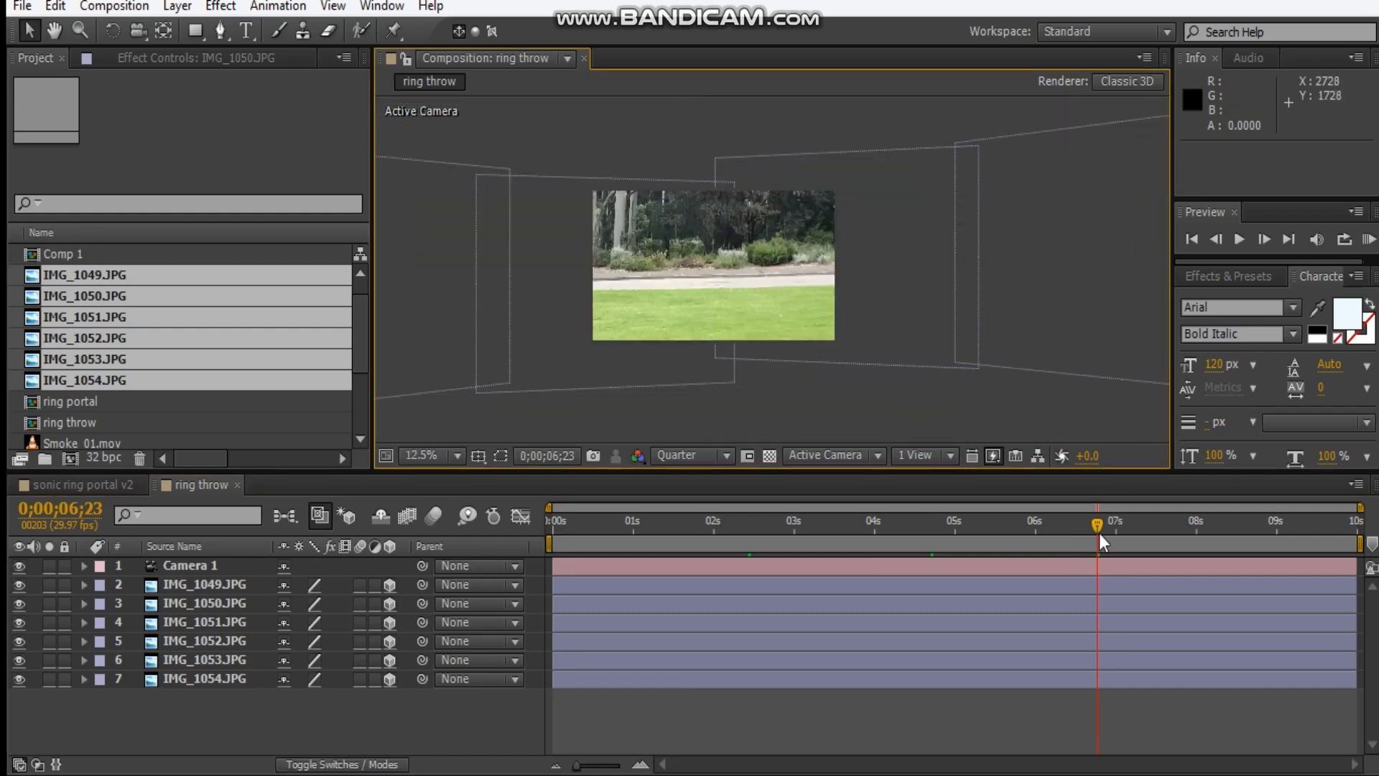
- At 0;00;09;00, draw a tall, narrow rectangular mask on IMG_1053 along its seam with IMG_1054
{"action": "left_click_drag", "start_coordinate": [1135, 527], "coordinate": [1283, 526]}
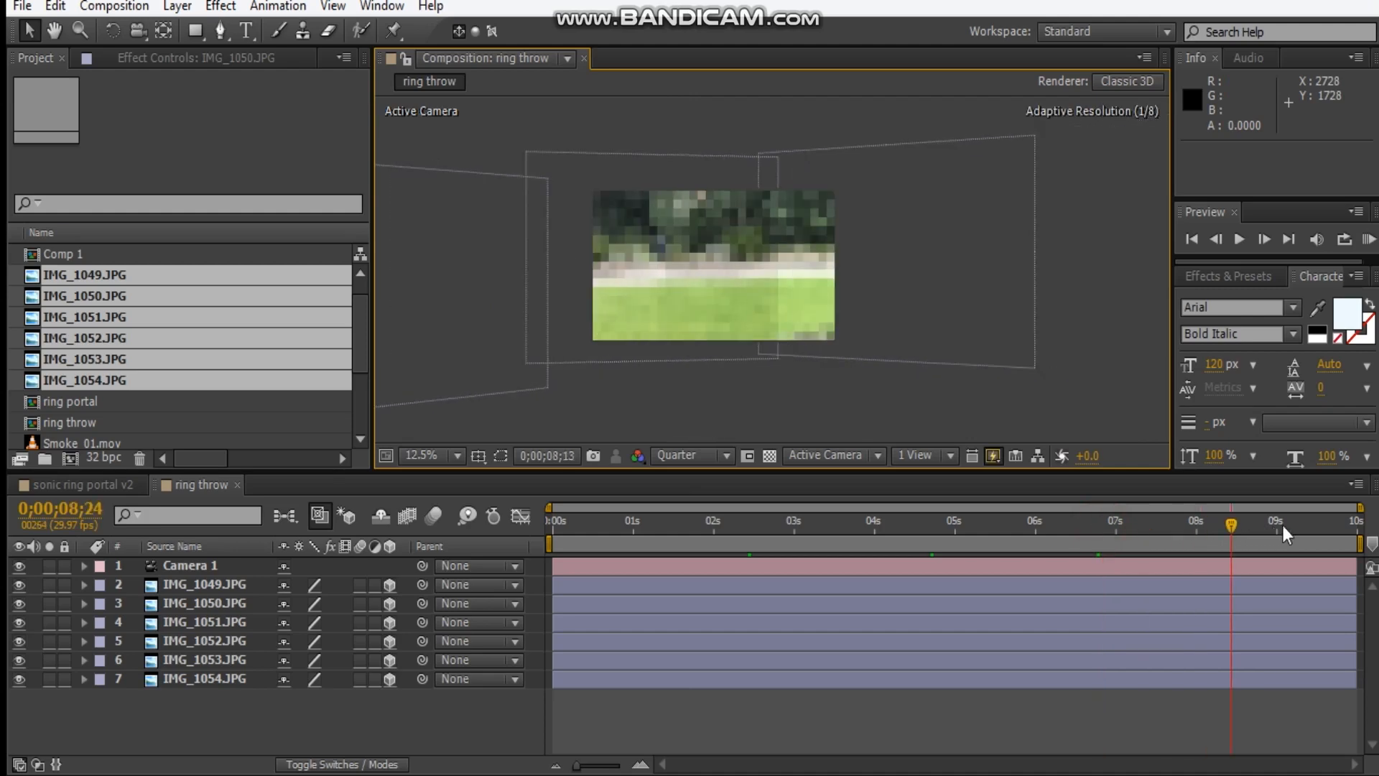
{"action": "scroll", "coordinate": [696, 217], "scroll_direction": "up", "scroll_amount": 2}
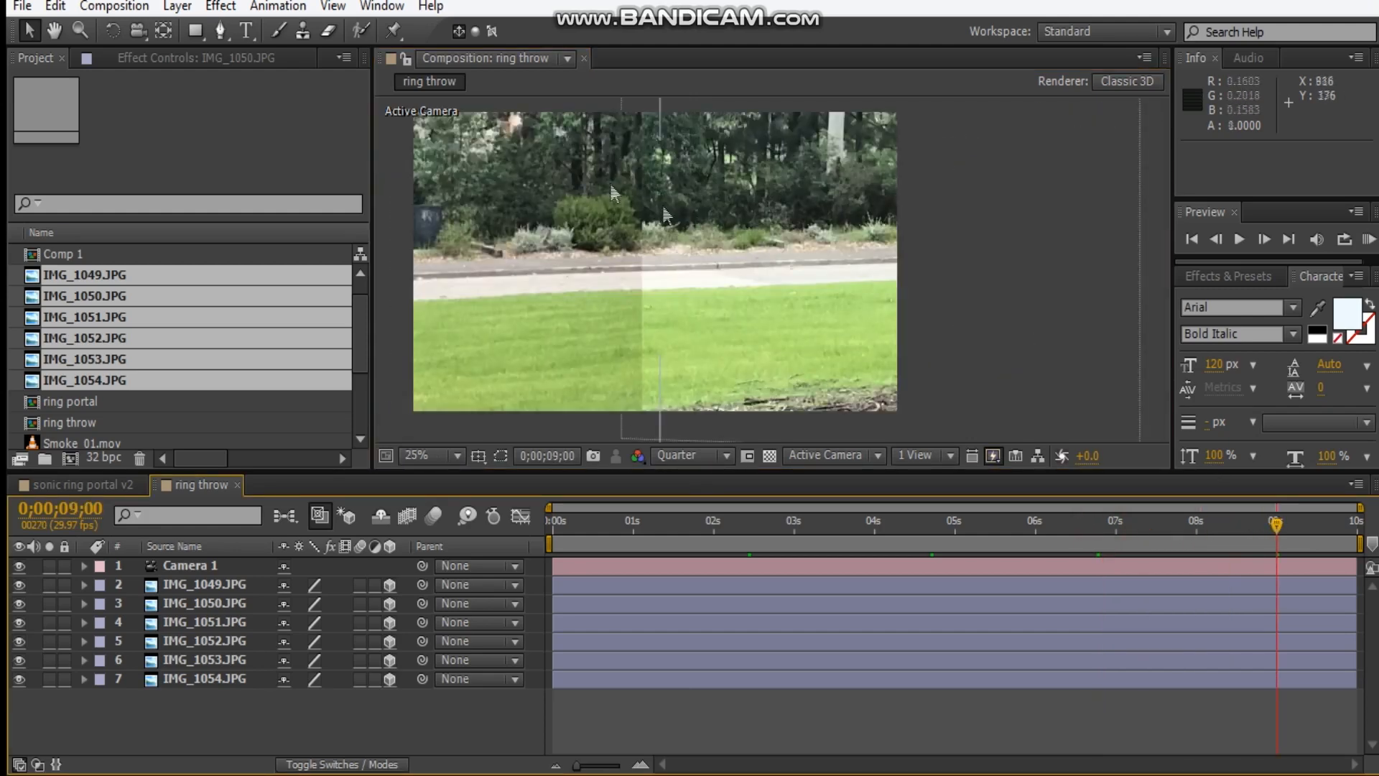
{"action": "scroll", "coordinate": [739, 194], "scroll_direction": "down", "scroll_amount": 1}
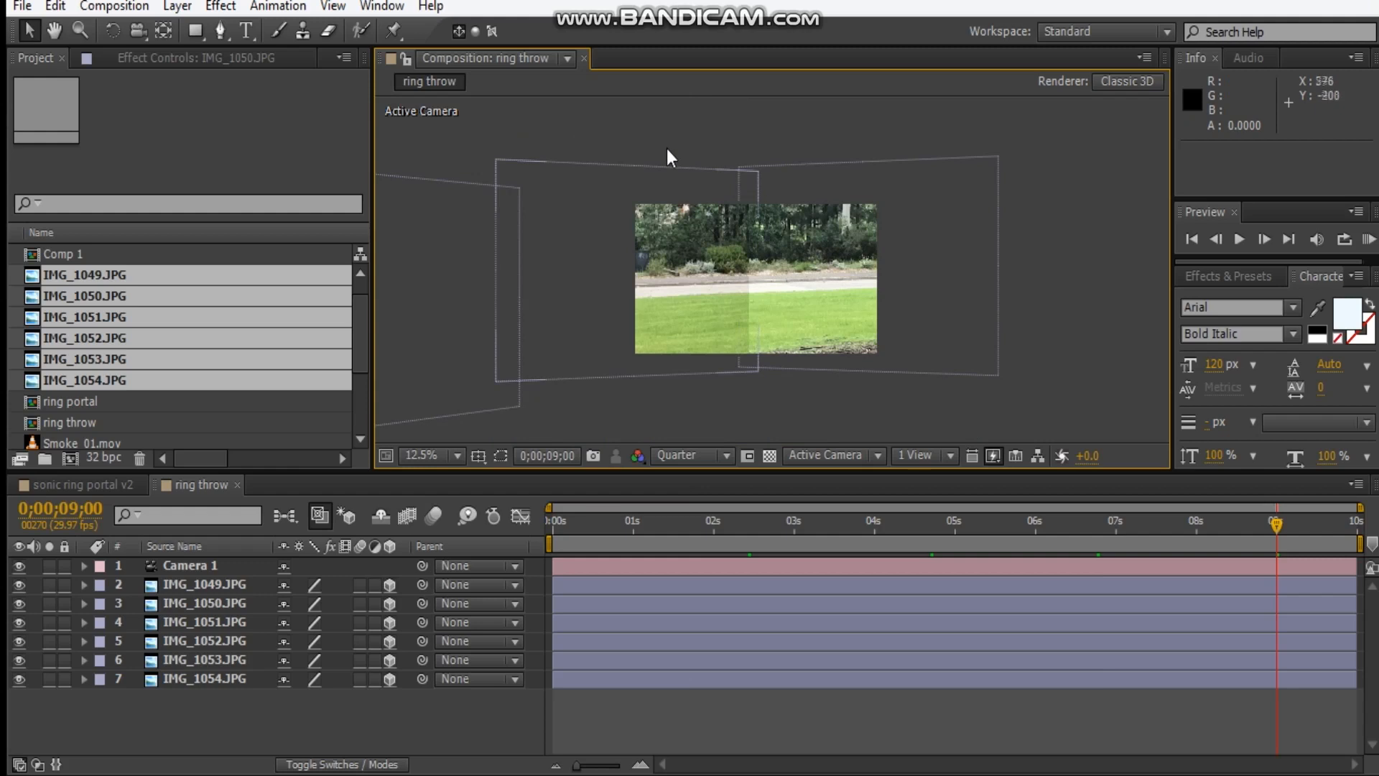
{"action": "left_click", "coordinate": [678, 191]}
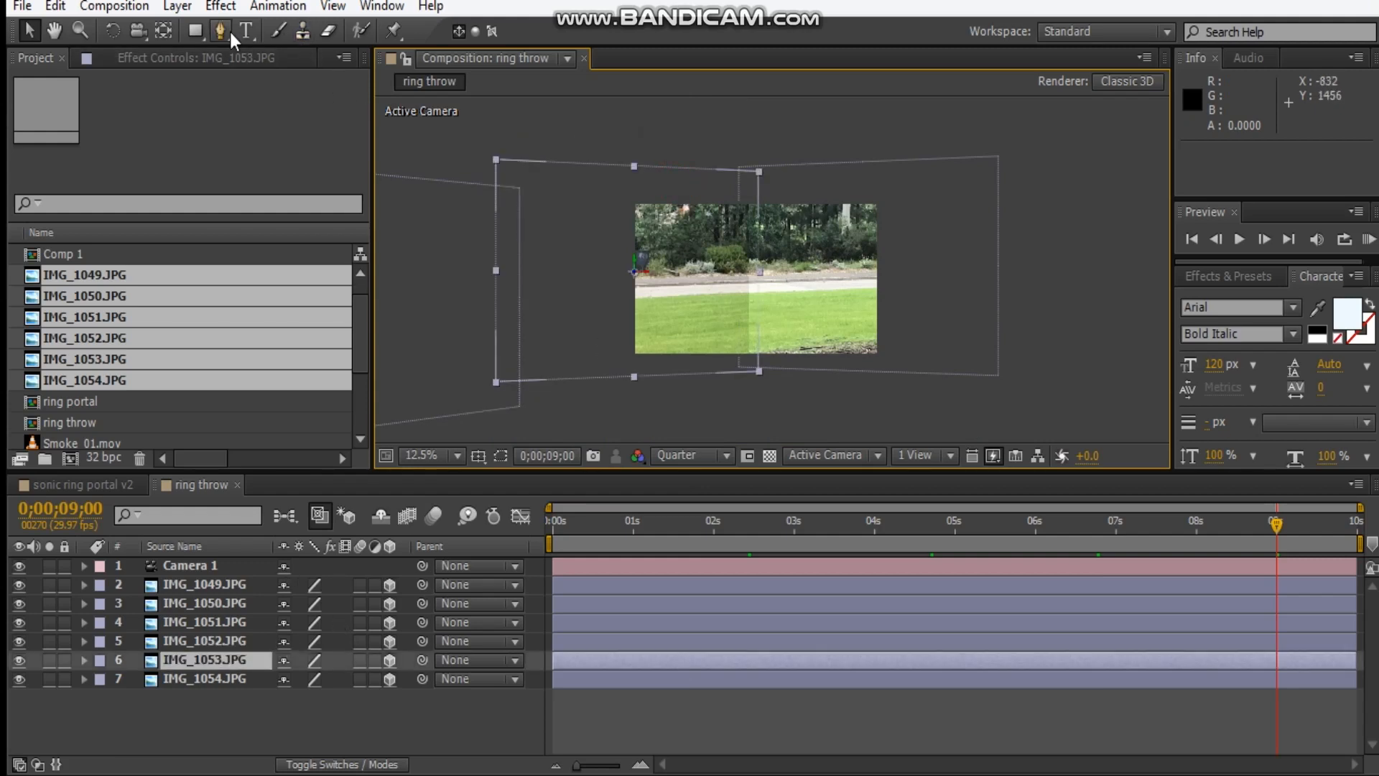
{"action": "left_click", "coordinate": [192, 35]}
{"action": "left_click_drag", "start_coordinate": [744, 137], "coordinate": [723, 402]}
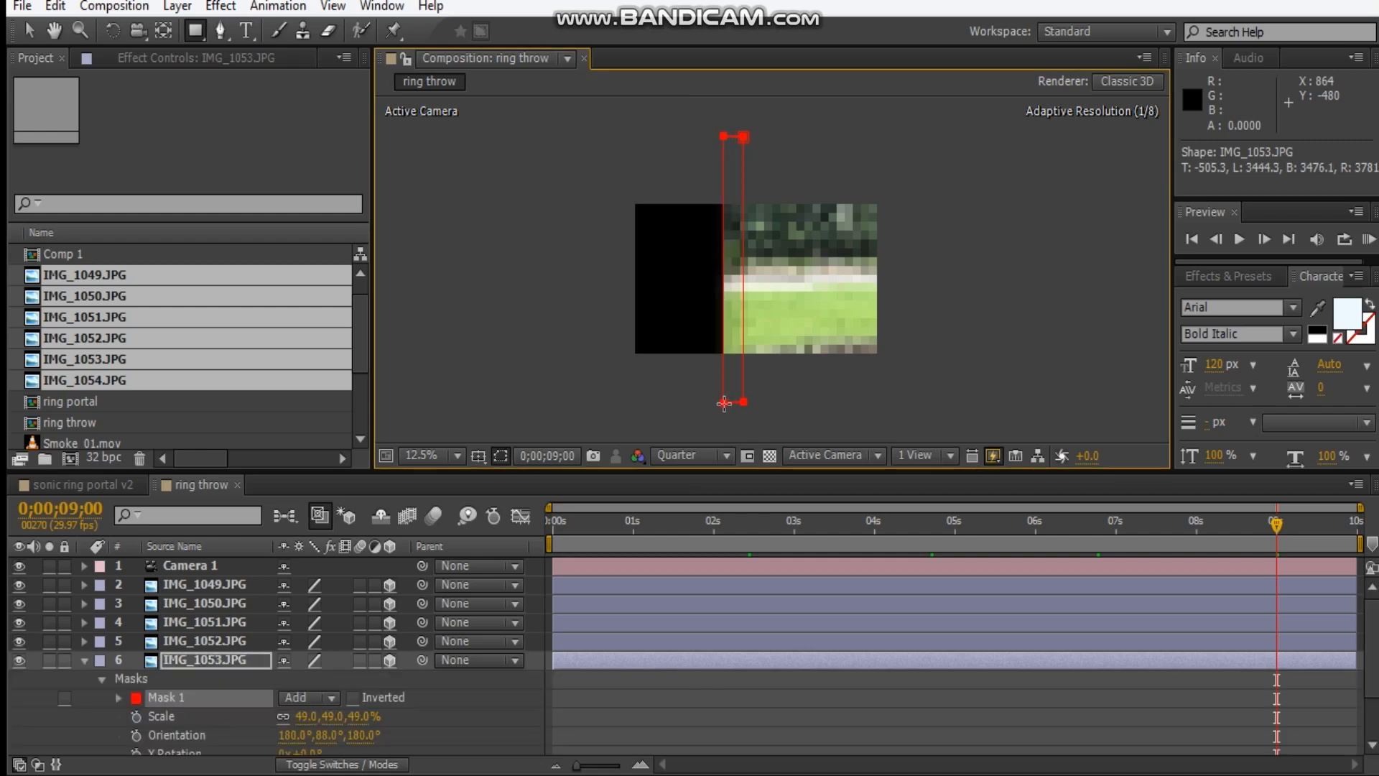
- Set the IMG_1053 mask mode to Subtract and its feather to 147 pixels
{"action": "left_click", "coordinate": [313, 704]}
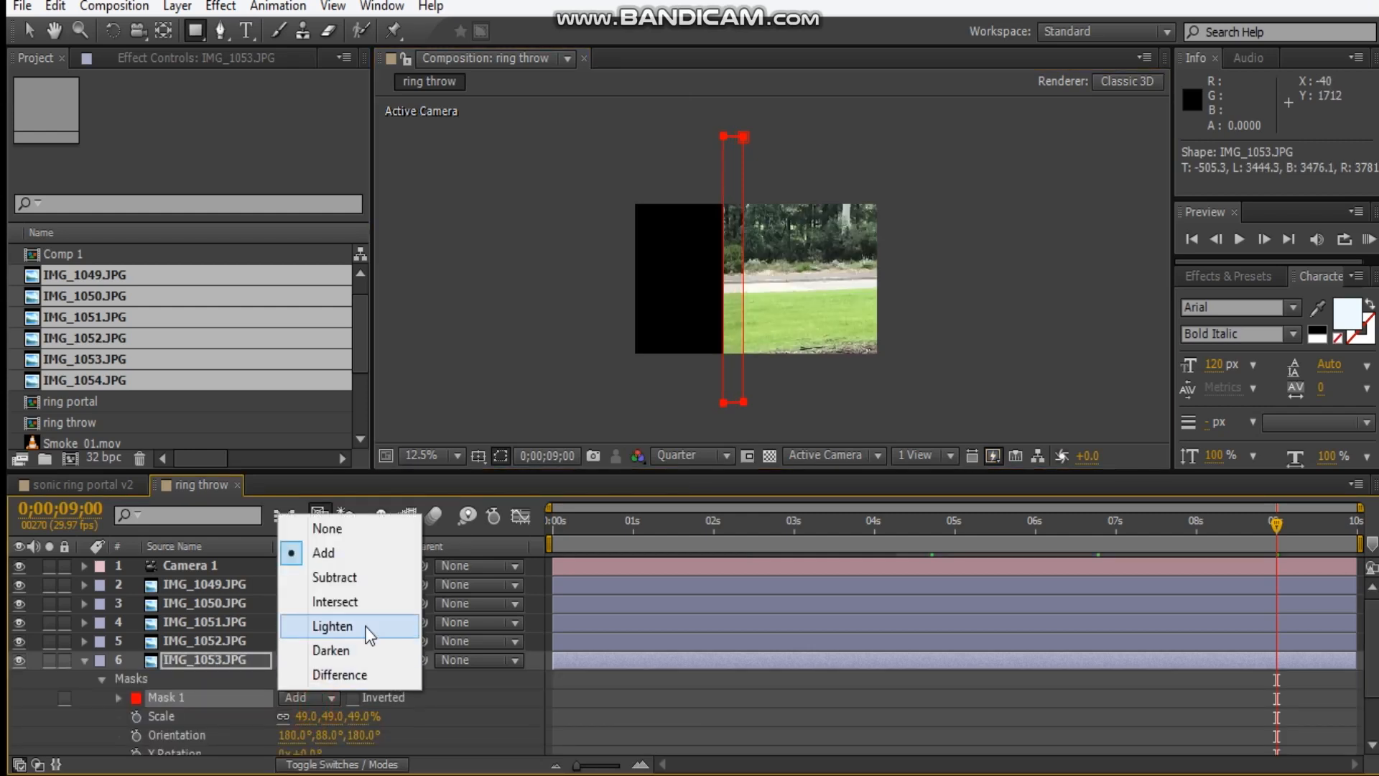
{"action": "left_click", "coordinate": [349, 583]}
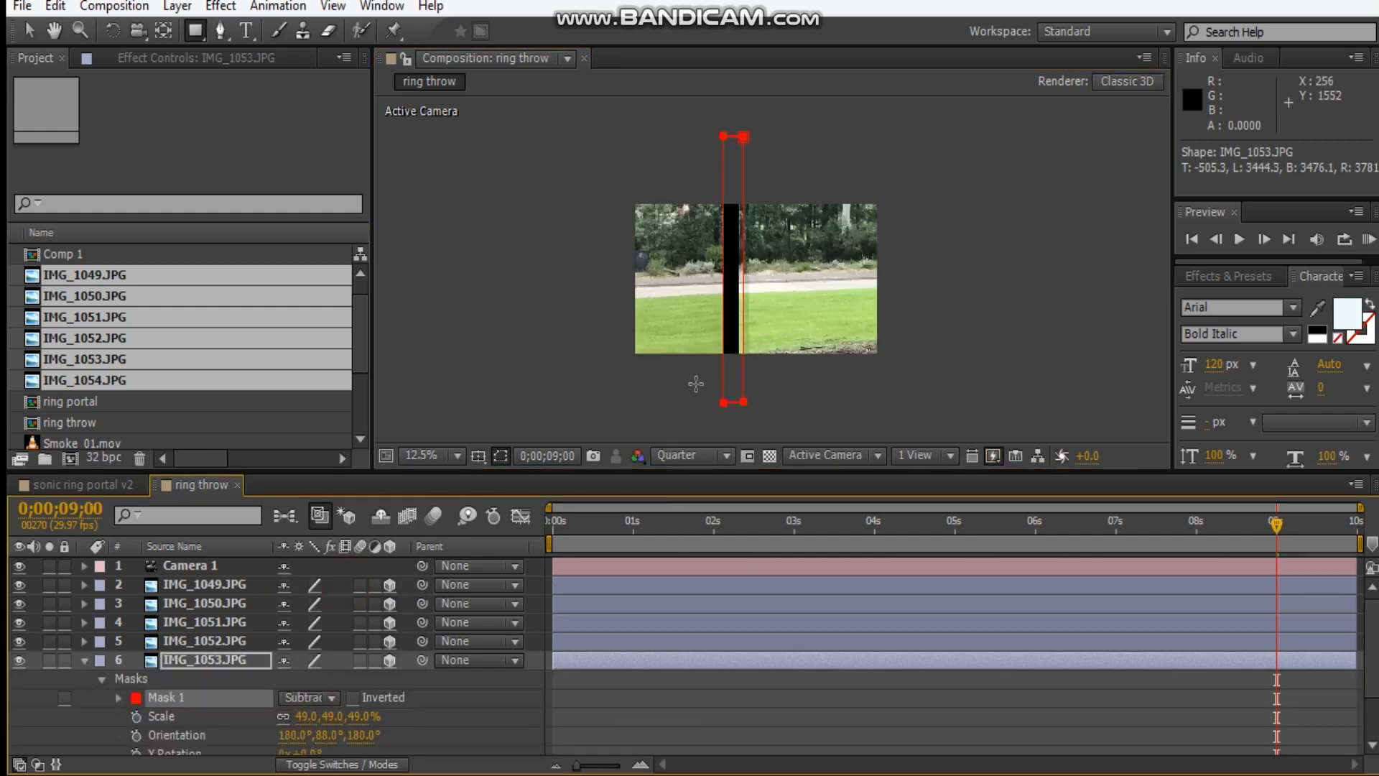
{"action": "key", "text": "period"}
{"action": "key", "text": "f"}
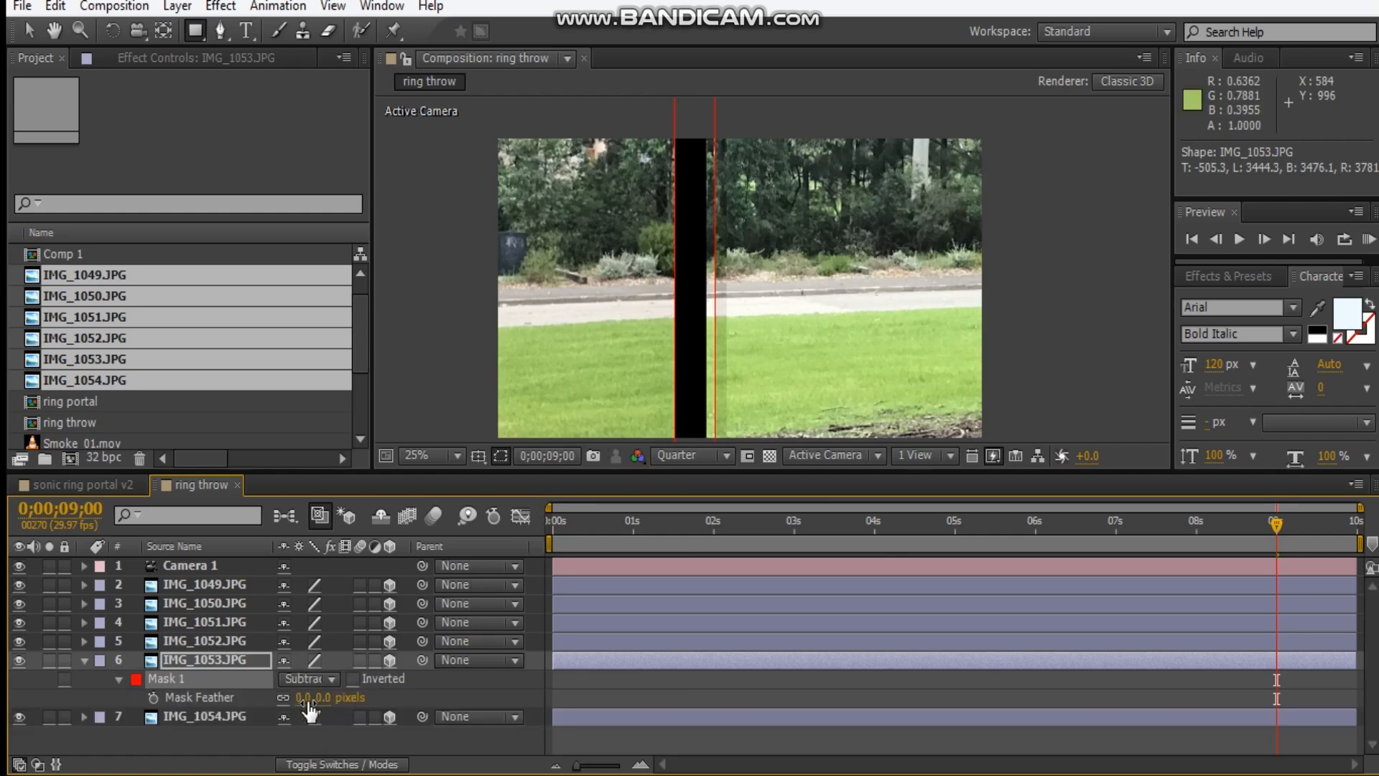
{"action": "left_click_drag", "start_coordinate": [307, 701], "coordinate": [438, 705]}
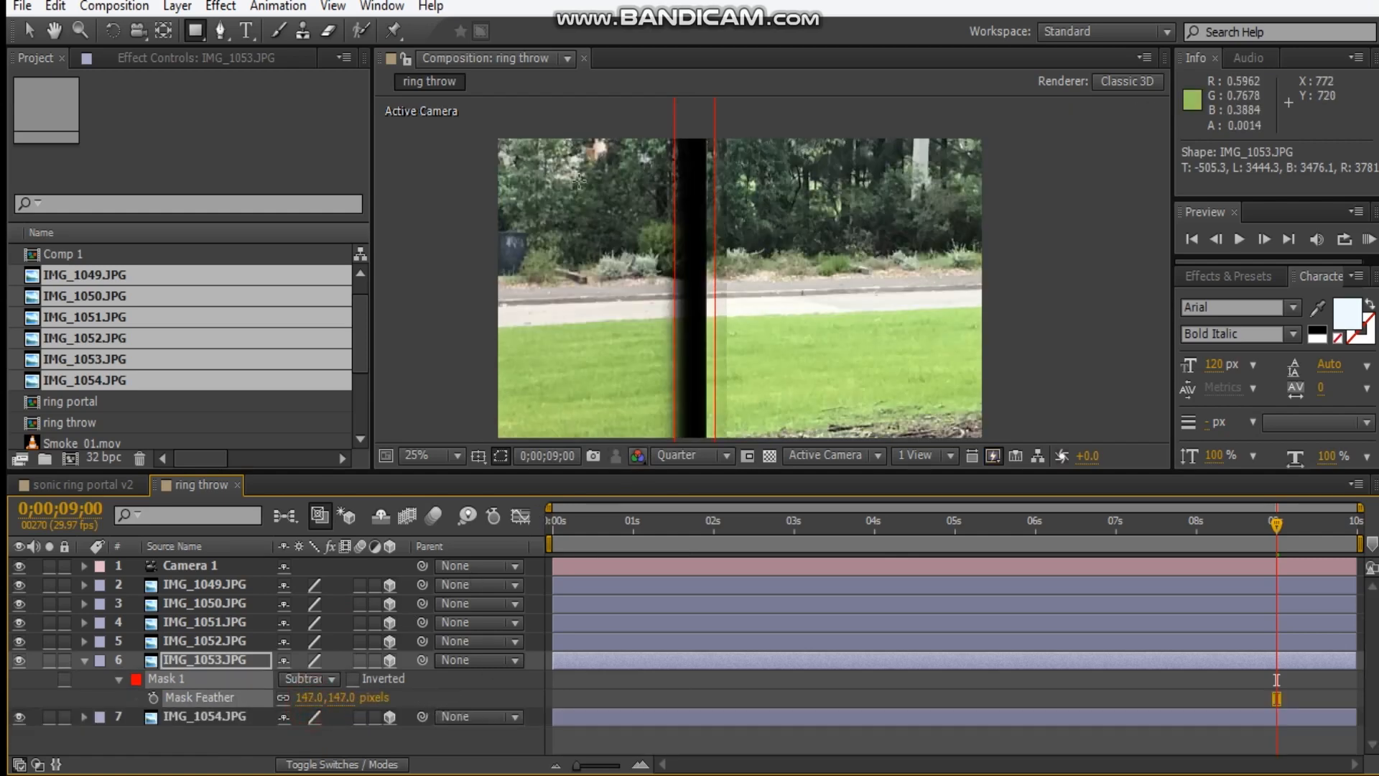
- Shift the IMG_1053 mask about 408 pixels right to cover the seam, and check the blend with the mask outlines hidden
{"action": "left_click", "coordinate": [26, 30]}
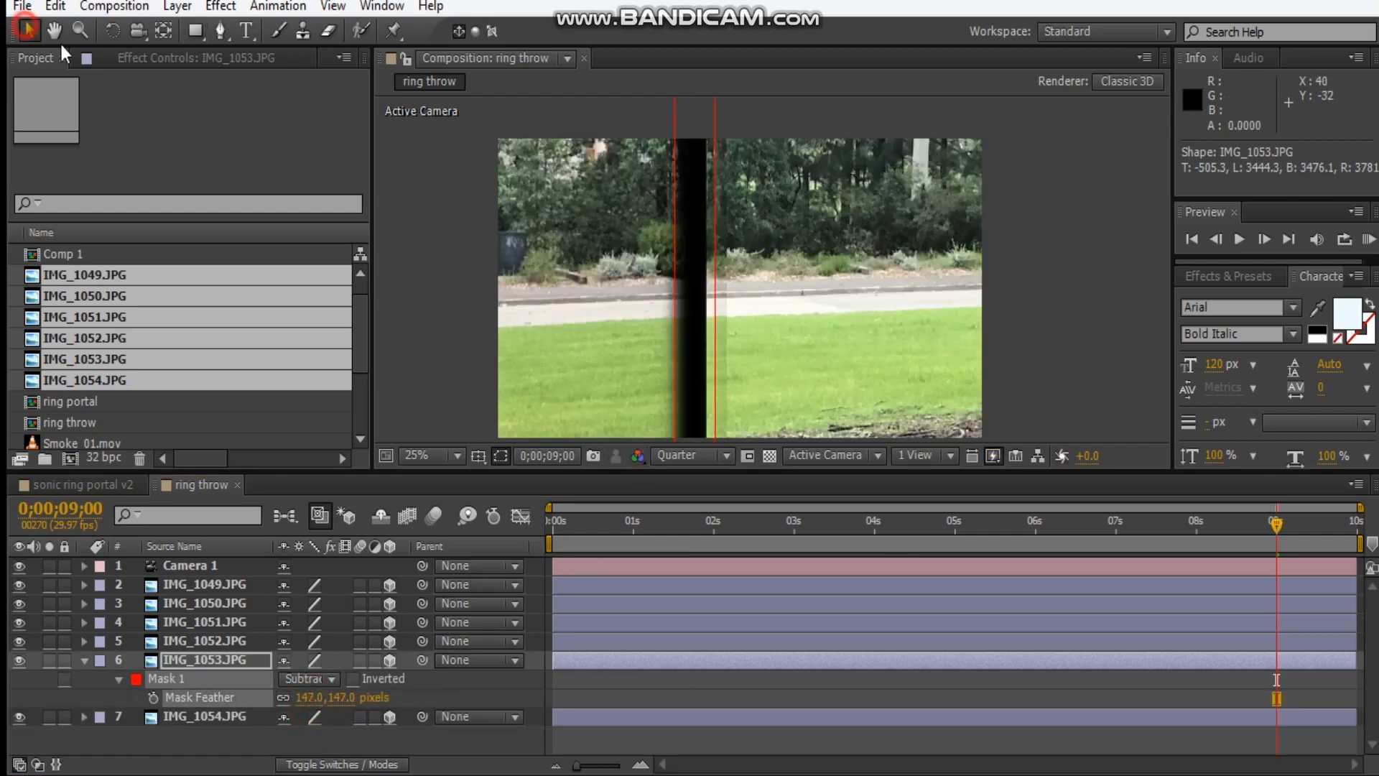
{"action": "double_click", "coordinate": [714, 179]}
{"action": "left_click_drag", "start_coordinate": [692, 191], "coordinate": [738, 192]}
{"action": "double_click", "coordinate": [890, 170]}
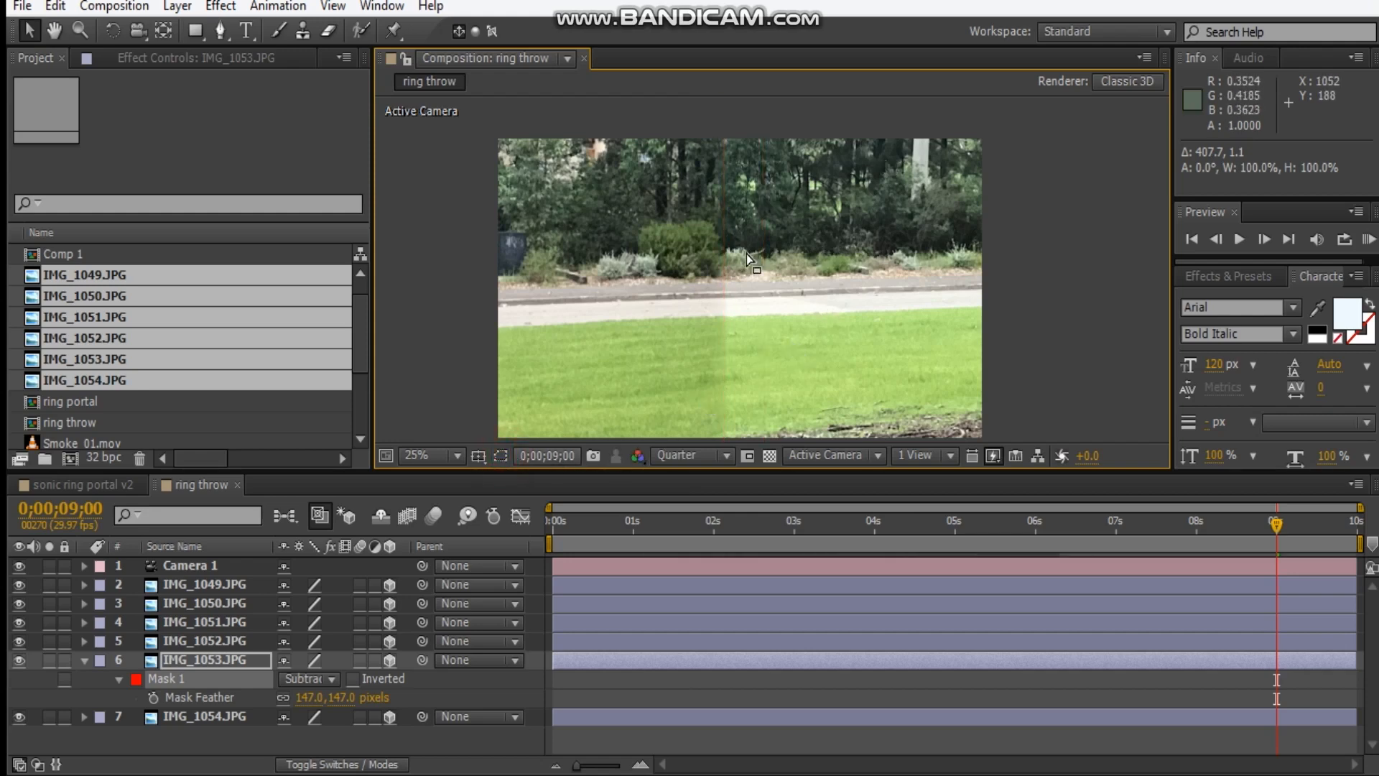
{"action": "scroll", "coordinate": [790, 295], "scroll_direction": "down", "scroll_amount": 2}
{"action": "scroll", "coordinate": [763, 275], "scroll_direction": "up", "scroll_amount": 2}
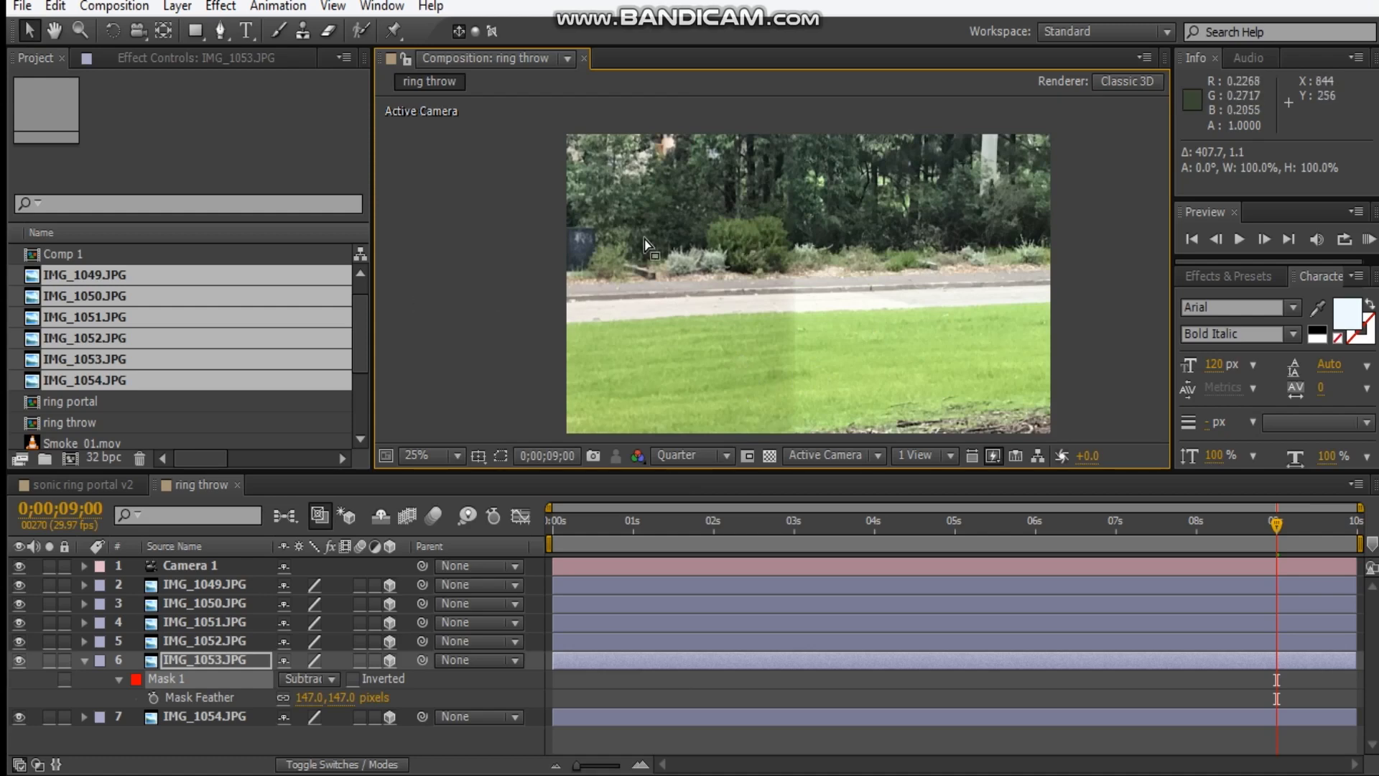
- Collapse the IMG_1053 layer's properties and return to 0;00;00;25 to review the first seam
{"action": "left_click", "coordinate": [83, 660]}
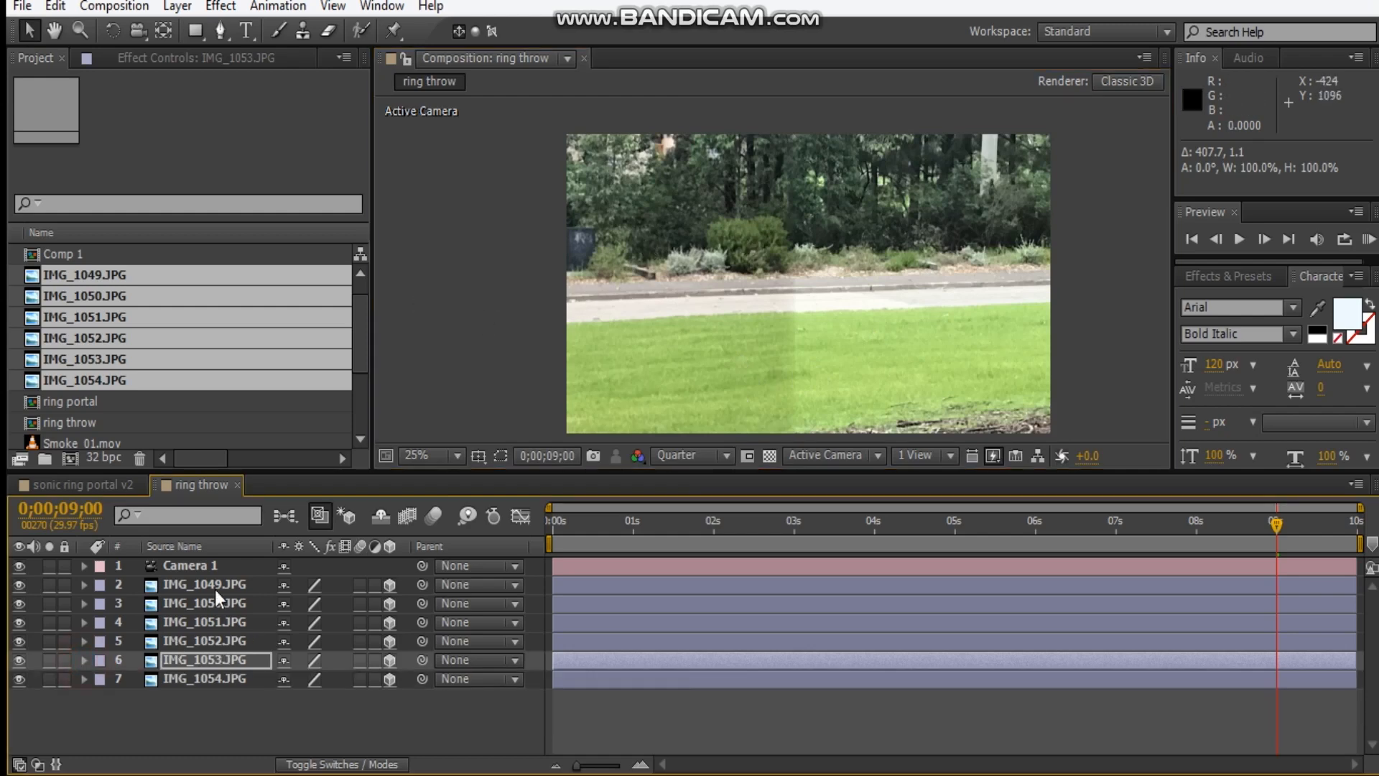
{"action": "left_click", "coordinate": [618, 523]}
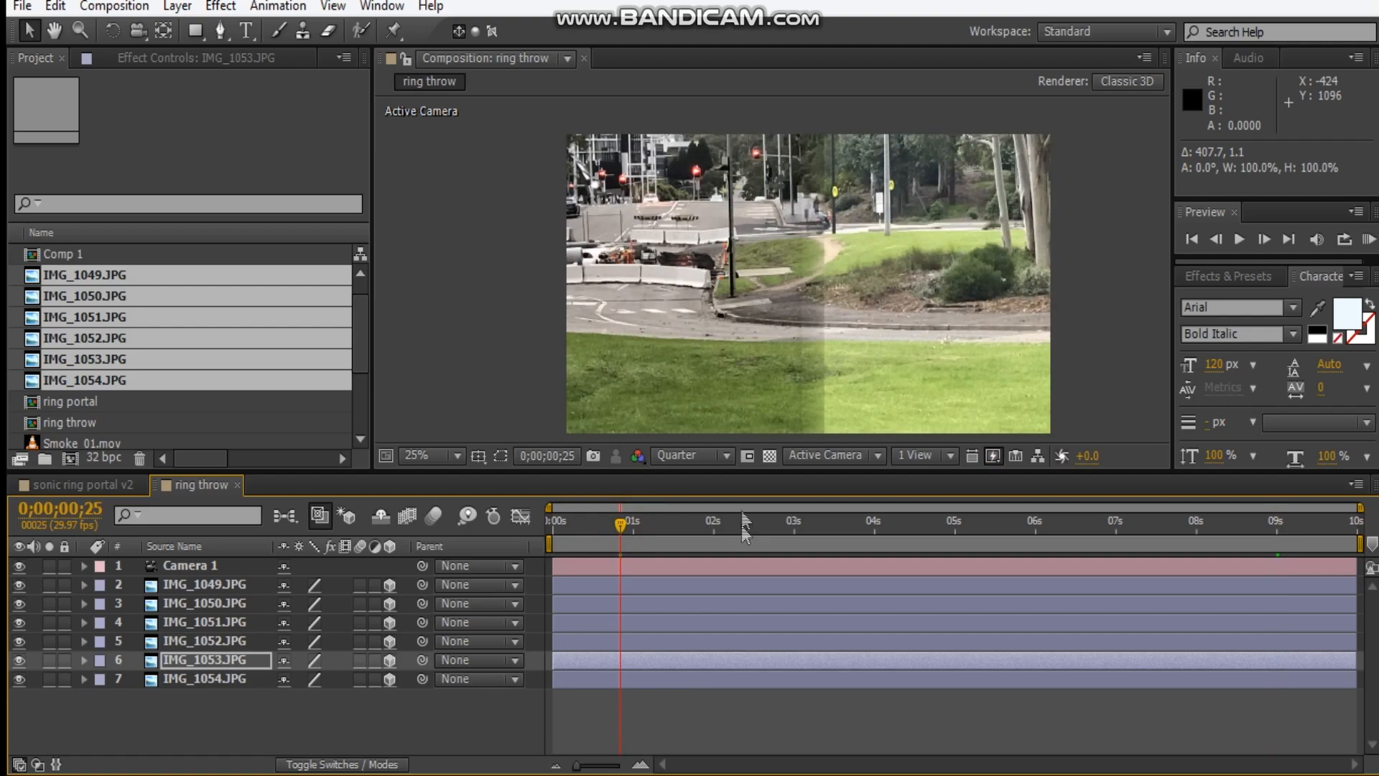
- Apply a Curves effect to IMG_1049 and raise its midtones to match the brighter grass across the seam
{"action": "scroll", "coordinate": [807, 279], "scroll_direction": "up", "scroll_amount": 3}
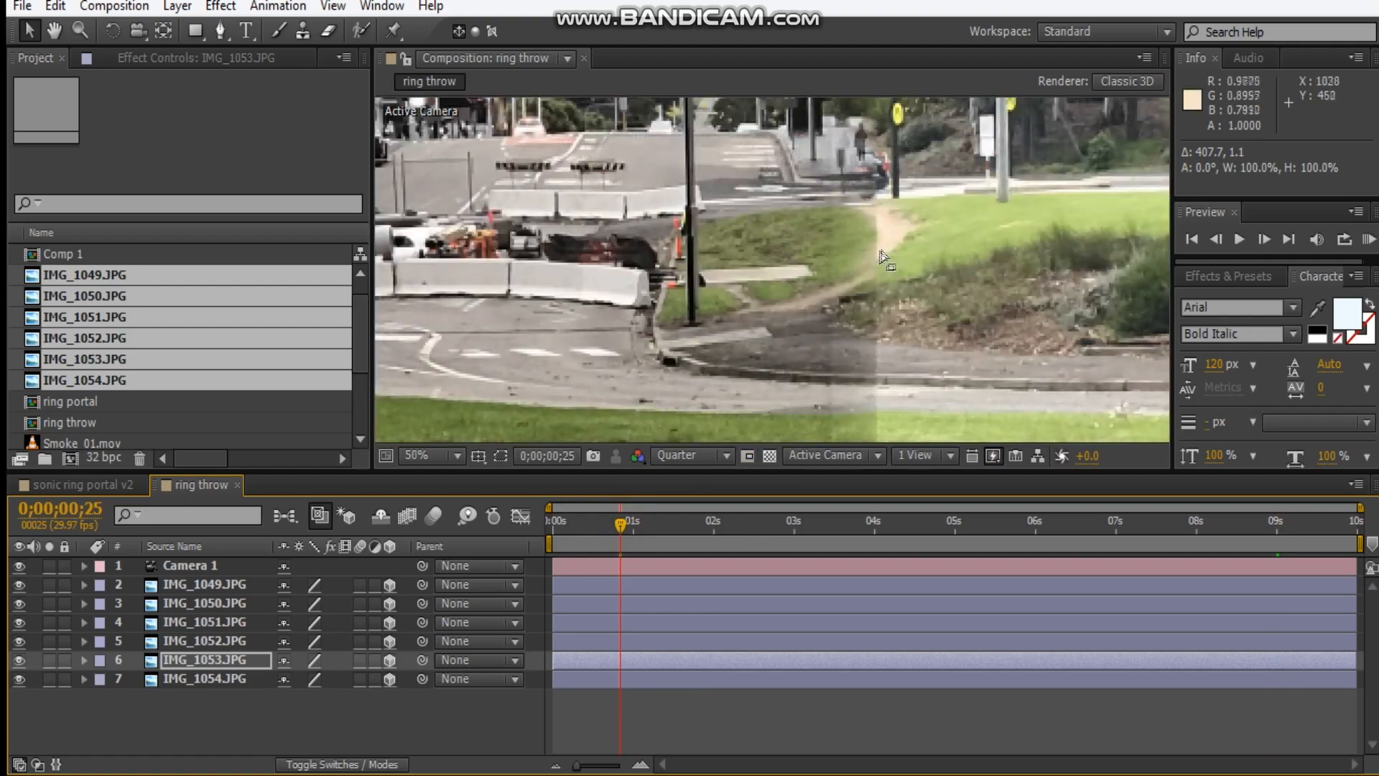
{"action": "scroll", "coordinate": [768, 209], "scroll_direction": "down", "scroll_amount": 2}
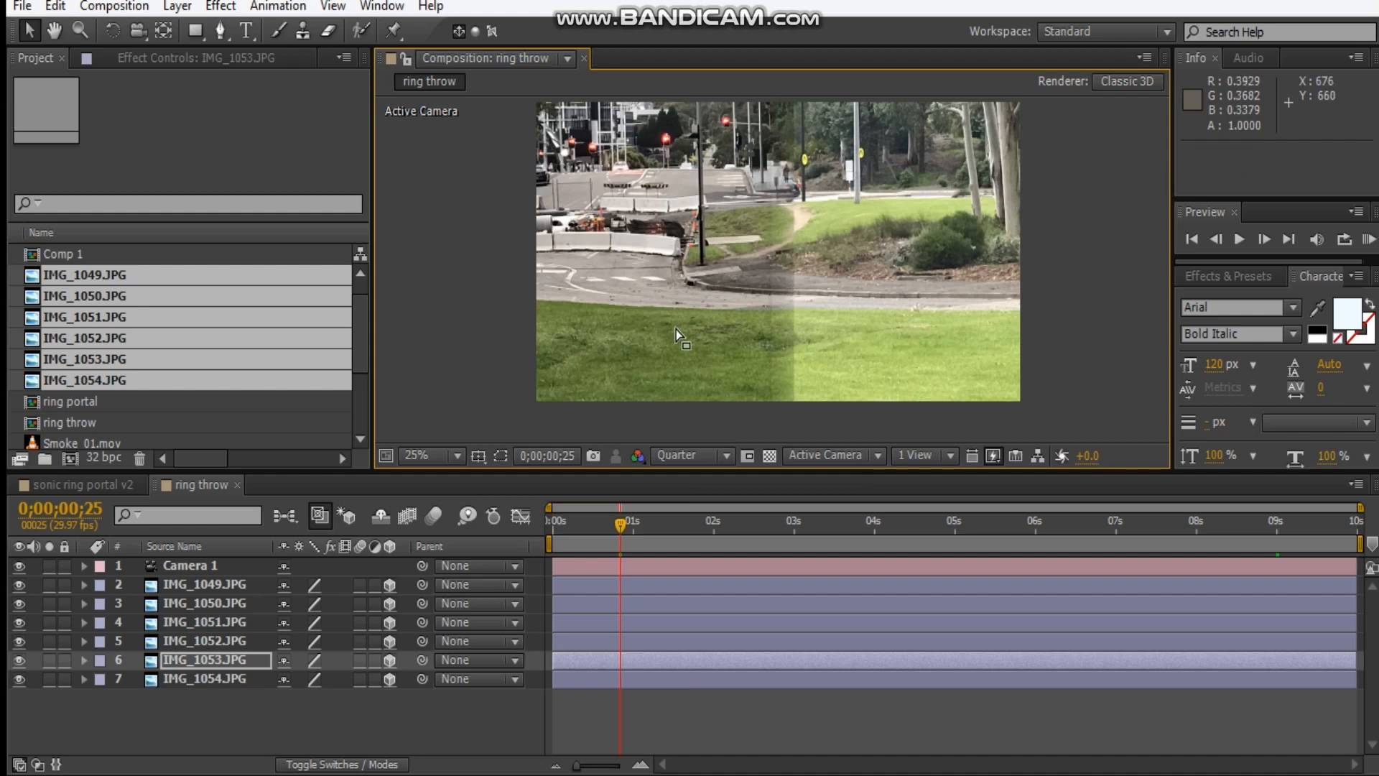
{"action": "left_click", "coordinate": [214, 586]}
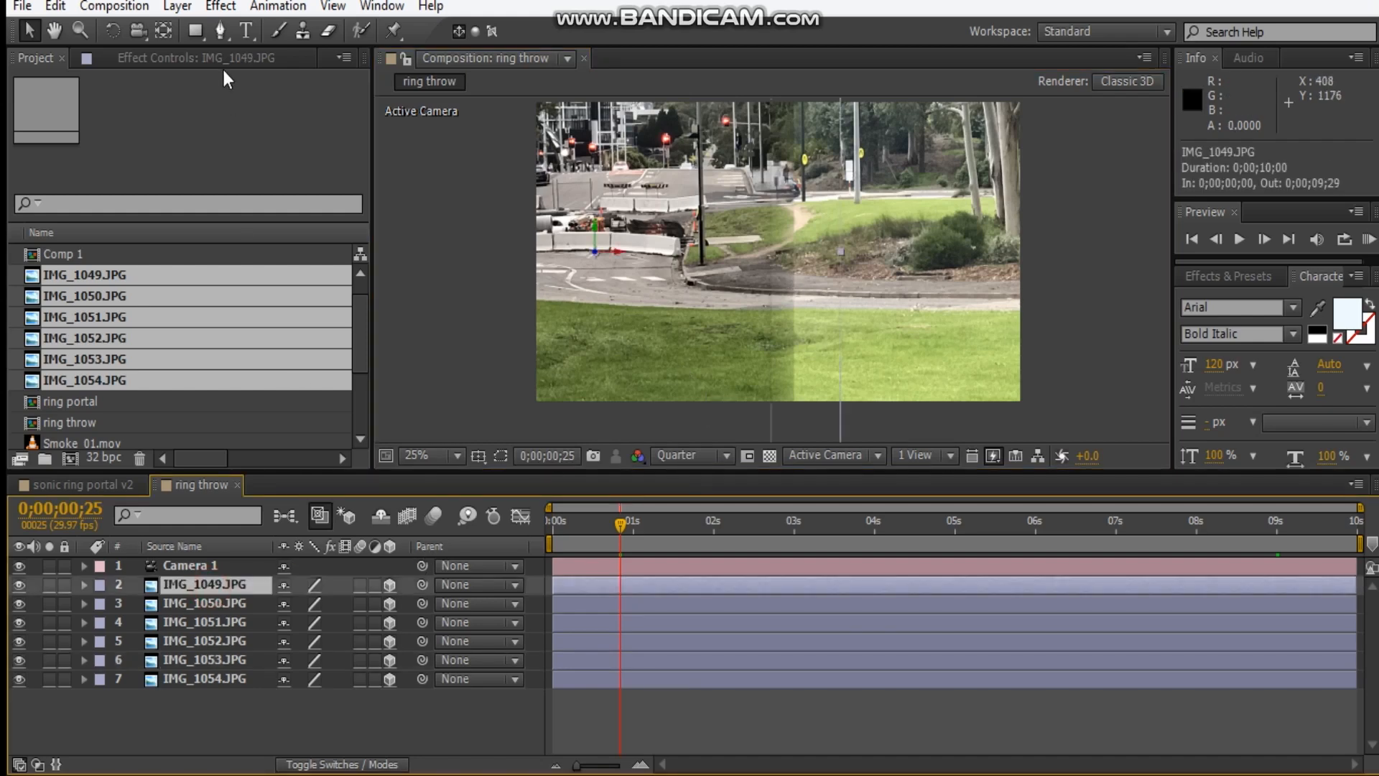
{"action": "left_click", "coordinate": [222, 62]}
{"action": "right_click", "coordinate": [188, 259]}
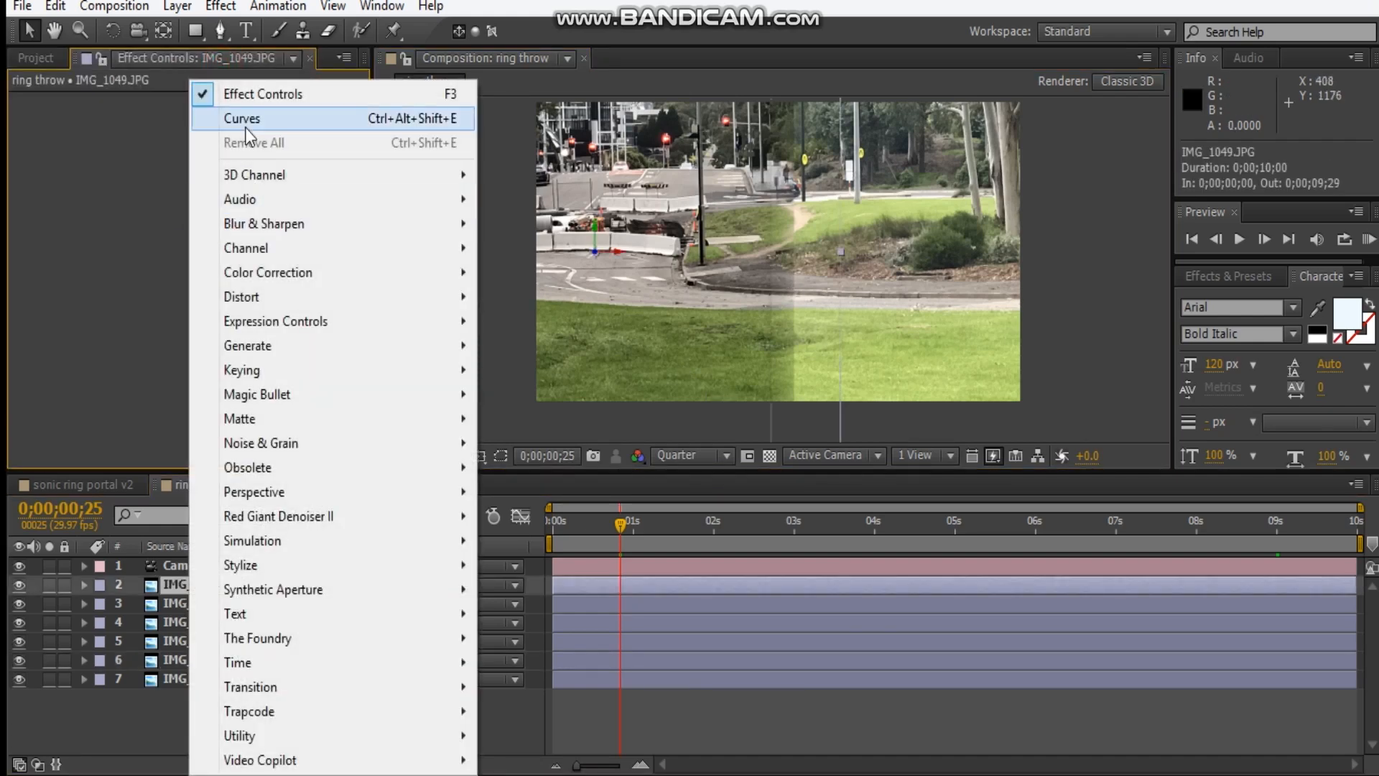
{"action": "left_click", "coordinate": [244, 122]}
{"action": "left_click_drag", "start_coordinate": [137, 255], "coordinate": [116, 243]}
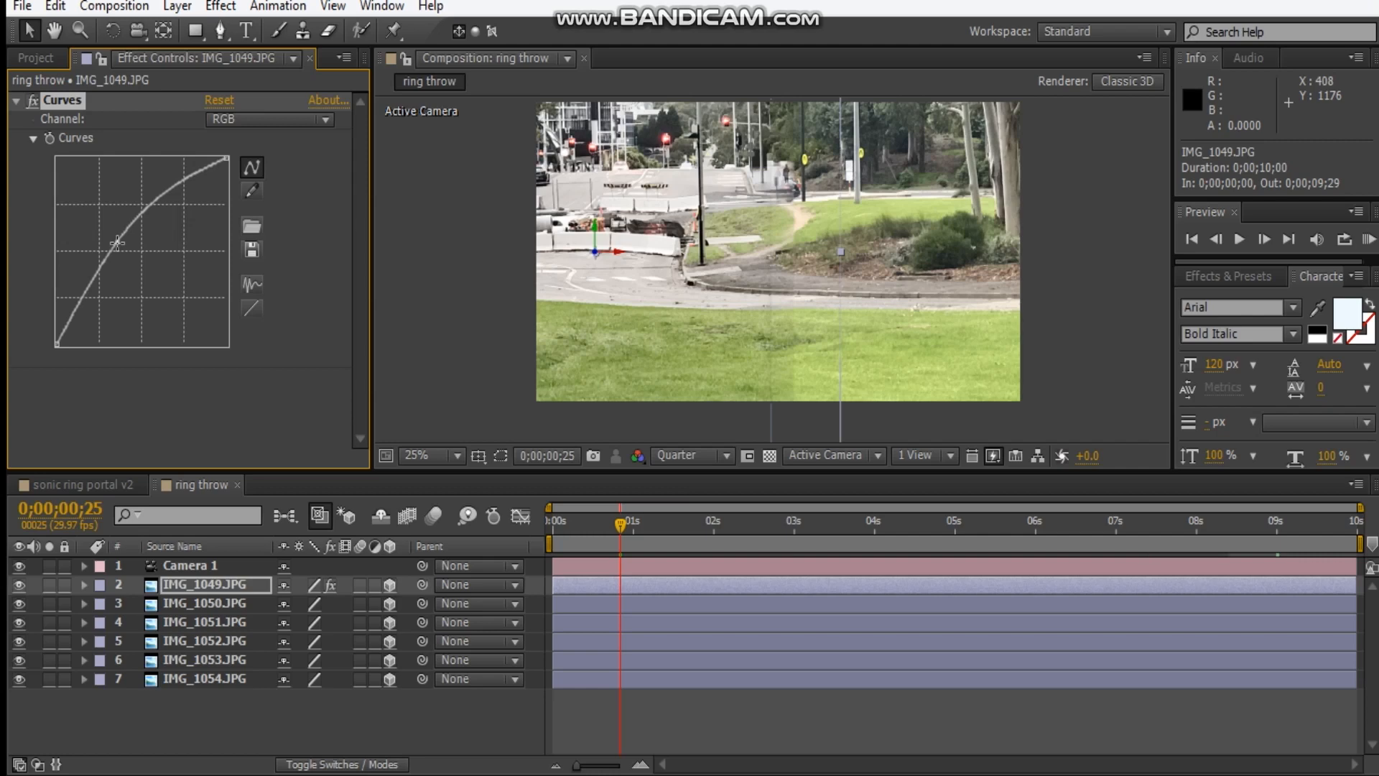
{"action": "left_click", "coordinate": [16, 101]}
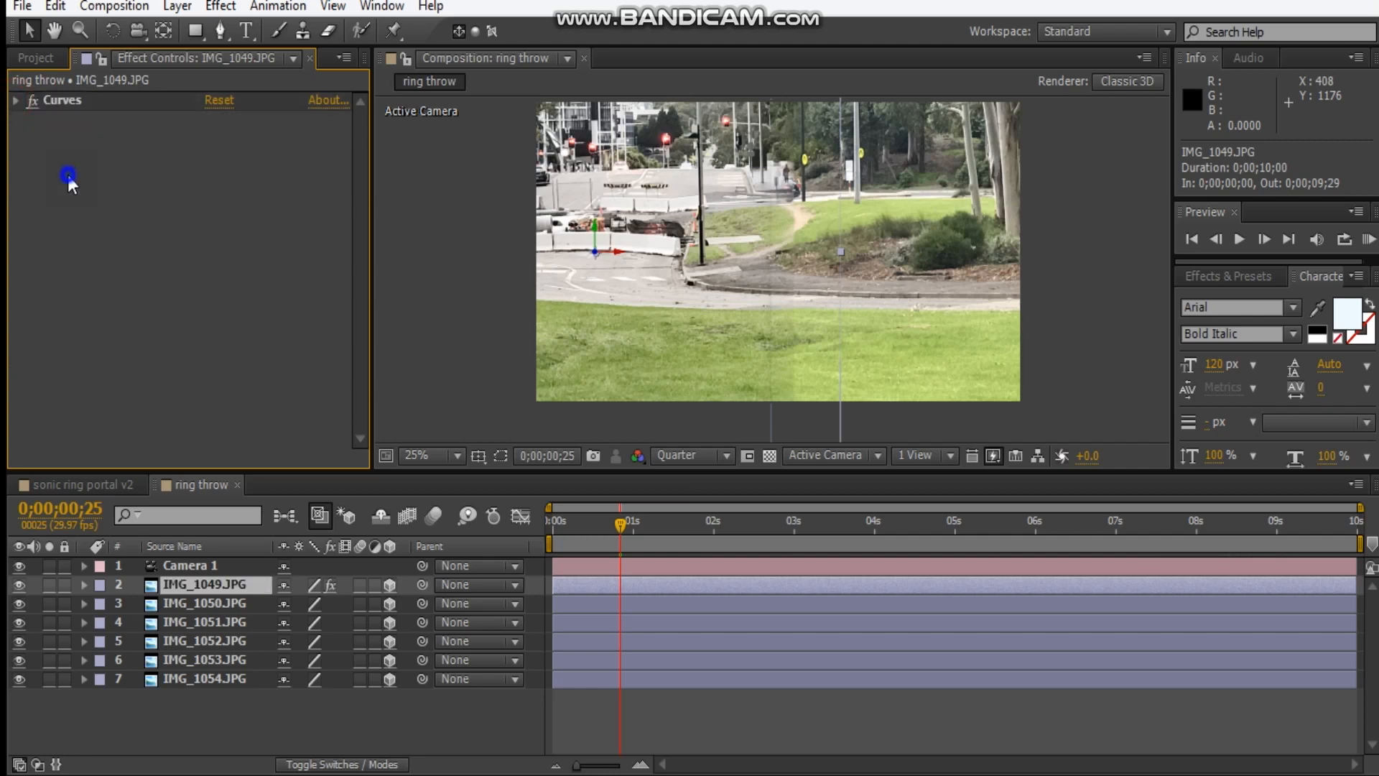
- Add a Brightness & Contrast effect to IMG_1049 with brightness -16 and contrast 19
{"action": "right_click", "coordinate": [67, 173]}
{"action": "mouse_move", "coordinate": [174, 234]}
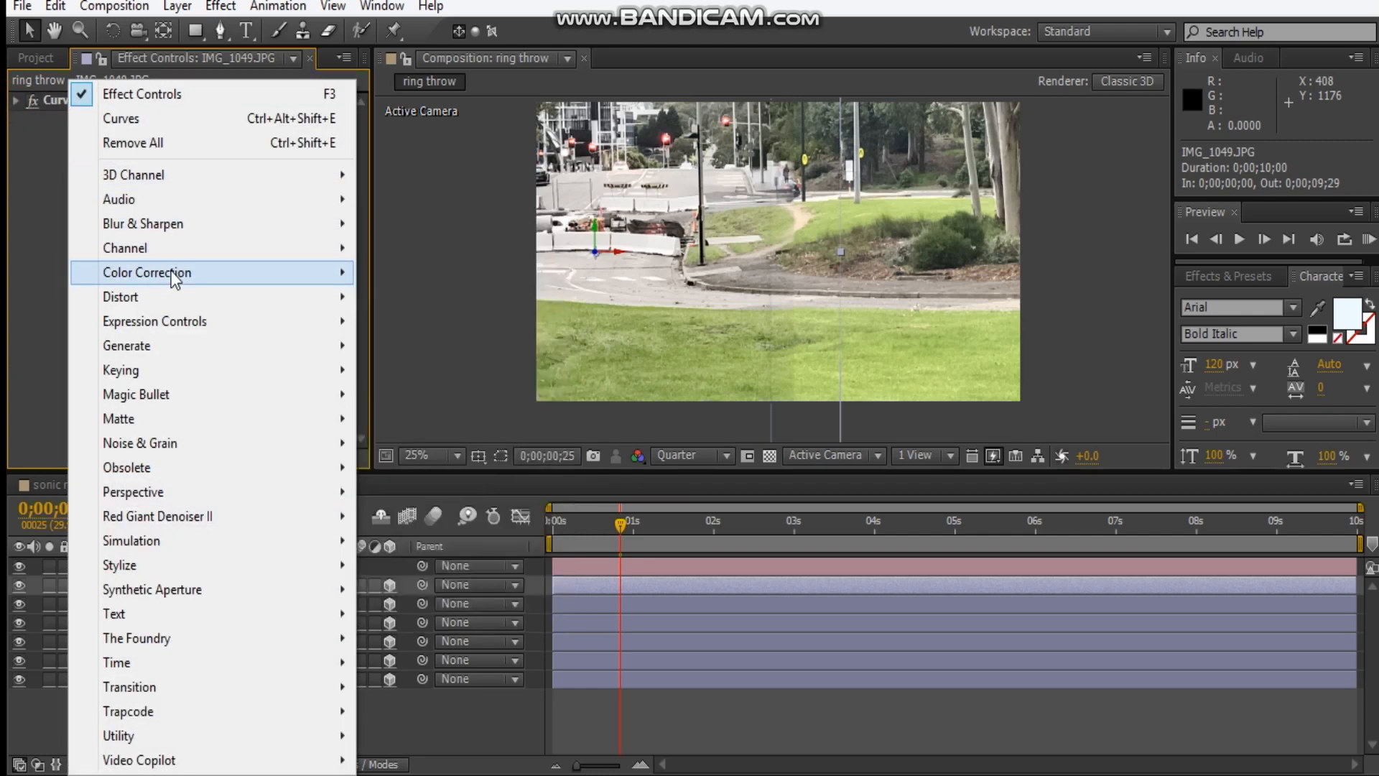
{"action": "mouse_move", "coordinate": [174, 280]}
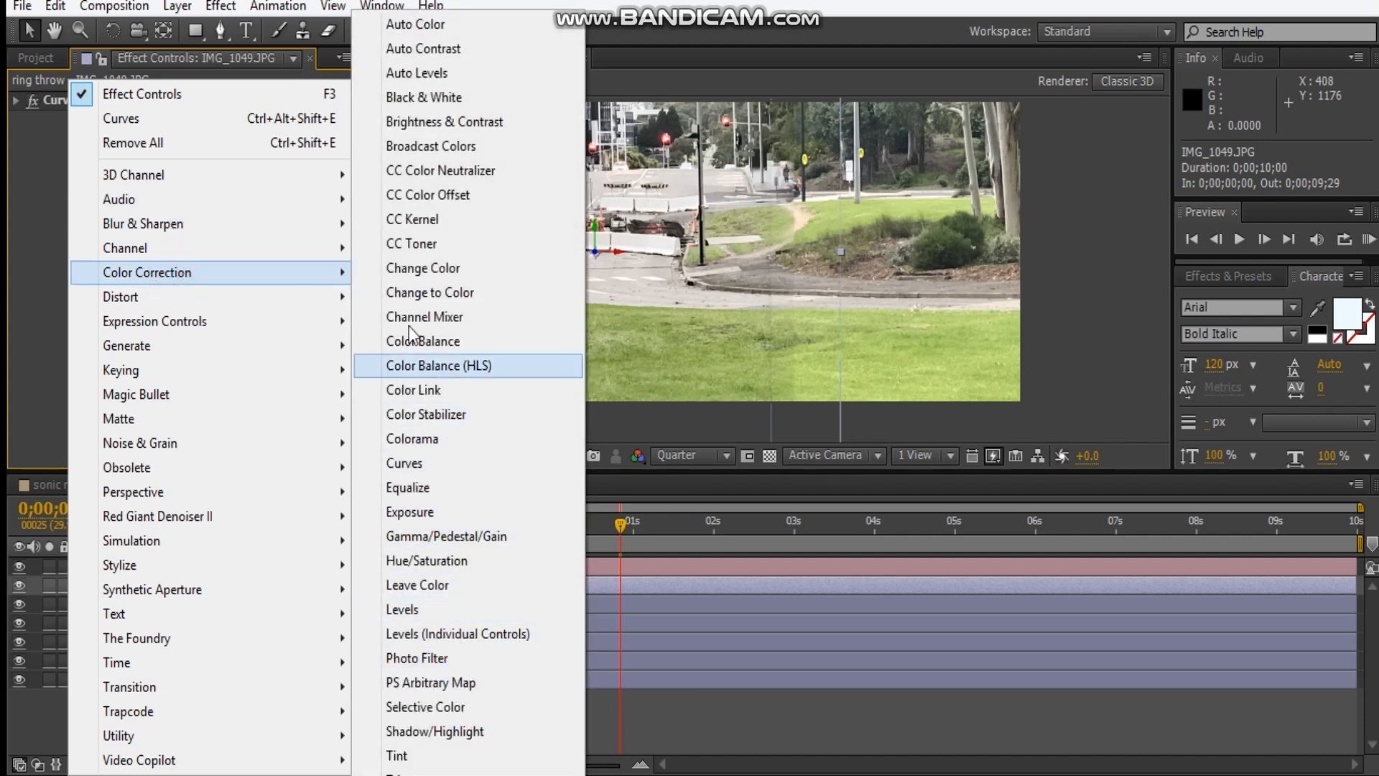
{"action": "left_click", "coordinate": [453, 124]}
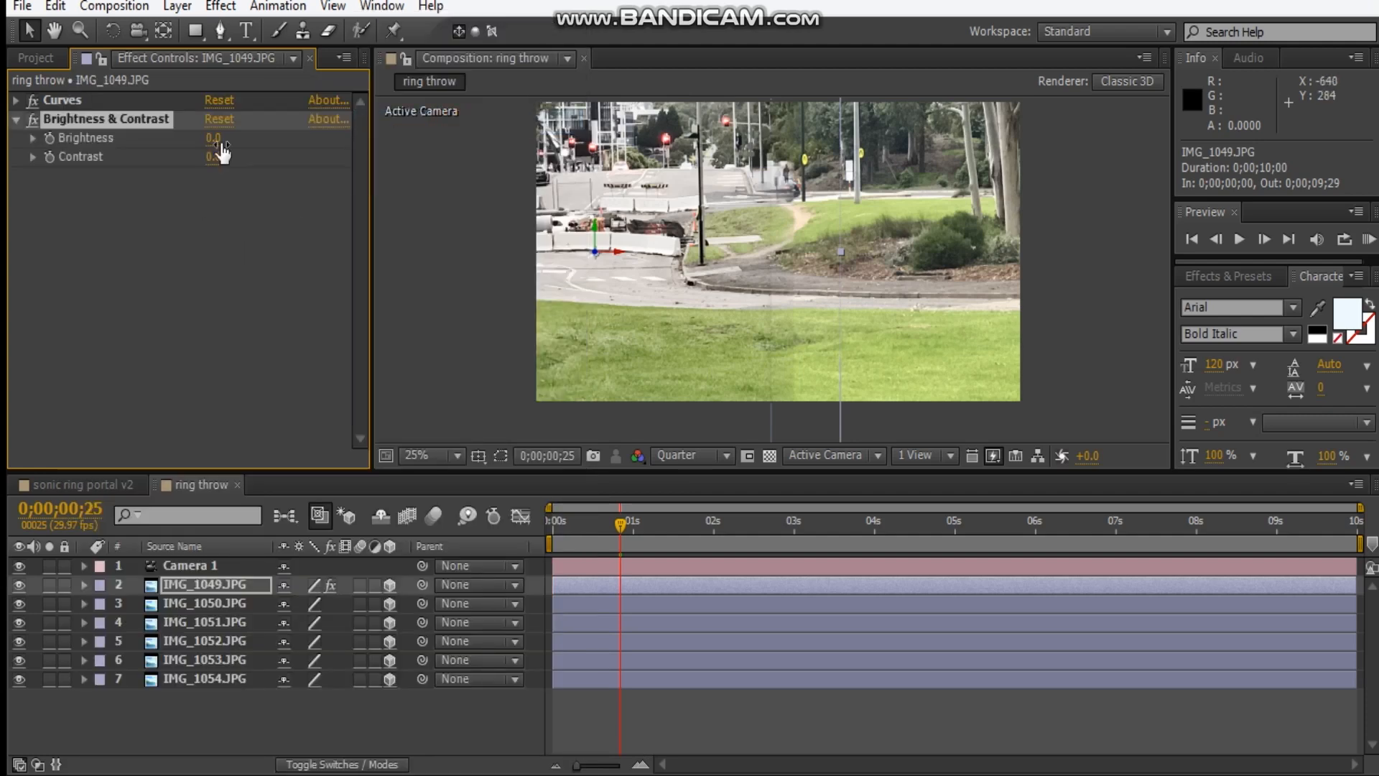
{"action": "left_click_drag", "start_coordinate": [220, 140], "coordinate": [204, 143]}
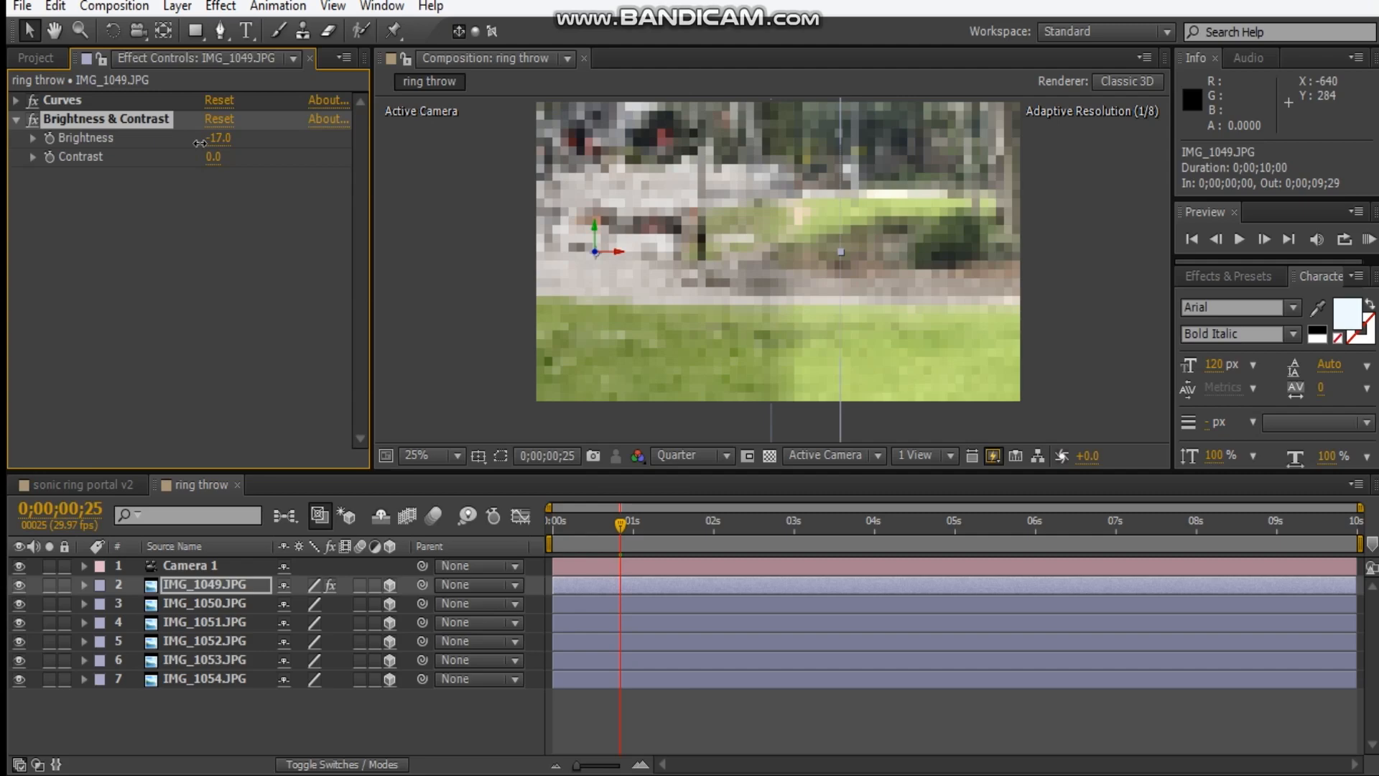
{"action": "left_click_drag", "start_coordinate": [213, 160], "coordinate": [230, 154]}
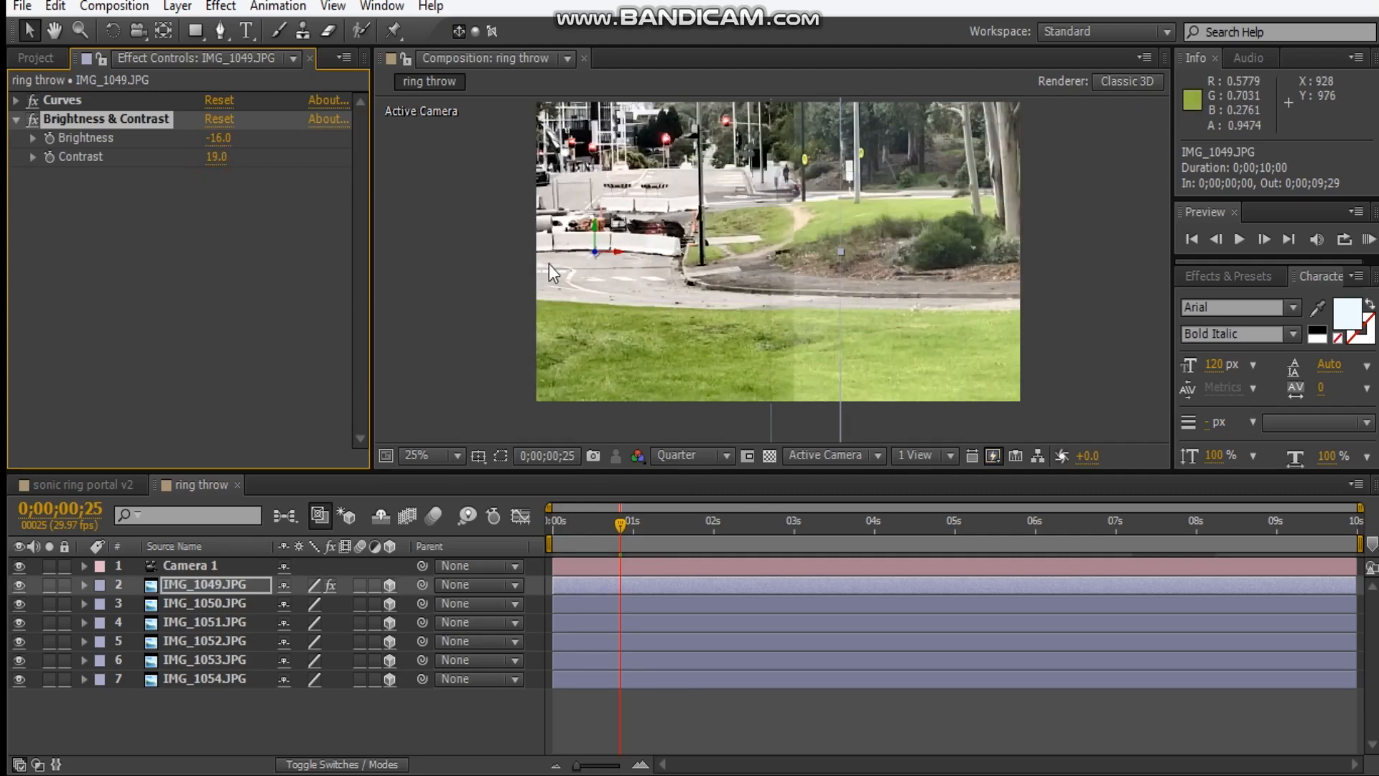
- Set the contrast of IMG_1049's Brightness & Contrast effect to 5 and its brightness to -5
{"action": "left_click", "coordinate": [210, 156]}
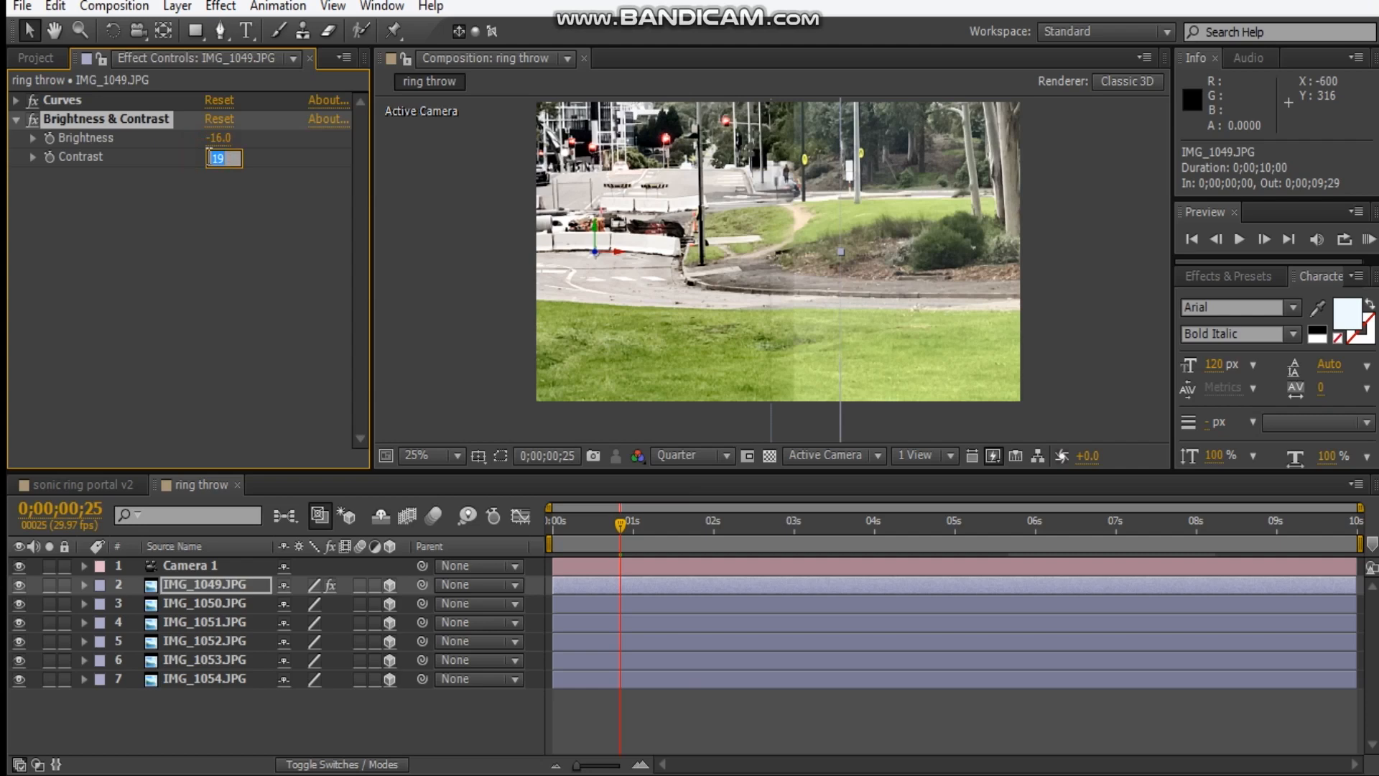
{"action": "type", "text": "0"}
{"action": "key", "text": "Return"}
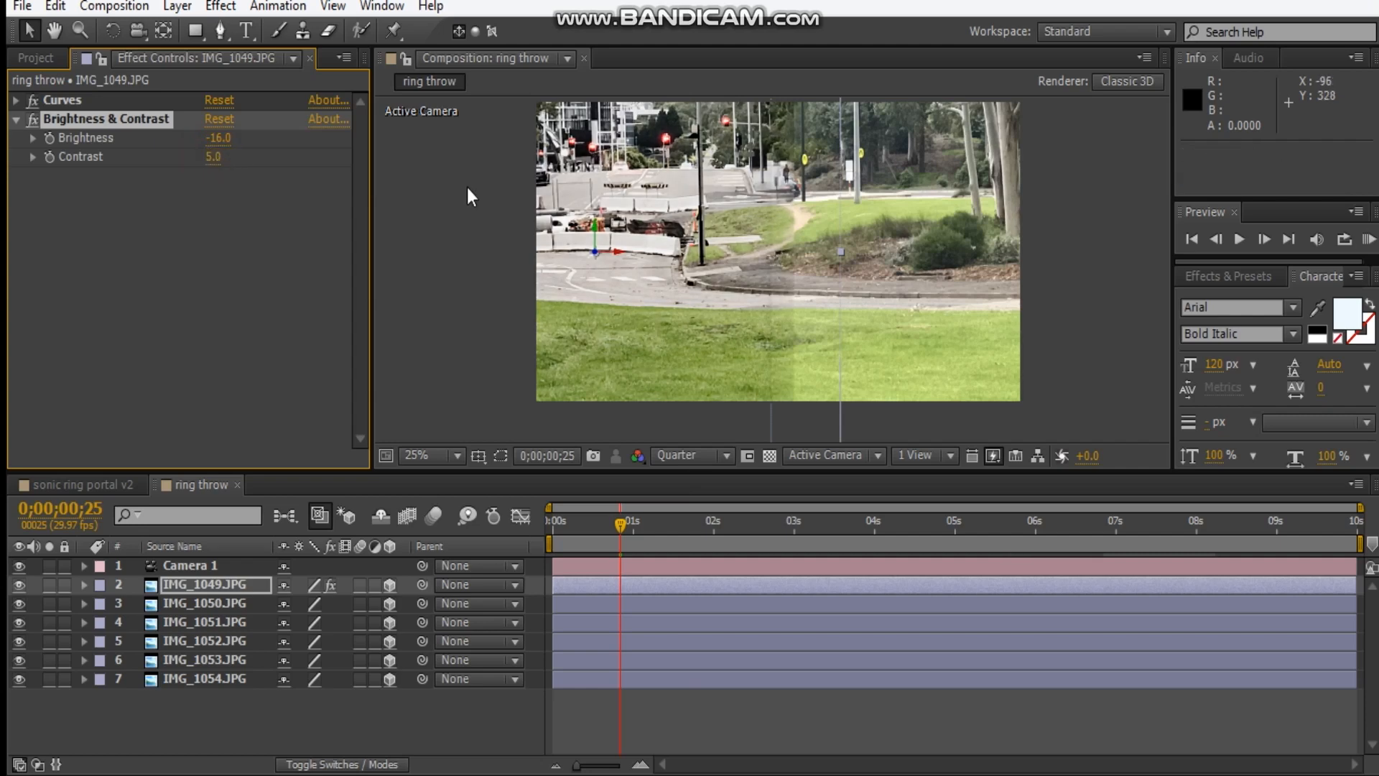
{"action": "left_click", "coordinate": [219, 140]}
{"action": "type", "text": "-5"}
{"action": "key", "text": "Return"}
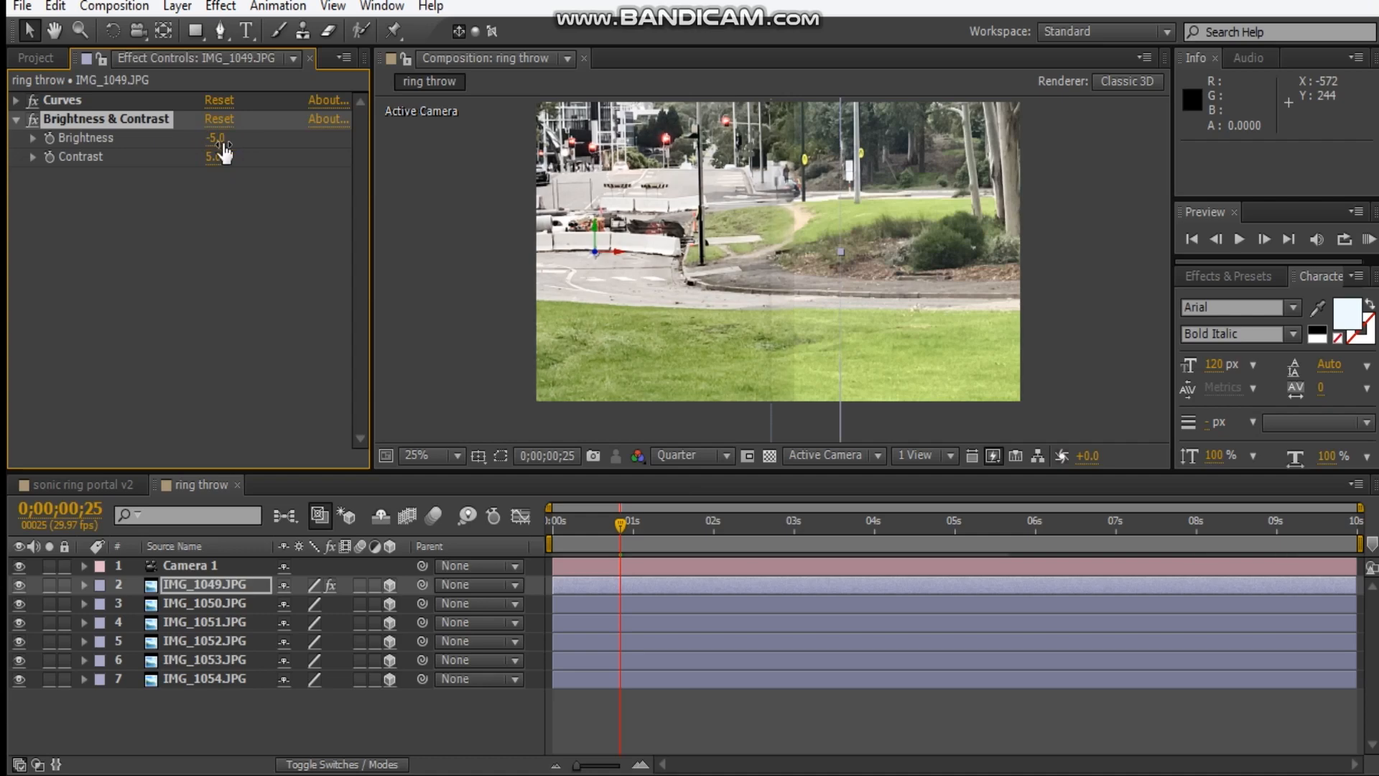
- Inspect the grass at the seam, set IMG_1049's brightness to 5, and collapse the Brightness & Contrast effect
{"action": "key", "text": "period"}
{"action": "left_click_drag", "start_coordinate": [756, 235], "coordinate": [761, 126]}
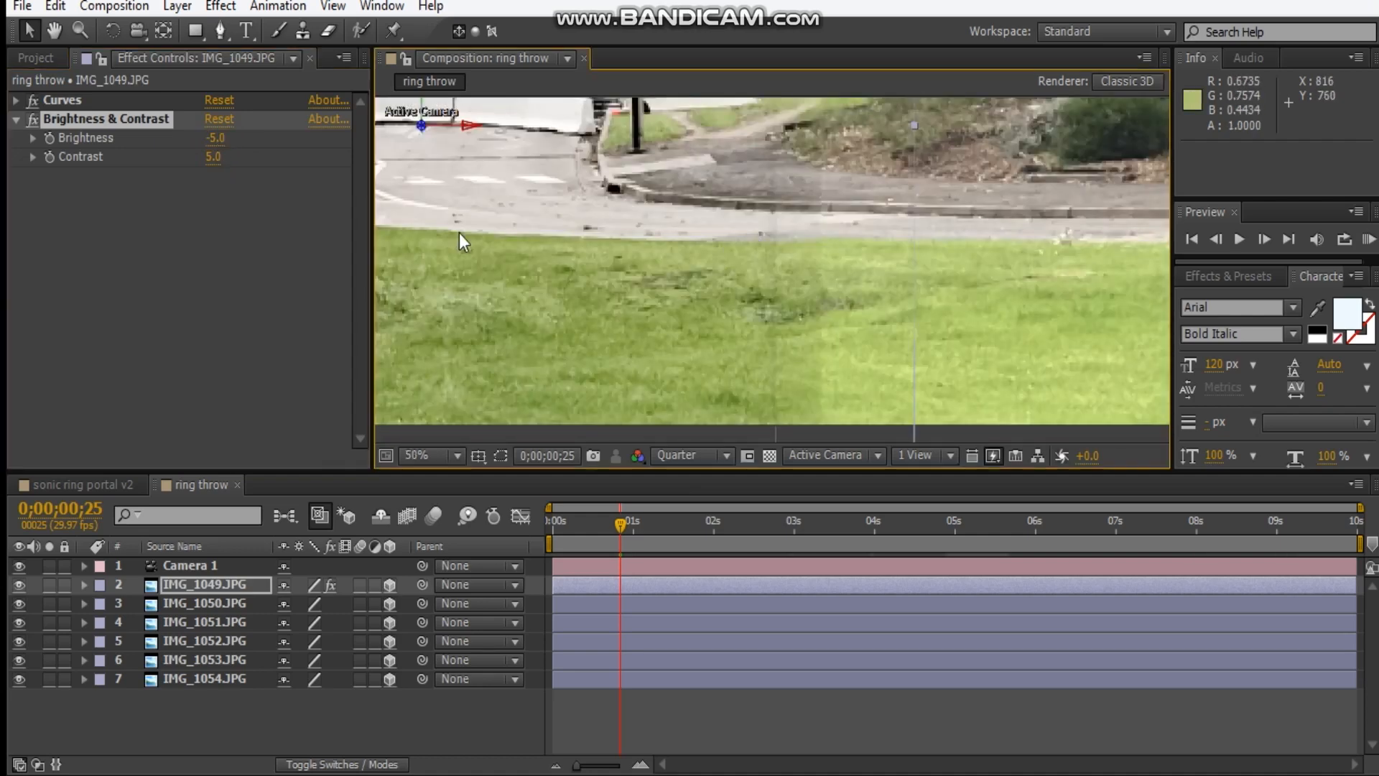
{"action": "left_click", "coordinate": [209, 140]}
{"action": "type", "text": "0"}
{"action": "key", "text": "Return"}
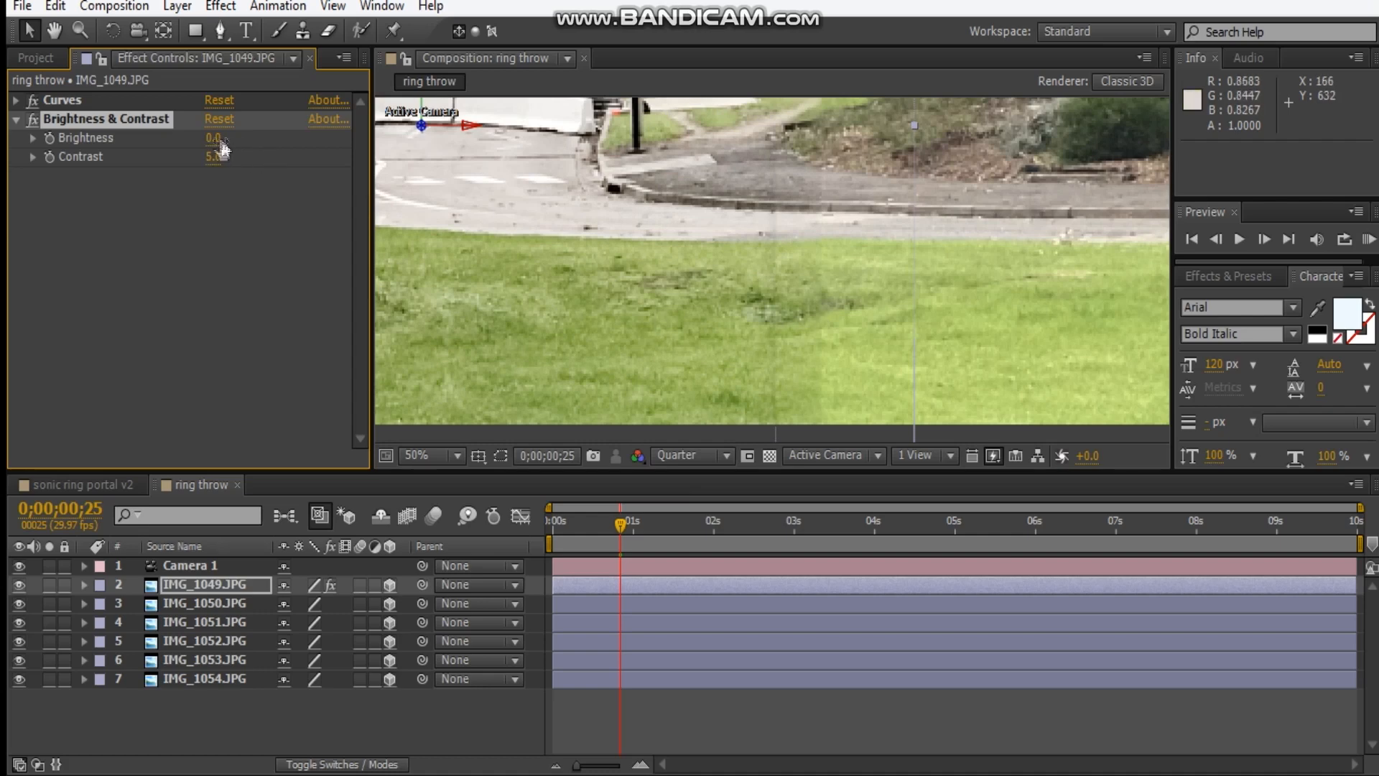
{"action": "left_click_drag", "start_coordinate": [213, 137], "coordinate": [217, 139]}
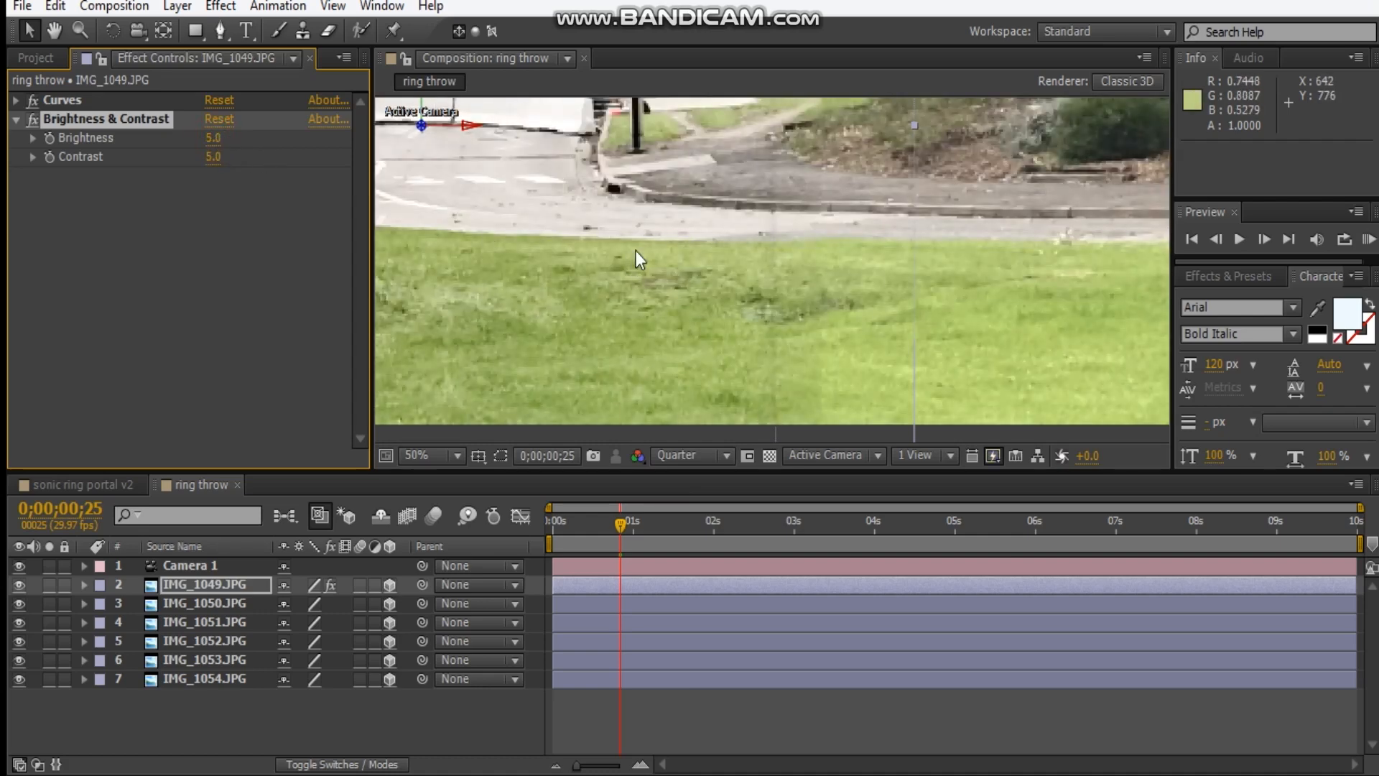
{"action": "scroll", "coordinate": [635, 251], "scroll_direction": "down", "scroll_amount": 2}
{"action": "left_click_drag", "start_coordinate": [585, 231], "coordinate": [579, 288]}
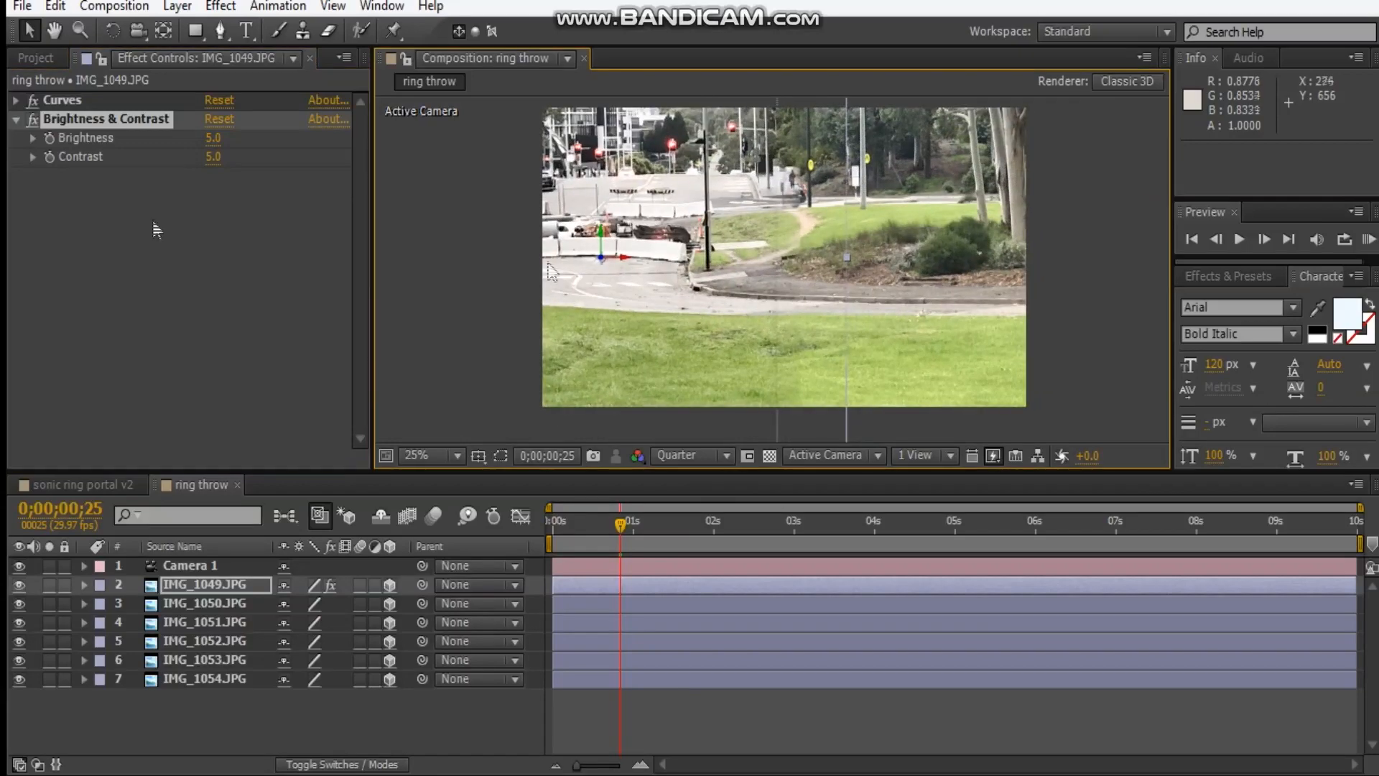
{"action": "left_click", "coordinate": [15, 120]}
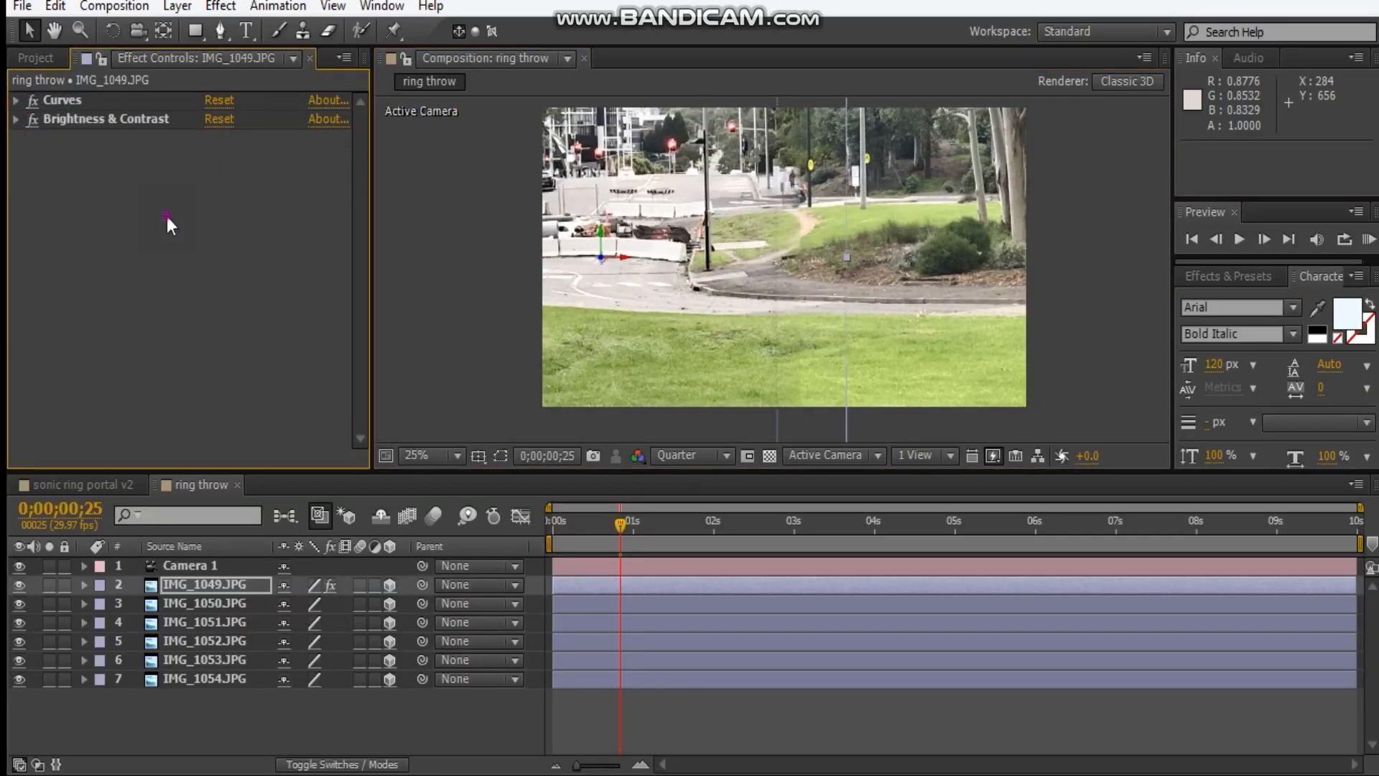
- Apply a Box Blur to IMG_1049 with blur radius 40, 3 iterations and Repeat Edge Pixels enabled
{"action": "right_click", "coordinate": [166, 217]}
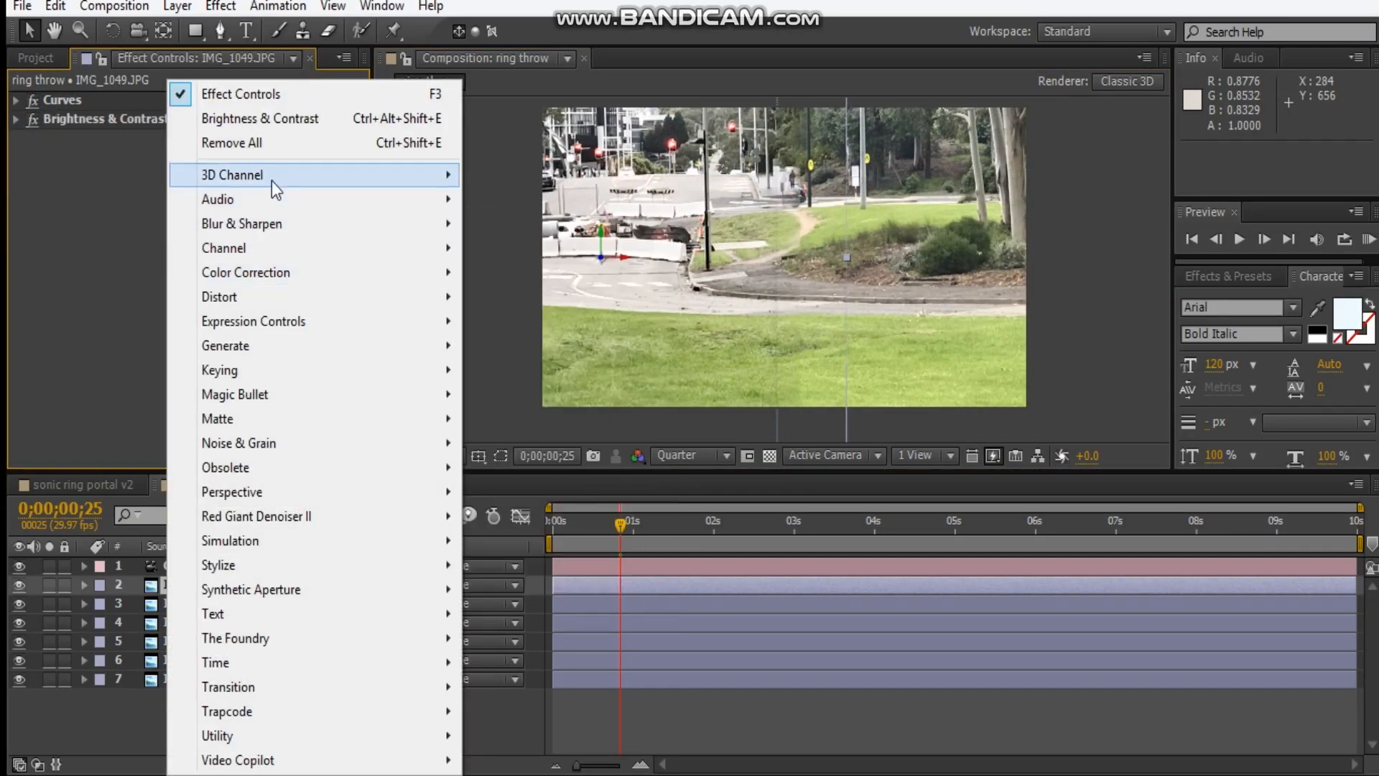
{"action": "left_click", "coordinate": [260, 231]}
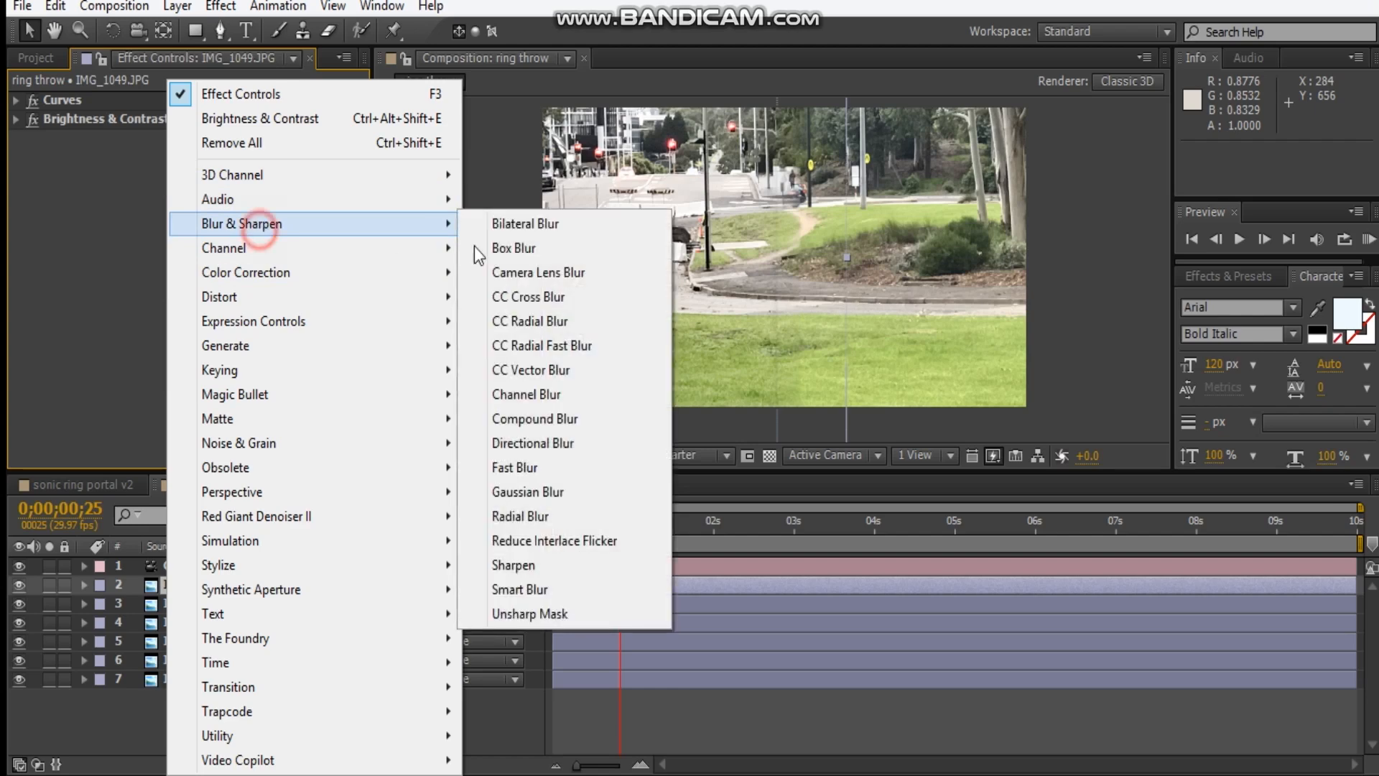
{"action": "left_click", "coordinate": [541, 250]}
{"action": "left_click", "coordinate": [210, 178]}
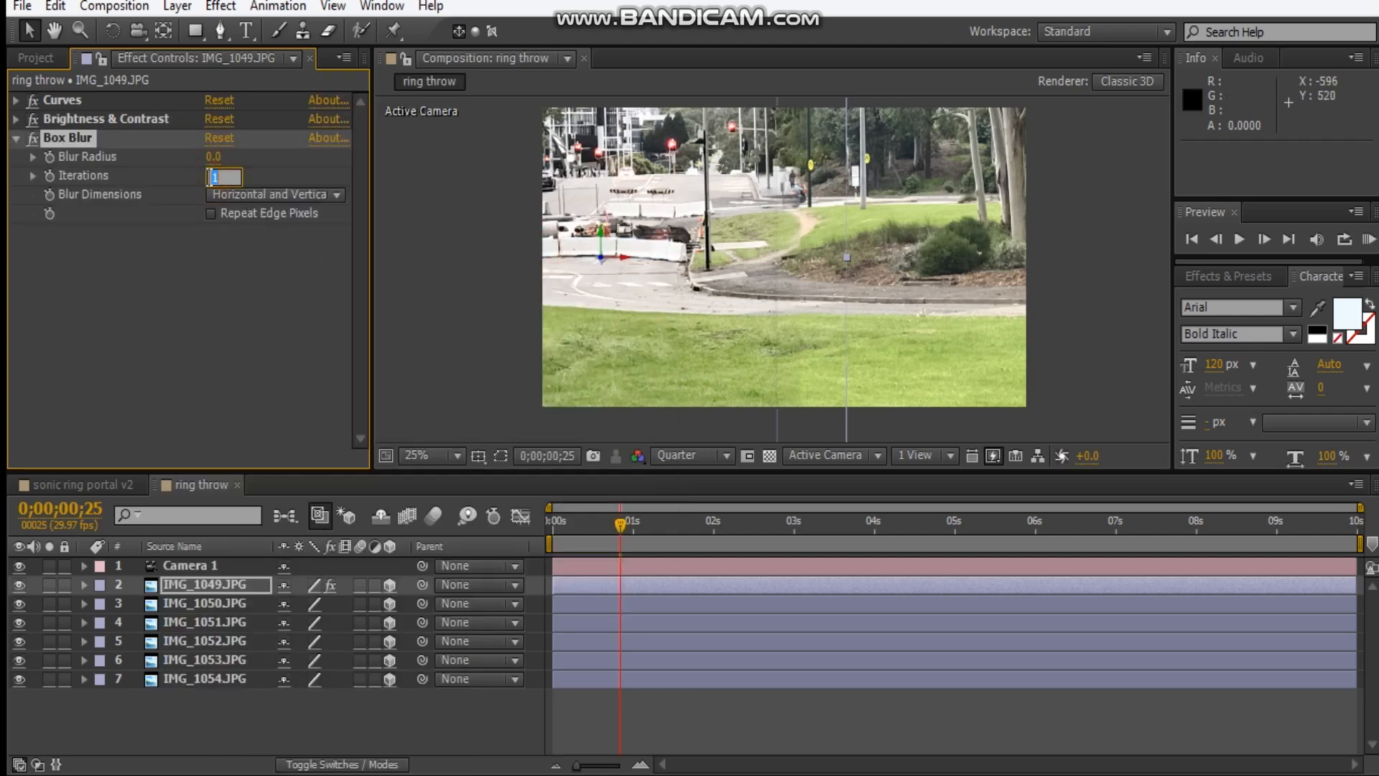
{"action": "key", "text": "Return"}
{"action": "left_click", "coordinate": [213, 157]}
{"action": "key", "text": "Return"}
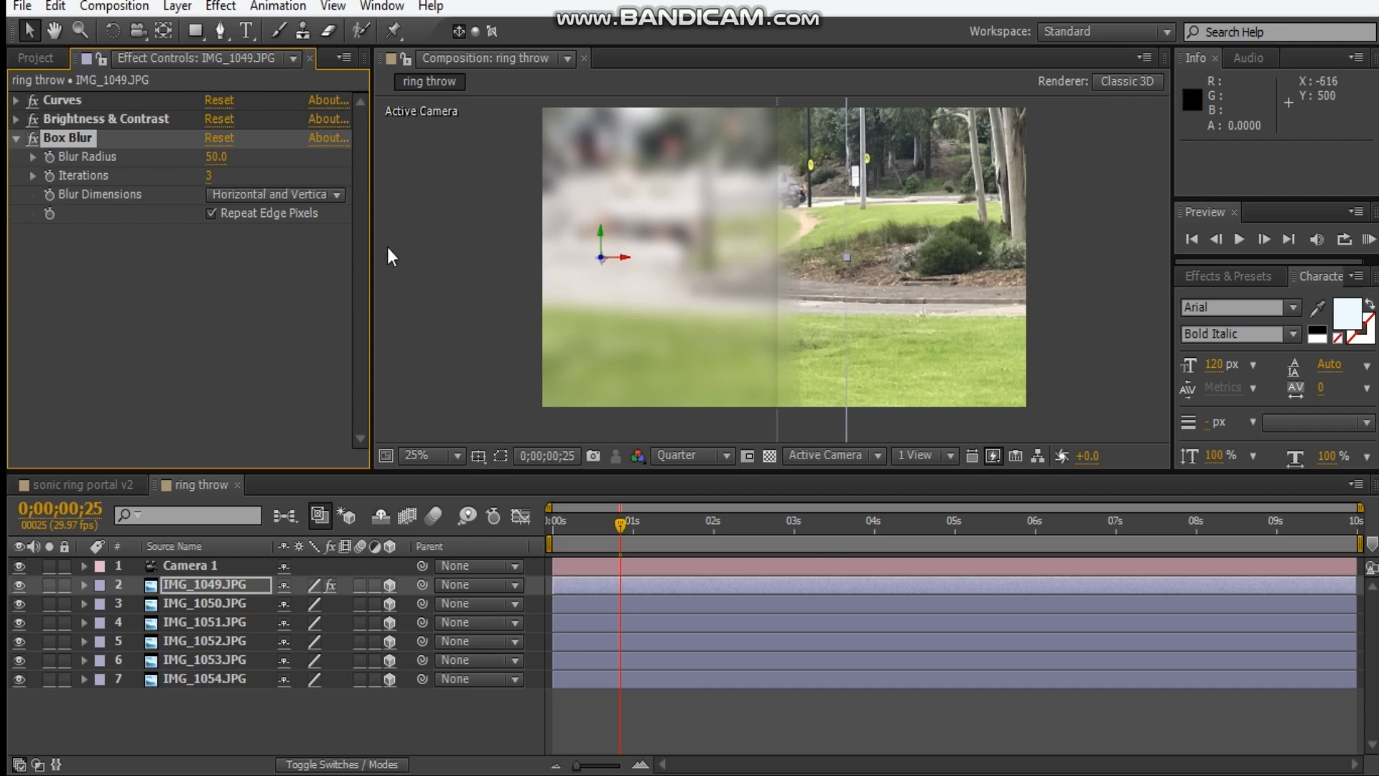
{"action": "left_click", "coordinate": [217, 152]}
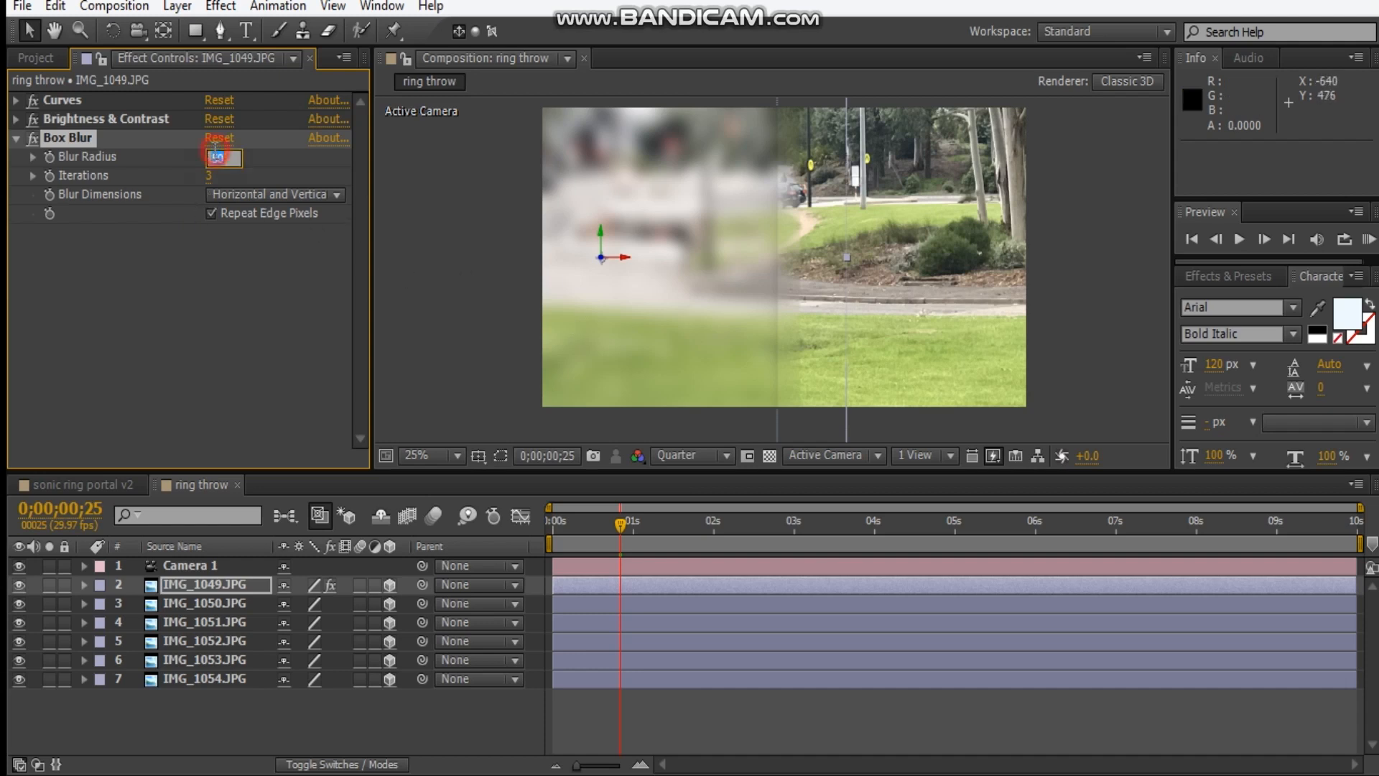
{"action": "type", "text": "40"}
{"action": "key", "text": "Return"}
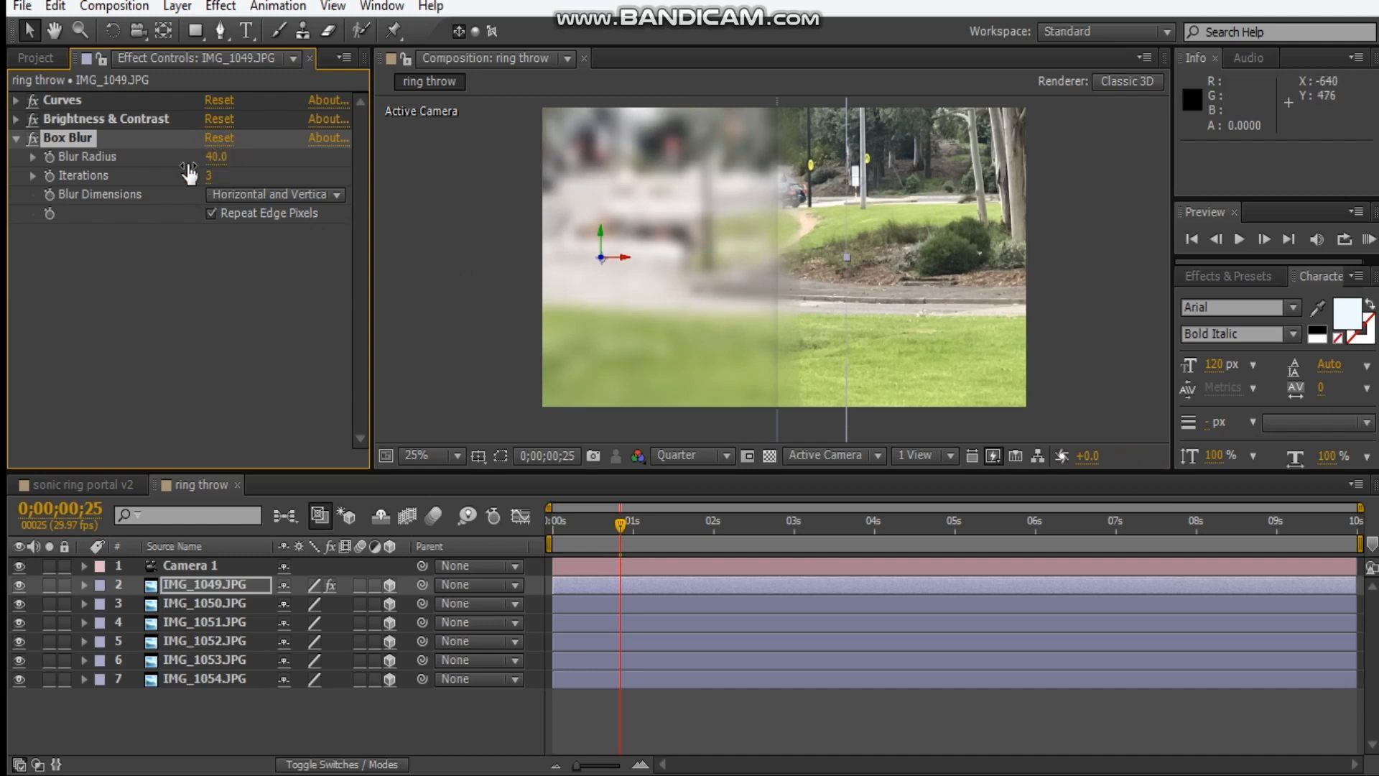
- Duplicate the Curves effect on IMG_1049 and place the copy below Box Blur in the effect stack
{"action": "right_click", "coordinate": [75, 274]}
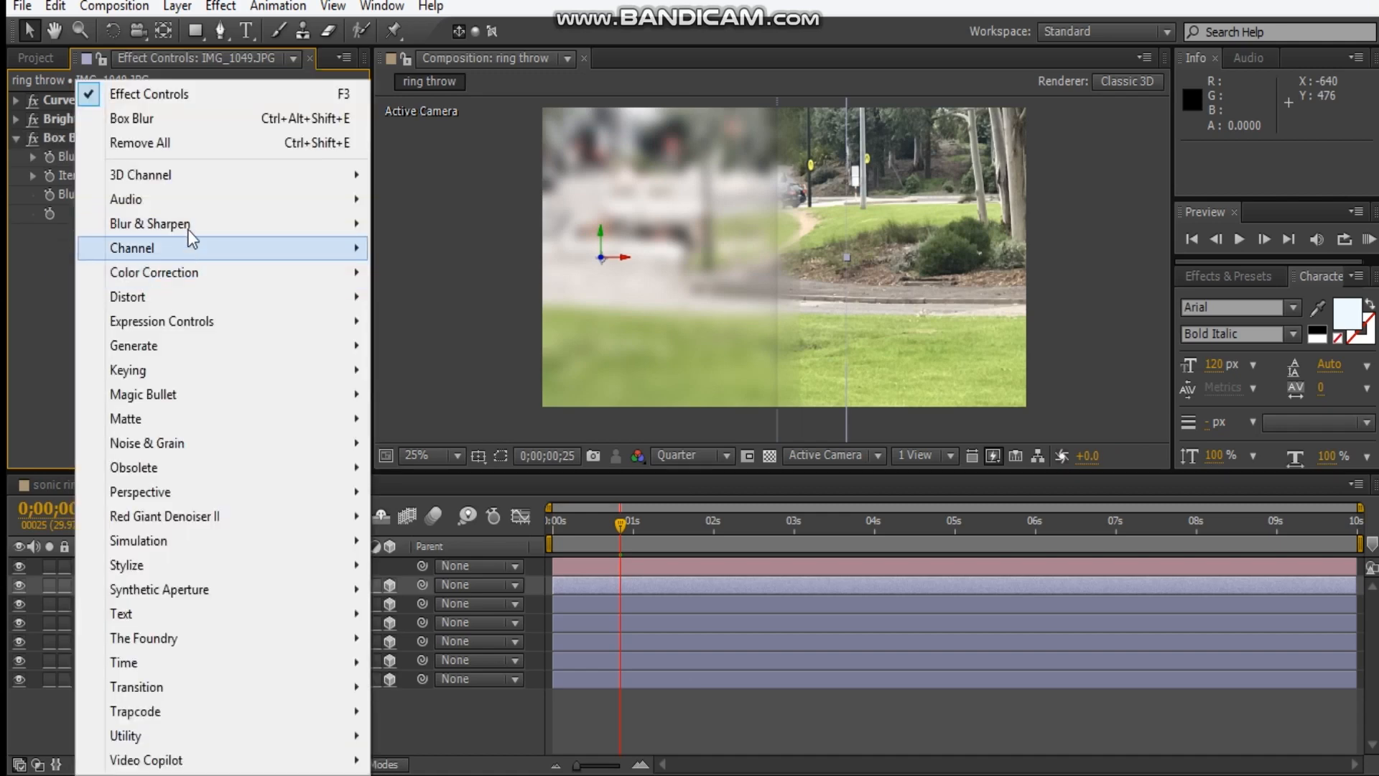
{"action": "left_click", "coordinate": [27, 290]}
{"action": "left_click", "coordinate": [97, 101]}
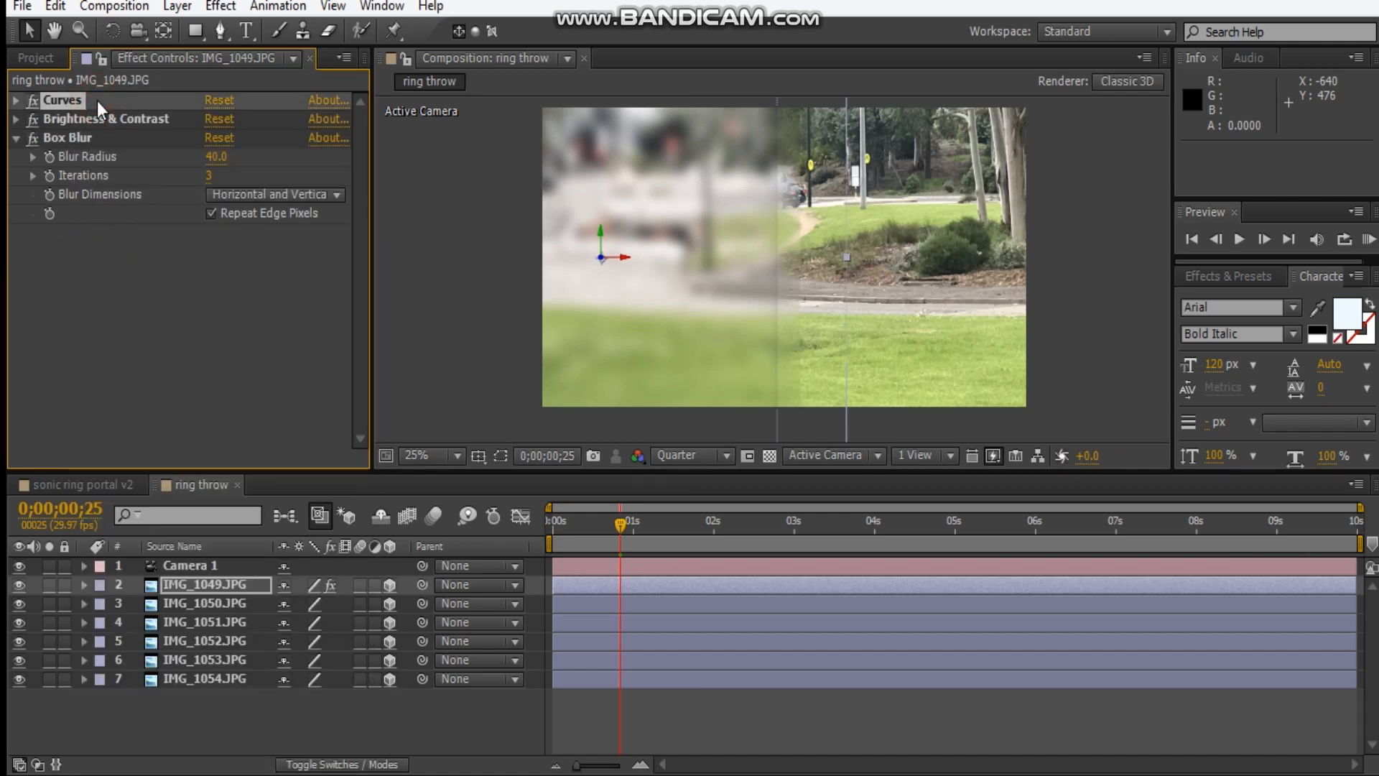
{"action": "left_click", "coordinate": [16, 100]}
{"action": "left_click", "coordinate": [16, 101]}
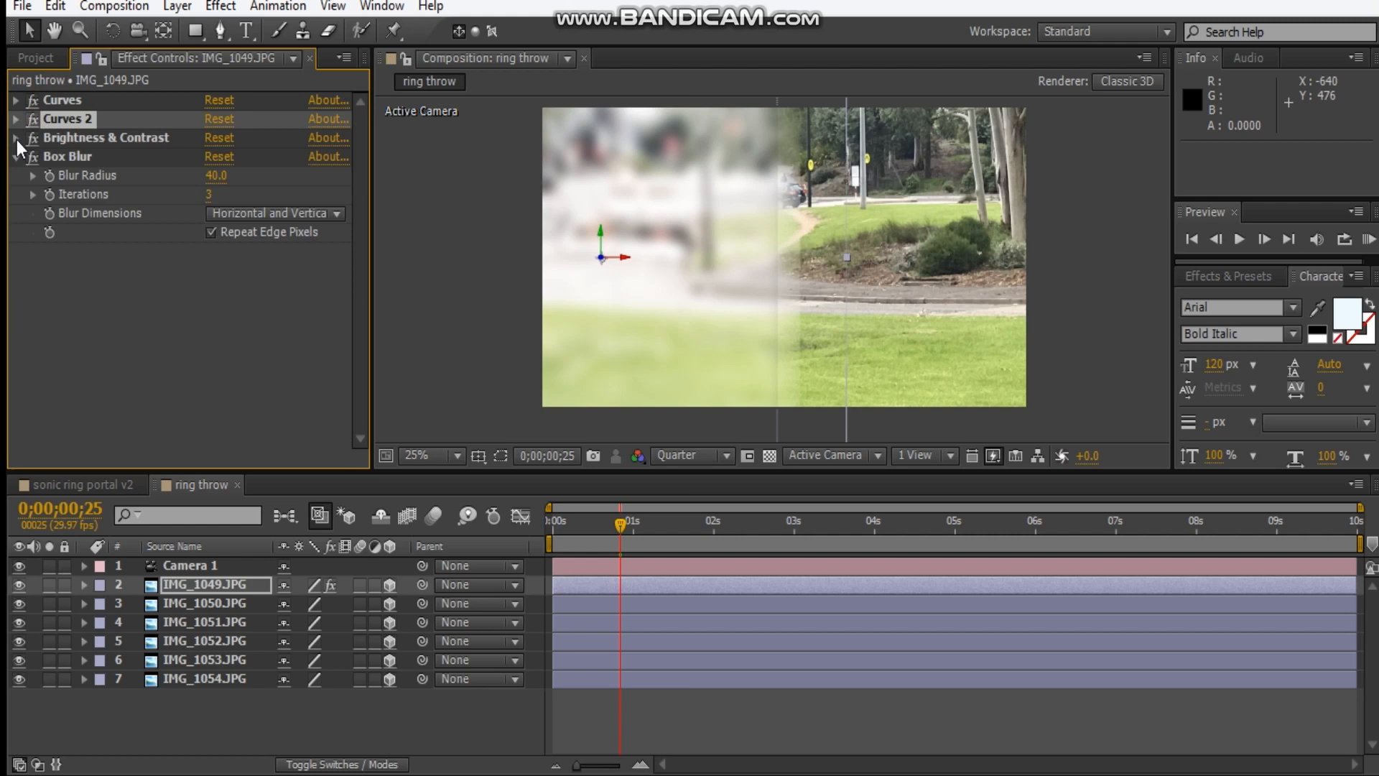
{"action": "left_click", "coordinate": [15, 158]}
{"action": "left_click_drag", "start_coordinate": [77, 117], "coordinate": [208, 159]}
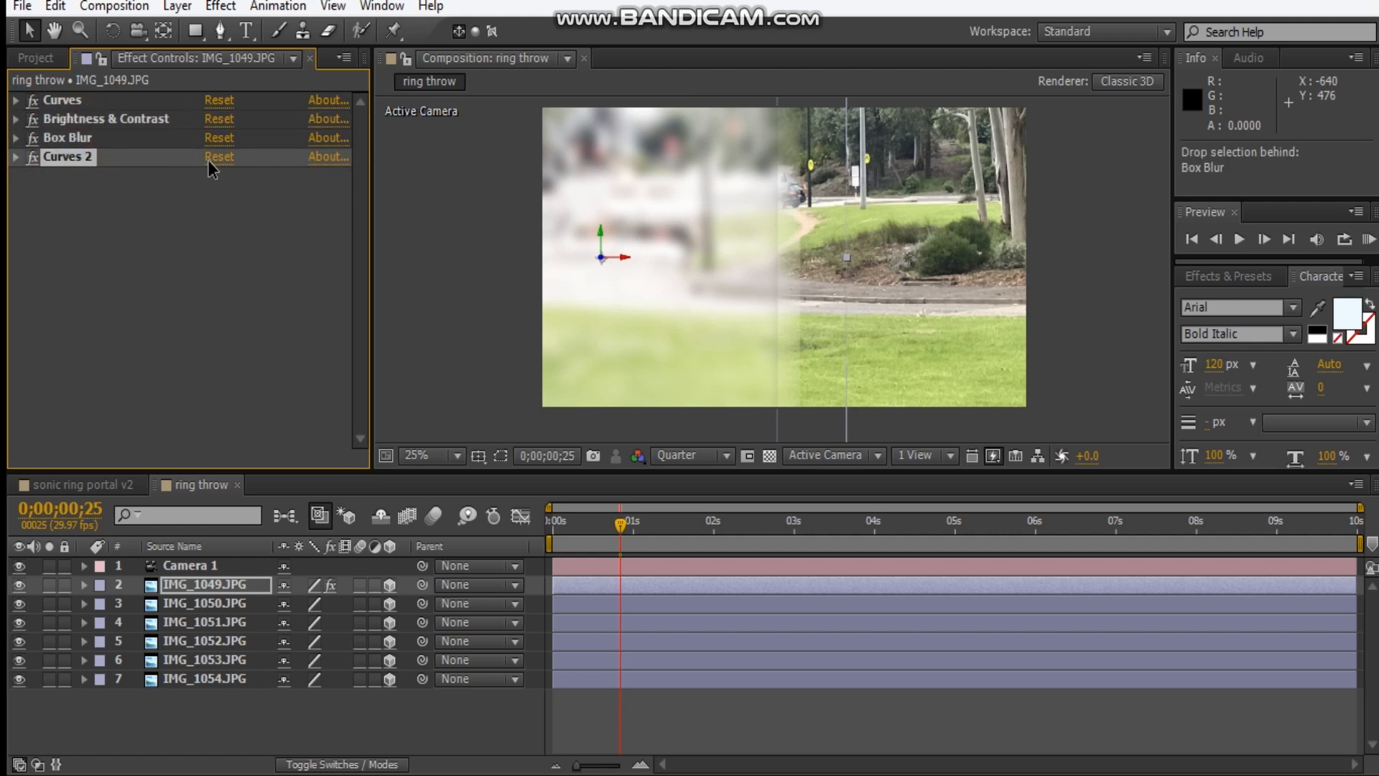
- In Curves 2, lower the white point of the RGB curve and pull its shadows and midtones down to darken IMG_1049
{"action": "left_click", "coordinate": [16, 157]}
{"action": "left_click_drag", "start_coordinate": [226, 214], "coordinate": [235, 266]}
{"action": "left_click_drag", "start_coordinate": [145, 331], "coordinate": [146, 344]}
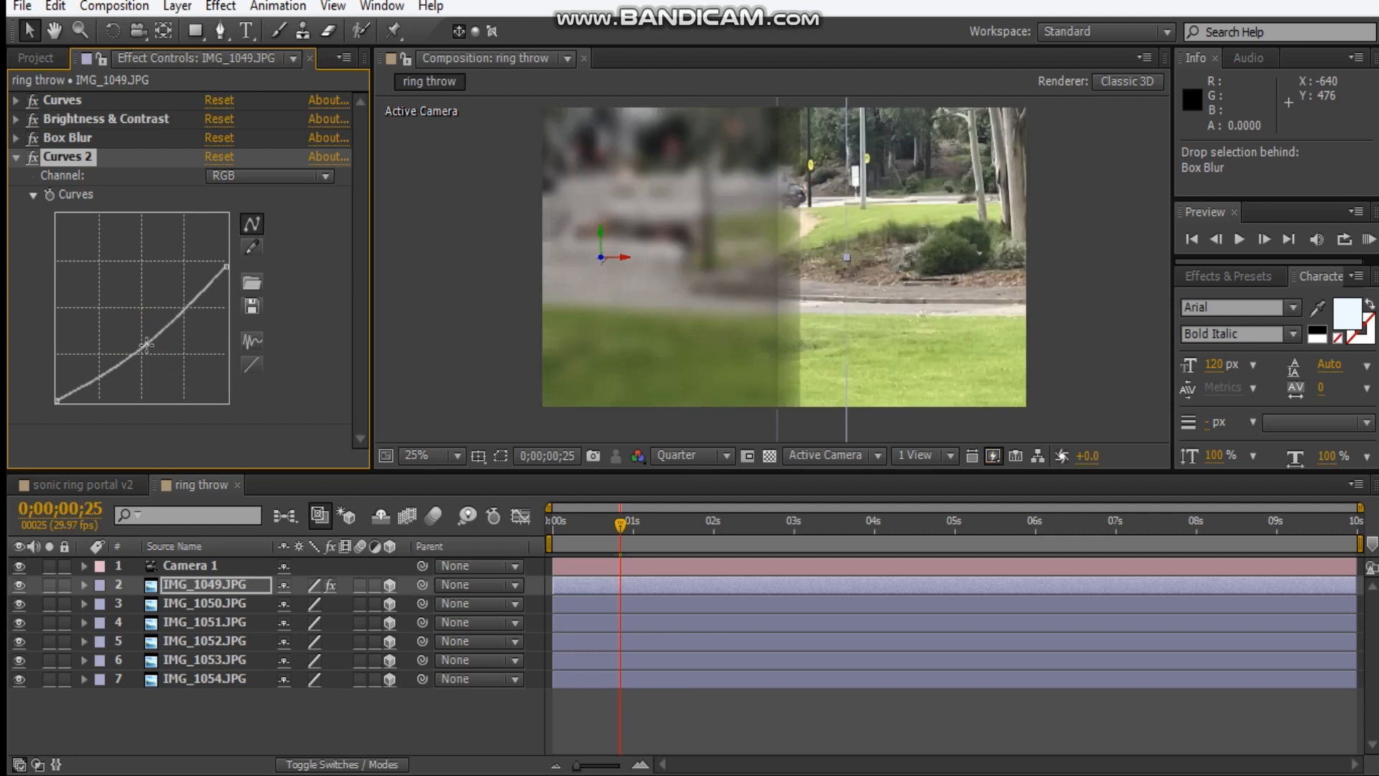
{"action": "left_click_drag", "start_coordinate": [228, 264], "coordinate": [224, 288]}
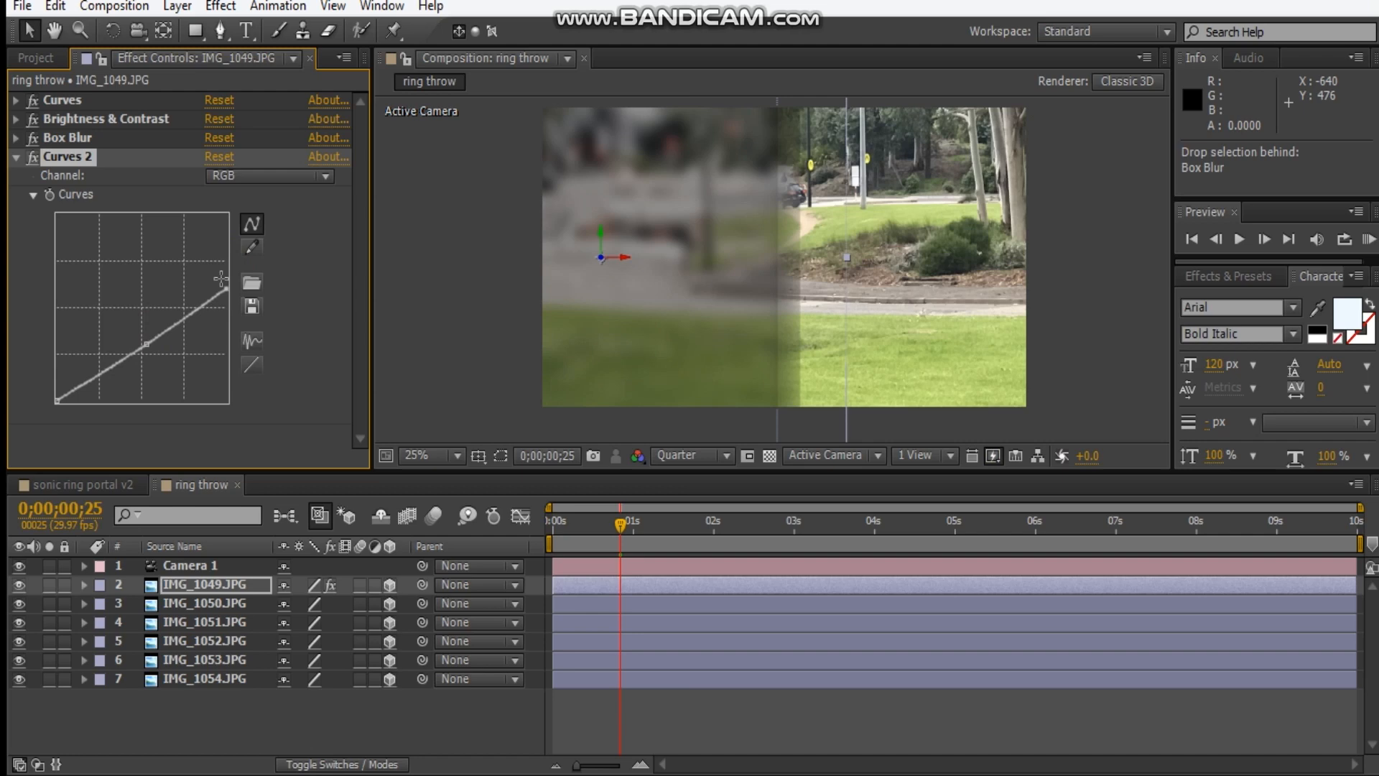
{"action": "left_click_drag", "start_coordinate": [149, 348], "coordinate": [130, 359]}
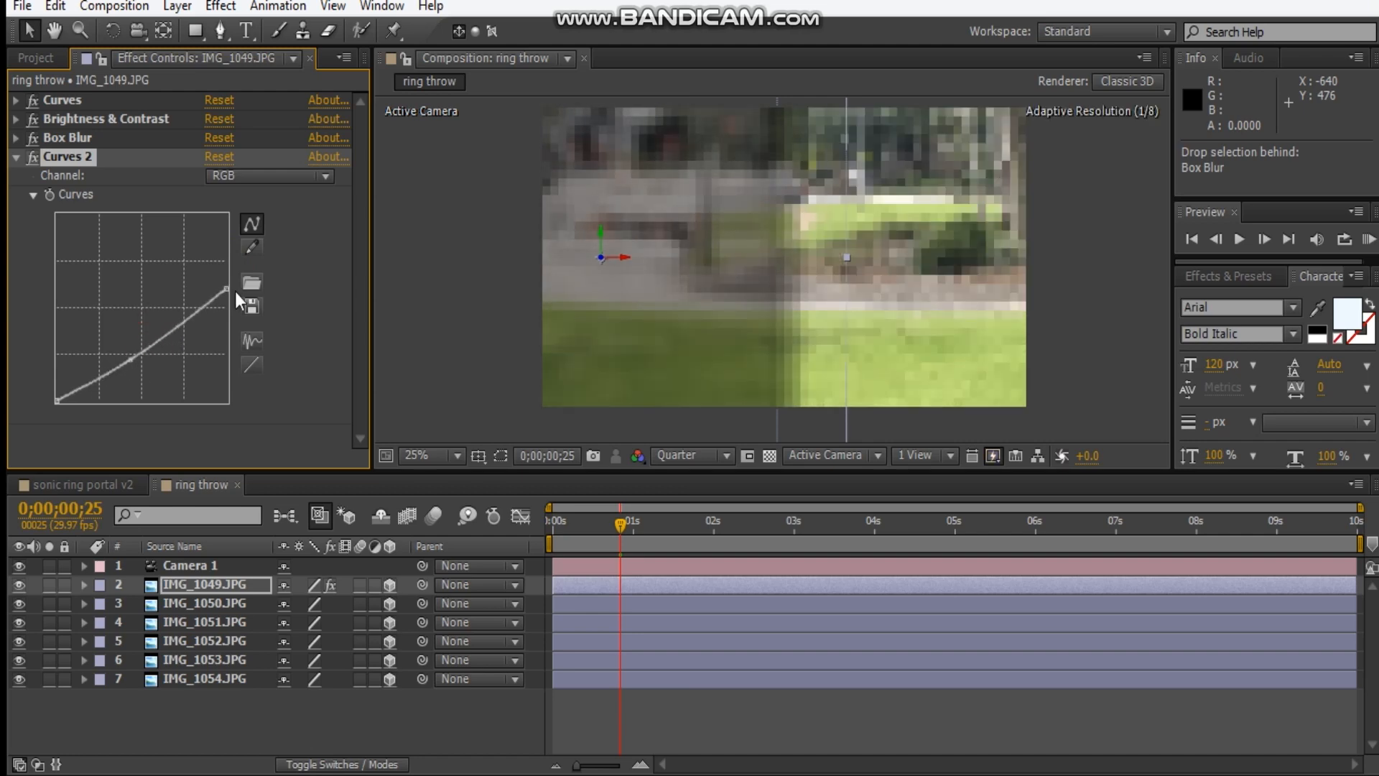
{"action": "left_click_drag", "start_coordinate": [227, 288], "coordinate": [230, 278]}
{"action": "left_click_drag", "start_coordinate": [174, 322], "coordinate": [172, 321]}
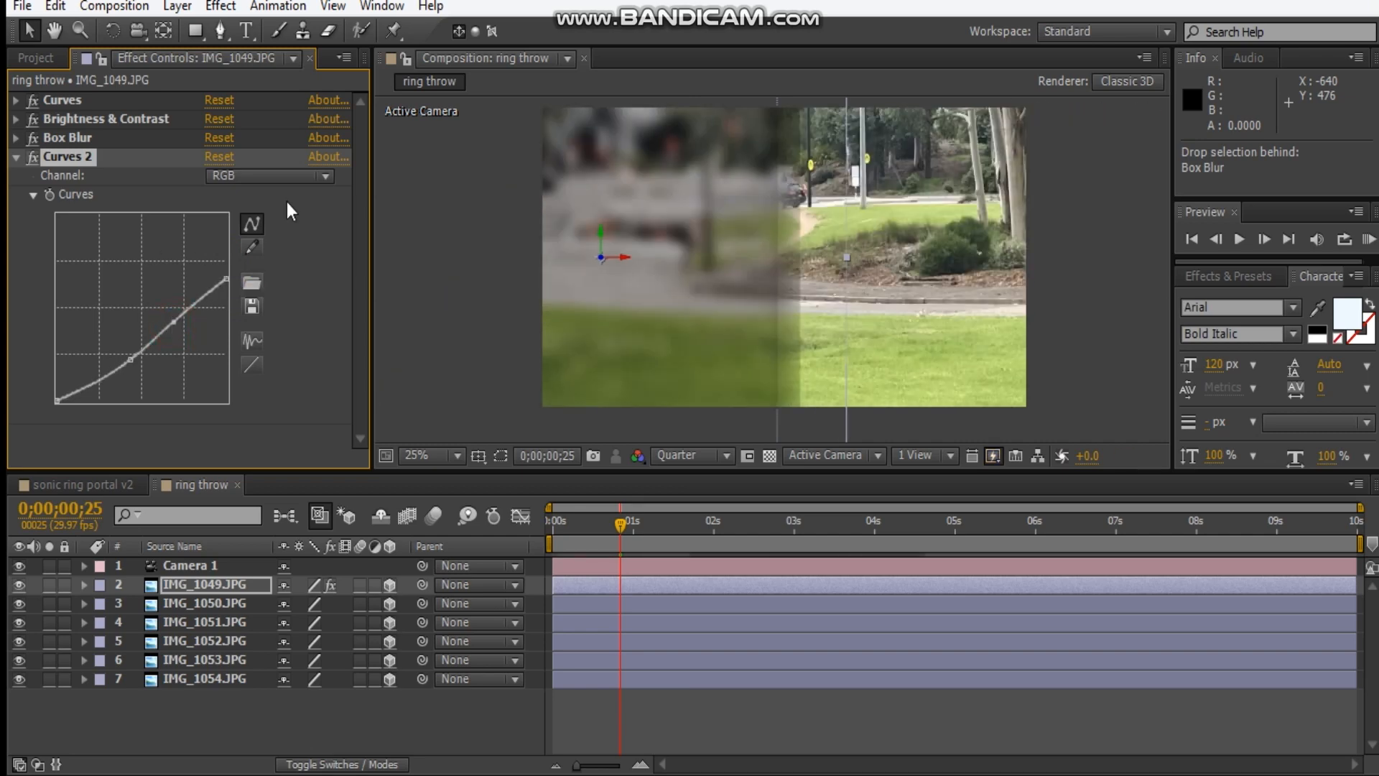
- In Curves 2, slightly lower the red midtones and raise the blue midtones, returning to the RGB channel
{"action": "left_click", "coordinate": [231, 175]}
{"action": "left_click", "coordinate": [250, 223]}
{"action": "left_click_drag", "start_coordinate": [144, 311], "coordinate": [144, 316]}
{"action": "left_click", "coordinate": [256, 178]}
{"action": "left_click", "coordinate": [257, 273]}
{"action": "left_click", "coordinate": [139, 302]}
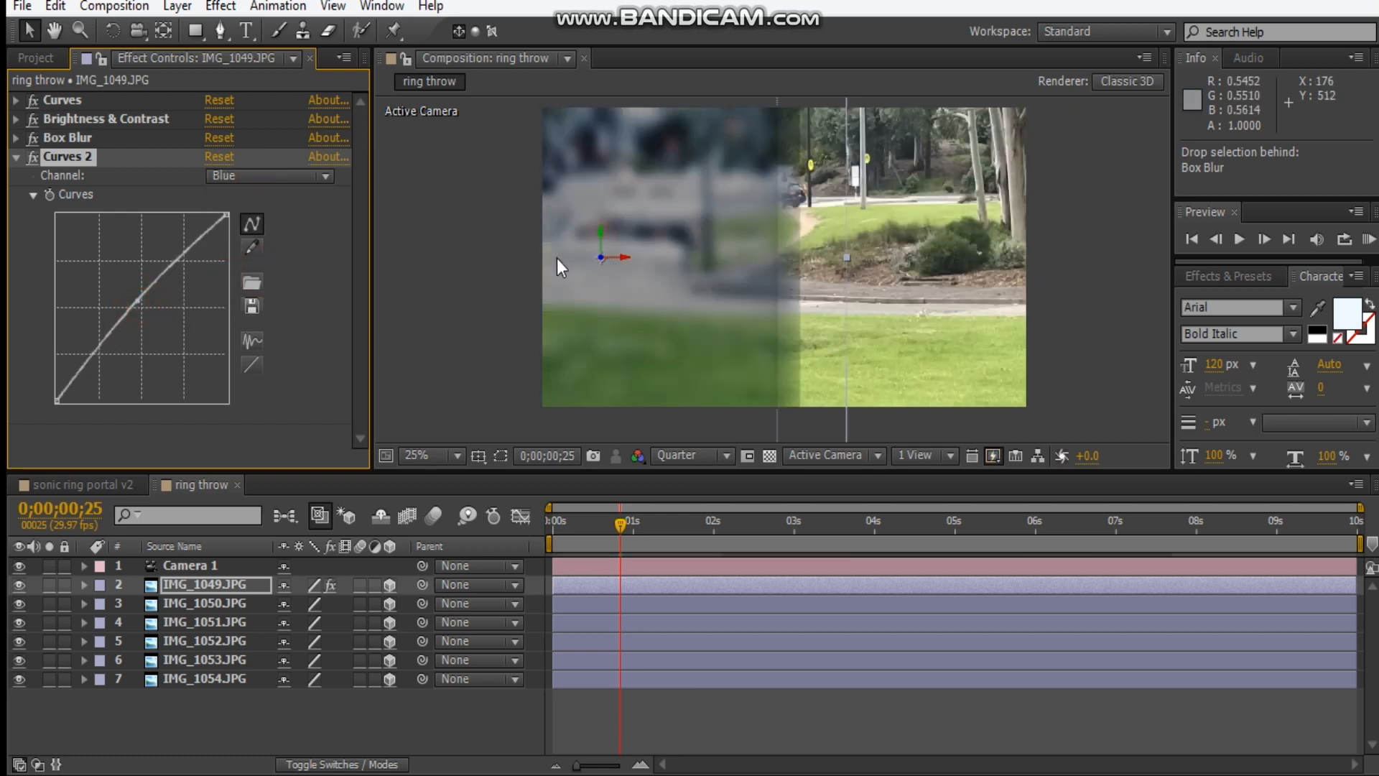
{"action": "left_click", "coordinate": [248, 179]}
{"action": "left_click", "coordinate": [269, 223]}
{"action": "left_click", "coordinate": [237, 177]}
{"action": "left_click", "coordinate": [248, 200]}
{"action": "left_click_drag", "start_coordinate": [227, 278], "coordinate": [227, 278]}
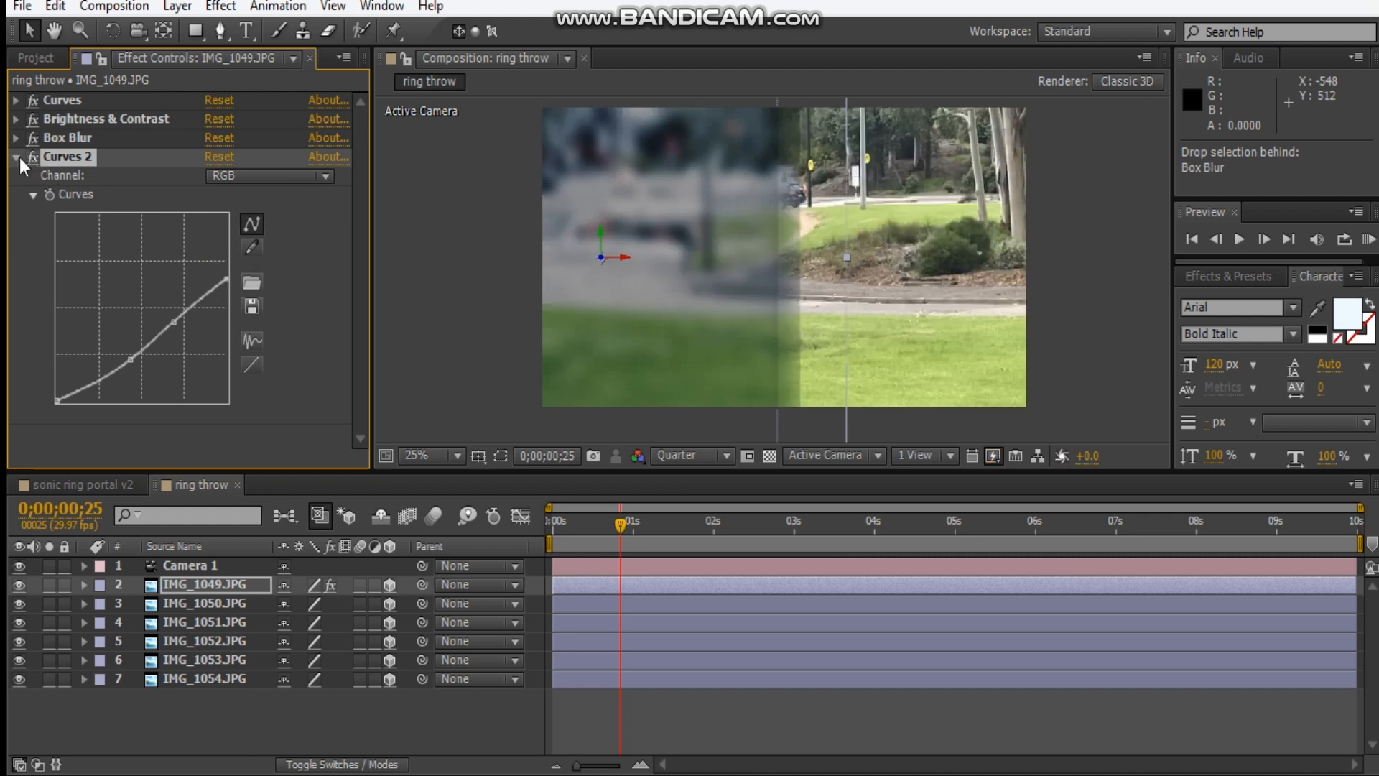
- Copy Box Blur and Curves 2 from IMG_1049 and paste them onto the IMG_1050 to IMG_1054 layers
{"action": "left_click", "coordinate": [17, 157]}
{"action": "left_click", "coordinate": [75, 141]}
{"action": "left_click", "coordinate": [88, 158], "text": "shift"}
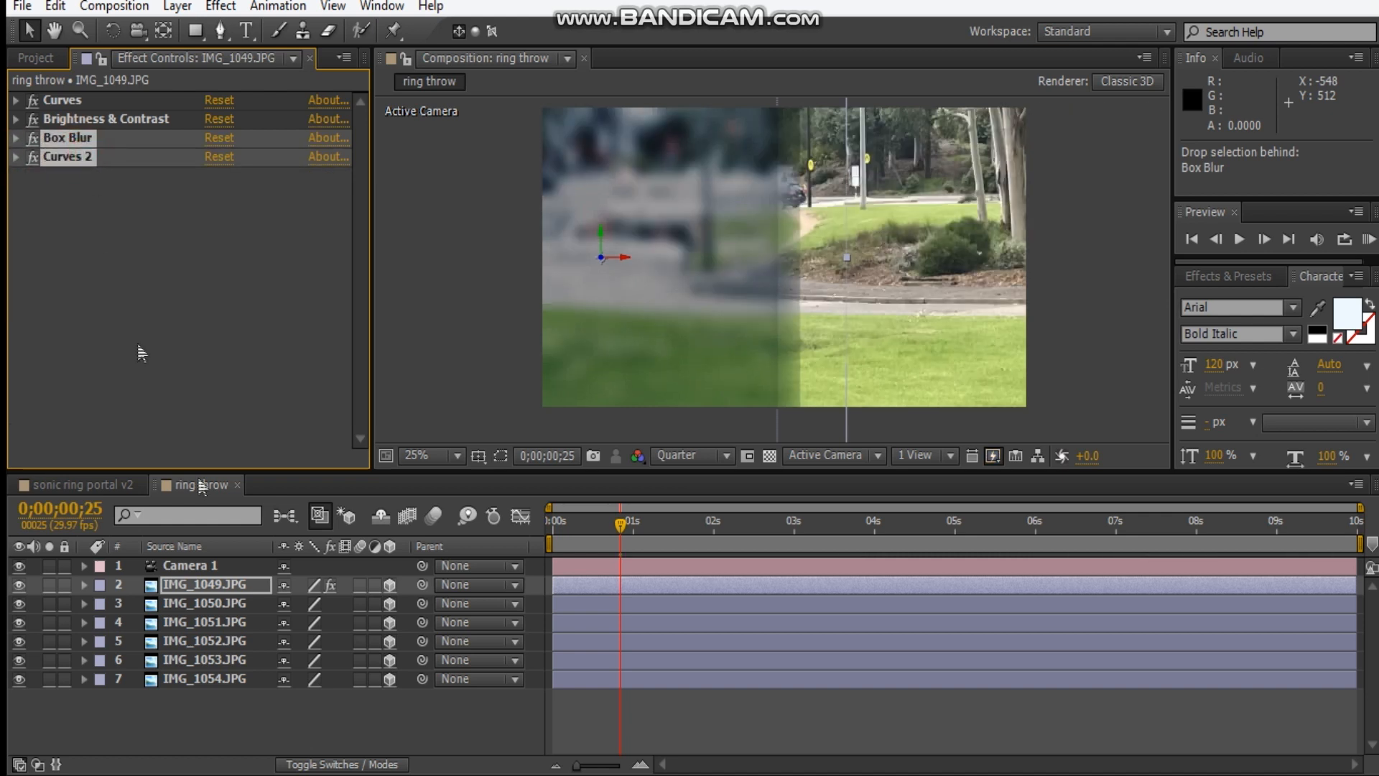
{"action": "left_click", "coordinate": [235, 612]}
{"action": "left_click", "coordinate": [229, 679], "text": "shift"}
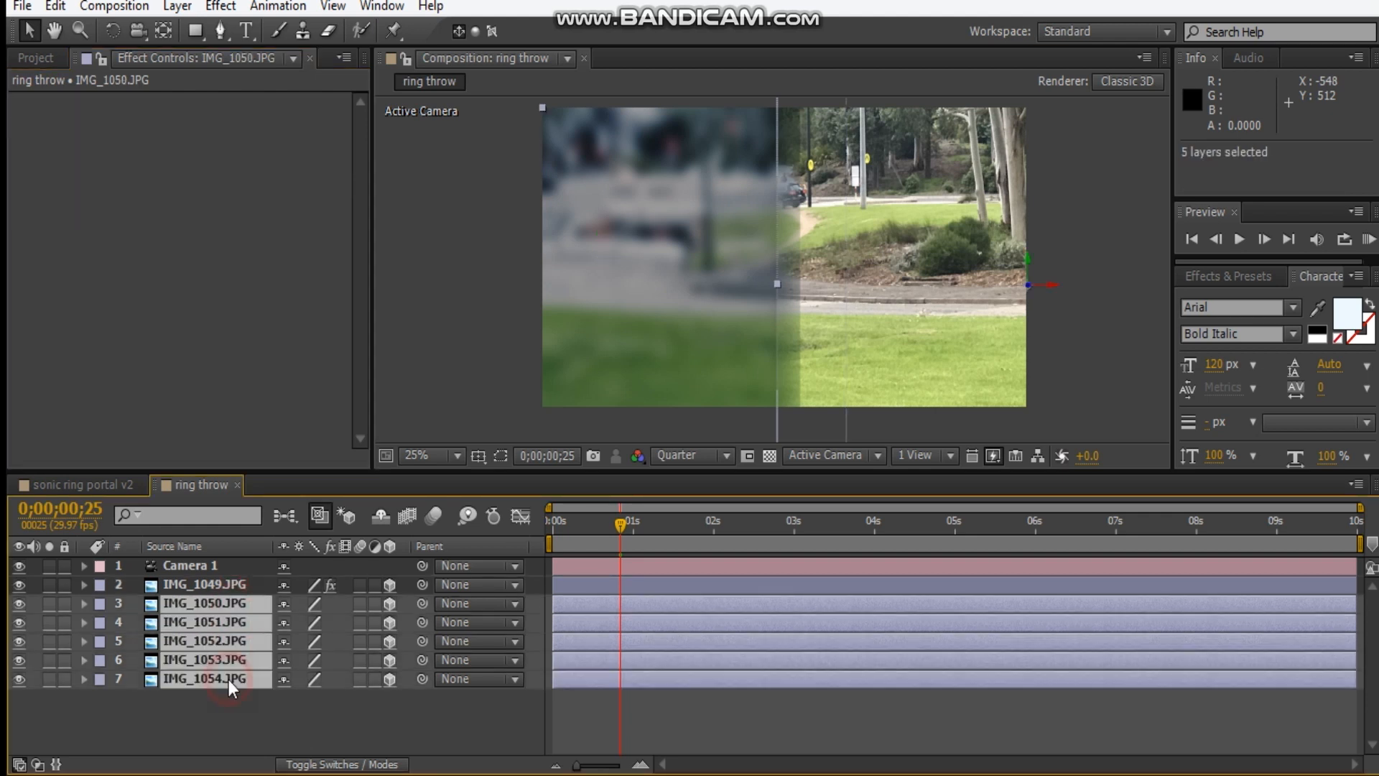
{"action": "key", "text": "ctrl+v"}
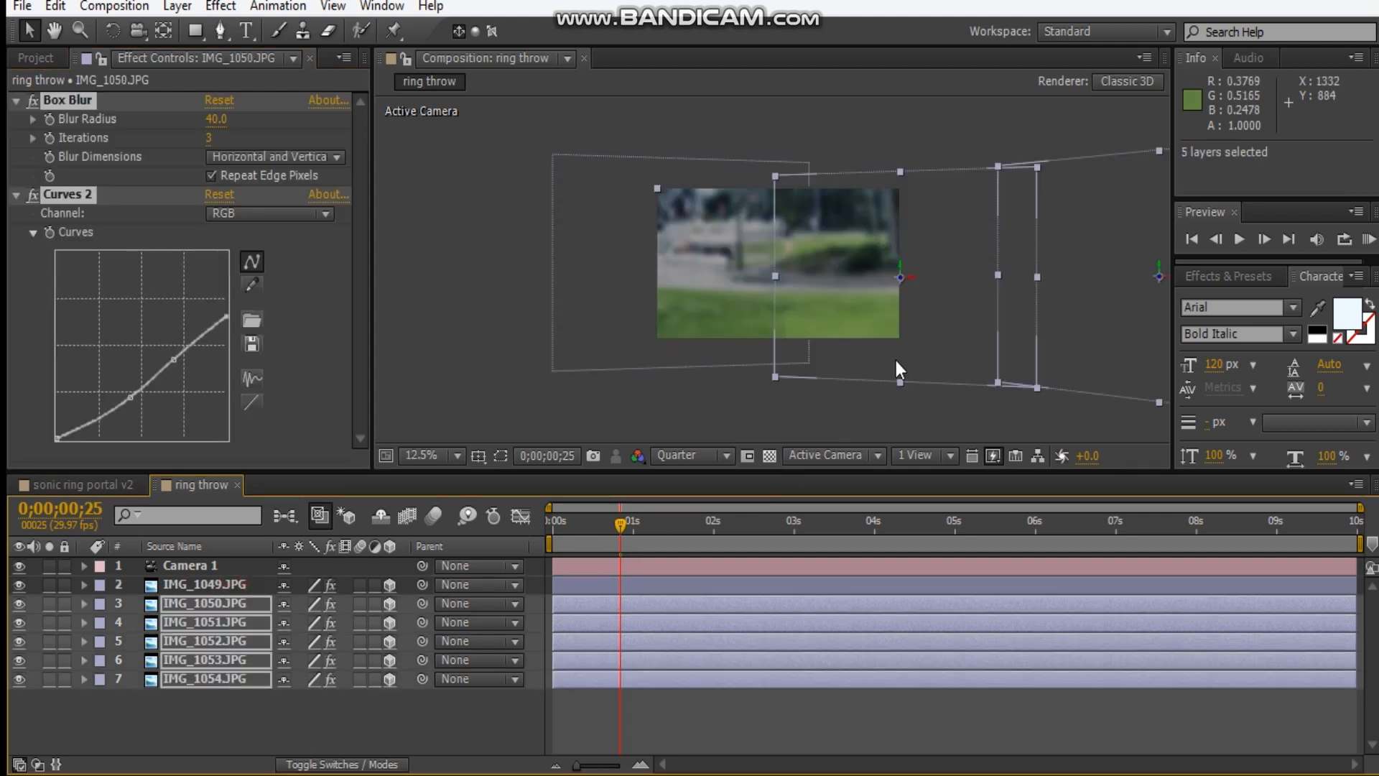
{"action": "left_click", "coordinate": [819, 416]}
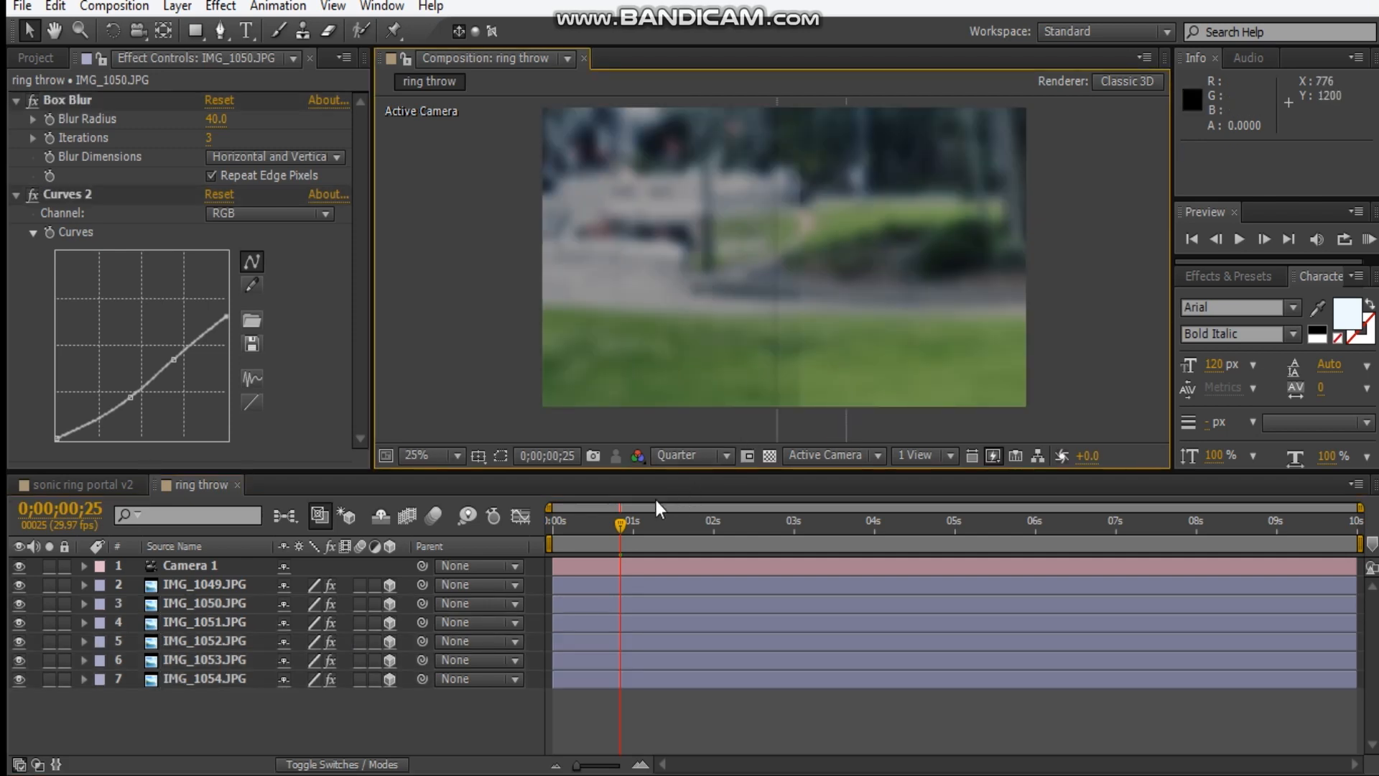
- Examine the blurred and darkened panorama for visible seams at different times along the camera animation
{"action": "left_click_drag", "start_coordinate": [647, 526], "coordinate": [848, 525]}
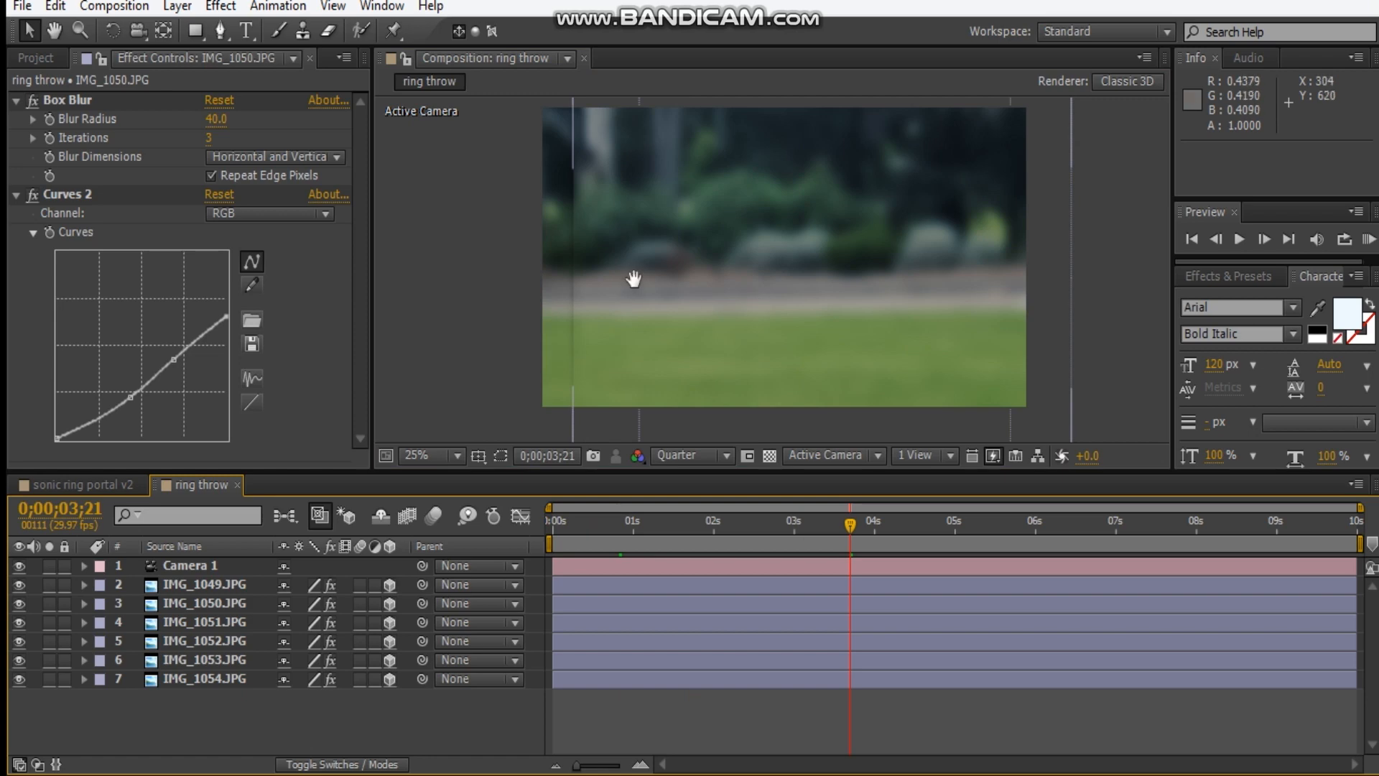
{"action": "left_click_drag", "start_coordinate": [634, 280], "coordinate": [787, 276]}
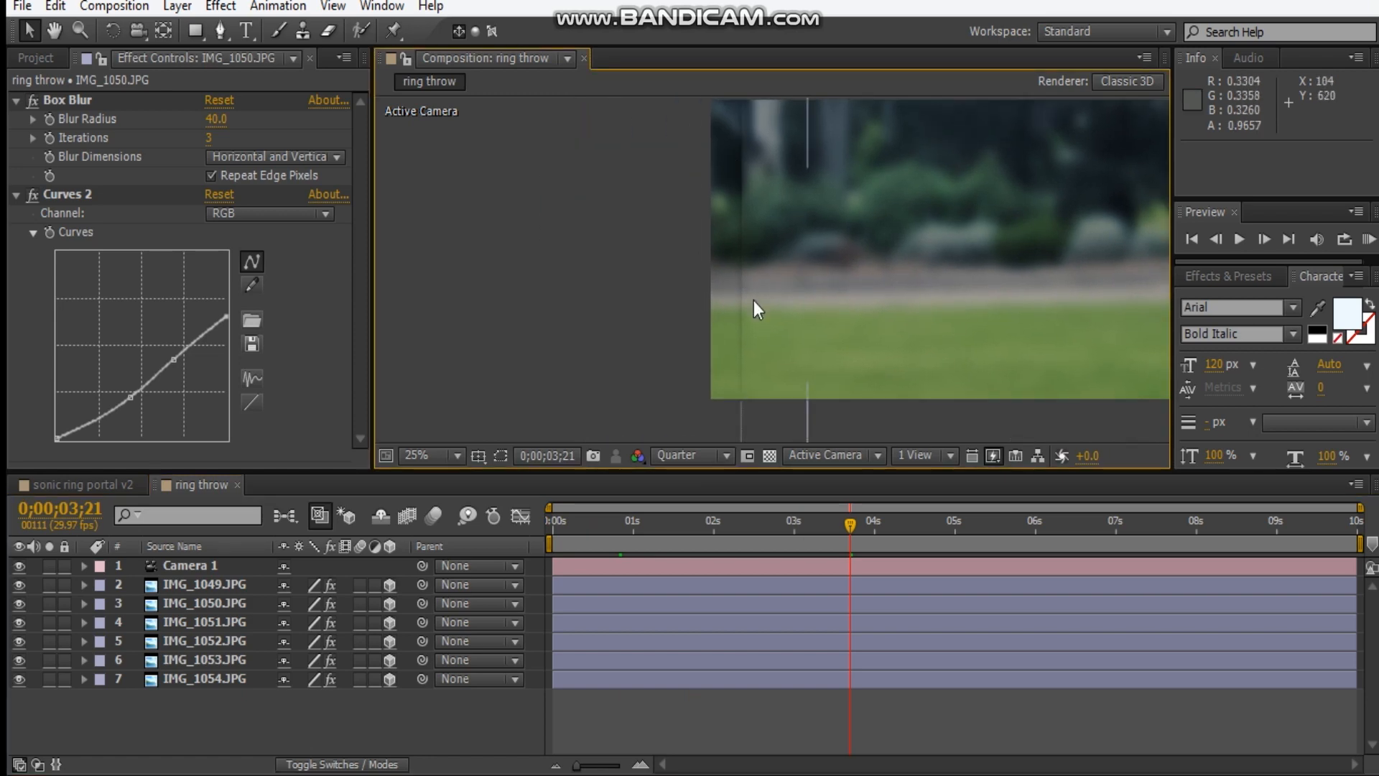
{"action": "left_click_drag", "start_coordinate": [833, 528], "coordinate": [806, 527]}
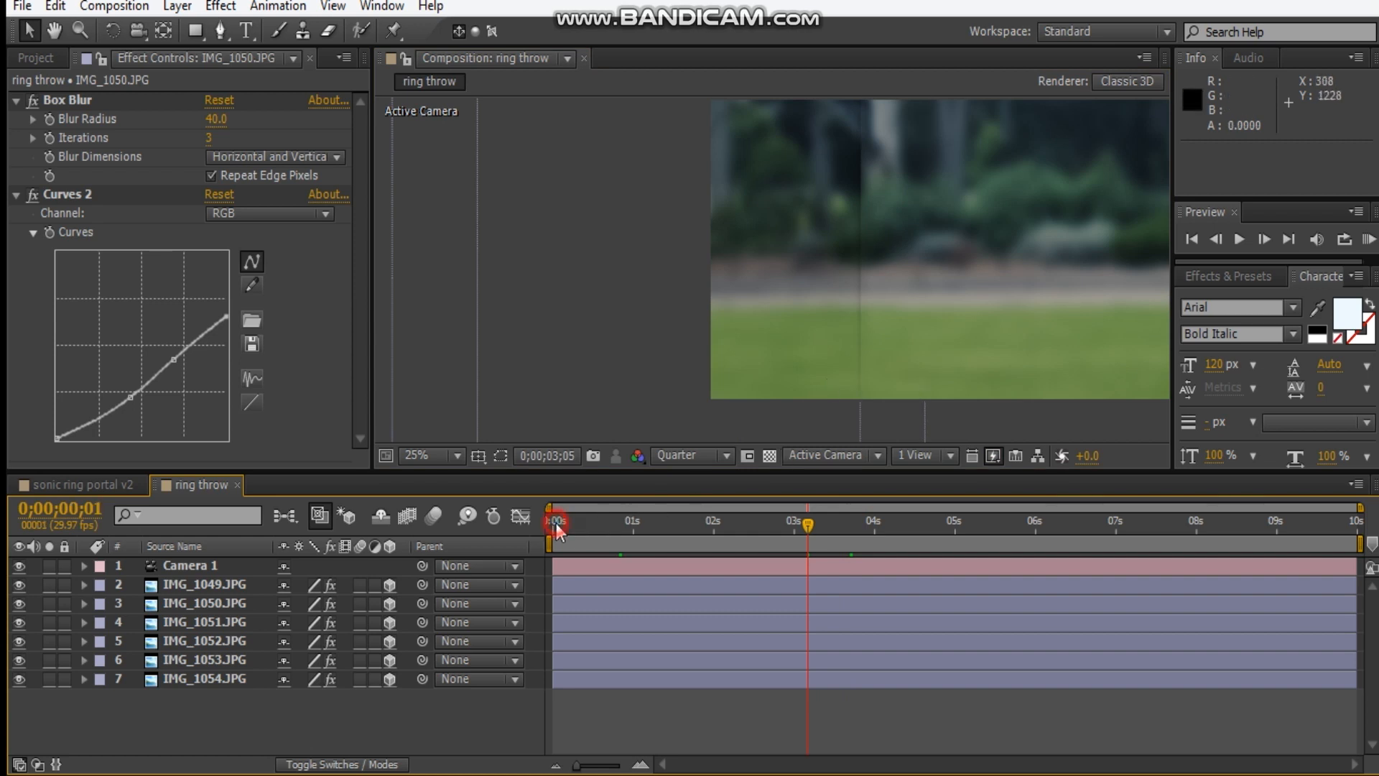
{"action": "left_click_drag", "start_coordinate": [555, 525], "coordinate": [550, 523]}
{"action": "left_click", "coordinate": [440, 454]}
{"action": "left_click", "coordinate": [488, 54]}
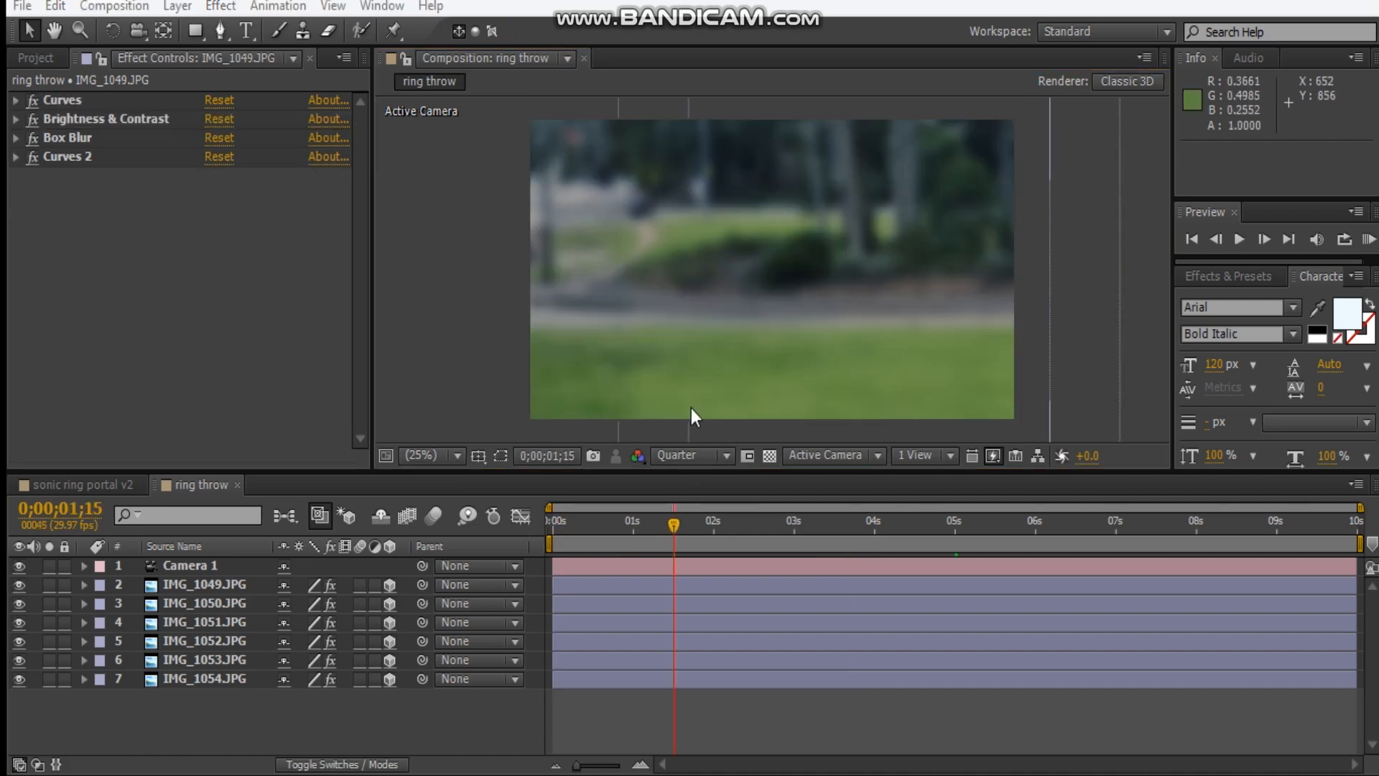
{"action": "left_click_drag", "start_coordinate": [792, 535], "coordinate": [1194, 535]}
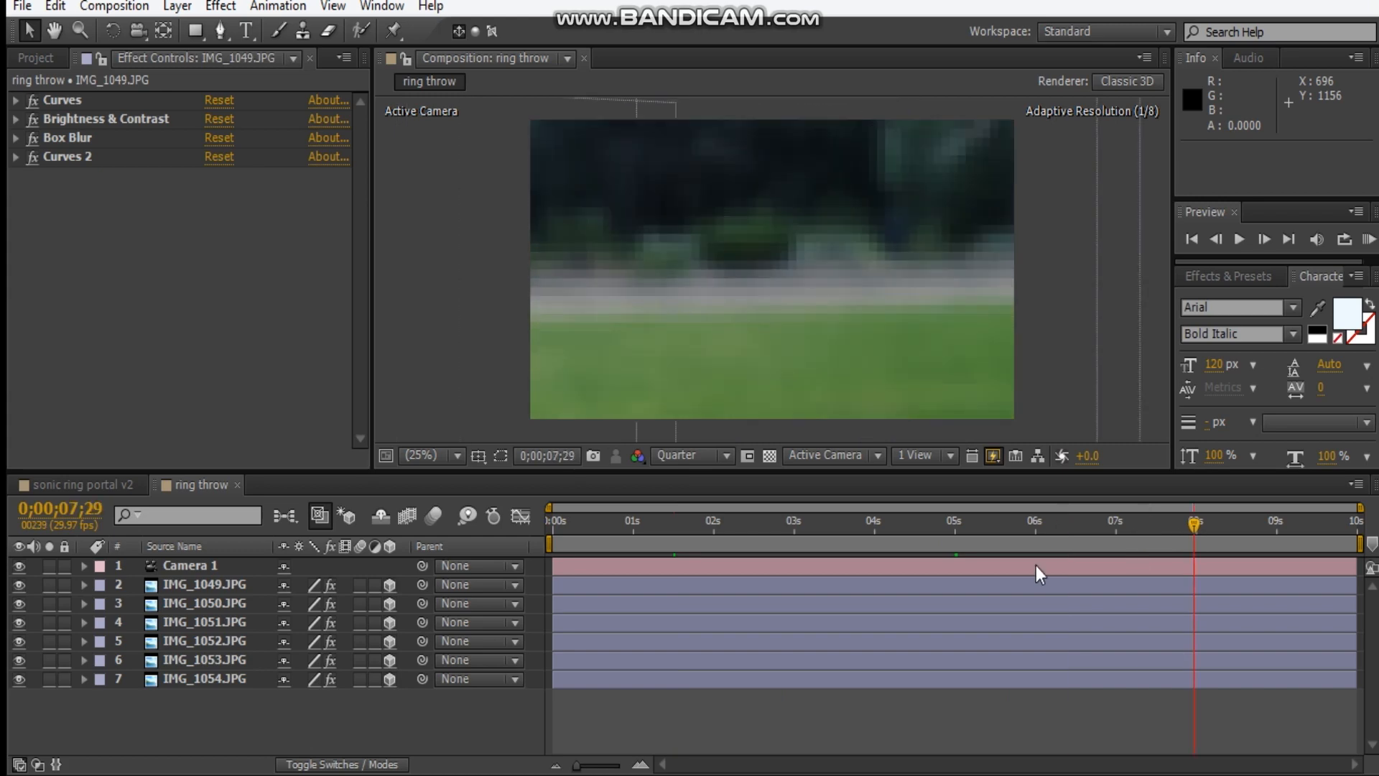
{"action": "left_click_drag", "start_coordinate": [1035, 566], "coordinate": [561, 587]}
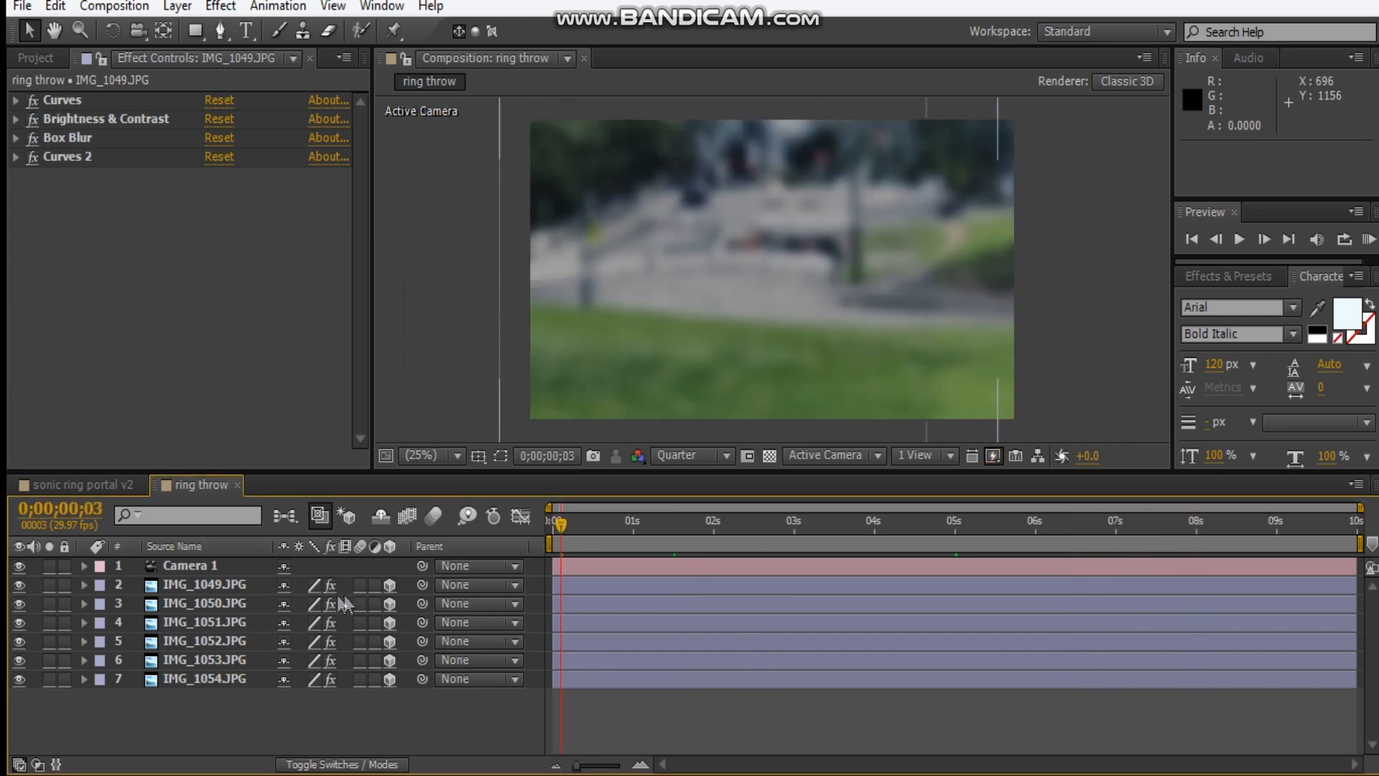
- Mark the IMG_1049 to IMG_1054 layers as shy and hide shy layers in the timeline
{"action": "left_click", "coordinate": [214, 588]}
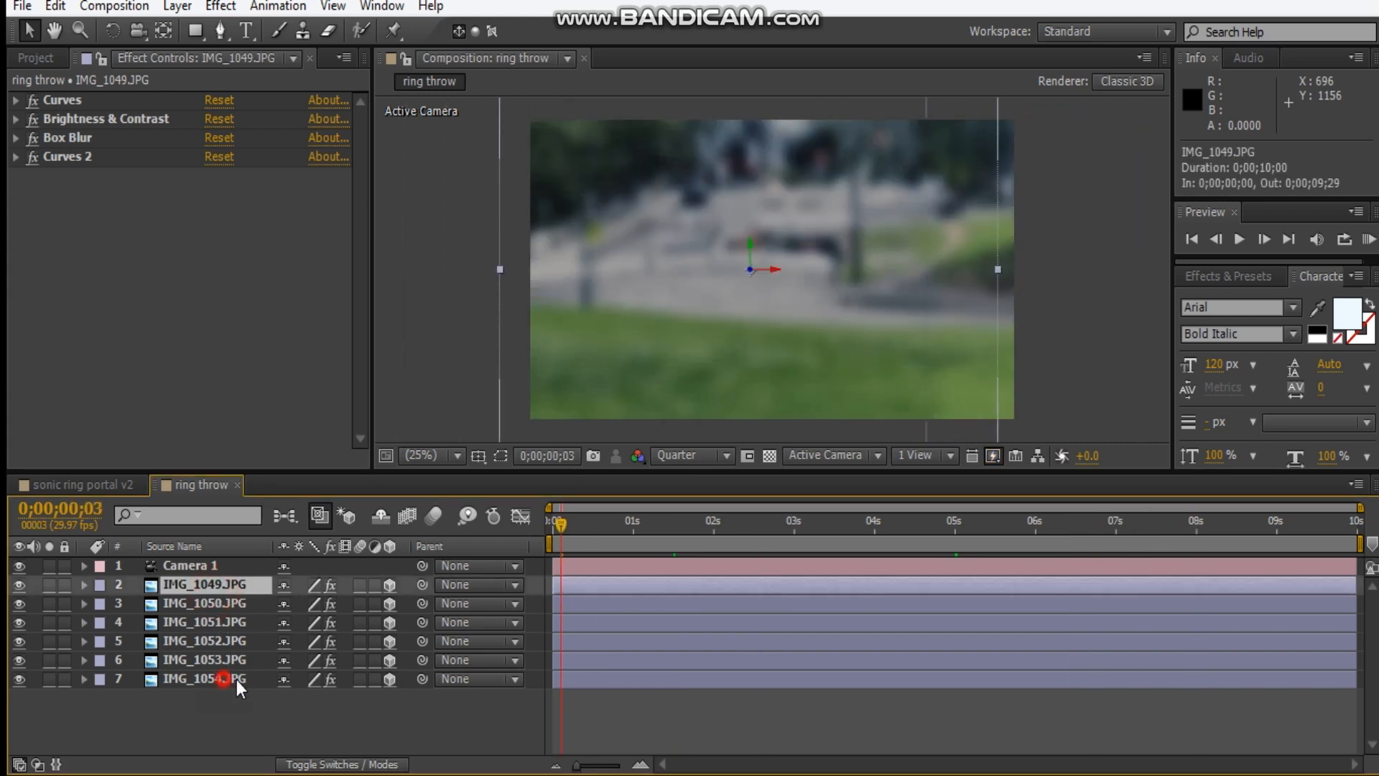
{"action": "left_click", "coordinate": [227, 681], "text": "shift"}
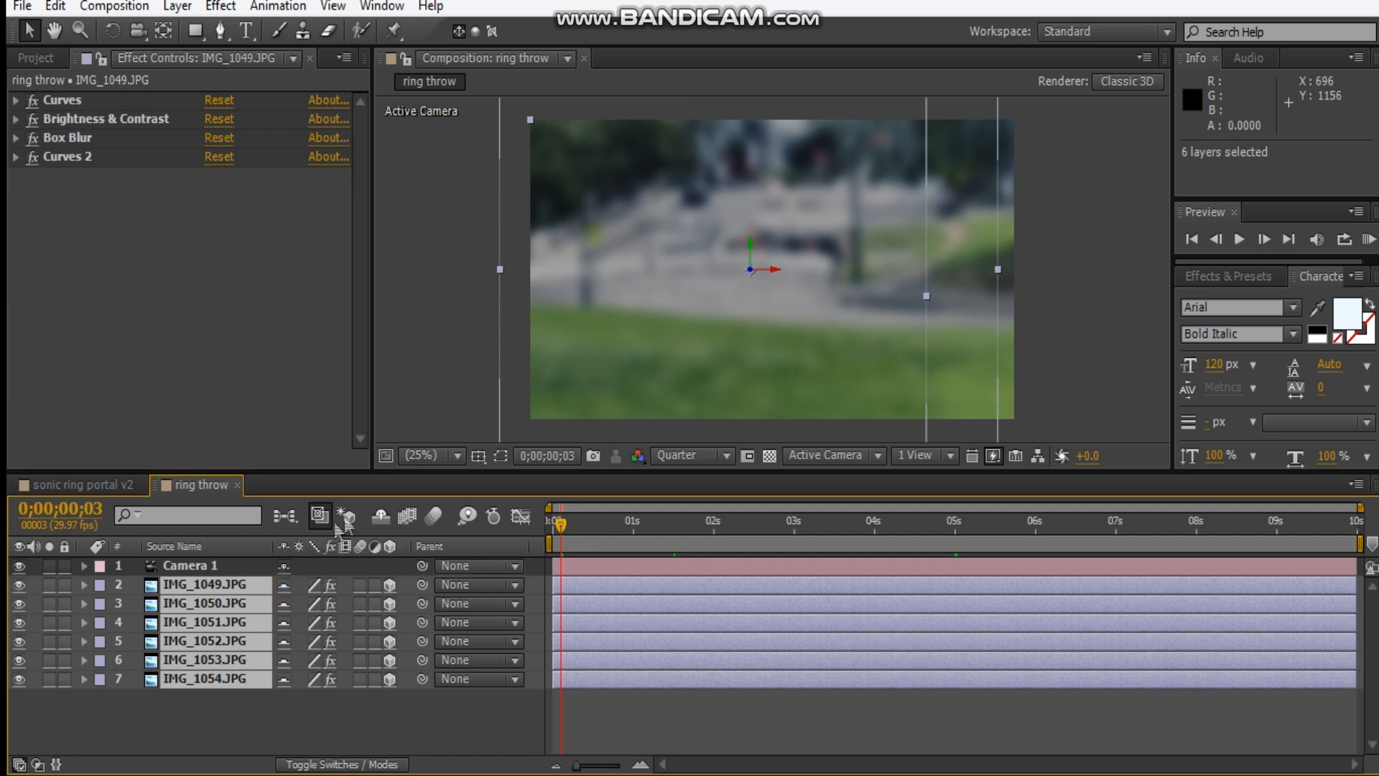
{"action": "left_click", "coordinate": [380, 517]}
{"action": "left_click", "coordinate": [301, 670]}
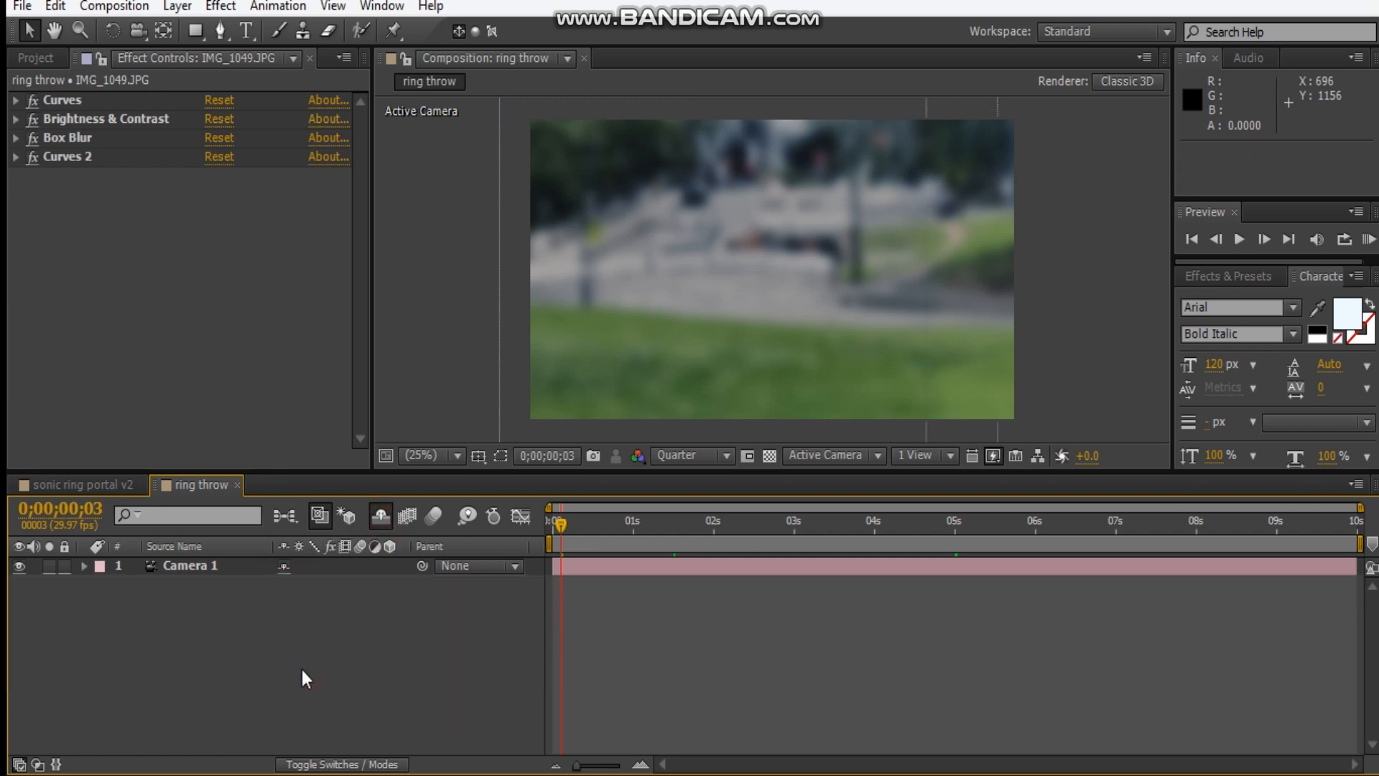
- Create a 1920 x 1080 px black solid named e3d and apply the Video Copilot Element effect to it
{"action": "key", "text": "ctrl+y"}
{"action": "type", "text": "e3d"}
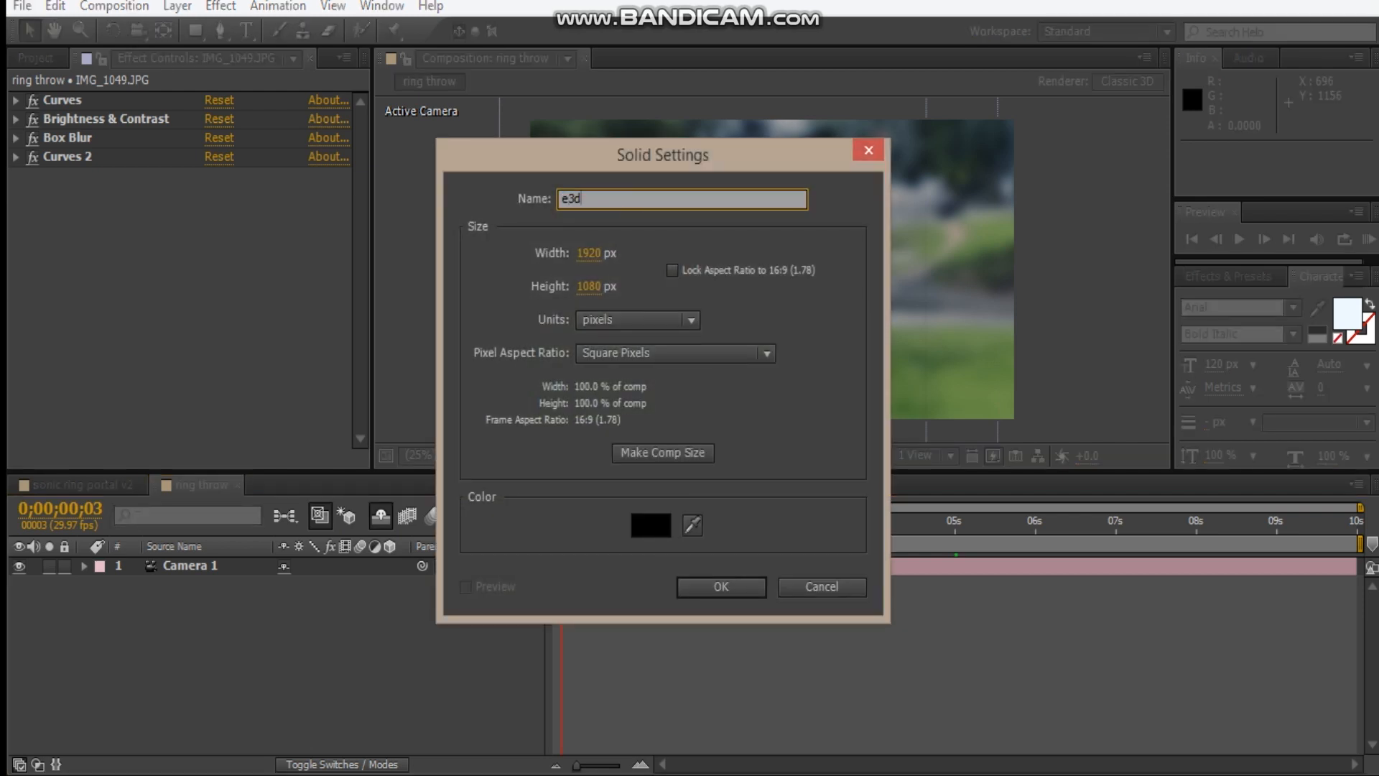
{"action": "key", "text": "Return"}
{"action": "right_click", "coordinate": [128, 223]}
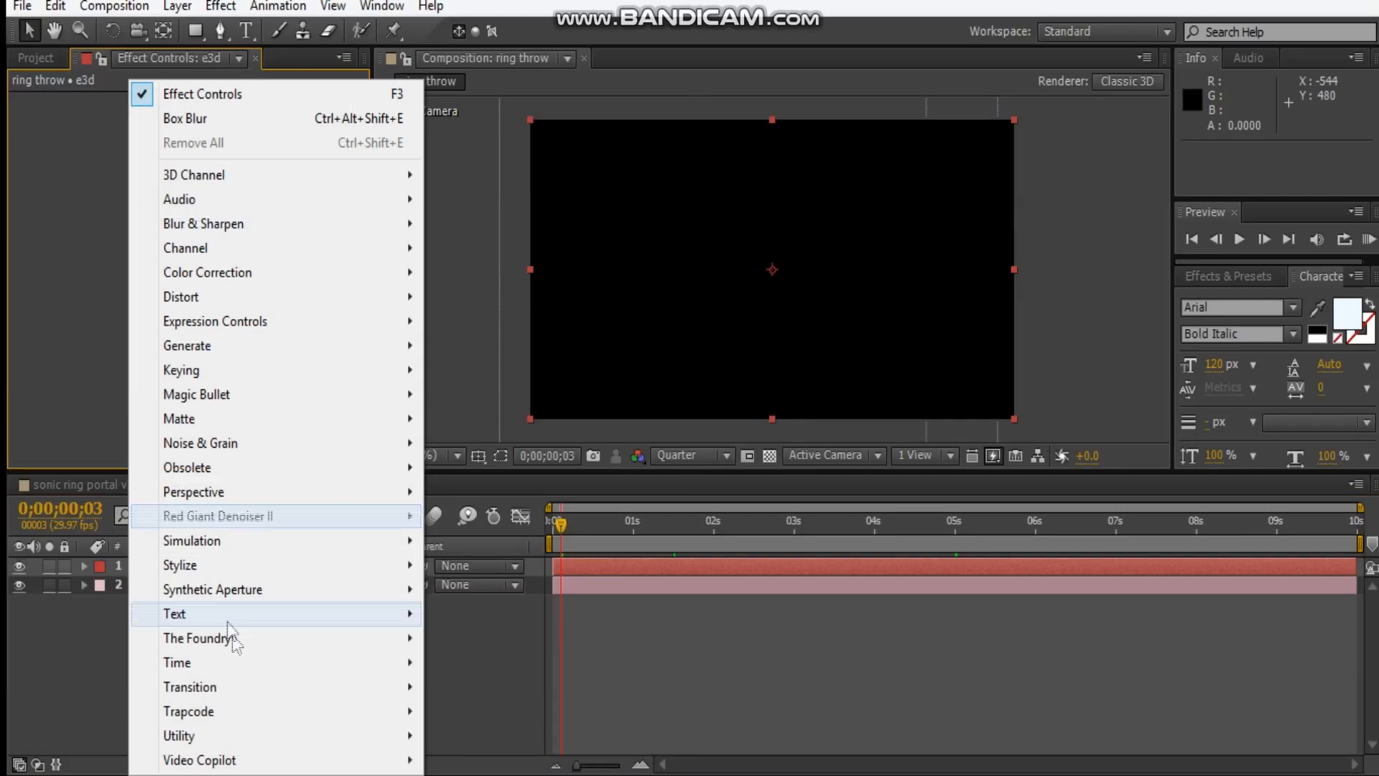
{"action": "mouse_move", "coordinate": [244, 759]}
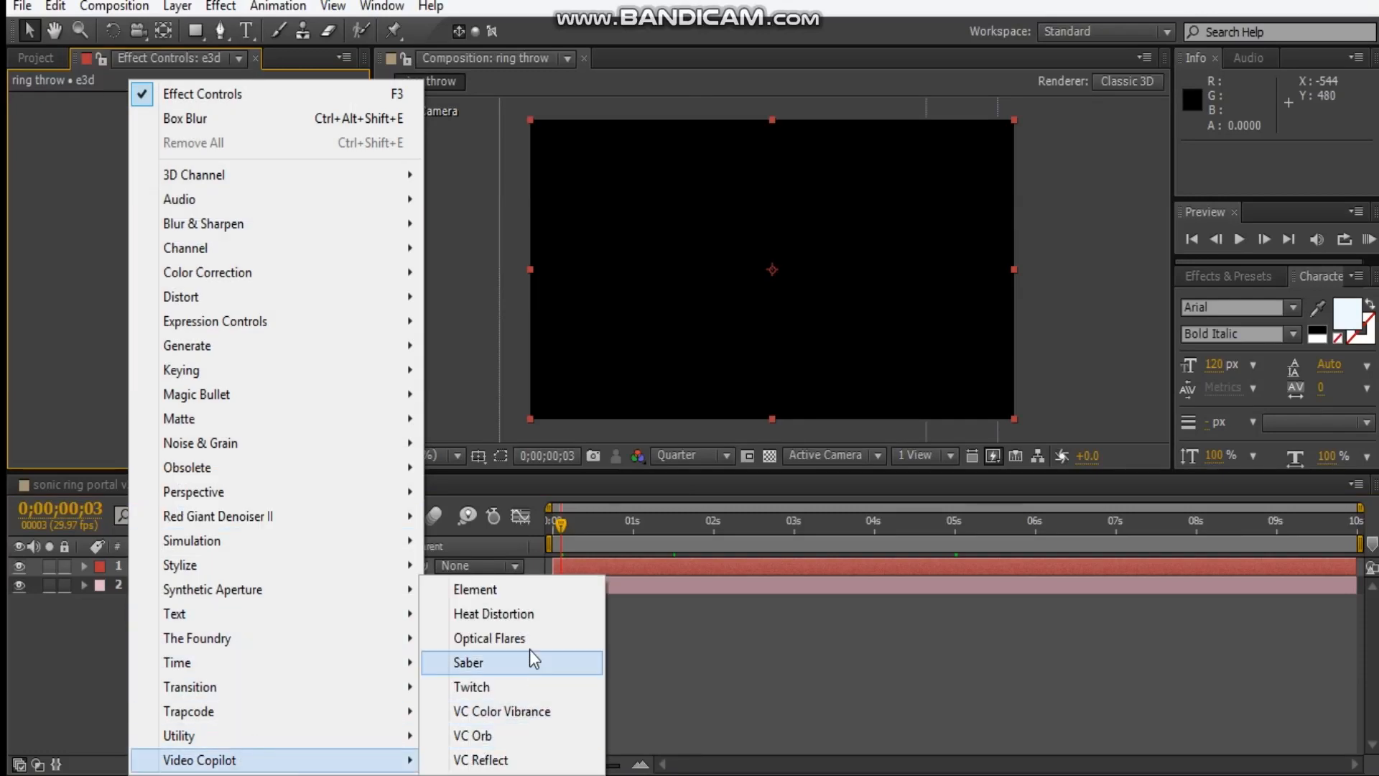
{"action": "left_click", "coordinate": [521, 593]}
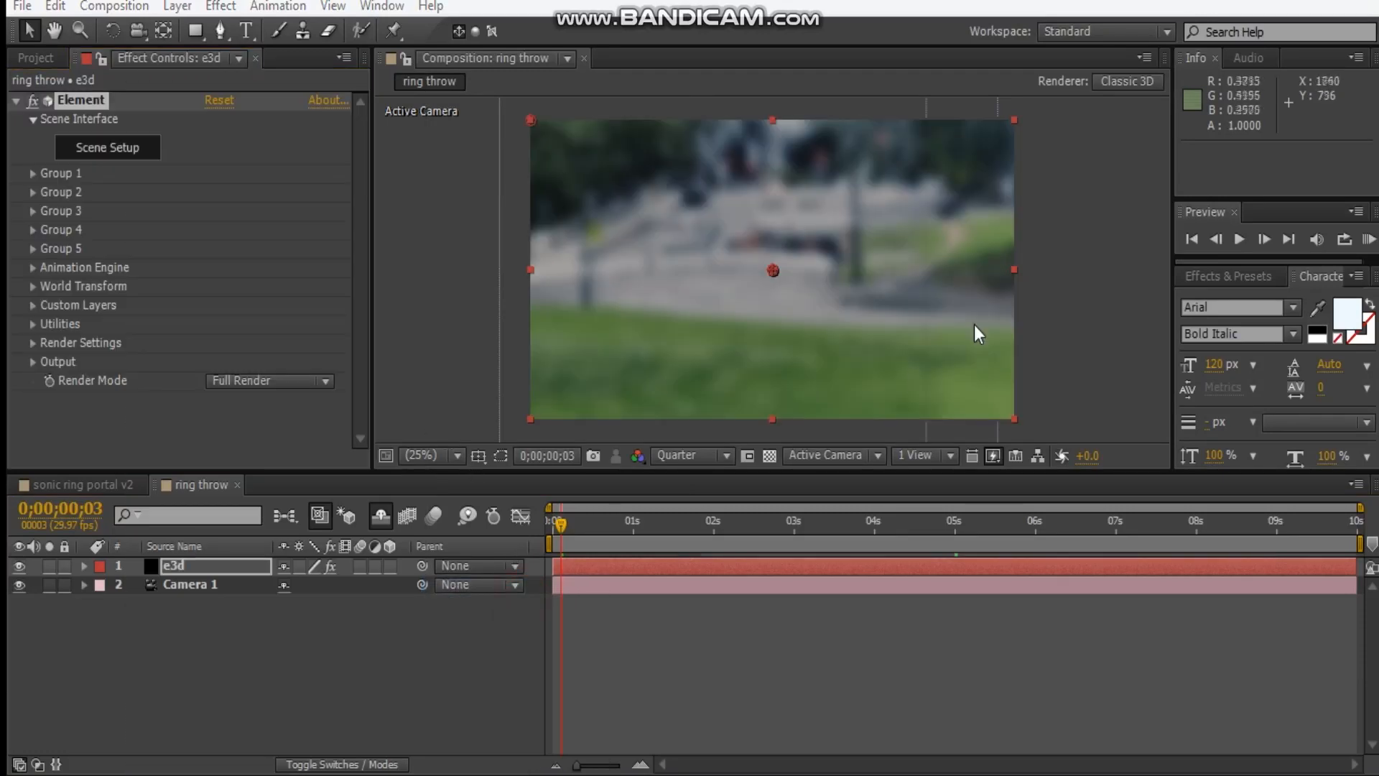
- Create a torus model in Element's Scene Setup
{"action": "left_click", "coordinate": [106, 152]}
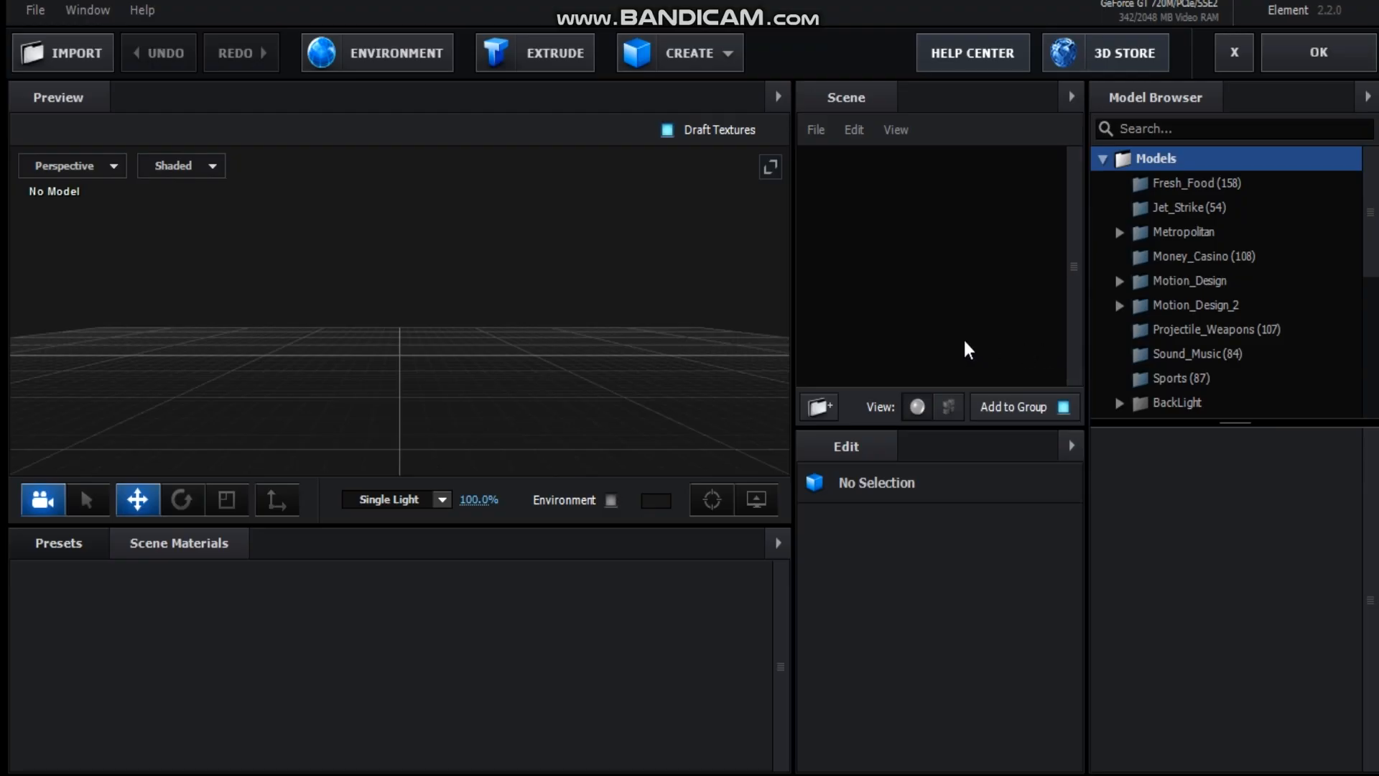
{"action": "left_click", "coordinate": [726, 53]}
{"action": "left_click", "coordinate": [843, 102]}
{"action": "left_click_drag", "start_coordinate": [514, 373], "coordinate": [437, 454]}
{"action": "left_click_drag", "start_coordinate": [628, 377], "coordinate": [631, 408]}
- Try Ring Radius 2 values of 0.8 and 0.7 on the torus, then settle on 0.65
{"action": "left_click", "coordinate": [976, 611]}
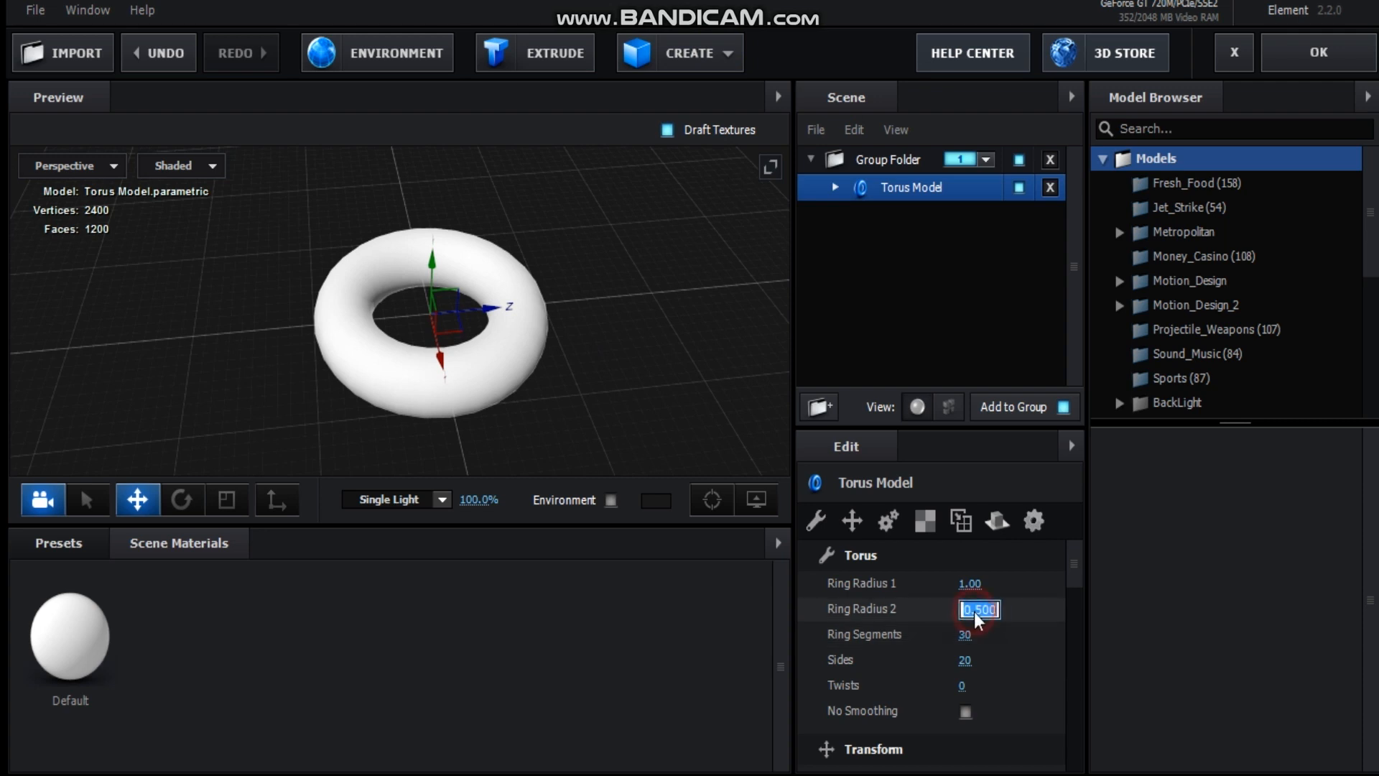
{"action": "type", "text": "."}
{"action": "type", "text": "8"}
{"action": "key", "text": "Return"}
{"action": "left_click", "coordinate": [971, 610]}
{"action": "type", "text": ".7"}
{"action": "key", "text": "Return"}
{"action": "left_click", "coordinate": [964, 611]}
{"action": "type", "text": ".65"}
{"action": "key", "text": "Return"}
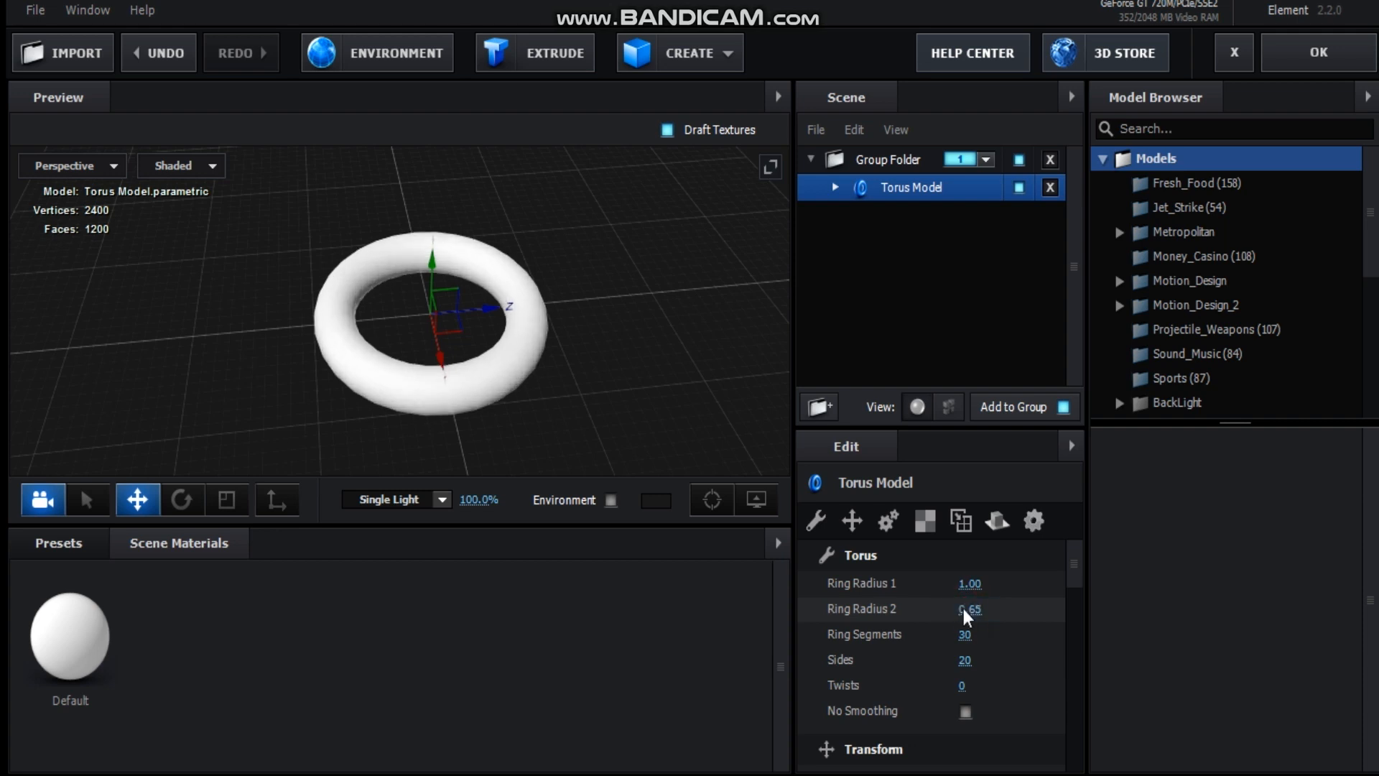
- Apply the metal_gold_dark material from the Pro_Shaders_2 Metal presets to the torus
{"action": "left_click_drag", "start_coordinate": [477, 424], "coordinate": [459, 400]}
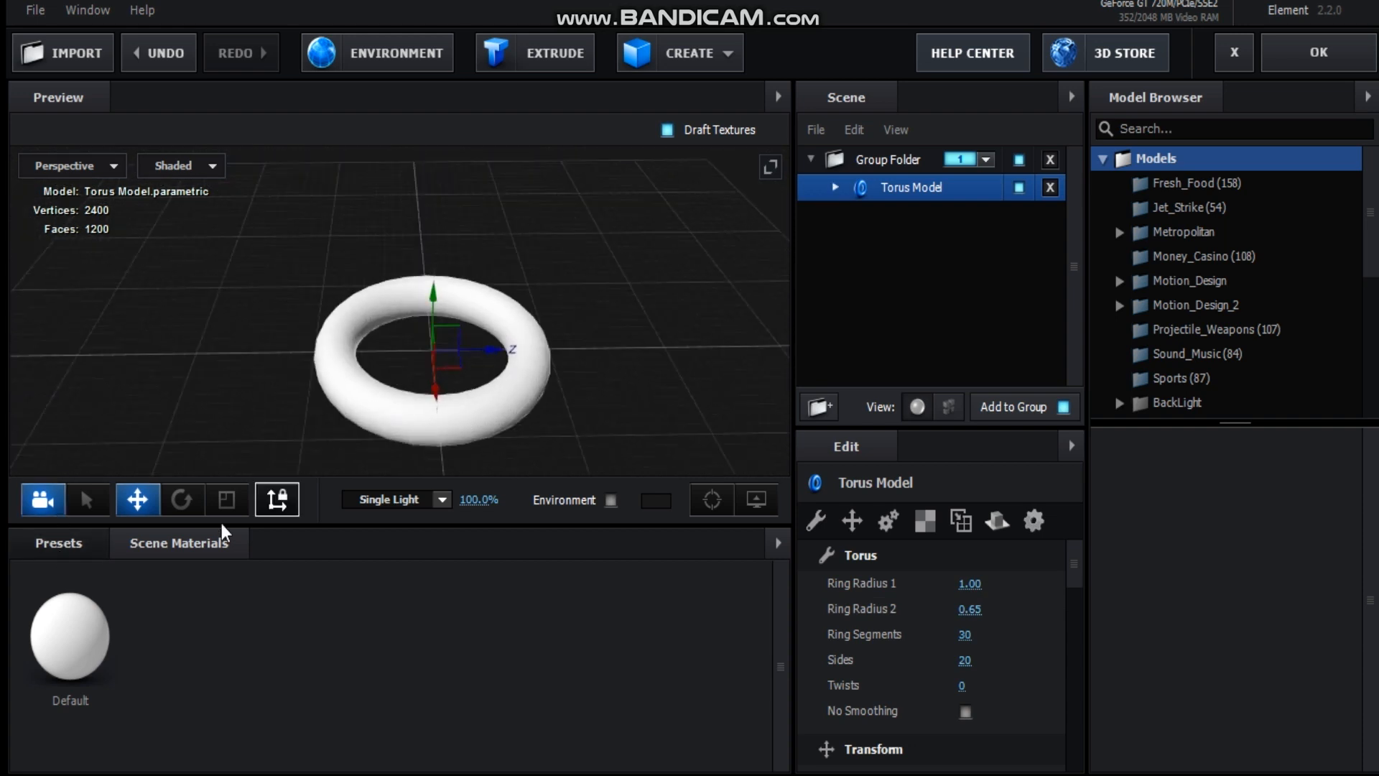
{"action": "left_click", "coordinate": [58, 542]}
{"action": "double_click", "coordinate": [81, 671]}
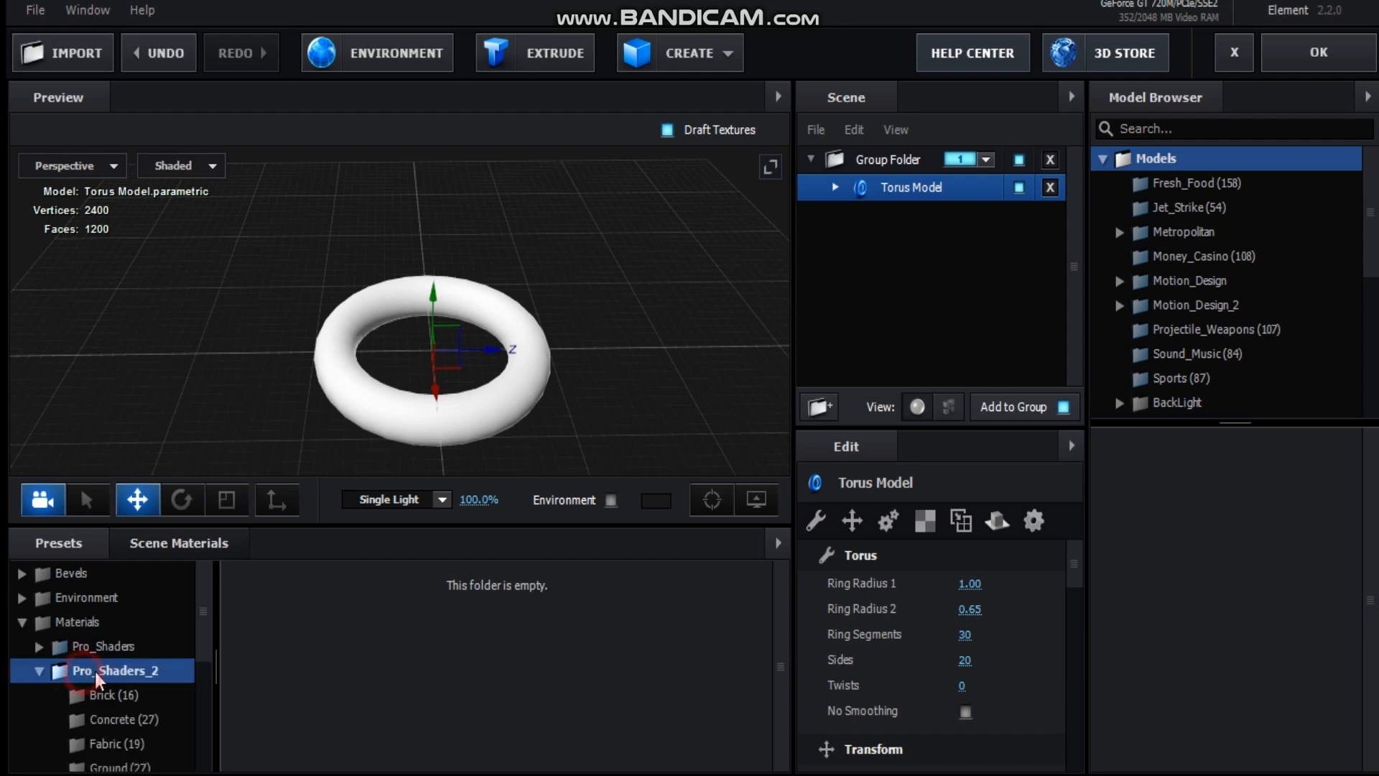
{"action": "scroll", "coordinate": [130, 704], "scroll_direction": "down", "scroll_amount": 3}
{"action": "left_click", "coordinate": [115, 637]}
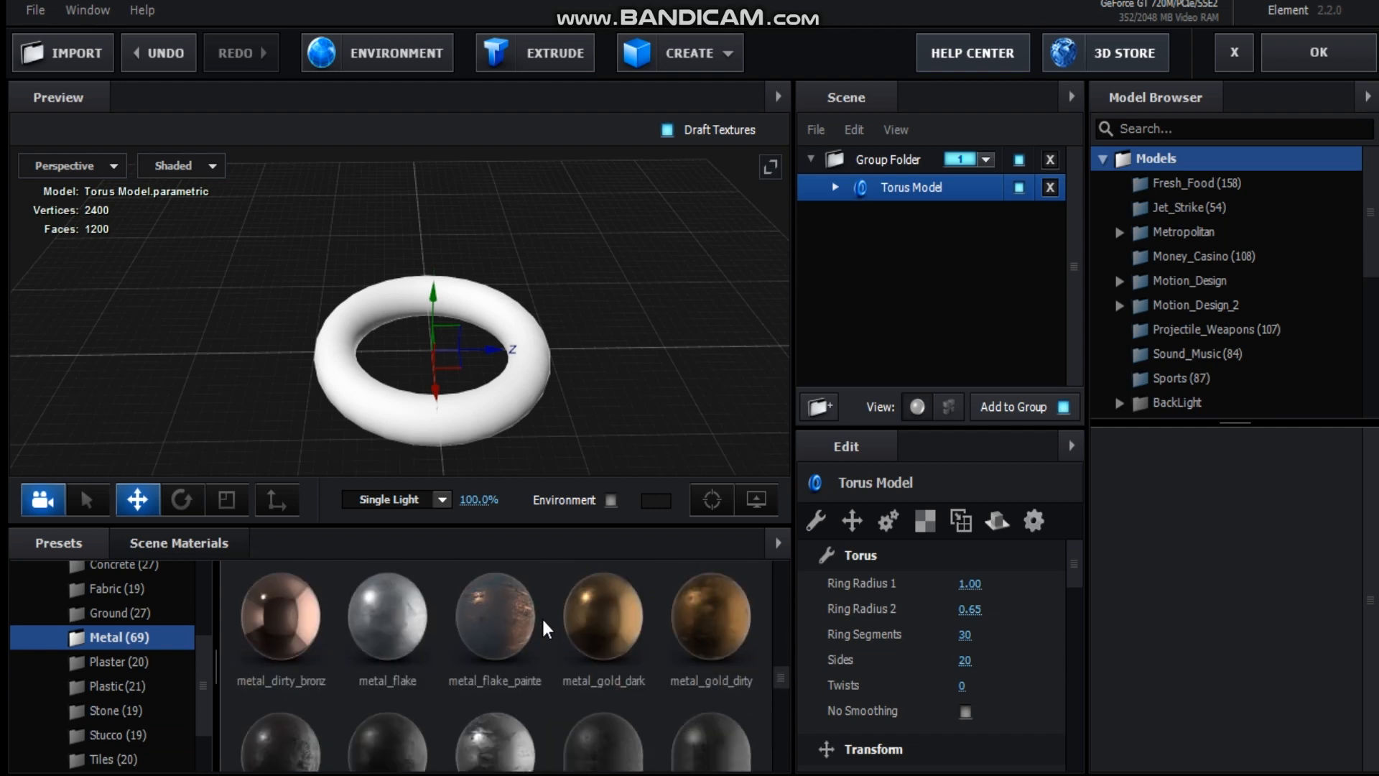
{"action": "left_click_drag", "start_coordinate": [594, 616], "coordinate": [473, 429]}
- Set the Glossiness texture amount of the torus's metal_gold_dark material to 25%
{"action": "left_click_drag", "start_coordinate": [212, 381], "coordinate": [310, 332]}
{"action": "left_click", "coordinate": [837, 188]}
{"action": "left_click", "coordinate": [926, 215]}
{"action": "left_click", "coordinate": [1043, 676]}
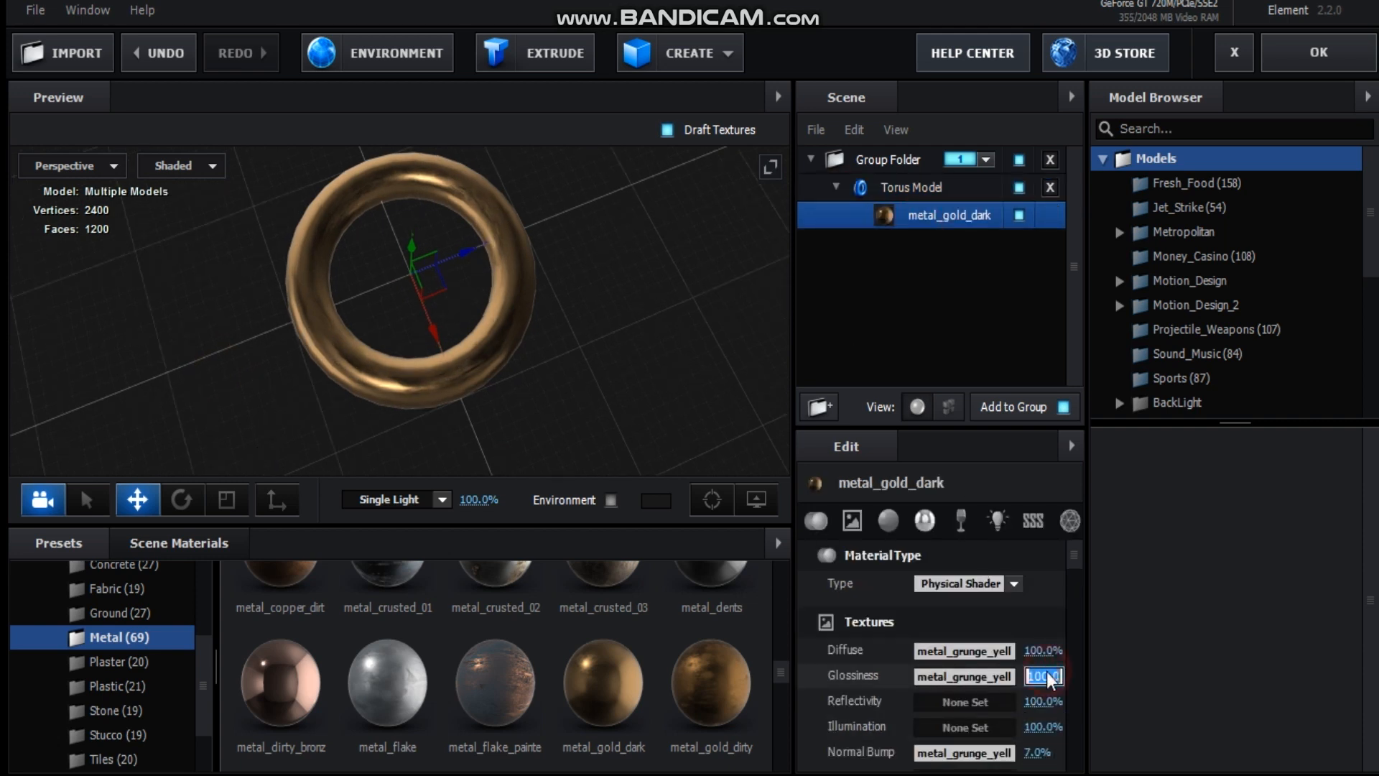
{"action": "type", "text": "25"}
{"action": "key", "text": "Return"}
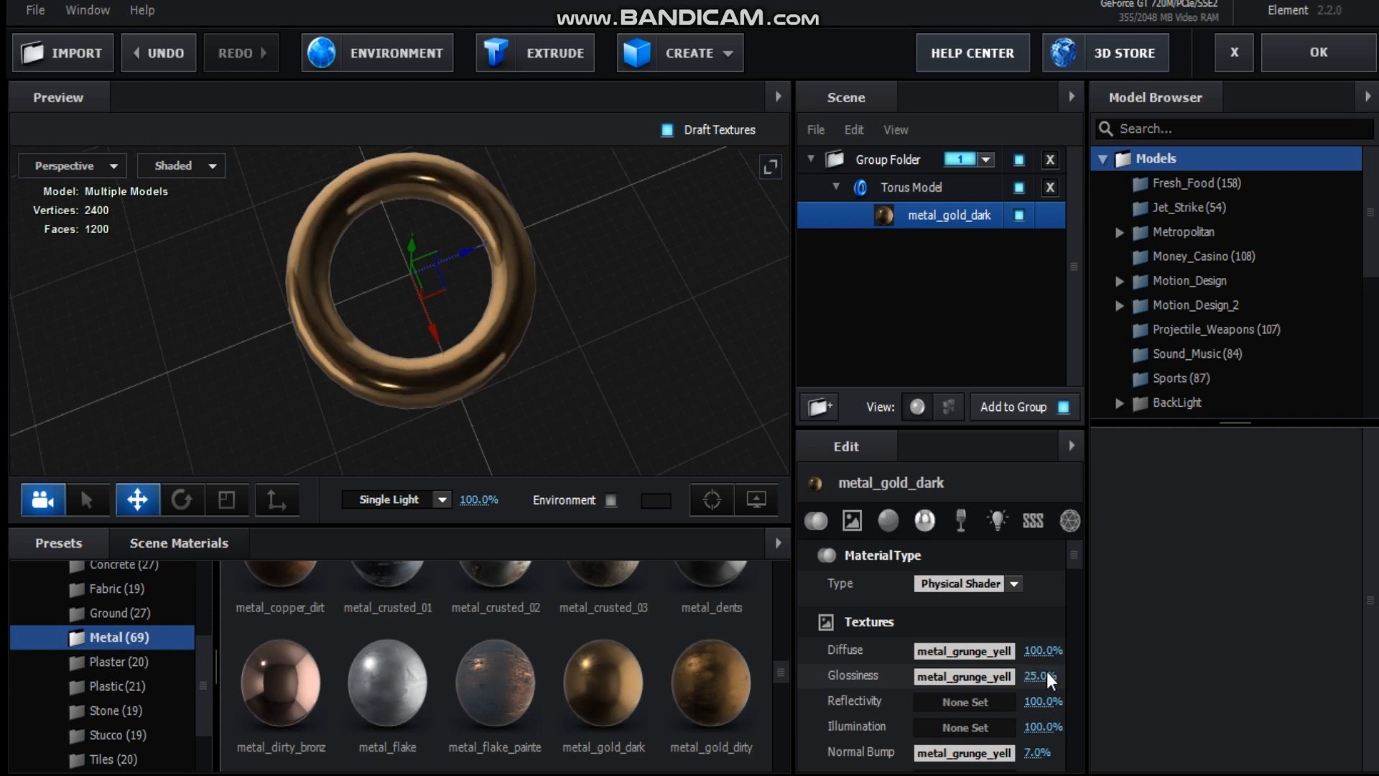
- Load an environment map from the BackLight_2K presets so the gold ring reflects it
{"action": "scroll", "coordinate": [108, 647], "scroll_direction": "up", "scroll_amount": 3}
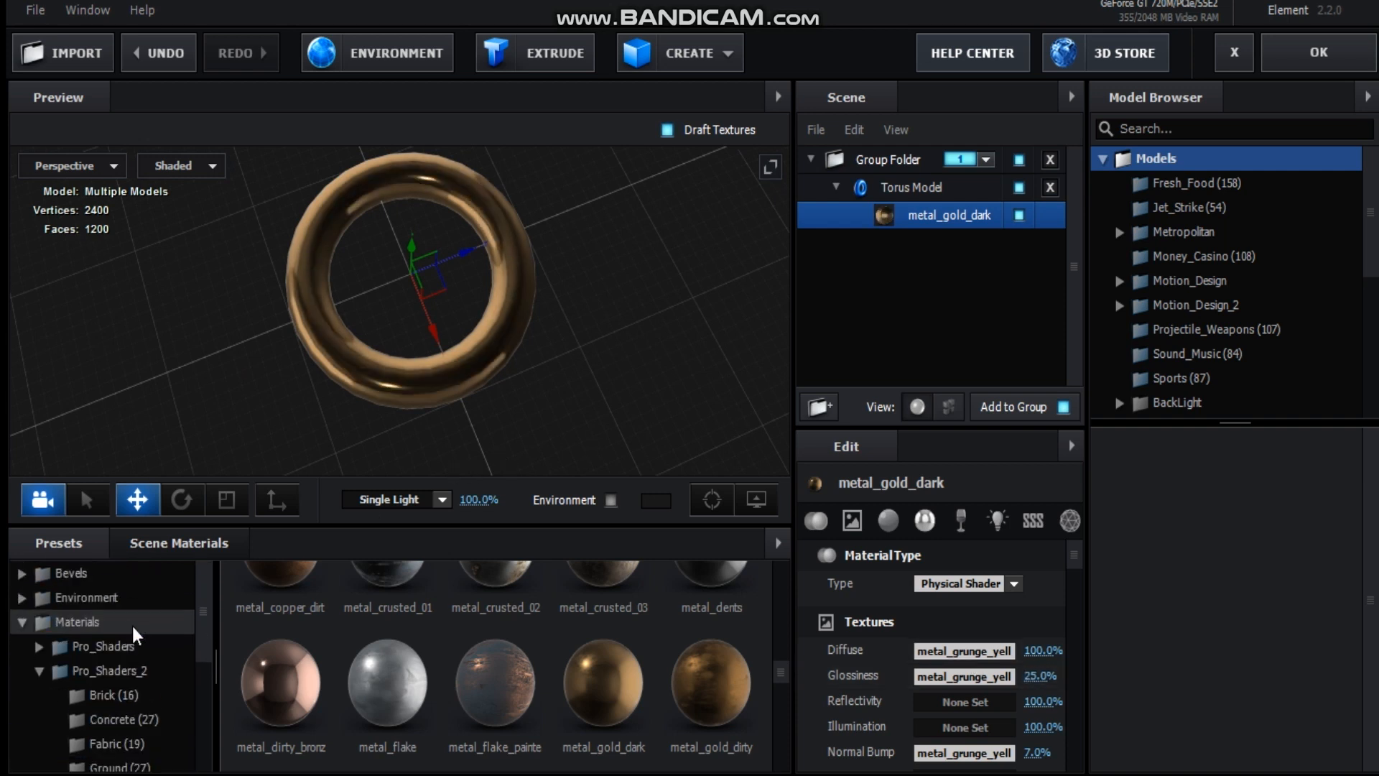
{"action": "left_click", "coordinate": [50, 606]}
{"action": "left_click", "coordinate": [137, 622]}
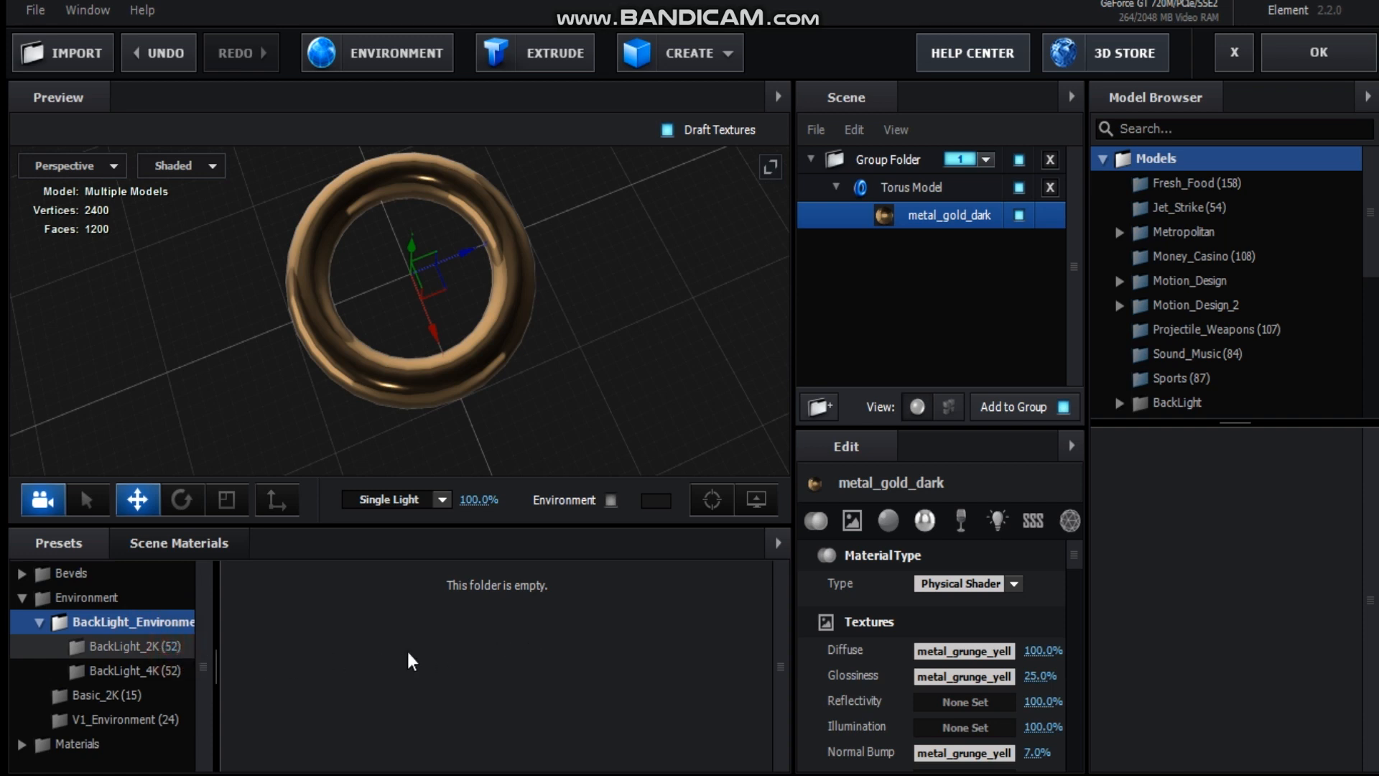
{"action": "key", "text": "Down"}
{"action": "scroll", "coordinate": [503, 635], "scroll_direction": "down", "scroll_amount": 2}
{"action": "scroll", "coordinate": [561, 638], "scroll_direction": "down", "scroll_amount": 1}
{"action": "left_click", "coordinate": [580, 609]}
{"action": "left_click", "coordinate": [711, 611]}
{"action": "scroll", "coordinate": [689, 625], "scroll_direction": "down", "scroll_amount": 2}
{"action": "left_click_drag", "start_coordinate": [530, 396], "coordinate": [535, 431]}
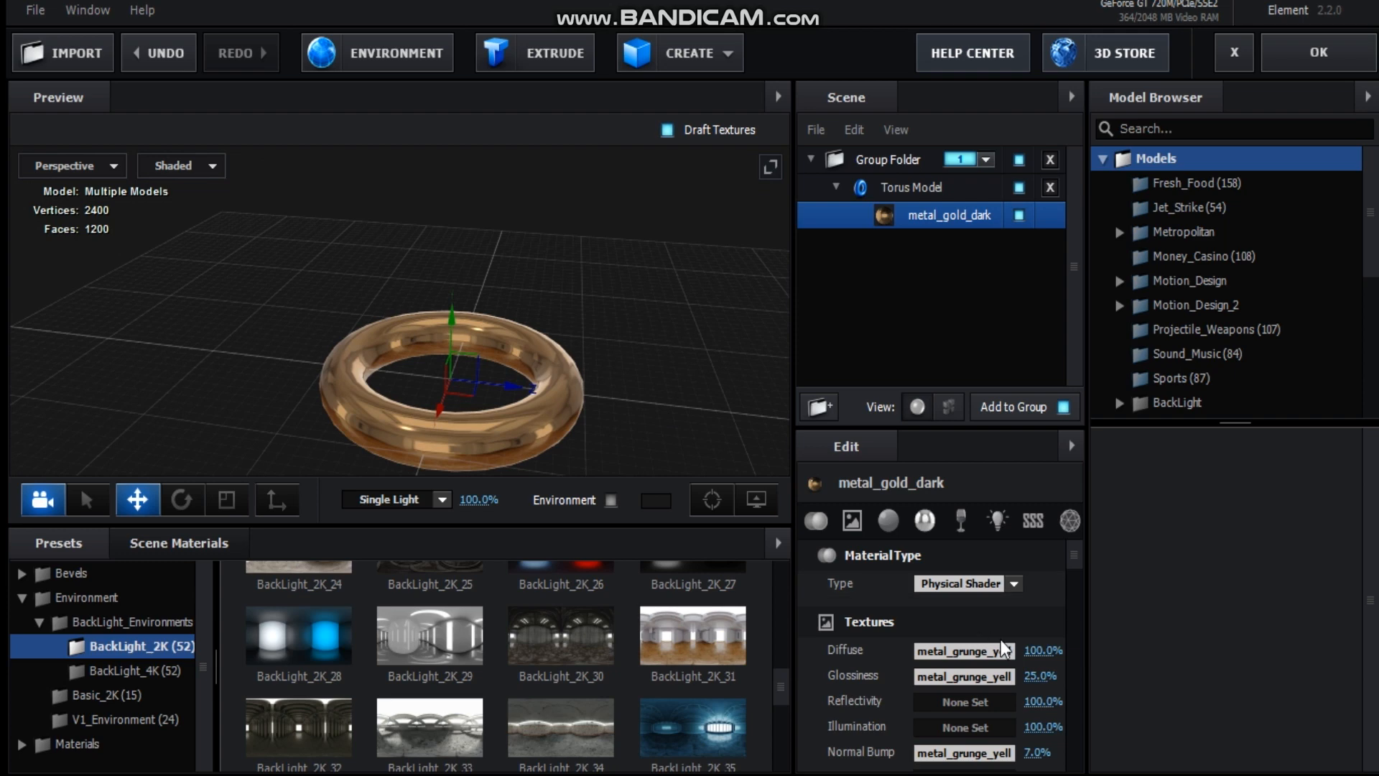
- Change the Reflectivity color of metal_gold_dark to the golden orange FFAD00
{"action": "scroll", "coordinate": [1004, 649], "scroll_direction": "down", "scroll_amount": 5}
{"action": "scroll", "coordinate": [905, 212], "scroll_direction": "down", "scroll_amount": 2}
{"action": "left_click", "coordinate": [974, 752]}
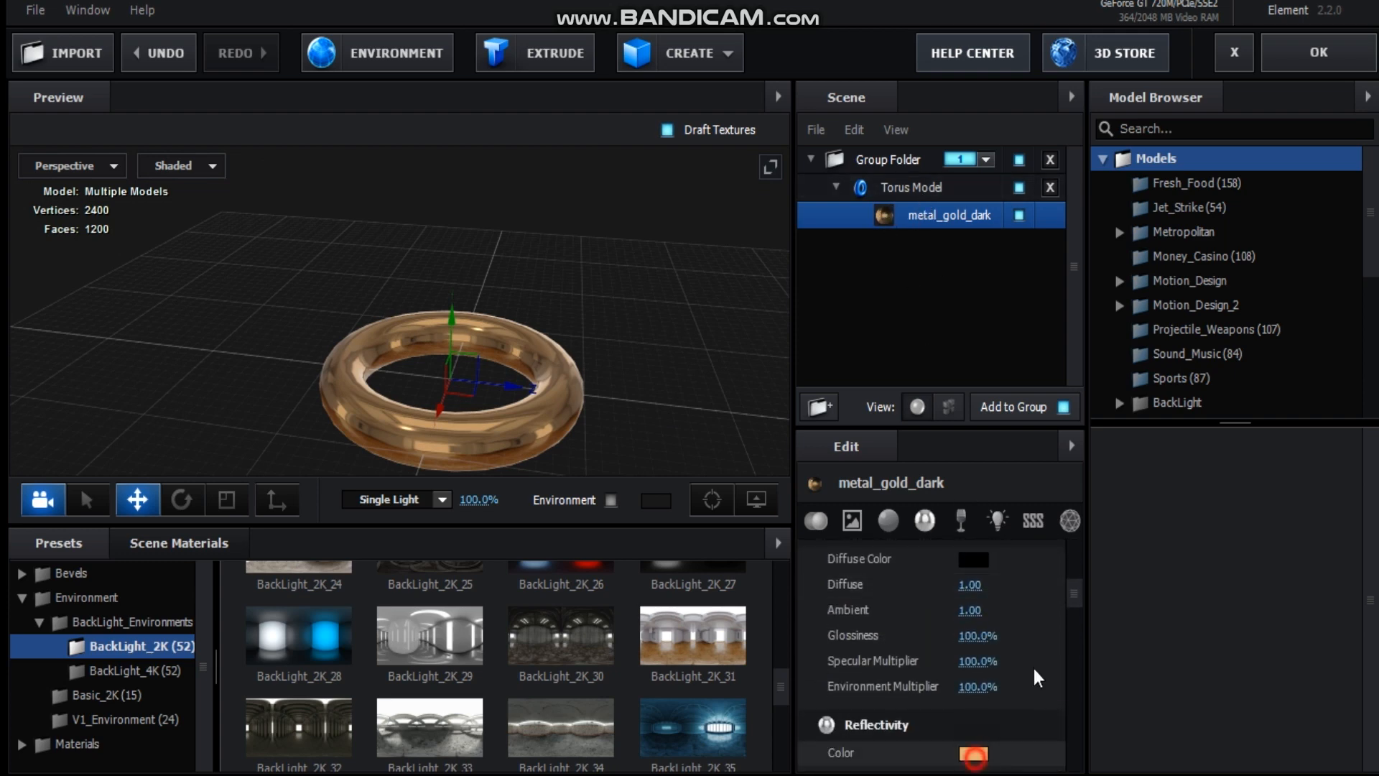
{"action": "left_click", "coordinate": [1005, 512]}
{"action": "left_click_drag", "start_coordinate": [1019, 507], "coordinate": [1032, 495]}
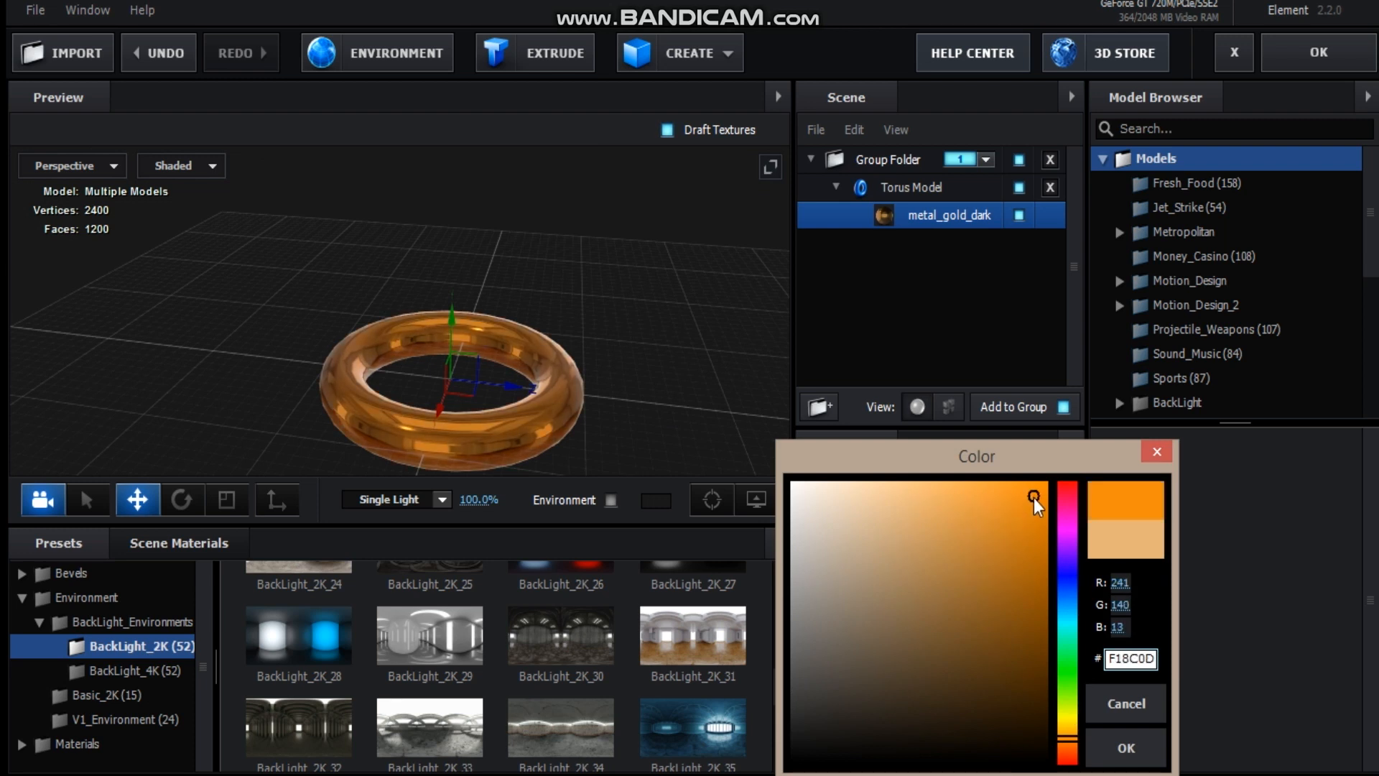
{"action": "left_click_drag", "start_coordinate": [1075, 738], "coordinate": [1075, 733]}
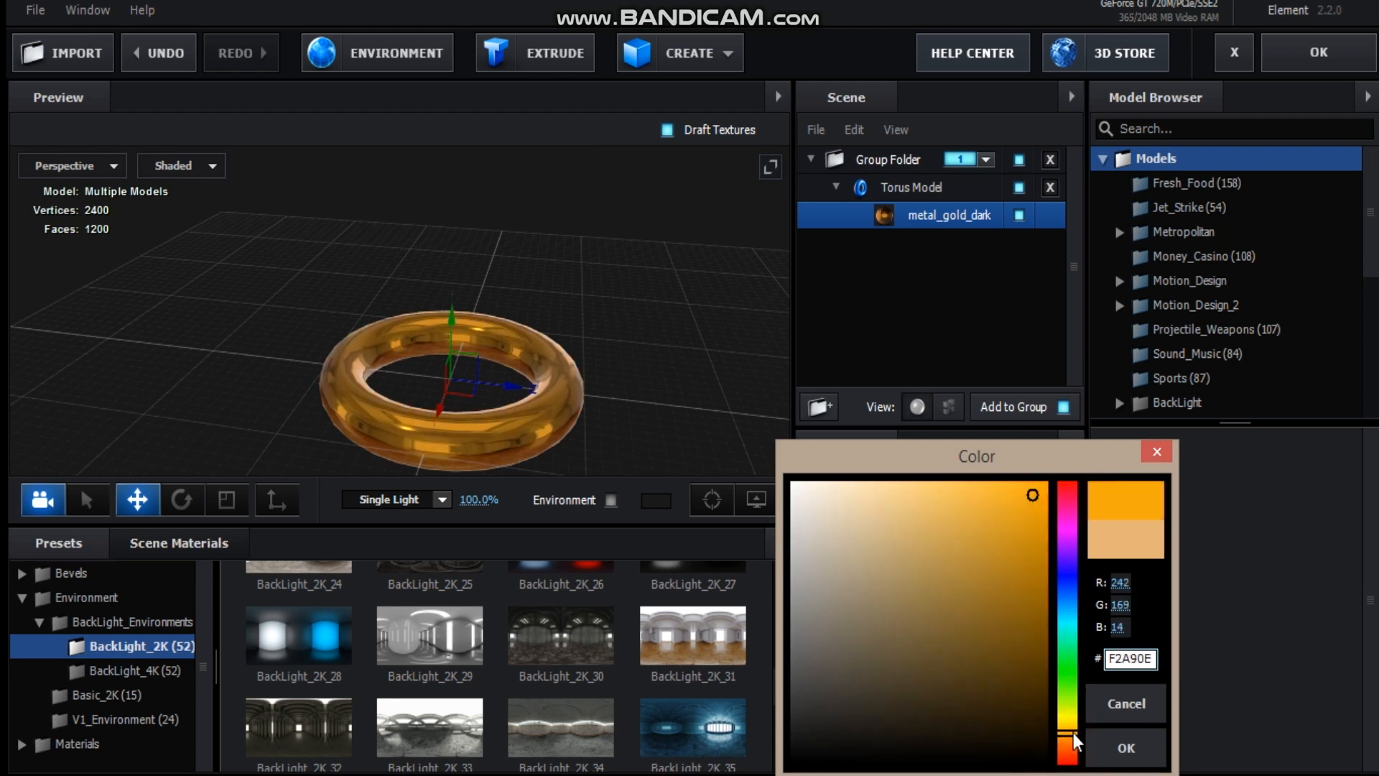
{"action": "left_click_drag", "start_coordinate": [1020, 512], "coordinate": [1111, 449]}
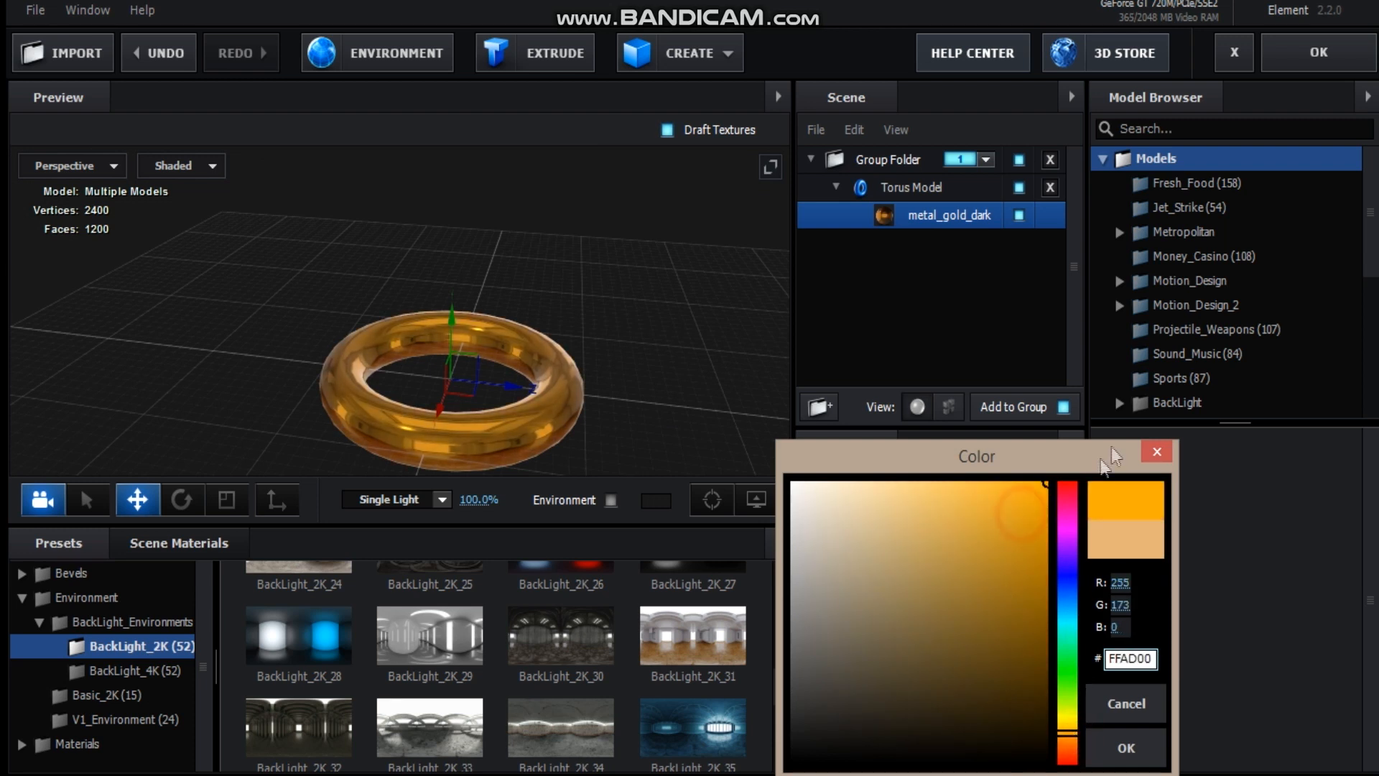
{"action": "left_click", "coordinate": [1135, 753]}
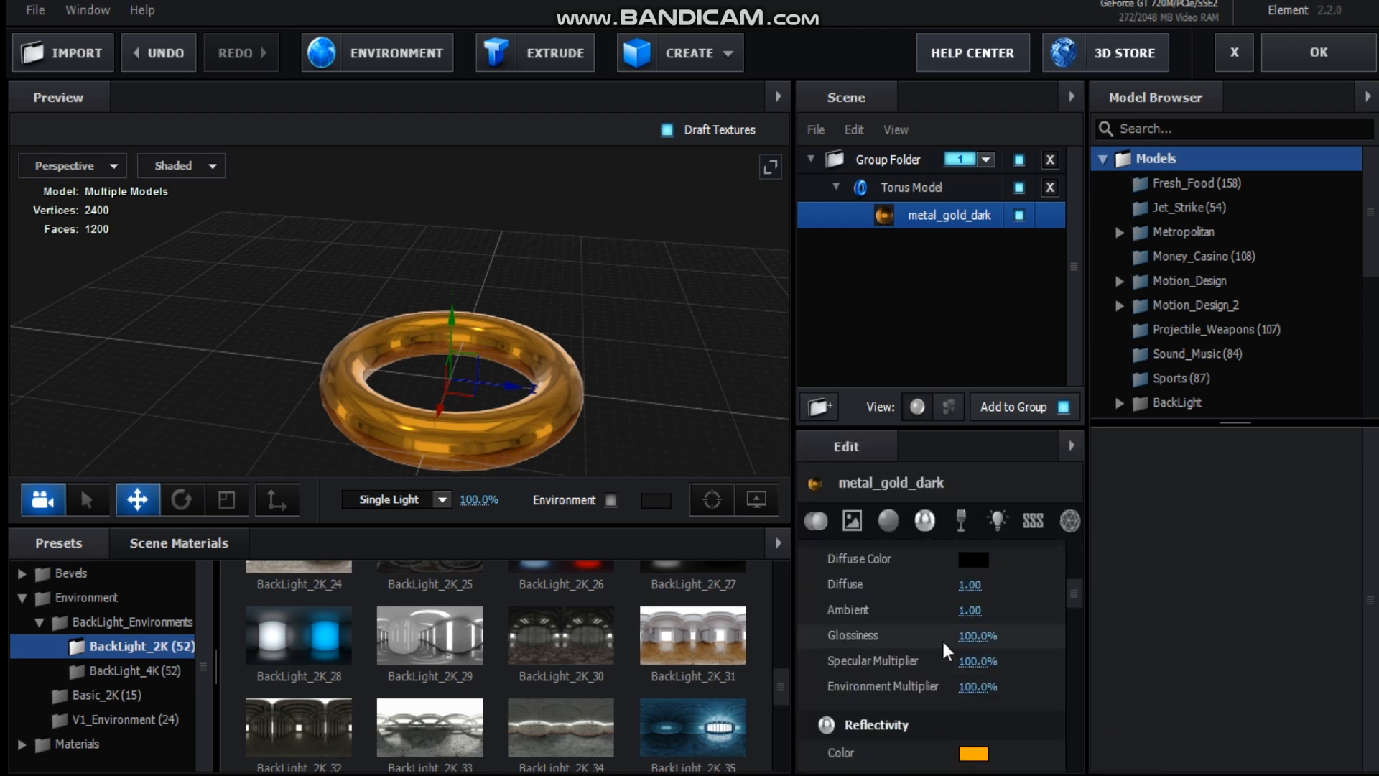
- Smooth the Torus Model by setting Ring Segments to 35 and Sides to 25, and accept the scene setup
{"action": "scroll", "coordinate": [943, 644], "scroll_direction": "down", "scroll_amount": 3}
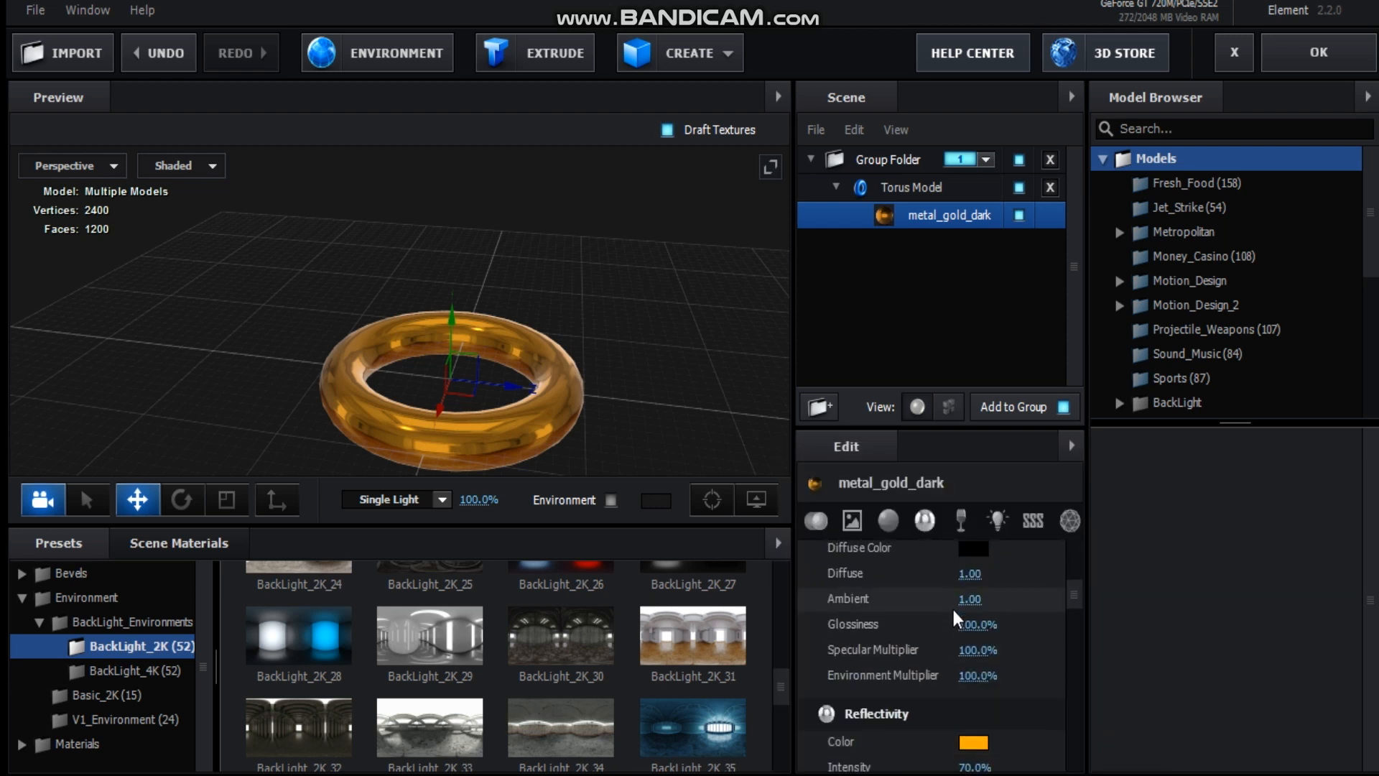
{"action": "left_click", "coordinate": [921, 193]}
{"action": "left_click", "coordinate": [970, 635]}
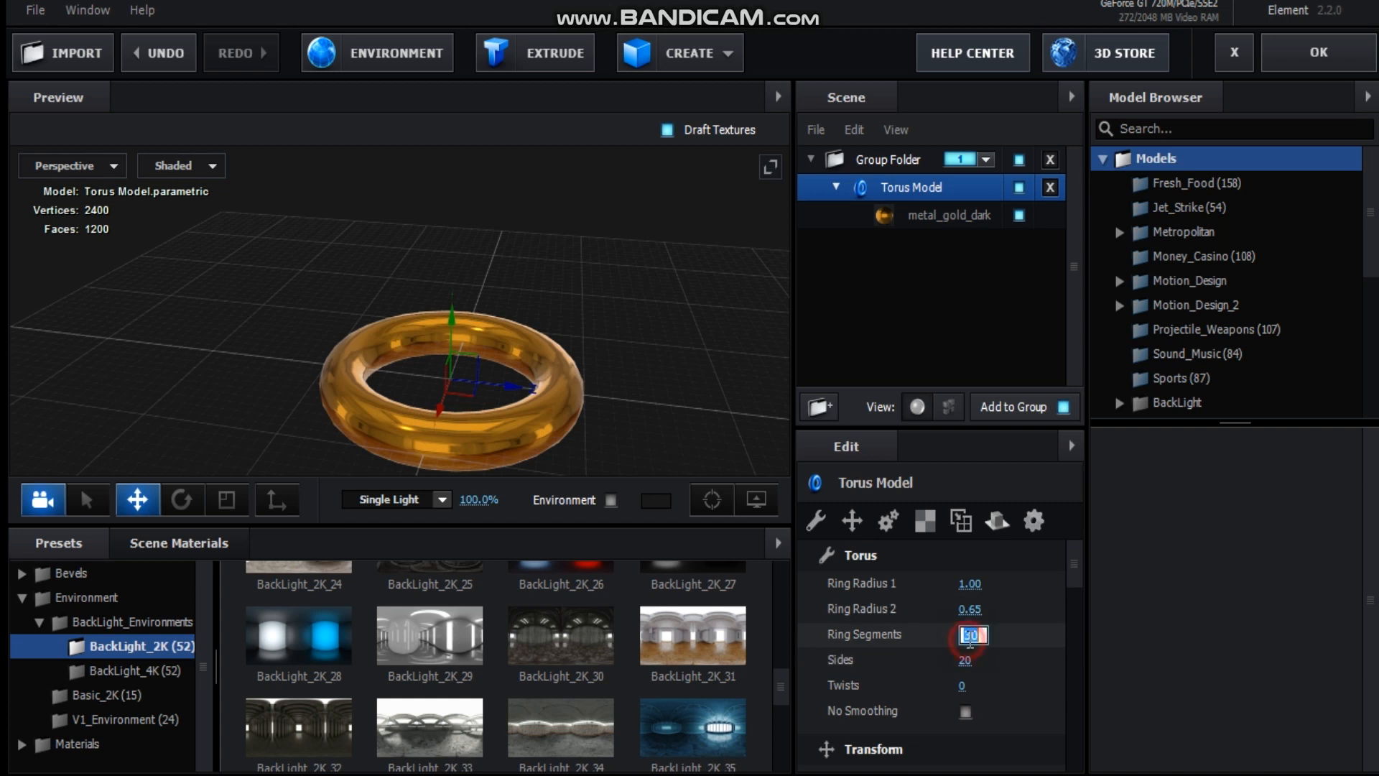
{"action": "key", "text": "Tab"}
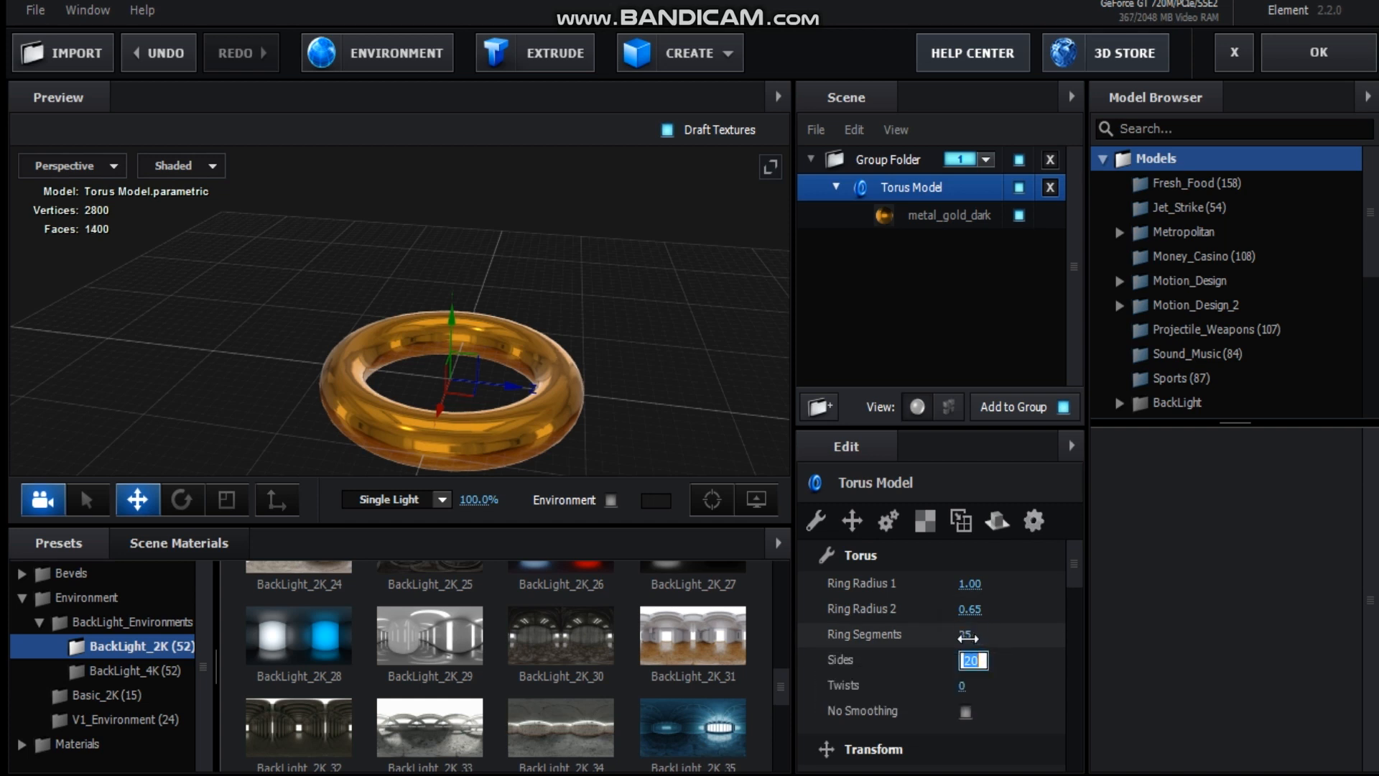
{"action": "key", "text": "Return"}
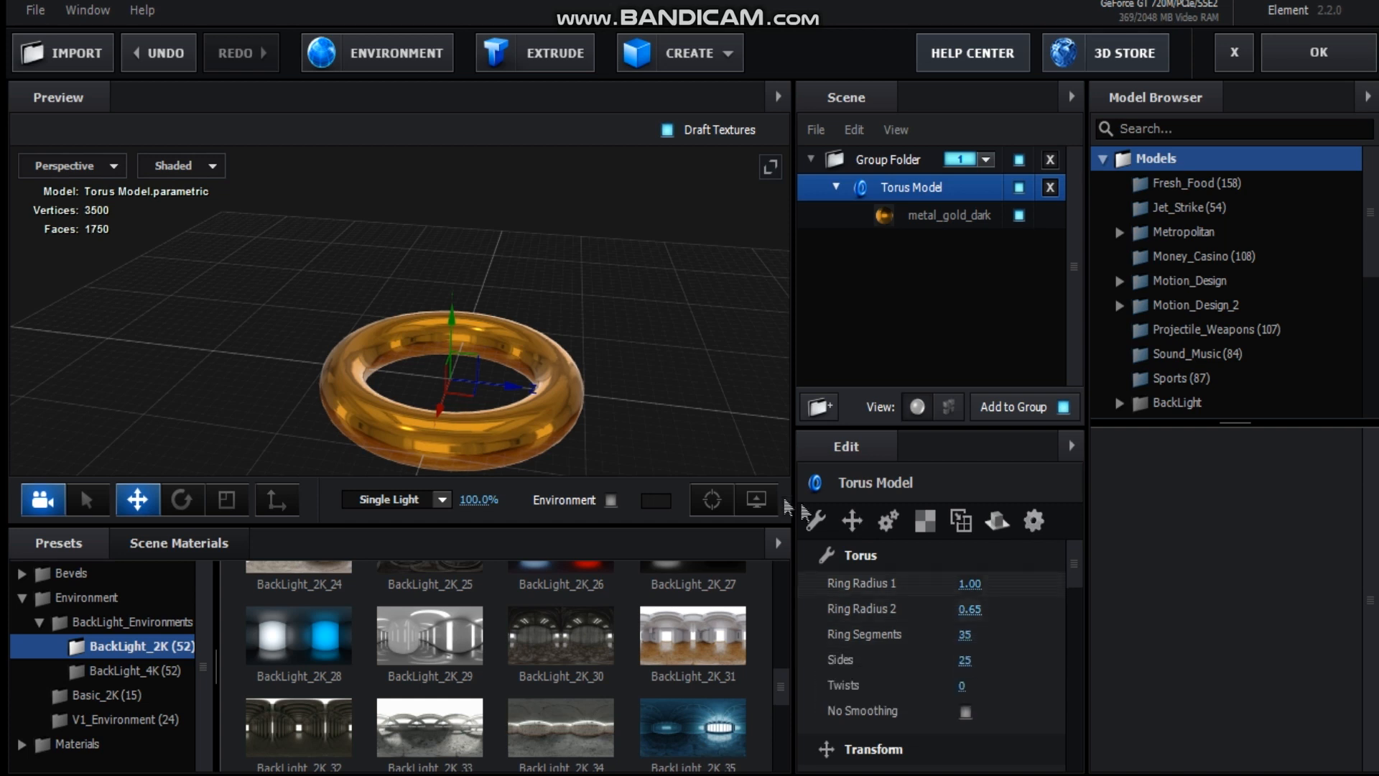
{"action": "left_click", "coordinate": [1333, 56]}
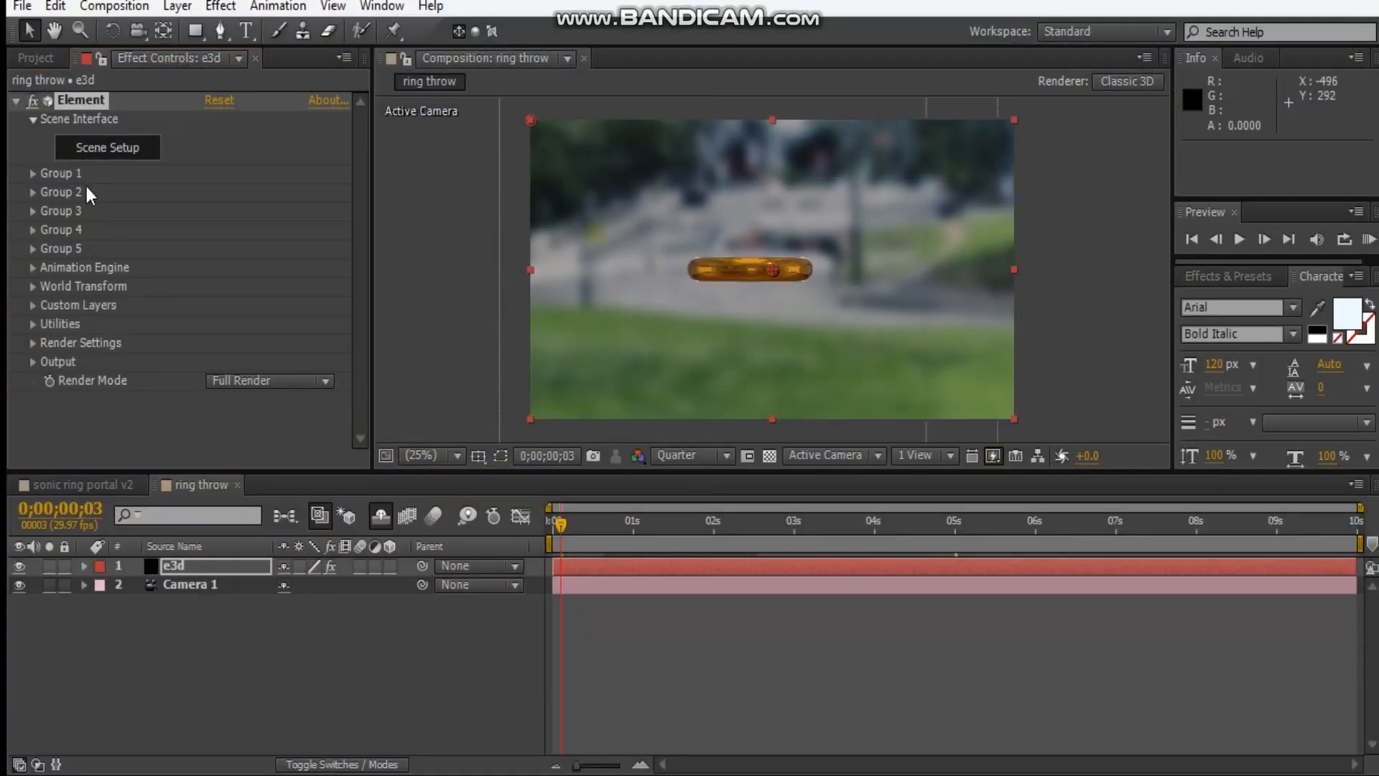
- Create a group null for Element's Group 1 and rename it "ring null"
{"action": "left_click", "coordinate": [33, 174]}
{"action": "left_click", "coordinate": [112, 270]}
{"action": "left_click", "coordinate": [65, 307]}
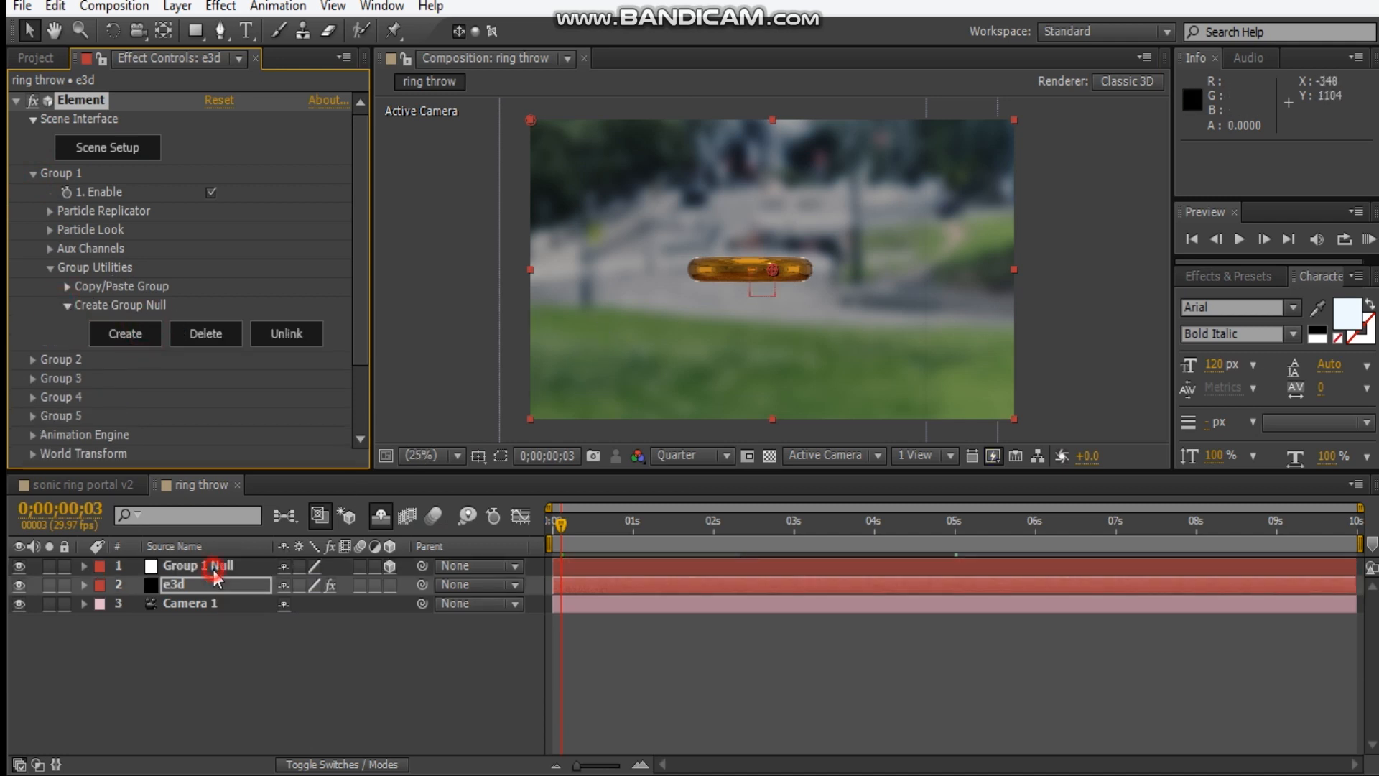
{"action": "left_click", "coordinate": [213, 570]}
{"action": "key", "text": "Return"}
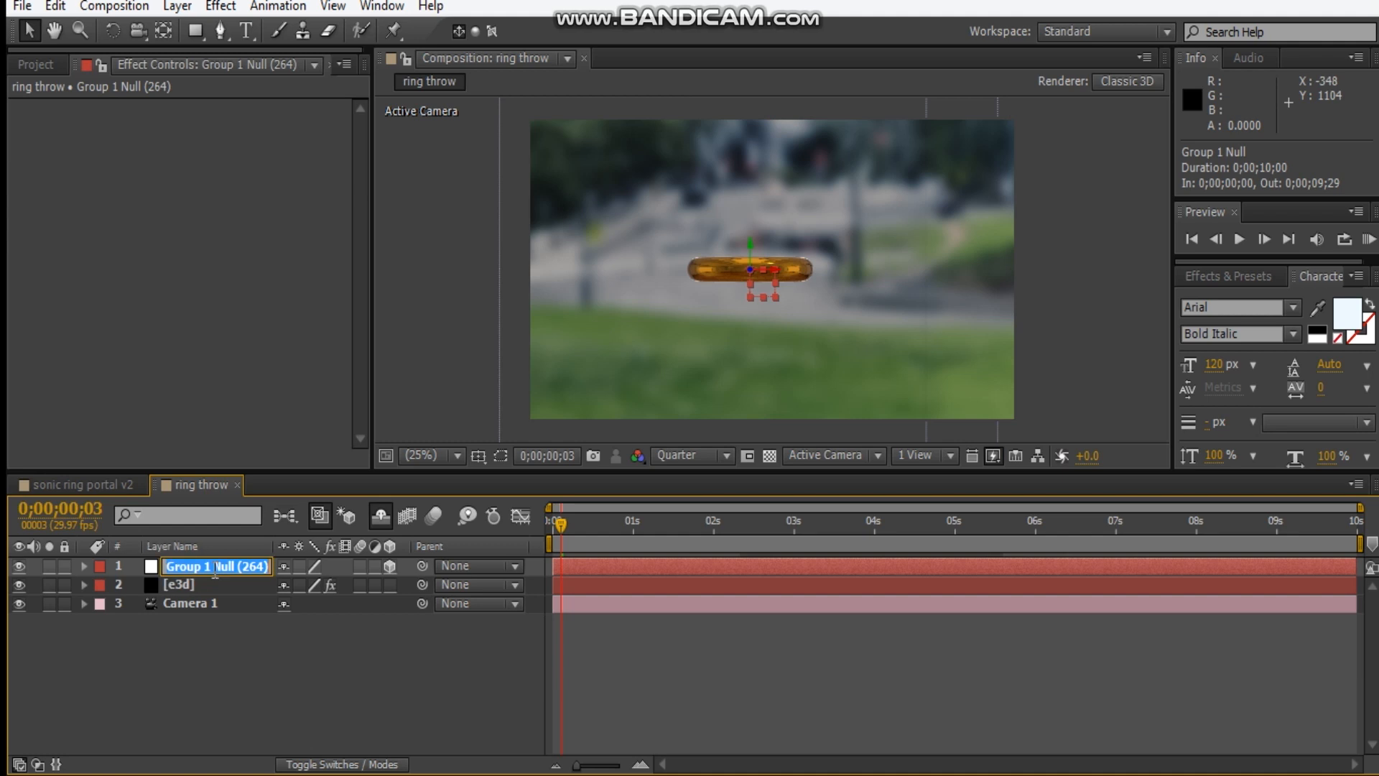
{"action": "type", "text": "ro"}
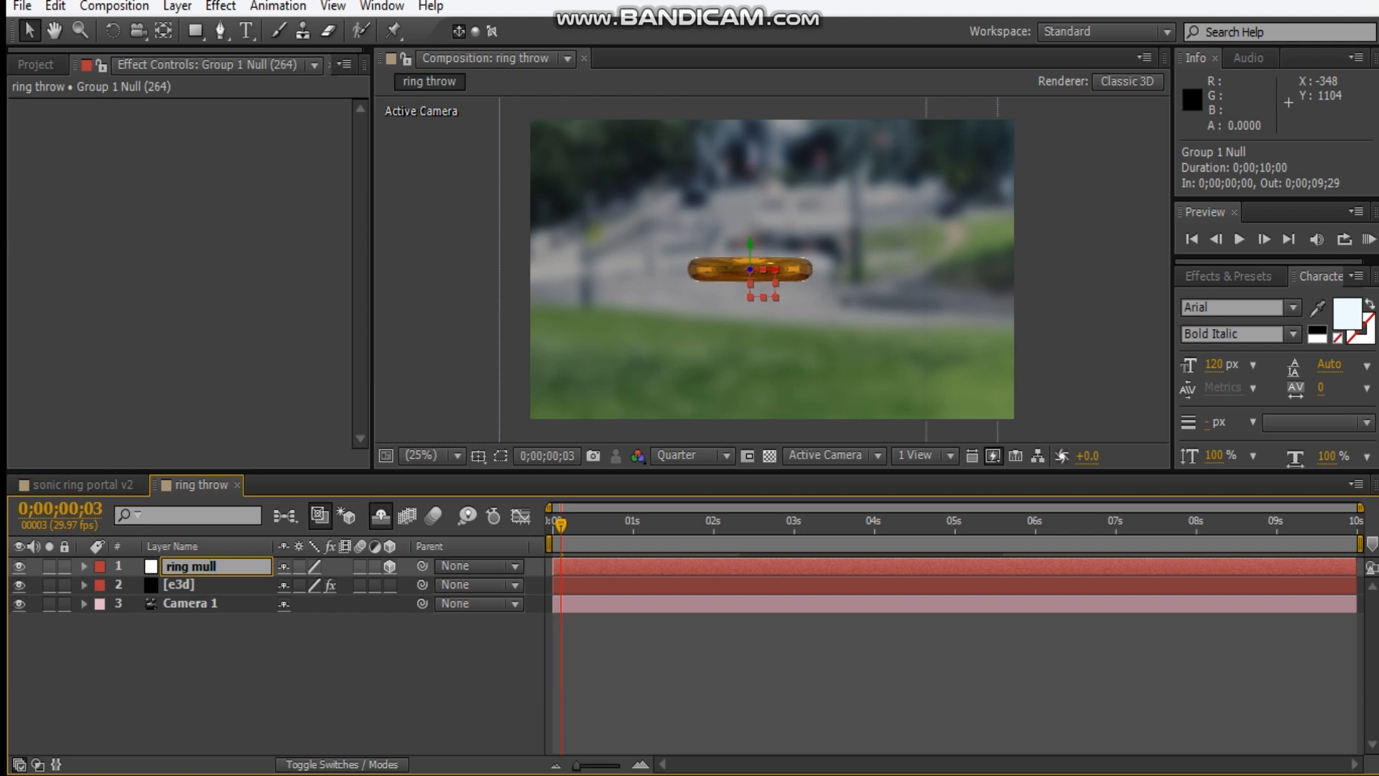
{"action": "left_click", "coordinate": [320, 724]}
- Try scaling the ring null to 75% and 65%
{"action": "left_click", "coordinate": [216, 569]}
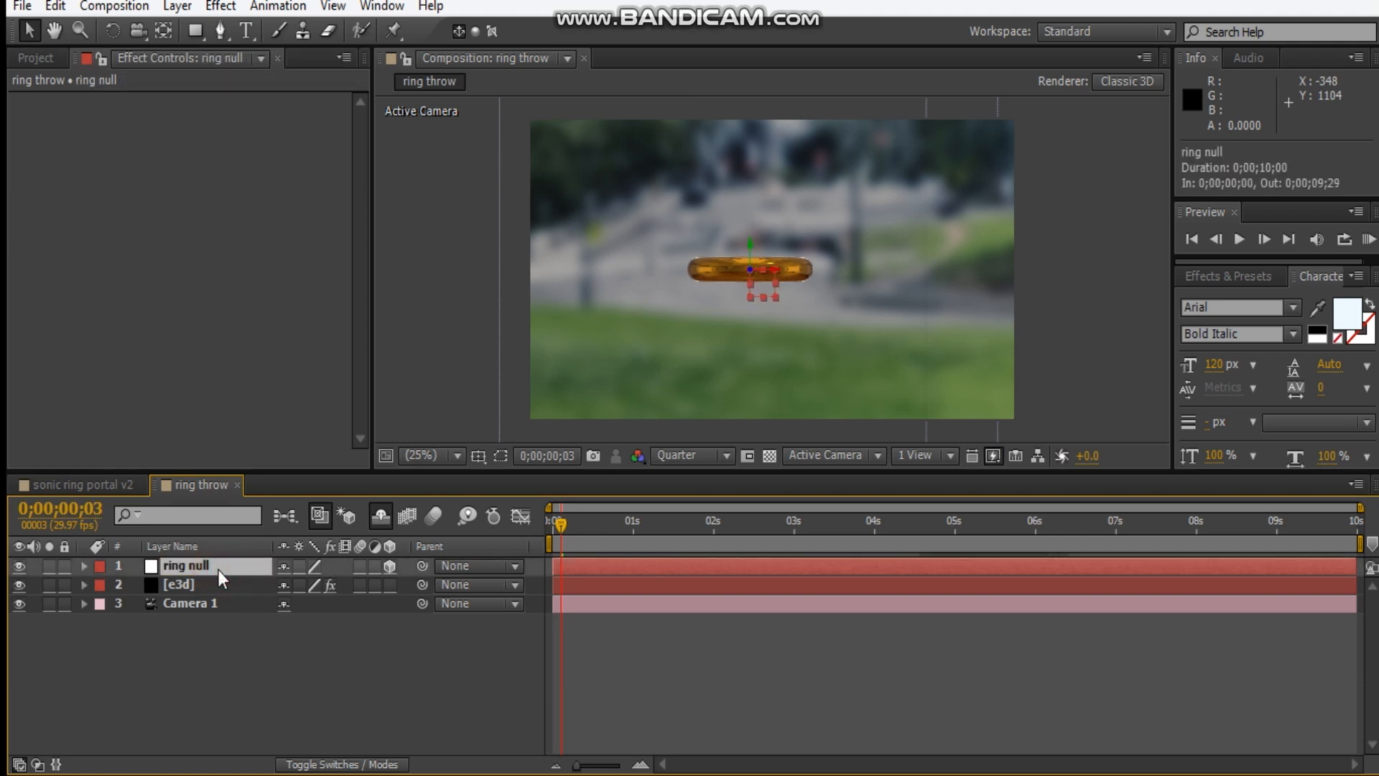
{"action": "key", "text": "s"}
{"action": "left_click", "coordinate": [314, 584]}
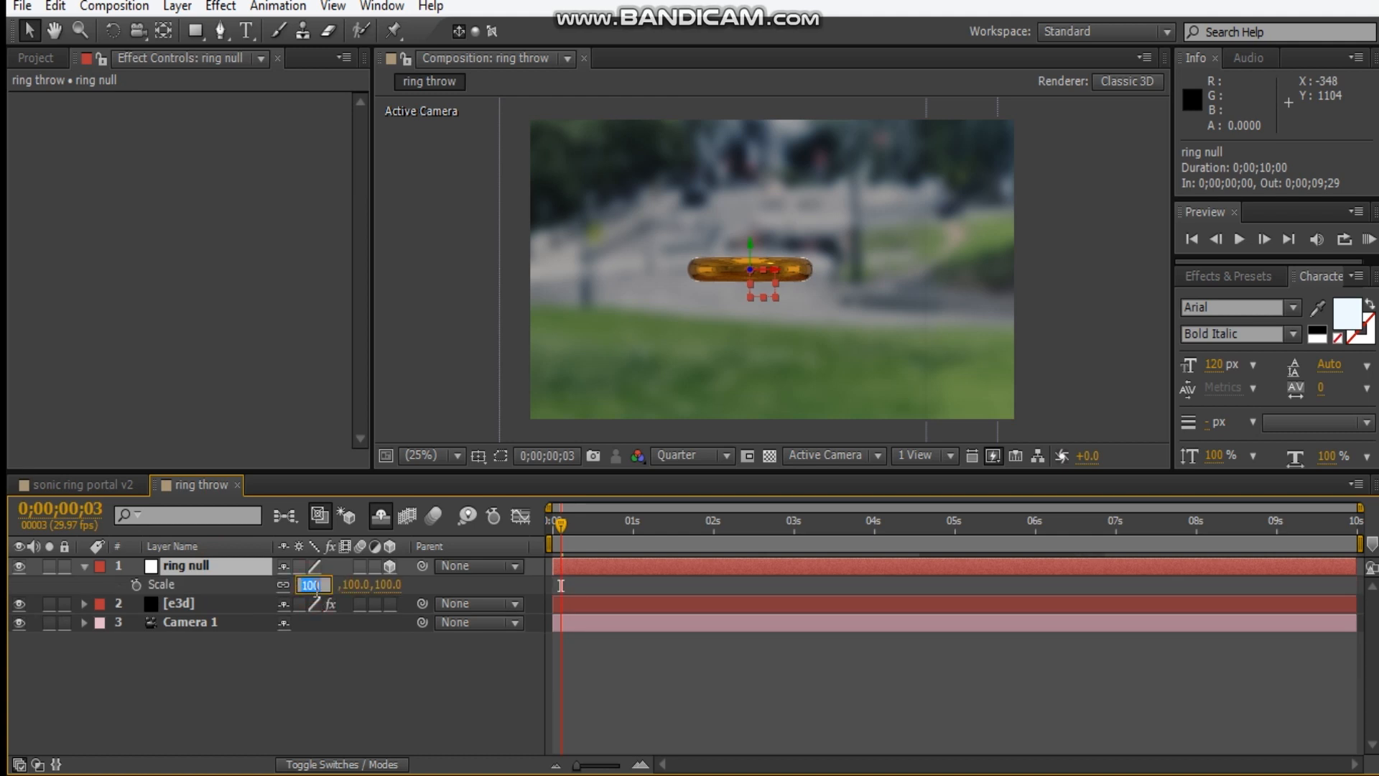
{"action": "key", "text": "Return"}
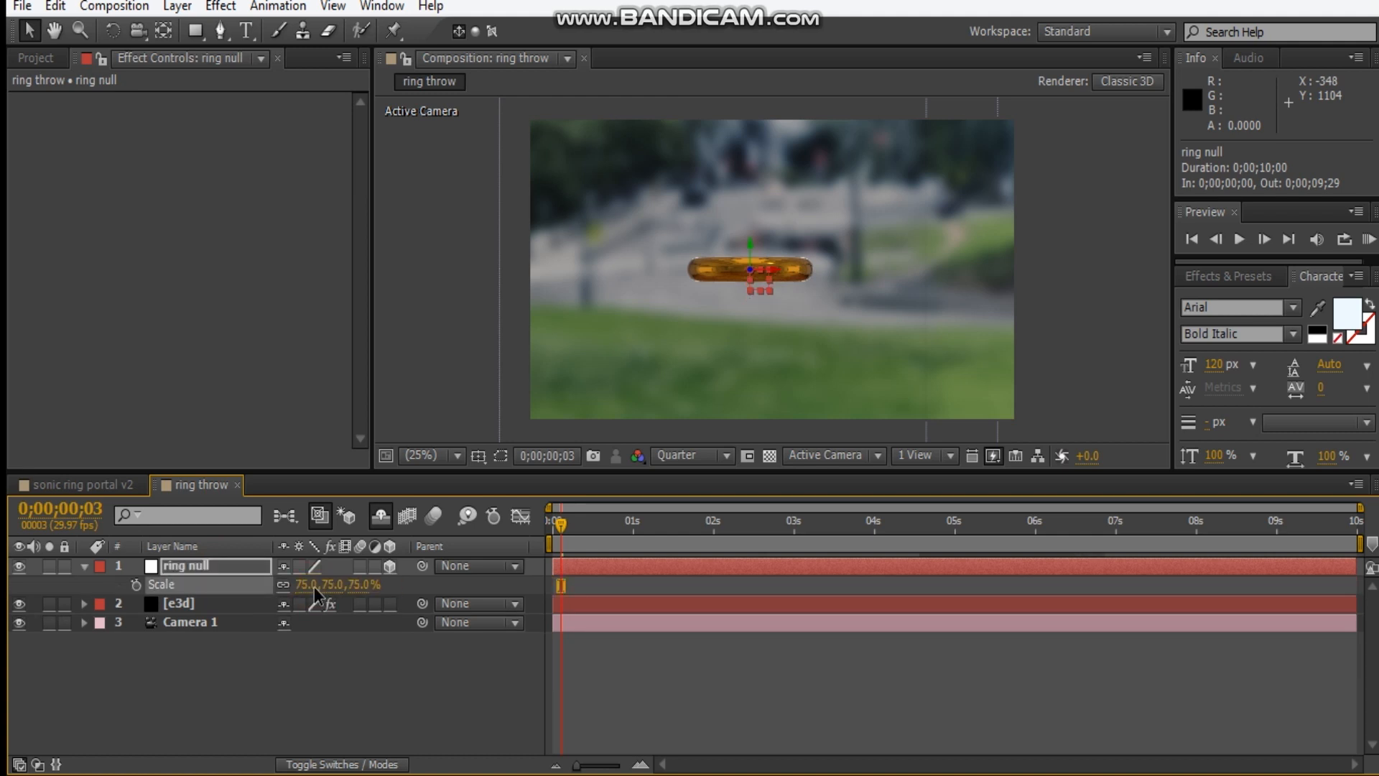
{"action": "left_click", "coordinate": [308, 585]}
{"action": "type", "text": "65"}
{"action": "key", "text": "Return"}
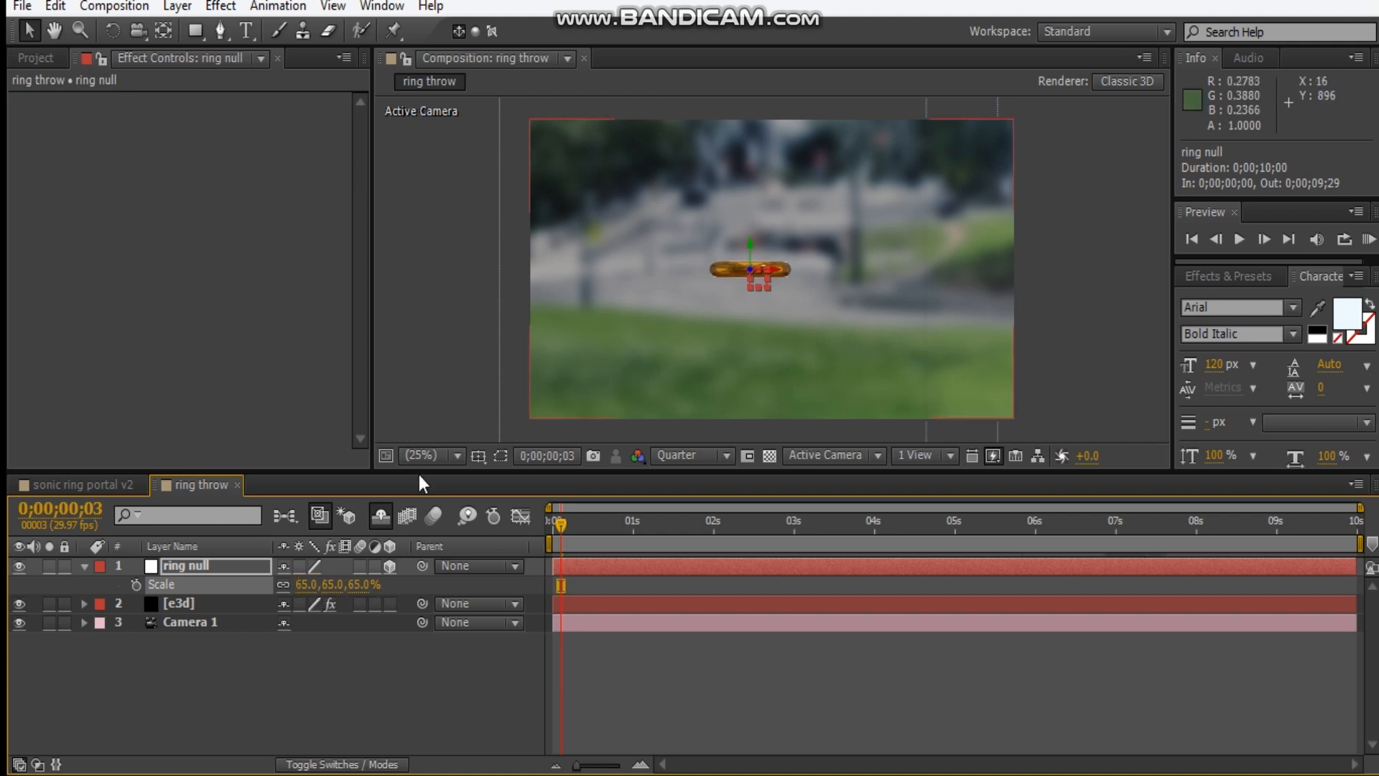
- Rotate the ring null to an X Rotation of 70° and a Z Rotation of about 29°
{"action": "key", "text": "r"}
{"action": "left_click_drag", "start_coordinate": [303, 603], "coordinate": [397, 603]}
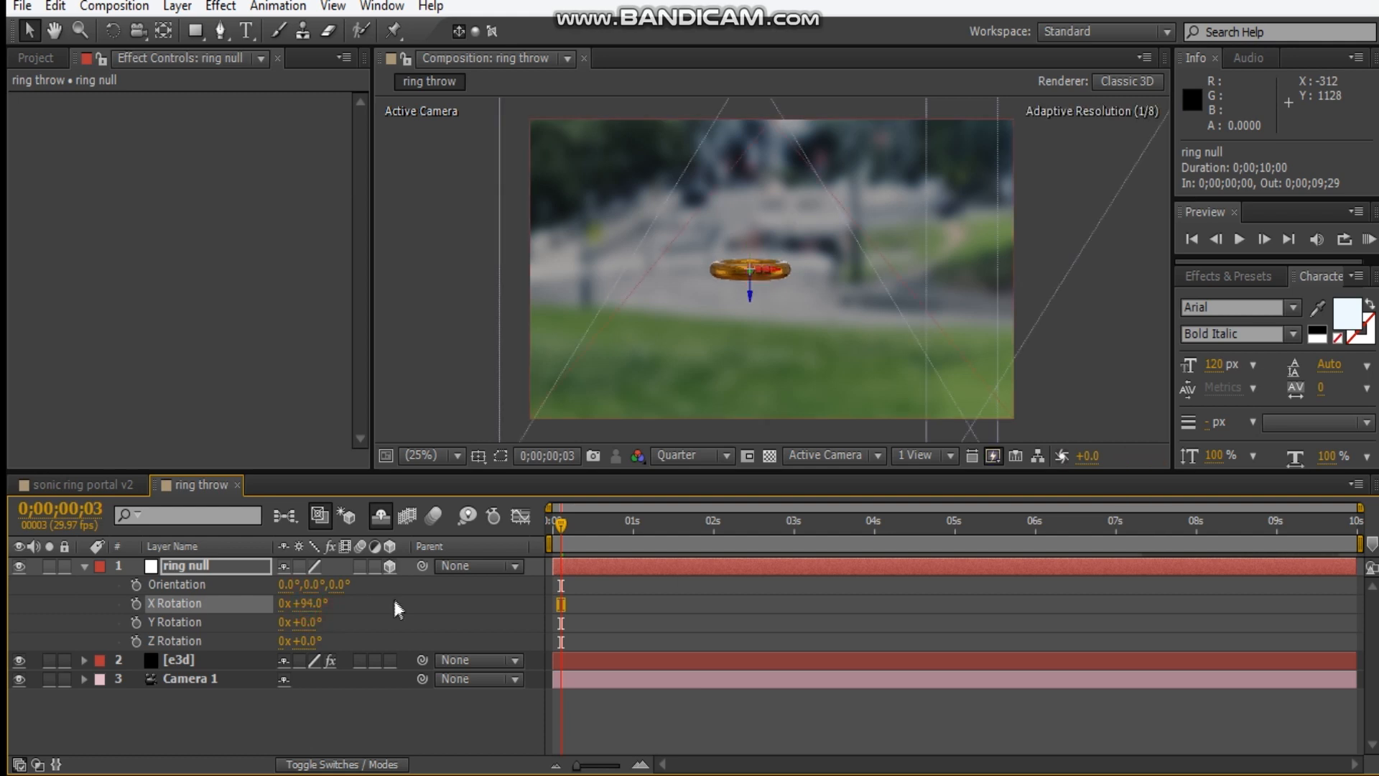
{"action": "left_click", "coordinate": [308, 603]}
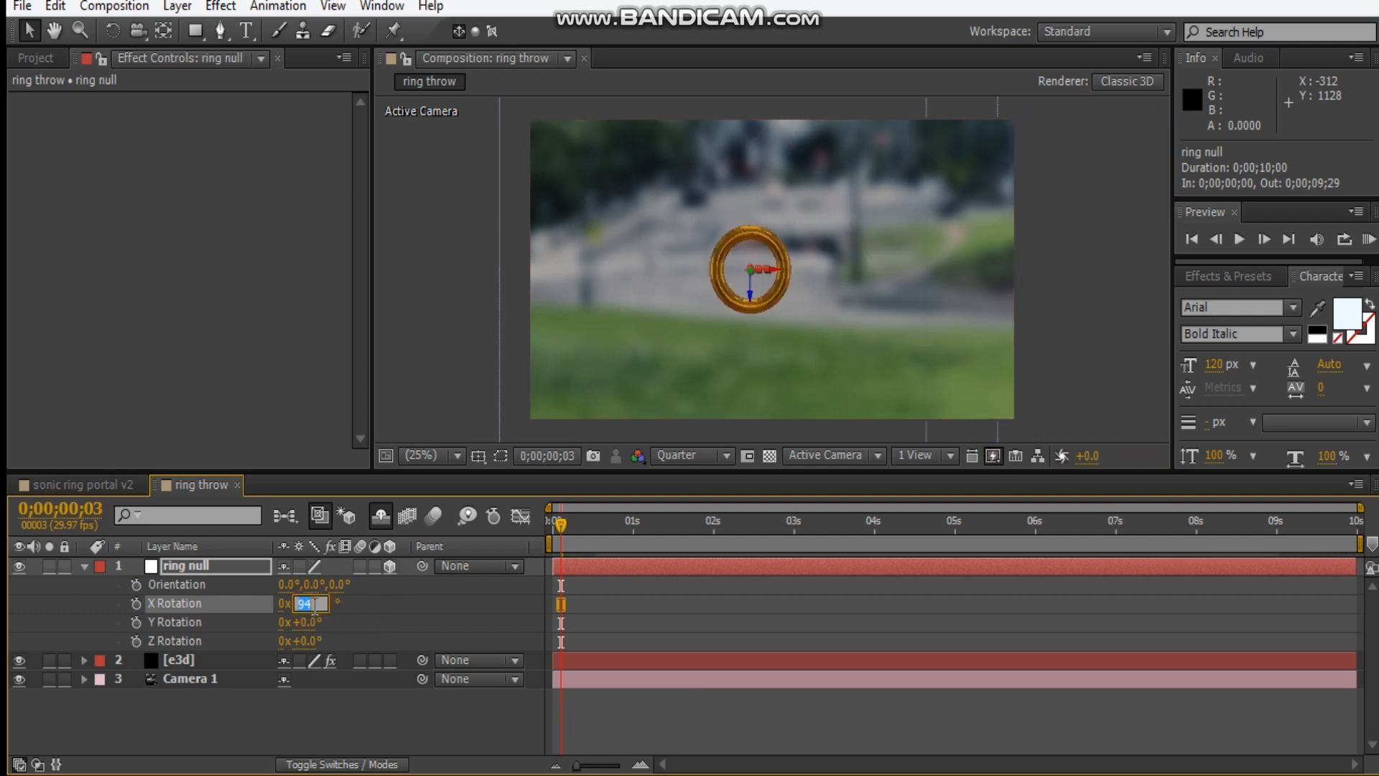
{"action": "type", "text": "70"}
{"action": "key", "text": "Return"}
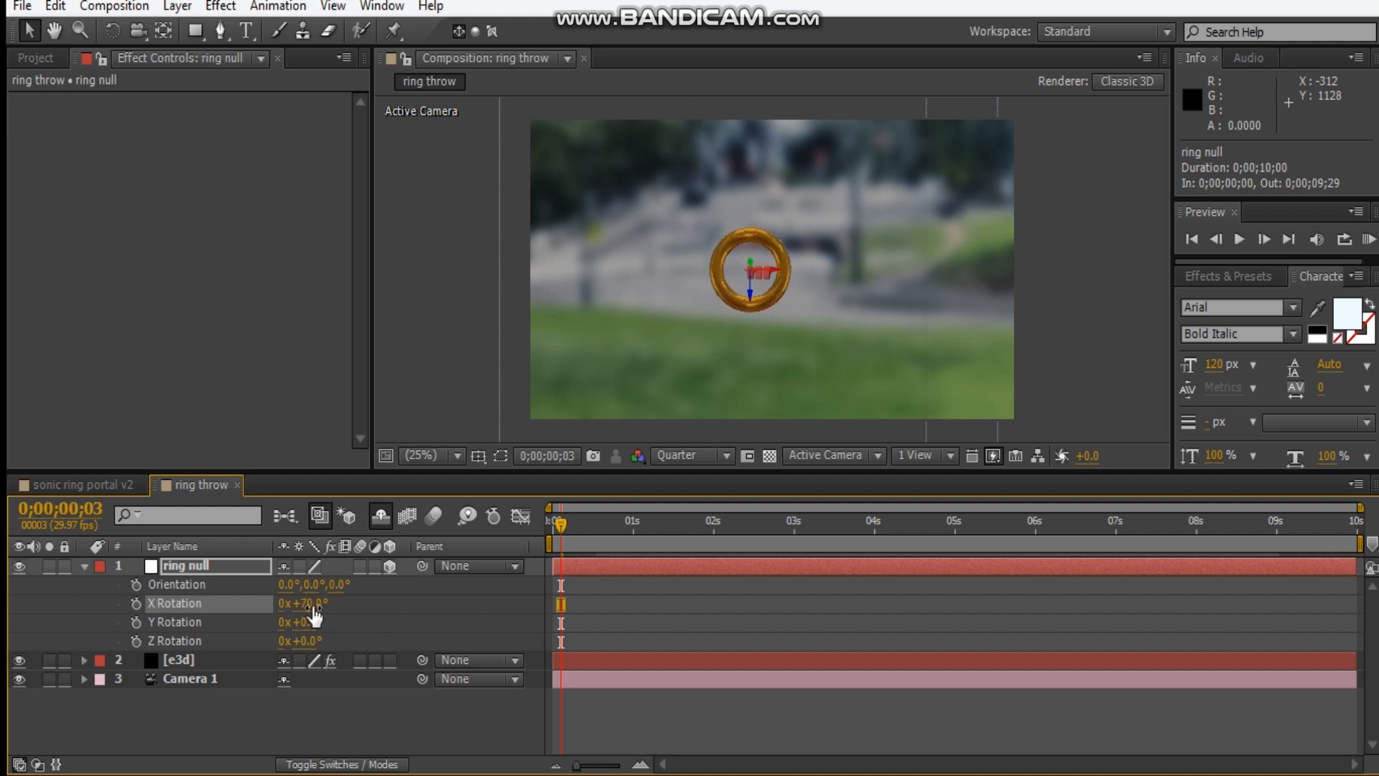
{"action": "left_click_drag", "start_coordinate": [315, 640], "coordinate": [478, 629]}
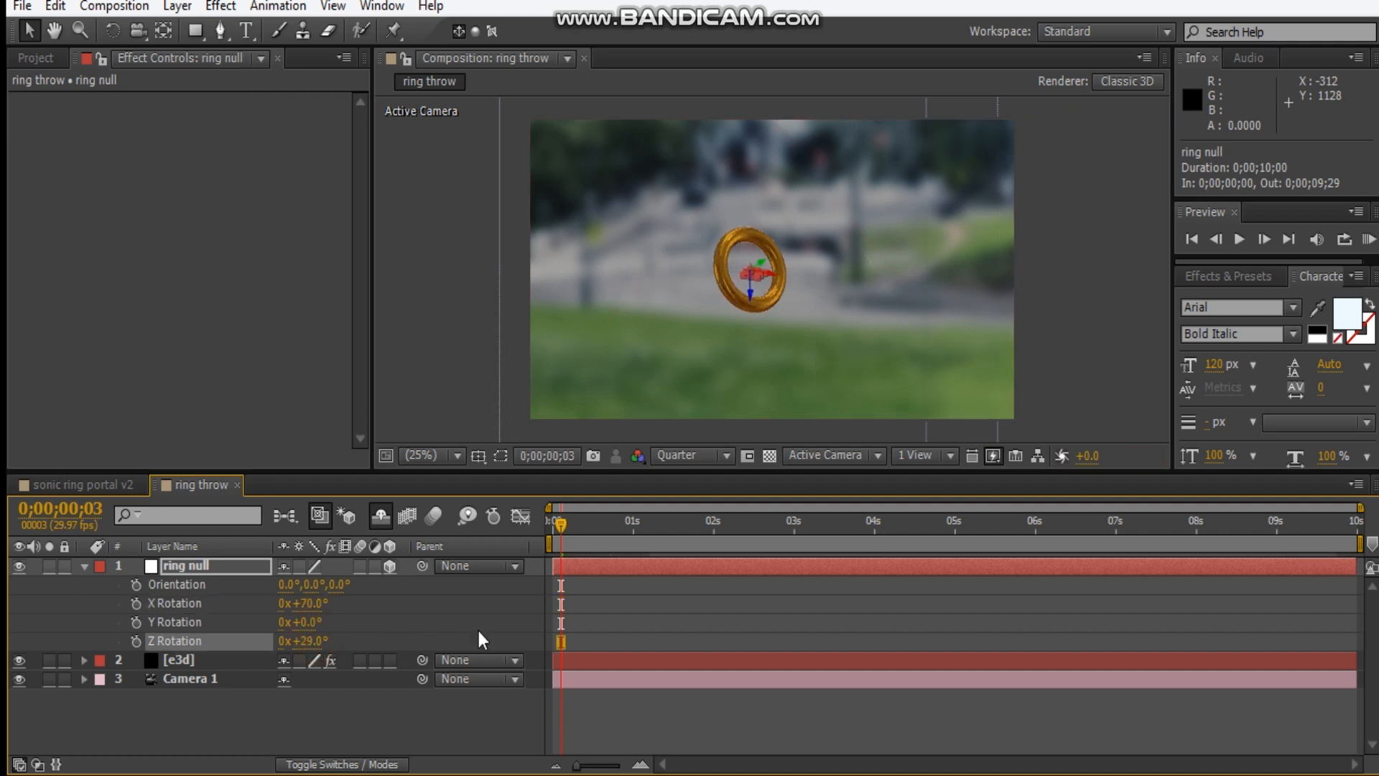
- Shrink the ring null through trial scales of 55%, 50% and 40%, settling on 45%
{"action": "key", "text": "s"}
{"action": "left_click", "coordinate": [310, 585]}
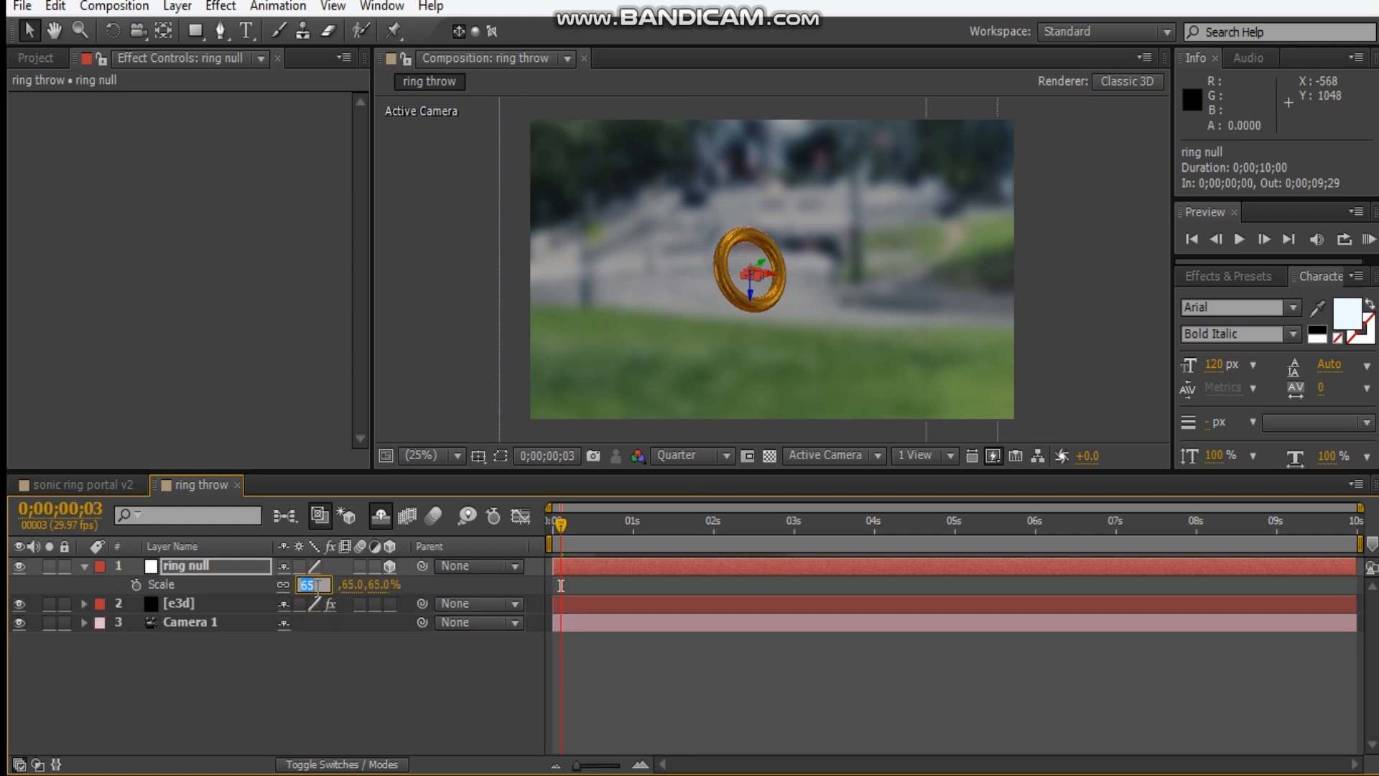
{"action": "key", "text": "Return"}
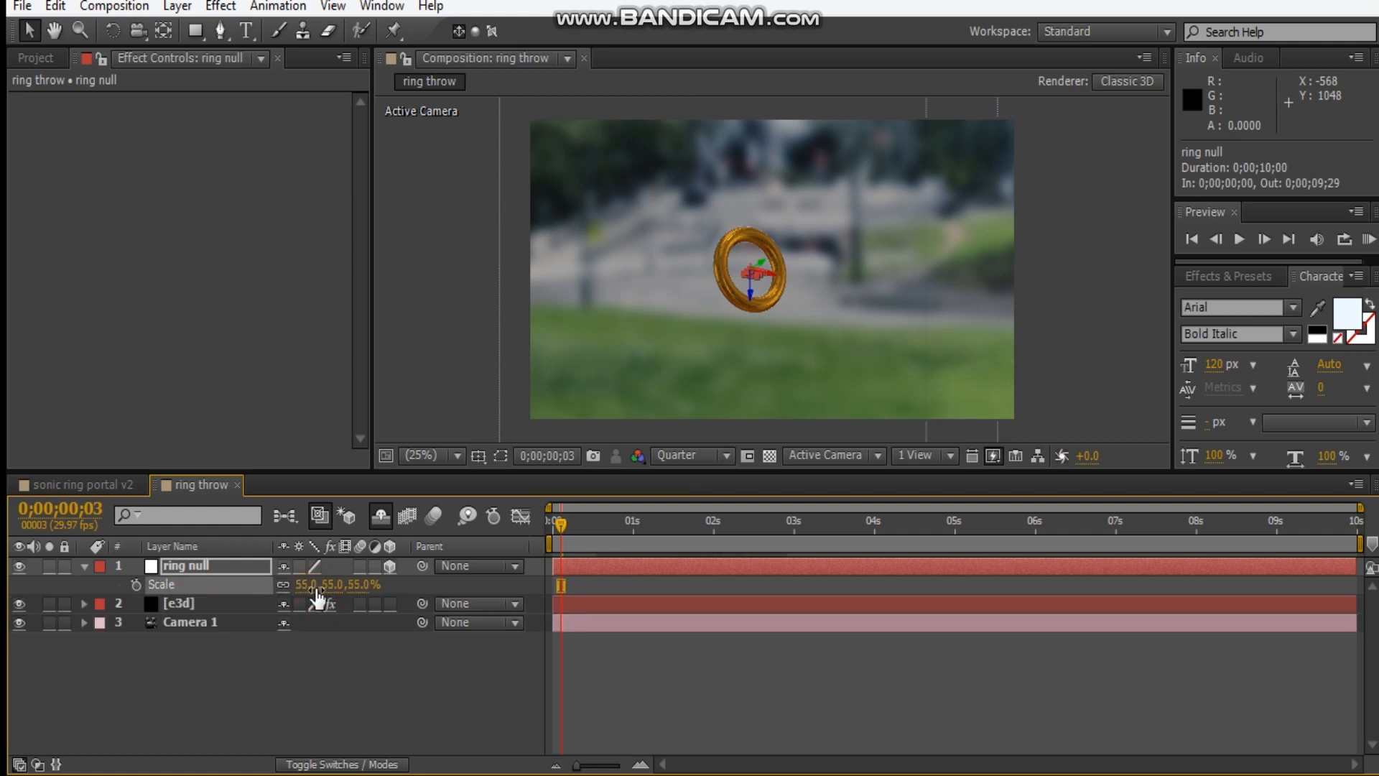
{"action": "left_click", "coordinate": [311, 585]}
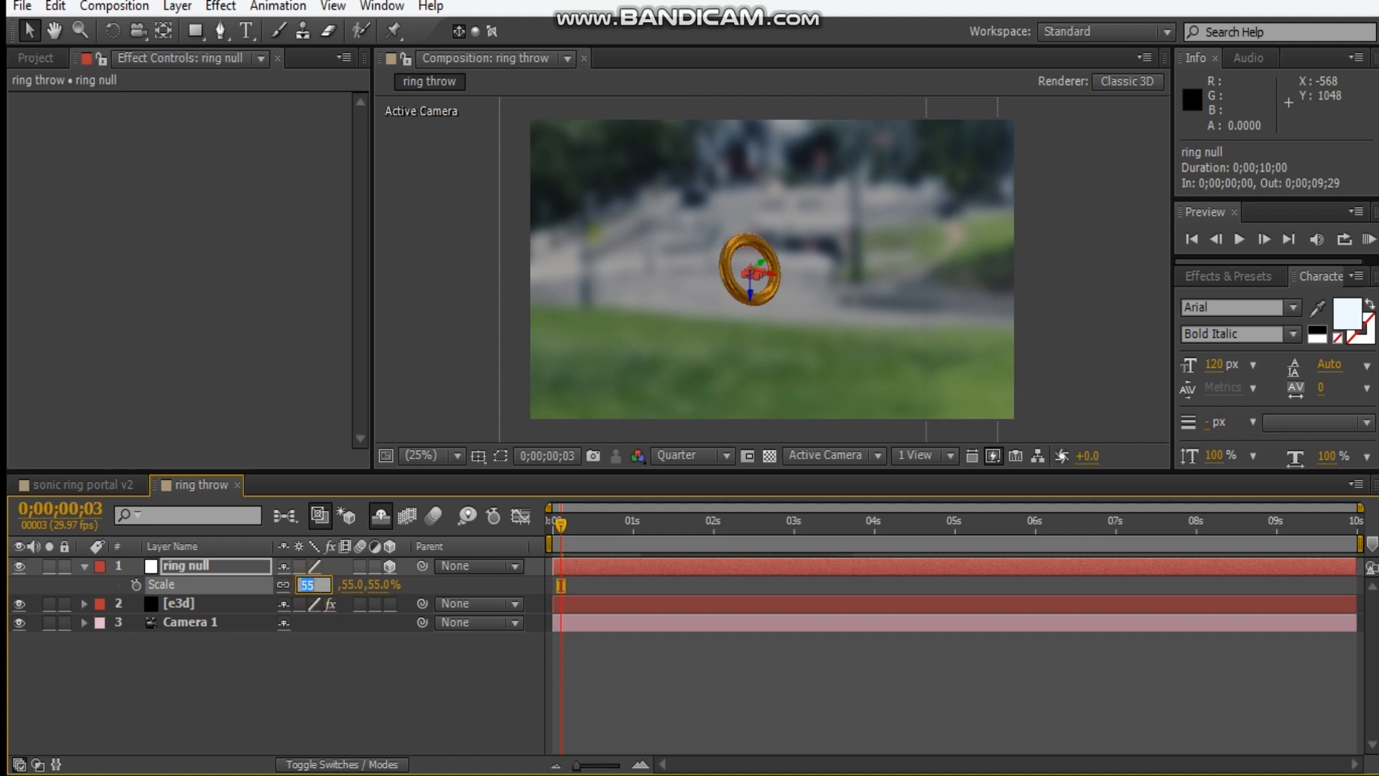
{"action": "type", "text": "50"}
{"action": "key", "text": "Return"}
{"action": "scroll", "coordinate": [801, 303], "scroll_direction": "up", "scroll_amount": 2}
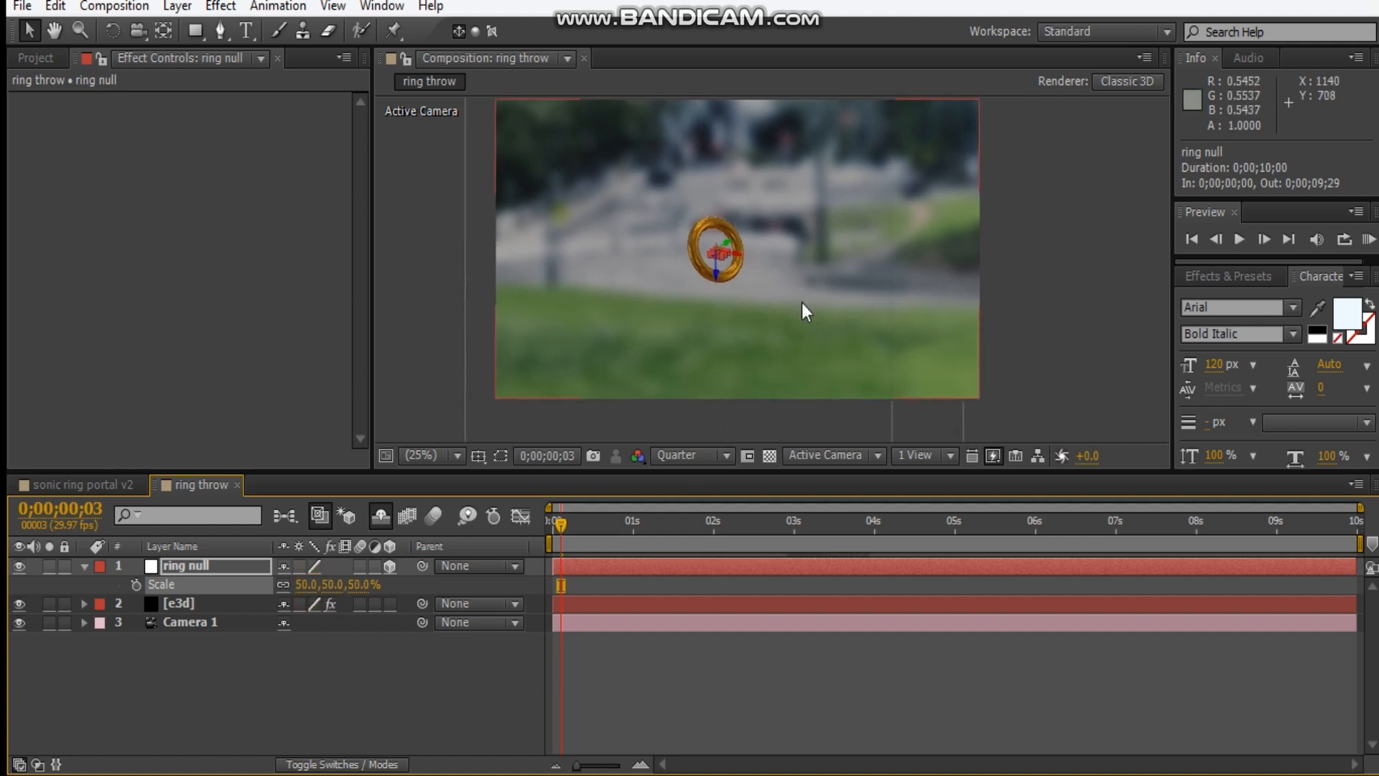
{"action": "scroll", "coordinate": [801, 303], "scroll_direction": "down", "scroll_amount": 2}
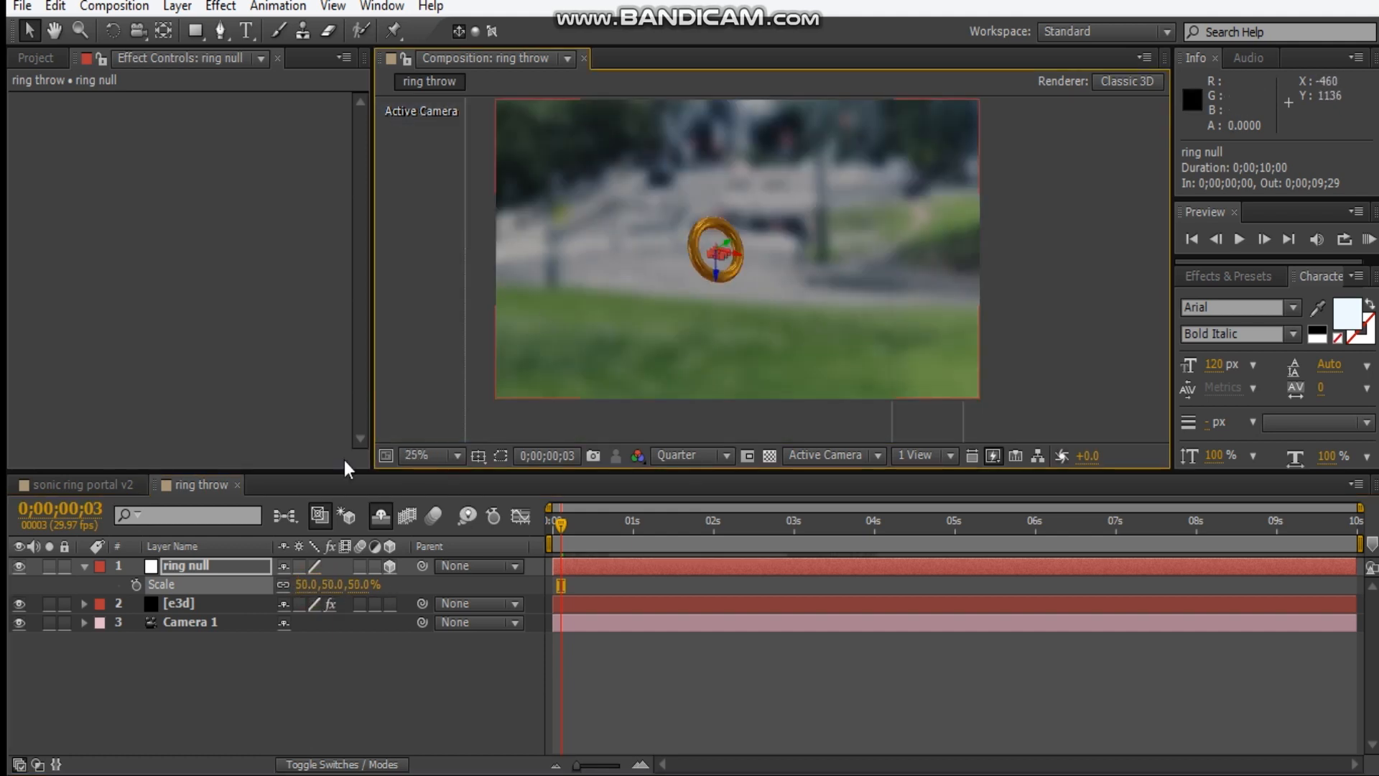
{"action": "left_click", "coordinate": [331, 585]}
{"action": "type", "text": "40"}
{"action": "key", "text": "Return"}
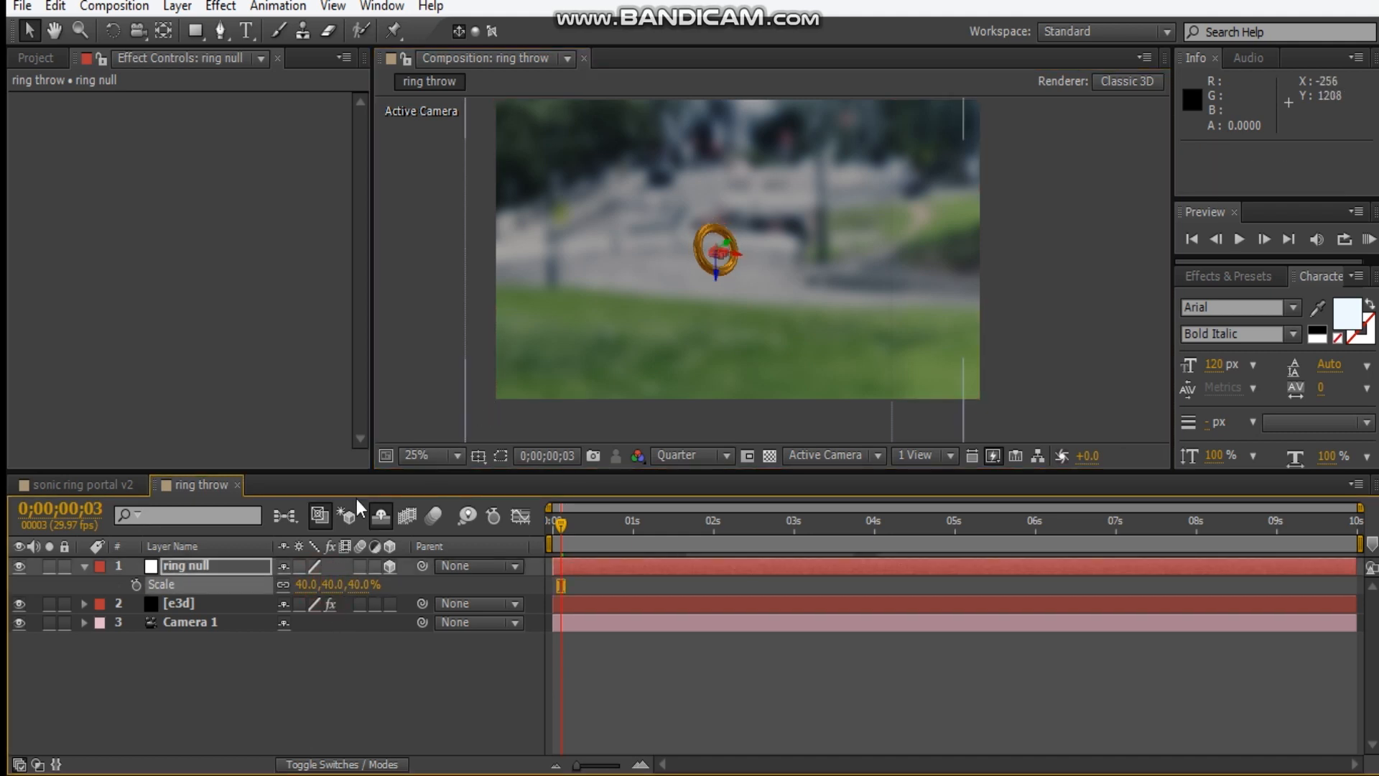
{"action": "left_click", "coordinate": [324, 584]}
{"action": "type", "text": "45"}
{"action": "key", "text": "Return"}
{"action": "left_click", "coordinate": [654, 287]}
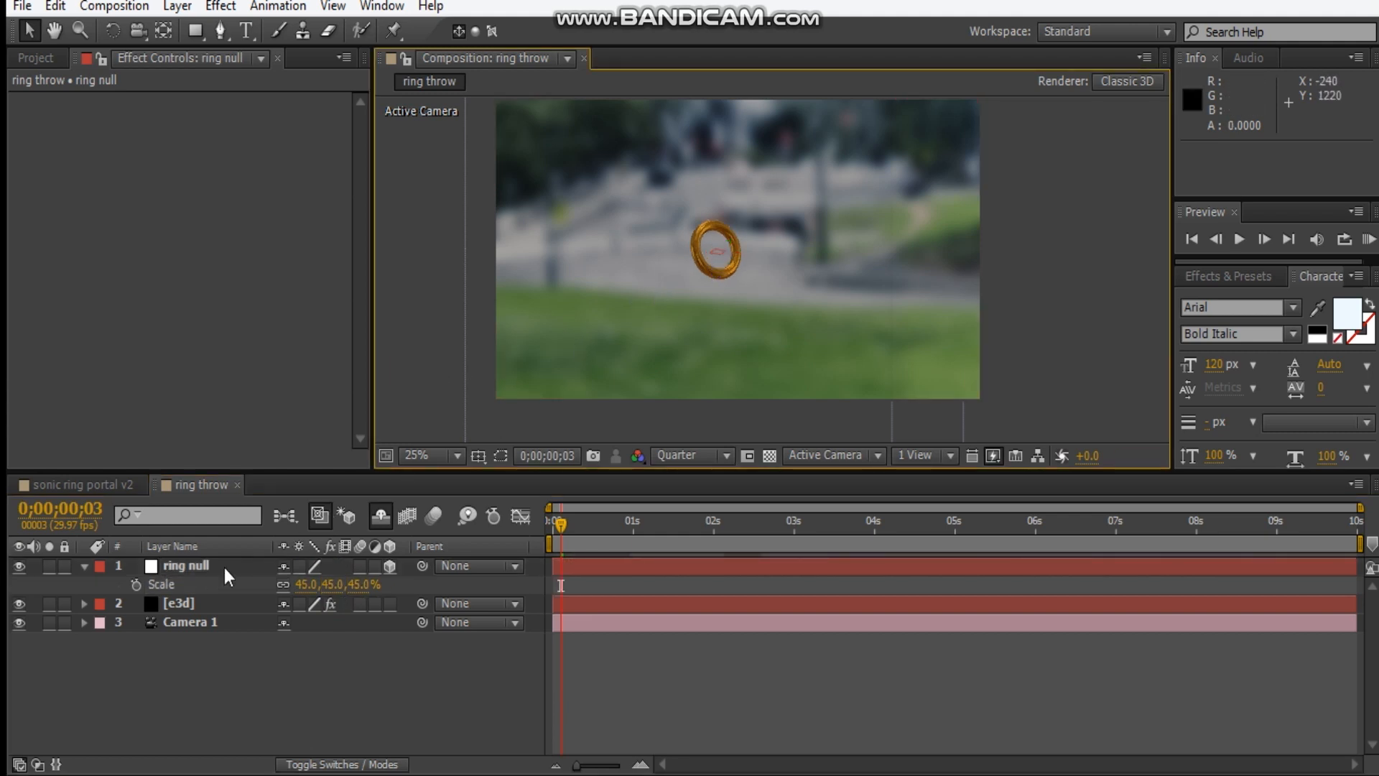
- In the Top view with the e3d layer hidden, move the ring null to a position of about 900, 475, -180
{"action": "left_click", "coordinate": [85, 567]}
{"action": "left_click", "coordinate": [826, 458]}
{"action": "left_click", "coordinate": [830, 596]}
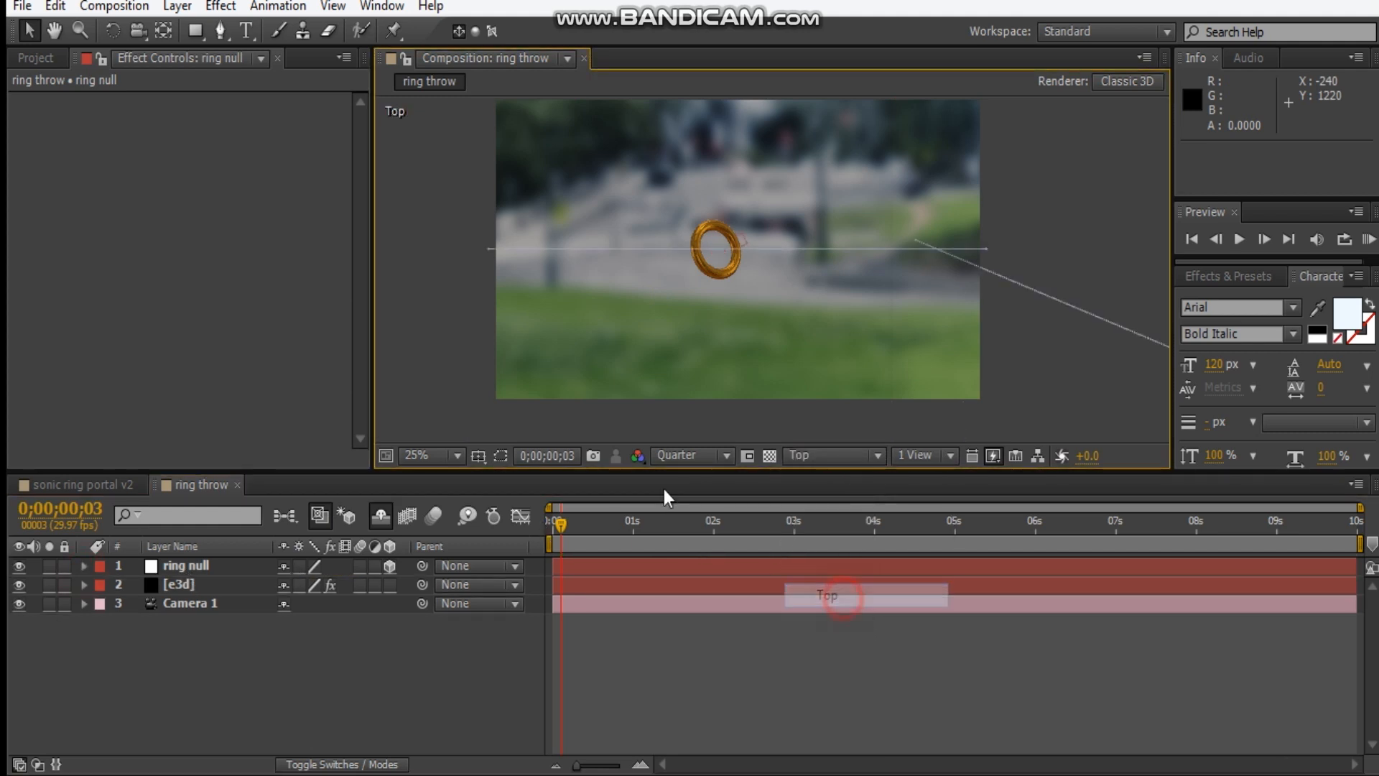
{"action": "left_click", "coordinate": [19, 584]}
{"action": "left_click", "coordinate": [190, 565]}
{"action": "scroll", "coordinate": [748, 239], "scroll_direction": "up", "scroll_amount": 1}
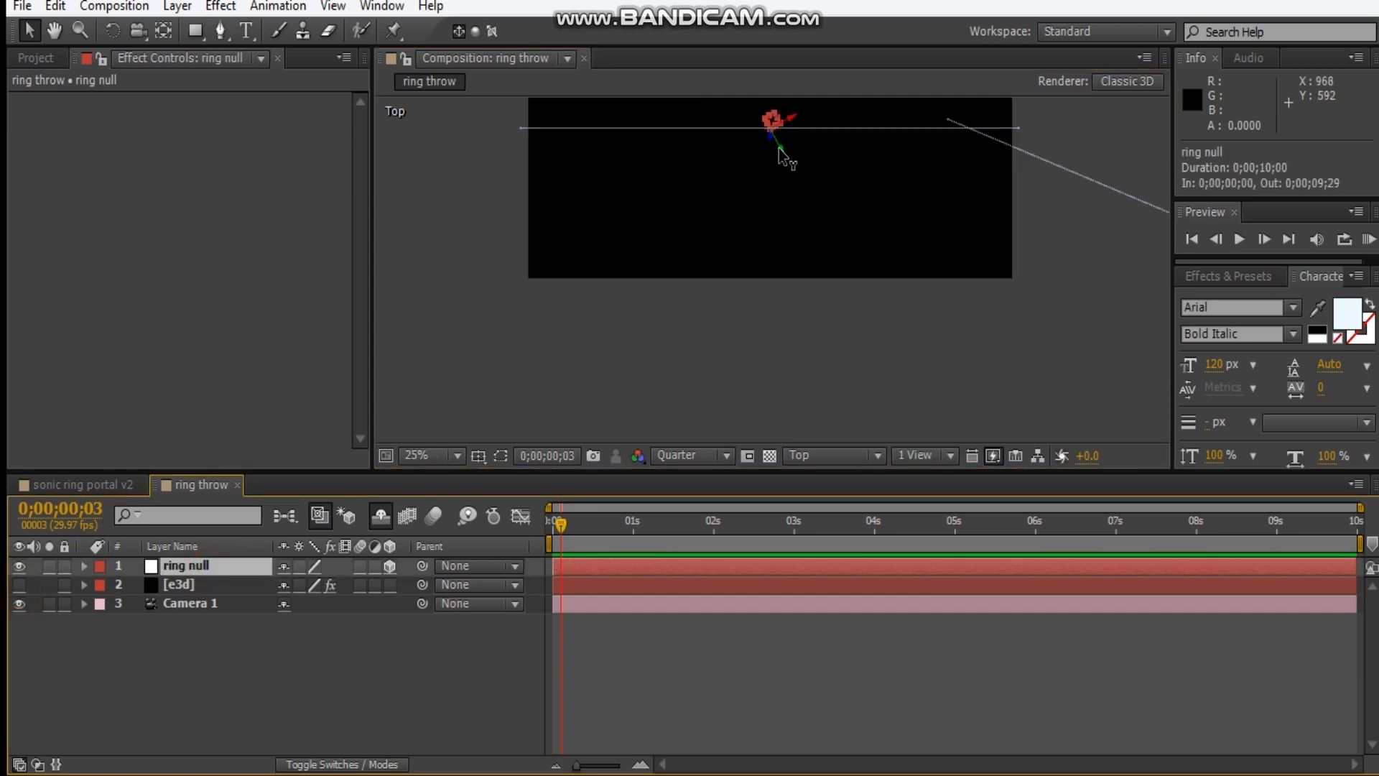
{"action": "mouse_move", "coordinate": [784, 153]}
{"action": "left_mouse_down"}
{"action": "mouse_move", "coordinate": [795, 190]}
{"action": "mouse_move", "coordinate": [807, 151]}
{"action": "mouse_move", "coordinate": [775, 167]}
{"action": "left_mouse_up"}
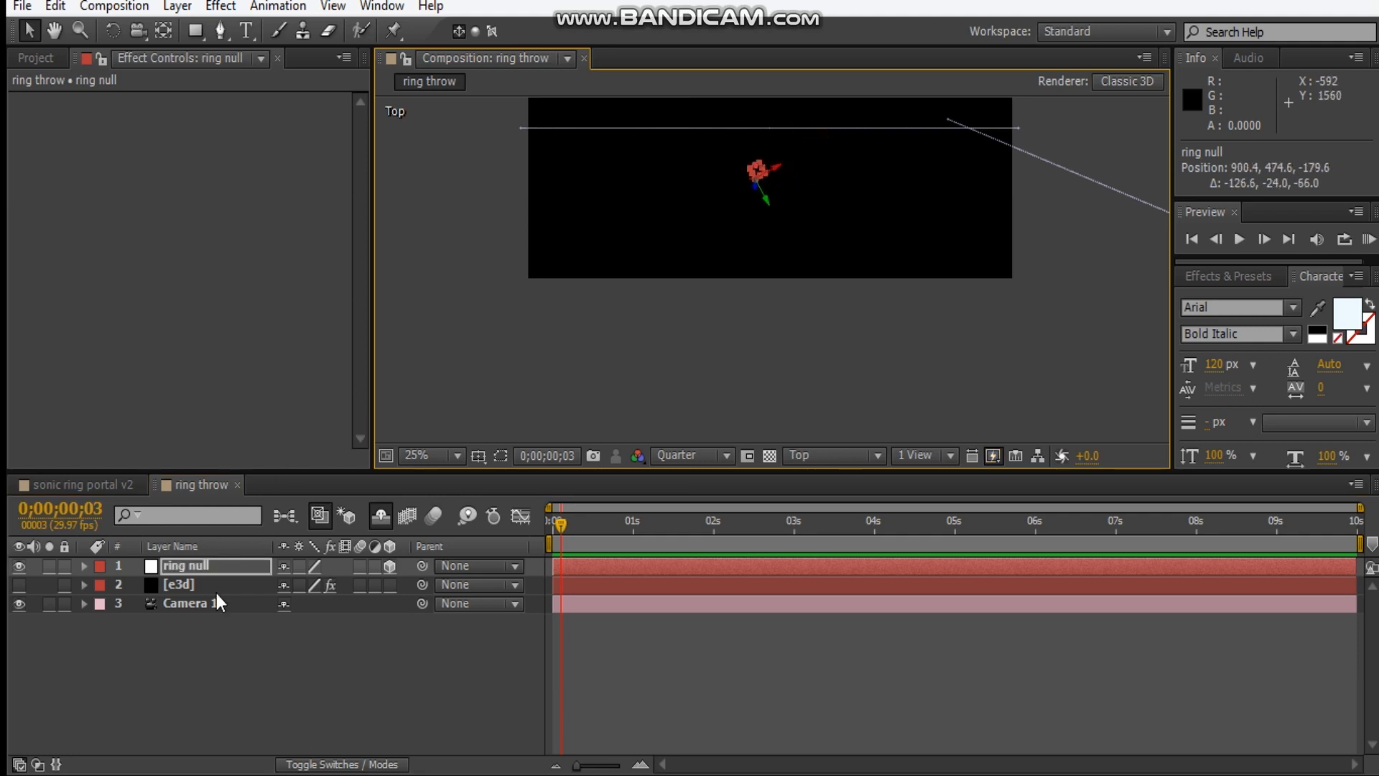
- Add a Position keyframe to the ring null and place it at 0;00;00;00
{"action": "key", "text": "p"}
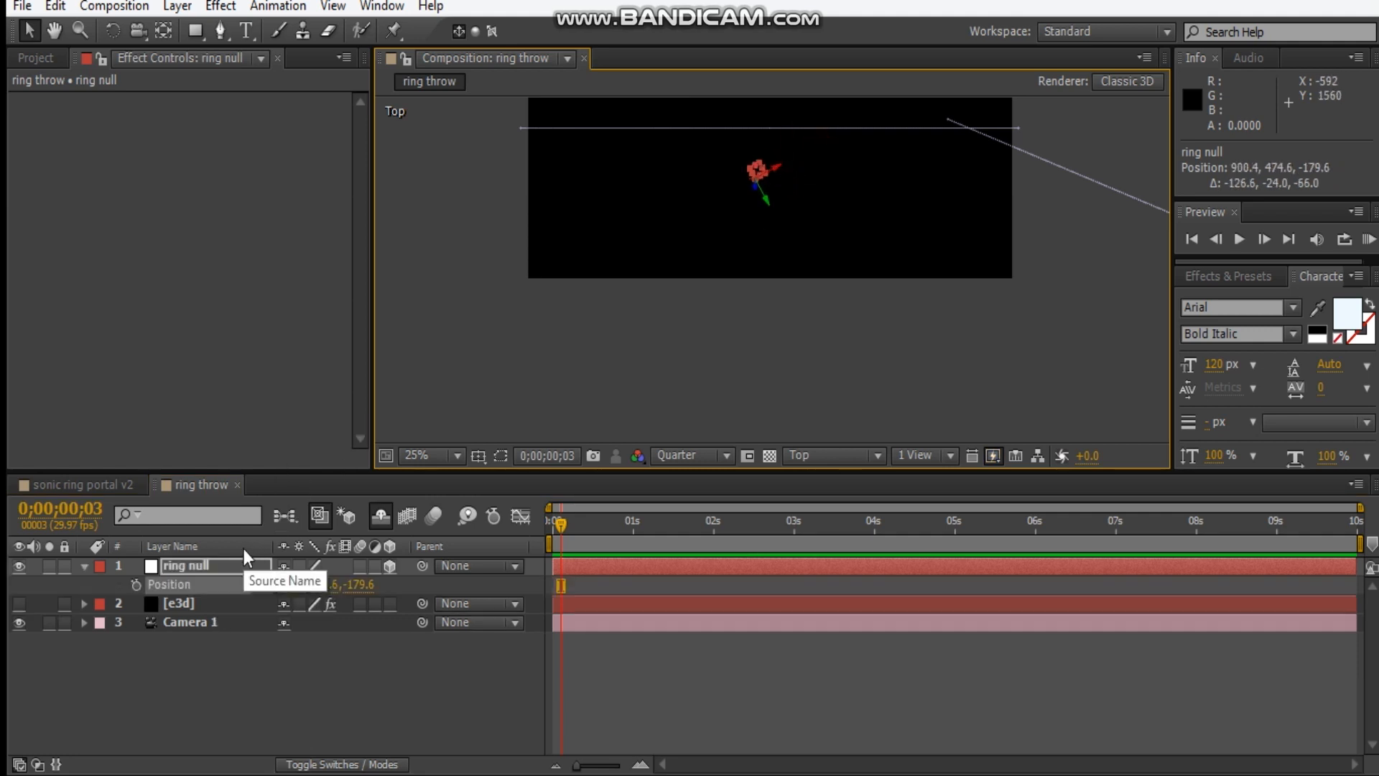
{"action": "left_click", "coordinate": [136, 584]}
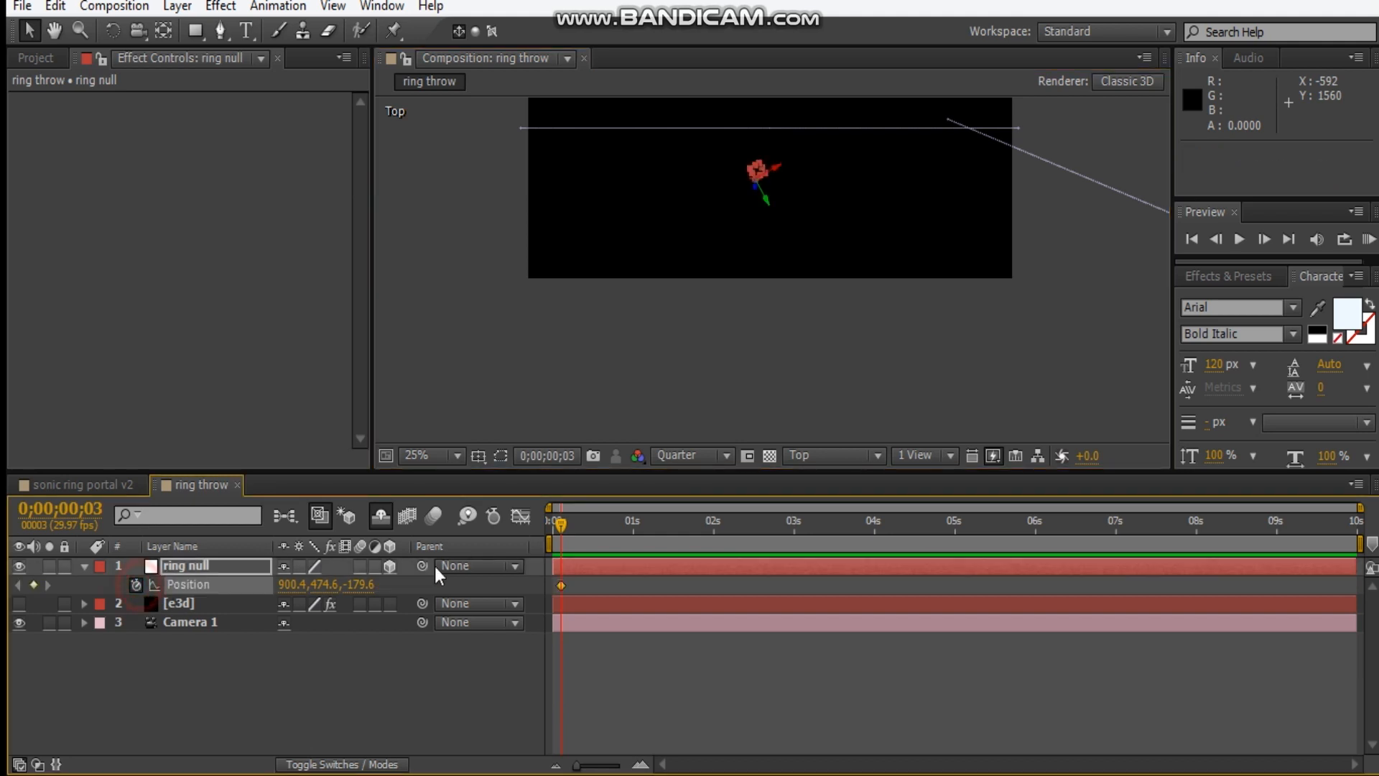
{"action": "left_click_drag", "start_coordinate": [560, 584], "coordinate": [556, 585]}
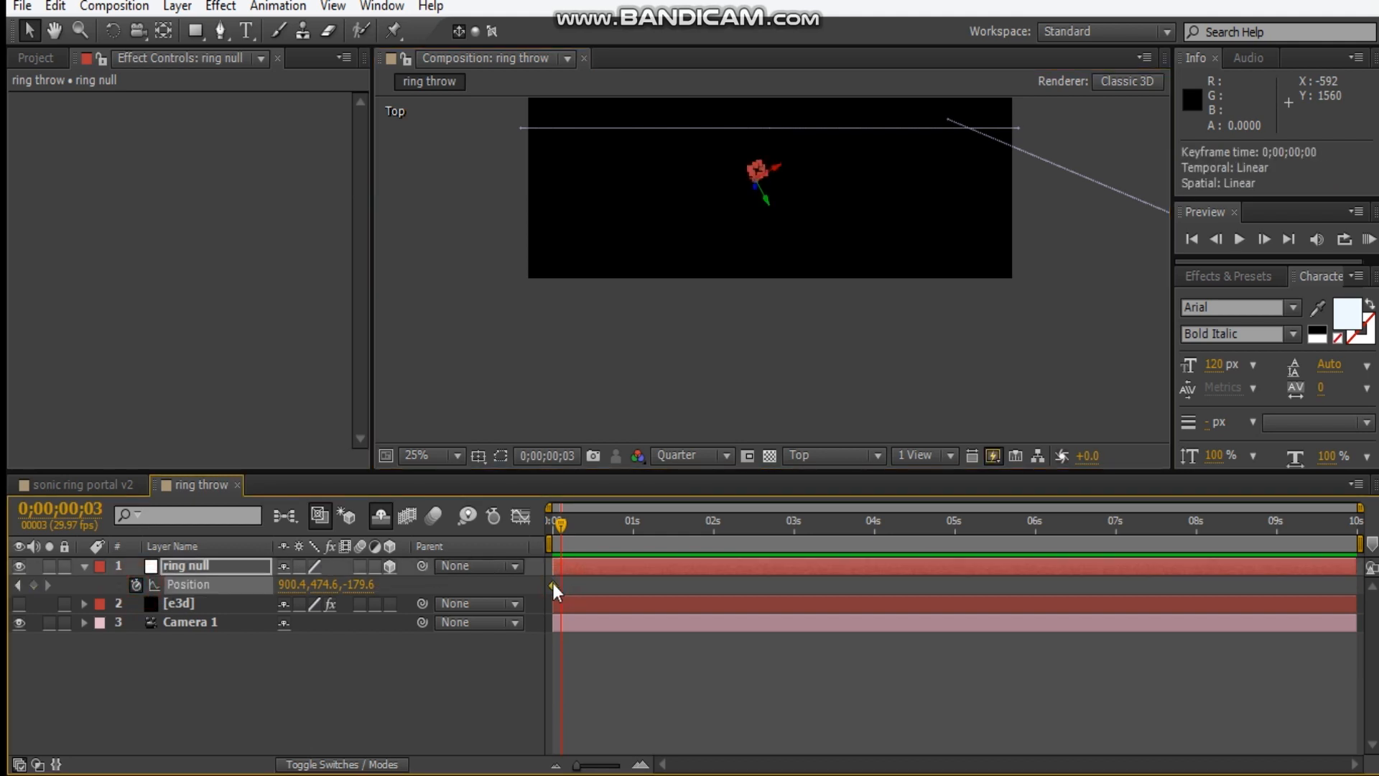
- At 0;00;09;29, keyframe the ring null near the end of the camera's view at about 4132, -1519, -5658
{"action": "left_click_drag", "start_coordinate": [561, 529], "coordinate": [1356, 528]}
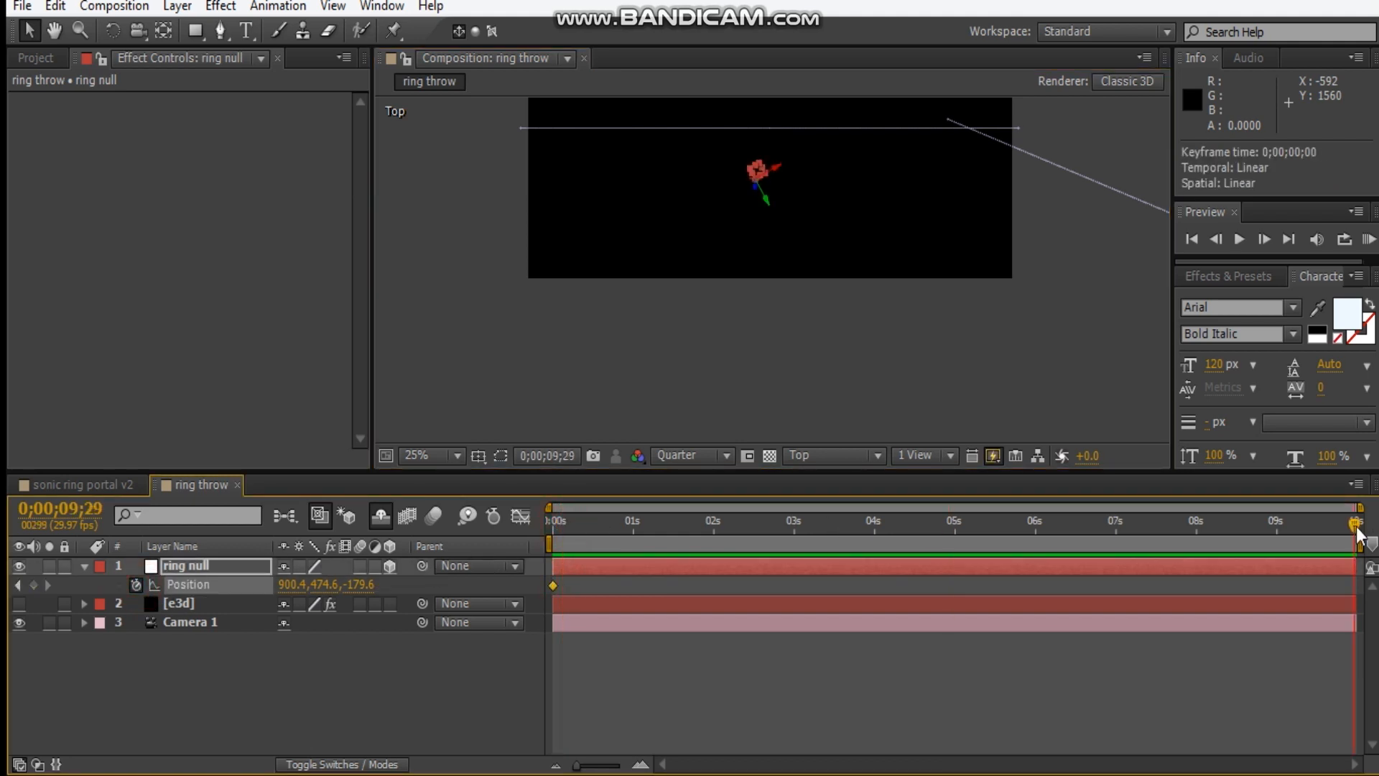
{"action": "scroll", "coordinate": [872, 222], "scroll_direction": "down", "scroll_amount": 2}
{"action": "left_click_drag", "start_coordinate": [854, 290], "coordinate": [836, 136]}
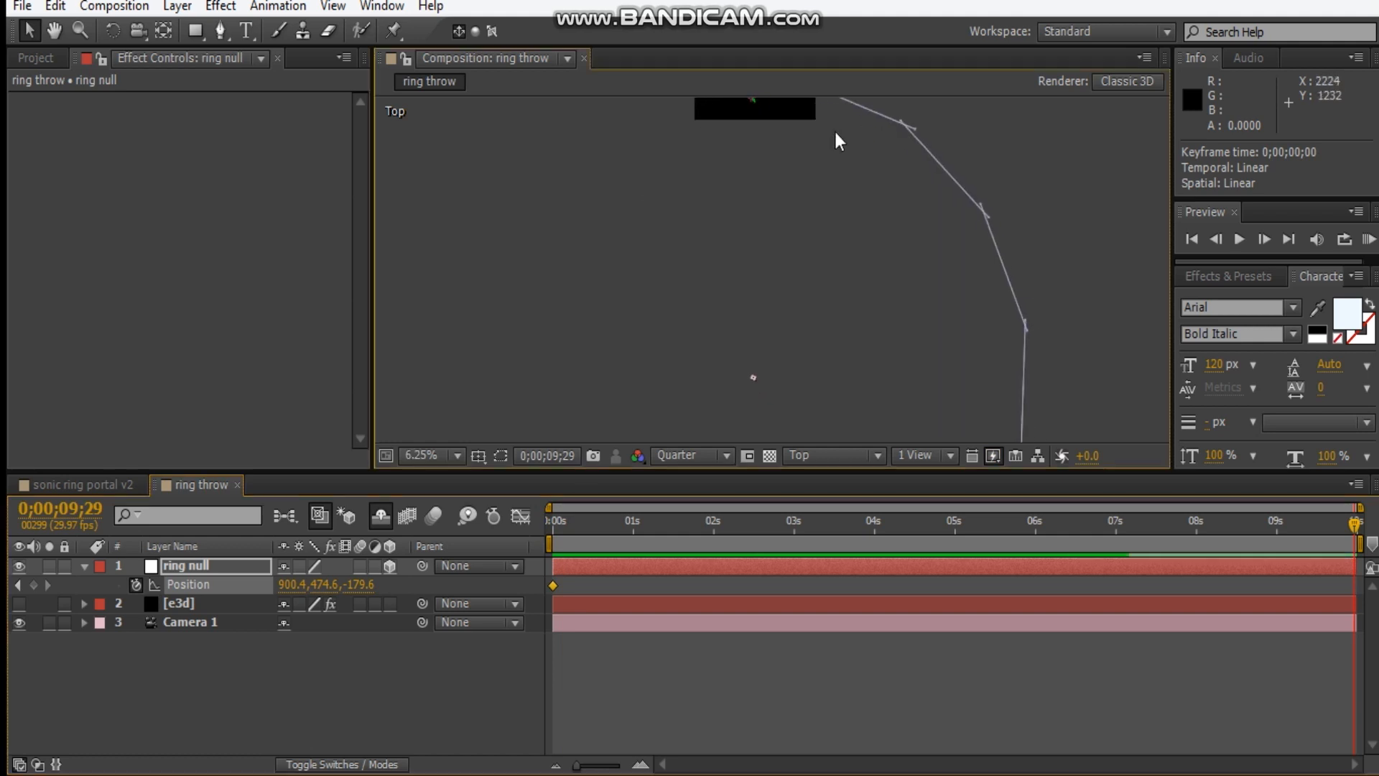
{"action": "scroll", "coordinate": [842, 158], "scroll_direction": "down", "scroll_amount": 1}
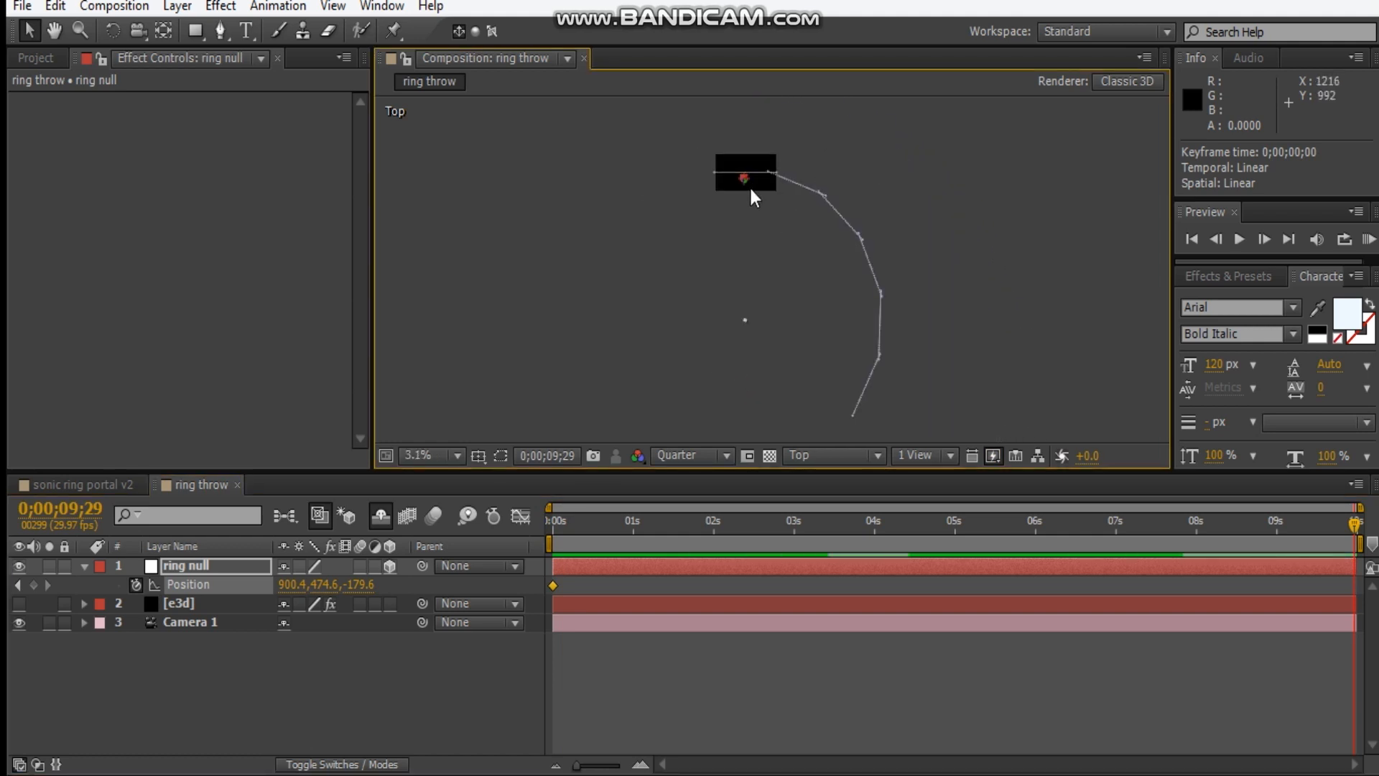
{"action": "left_click", "coordinate": [199, 623]}
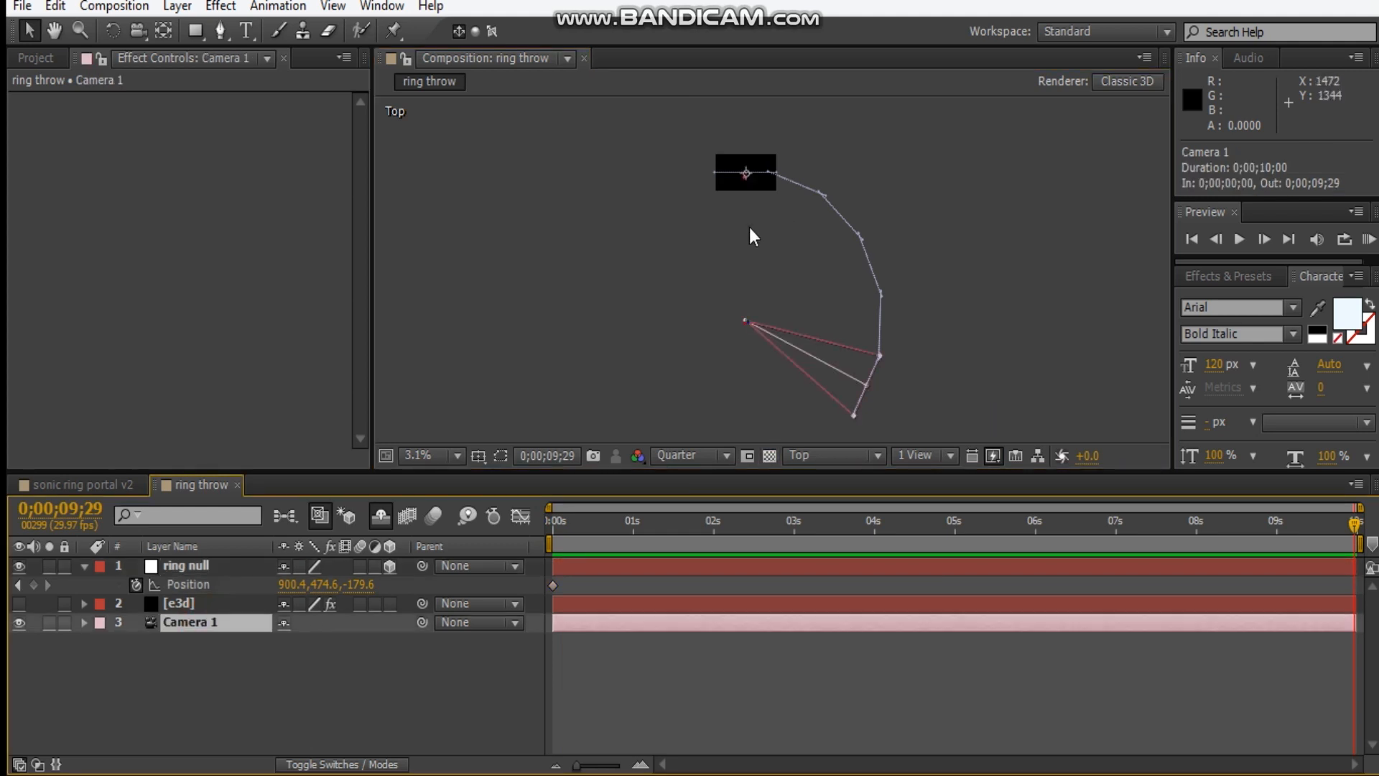
{"action": "left_click", "coordinate": [745, 175]}
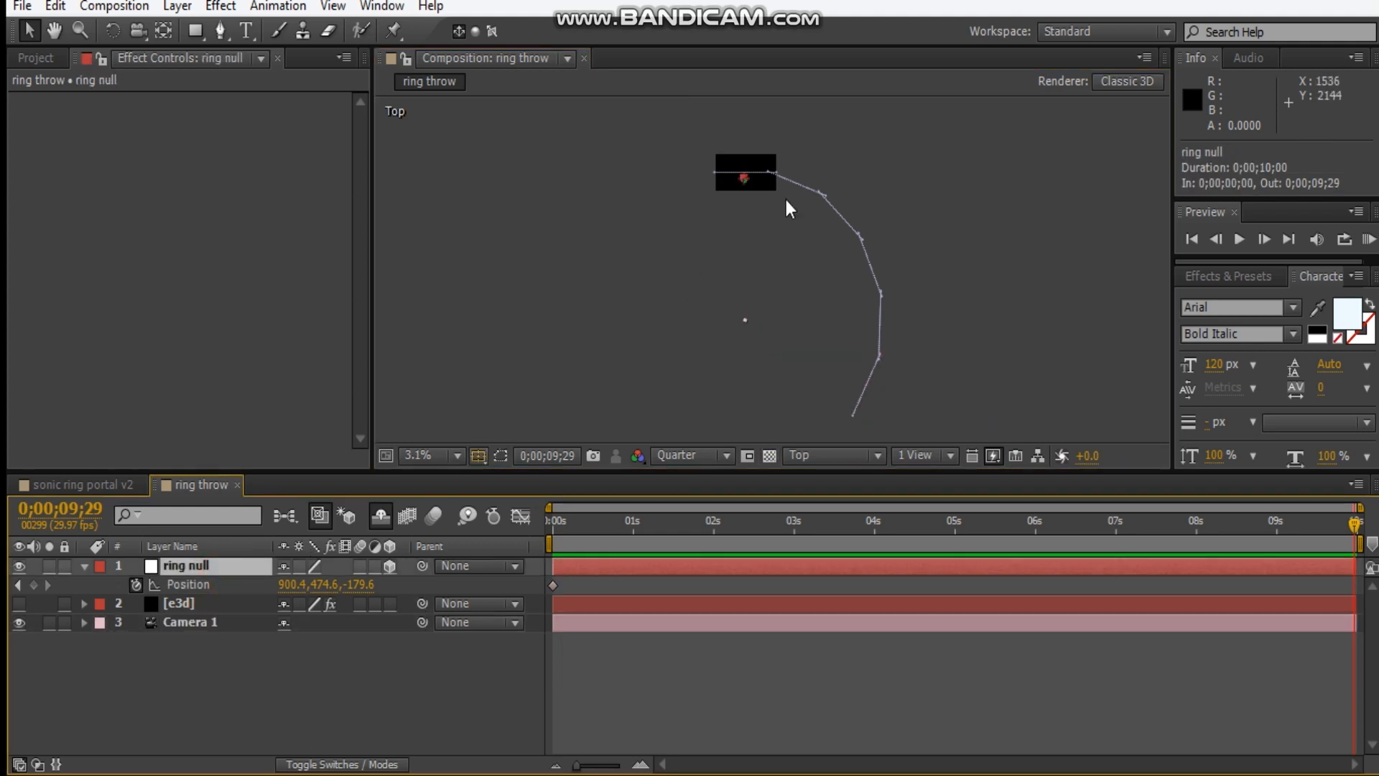
{"action": "left_click_drag", "start_coordinate": [747, 186], "coordinate": [860, 390]}
{"action": "scroll", "coordinate": [855, 374], "scroll_direction": "up", "scroll_amount": 2}
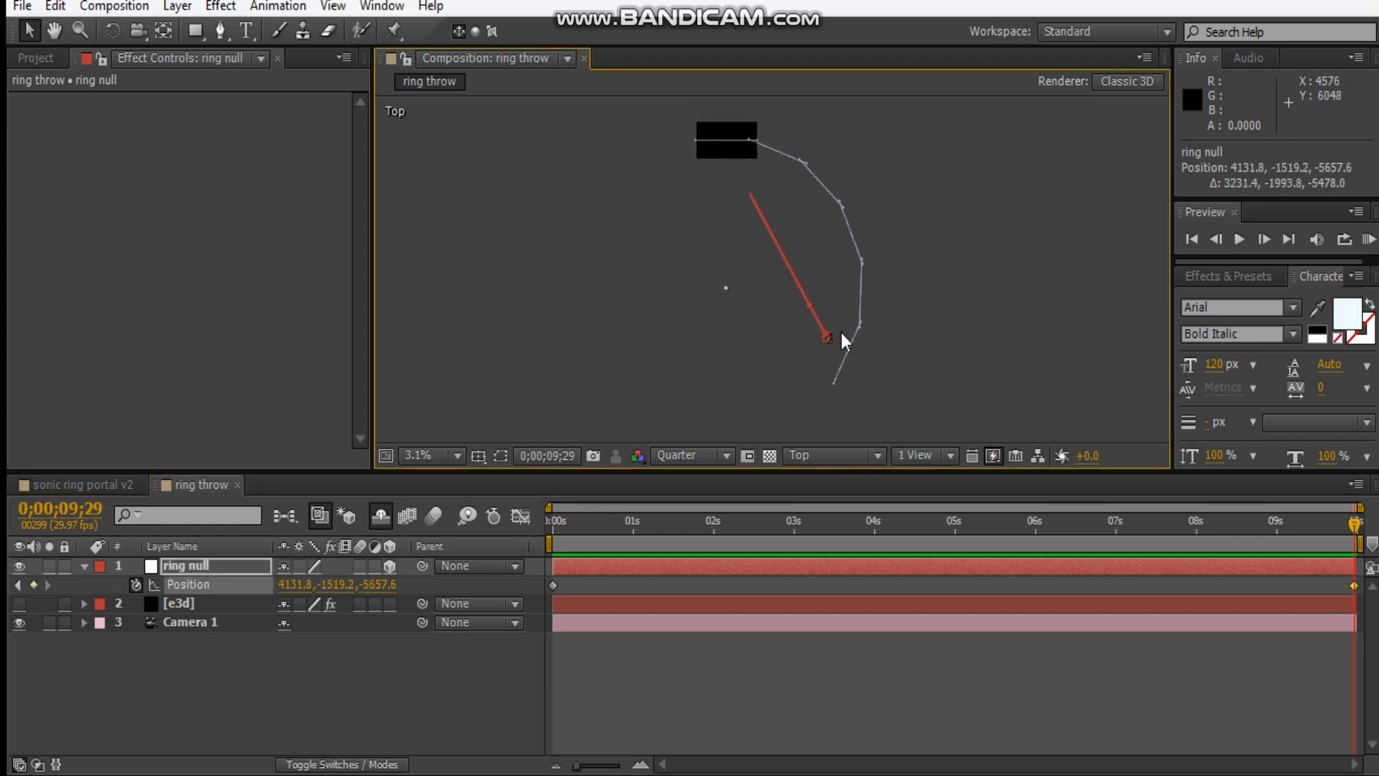
- Move the ring null's end keyframe at 0;00;09;29 to about 4149, -1679, -6097 in the Top view
{"action": "left_click_drag", "start_coordinate": [904, 356], "coordinate": [777, 172]}
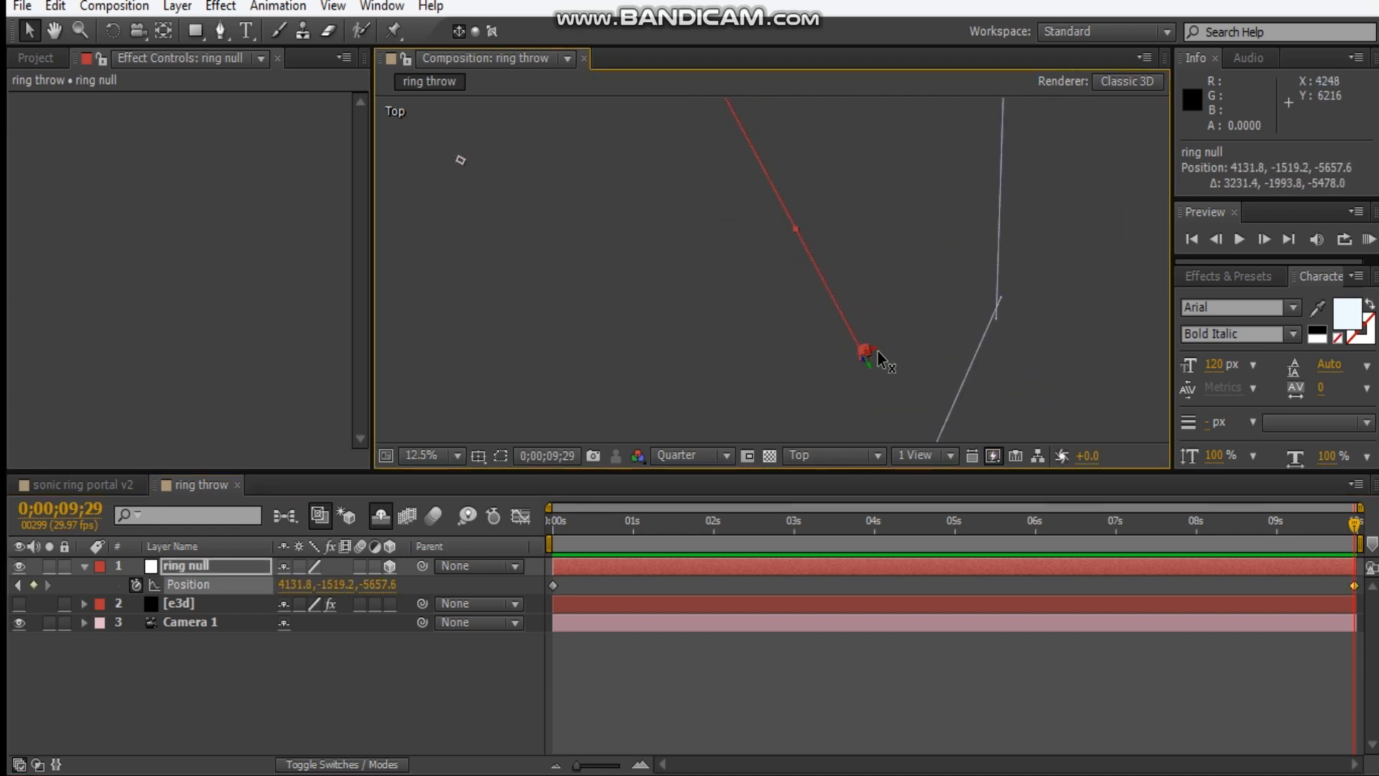
{"action": "left_click_drag", "start_coordinate": [877, 352], "coordinate": [886, 416]}
{"action": "key", "text": "comma"}
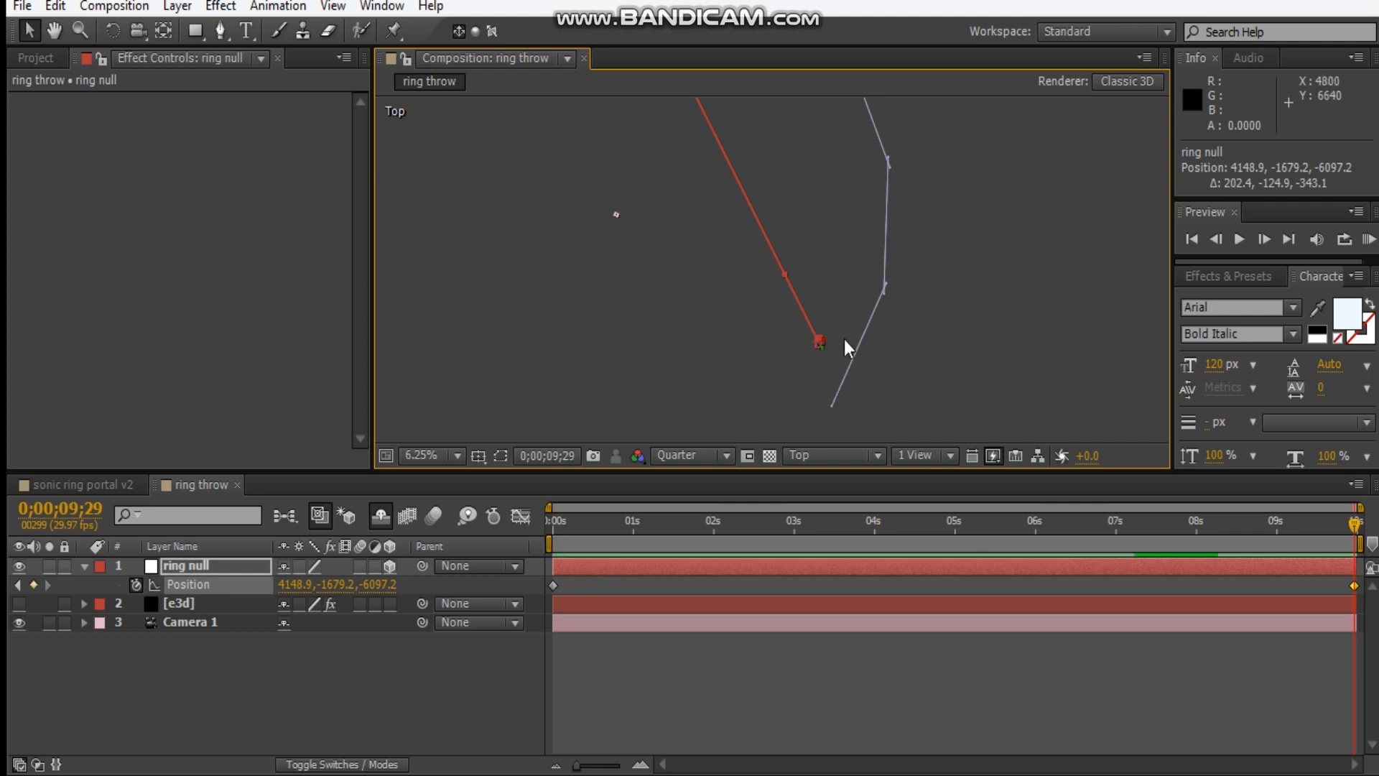
- Bend the end of the ring null's motion path outward by placing the end keyframe's handle at about 4535, -1320, -1623
{"action": "left_click_drag", "start_coordinate": [740, 290], "coordinate": [751, 451]}
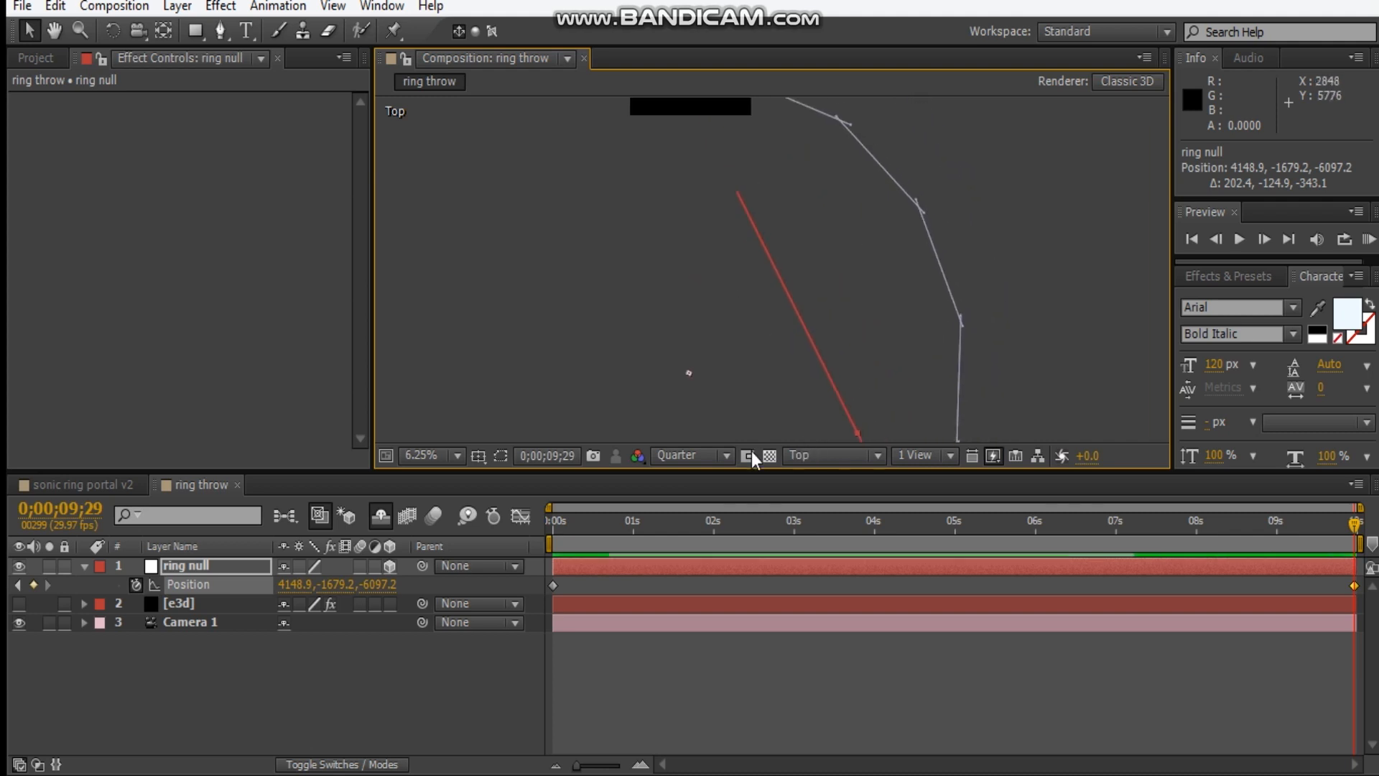
{"action": "key", "text": "comma"}
{"action": "left_click_drag", "start_coordinate": [815, 352], "coordinate": [844, 231]}
- At 0;00;00;00, pull the first Position keyframe's path handle out to about 2930, 116, -702 to curve the path's start
{"action": "left_click", "coordinate": [559, 519]}
{"action": "key", "text": "period"}
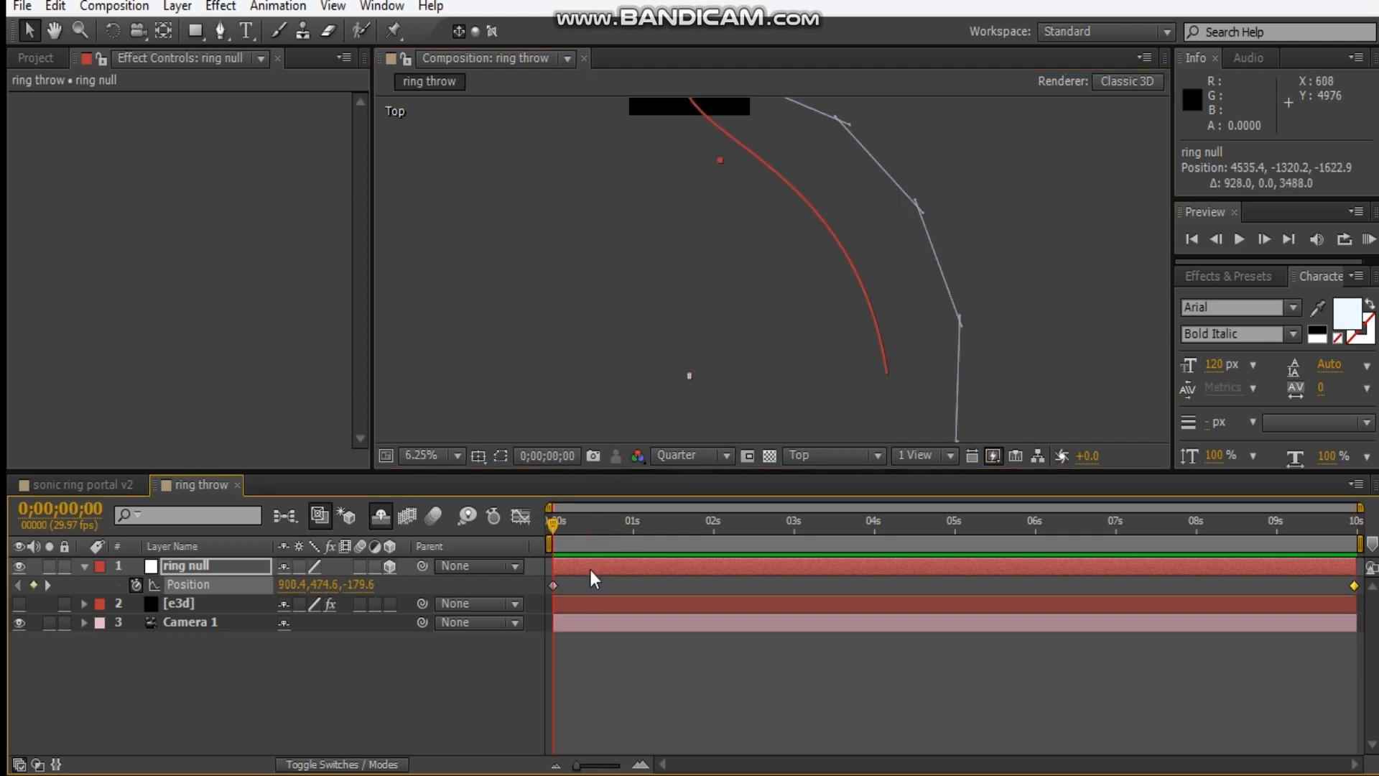
{"action": "left_click", "coordinate": [553, 587]}
{"action": "key", "text": "space"}
{"action": "left_click_drag", "start_coordinate": [665, 301], "coordinate": [679, 449]}
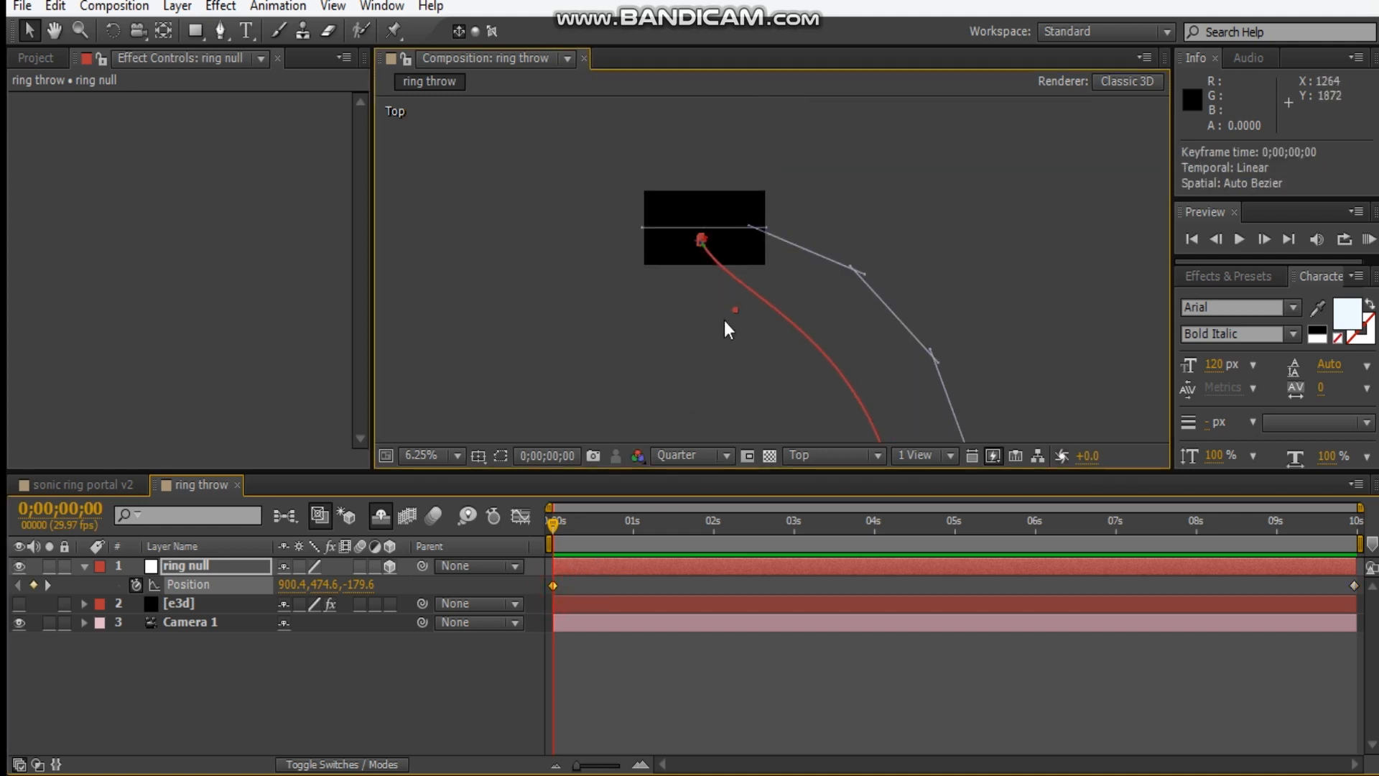
{"action": "left_click_drag", "start_coordinate": [734, 312], "coordinate": [829, 277]}
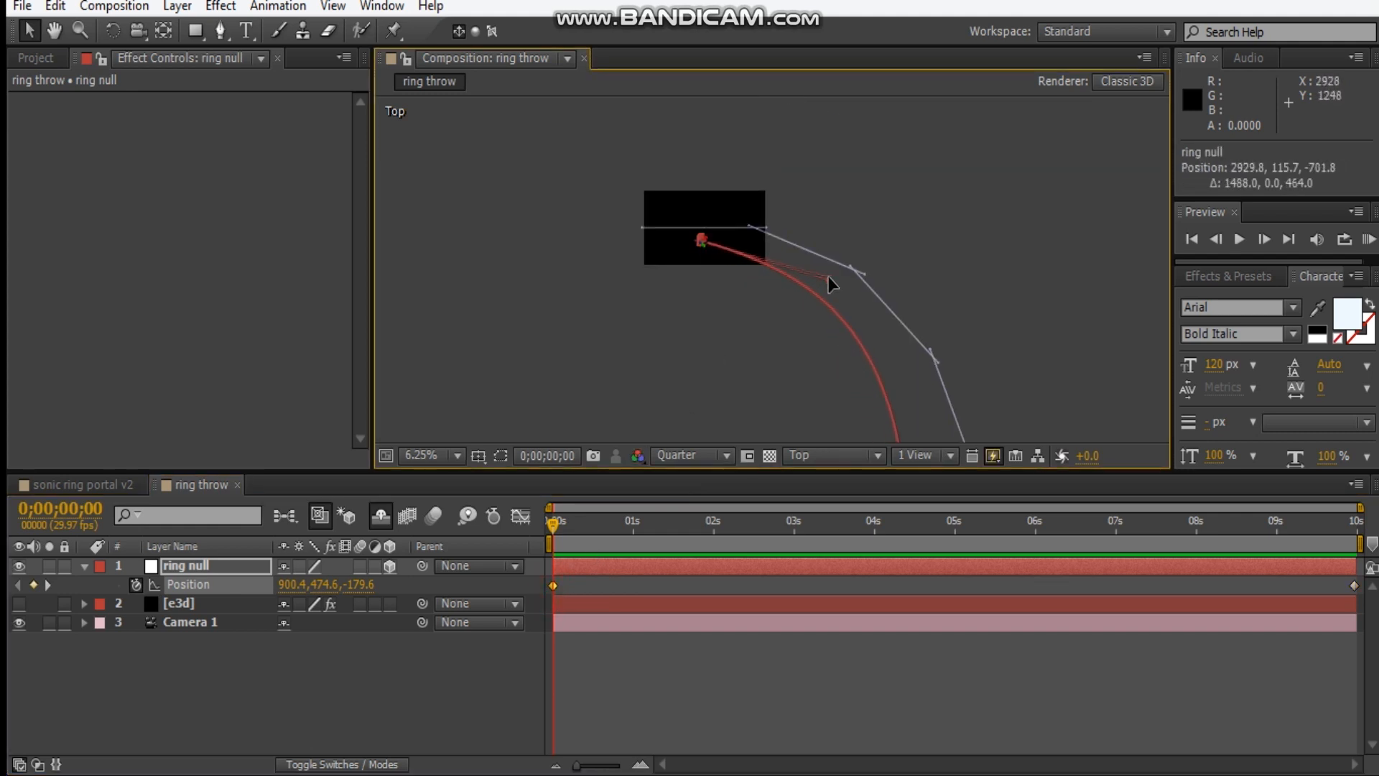
- Pull the end keyframe's path handle outward to about 5527, -1320, -2903 so the path follows the arc of photos
{"action": "key", "text": "space"}
{"action": "left_click_drag", "start_coordinate": [888, 343], "coordinate": [816, 151]}
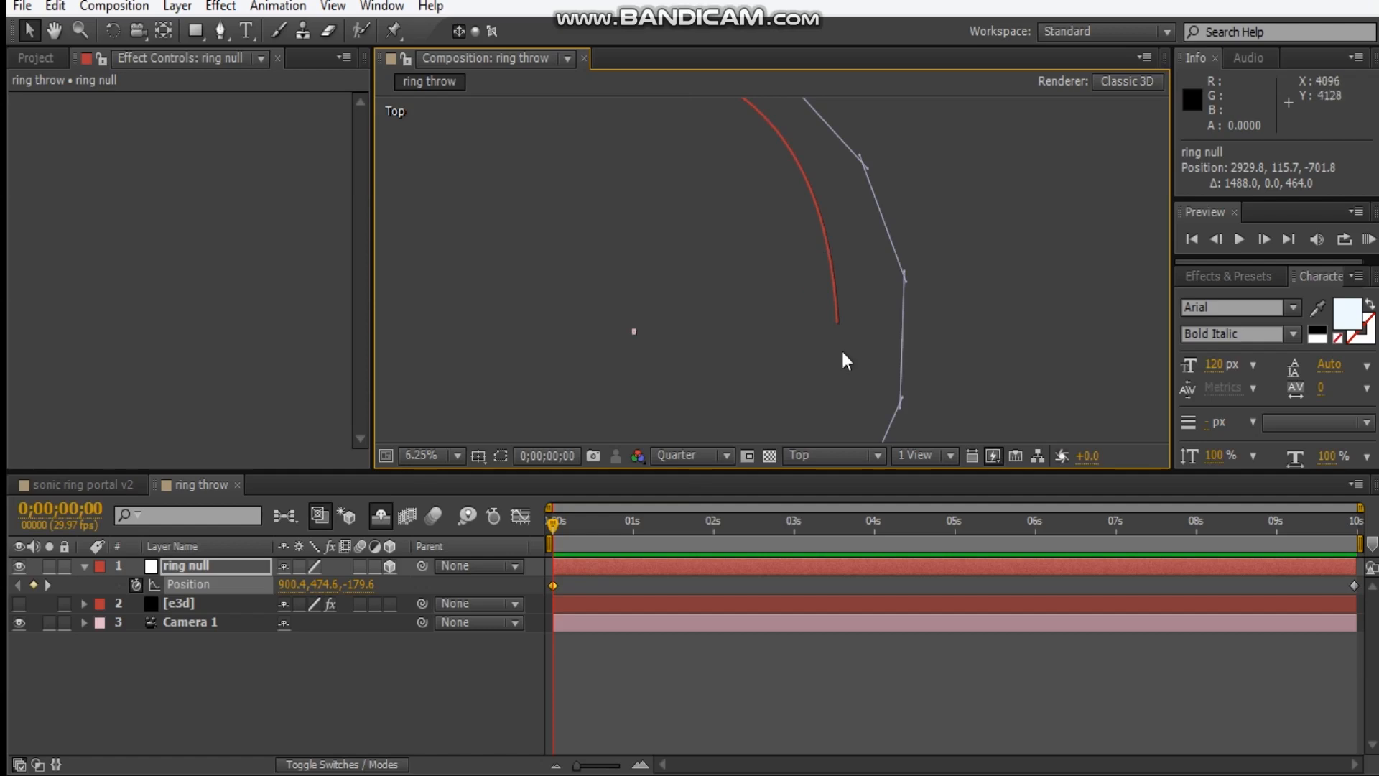
{"action": "scroll", "coordinate": [874, 292], "scroll_direction": "down", "scroll_amount": 2}
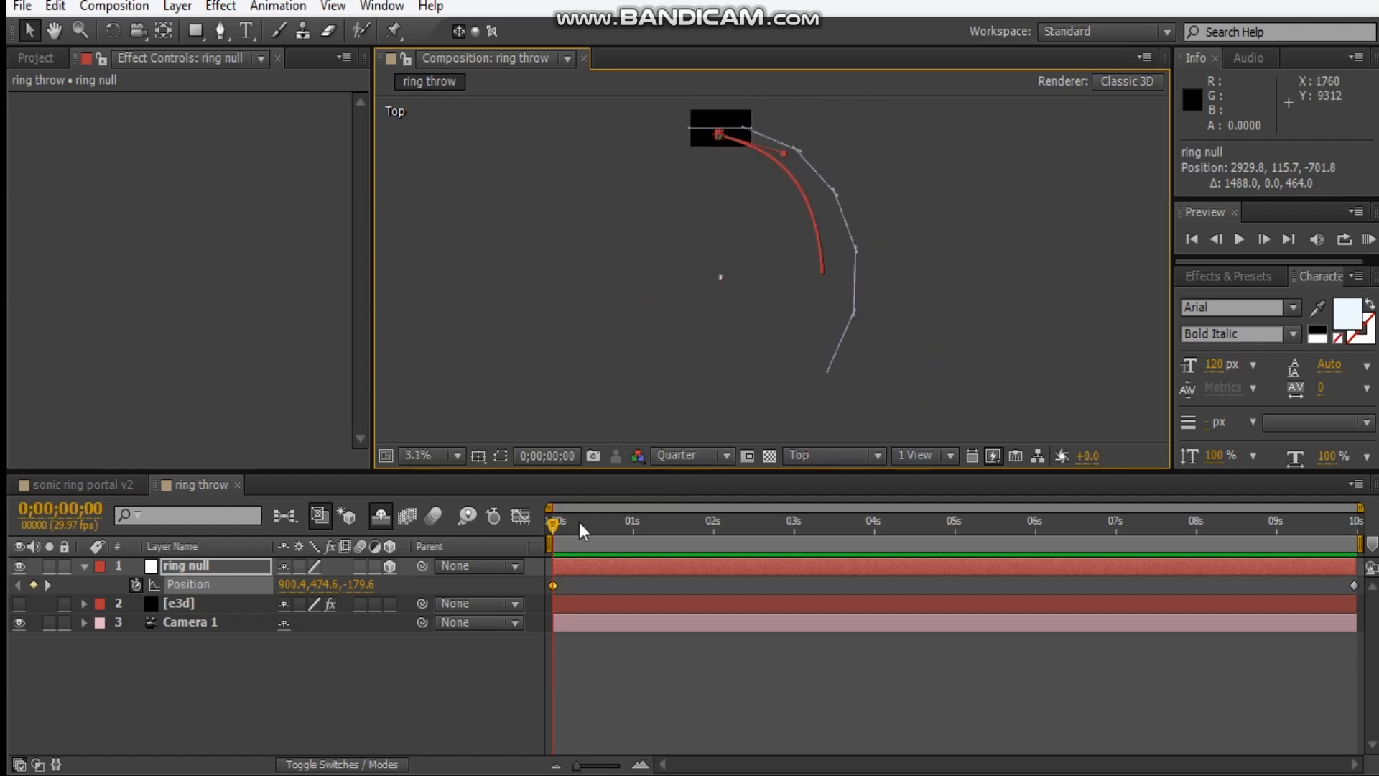
{"action": "left_click_drag", "start_coordinate": [600, 524], "coordinate": [1302, 614]}
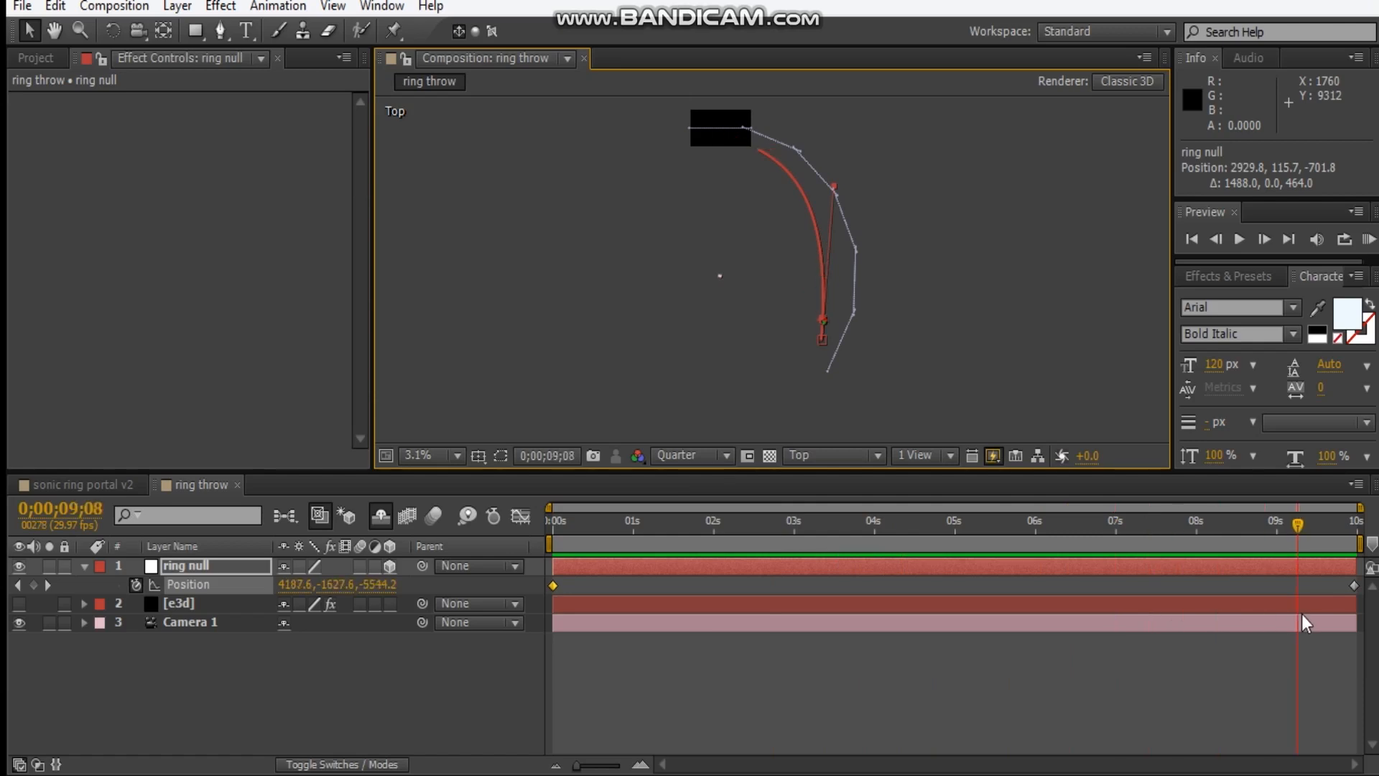
{"action": "left_click_drag", "start_coordinate": [835, 193], "coordinate": [871, 214]}
{"action": "left_click_drag", "start_coordinate": [862, 219], "coordinate": [865, 237]}
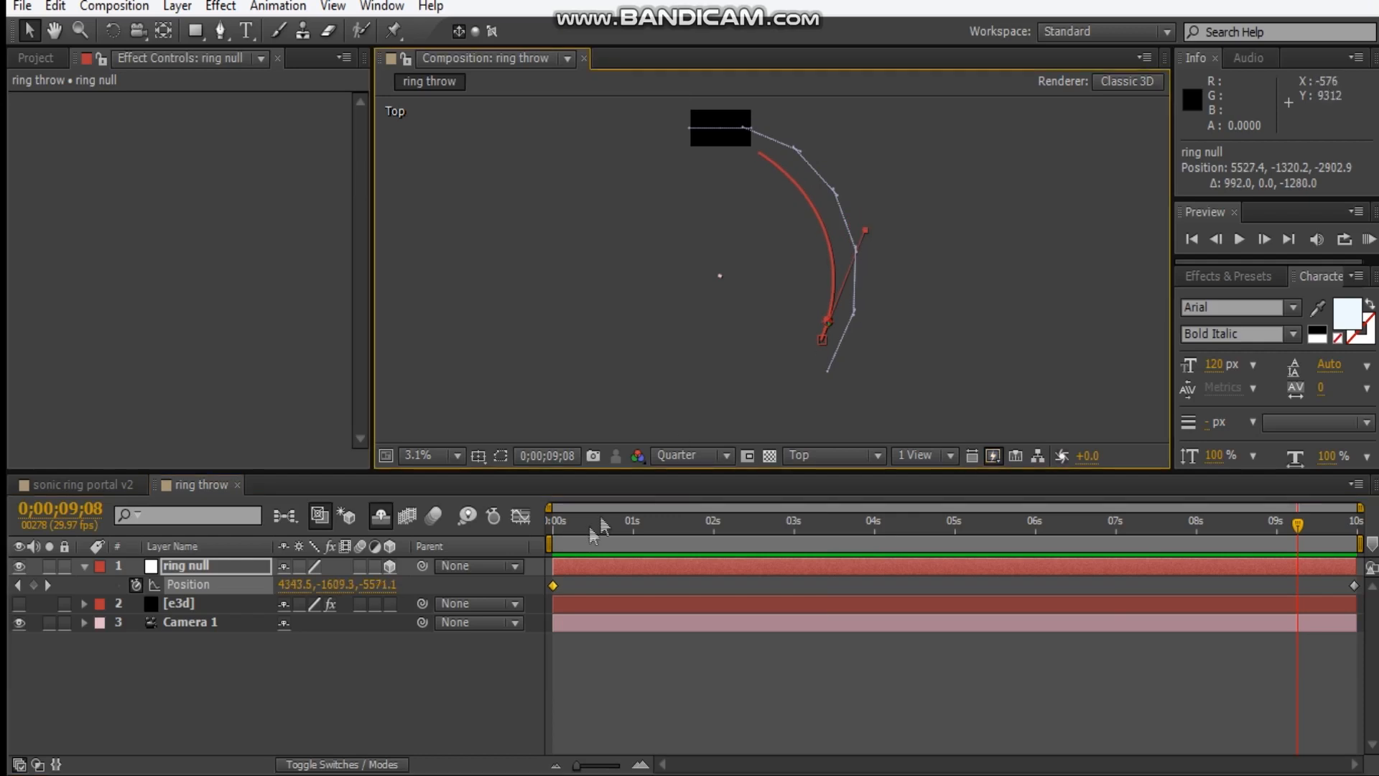
- Return to 0;00;00;00 and switch the composition to the Active Camera view
{"action": "left_click", "coordinate": [551, 536]}
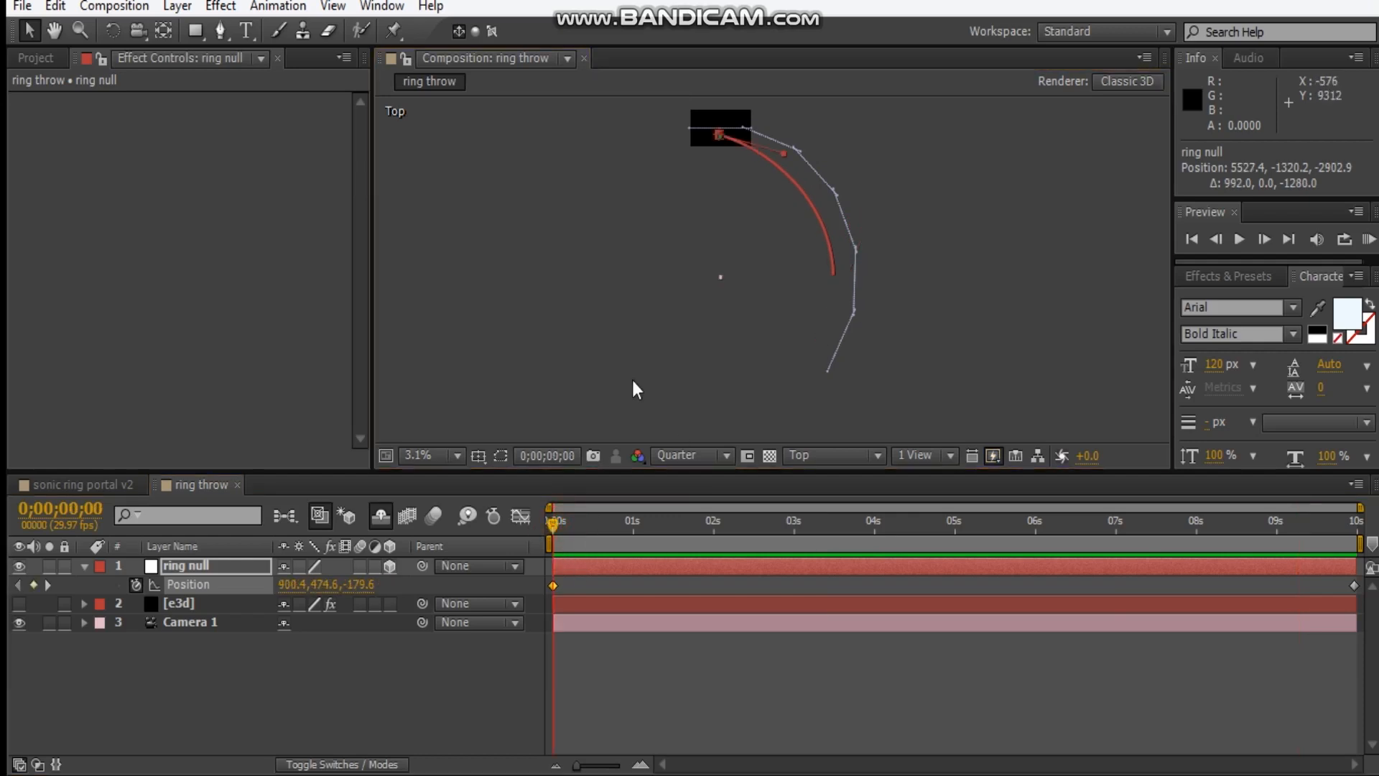
{"action": "left_click", "coordinate": [781, 153]}
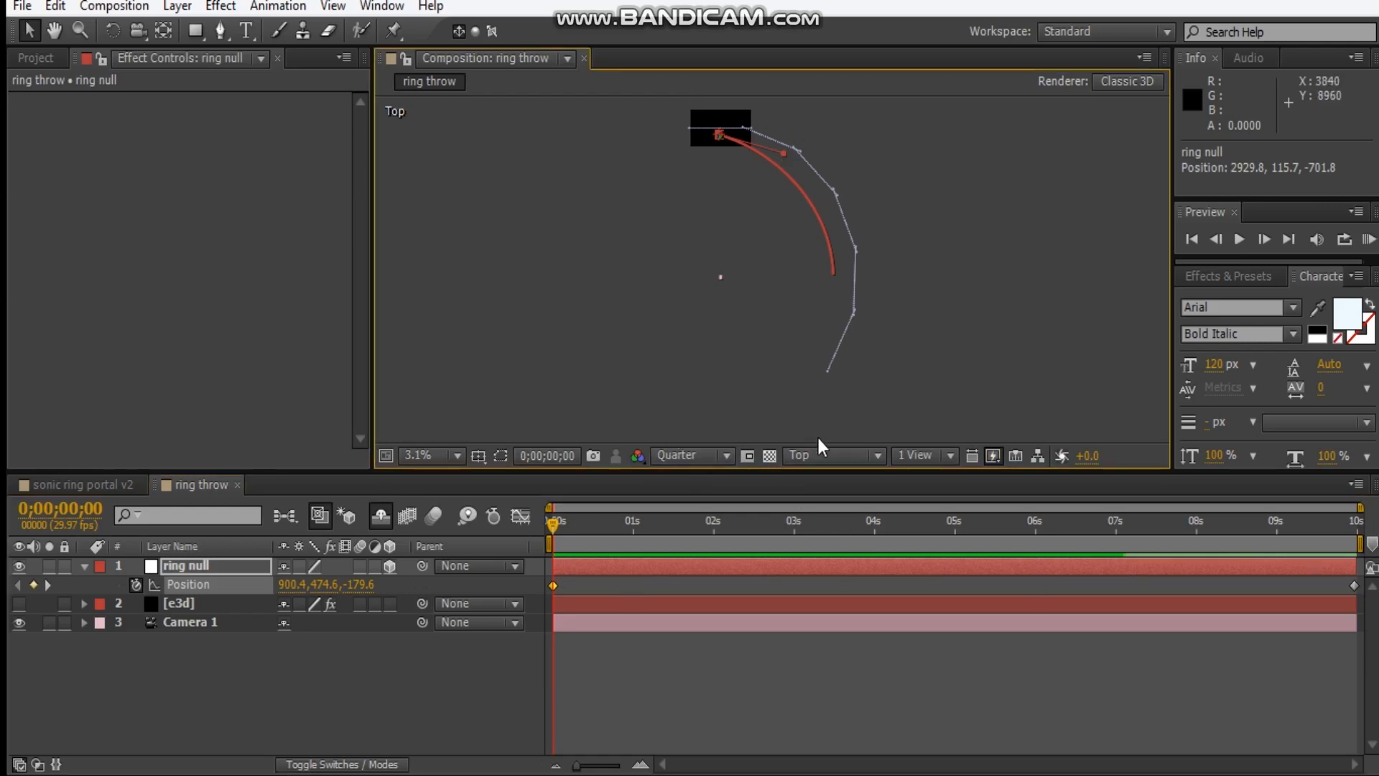
{"action": "left_click", "coordinate": [818, 457]}
{"action": "left_click", "coordinate": [855, 481]}
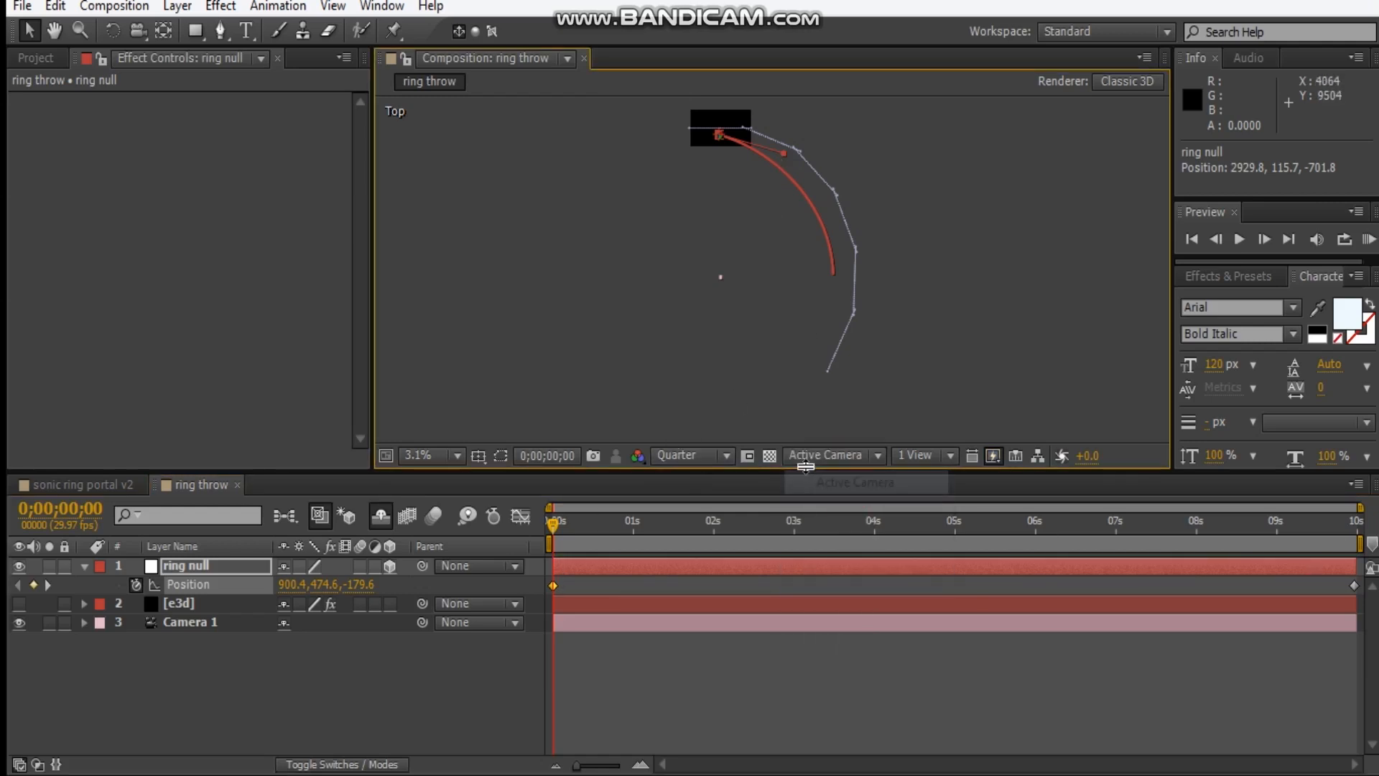
{"action": "left_click_drag", "start_coordinate": [766, 126], "coordinate": [813, 258]}
{"action": "scroll", "coordinate": [764, 248], "scroll_direction": "up", "scroll_amount": 2}
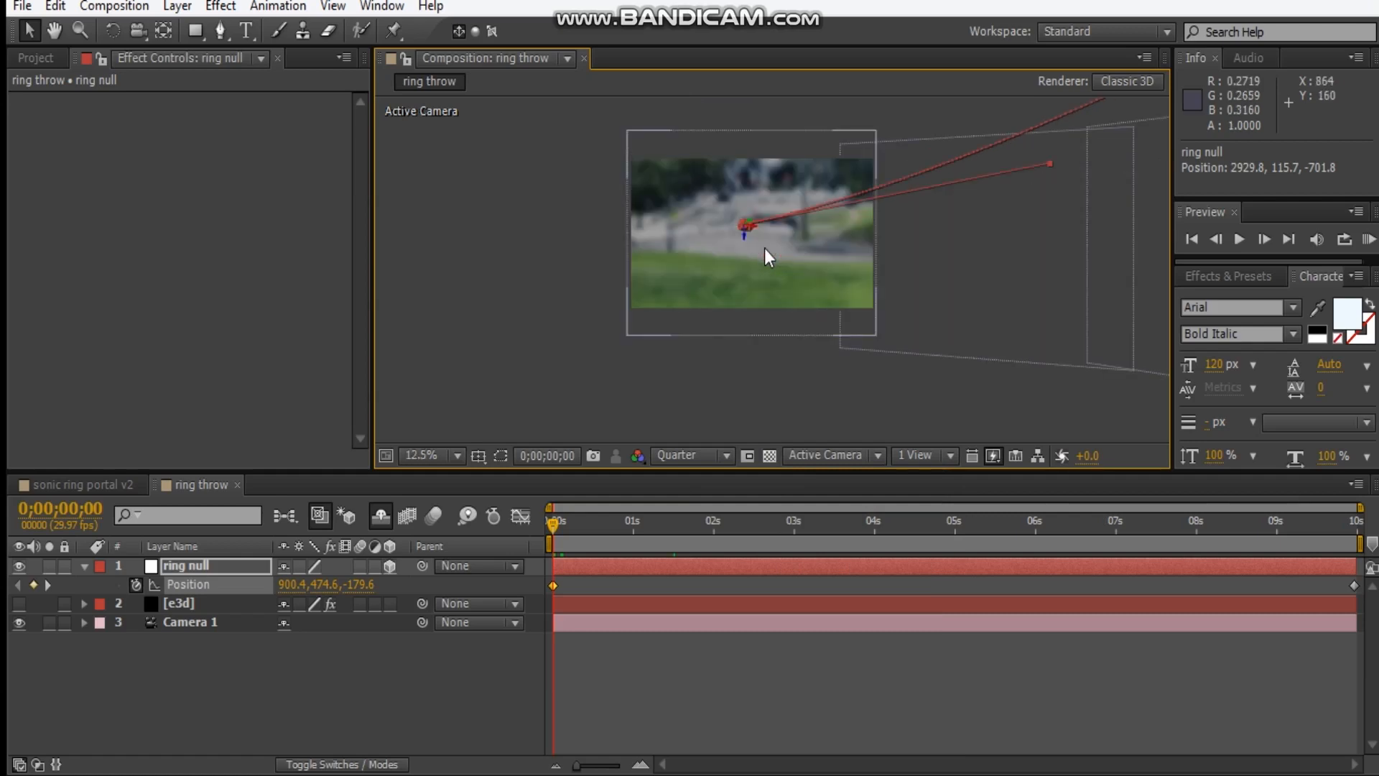
- Show the e3d layer again and, at 0;00;02;26, lower the ring null into the camera frame, smoothing its path handle
{"action": "left_click_drag", "start_coordinate": [602, 536], "coordinate": [694, 534]}
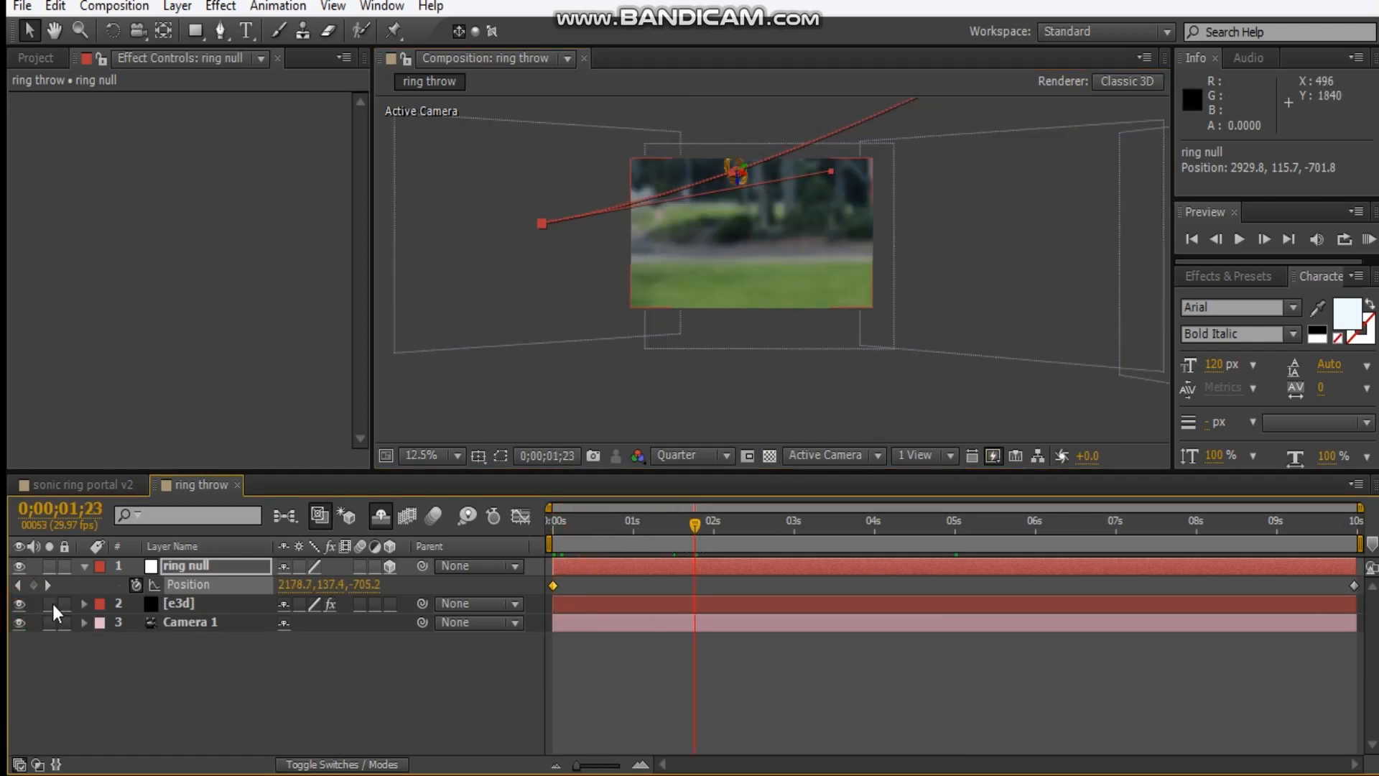
{"action": "left_click_drag", "start_coordinate": [696, 533], "coordinate": [784, 536]}
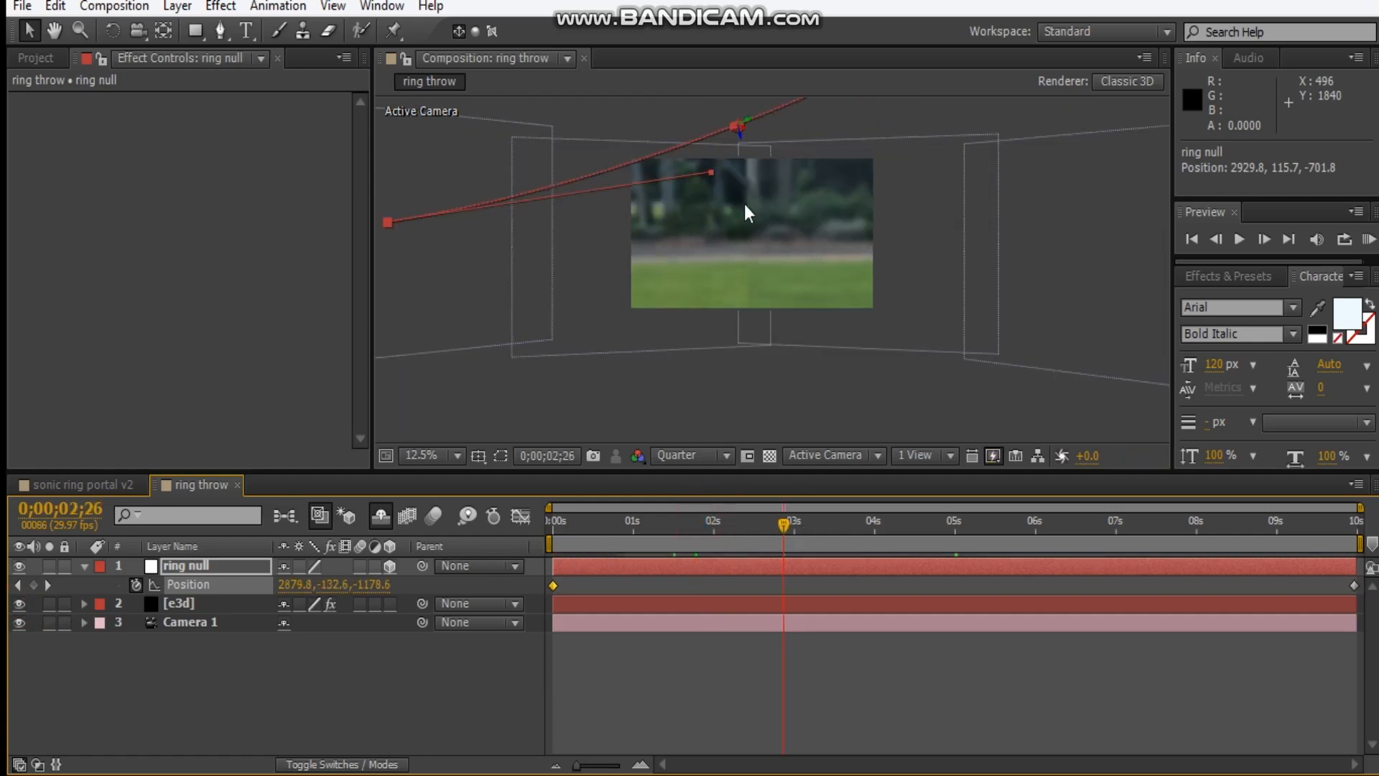
{"action": "left_click_drag", "start_coordinate": [740, 139], "coordinate": [750, 227]}
{"action": "left_click_drag", "start_coordinate": [636, 256], "coordinate": [643, 223]}
- At 0;00;05;27, keyframe the ring null lower inside the camera frame and adjust the path handle beside it
{"action": "left_click", "coordinate": [1026, 522]}
{"action": "left_click_drag", "start_coordinate": [692, 149], "coordinate": [709, 280]}
{"action": "left_click_drag", "start_coordinate": [620, 352], "coordinate": [616, 303]}
{"action": "scroll", "coordinate": [826, 270], "scroll_direction": "down", "scroll_amount": 1}
- At 0;00;07;26, keyframe the ring null back inside the camera frame
{"action": "left_click_drag", "start_coordinate": [1034, 523], "coordinate": [1186, 526]}
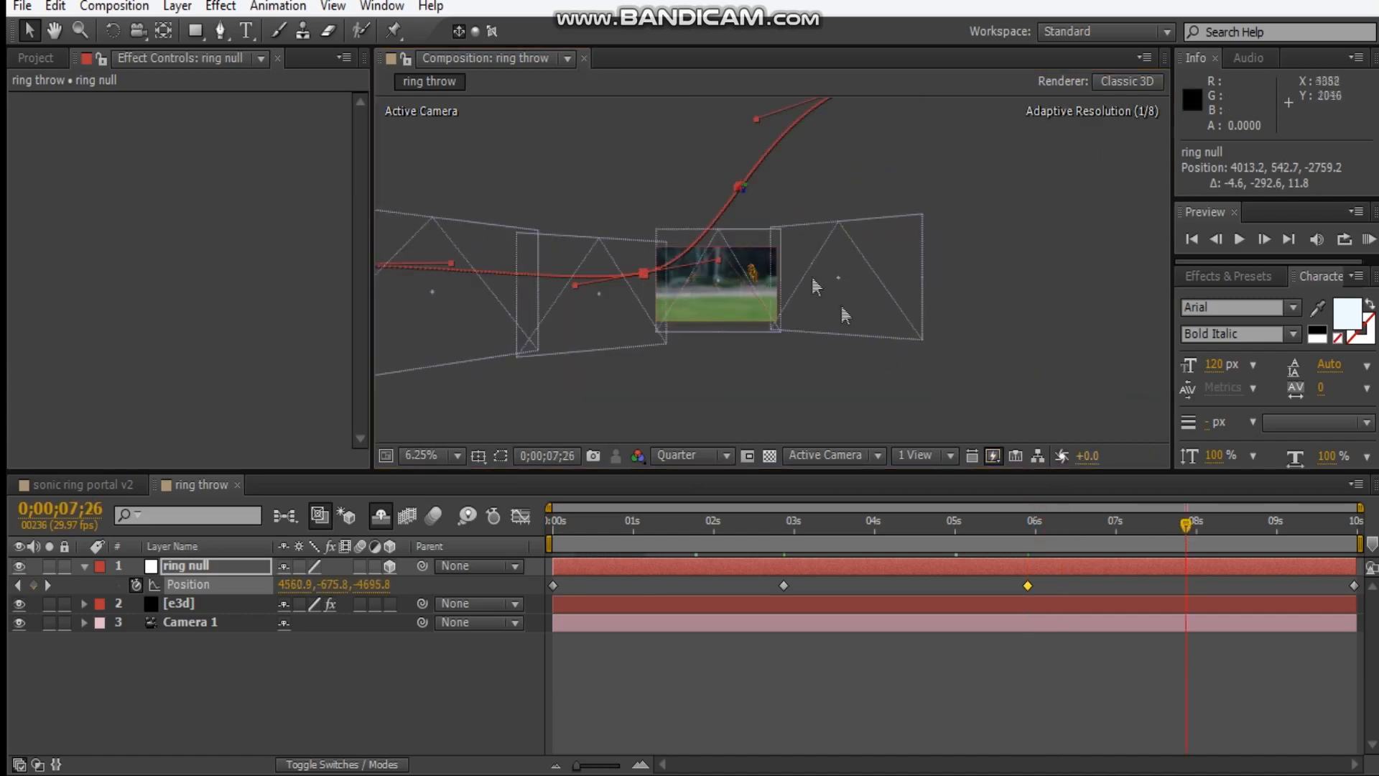
{"action": "left_click_drag", "start_coordinate": [743, 196], "coordinate": [679, 273]}
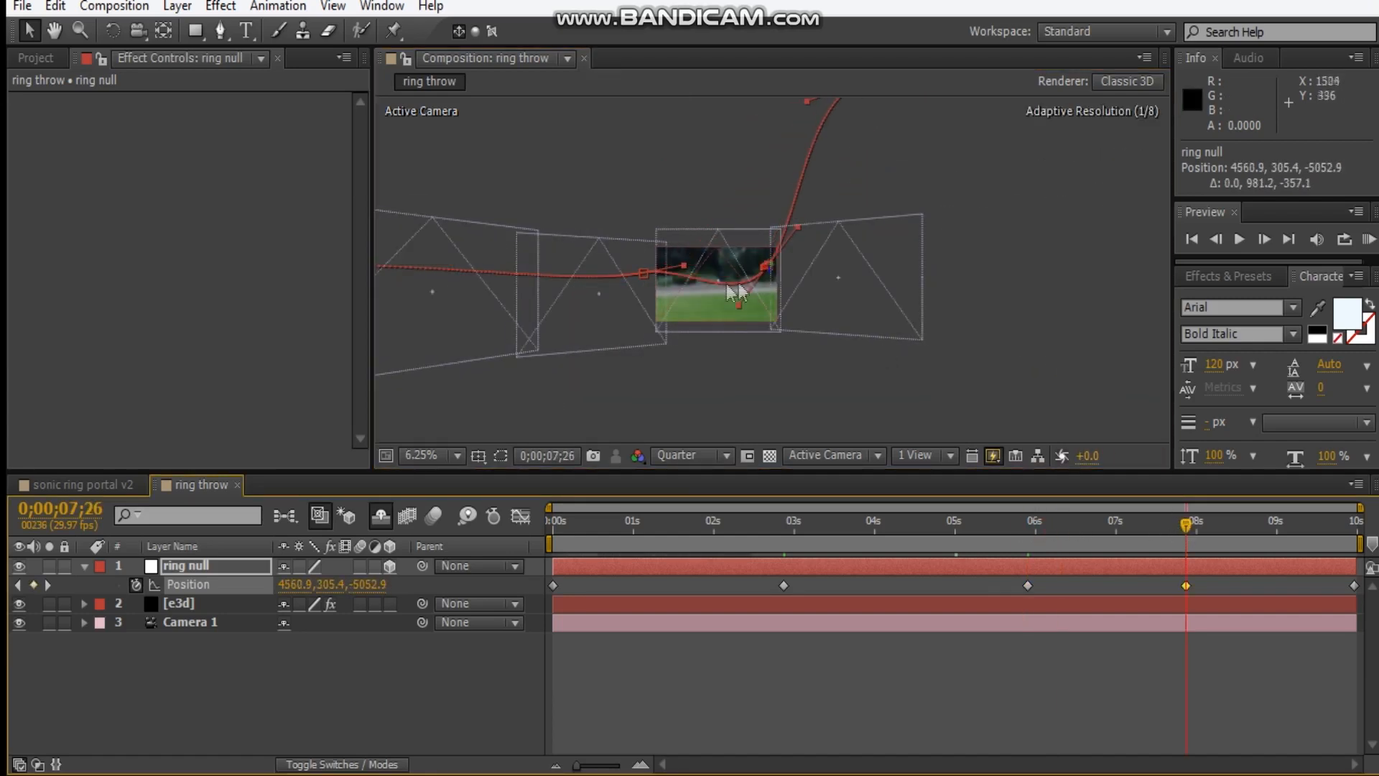
{"action": "scroll", "coordinate": [679, 273], "scroll_direction": "up", "scroll_amount": 1}
{"action": "left_click_drag", "start_coordinate": [765, 273], "coordinate": [709, 284]}
- At 0;00;09;29, lower the ring null into the camera frame and level its incoming path handle
{"action": "left_click", "coordinate": [1355, 527]}
{"action": "scroll", "coordinate": [782, 291], "scroll_direction": "down", "scroll_amount": 1}
{"action": "left_click_drag", "start_coordinate": [737, 143], "coordinate": [730, 247]}
{"action": "scroll", "coordinate": [758, 280], "scroll_direction": "up", "scroll_amount": 2}
{"action": "left_click_drag", "start_coordinate": [791, 306], "coordinate": [790, 242]}
{"action": "left_click_drag", "start_coordinate": [615, 252], "coordinate": [629, 230]}
{"action": "left_click_drag", "start_coordinate": [1340, 524], "coordinate": [1055, 523]}
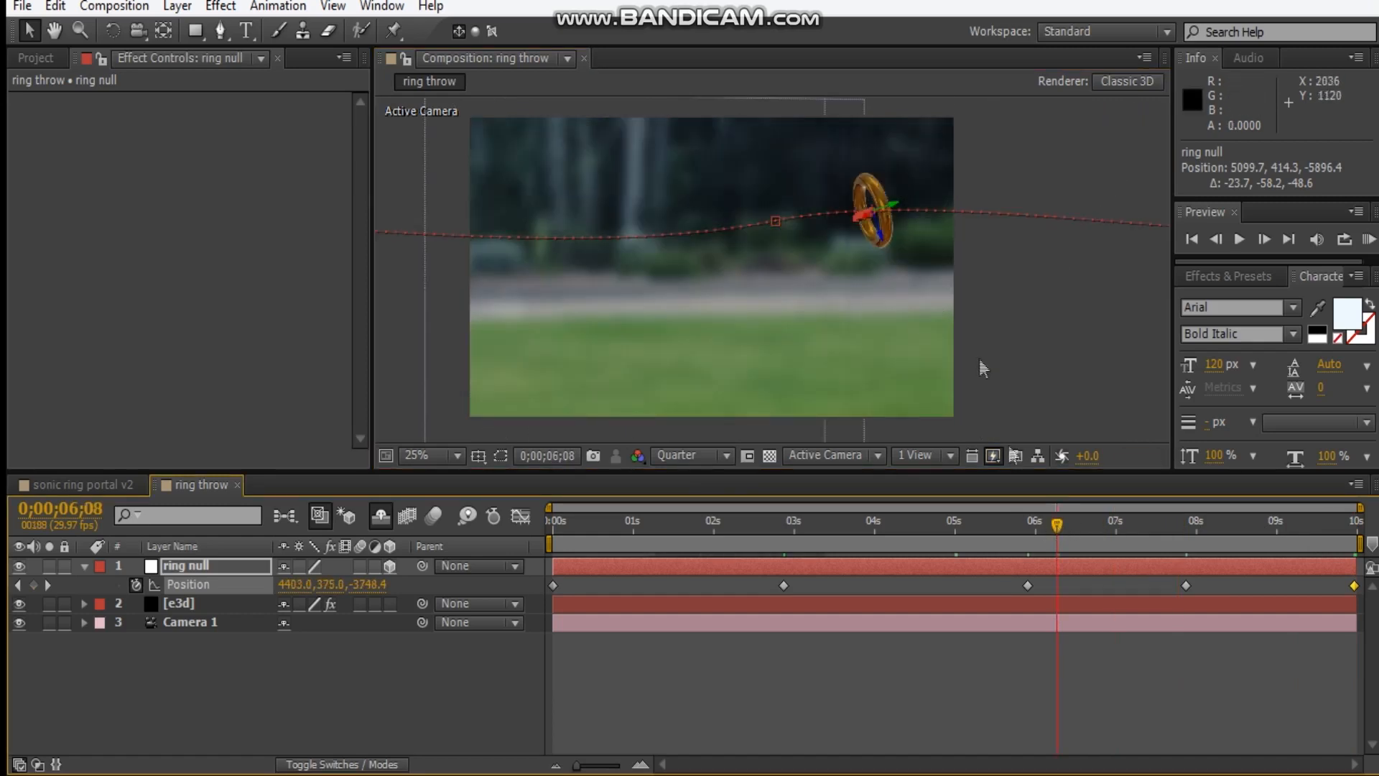
{"action": "left_click_drag", "start_coordinate": [885, 246], "coordinate": [899, 271]}
{"action": "key", "text": "ctrl+z"}
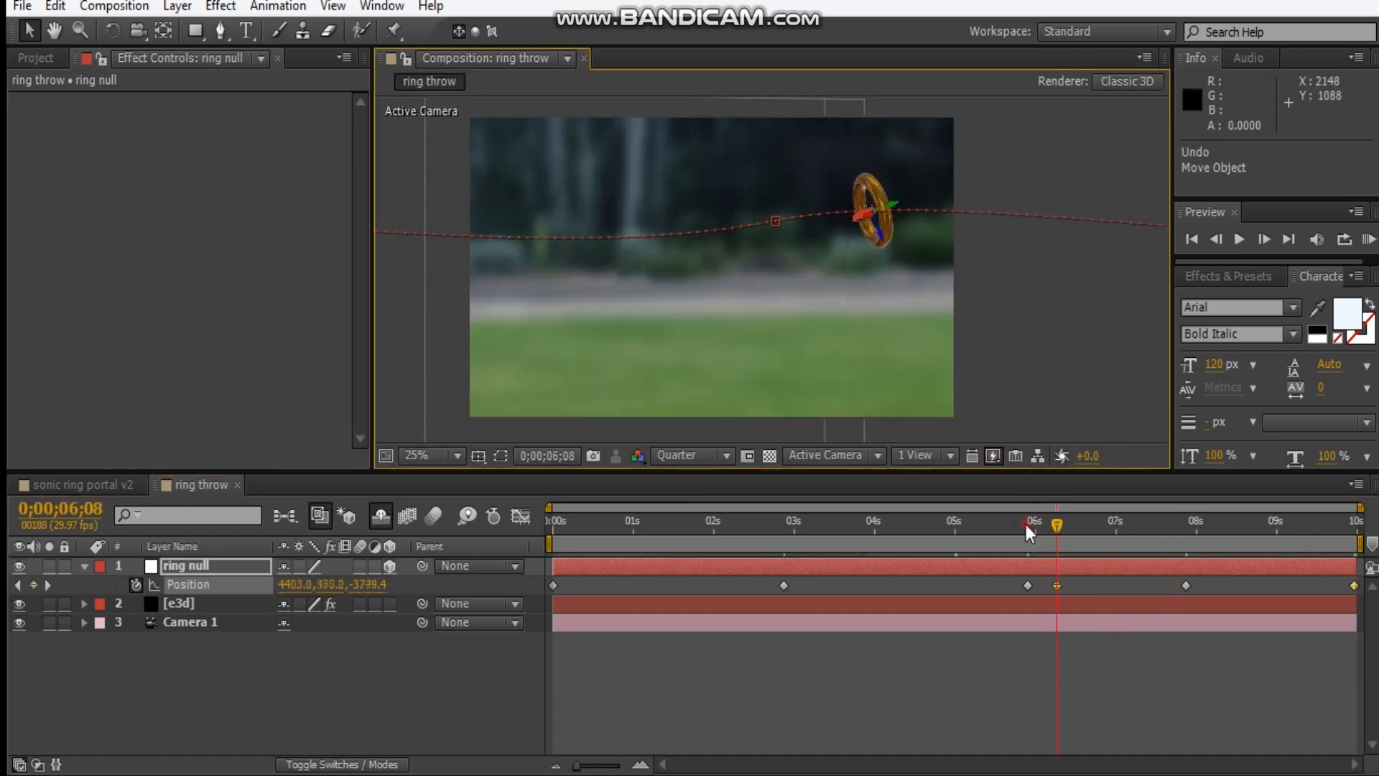
{"action": "left_click", "coordinate": [1026, 526]}
{"action": "key", "text": "Right"}
{"action": "key", "text": "ctrl+z"}
- At 0;00;05;27, lower the ring null slightly and set its outgoing path handle to about 4501, 402, -3933, flattening the path
{"action": "left_click", "coordinate": [1027, 527]}
{"action": "left_click_drag", "start_coordinate": [864, 254], "coordinate": [864, 266]}
{"action": "left_click_drag", "start_coordinate": [1017, 193], "coordinate": [1018, 218]}
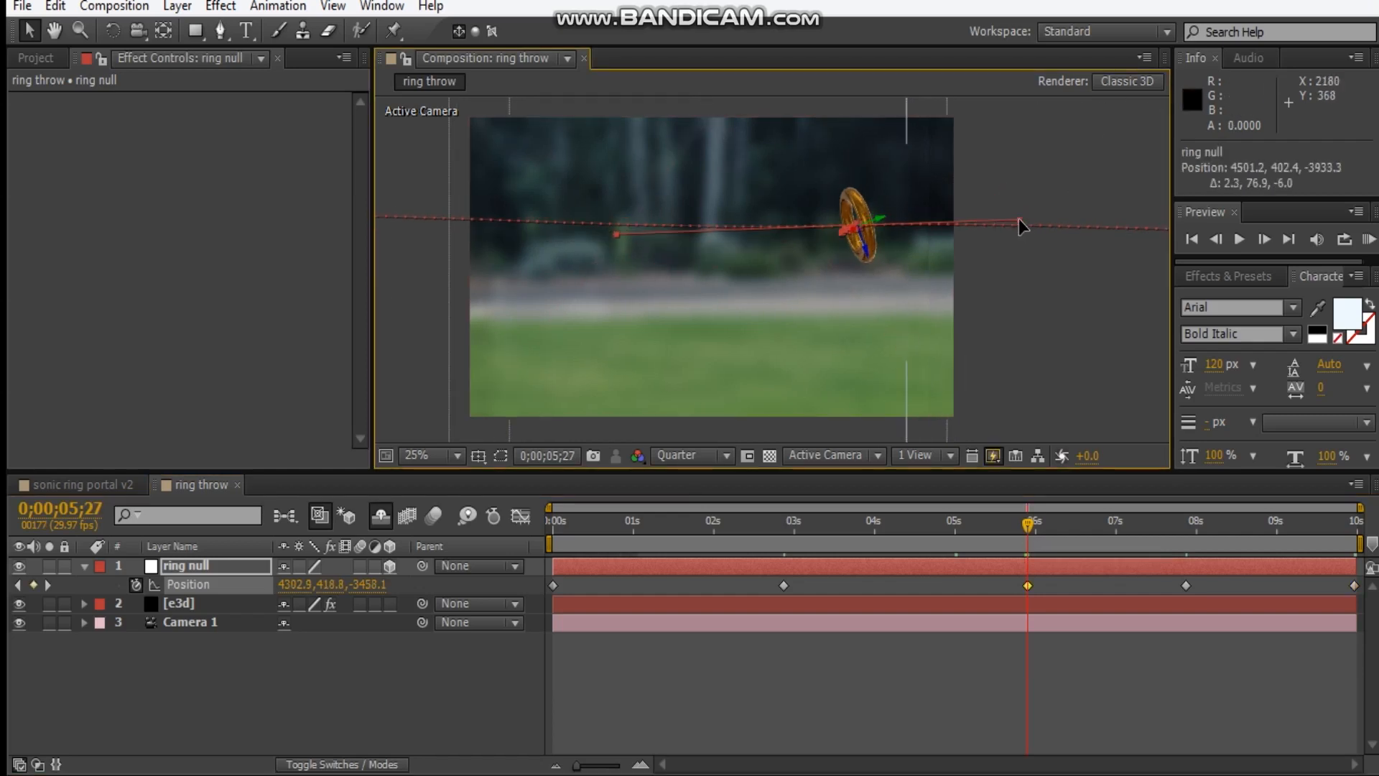
{"action": "scroll", "coordinate": [1019, 220], "scroll_direction": "down", "scroll_amount": 2}
{"action": "left_click", "coordinate": [781, 527]}
{"action": "scroll", "coordinate": [866, 244], "scroll_direction": "up", "scroll_amount": 1}
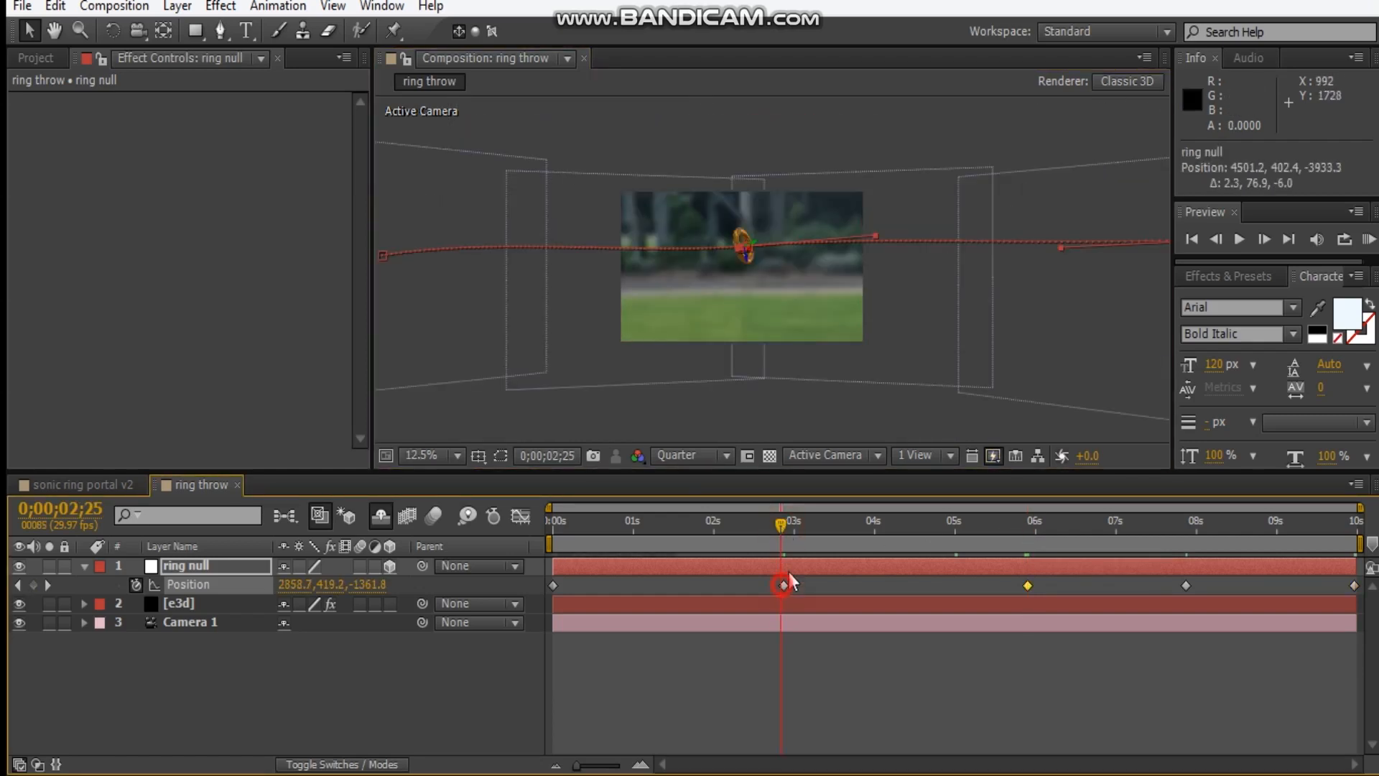
- Start X Rotation and Z Rotation keyframes on the ring null at 0;00;00;02
{"action": "left_click", "coordinate": [558, 520]}
{"action": "left_click", "coordinate": [199, 571]}
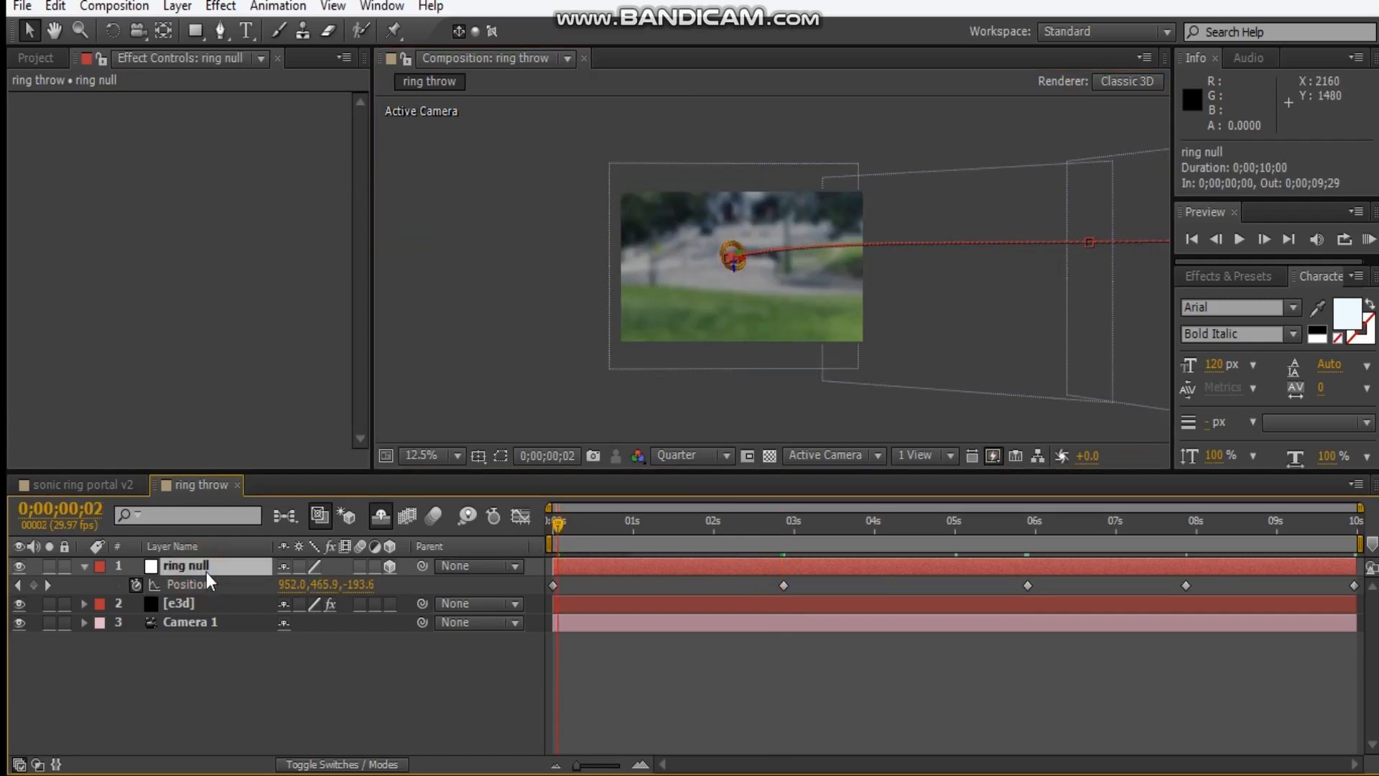
{"action": "key", "text": "r"}
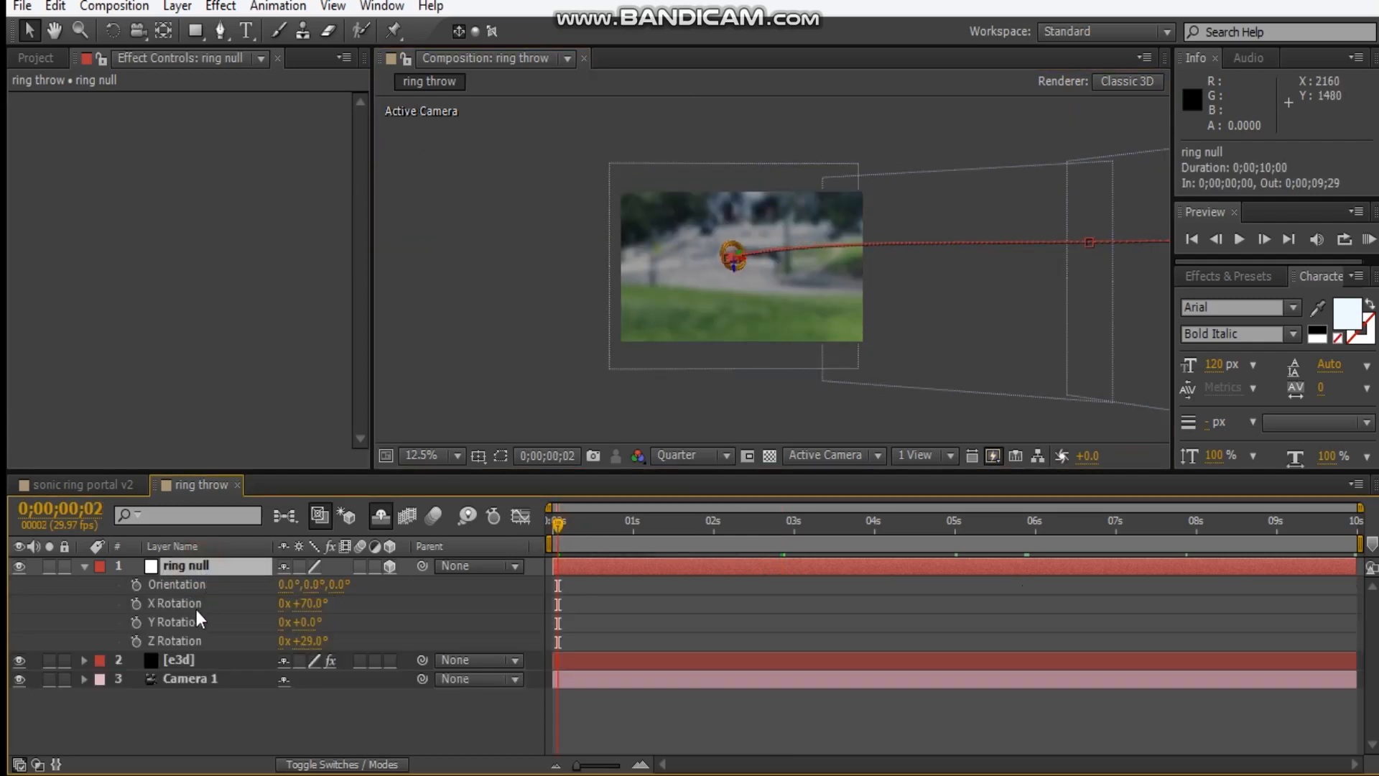
{"action": "left_click", "coordinate": [135, 603]}
{"action": "left_click", "coordinate": [136, 641]}
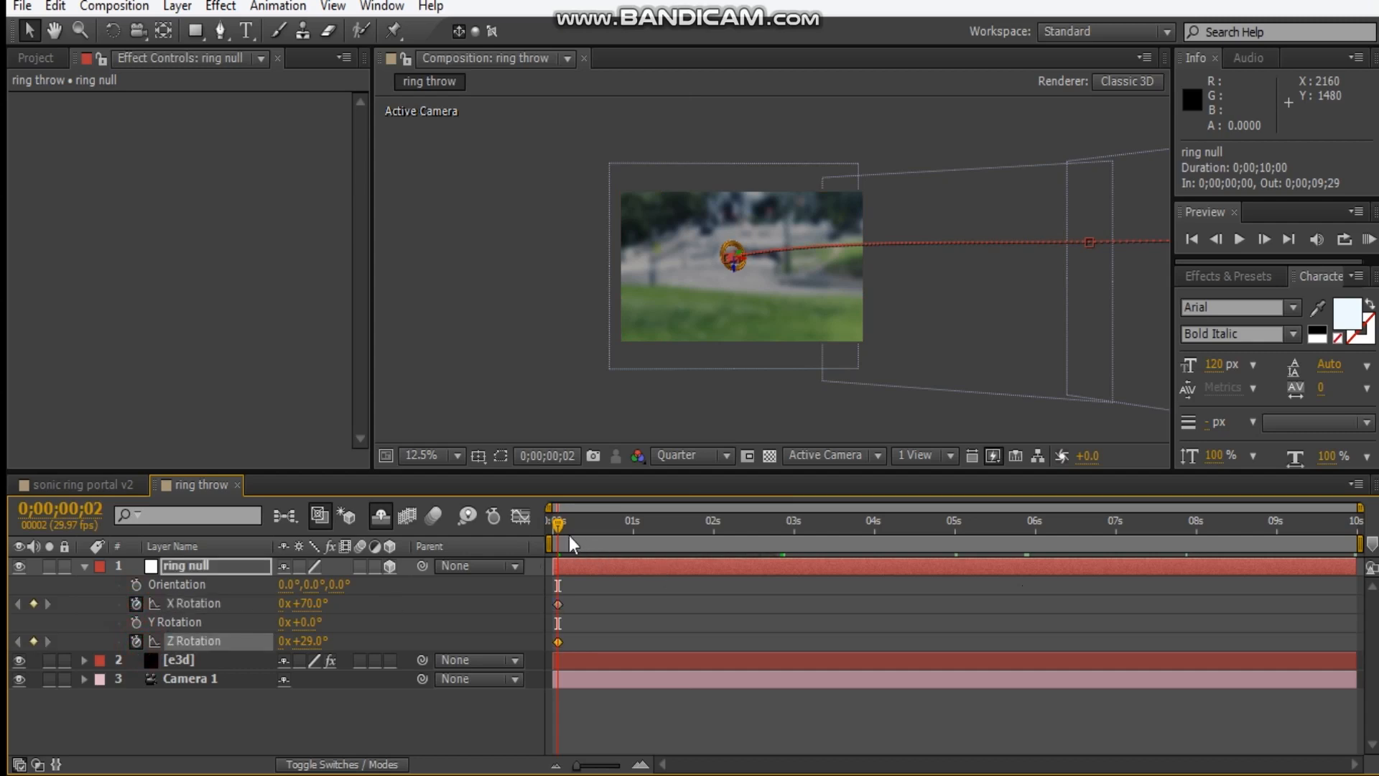
- At 0;00;09;29, set the ring null's X Rotation to 3x+70° and Z Rotation to 3x+29°
{"action": "left_click_drag", "start_coordinate": [1336, 523], "coordinate": [1361, 521]}
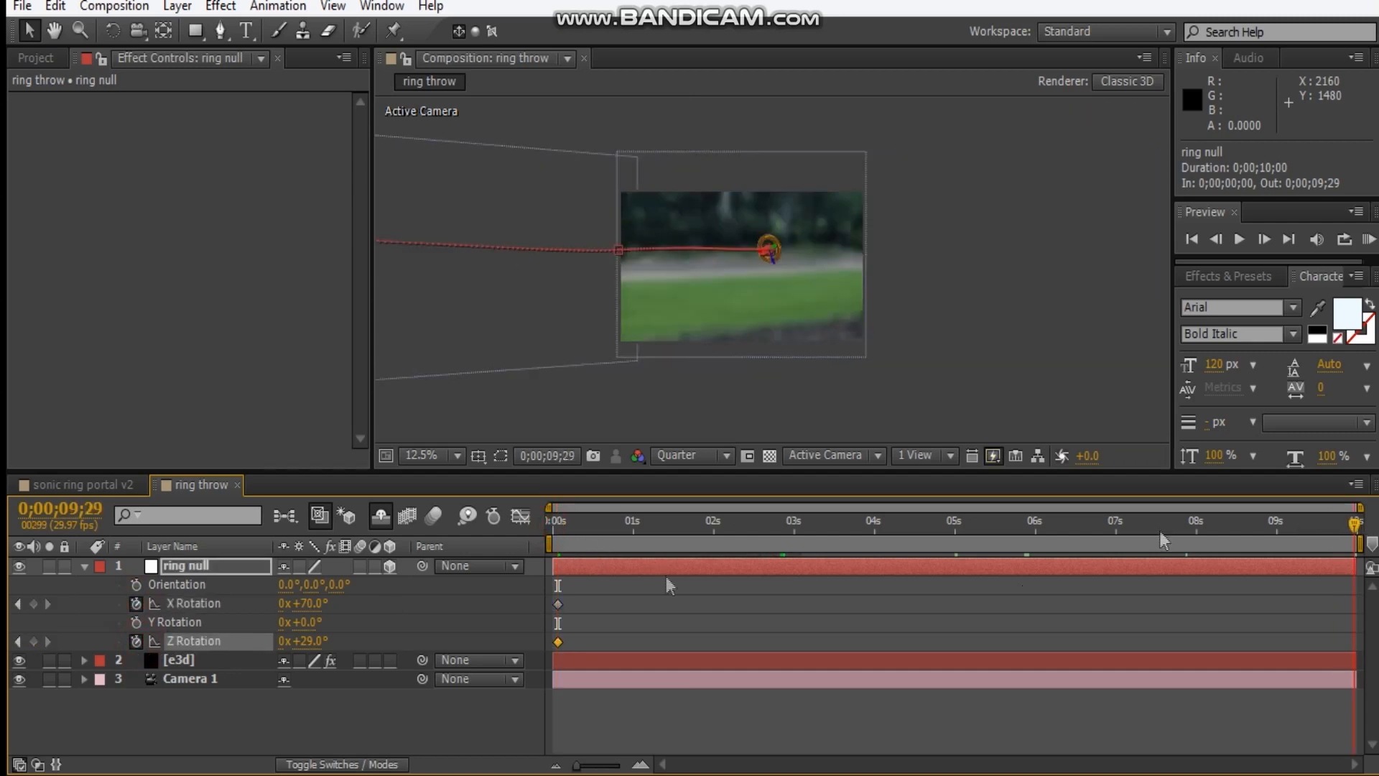
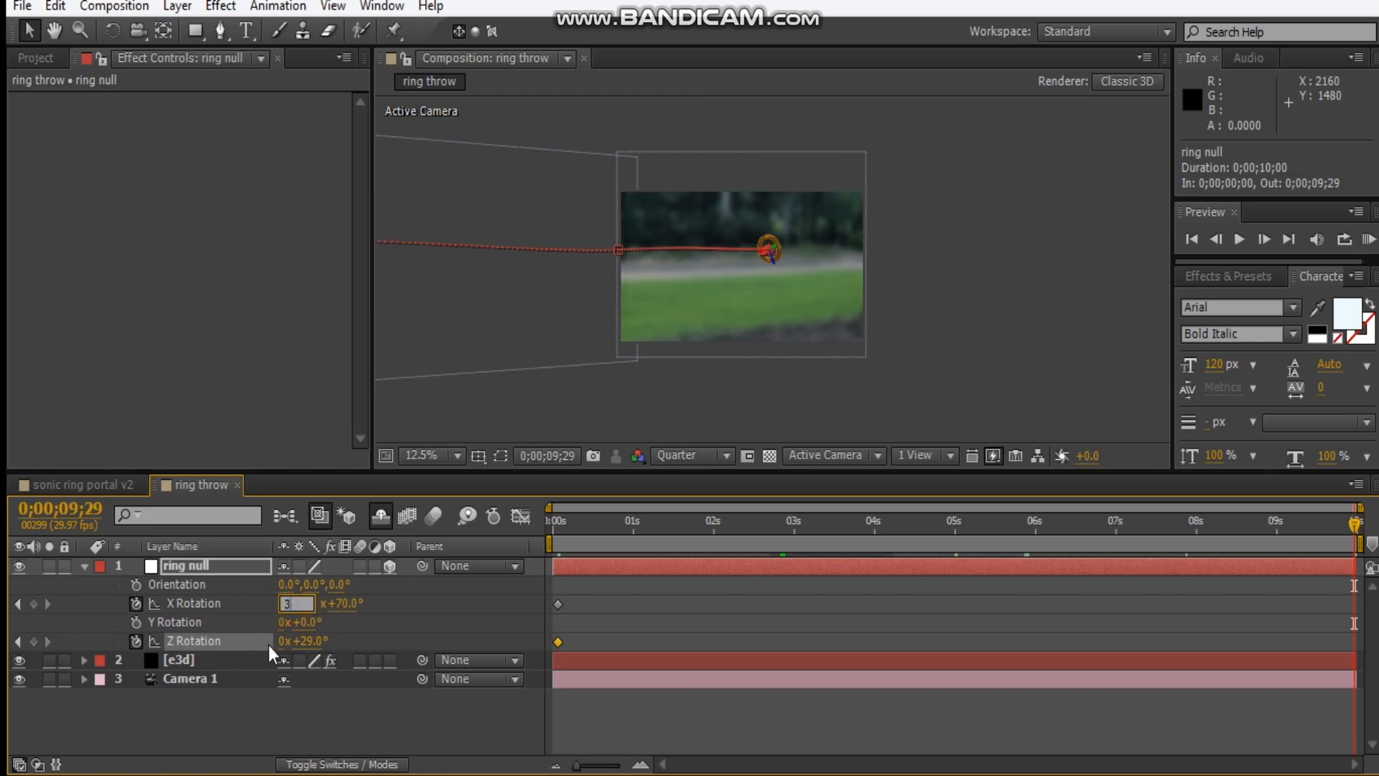
{"action": "left_click", "coordinate": [287, 641]}
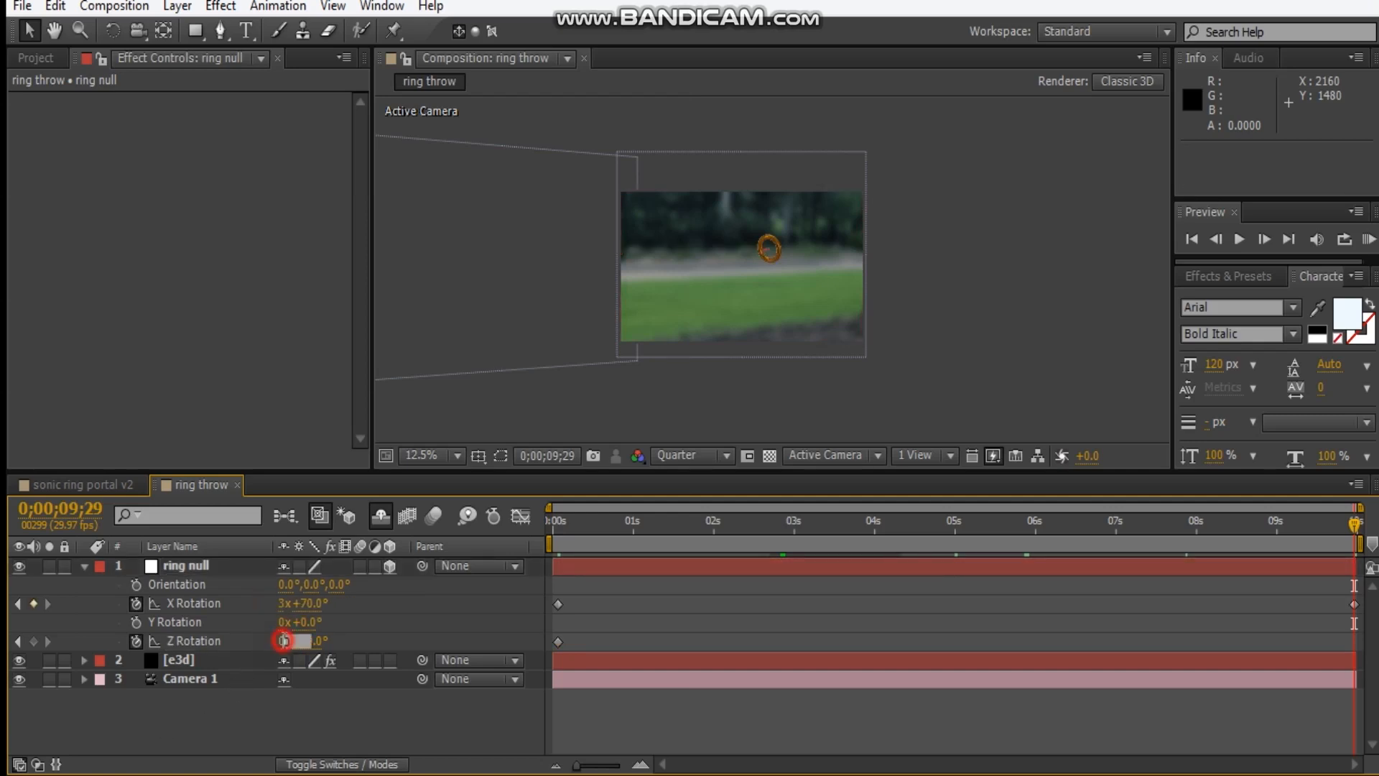
{"action": "key", "text": "Return"}
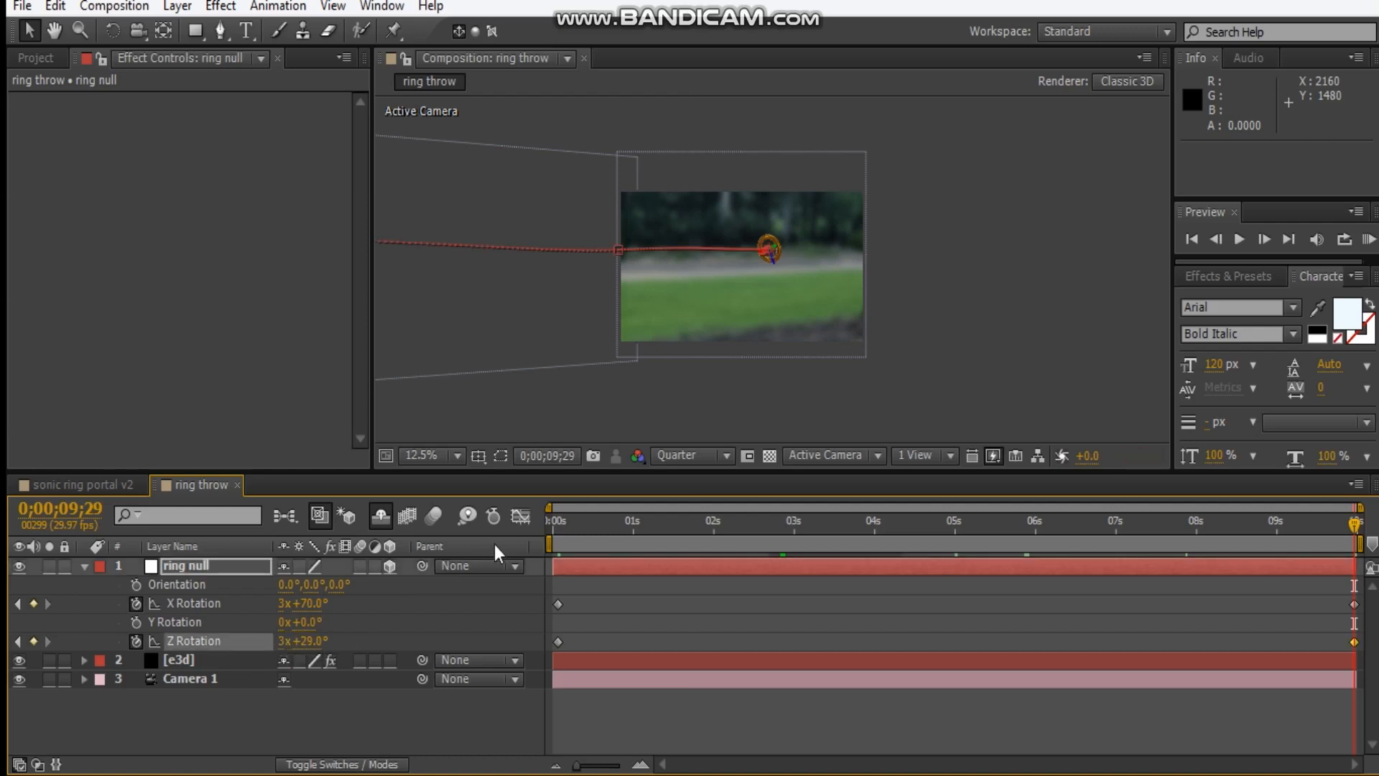
- Check the ring's spin in the camera view at several times, including 0;00;02;09 and 0;00;06;10
{"action": "left_click_drag", "start_coordinate": [686, 535], "coordinate": [737, 524]}
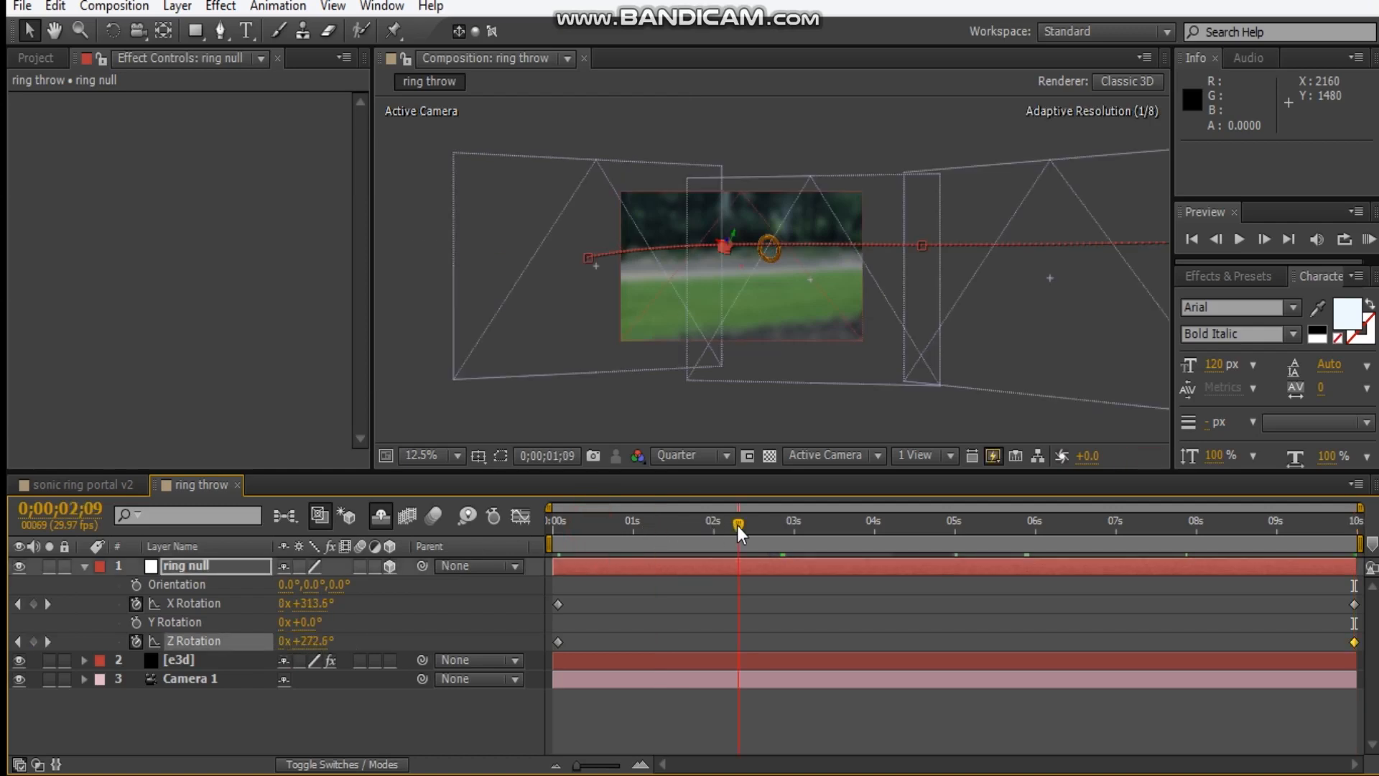
{"action": "scroll", "coordinate": [724, 256], "scroll_direction": "up", "scroll_amount": 1}
{"action": "left_click_drag", "start_coordinate": [688, 251], "coordinate": [771, 252]}
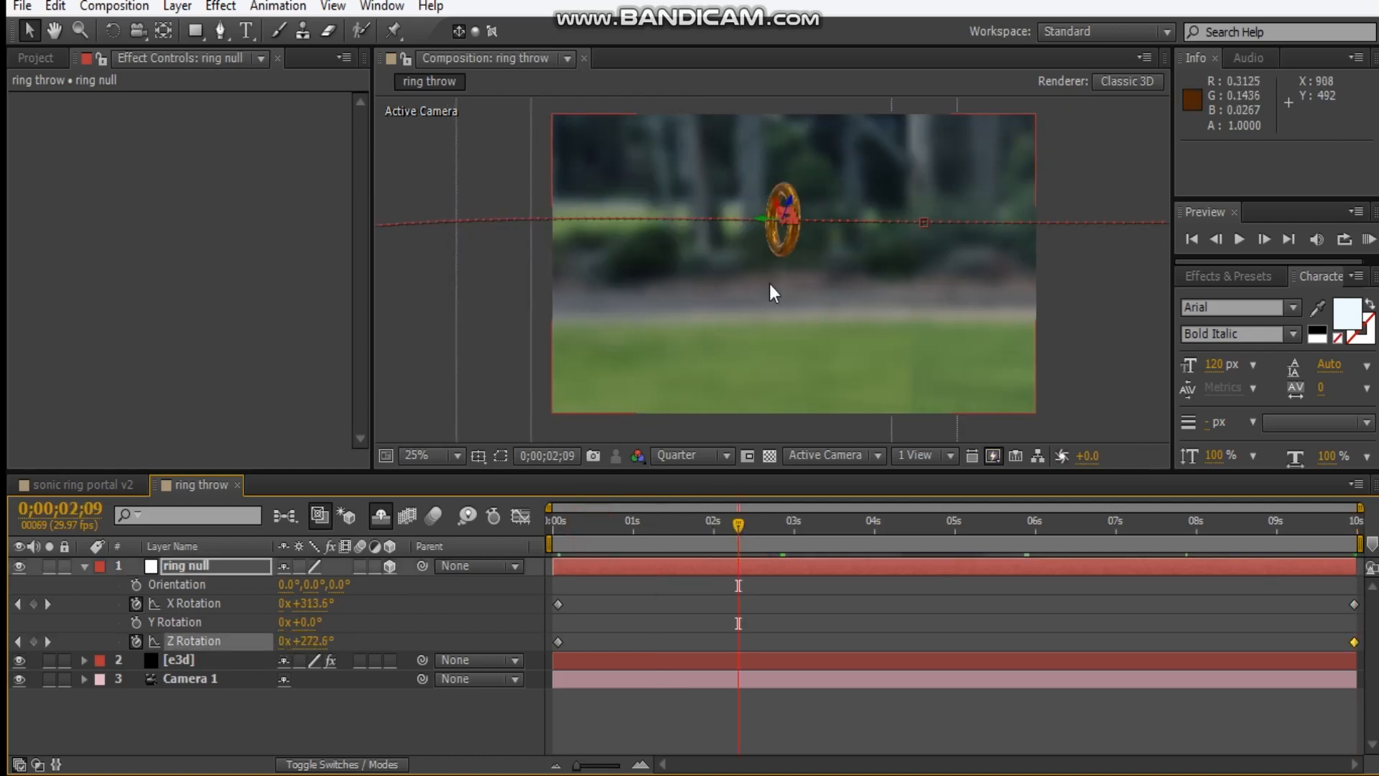
{"action": "left_click", "coordinate": [955, 535]}
{"action": "left_click", "coordinate": [1062, 533]}
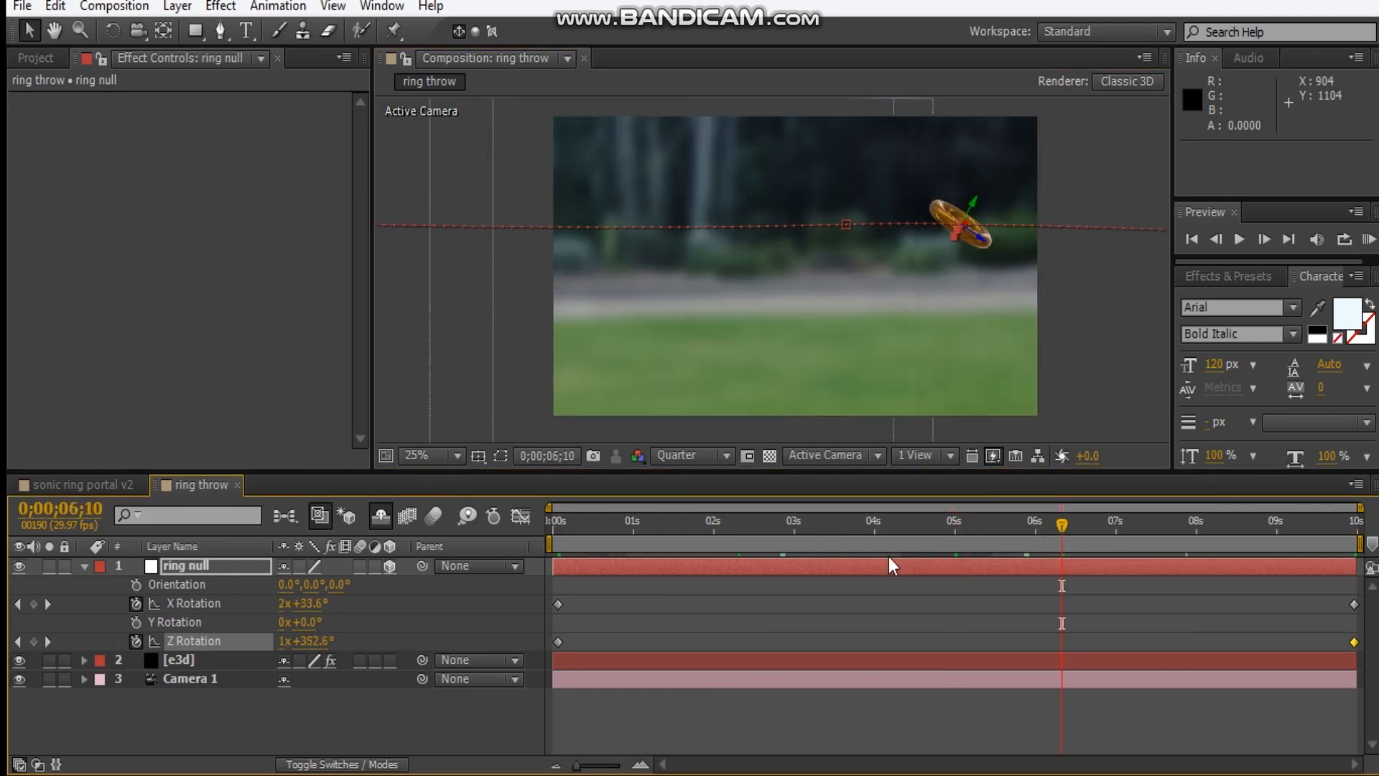
- Shift the ring null's first X and Z Rotation keyframes back to 0;00;00;00
{"action": "left_click_drag", "start_coordinate": [746, 519], "coordinate": [591, 546]}
{"action": "left_click_drag", "start_coordinate": [512, 529], "coordinate": [494, 524]}
{"action": "left_click_drag", "start_coordinate": [562, 570], "coordinate": [536, 639]}
{"action": "key", "text": "ctrl+z"}
{"action": "left_click_drag", "start_coordinate": [573, 595], "coordinate": [549, 649]}
{"action": "left_click_drag", "start_coordinate": [558, 641], "coordinate": [553, 641]}
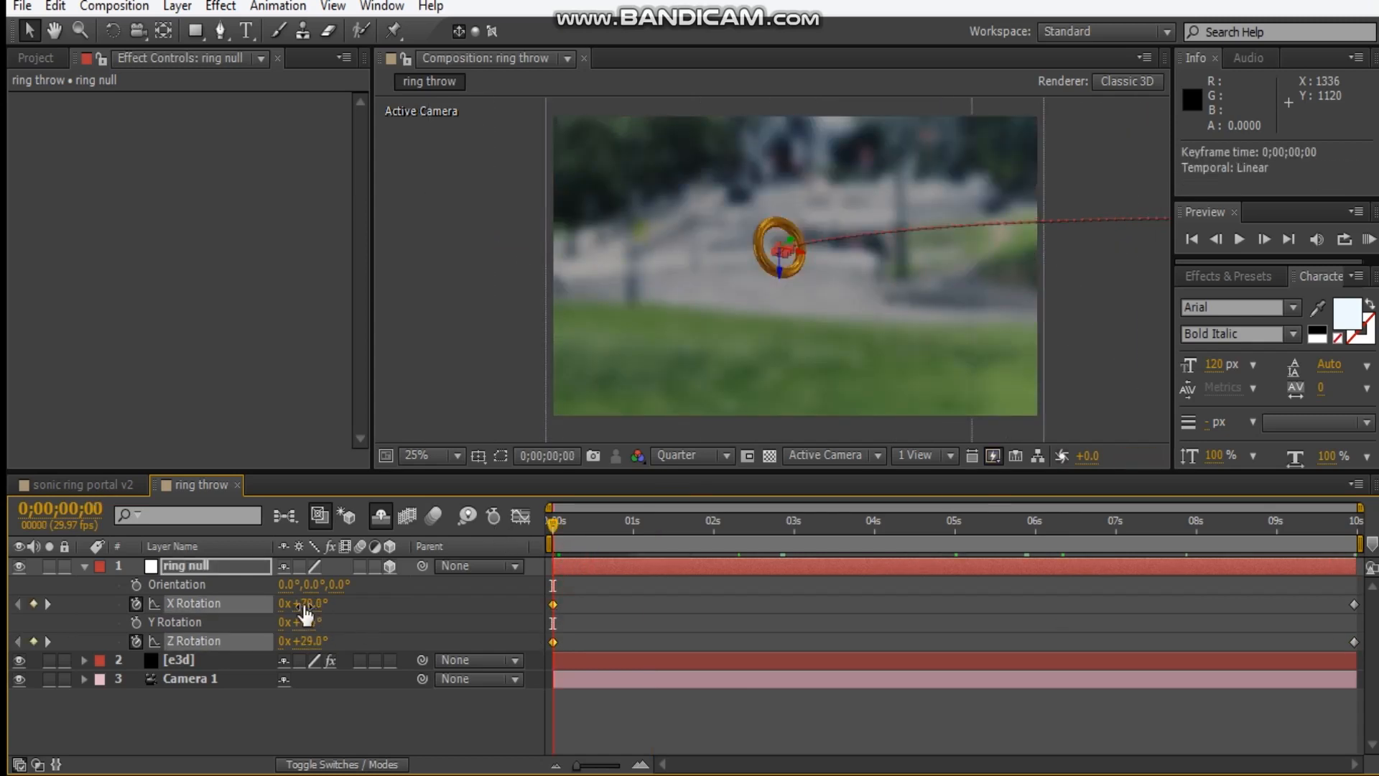
- Apply Easy Ease to all of the ring null's Position, X Rotation and Z Rotation keyframes
{"action": "key", "text": "u"}
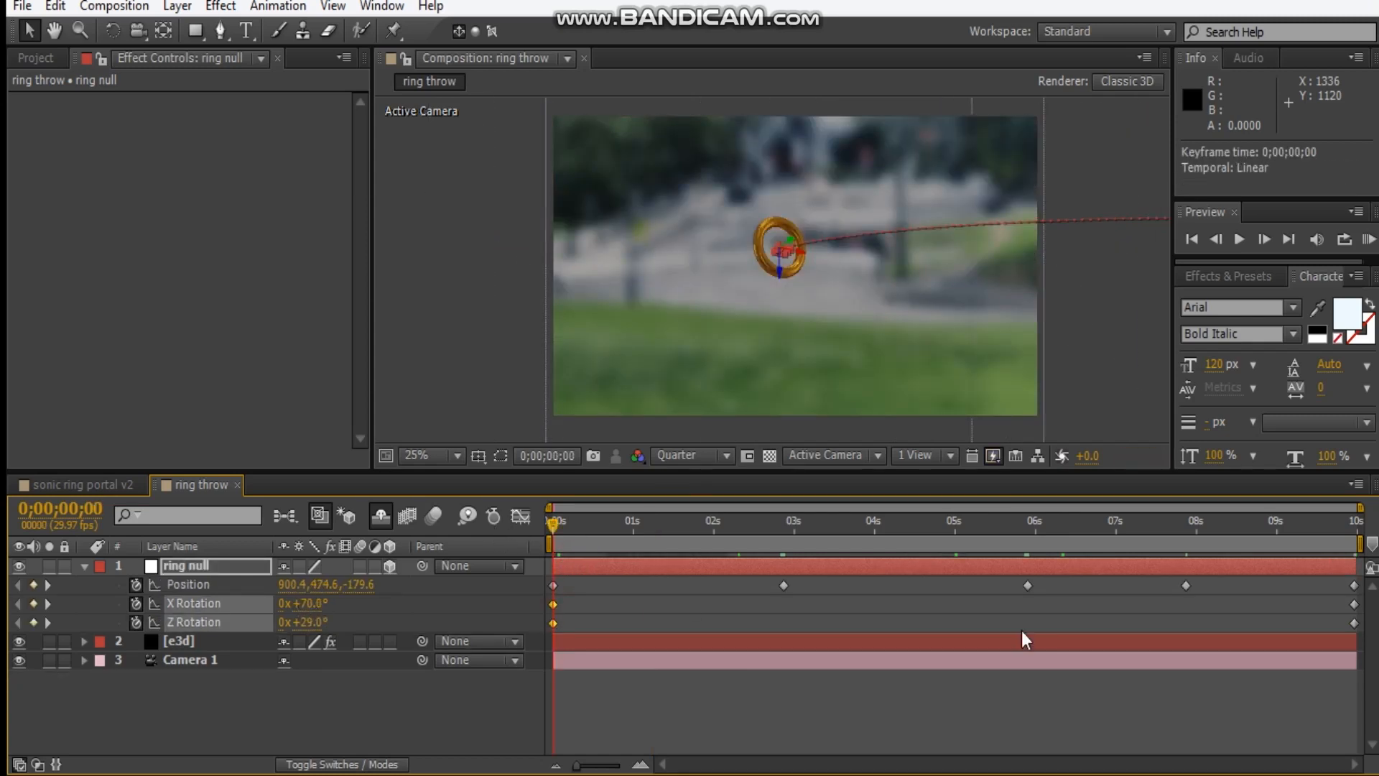
{"action": "left_click_drag", "start_coordinate": [512, 586], "coordinate": [1364, 636]}
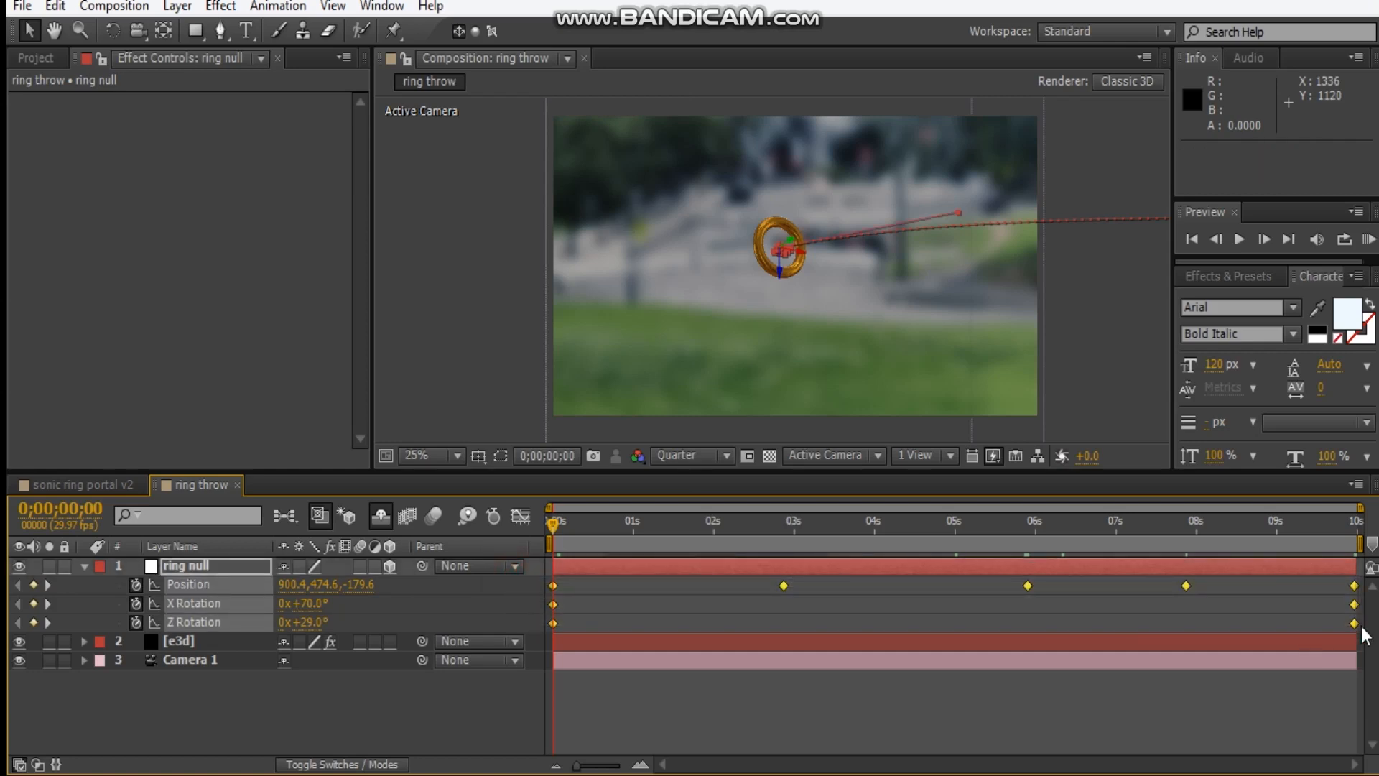
{"action": "left_click", "coordinate": [84, 567]}
{"action": "left_click", "coordinate": [691, 655]}
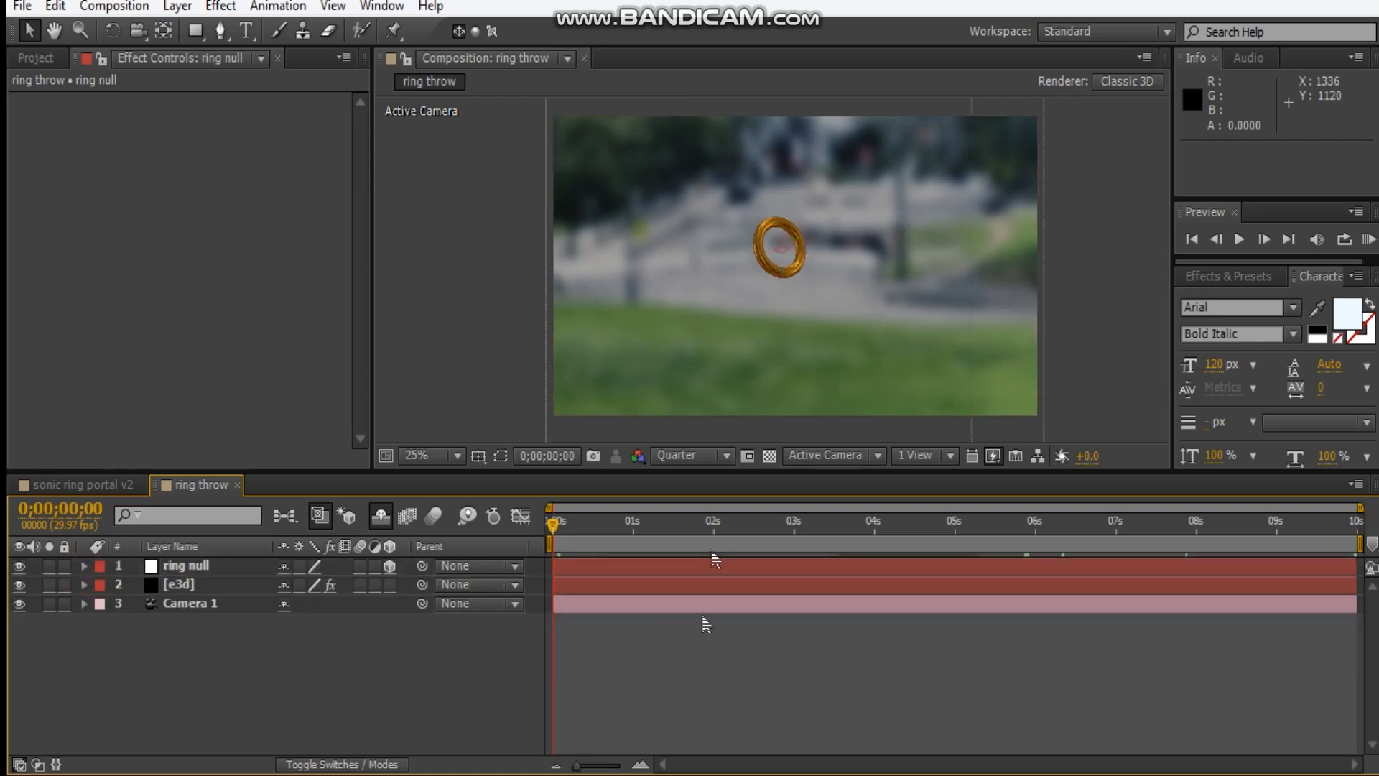
{"action": "left_click", "coordinate": [84, 567]}
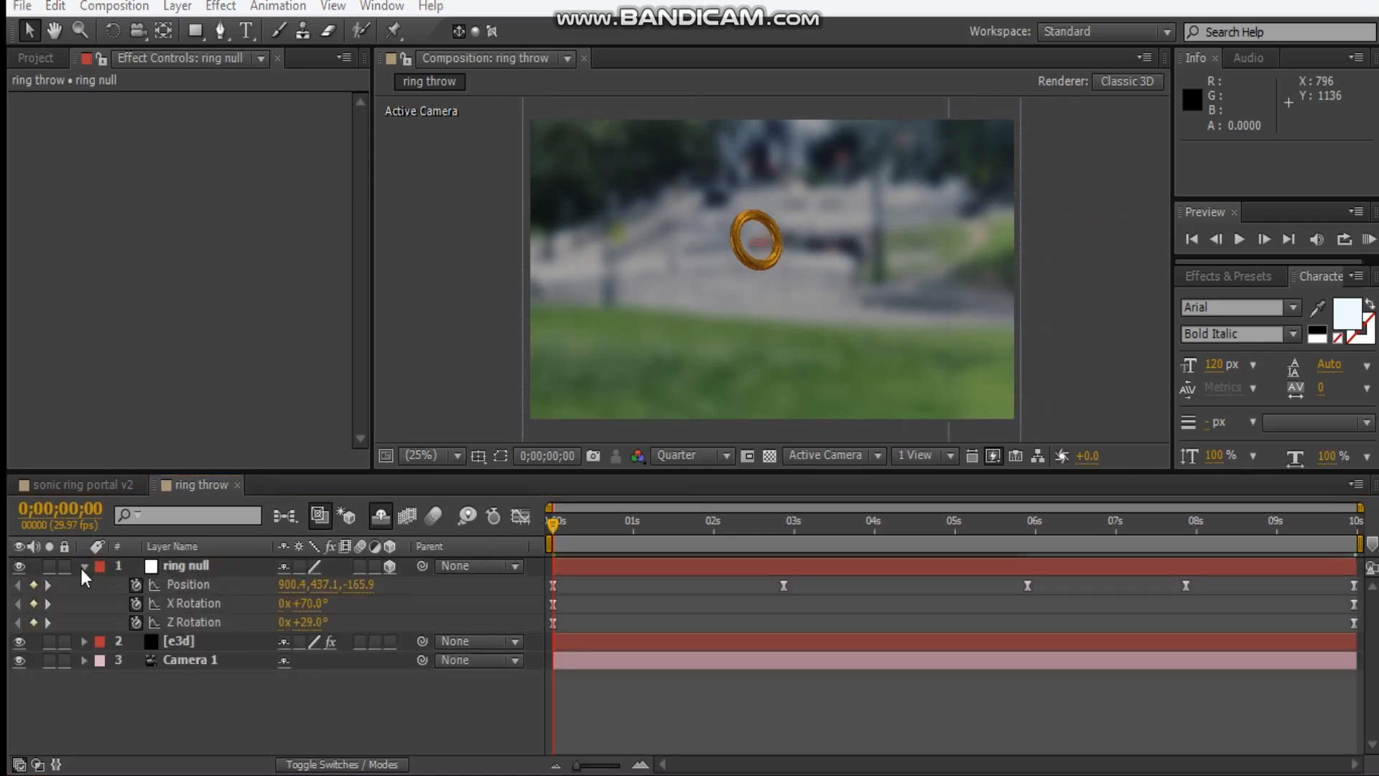
{"action": "left_click", "coordinate": [84, 567]}
- Add a Curves effect to the e3d layer and raise the middle of the RGB curve to brighten the ring
{"action": "left_click", "coordinate": [257, 584]}
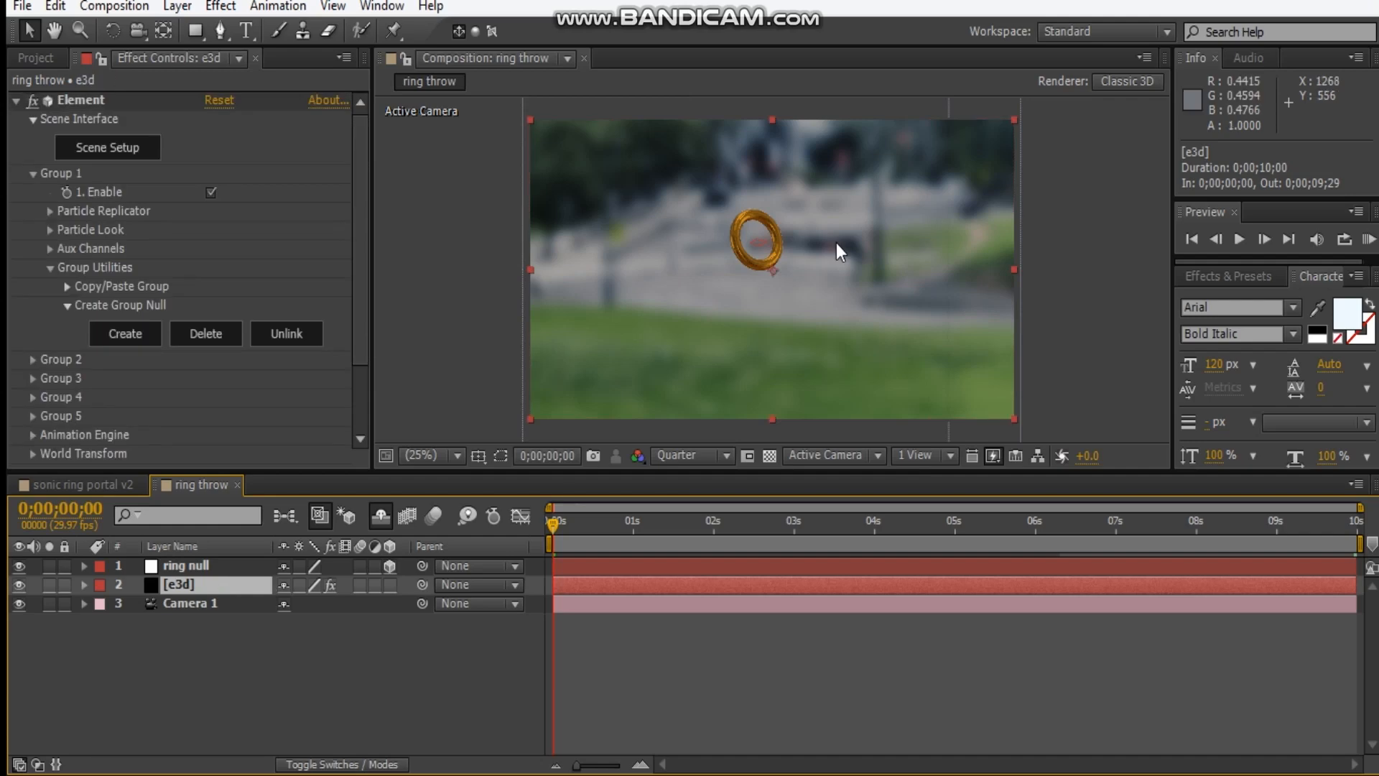
{"action": "left_click", "coordinate": [17, 102]}
{"action": "right_click", "coordinate": [79, 196]}
{"action": "mouse_move", "coordinate": [166, 277]}
{"action": "left_click", "coordinate": [433, 468]}
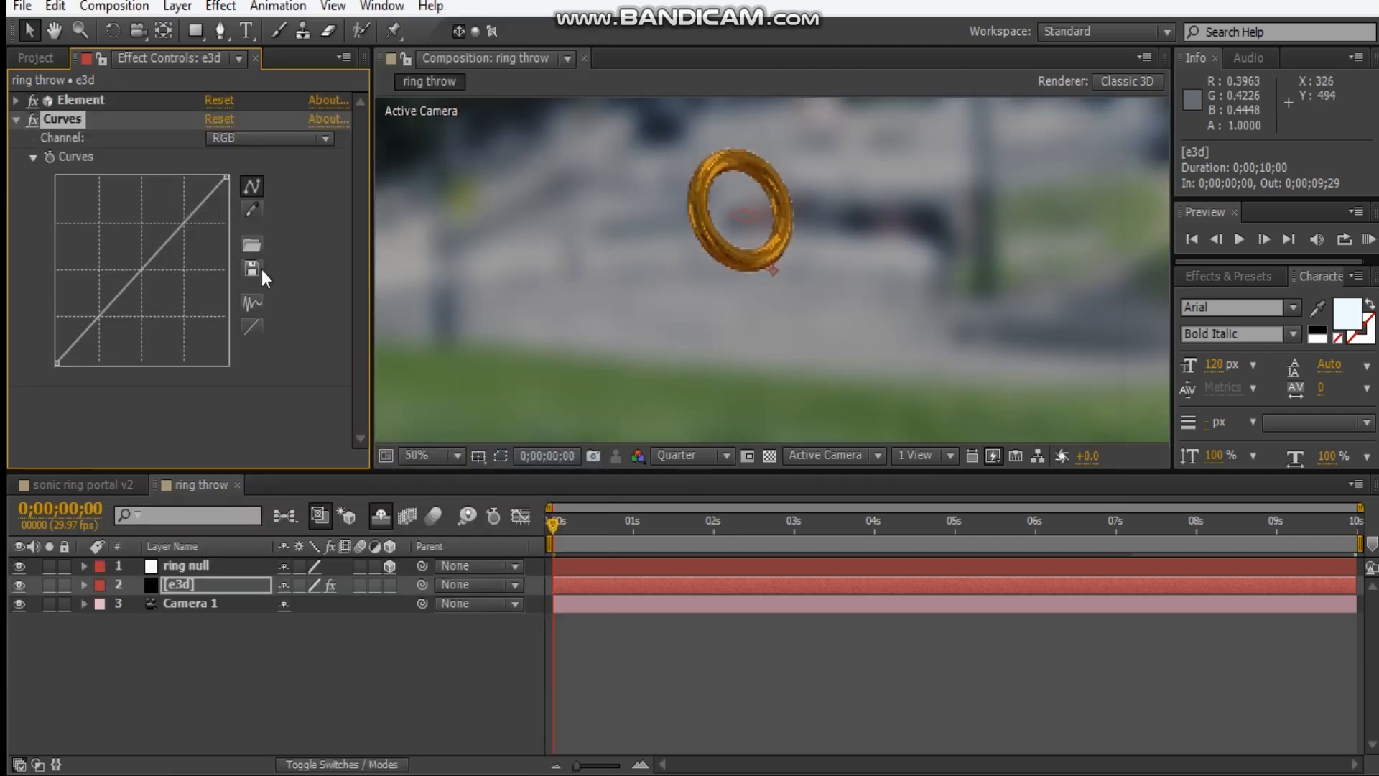
{"action": "left_click", "coordinate": [125, 261]}
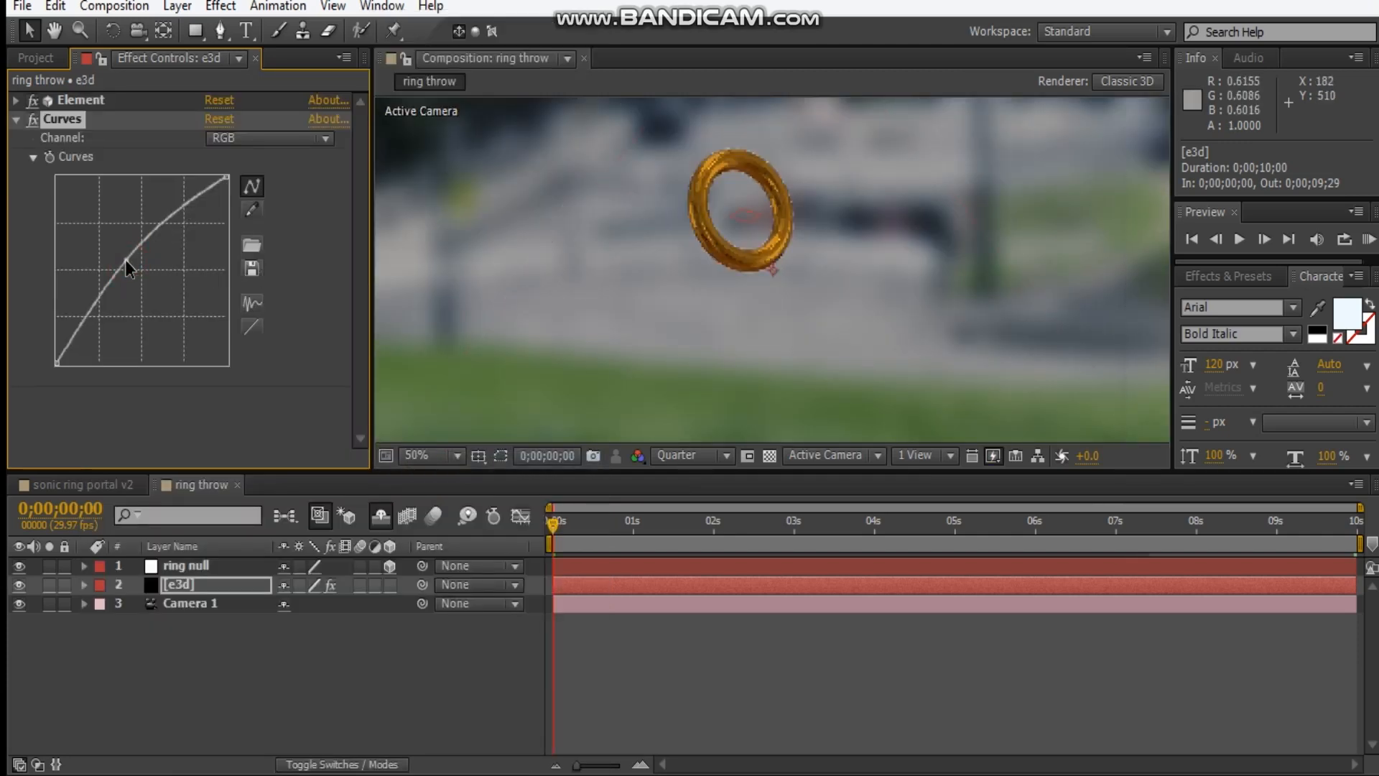
{"action": "left_click_drag", "start_coordinate": [126, 264], "coordinate": [122, 253]}
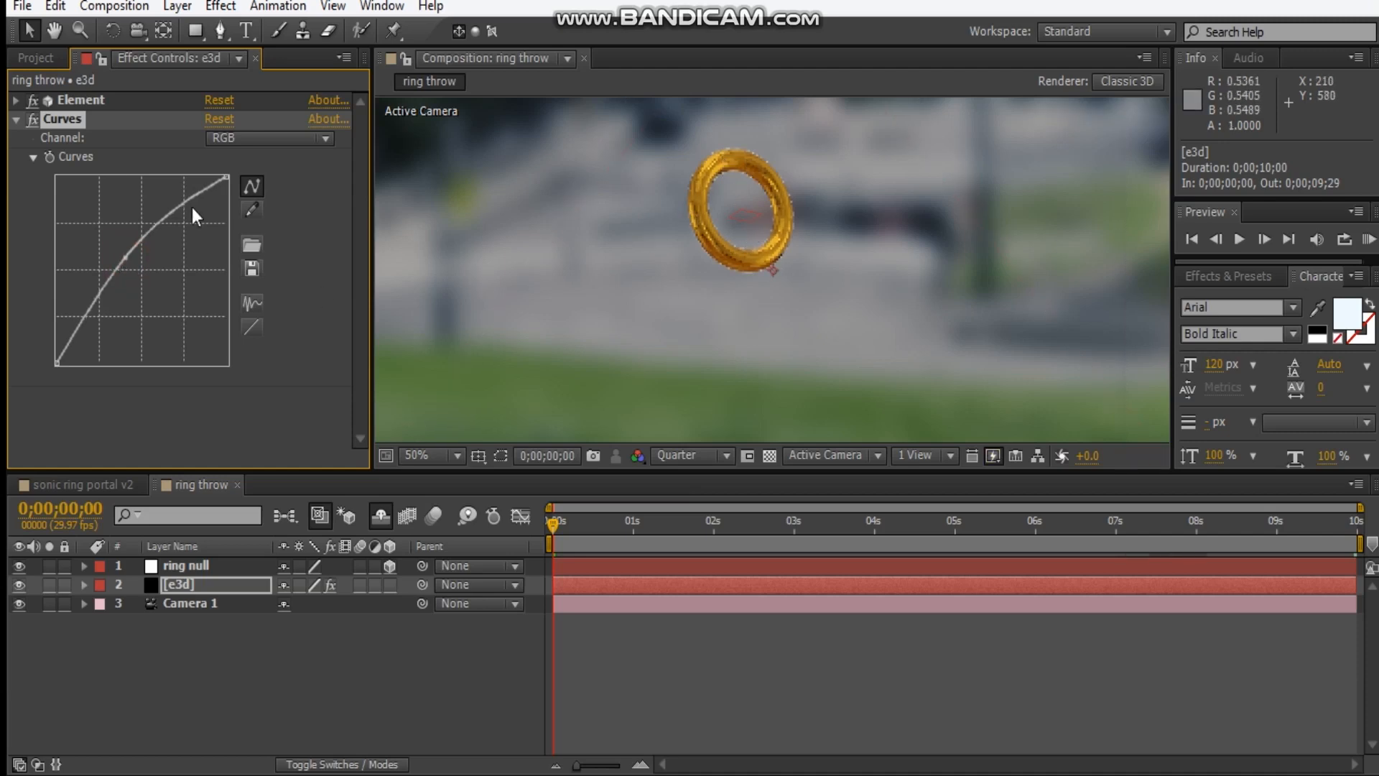
- Set Specular to 0.7 in the Multi-Pass Mixer of the e3d layer's Element output settings
{"action": "left_click", "coordinate": [16, 118]}
{"action": "left_click", "coordinate": [16, 100]}
{"action": "scroll", "coordinate": [49, 394], "scroll_direction": "down", "scroll_amount": 5}
{"action": "left_click", "coordinate": [33, 420]}
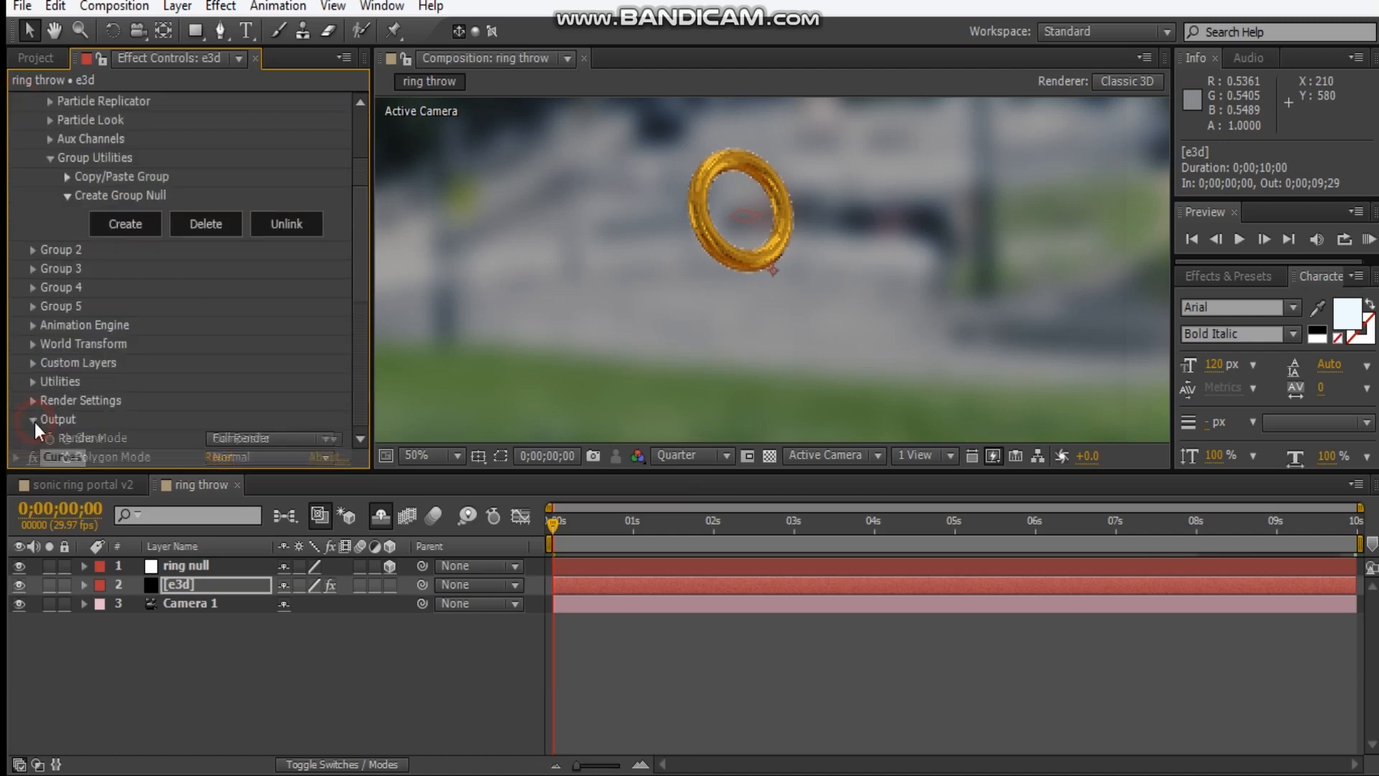
{"action": "scroll", "coordinate": [180, 377], "scroll_direction": "down", "scroll_amount": 8}
{"action": "left_click", "coordinate": [214, 345]}
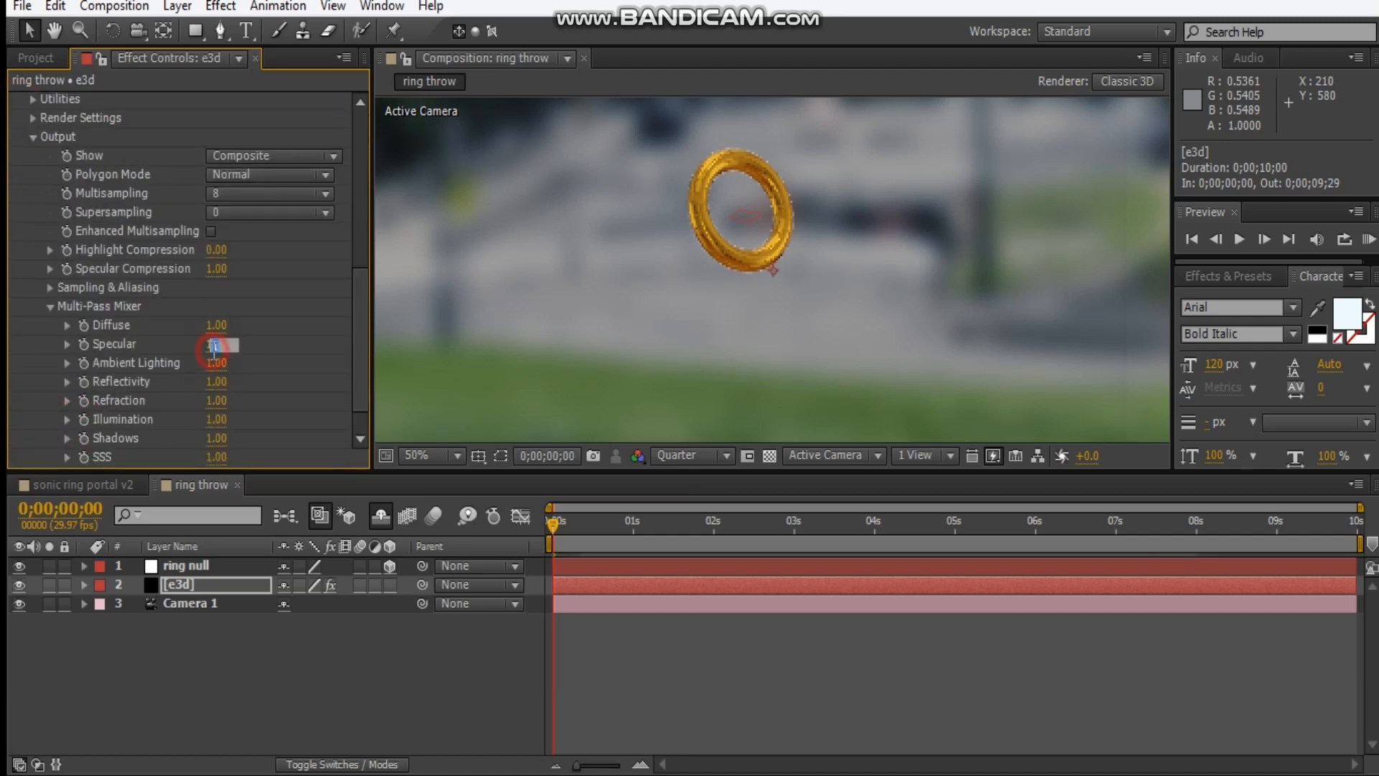
{"action": "type", "text": ".7"}
{"action": "key", "text": "Return"}
- Add an Ambient light named Light 1 with 100% intensity to the composition
{"action": "left_click", "coordinate": [180, 650]}
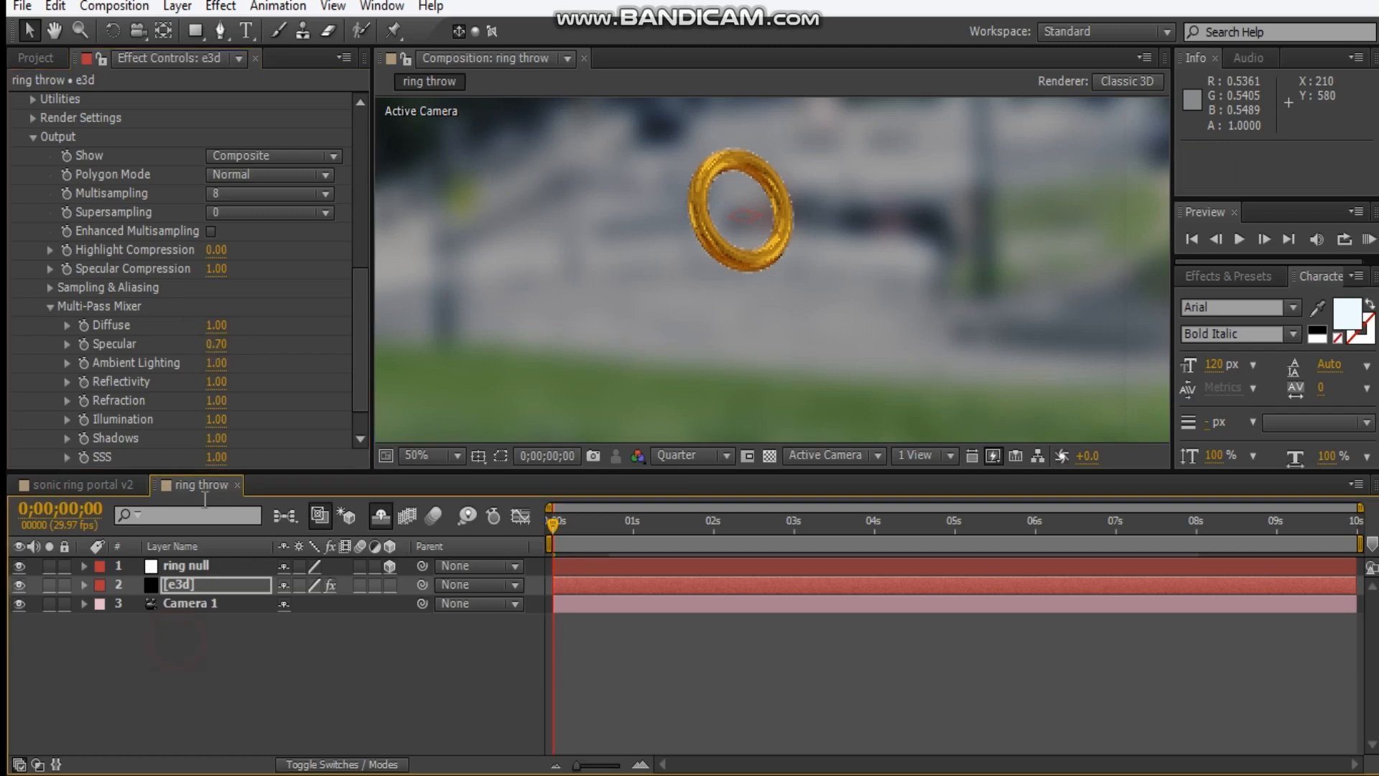
{"action": "left_click", "coordinate": [201, 503]}
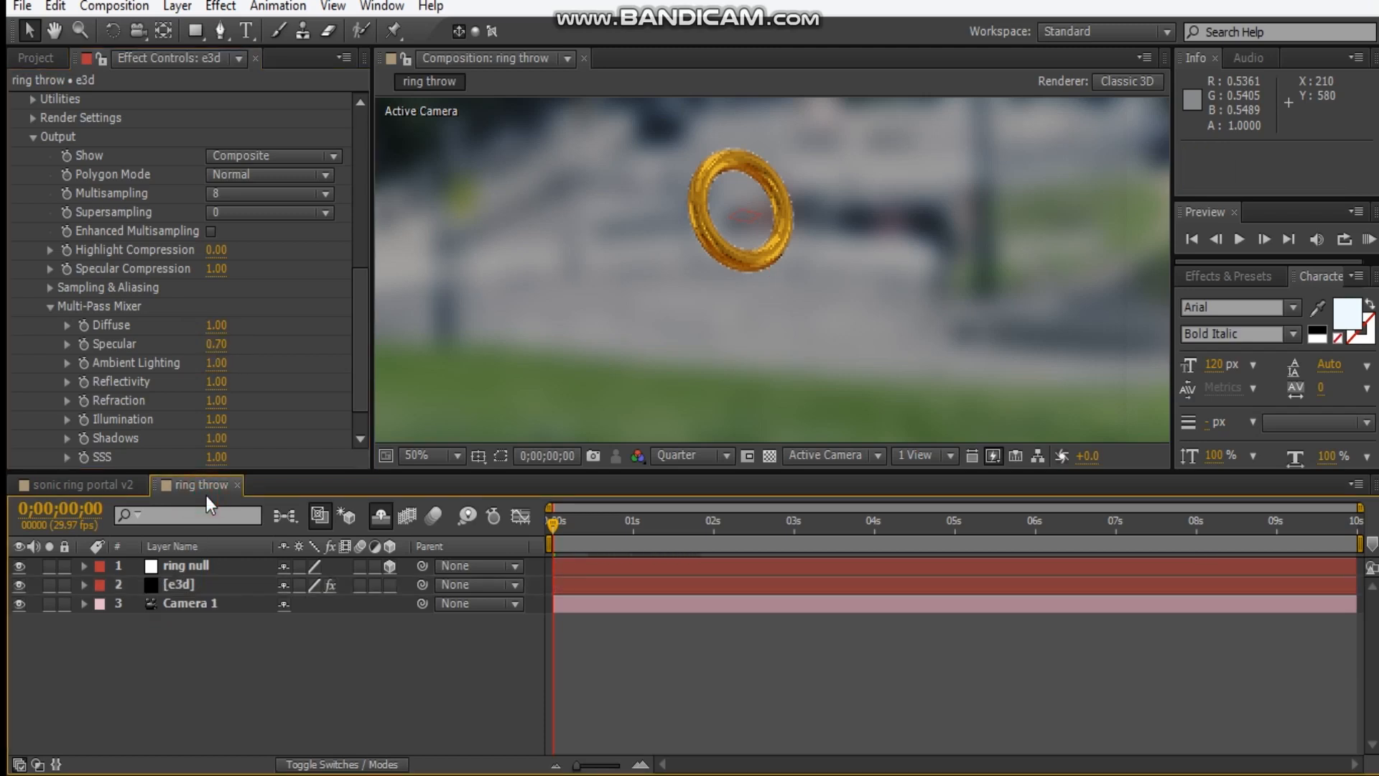
{"action": "key", "text": "ctrl+alt+shift+l"}
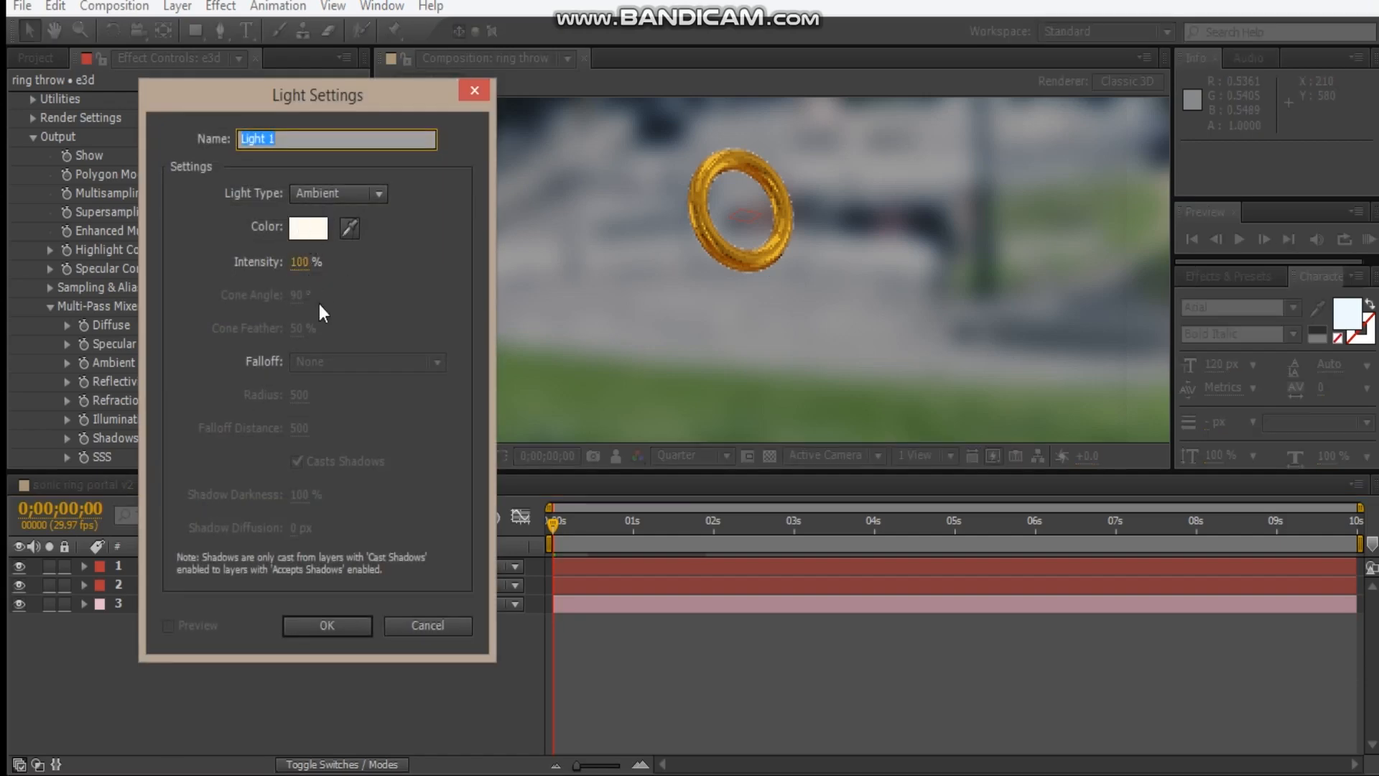
{"action": "left_click", "coordinate": [328, 626]}
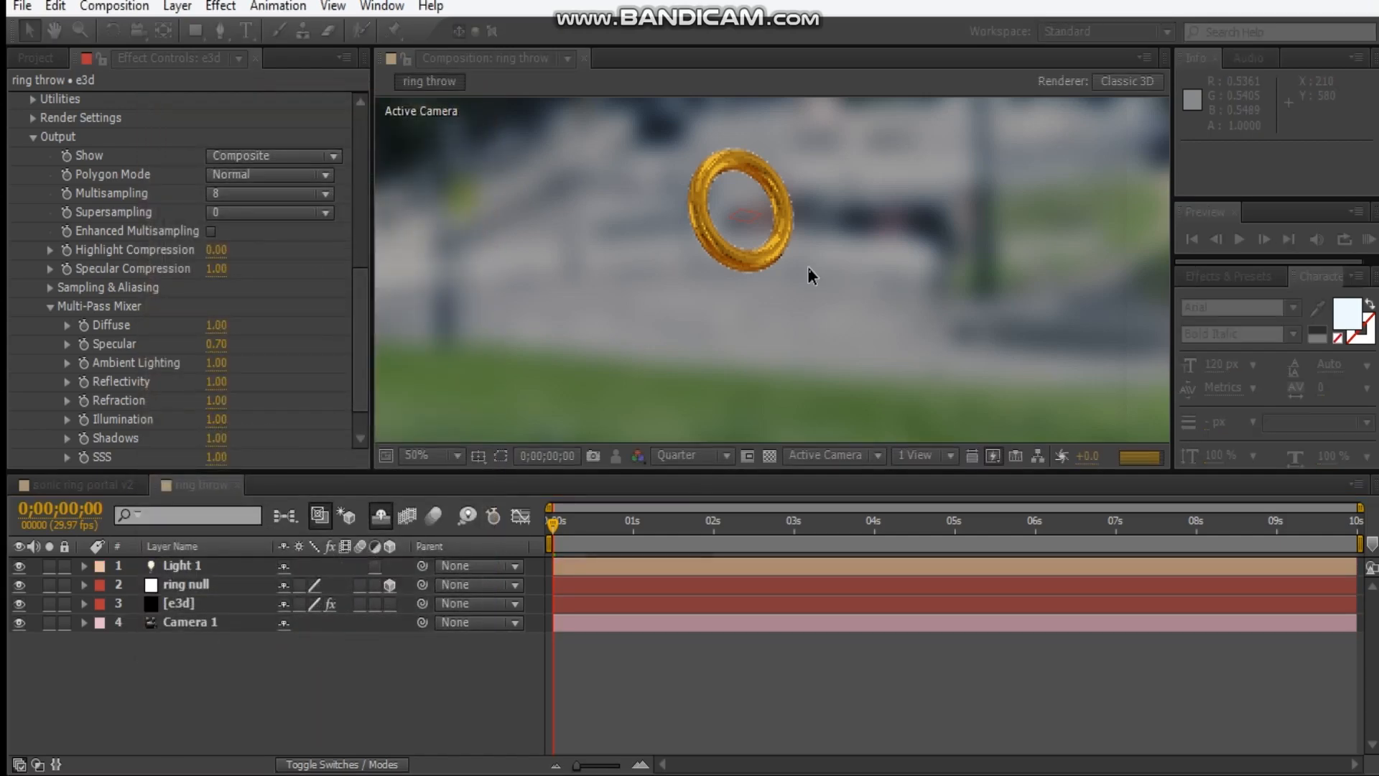
{"action": "left_click", "coordinate": [187, 570]}
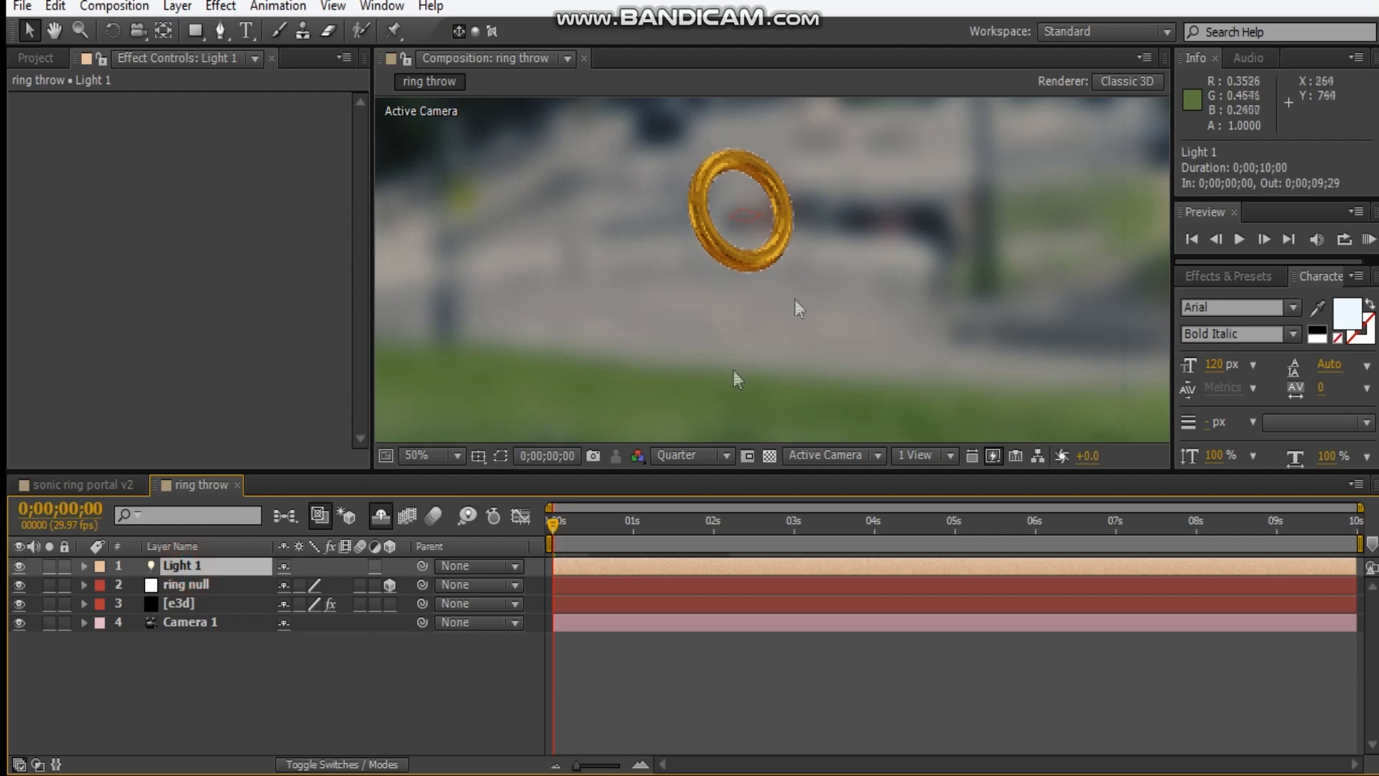
{"action": "left_click", "coordinate": [111, 675]}
- Add a Stylize Glow effect to the e3d layer after Curves
{"action": "left_click", "coordinate": [180, 603]}
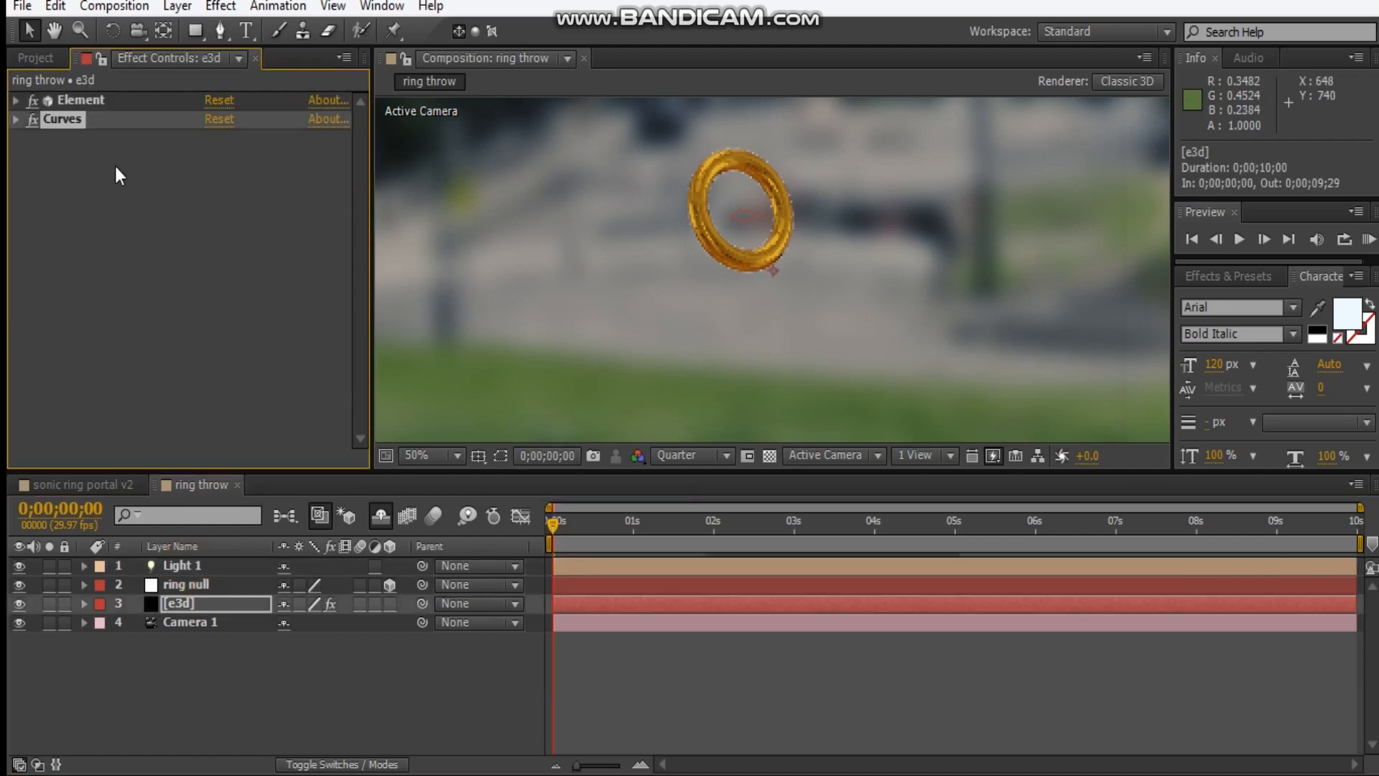
{"action": "left_click", "coordinate": [142, 232]}
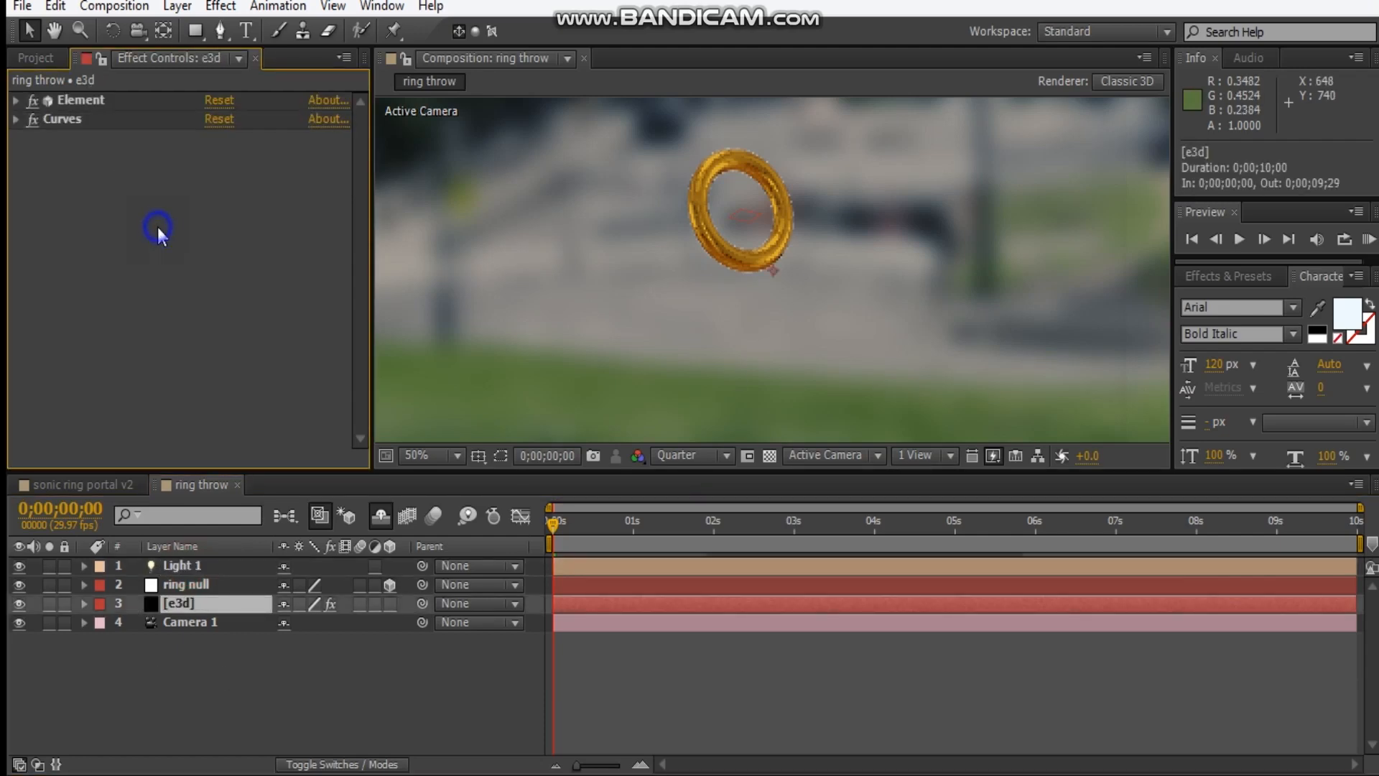
{"action": "right_click", "coordinate": [201, 242]}
{"action": "left_click", "coordinate": [146, 280]}
{"action": "right_click", "coordinate": [131, 278]}
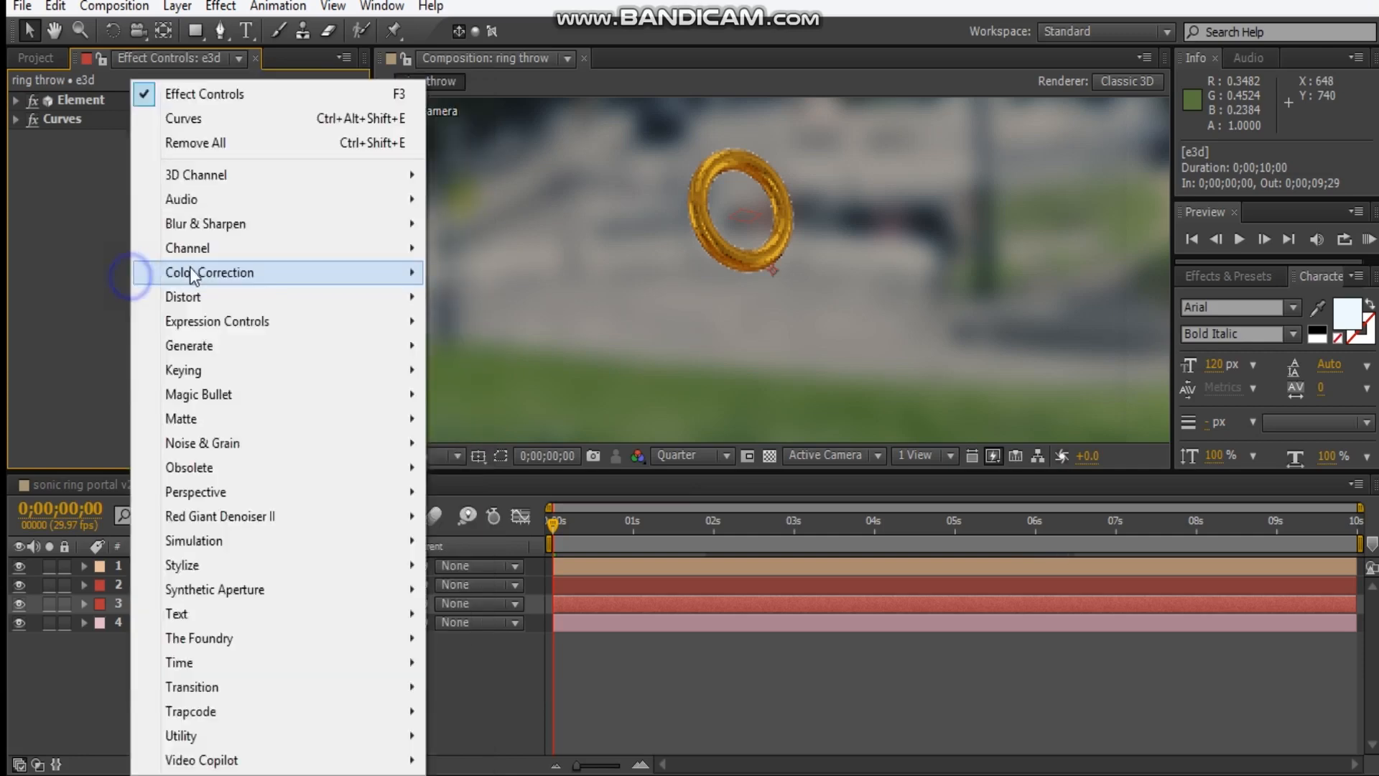
{"action": "left_click", "coordinate": [204, 563]}
{"action": "left_click", "coordinate": [477, 373]}
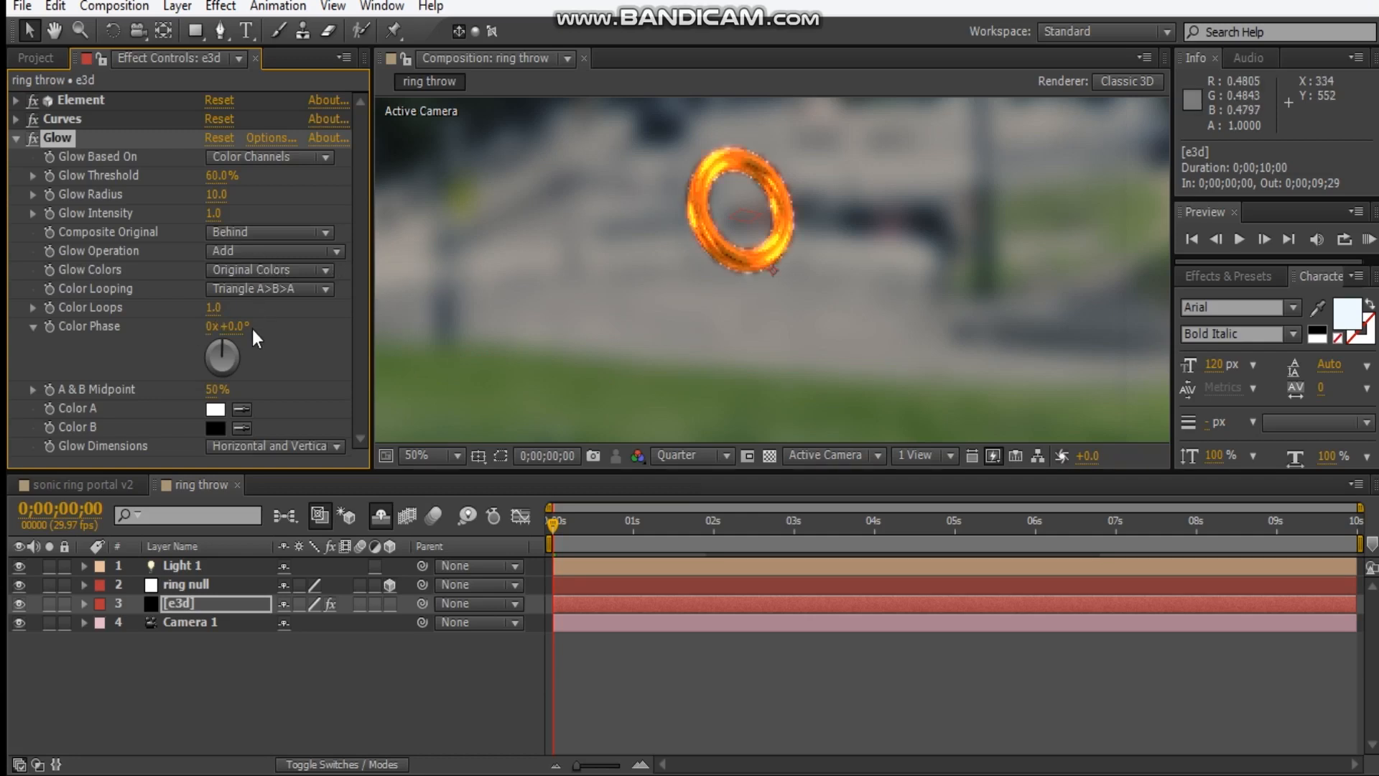
- Set the Glow effect's Glow Colors option to A & B Colors
{"action": "left_click", "coordinate": [254, 255]}
{"action": "left_click", "coordinate": [236, 263]}
{"action": "left_click", "coordinate": [236, 266]}
{"action": "left_click", "coordinate": [254, 319]}
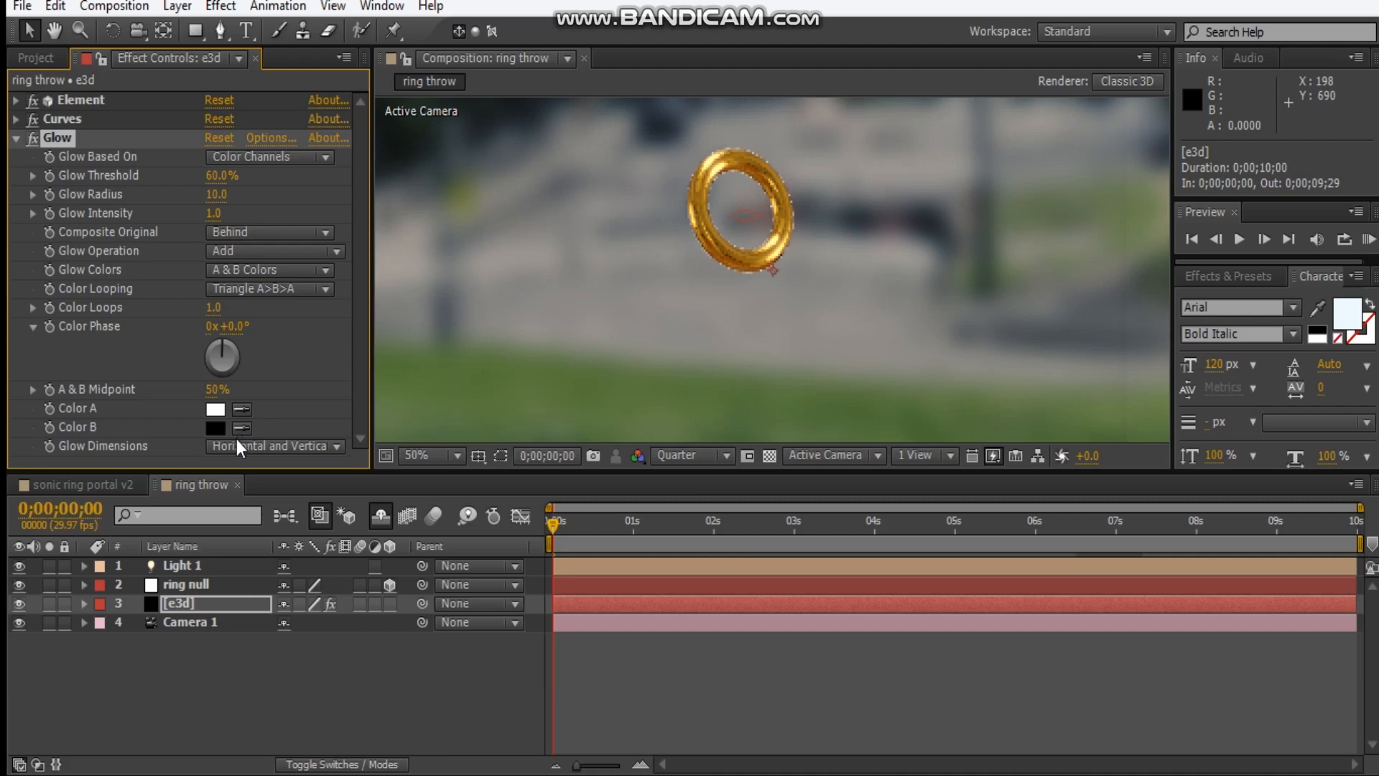
- Set the Glow's Color A to golden yellow, about FCC400, and Color B to a similar golden yellow
{"action": "left_click", "coordinate": [215, 410]}
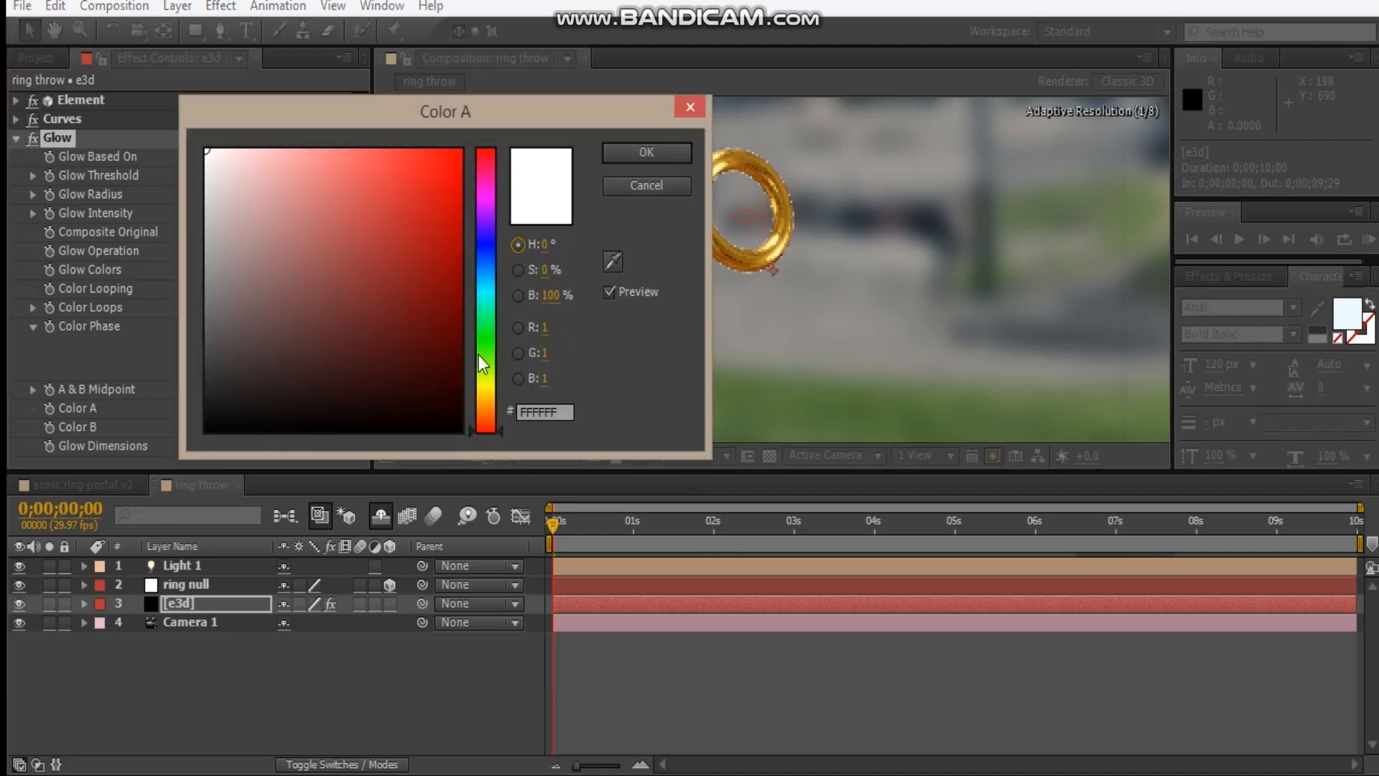
{"action": "left_click_drag", "start_coordinate": [490, 415], "coordinate": [489, 390]}
{"action": "left_click", "coordinate": [347, 295]}
{"action": "left_click", "coordinate": [466, 152]}
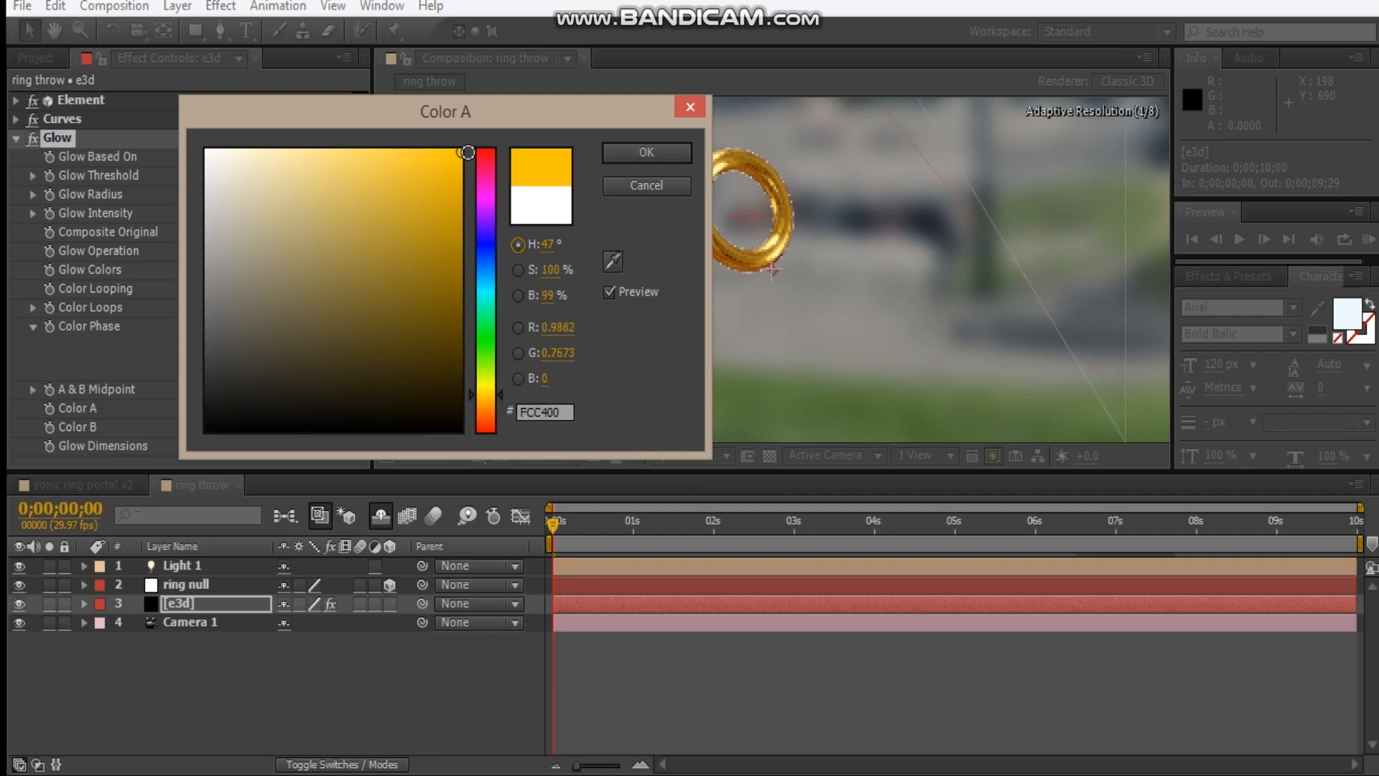
{"action": "left_click", "coordinate": [646, 152]}
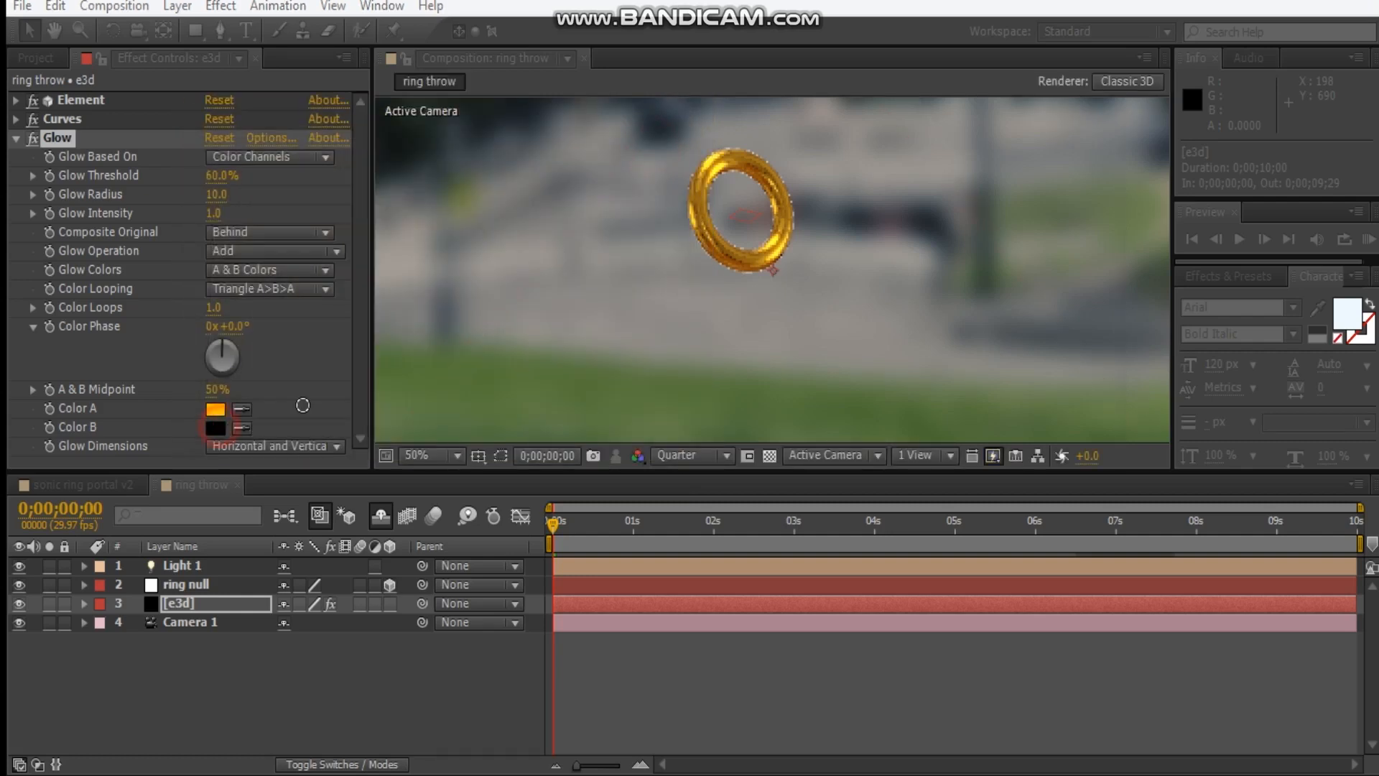
{"action": "left_click", "coordinate": [215, 427]}
{"action": "left_click_drag", "start_coordinate": [497, 409], "coordinate": [497, 398]}
{"action": "left_click_drag", "start_coordinate": [416, 254], "coordinate": [497, 144]}
{"action": "left_click", "coordinate": [681, 158]}
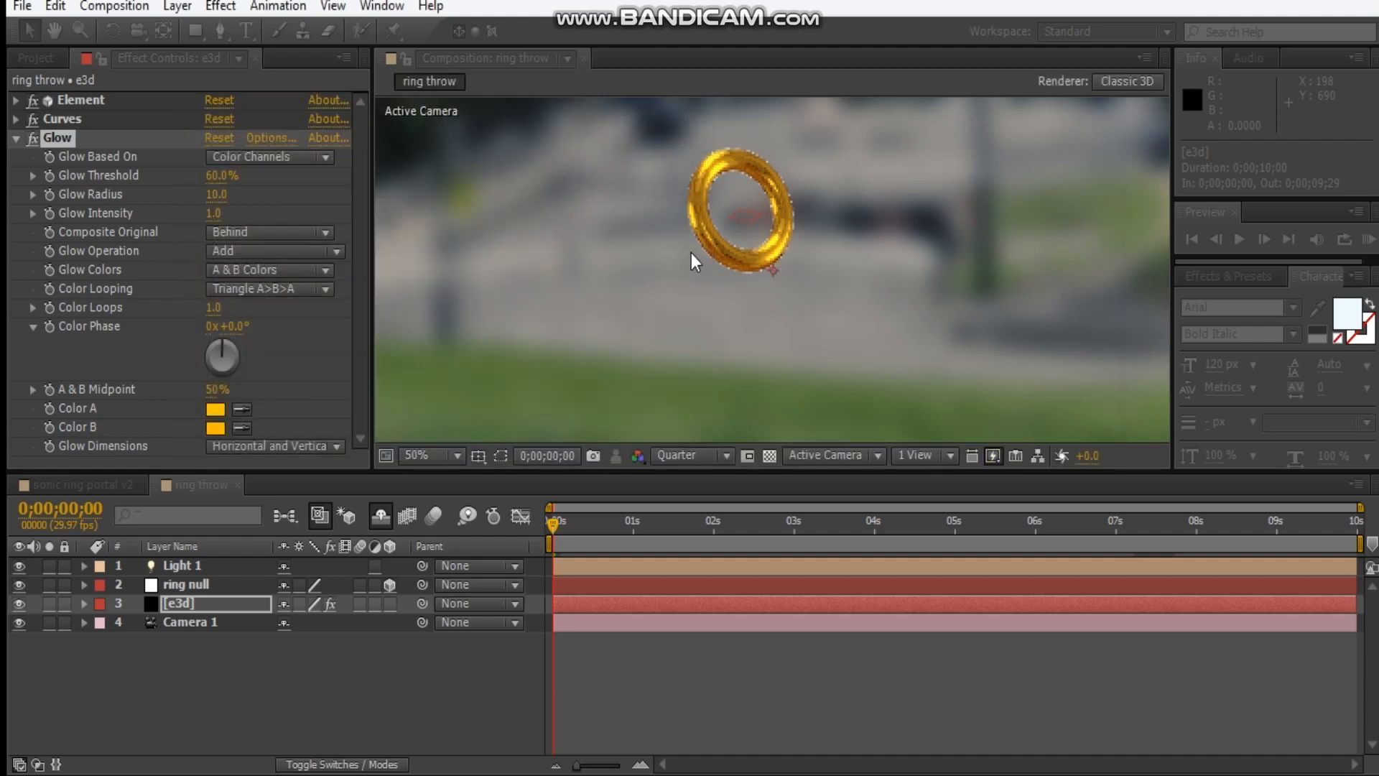
- Set the Glow Intensity to 2.2 and the Glow Radius to 20
{"action": "left_click_drag", "start_coordinate": [216, 213], "coordinate": [359, 202]}
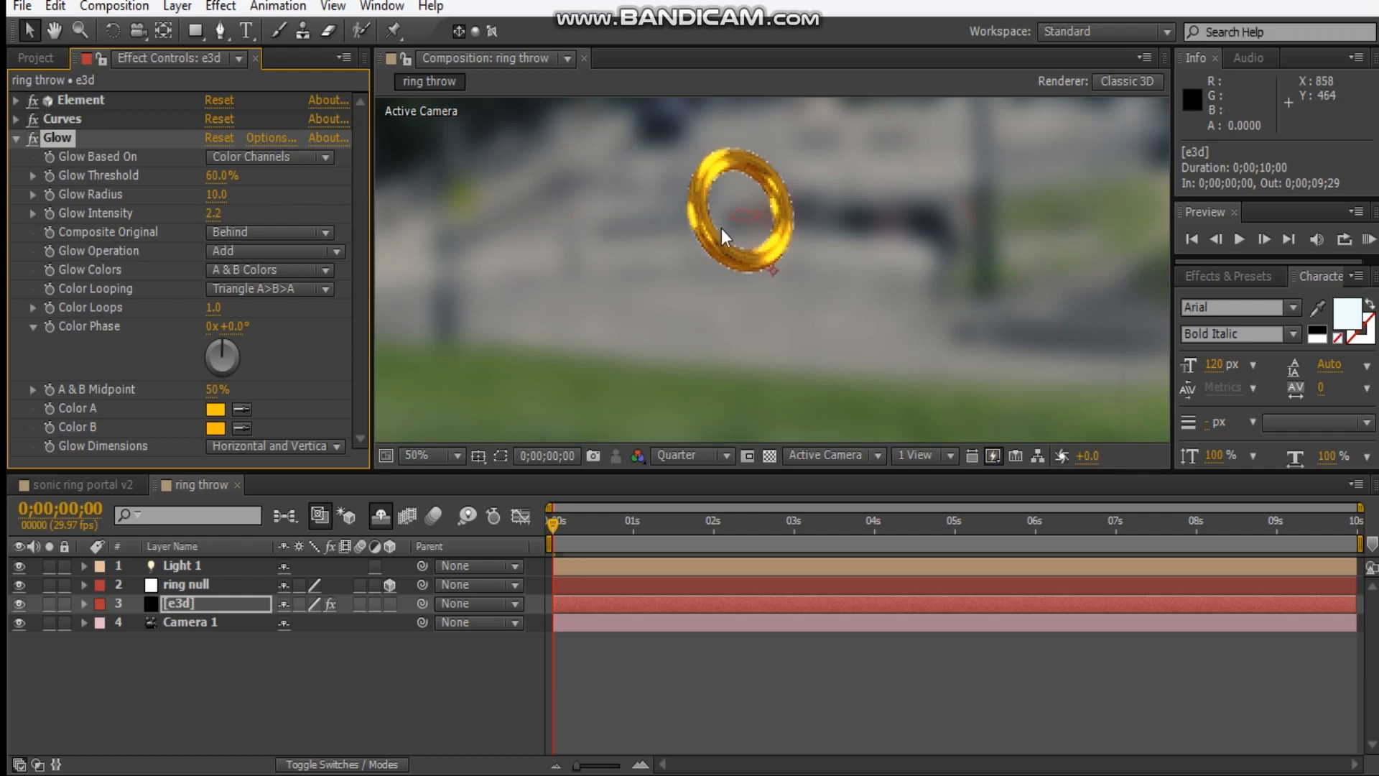
{"action": "left_click", "coordinate": [215, 194]}
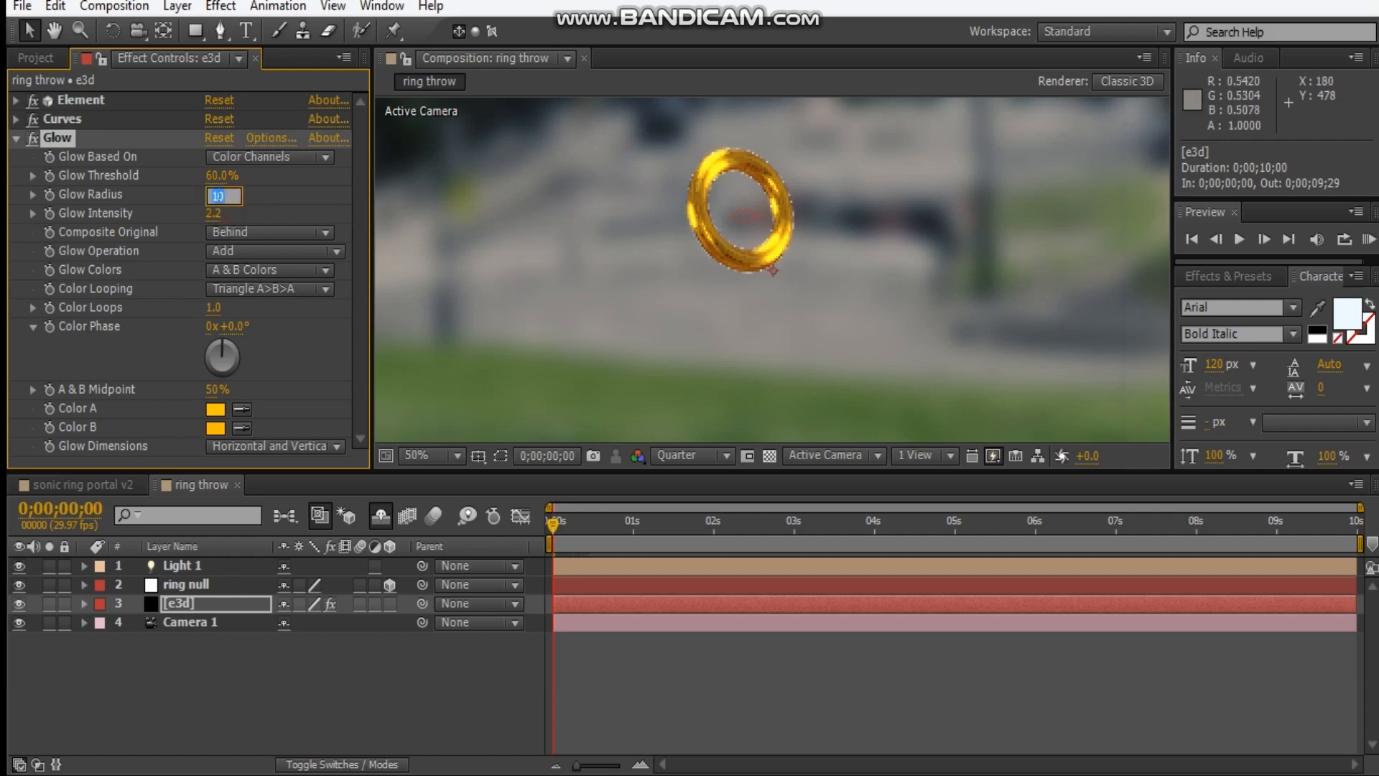
{"action": "type", "text": "20"}
{"action": "key", "text": "Return"}
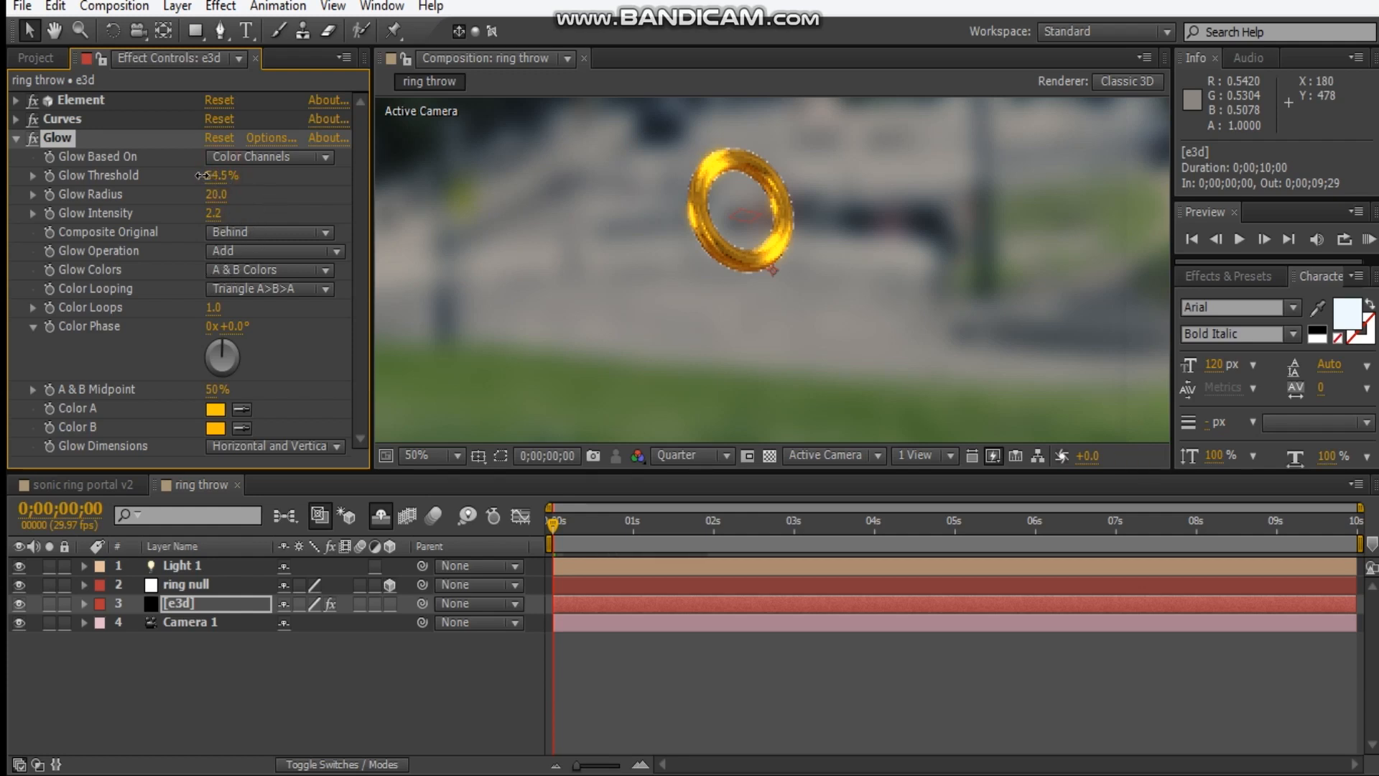
- Try several lower Glow Threshold values on the ring and set the threshold to 50%
{"action": "left_click_drag", "start_coordinate": [204, 175], "coordinate": [203, 178]}
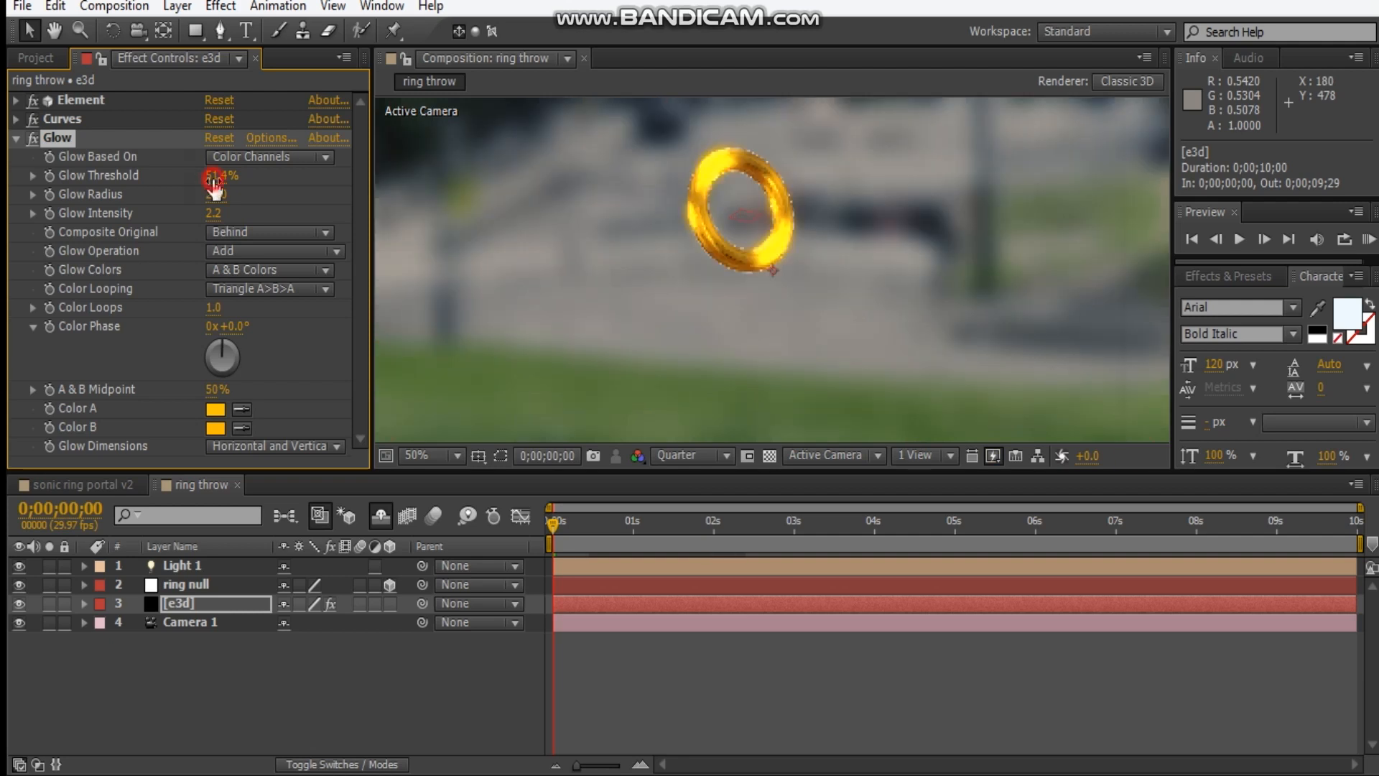
{"action": "left_click_drag", "start_coordinate": [194, 186], "coordinate": [180, 186]}
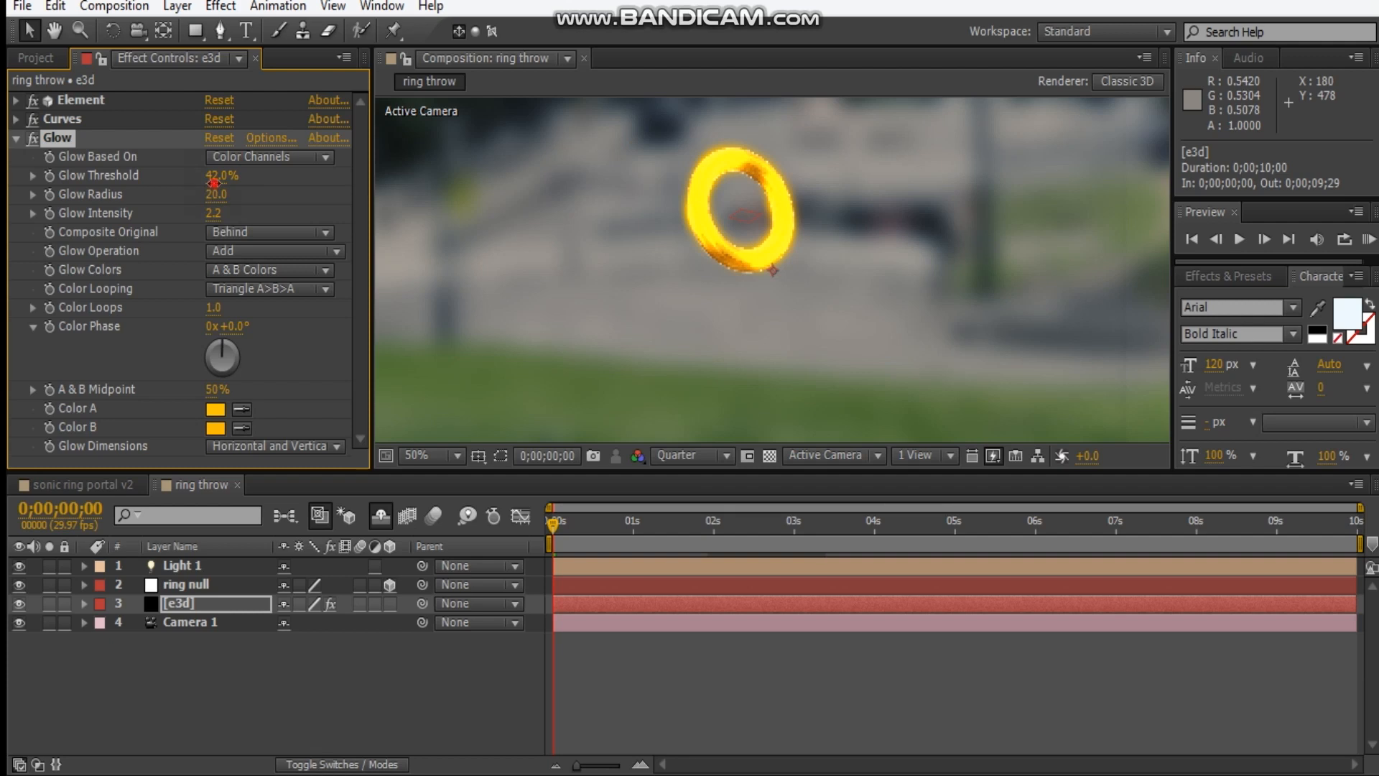
{"action": "left_click_drag", "start_coordinate": [235, 176], "coordinate": [225, 184]}
{"action": "left_click", "coordinate": [222, 177]}
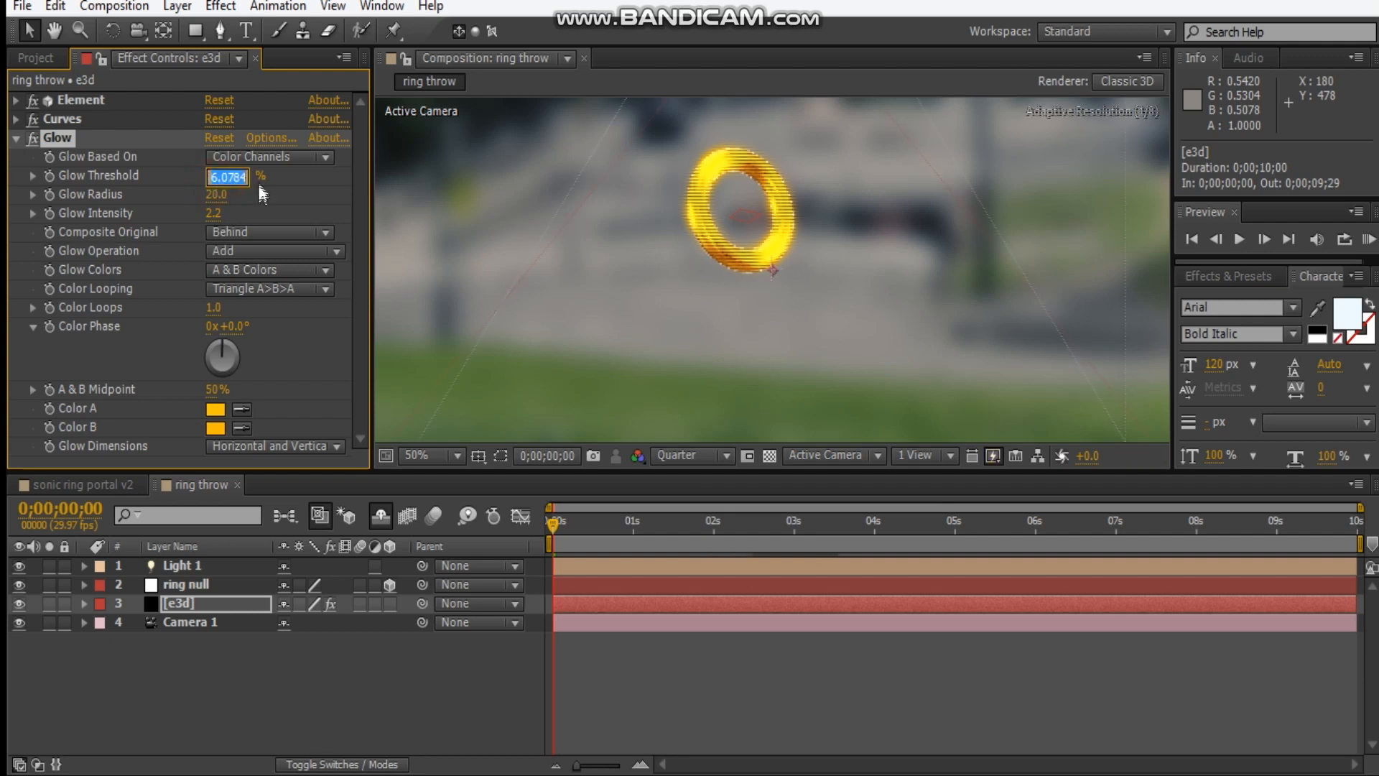
{"action": "type", "text": "50"}
{"action": "key", "text": "Return"}
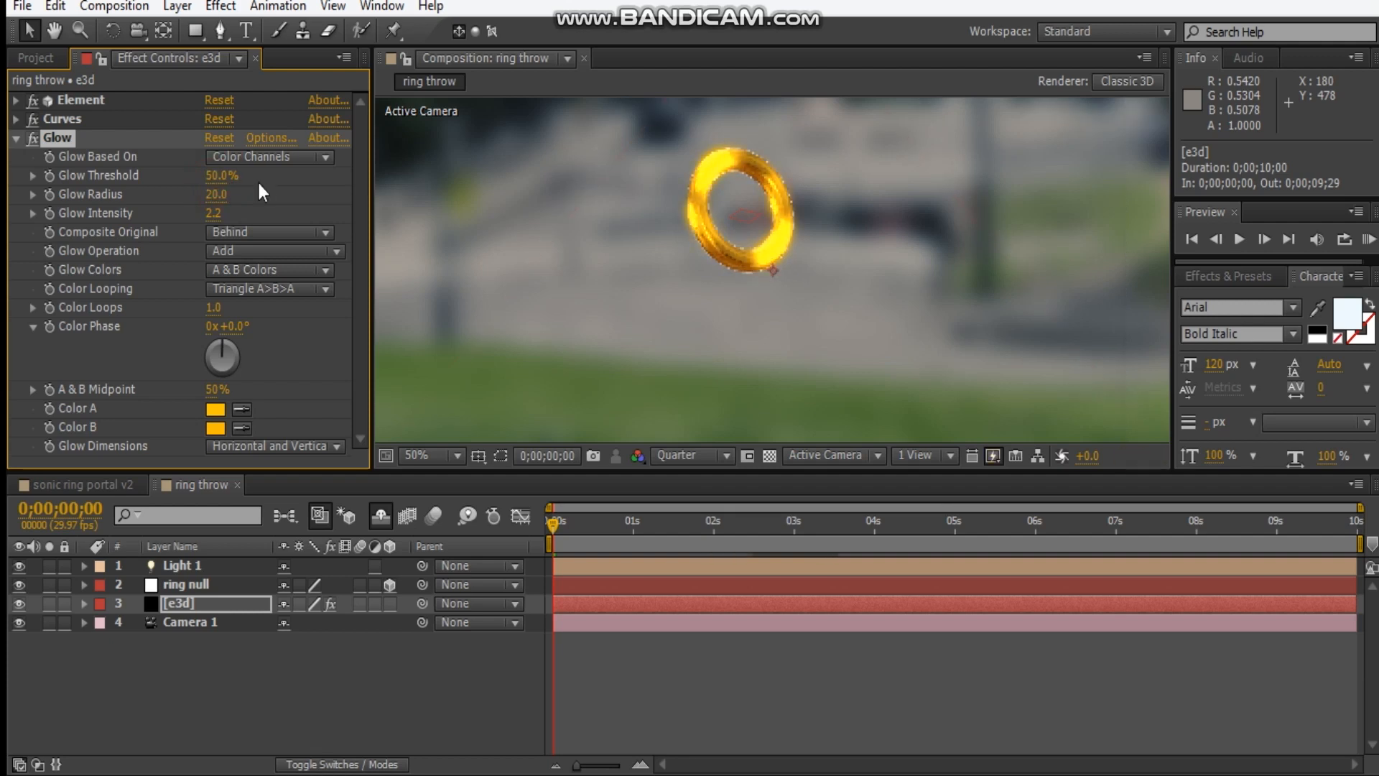
- Set the Glow Radius to 30 and the Glow Intensity to 1.0
{"action": "left_click", "coordinate": [217, 197]}
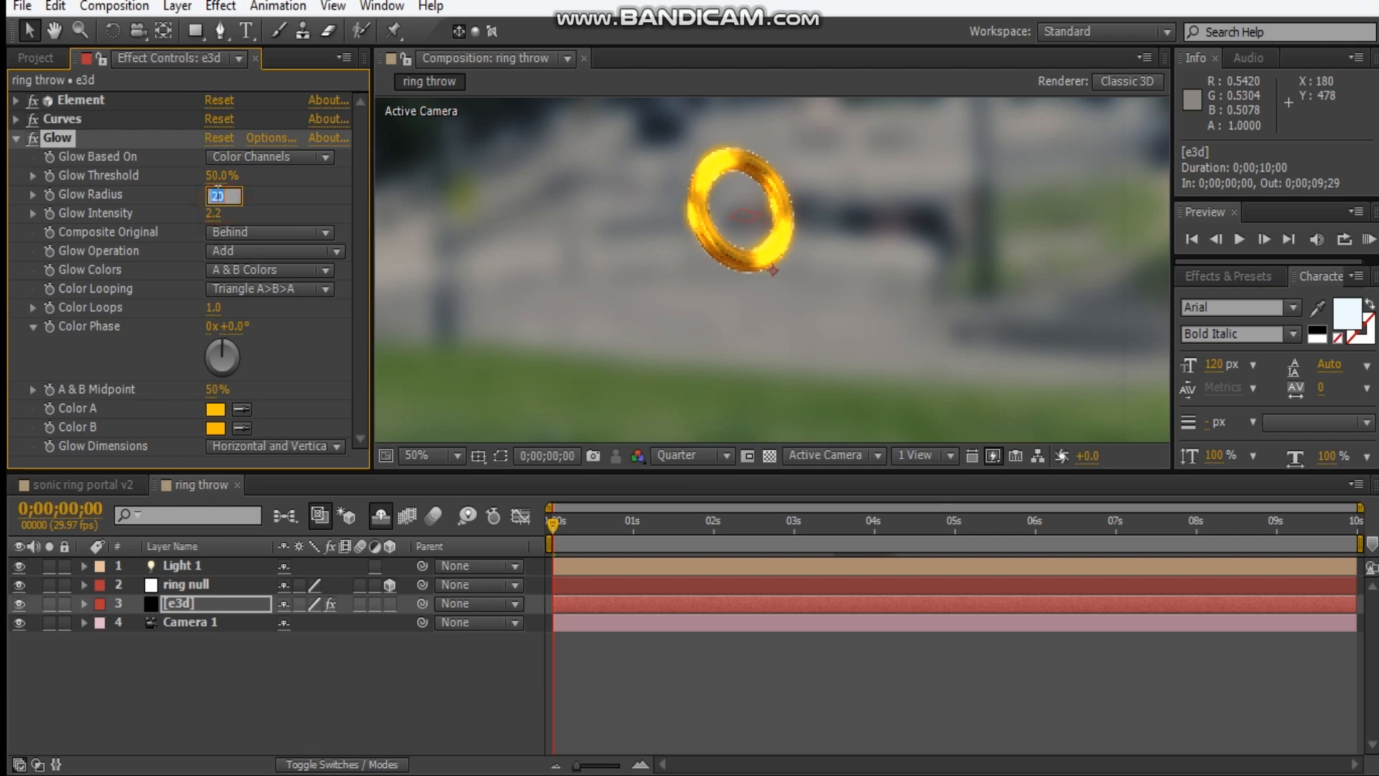
{"action": "key", "text": "Return"}
{"action": "key", "text": "Return"}
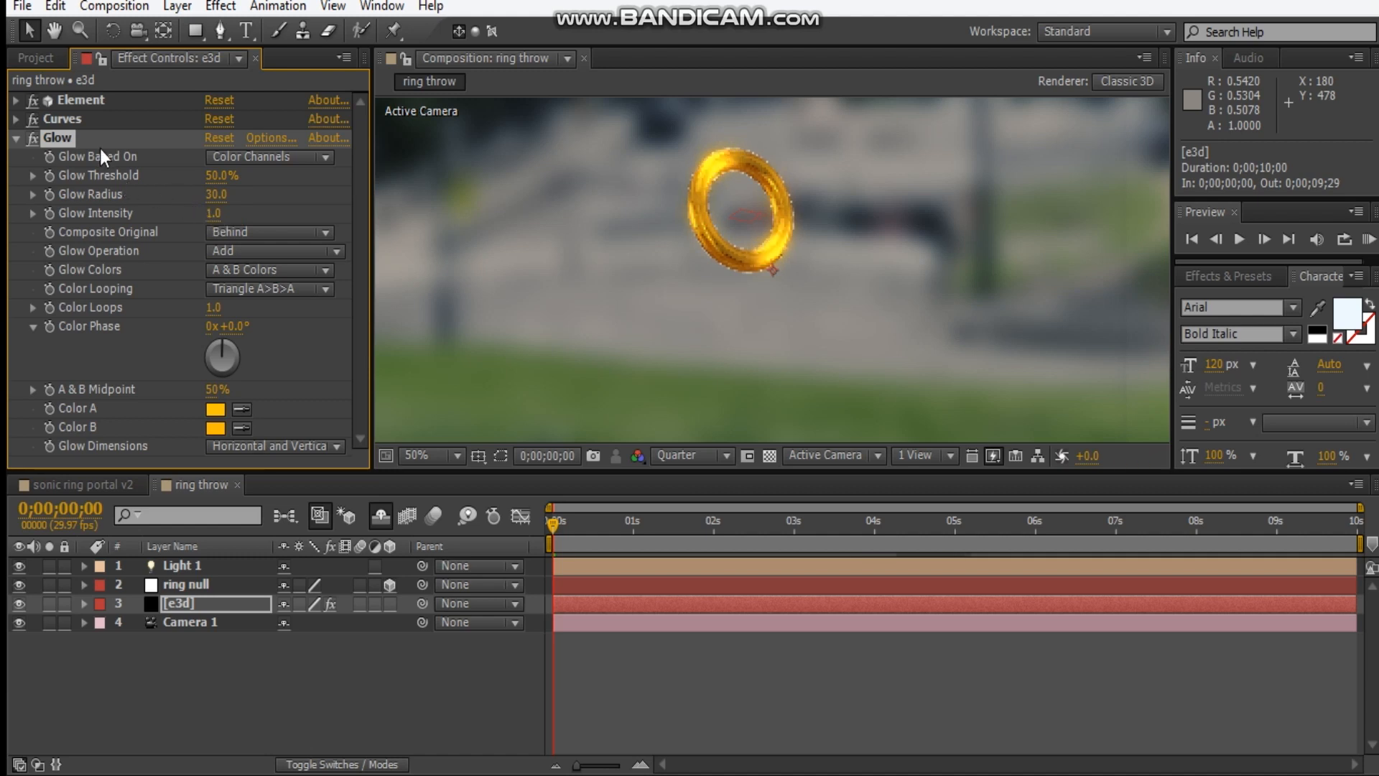
- Duplicate the Glow effect on the e3d layer and set the copy's Glow Radius to 100 and Glow Intensity to 0.5
{"action": "key", "text": "ctrl+d"}
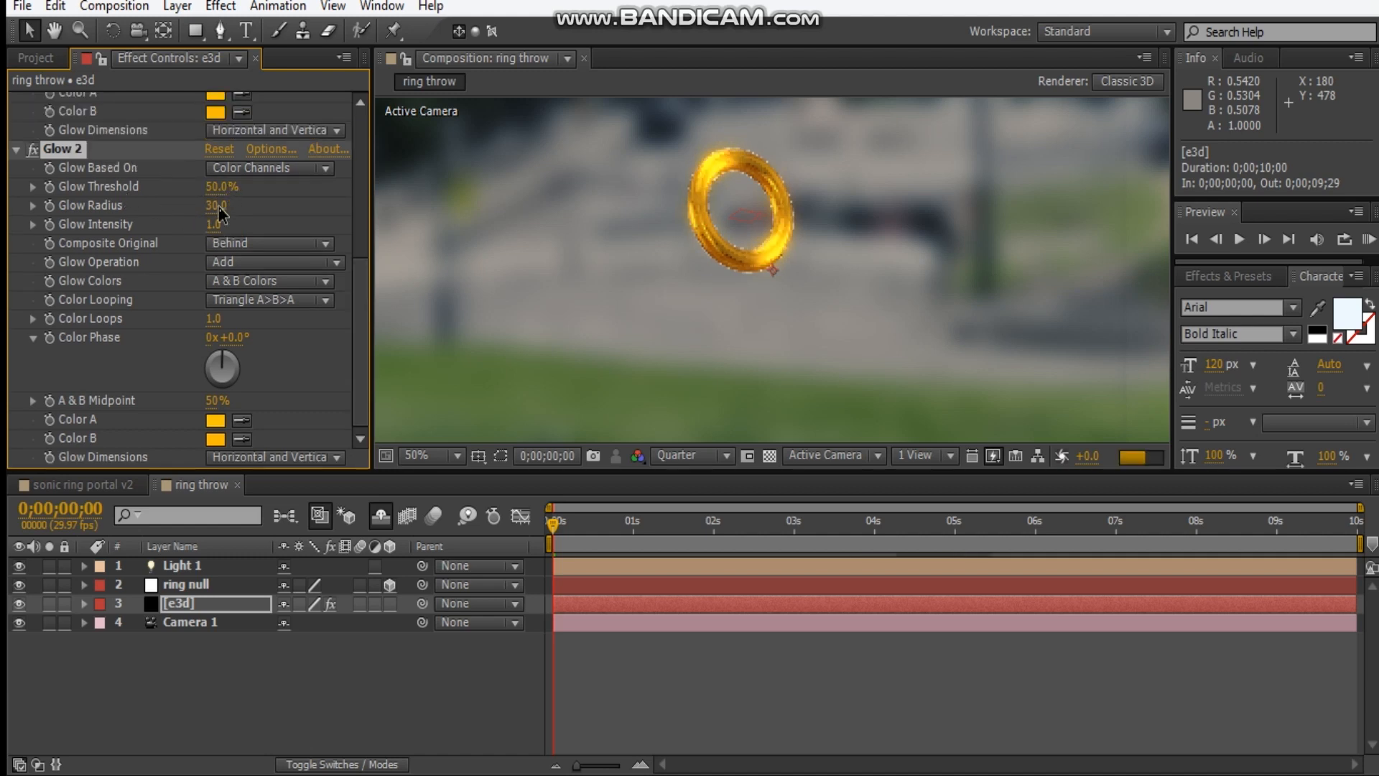
{"action": "left_click", "coordinate": [217, 207]}
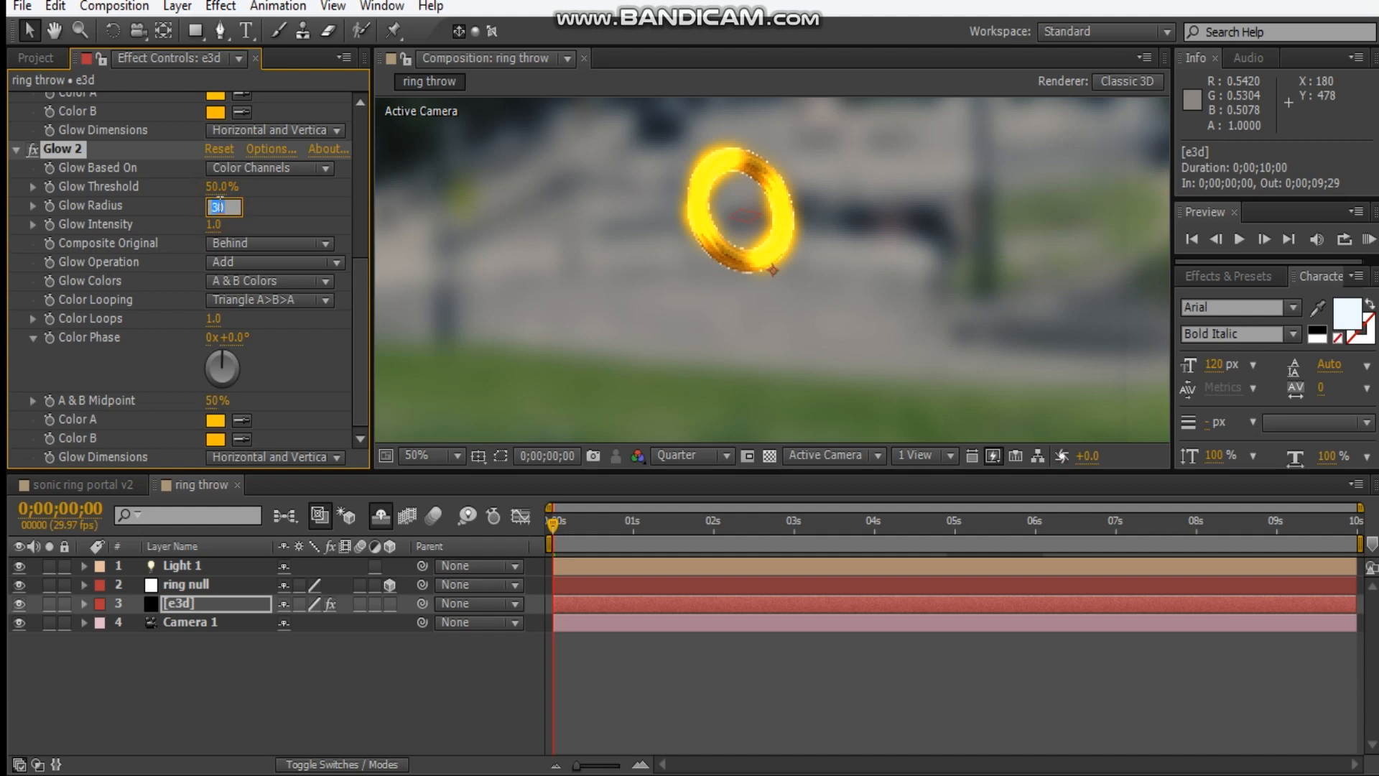
{"action": "key", "text": "Return"}
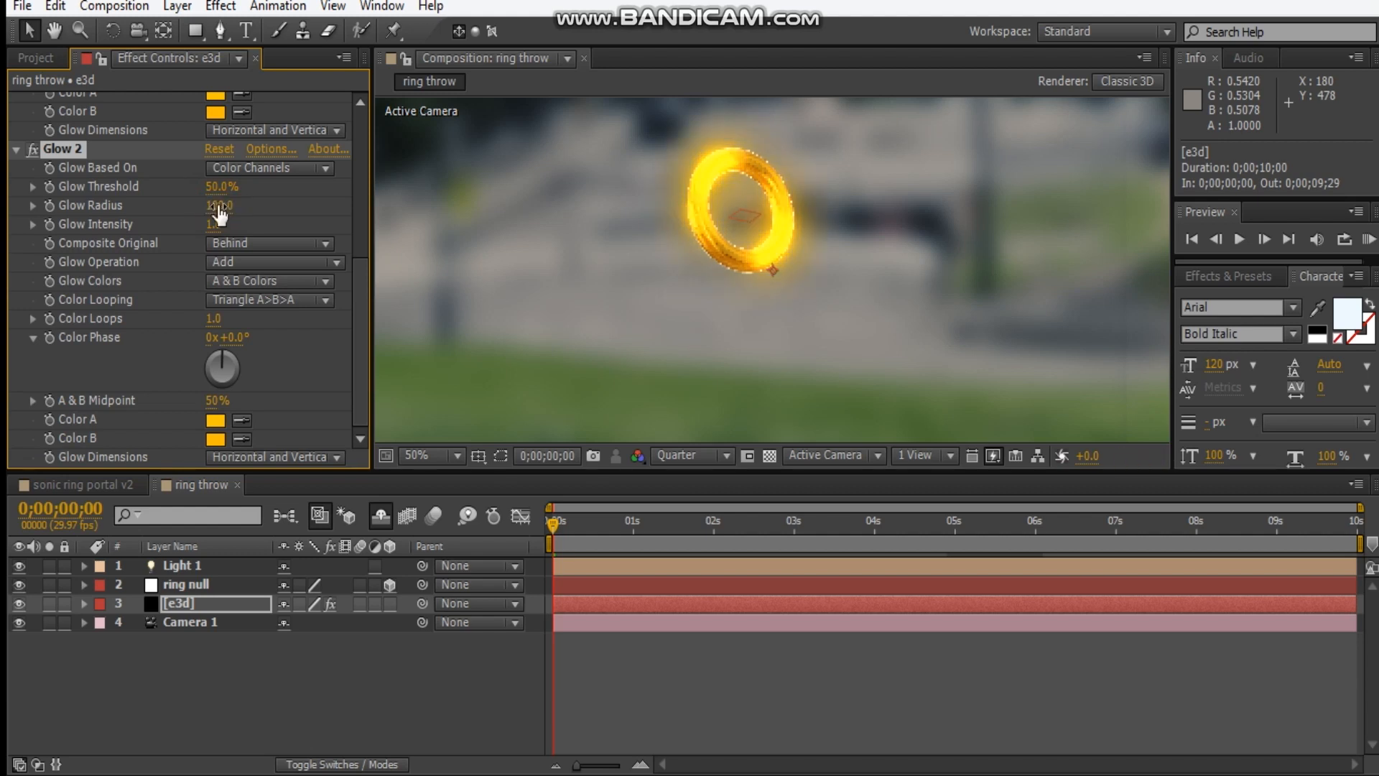
{"action": "left_click", "coordinate": [213, 227]}
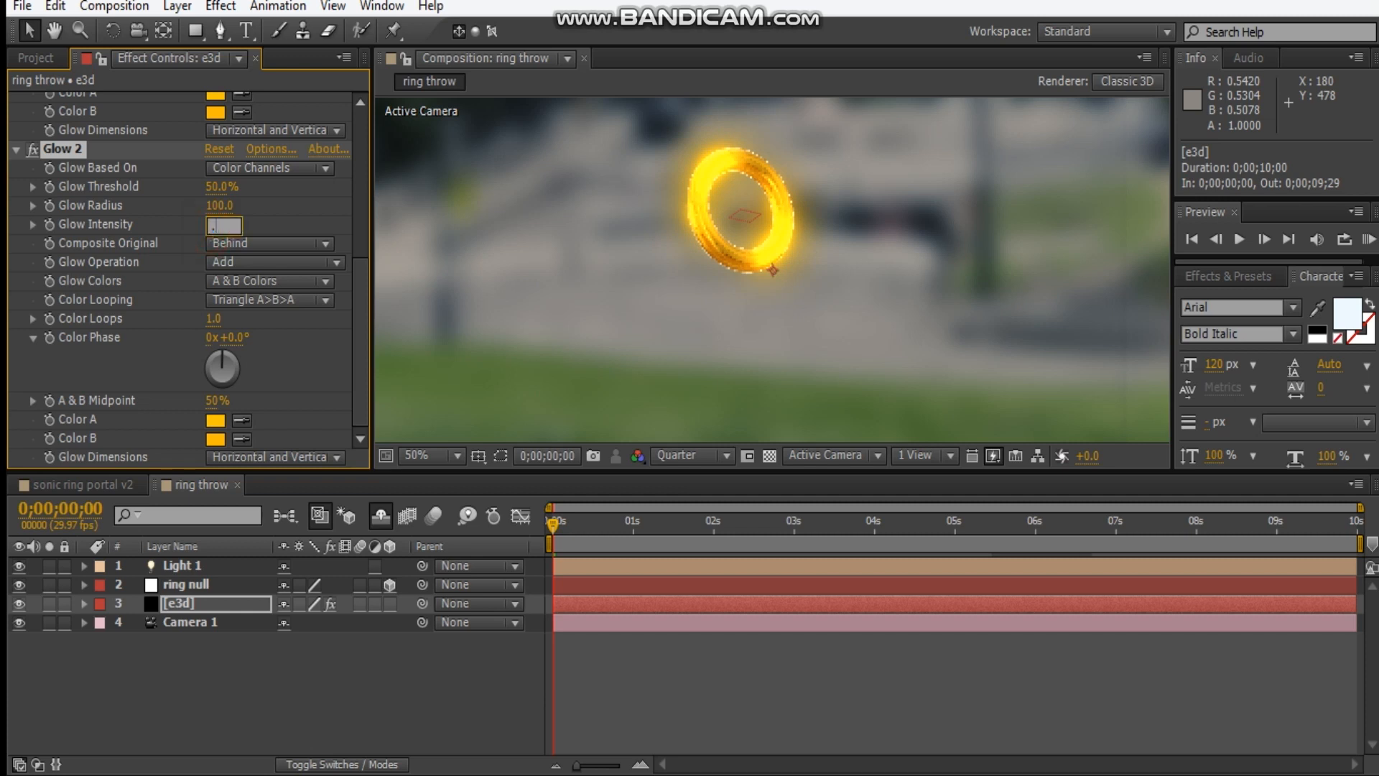
{"action": "type", "text": ".5"}
{"action": "key", "text": "Return"}
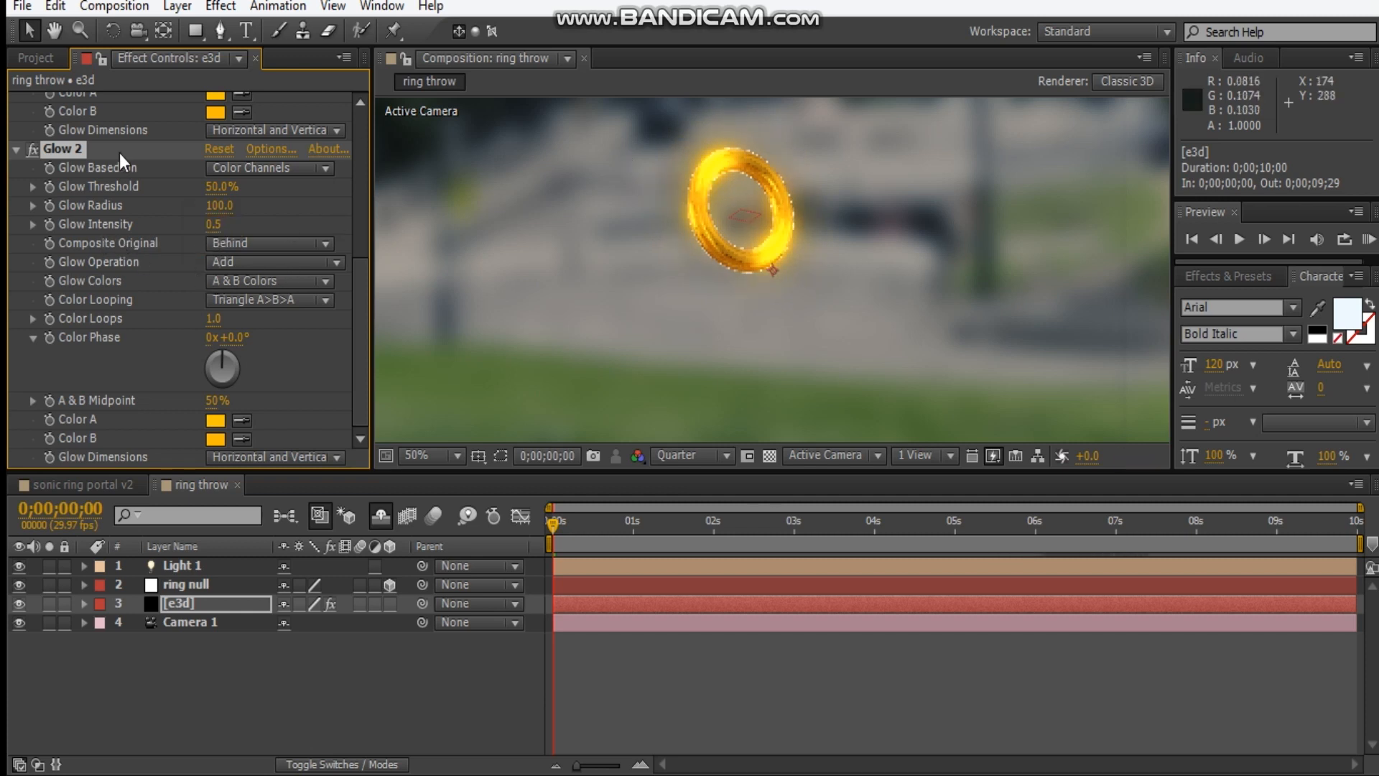
- Duplicate Glow 2 and set the copy's Glow Radius to 150 and Glow Intensity to 0.1
{"action": "key", "text": "ctrl+d"}
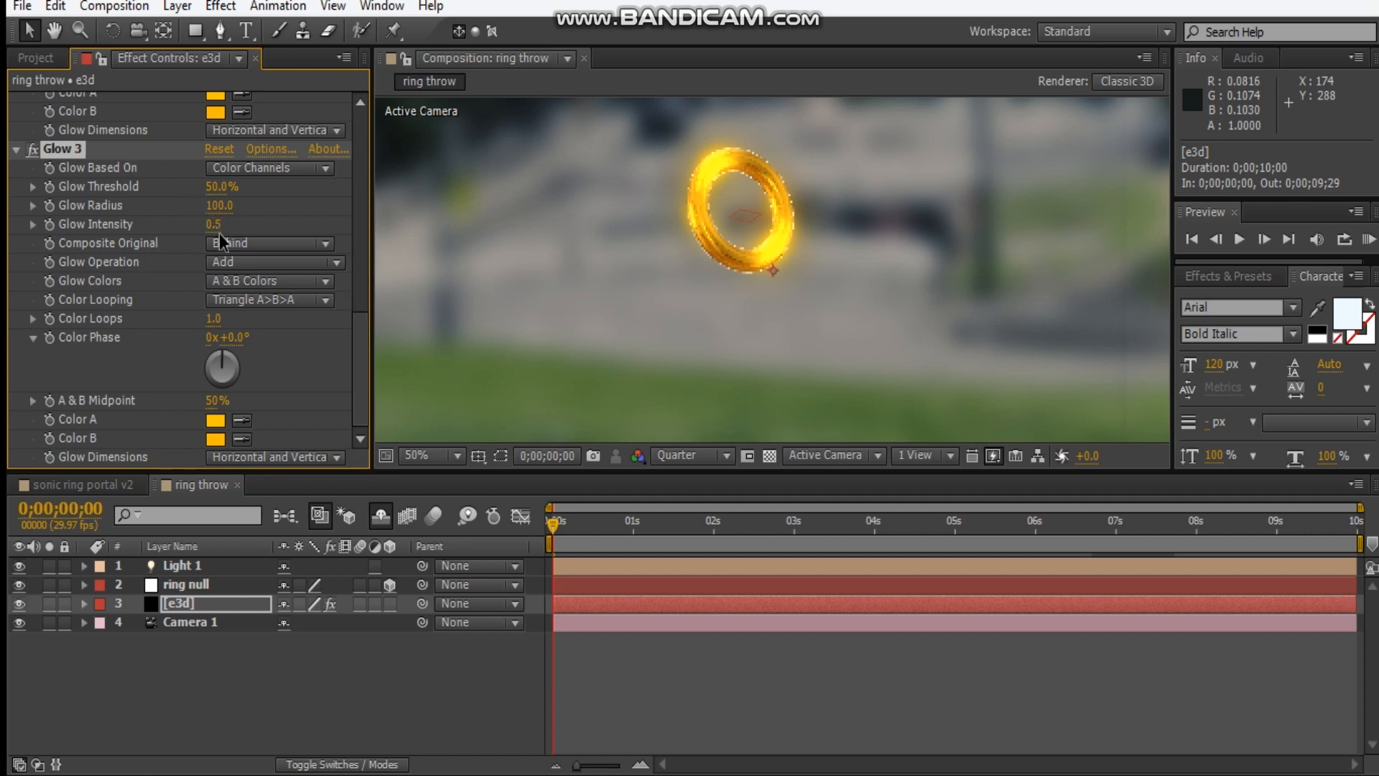
{"action": "left_click", "coordinate": [214, 224]}
{"action": "left_click", "coordinate": [220, 206]}
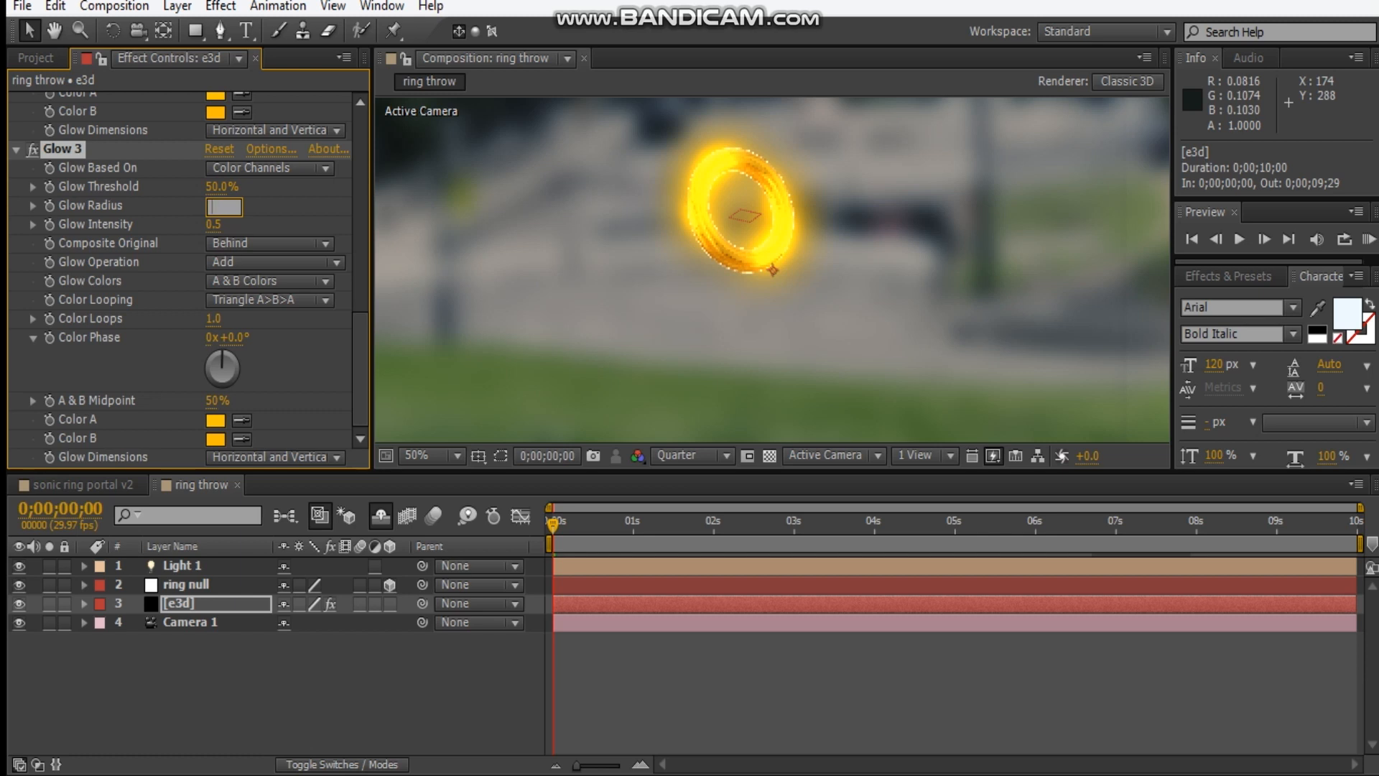
{"action": "key", "text": "Return"}
{"action": "left_click", "coordinate": [214, 224]}
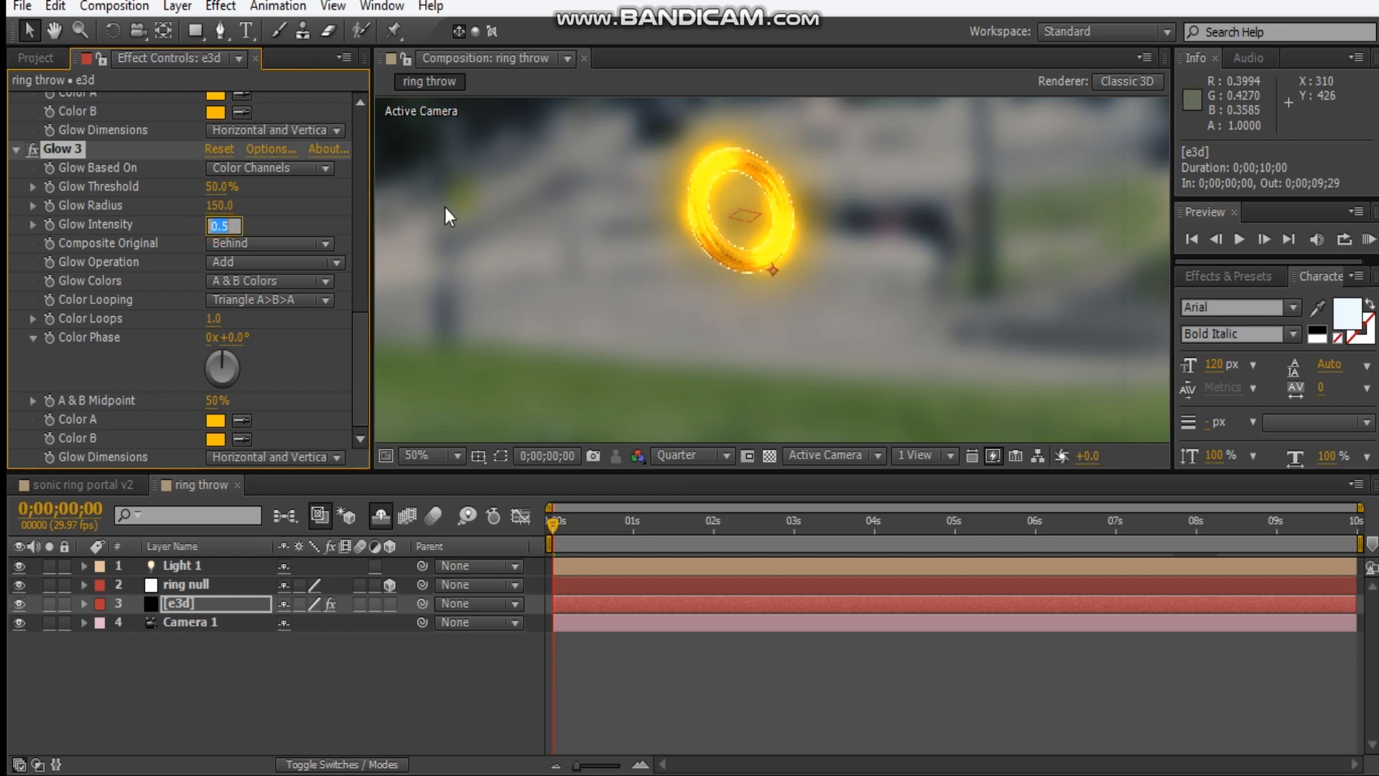
{"action": "key", "text": "Return"}
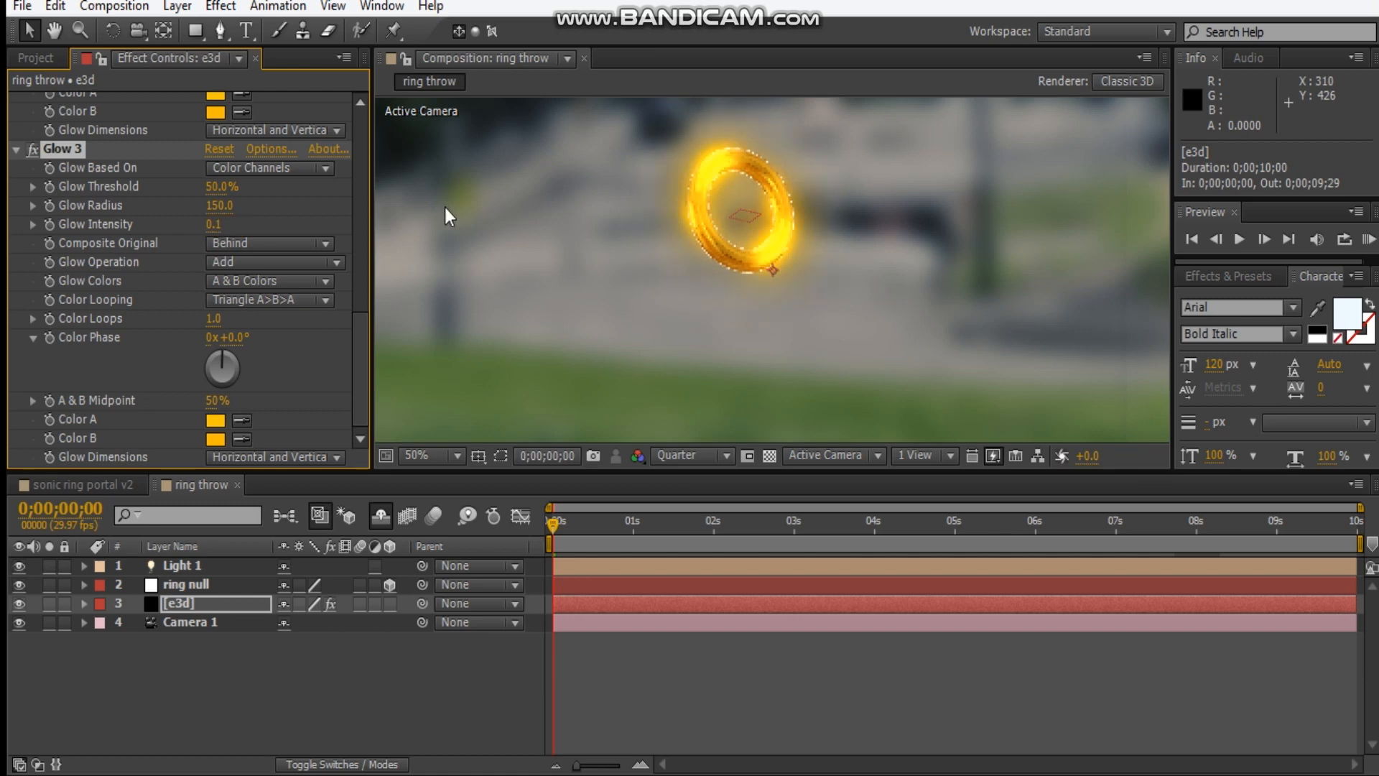
- Set the Glow Threshold of Glow 2 to 40%
{"action": "scroll", "coordinate": [742, 200], "scroll_direction": "up", "scroll_amount": 2}
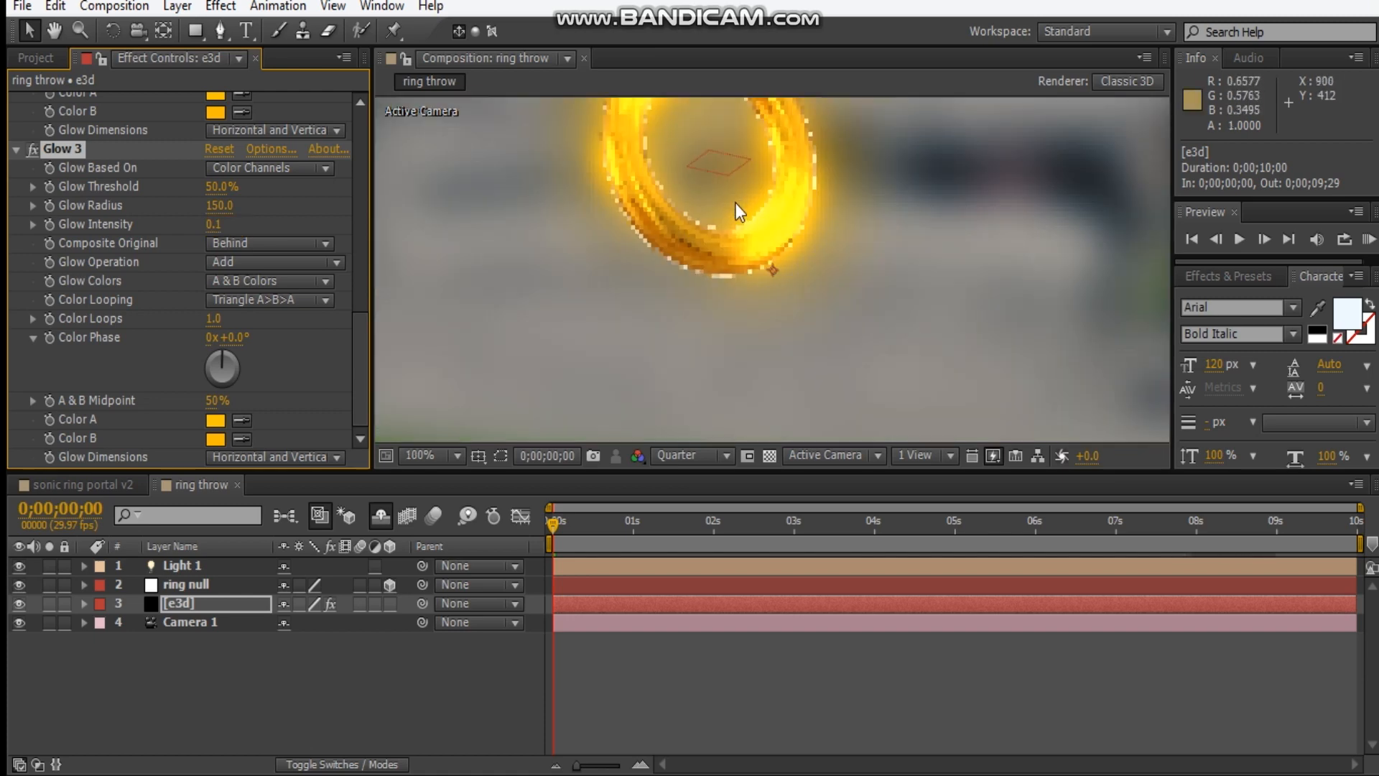
{"action": "scroll", "coordinate": [201, 253], "scroll_direction": "up", "scroll_amount": 3}
{"action": "scroll", "coordinate": [201, 253], "scroll_direction": "up", "scroll_amount": 3}
{"action": "scroll", "coordinate": [237, 286], "scroll_direction": "down", "scroll_amount": 2}
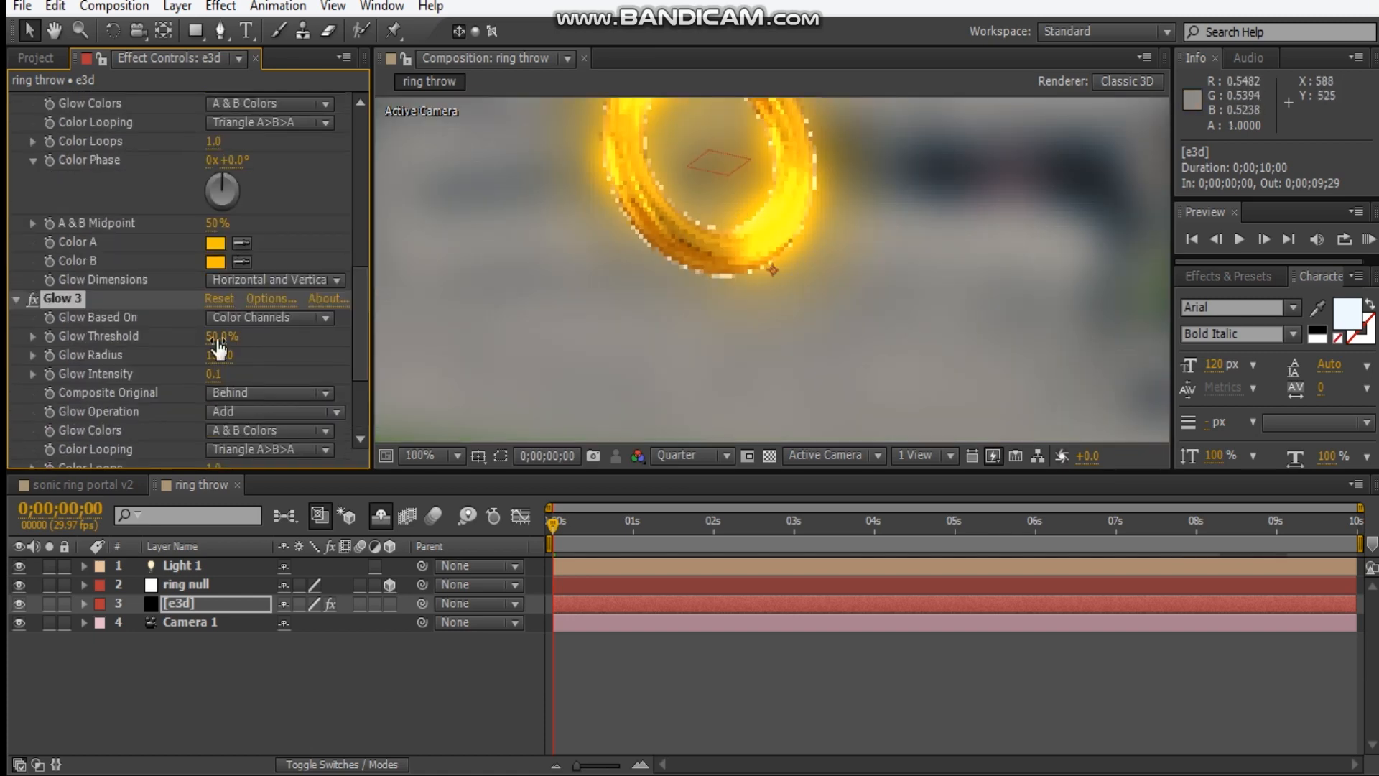
{"action": "left_click_drag", "start_coordinate": [194, 343], "coordinate": [188, 343]}
{"action": "scroll", "coordinate": [244, 277], "scroll_direction": "up", "scroll_amount": 6}
{"action": "left_click", "coordinate": [216, 209]}
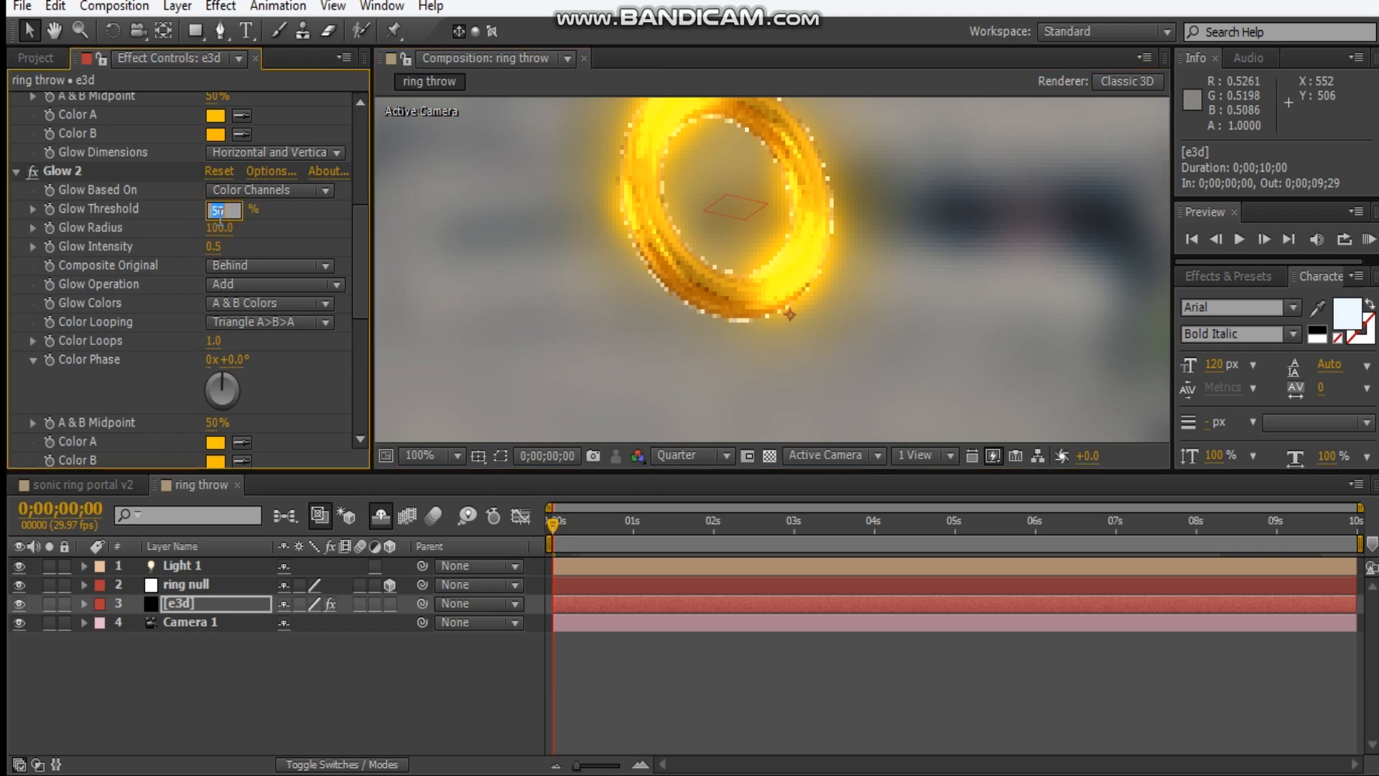
{"action": "key", "text": "Return"}
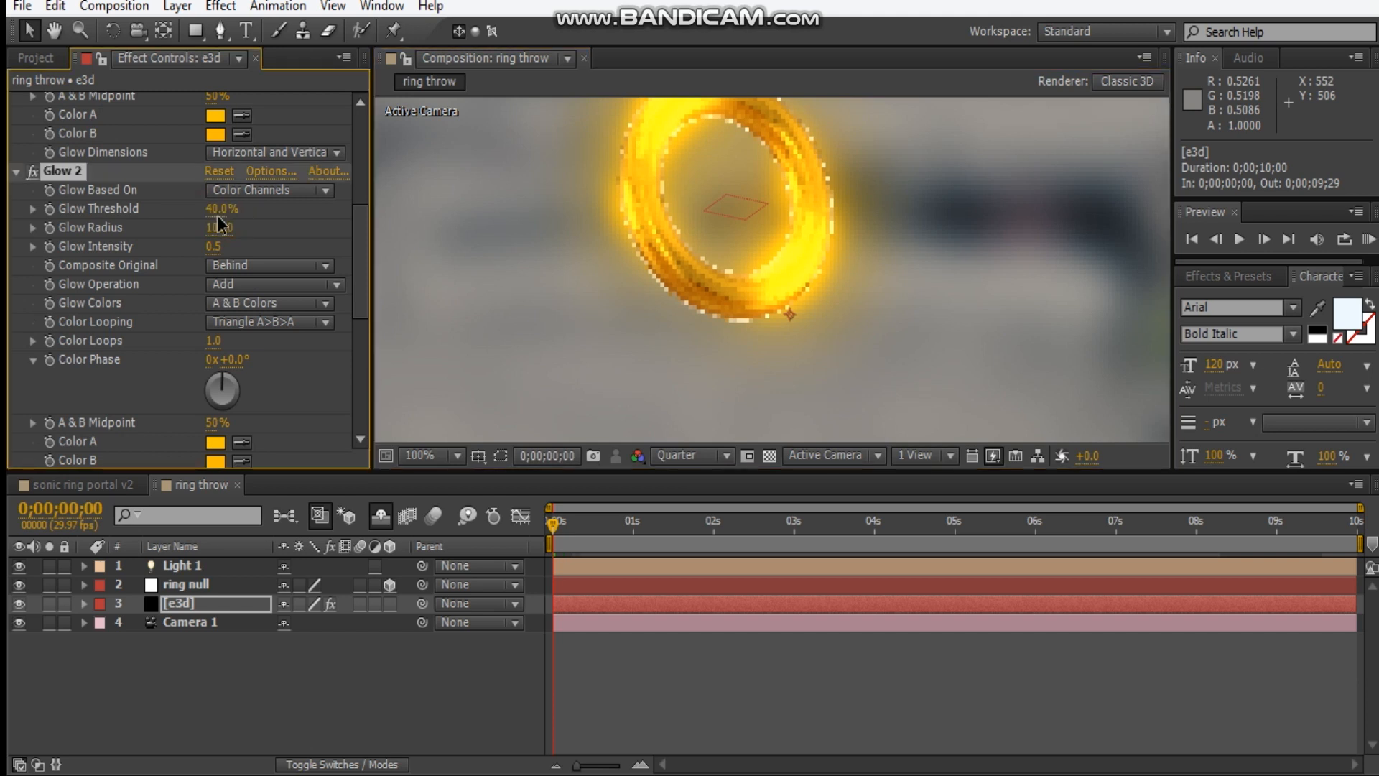
{"action": "key", "text": "comma"}
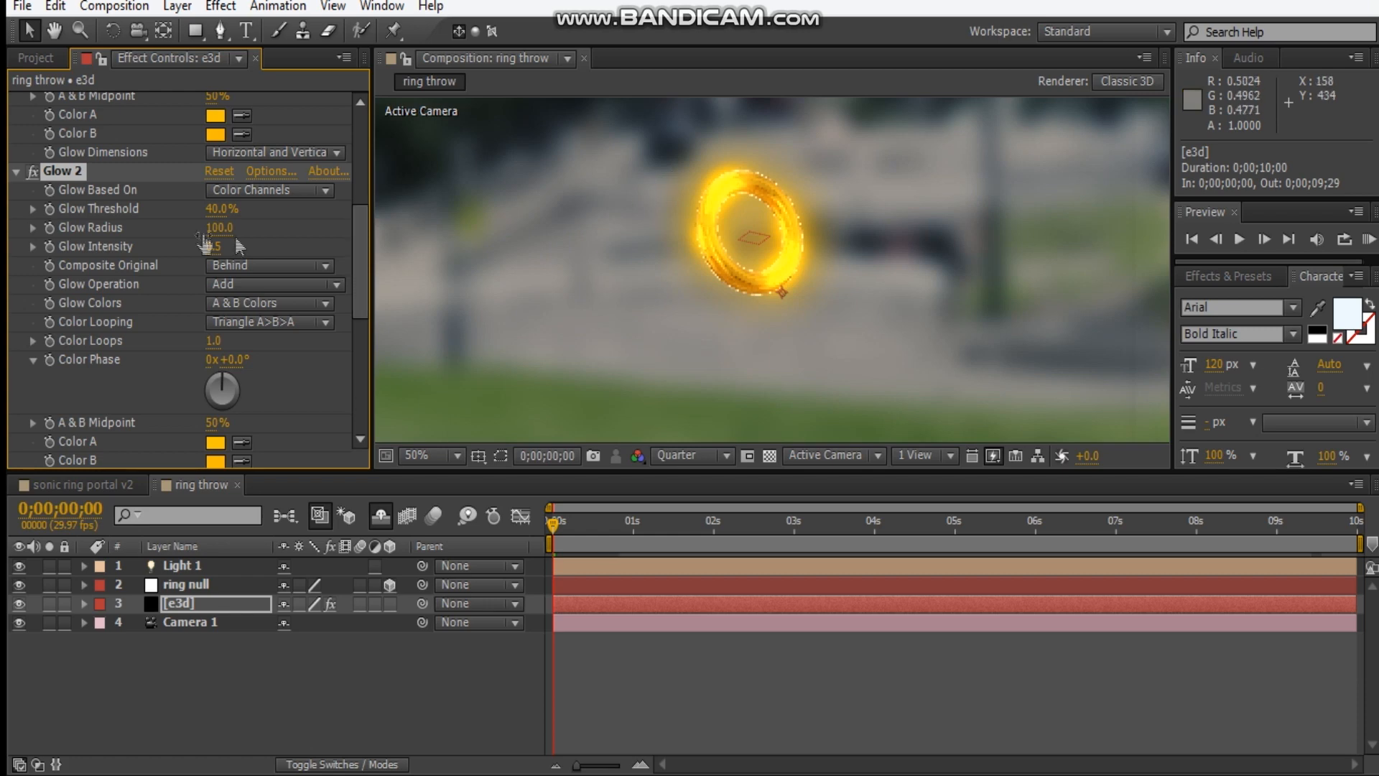
- Set the Glow Threshold of the first Glow effect to 60%
{"action": "scroll", "coordinate": [182, 237], "scroll_direction": "up", "scroll_amount": 2}
{"action": "scroll", "coordinate": [182, 237], "scroll_direction": "up", "scroll_amount": 5}
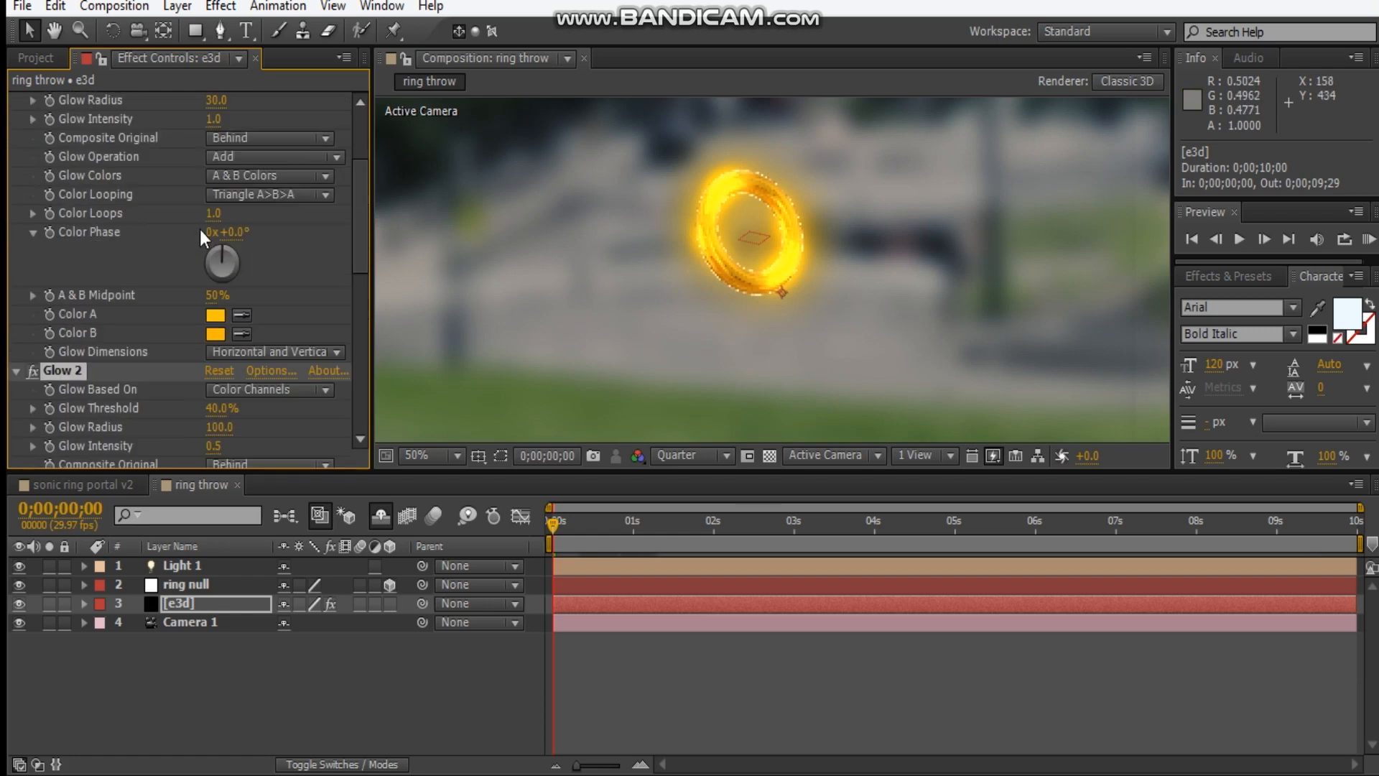
{"action": "left_click", "coordinate": [218, 131]}
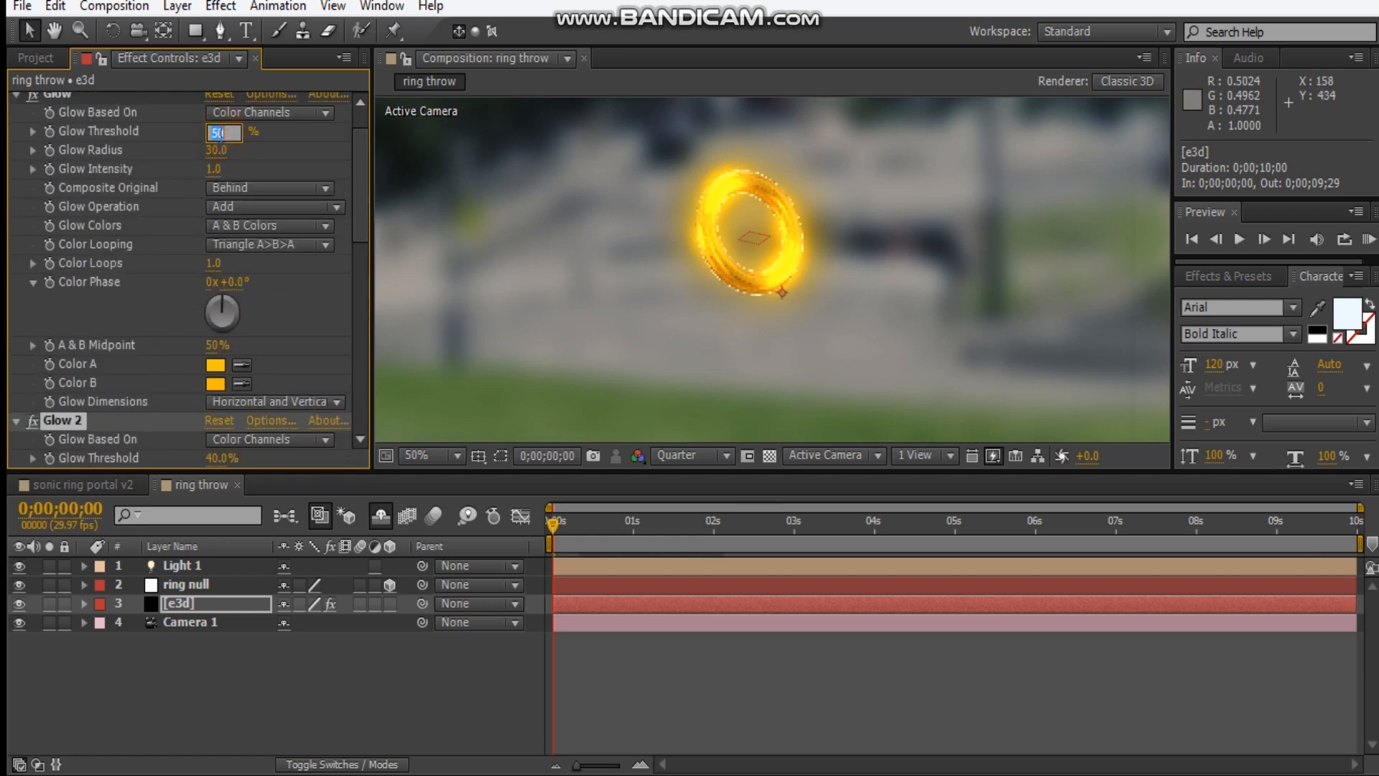
{"action": "type", "text": "60"}
{"action": "key", "text": "Return"}
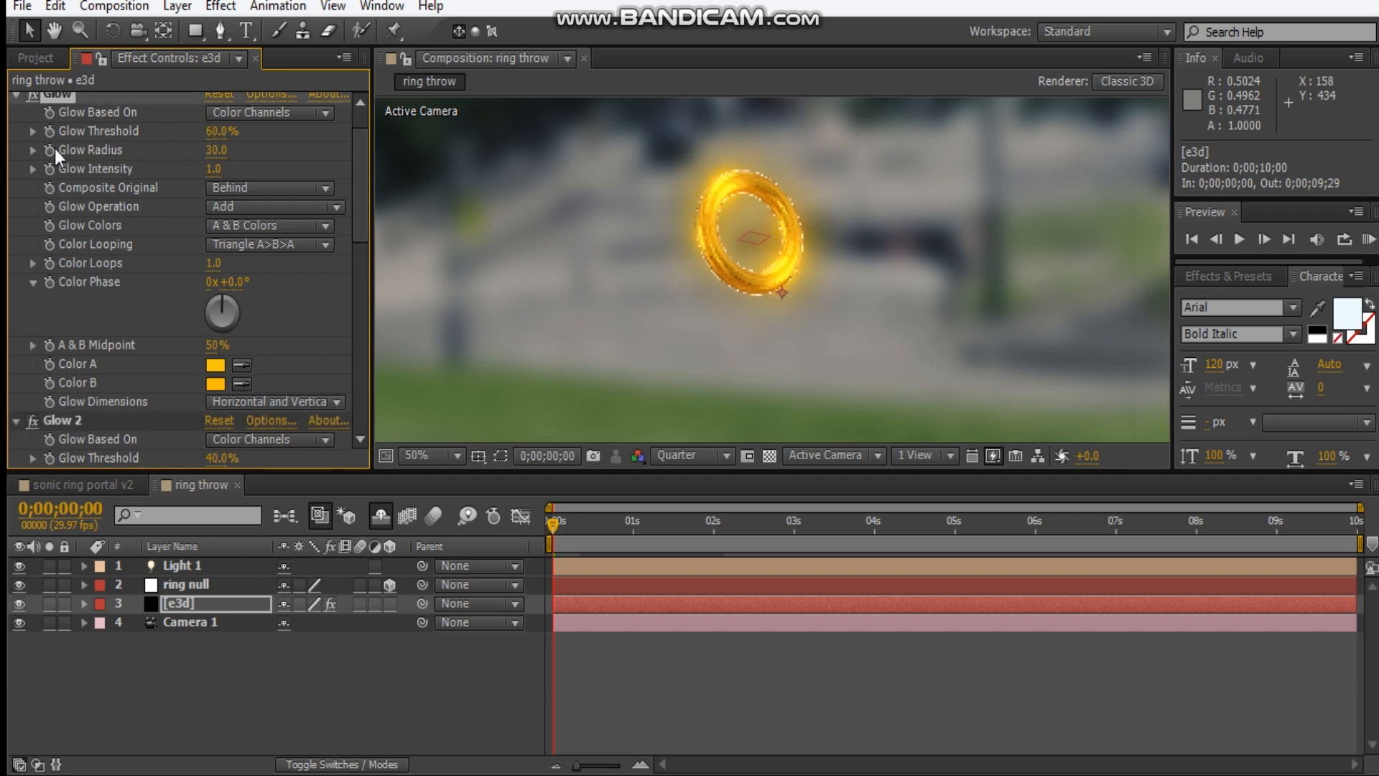
- Collapse the settings of all three Glow effects on the e3d layer
{"action": "scroll", "coordinate": [16, 111], "scroll_direction": "up", "scroll_amount": 1}
{"action": "left_click", "coordinate": [16, 112]}
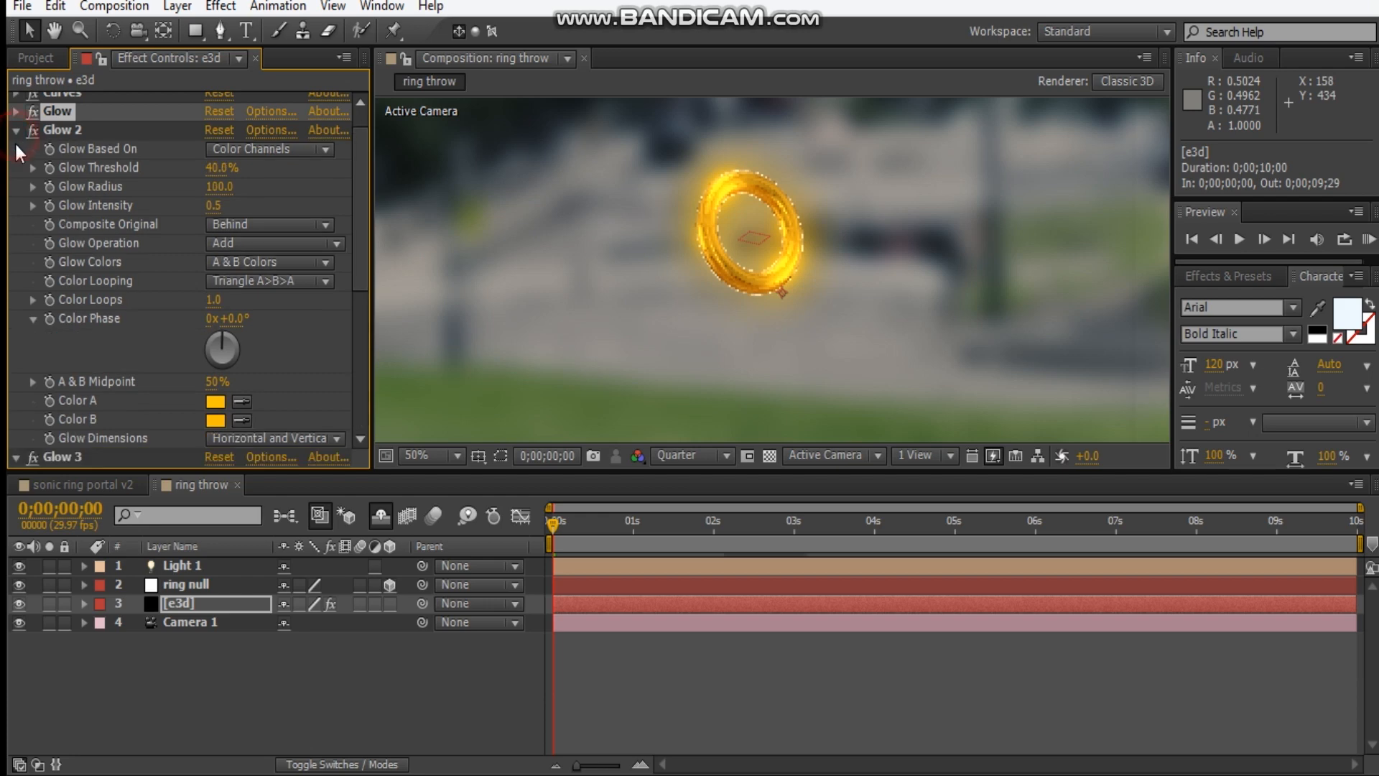
{"action": "scroll", "coordinate": [18, 133], "scroll_direction": "up", "scroll_amount": 1}
{"action": "left_click", "coordinate": [18, 151]}
{"action": "left_click", "coordinate": [139, 248]}
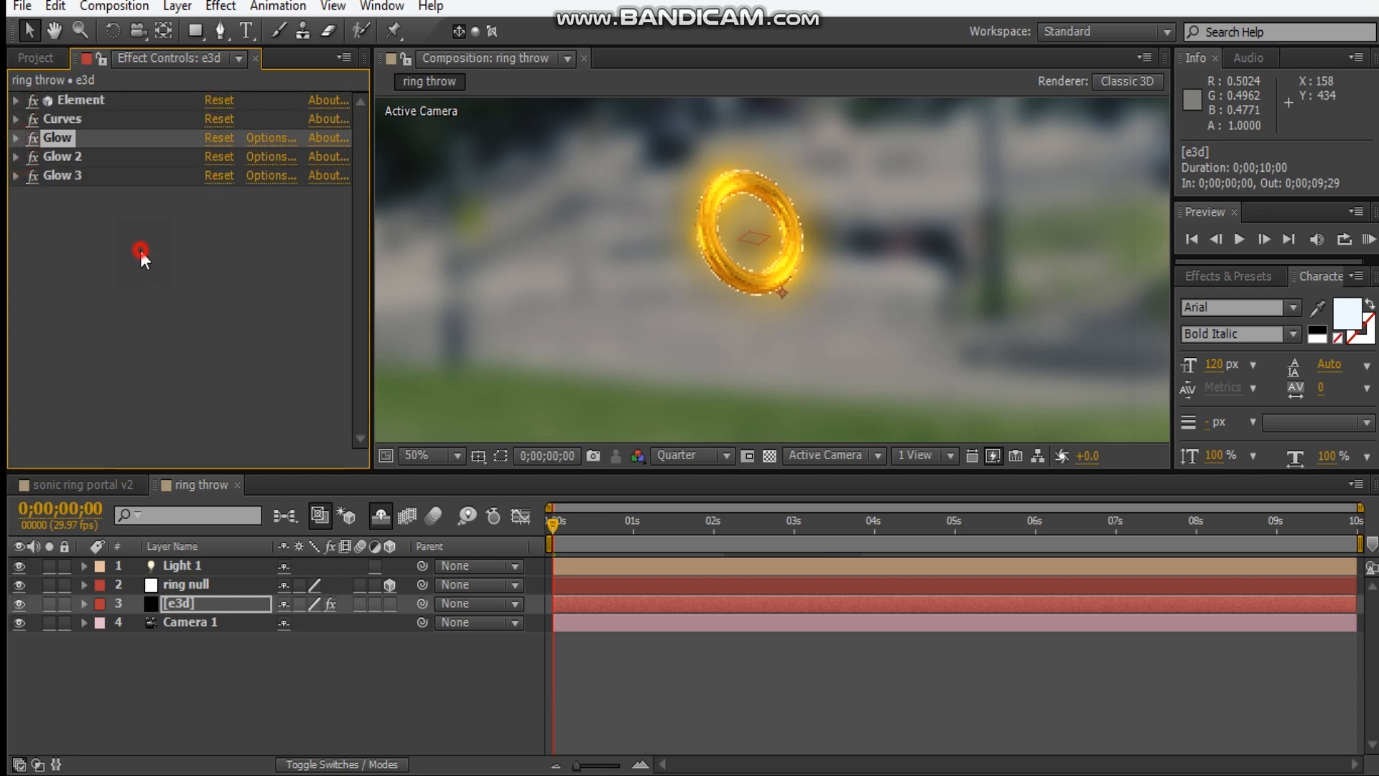
{"action": "scroll", "coordinate": [866, 256], "scroll_direction": "down", "scroll_amount": 1}
{"action": "left_click_drag", "start_coordinate": [879, 256], "coordinate": [824, 248]}
{"action": "scroll", "coordinate": [747, 239], "scroll_direction": "up", "scroll_amount": 1}
{"action": "left_click_drag", "start_coordinate": [620, 225], "coordinate": [798, 223]}
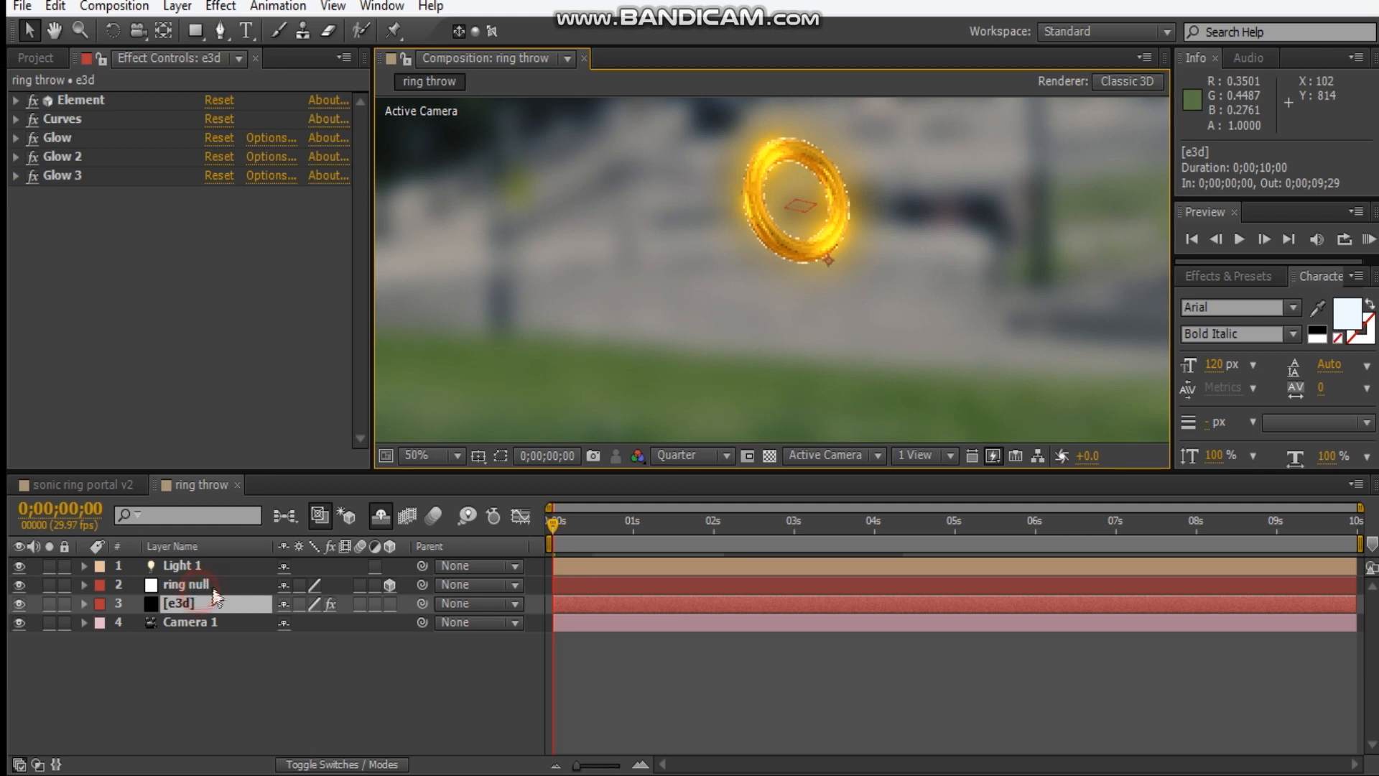
- Duplicate the e3d layer and rename the upper copy "motion blur"
{"action": "key", "text": "ctrl+Up"}
{"action": "key", "text": "ctrl+Down"}
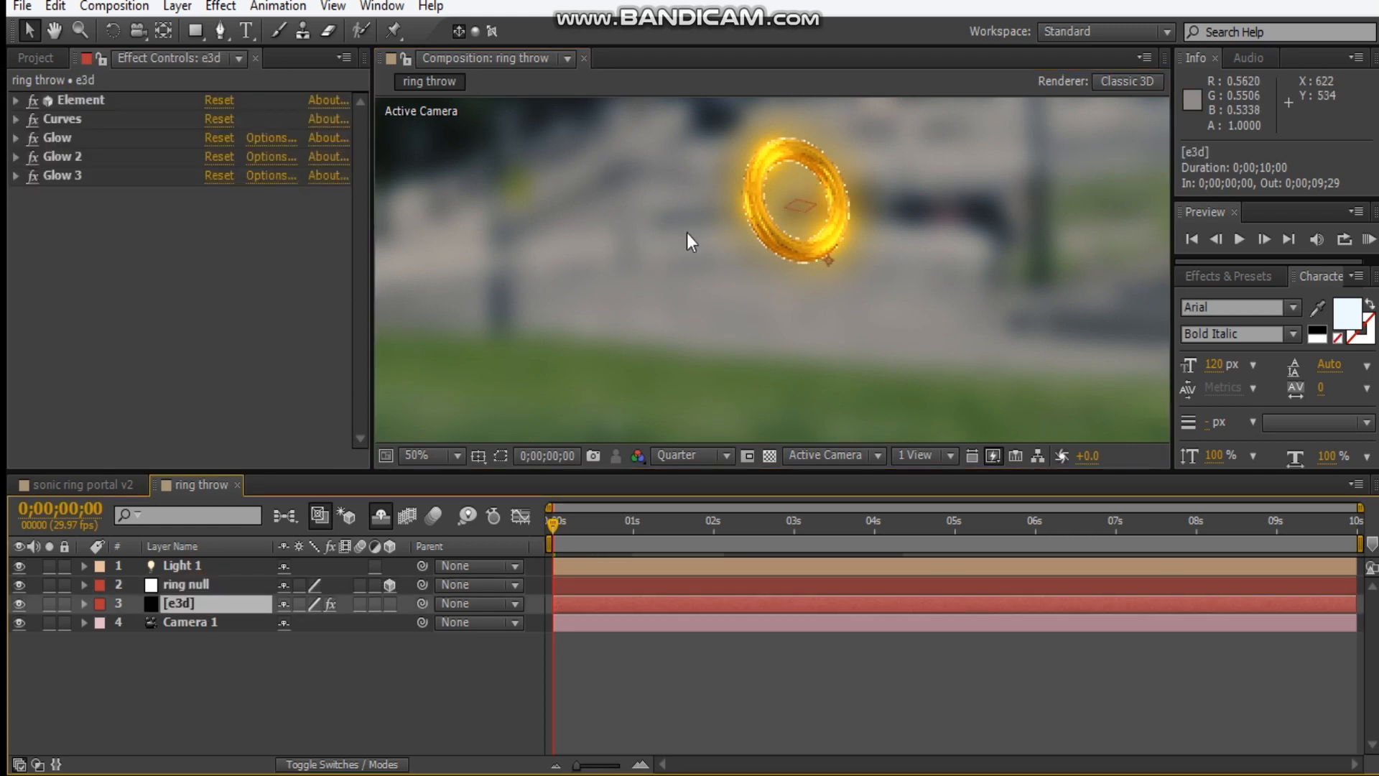
{"action": "scroll", "coordinate": [687, 233], "scroll_direction": "down", "scroll_amount": 1}
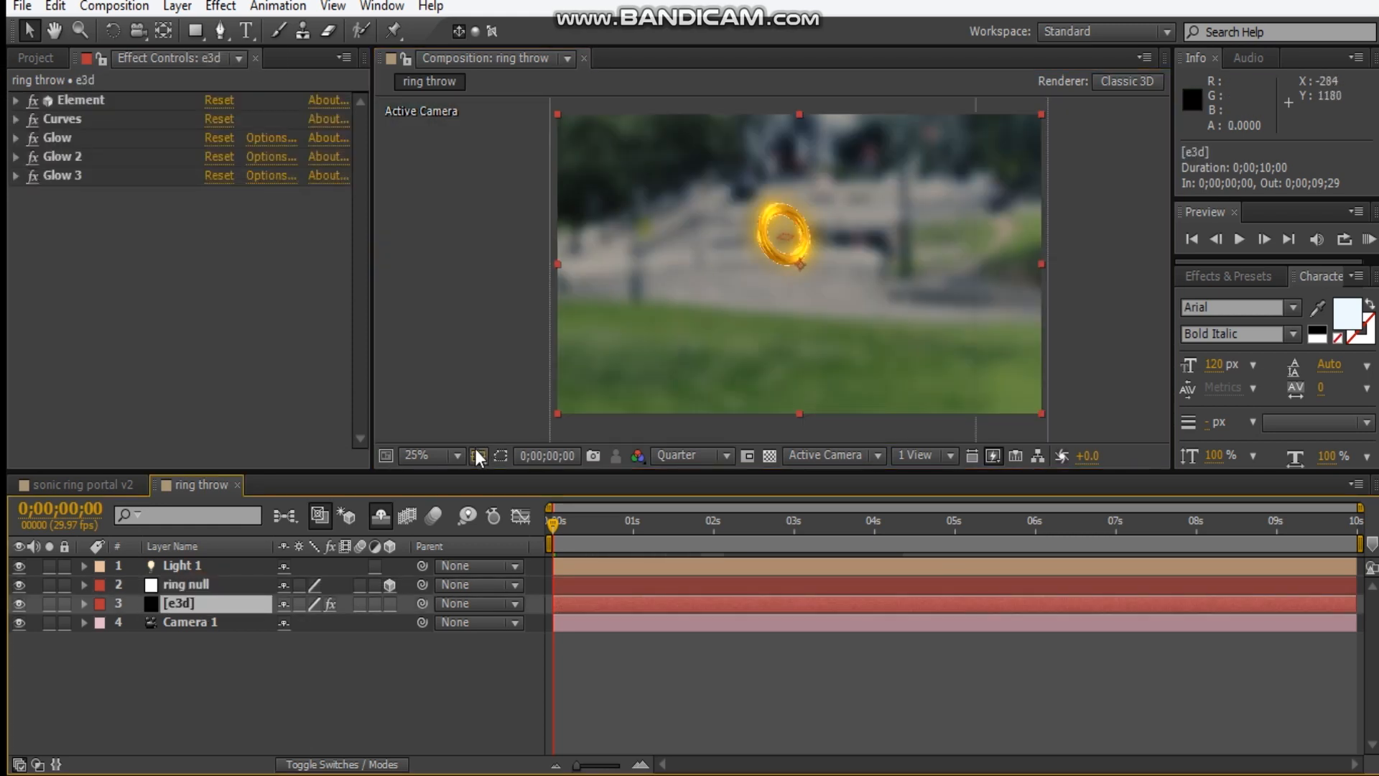
{"action": "key", "text": "ctrl+d"}
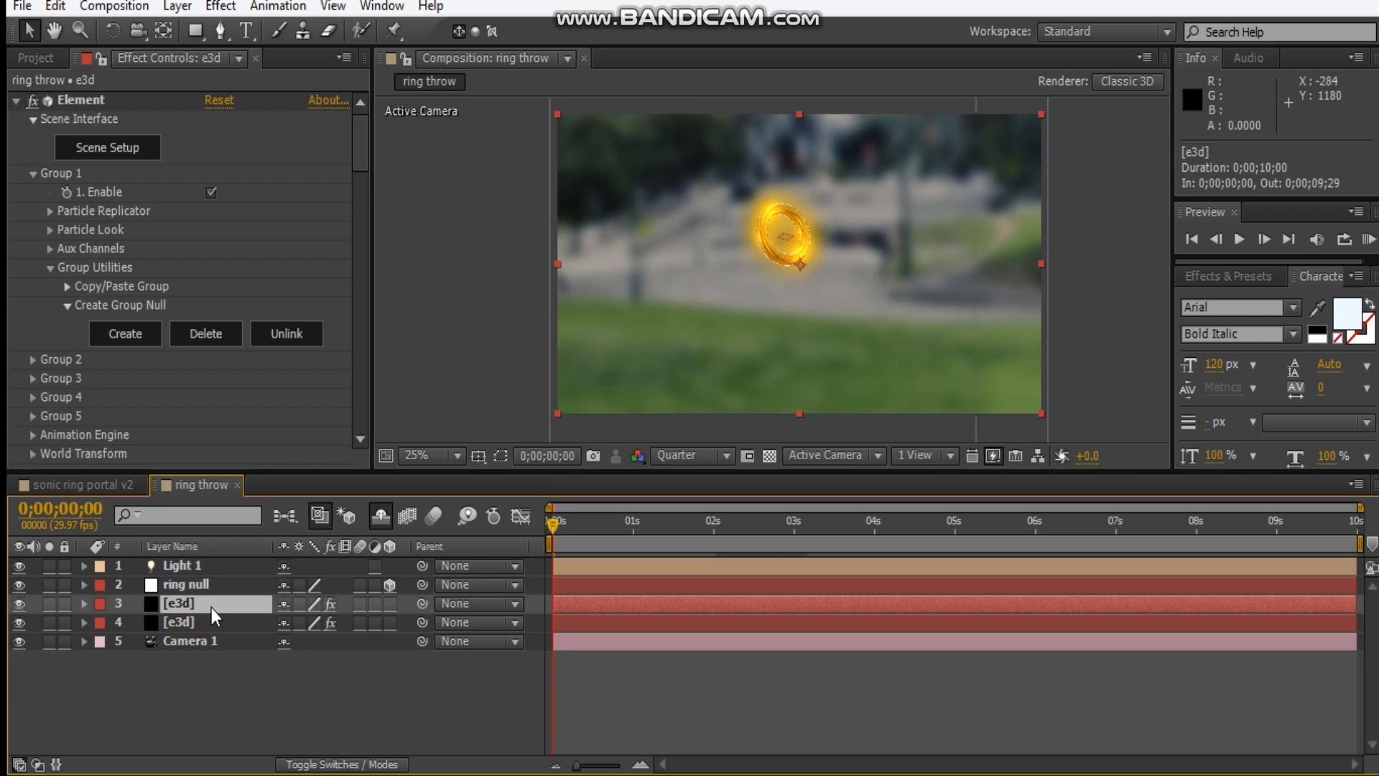
{"action": "key", "text": "Return"}
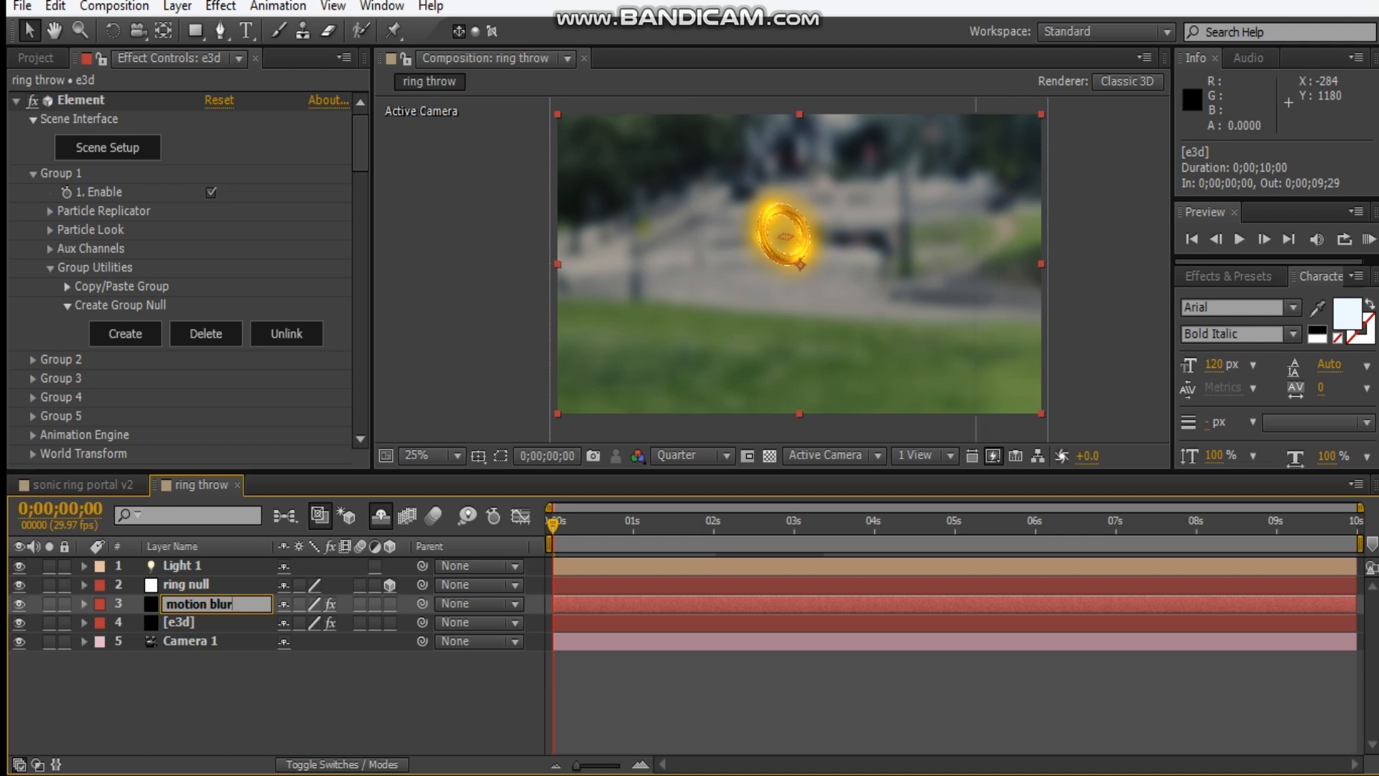
{"action": "key", "text": "Return"}
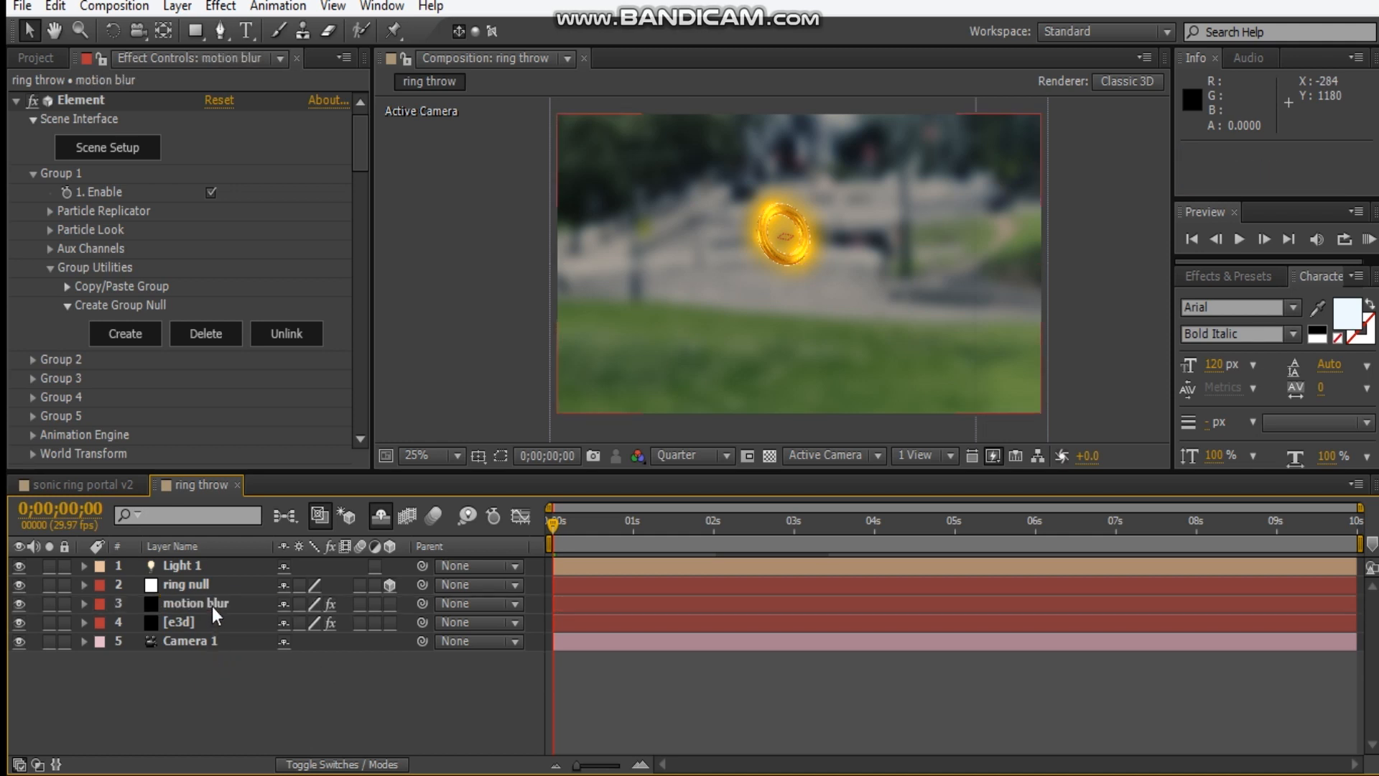
- Solo the motion blur layer and collapse the settings of all its effects
{"action": "left_click", "coordinate": [48, 604]}
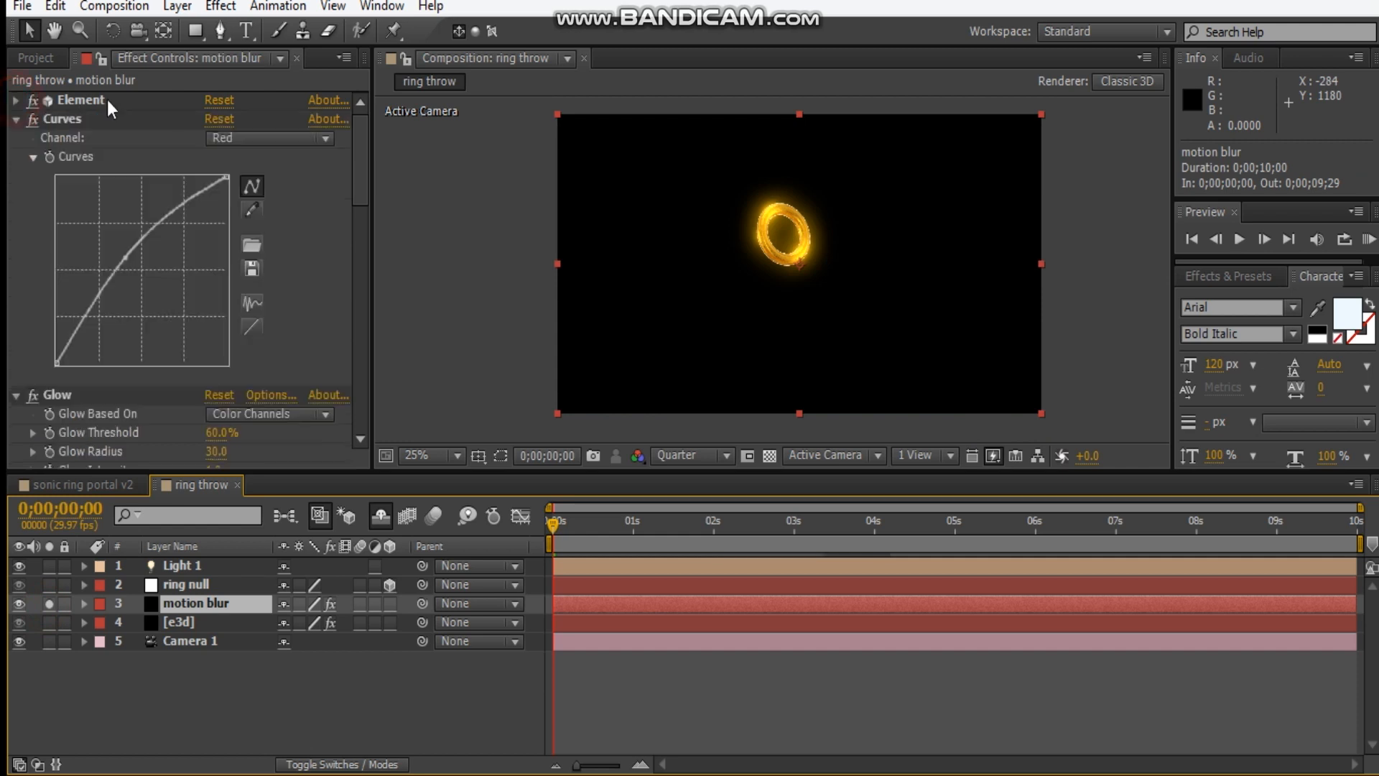
{"action": "key", "text": "ctrl+a"}
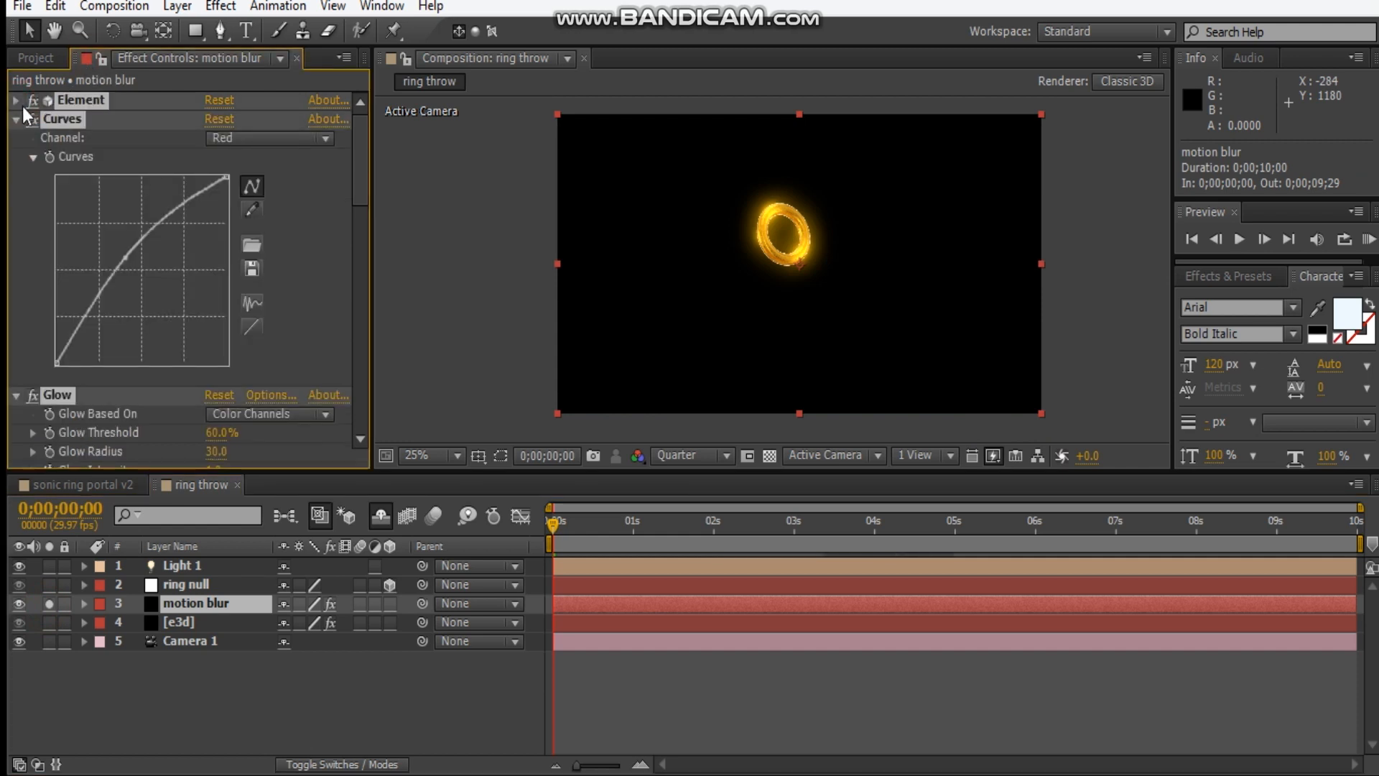
{"action": "left_click", "coordinate": [16, 120]}
{"action": "left_click", "coordinate": [145, 259]}
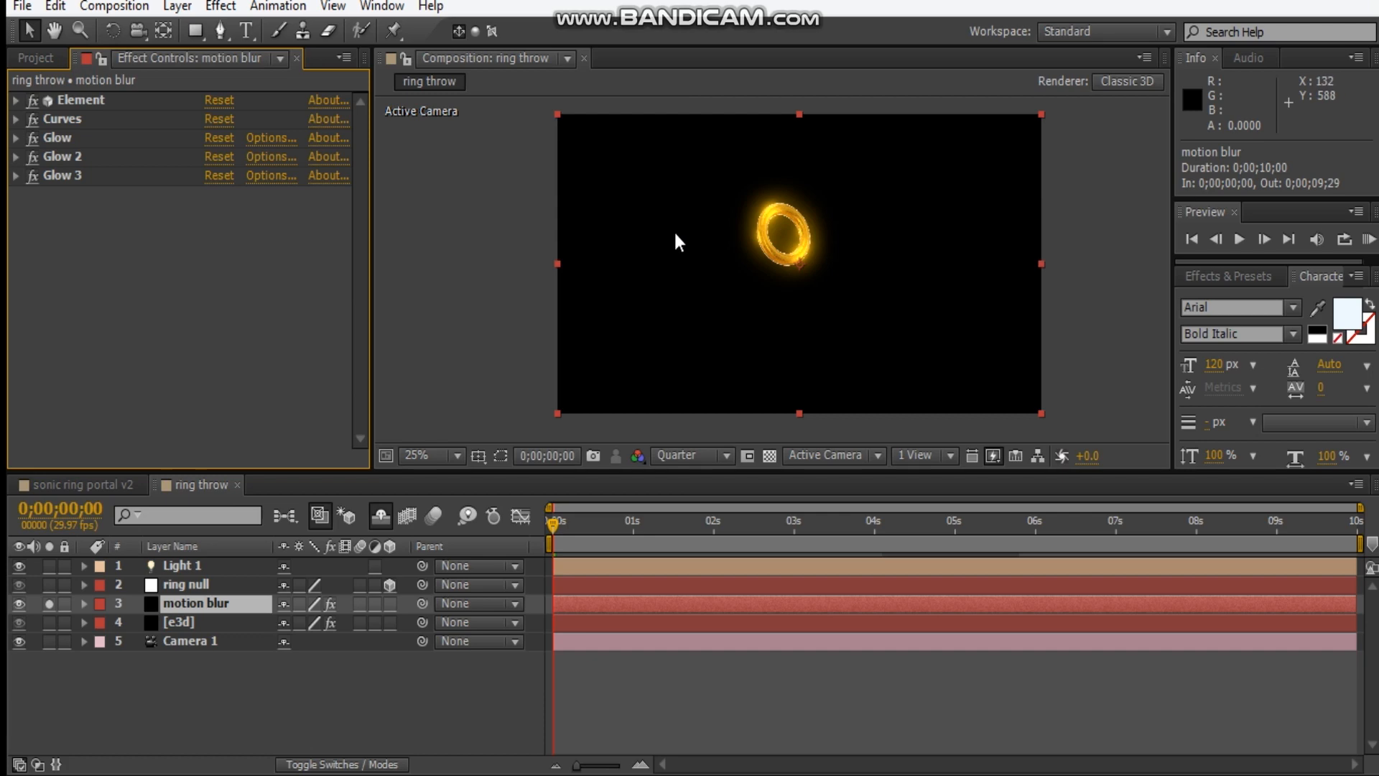
- Add a Directional Blur to the motion blur layer with Direction 90° and Blur Length 30
{"action": "right_click", "coordinate": [109, 349]}
{"action": "mouse_move", "coordinate": [190, 277]}
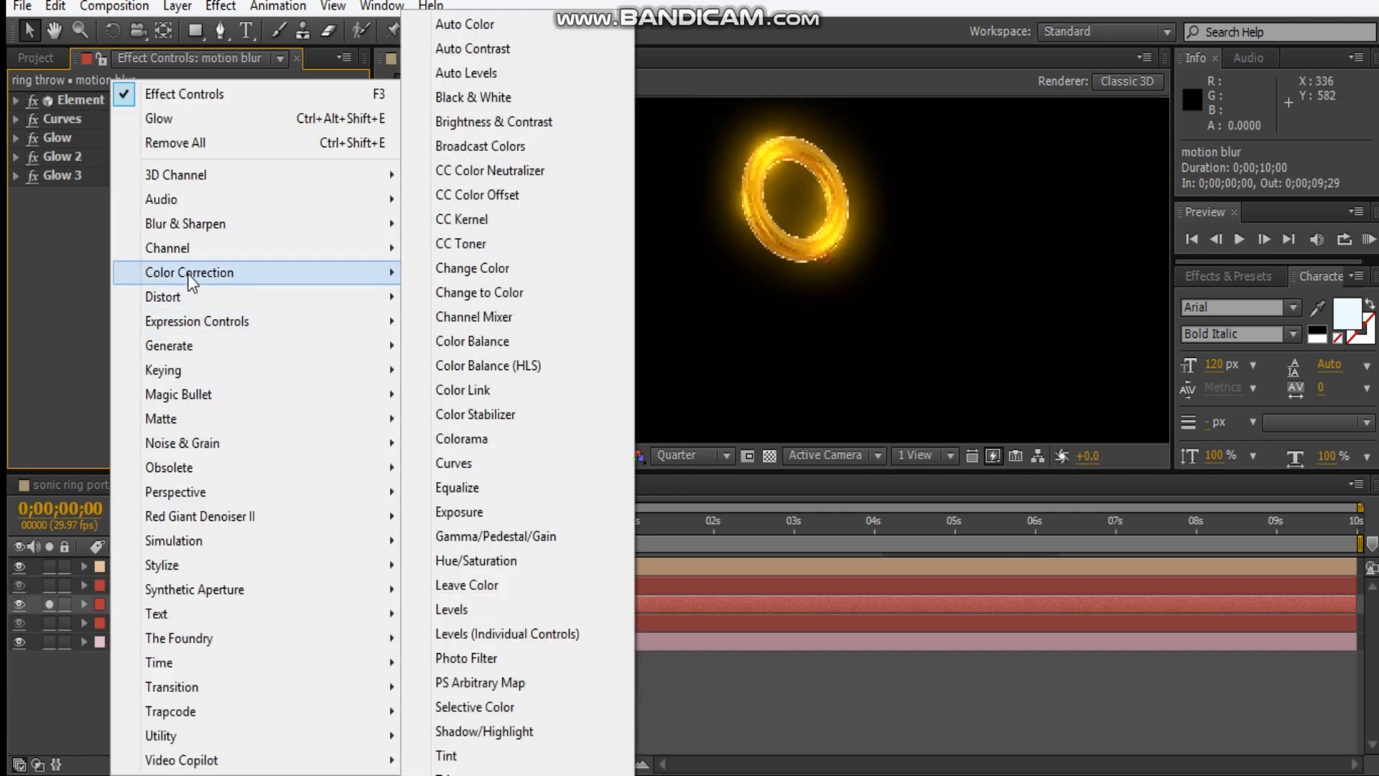
{"action": "mouse_move", "coordinate": [205, 223]}
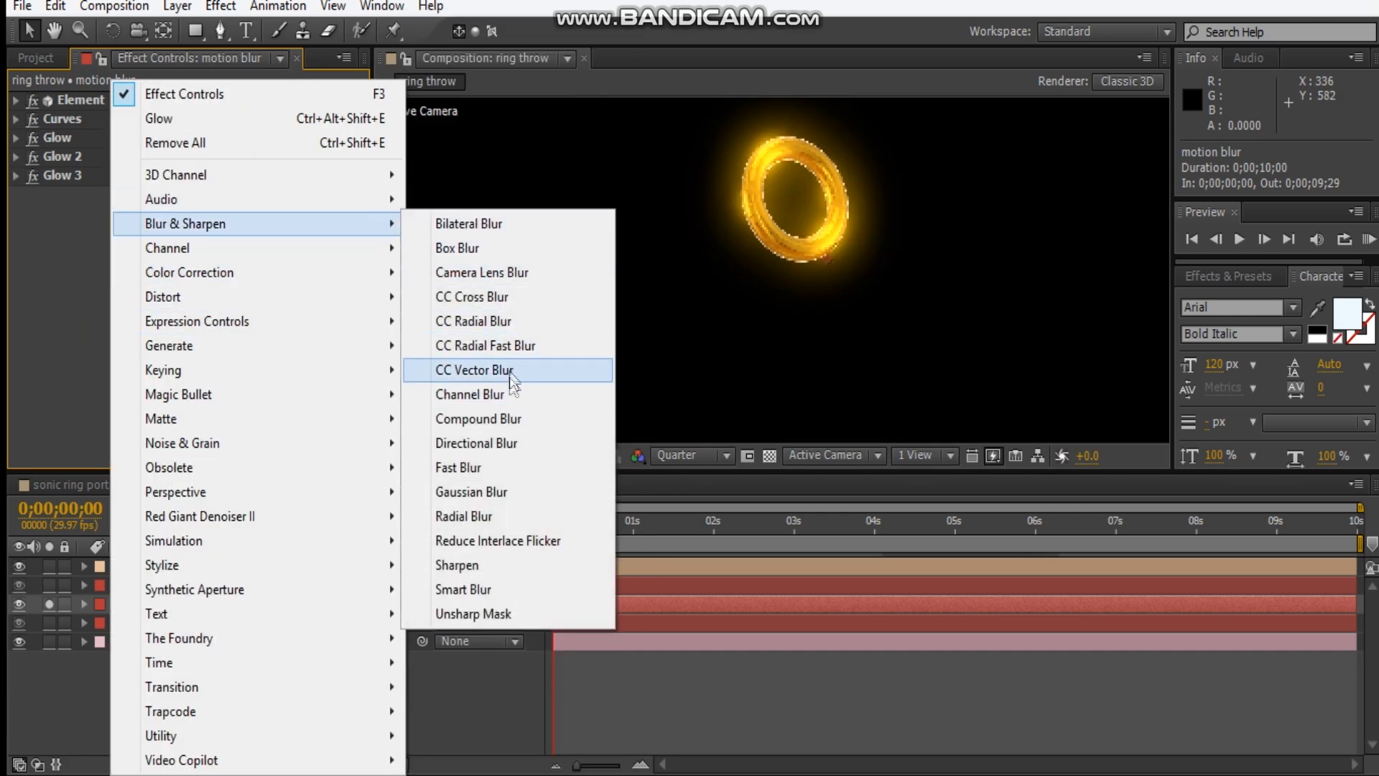
{"action": "left_click", "coordinate": [496, 442]}
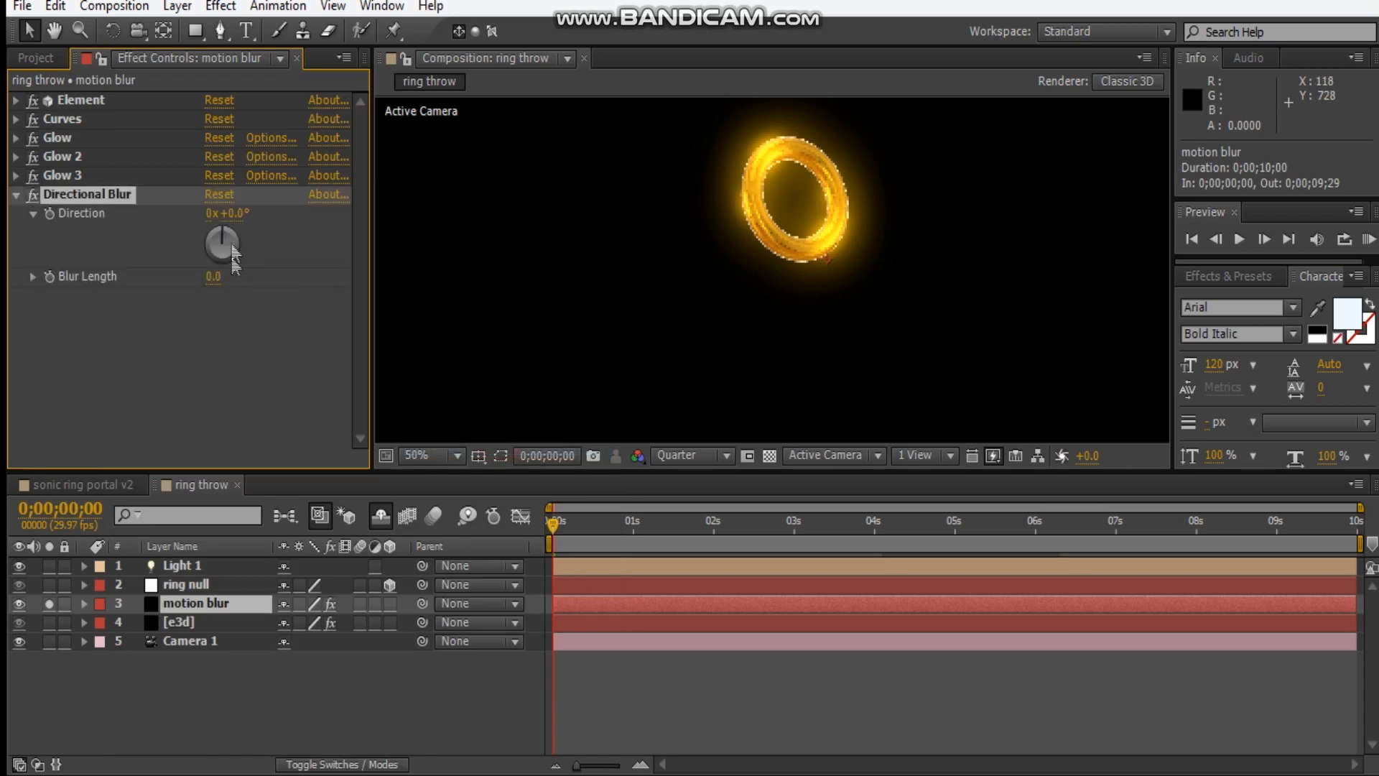
{"action": "left_click", "coordinate": [236, 214]}
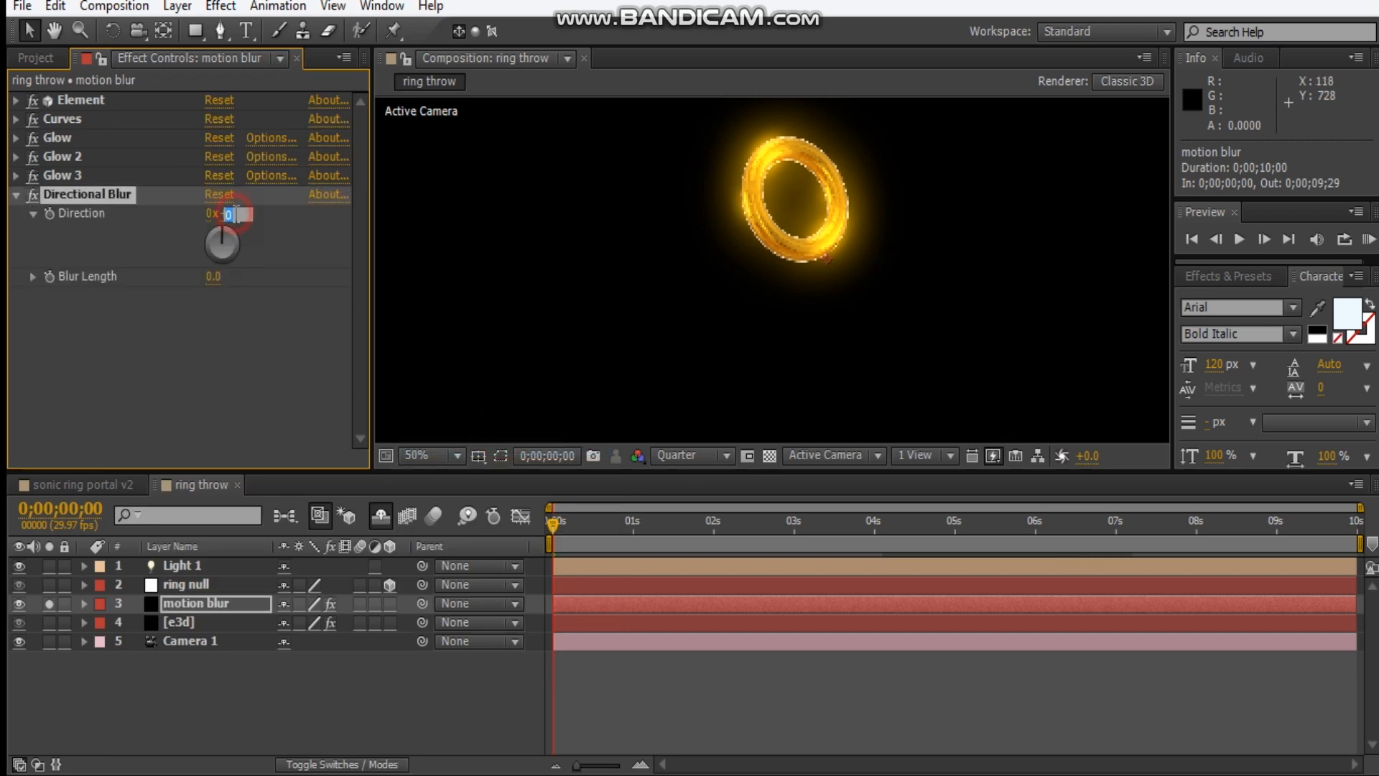
{"action": "key", "text": "Return"}
{"action": "left_click", "coordinate": [213, 278]}
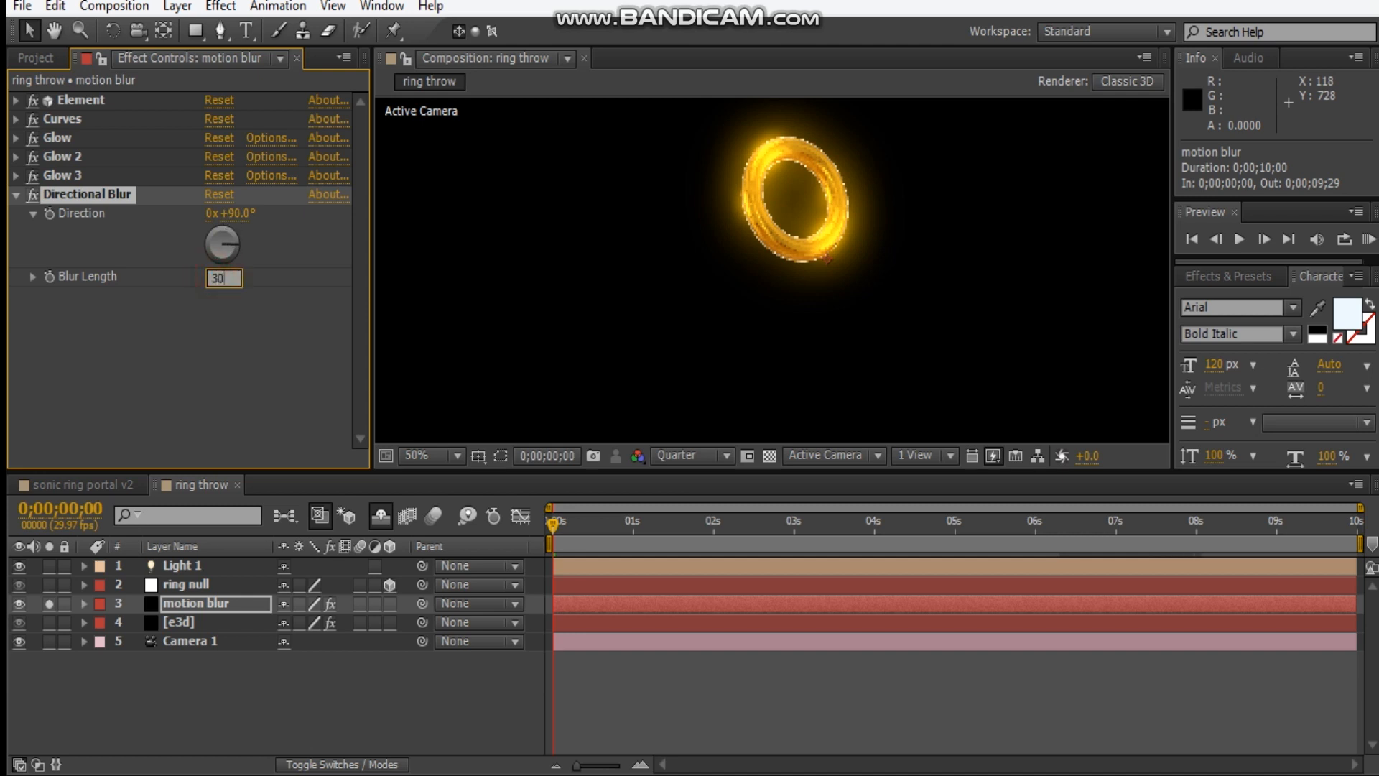
{"action": "key", "text": "Return"}
{"action": "left_click", "coordinate": [16, 195]}
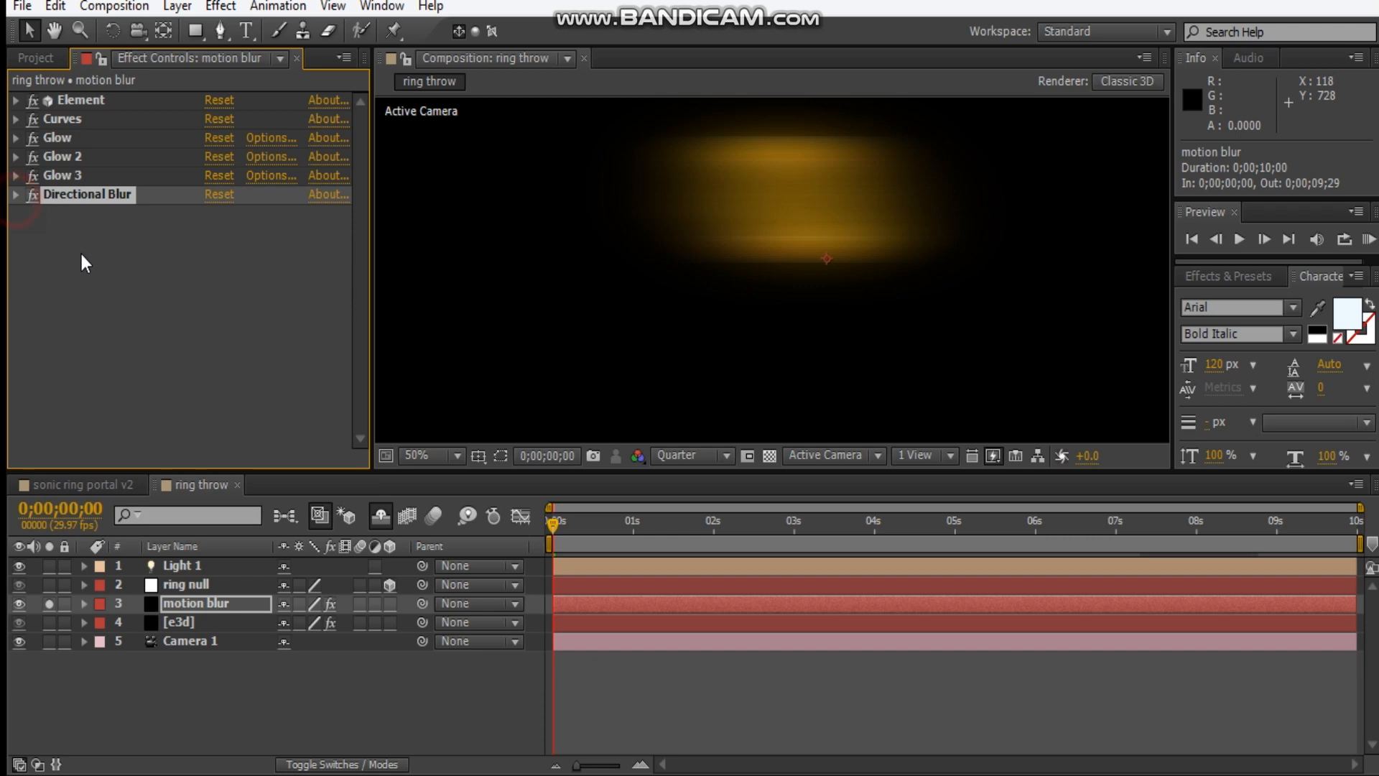
- Add a second Curves effect below the Directional Blur on the motion blur layer, raise its Alpha curve, and collapse its settings
{"action": "right_click", "coordinate": [80, 252]}
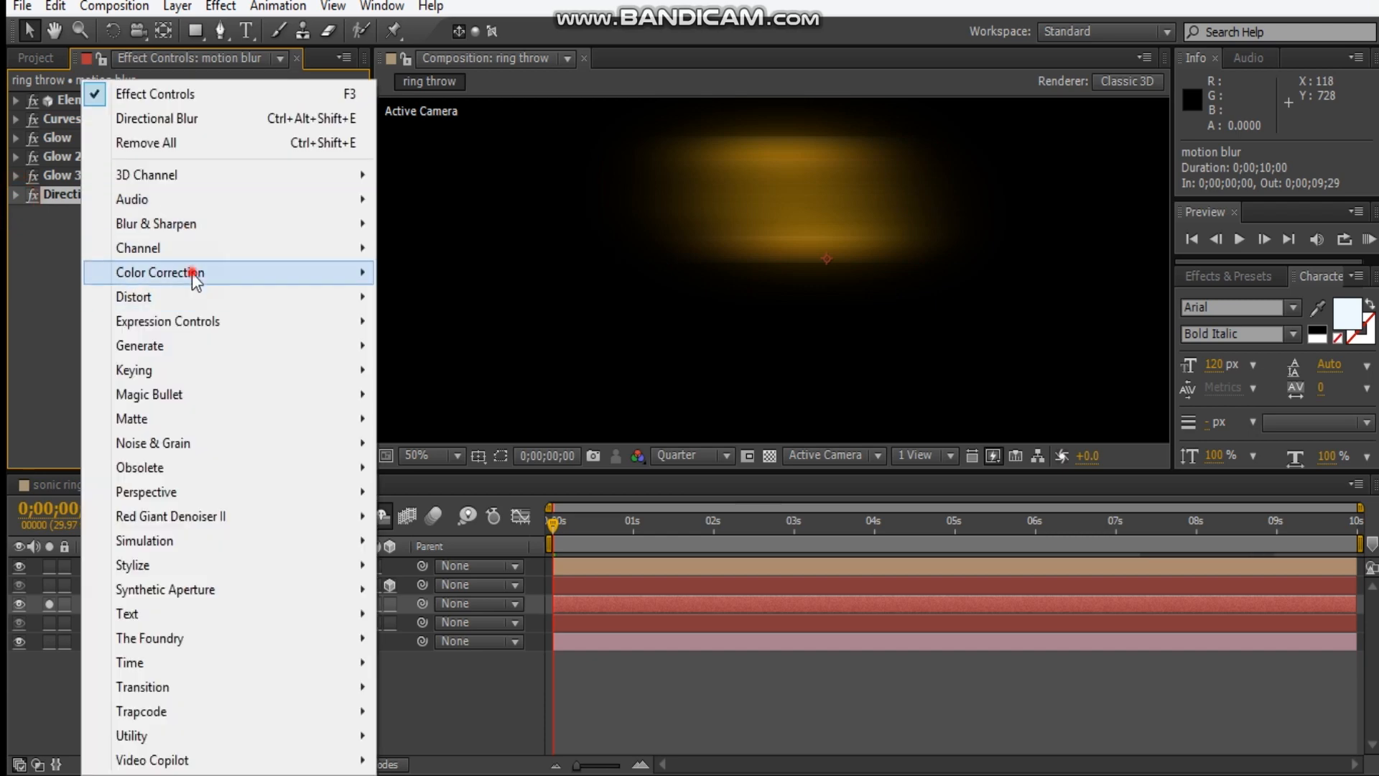
{"action": "mouse_move", "coordinate": [282, 275]}
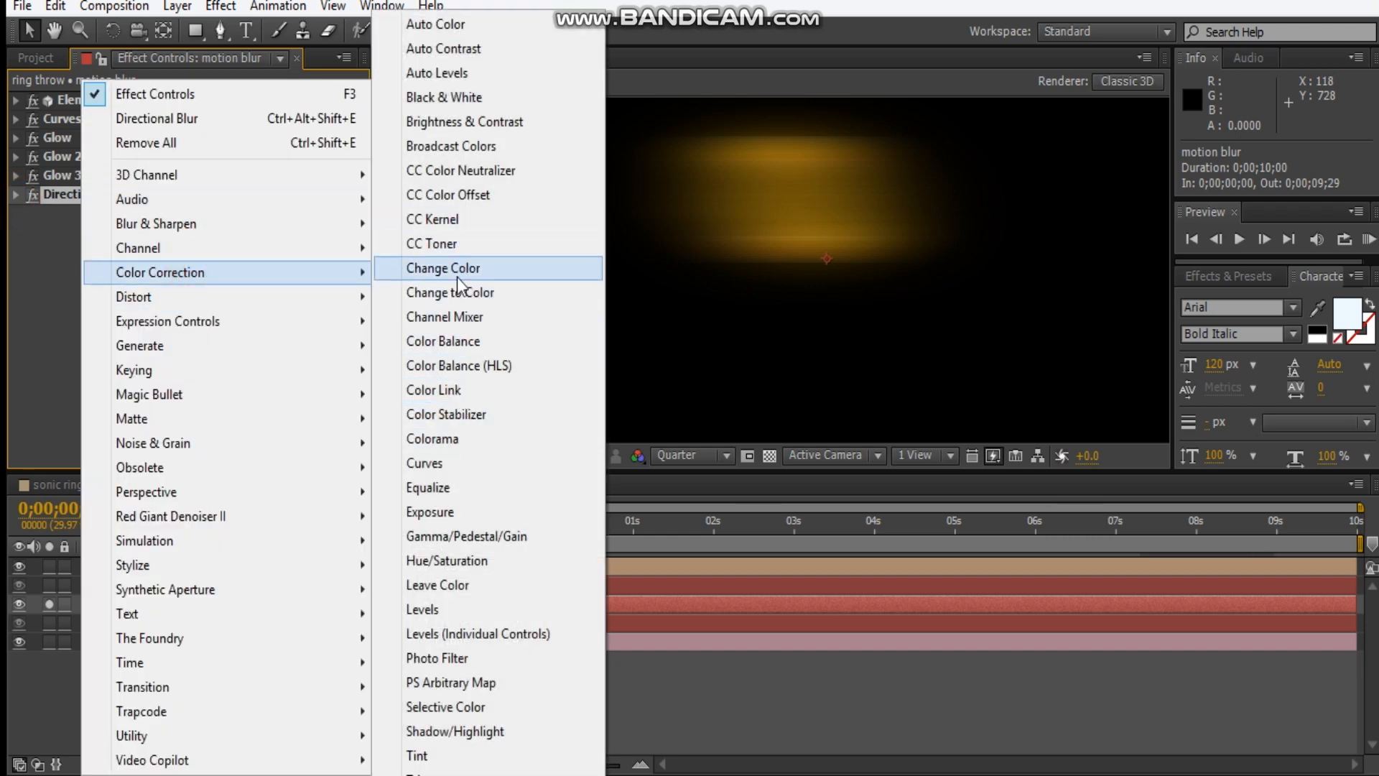
{"action": "left_click", "coordinate": [449, 464]}
{"action": "left_click", "coordinate": [244, 219]}
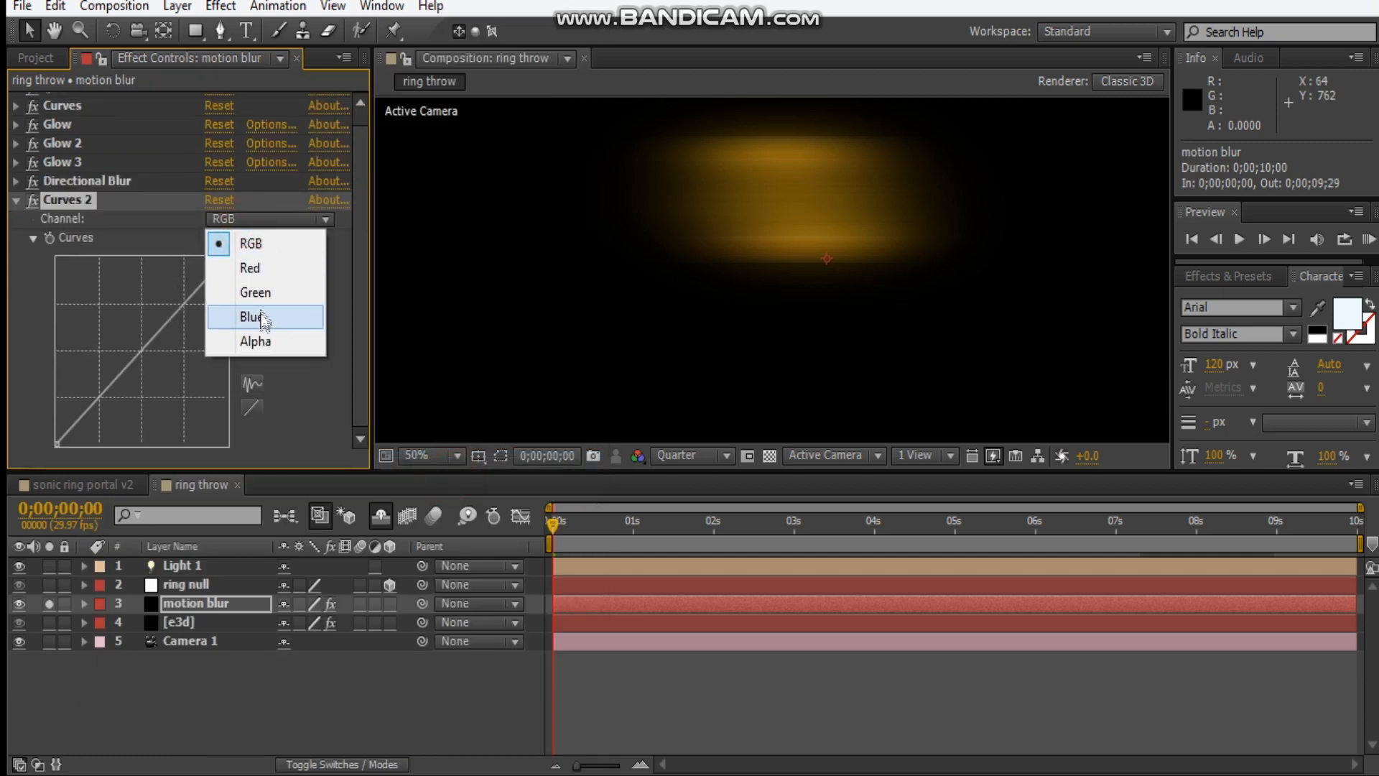
{"action": "left_click", "coordinate": [257, 340]}
{"action": "left_click", "coordinate": [113, 317]}
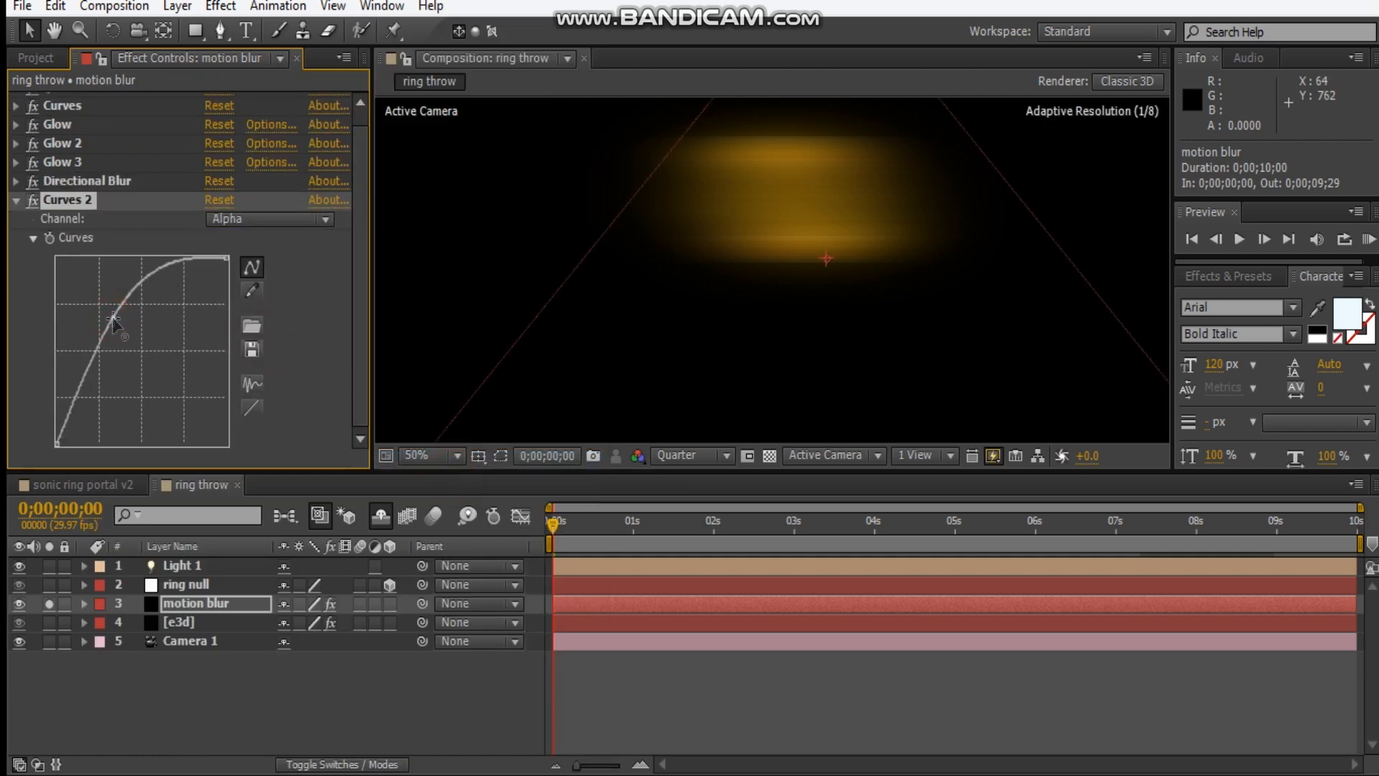
{"action": "left_click", "coordinate": [13, 201]}
- Duplicate Directional Blur and Curves 2 together, then place Directional Blur 2 between Curves 2 and Curves 3
{"action": "left_click_drag", "start_coordinate": [62, 212], "coordinate": [86, 203]}
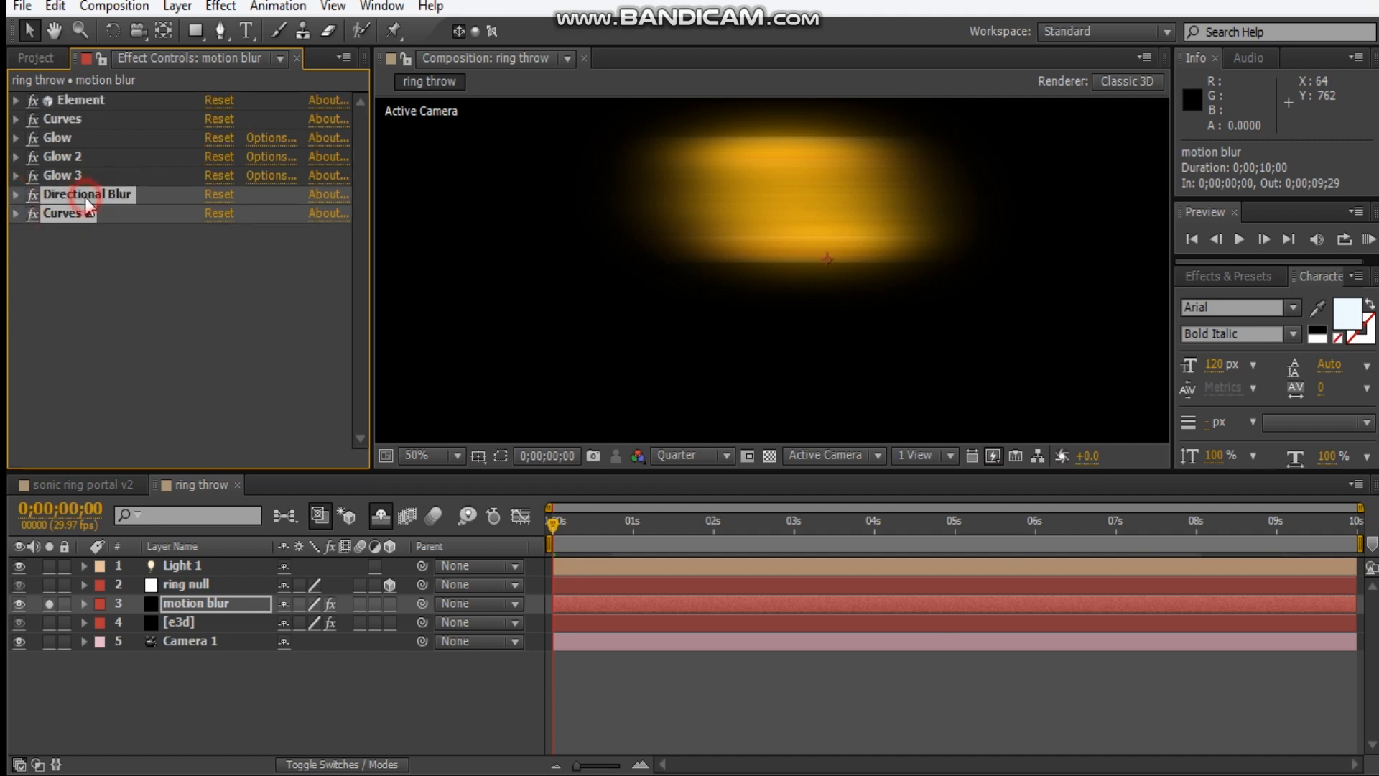
{"action": "key", "text": "ctrl+d"}
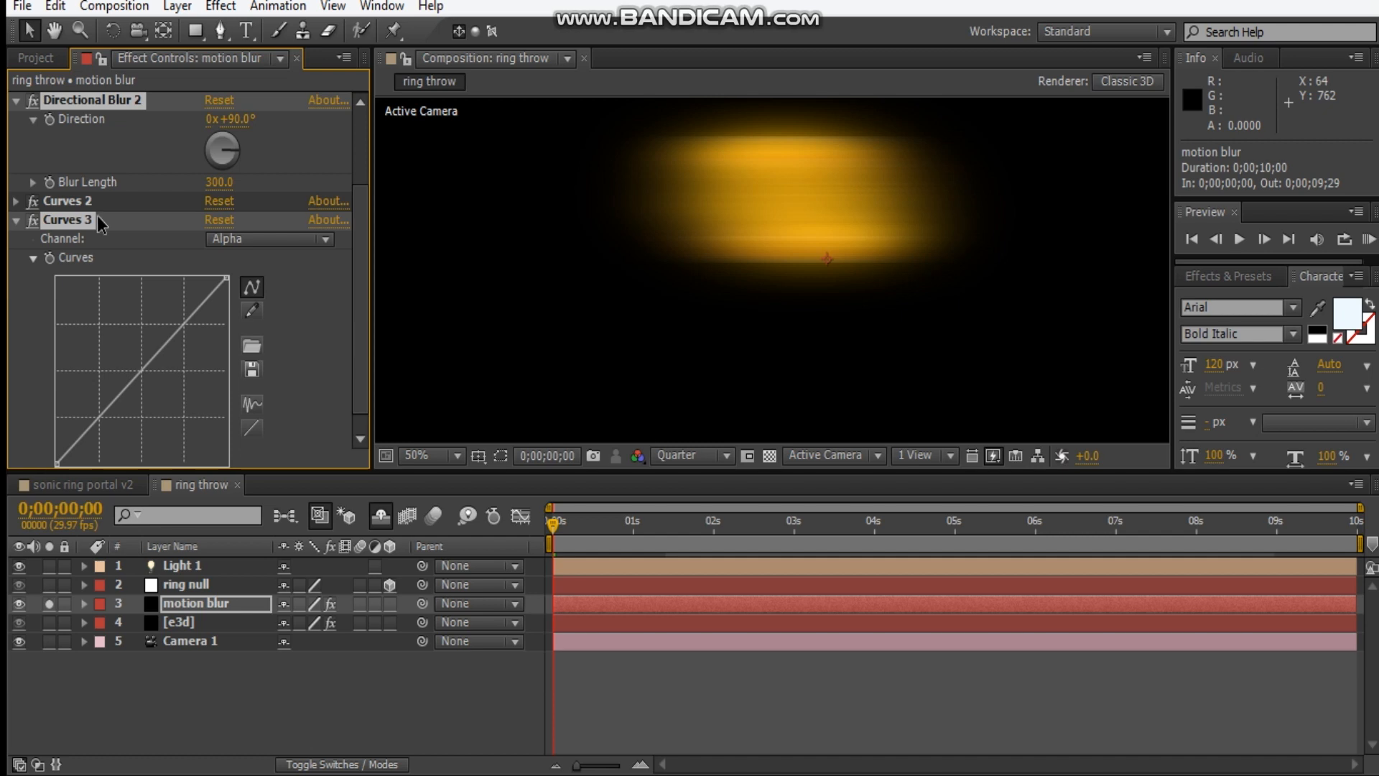
{"action": "left_click_drag", "start_coordinate": [76, 293], "coordinate": [123, 338]}
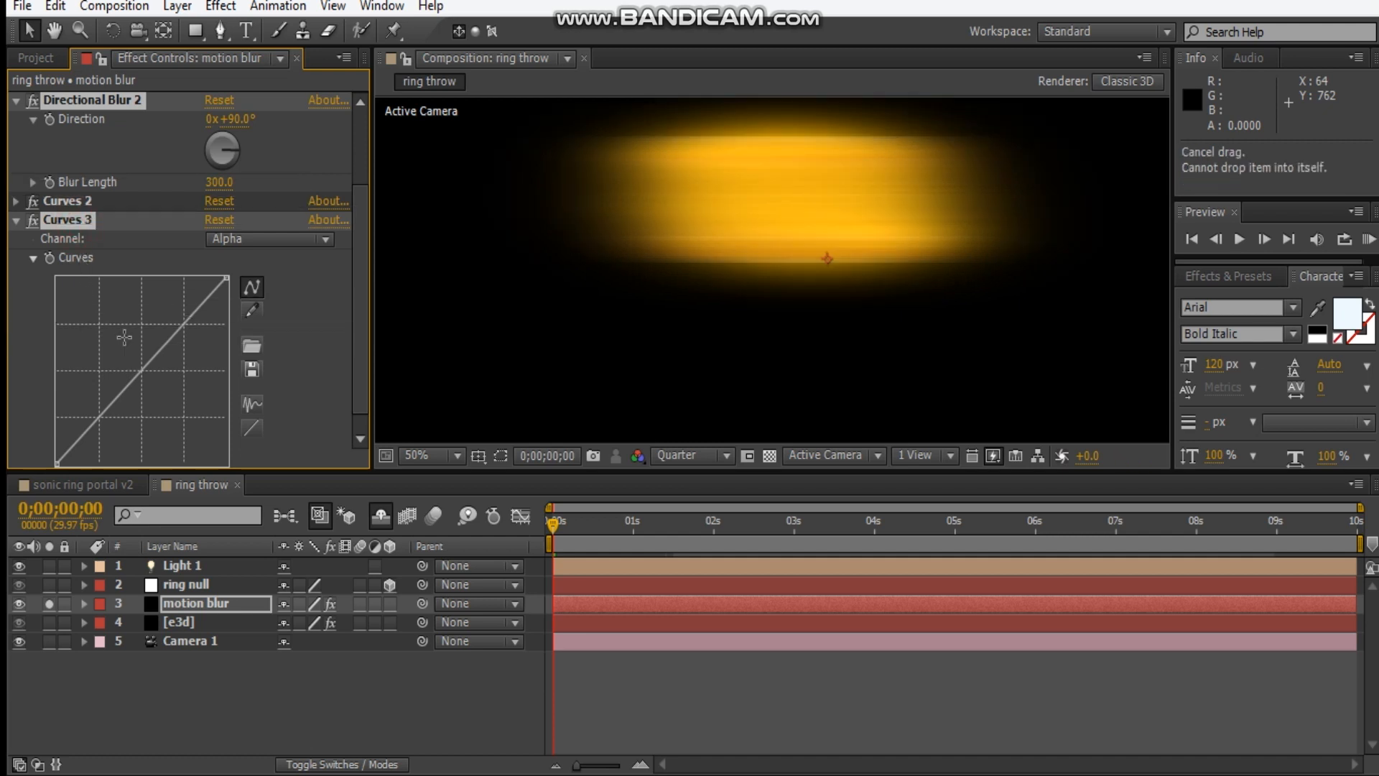
{"action": "left_click", "coordinate": [15, 100], "text": "ctrl"}
{"action": "left_click_drag", "start_coordinate": [85, 219], "coordinate": [85, 270]}
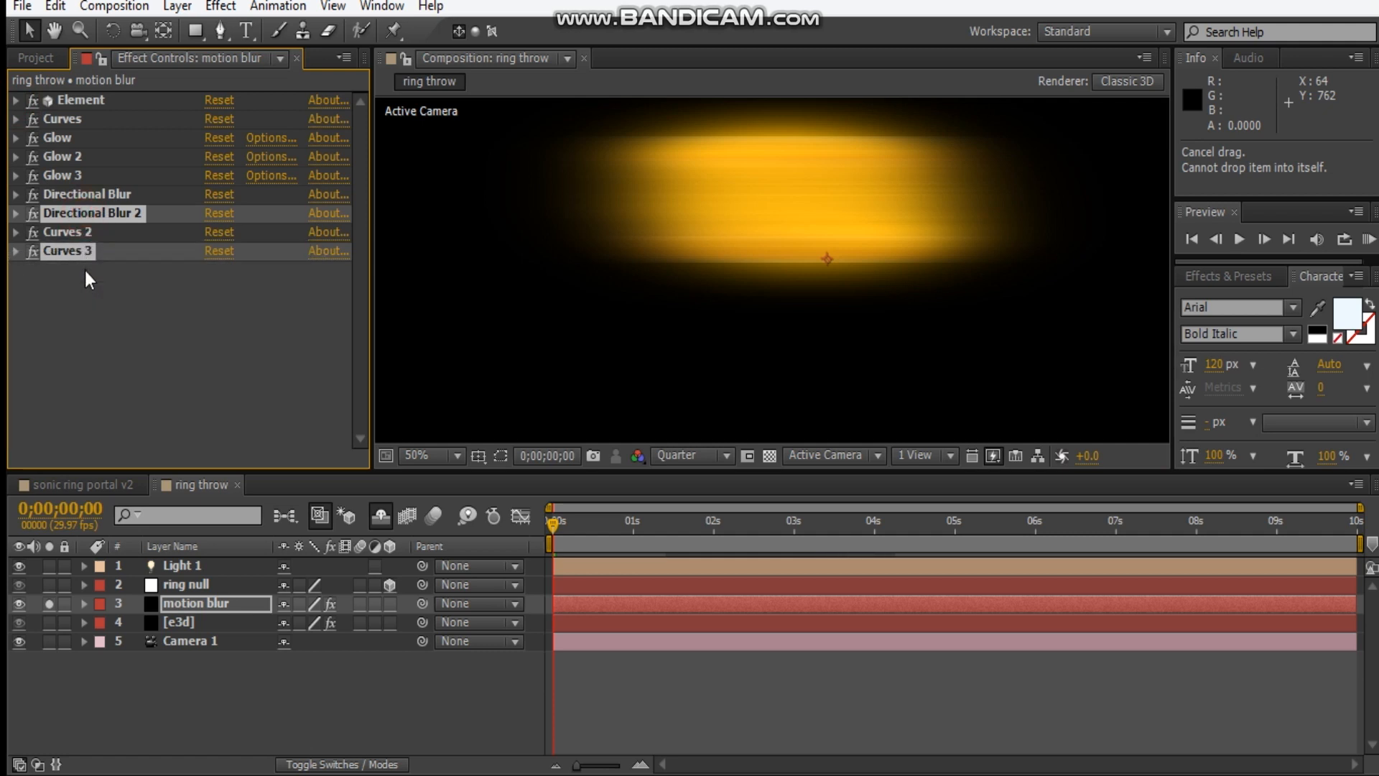
{"action": "left_click", "coordinate": [99, 287]}
{"action": "left_click_drag", "start_coordinate": [102, 219], "coordinate": [99, 244]}
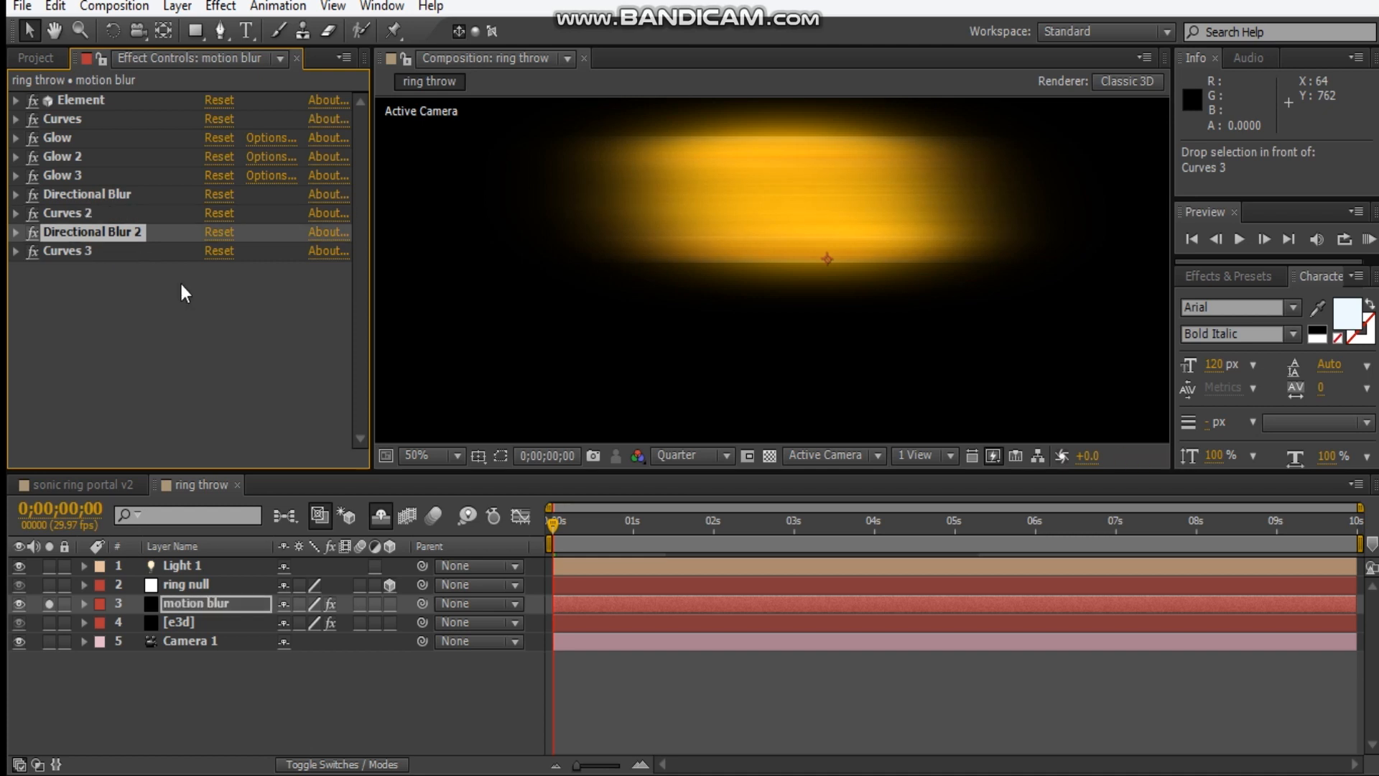
- Duplicate Directional Blur 2 and Curves 3 together, then place Directional Blur 3 between Curves 3 and Curves 4
{"action": "left_click", "coordinate": [131, 300]}
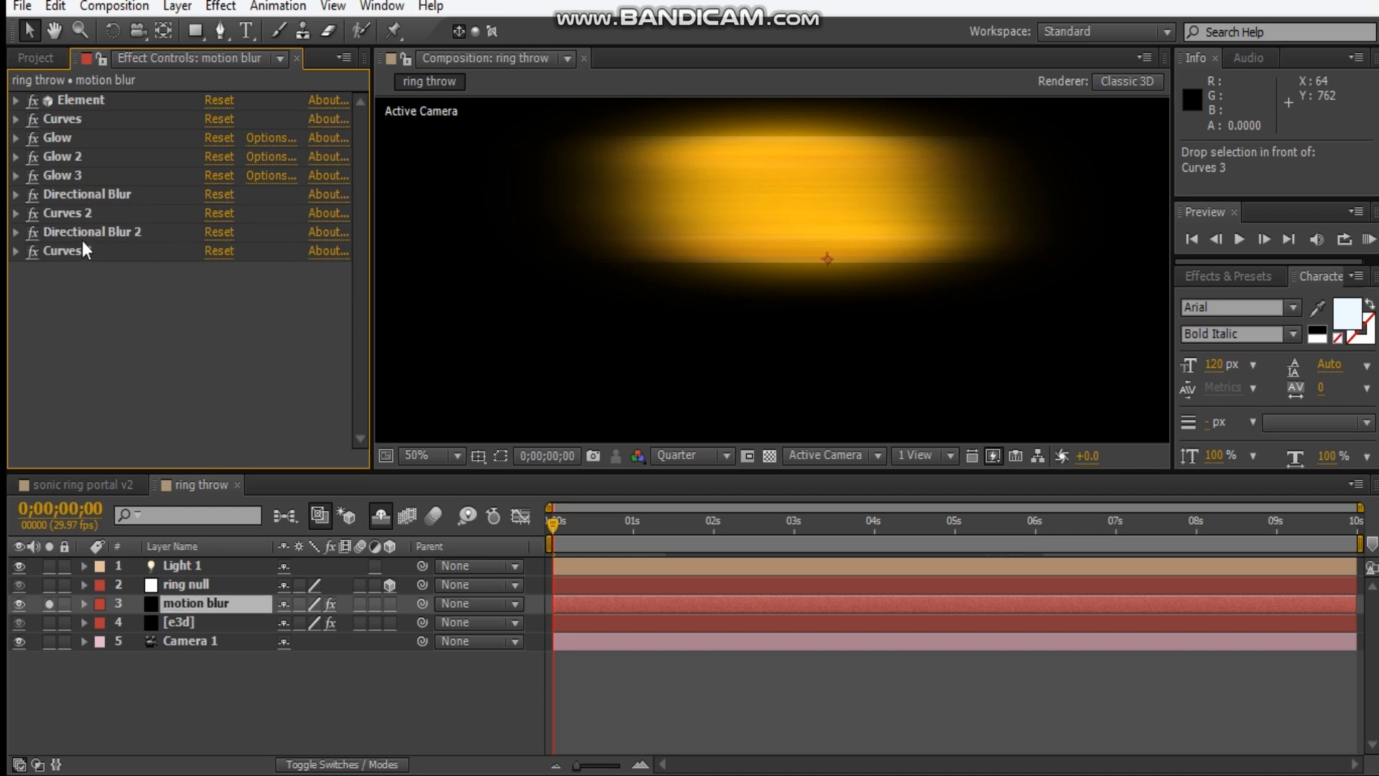
{"action": "left_click", "coordinate": [82, 240]}
{"action": "left_click", "coordinate": [86, 251], "text": "ctrl"}
{"action": "key", "text": "ctrl+d"}
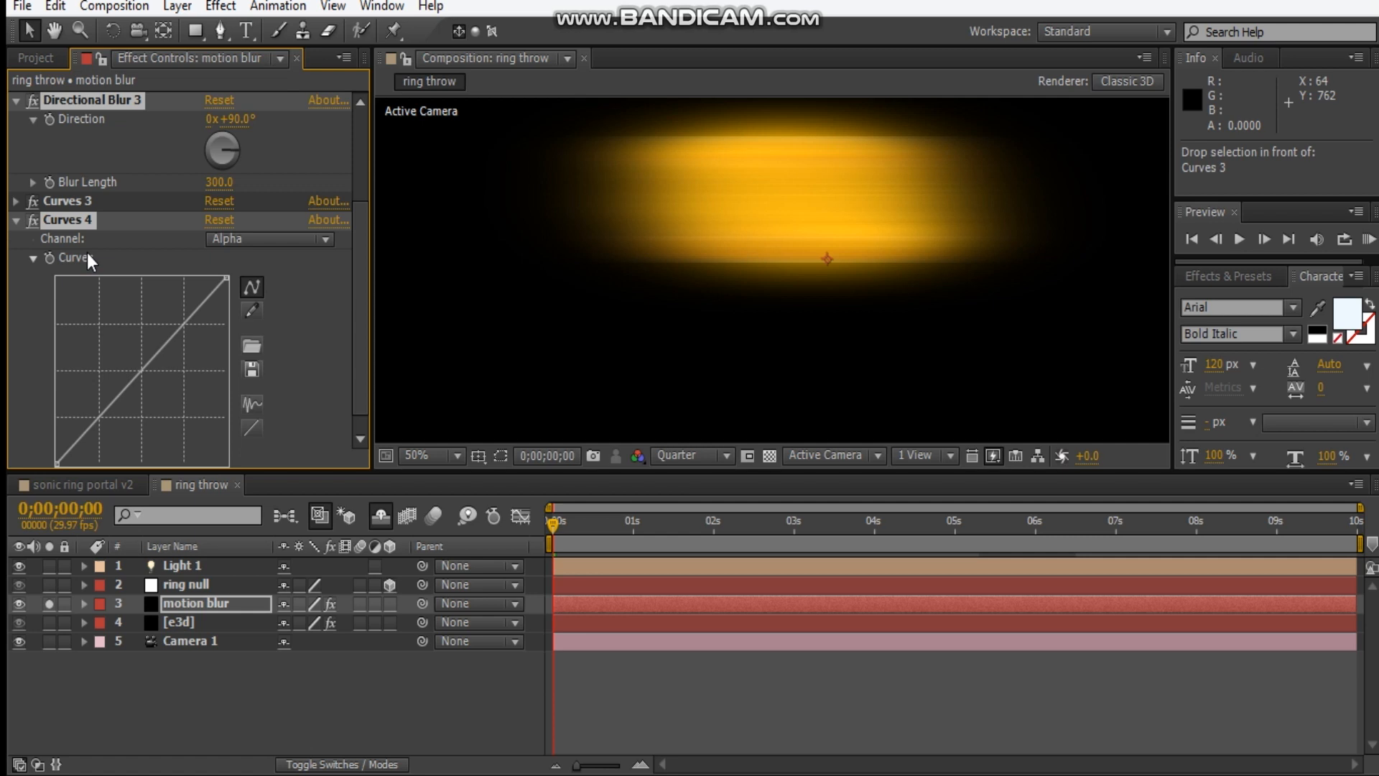
{"action": "left_click", "coordinate": [15, 100], "text": "ctrl"}
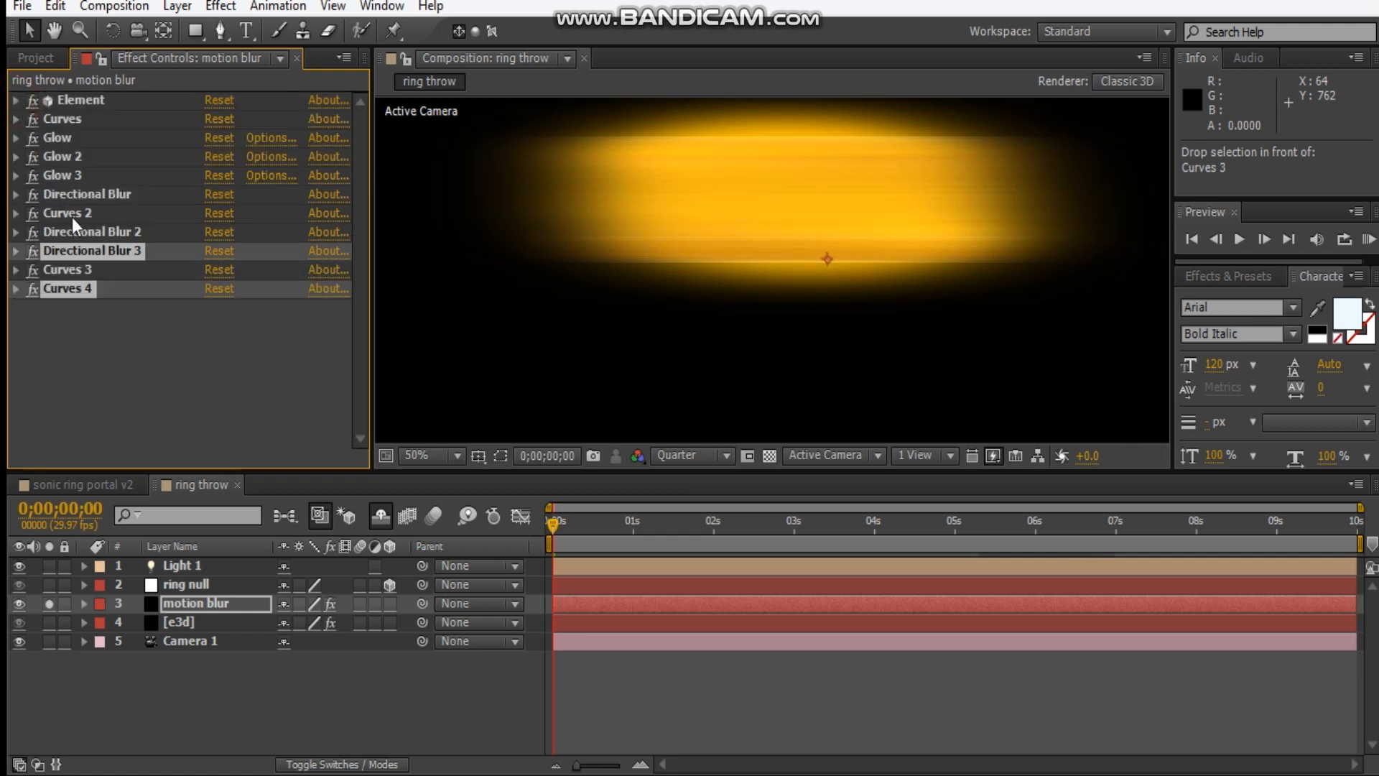
{"action": "left_click_drag", "start_coordinate": [86, 251], "coordinate": [106, 278]}
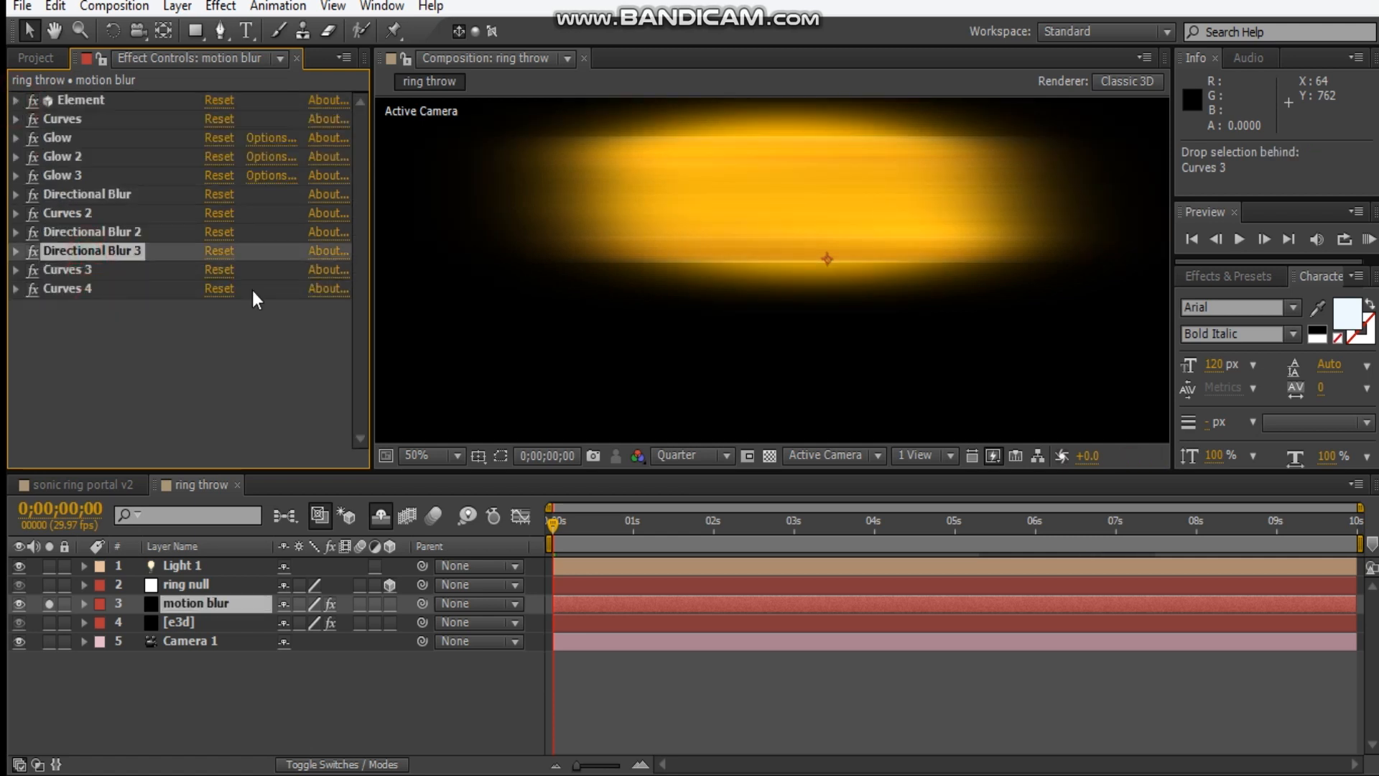
{"action": "left_click", "coordinate": [84, 330]}
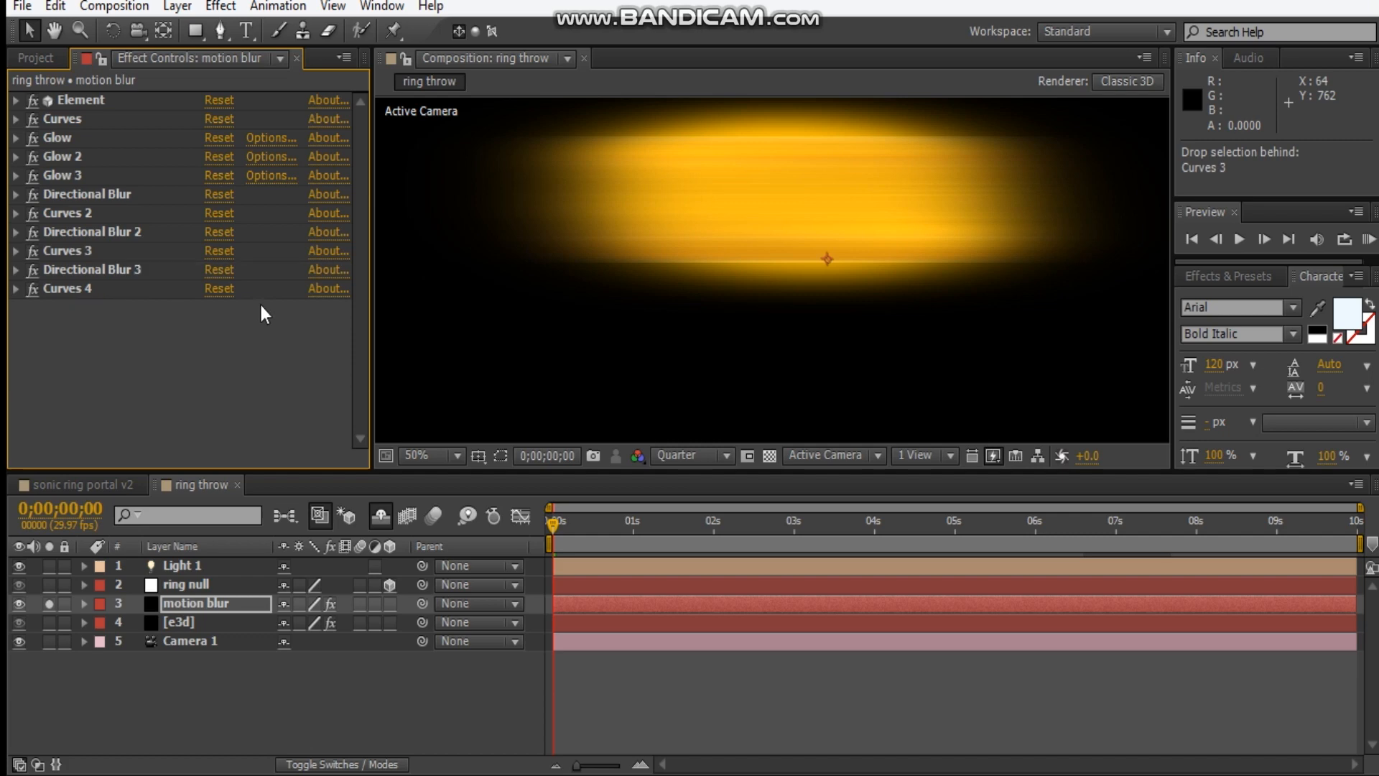
- Add a Fast Blur to the motion blur layer with Blurriness 20 and Repeat Edge Pixels enabled, and collapse its settings
{"action": "left_click", "coordinate": [28, 354]}
{"action": "right_click", "coordinate": [112, 378]}
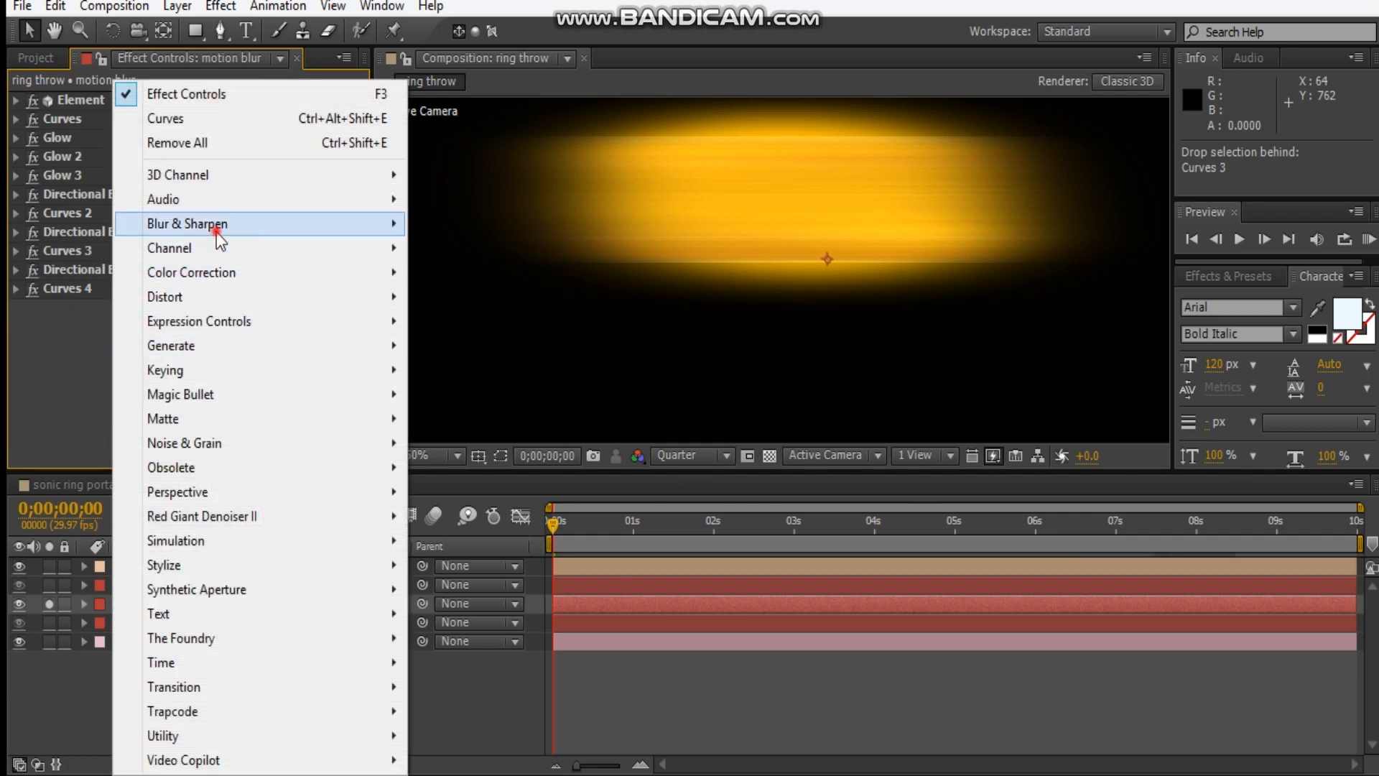
{"action": "mouse_move", "coordinate": [219, 237]}
{"action": "left_click", "coordinate": [488, 465]}
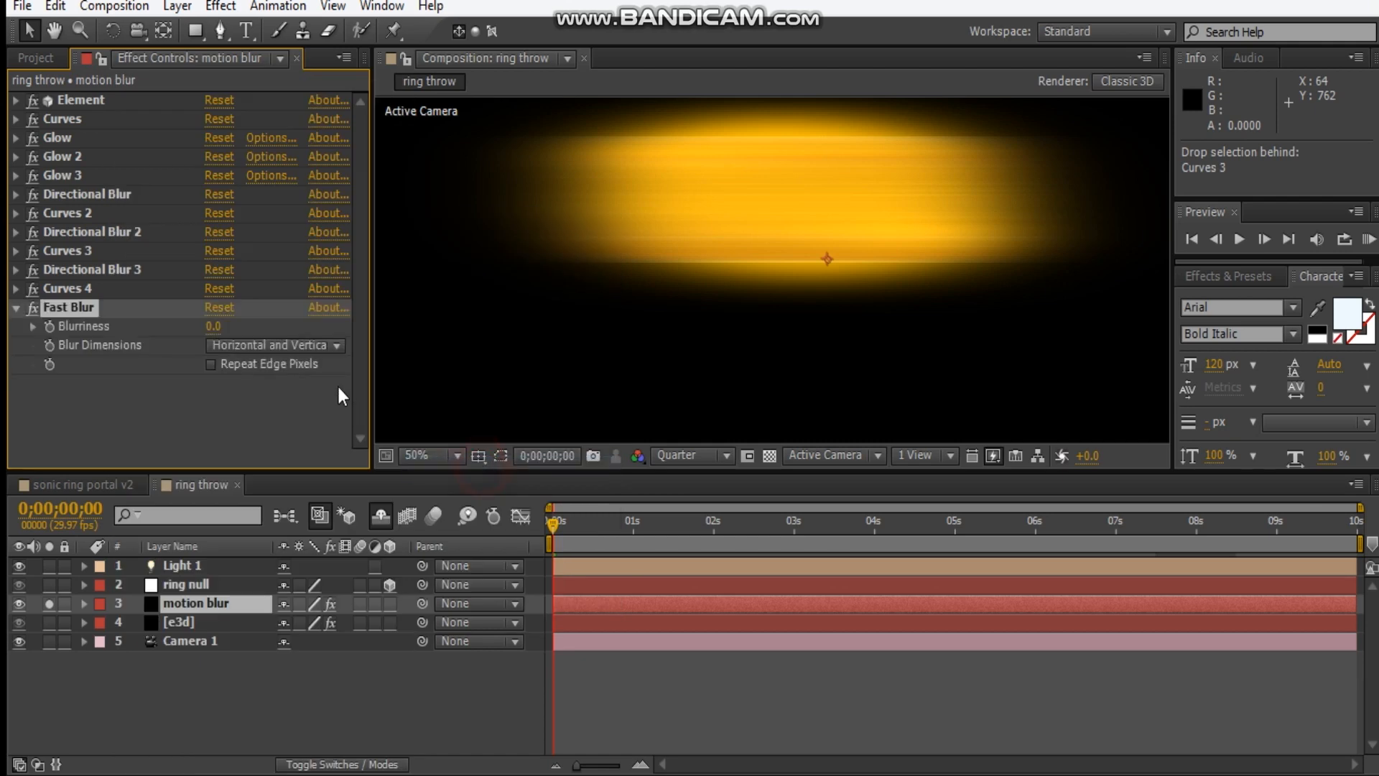
{"action": "left_click", "coordinate": [214, 327]}
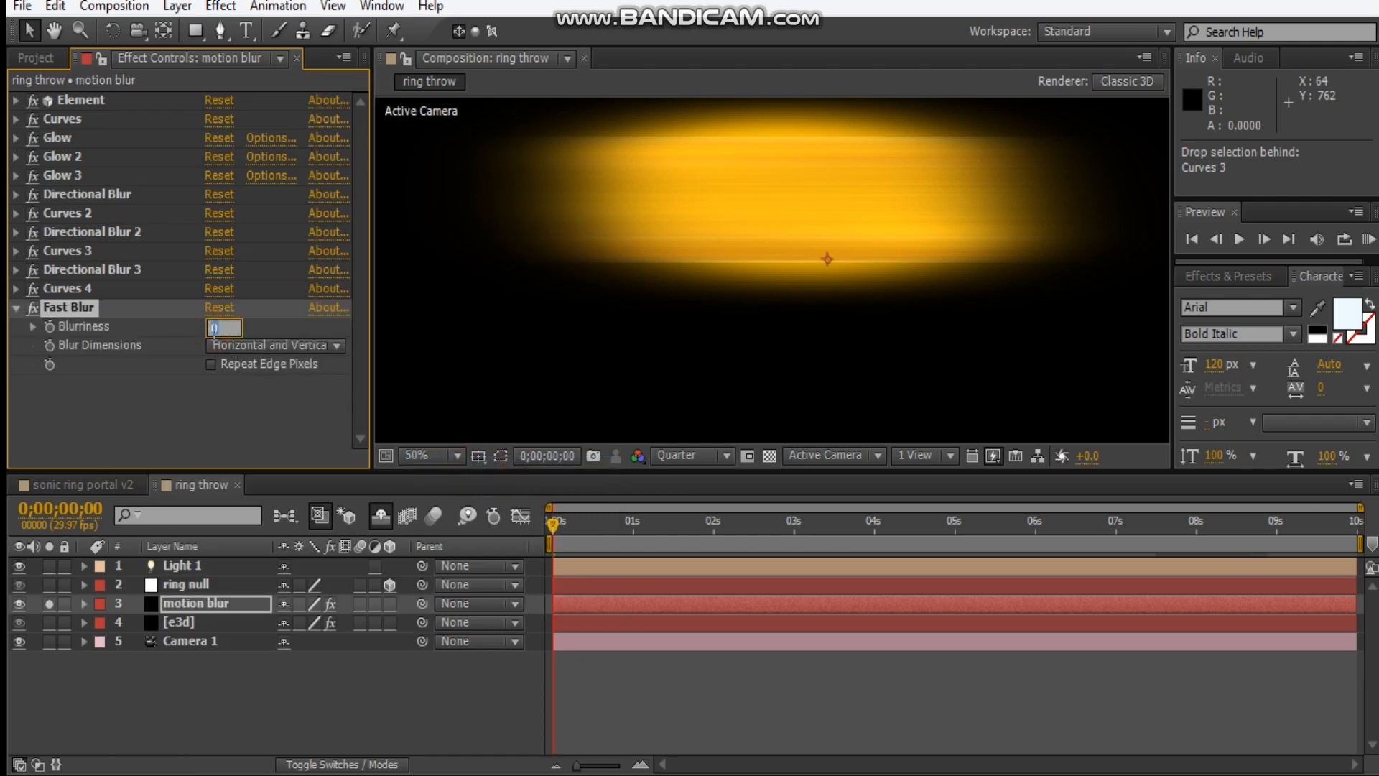
{"action": "type", "text": "20"}
{"action": "key", "text": "Return"}
{"action": "left_click", "coordinate": [209, 366]}
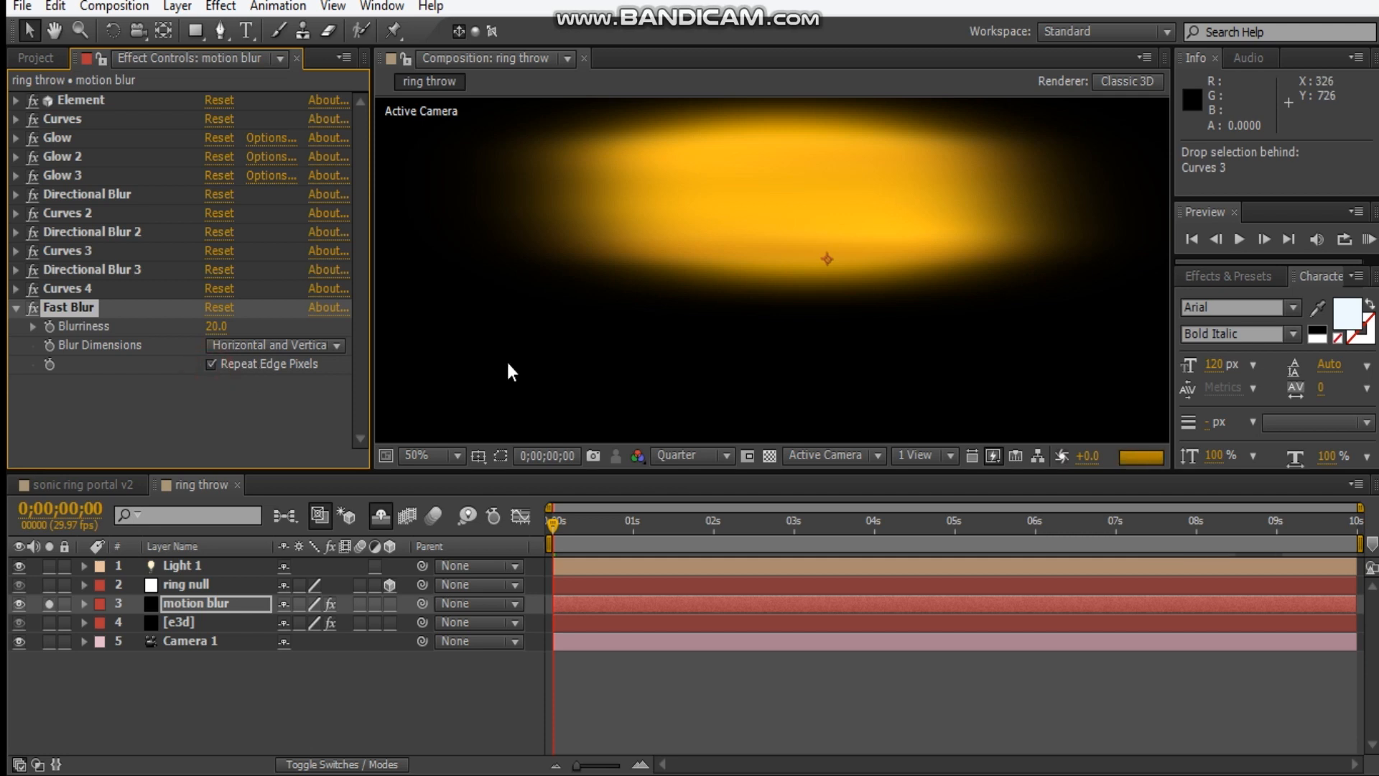
{"action": "left_click", "coordinate": [35, 310]}
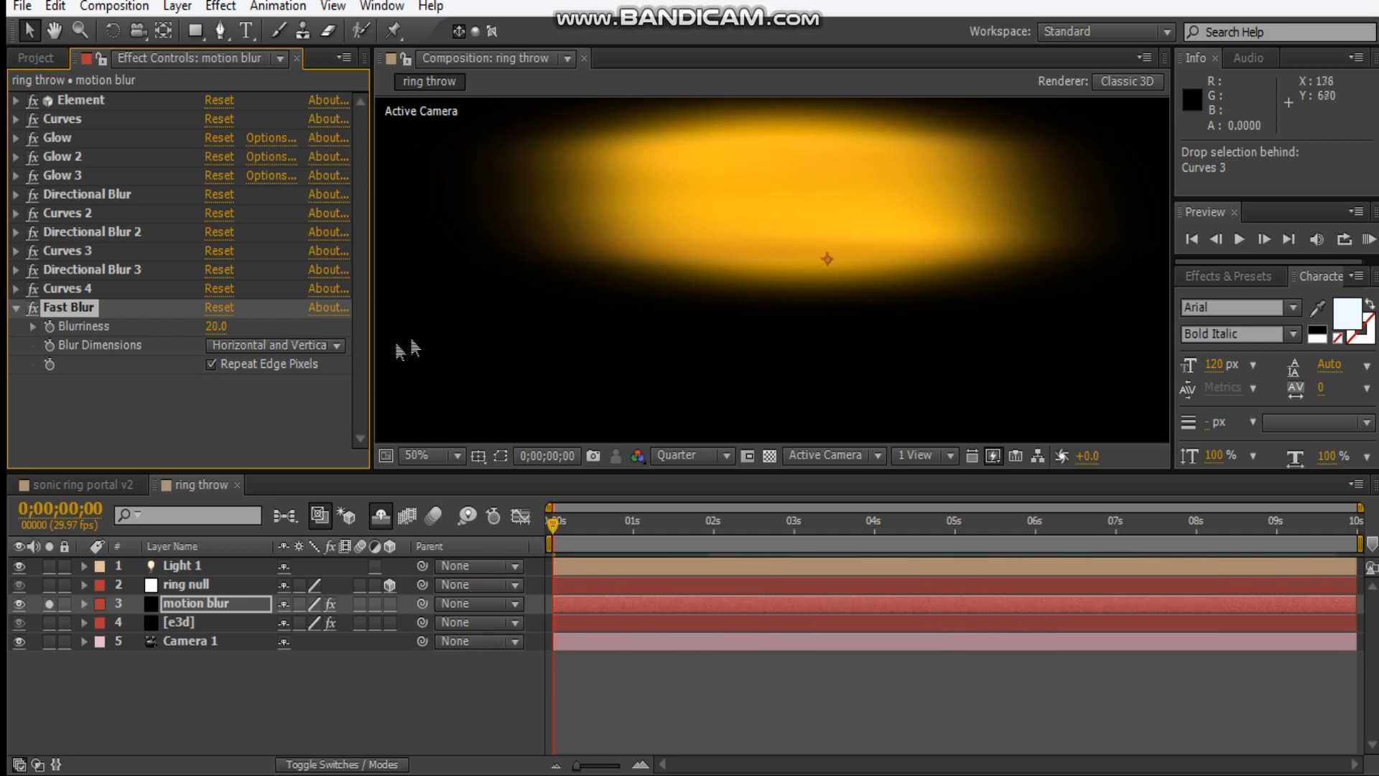
{"action": "left_click", "coordinate": [217, 327]}
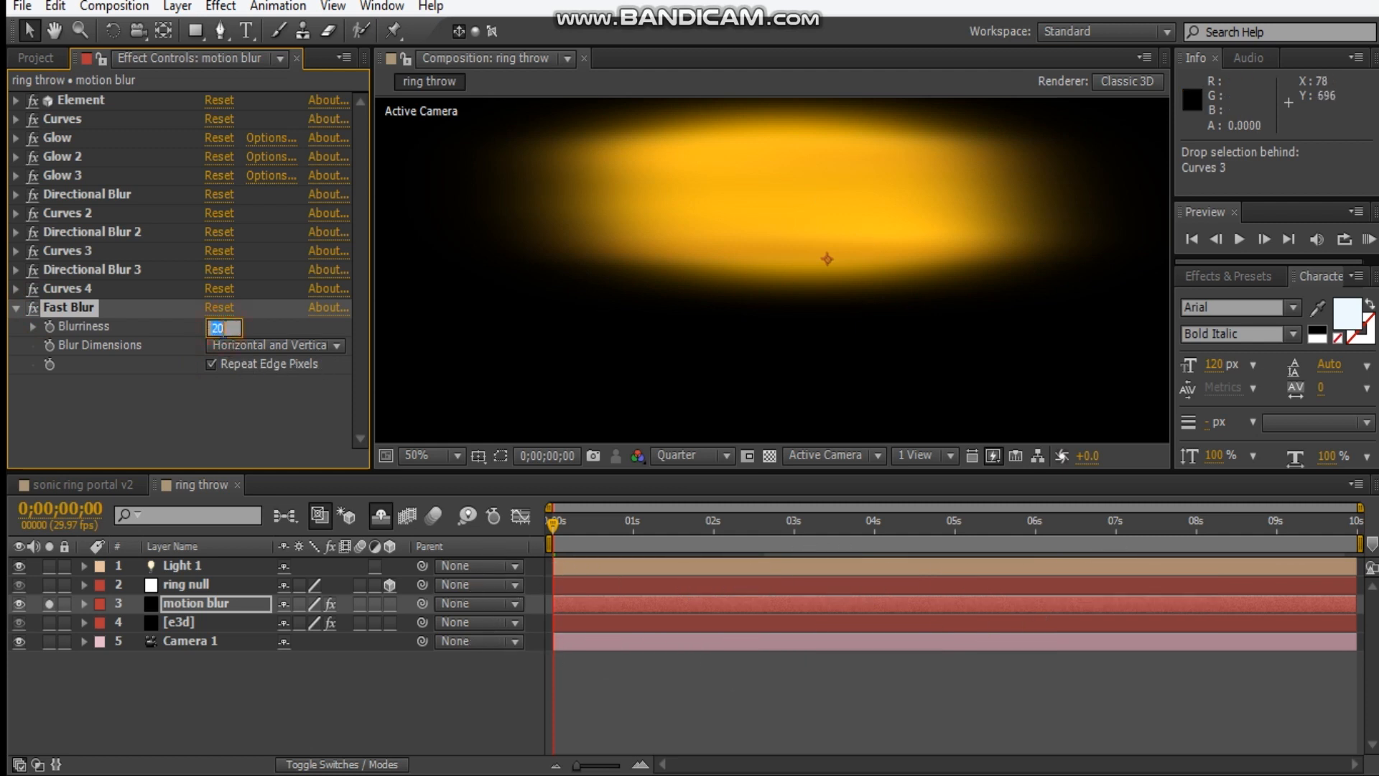
{"action": "key", "text": "Return"}
{"action": "left_click", "coordinate": [17, 310]}
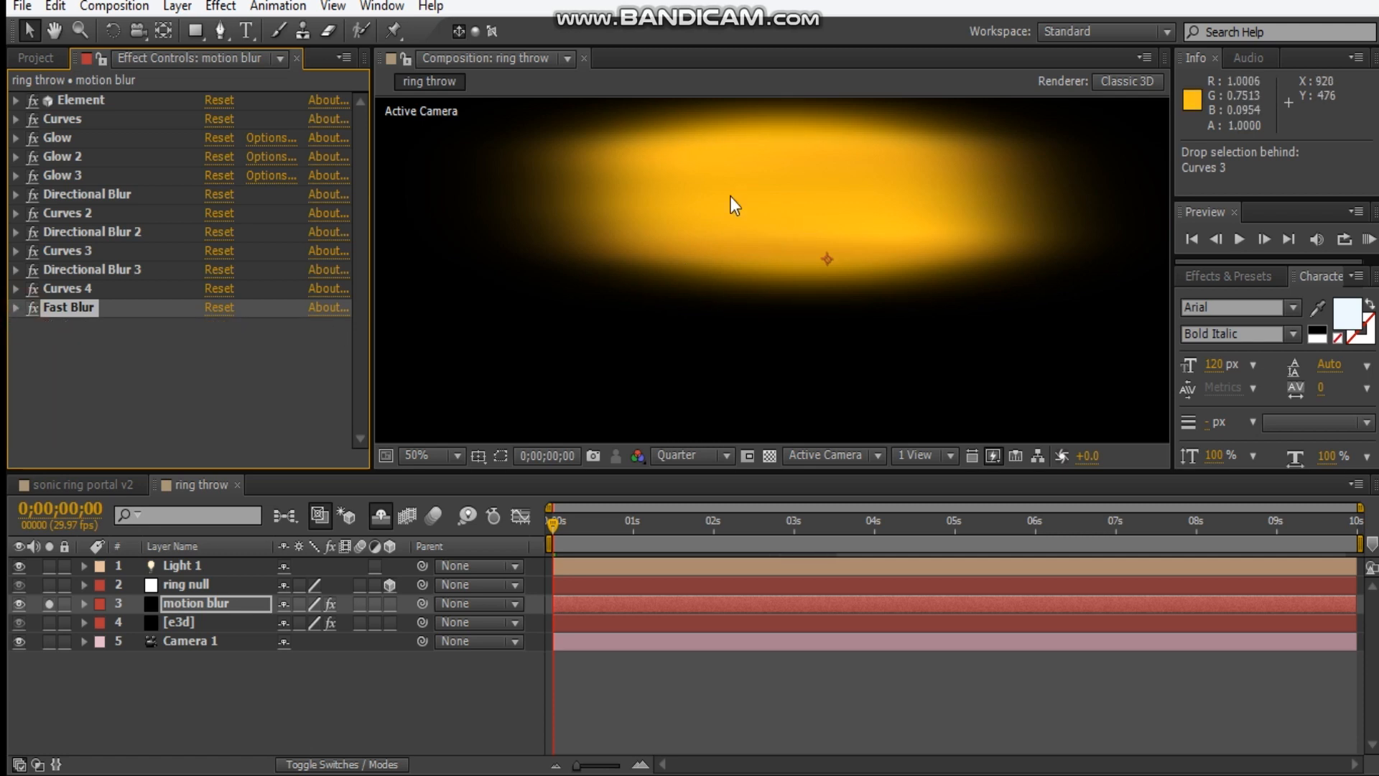
- Add a Turbulent Displace to the motion blur layer with Amount 30 and Size 90, and collapse its settings
{"action": "right_click", "coordinate": [129, 386]}
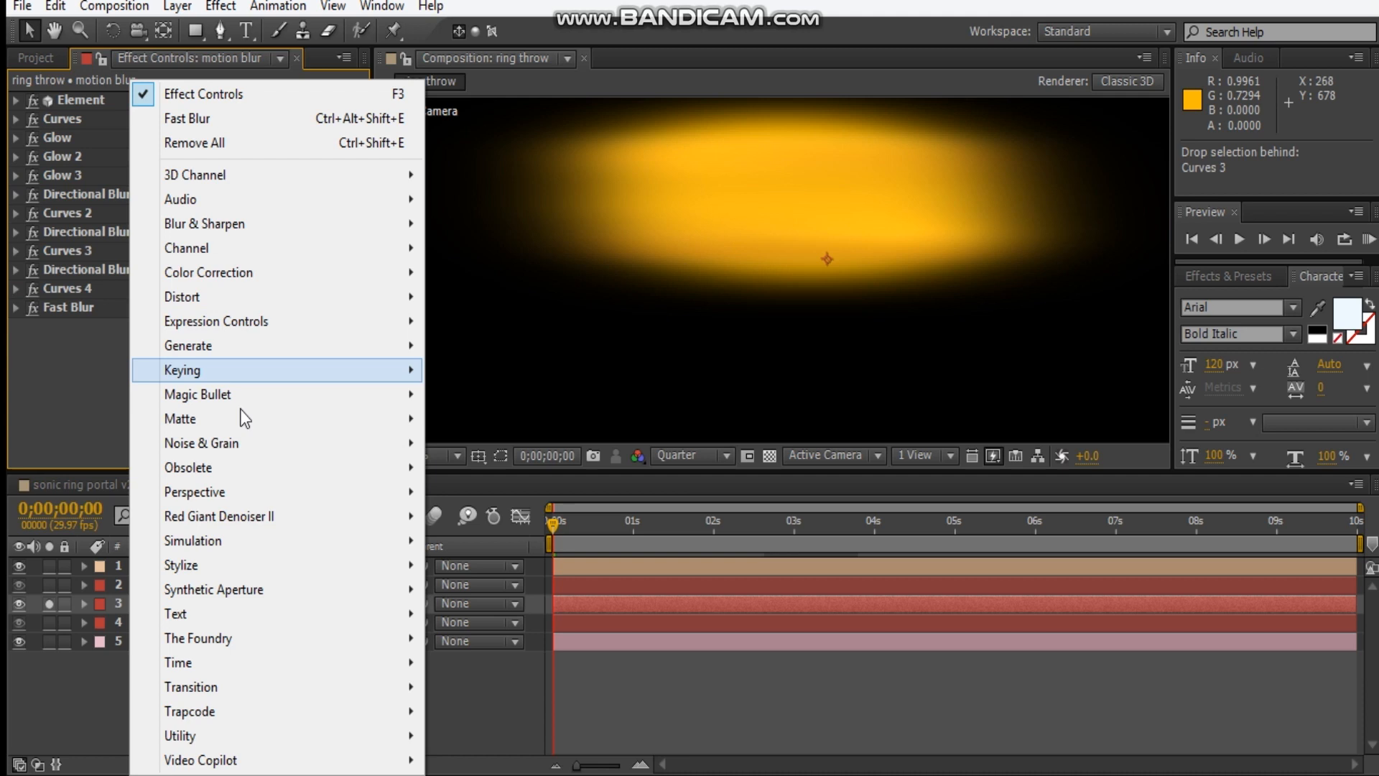
{"action": "mouse_move", "coordinate": [237, 564]}
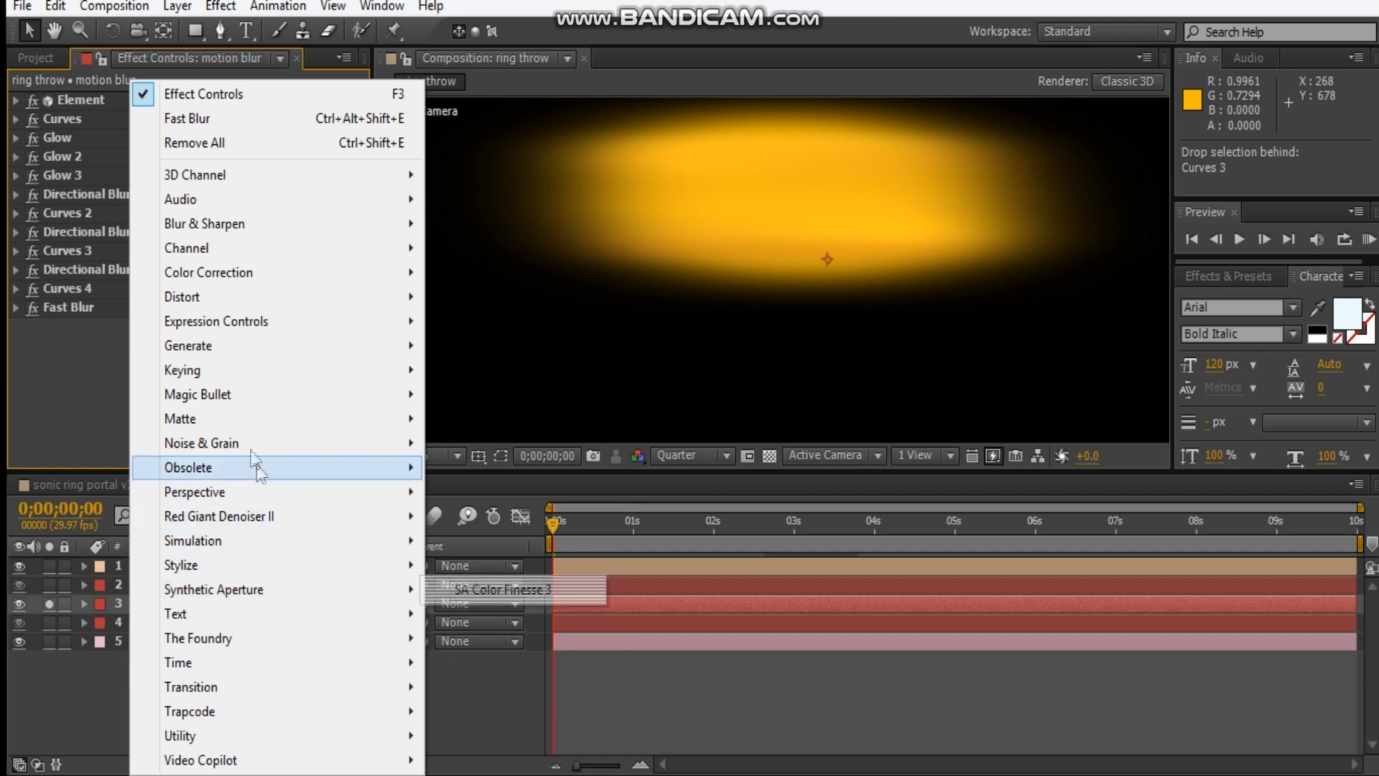
{"action": "mouse_move", "coordinate": [424, 296]}
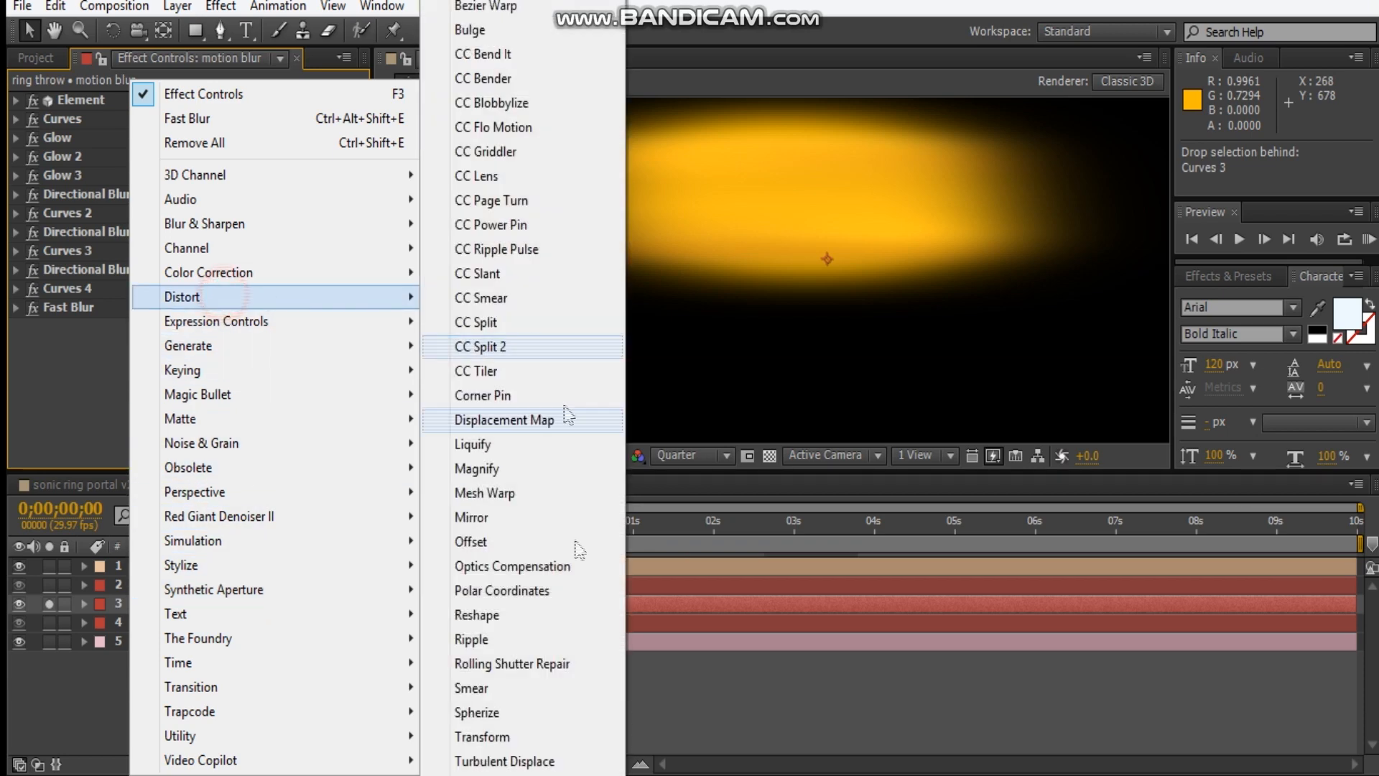
{"action": "left_click", "coordinate": [544, 752]}
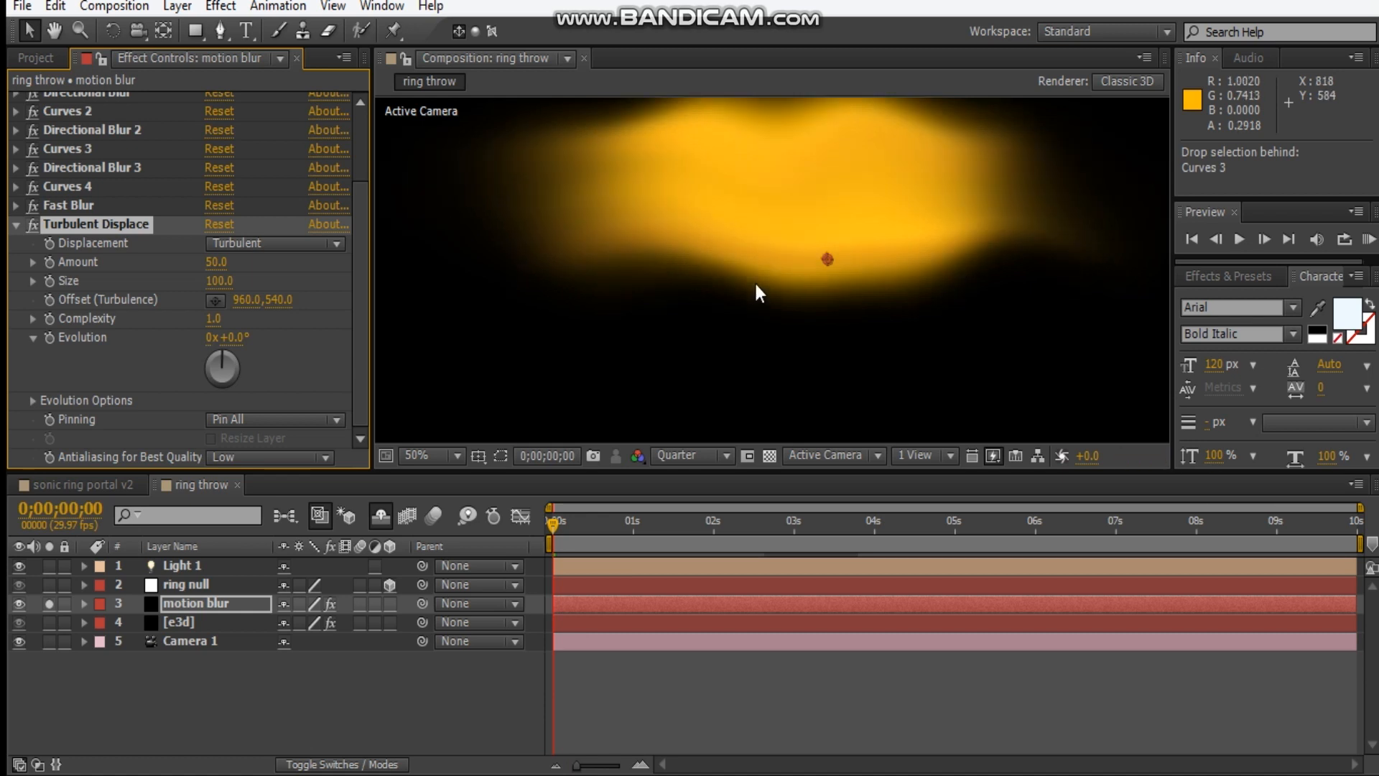
{"action": "left_click", "coordinate": [215, 261]}
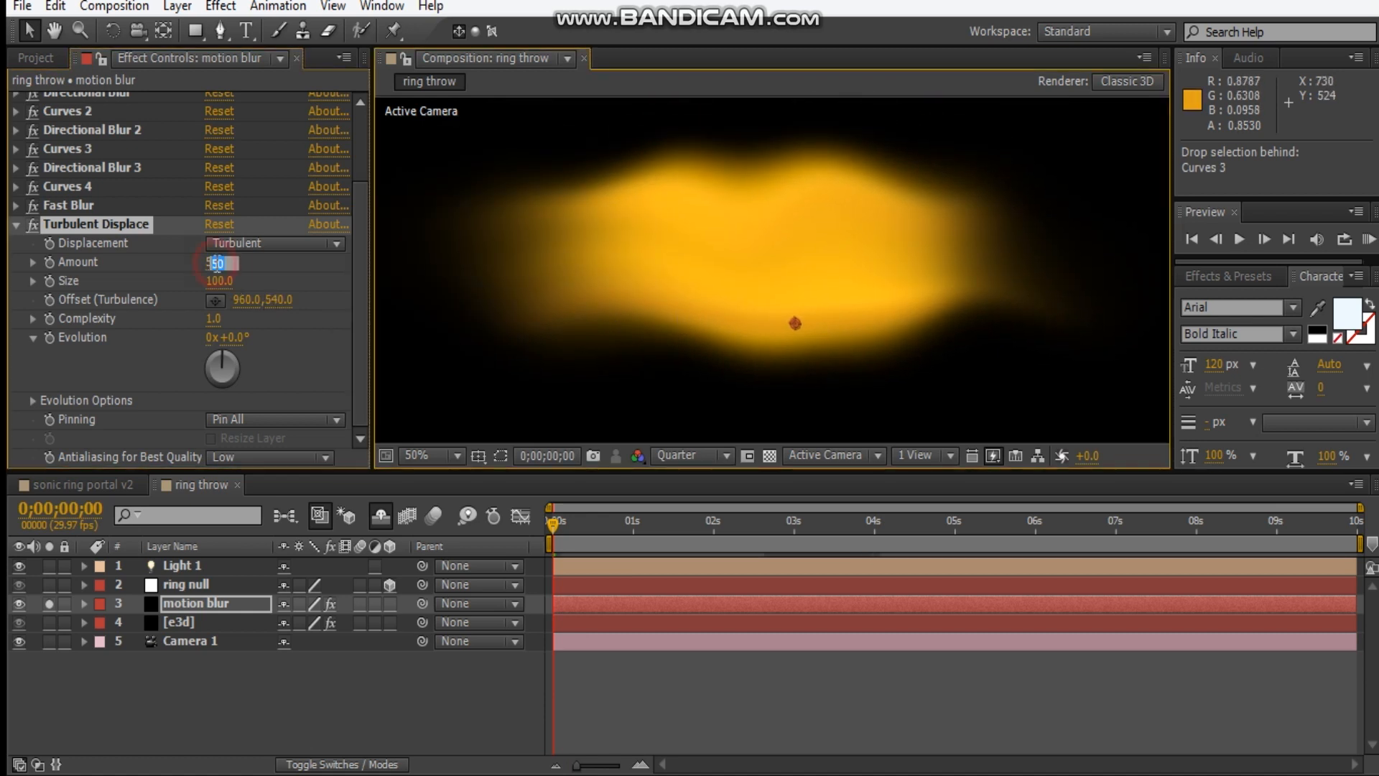
{"action": "type", "text": "30"}
{"action": "key", "text": "Return"}
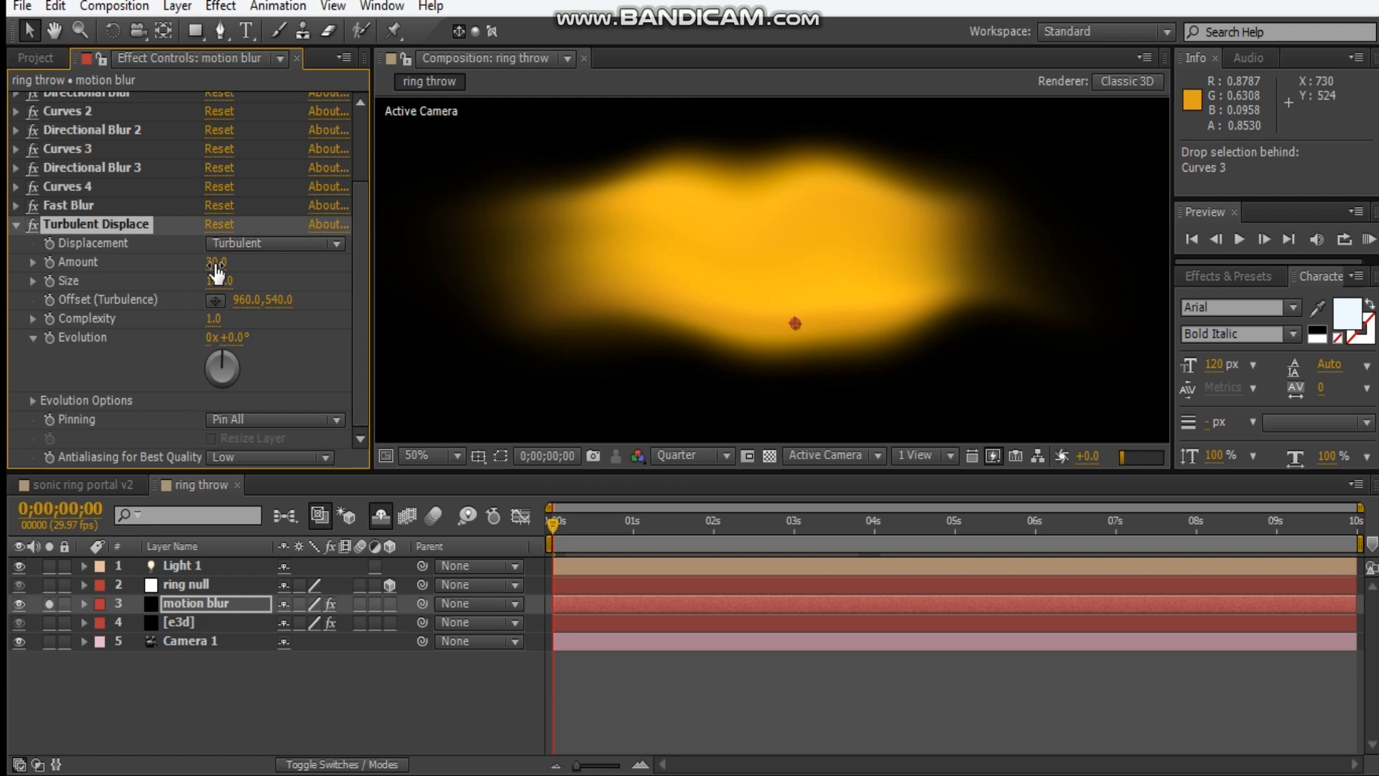
{"action": "left_click", "coordinate": [217, 282]}
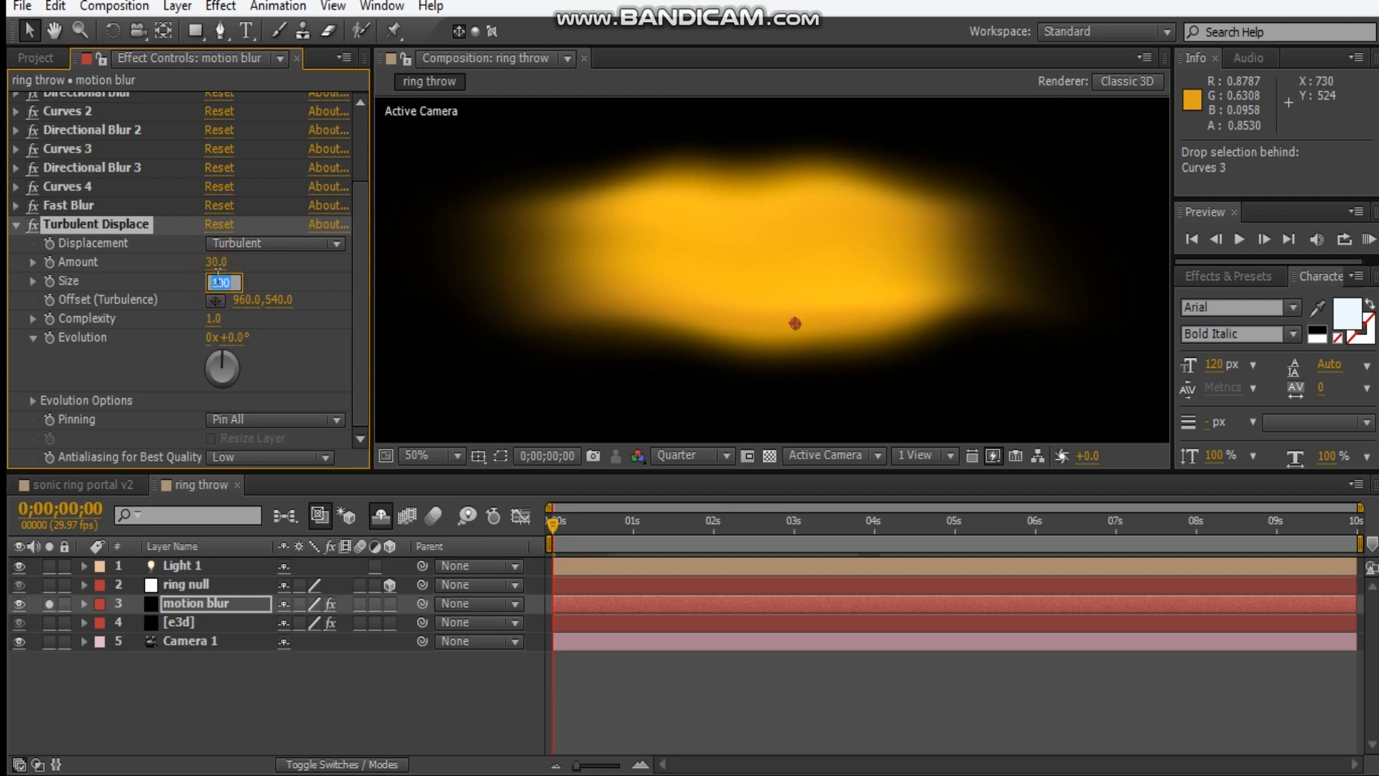
{"action": "type", "text": "90"}
{"action": "key", "text": "Return"}
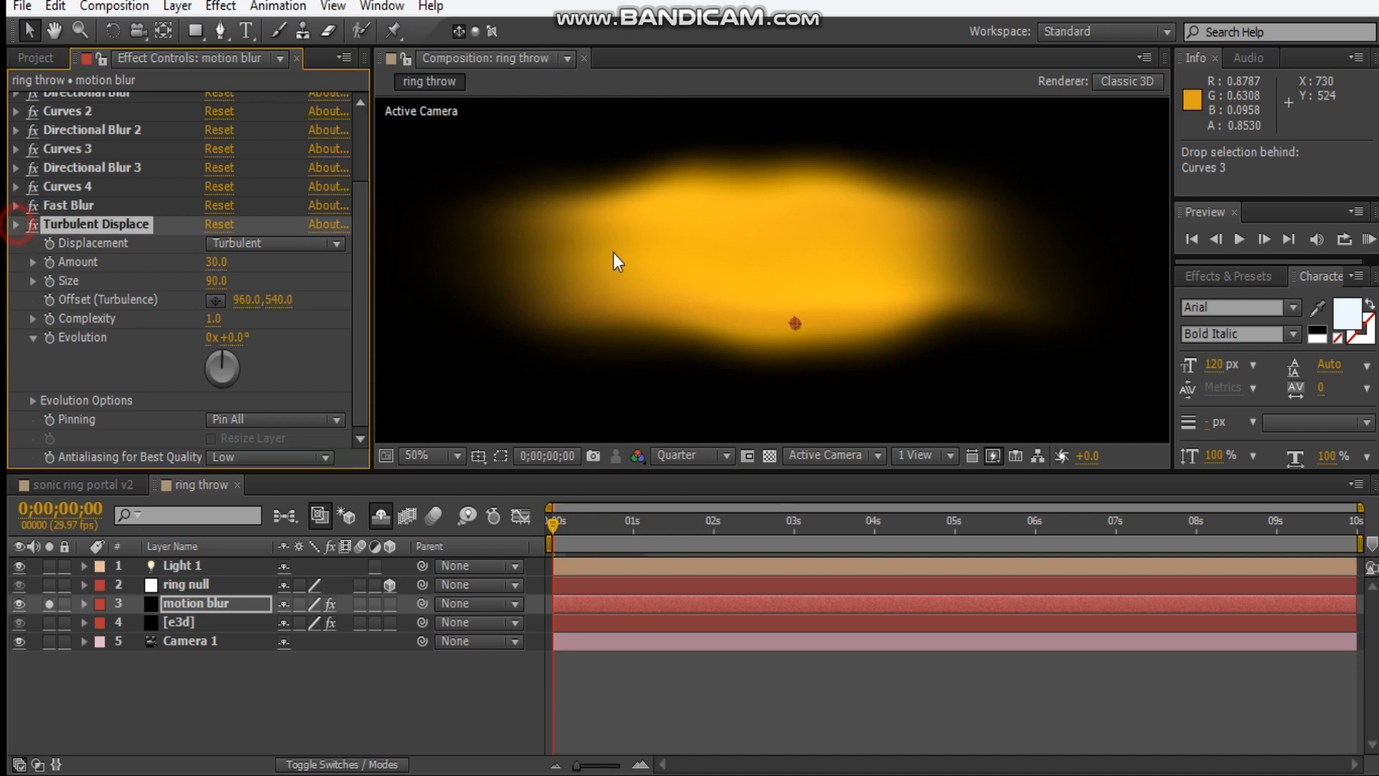
{"action": "left_click", "coordinate": [15, 225]}
- Show the layers' blending mode columns in the timeline and unsolo the motion blur layer
{"action": "left_click", "coordinate": [239, 691]}
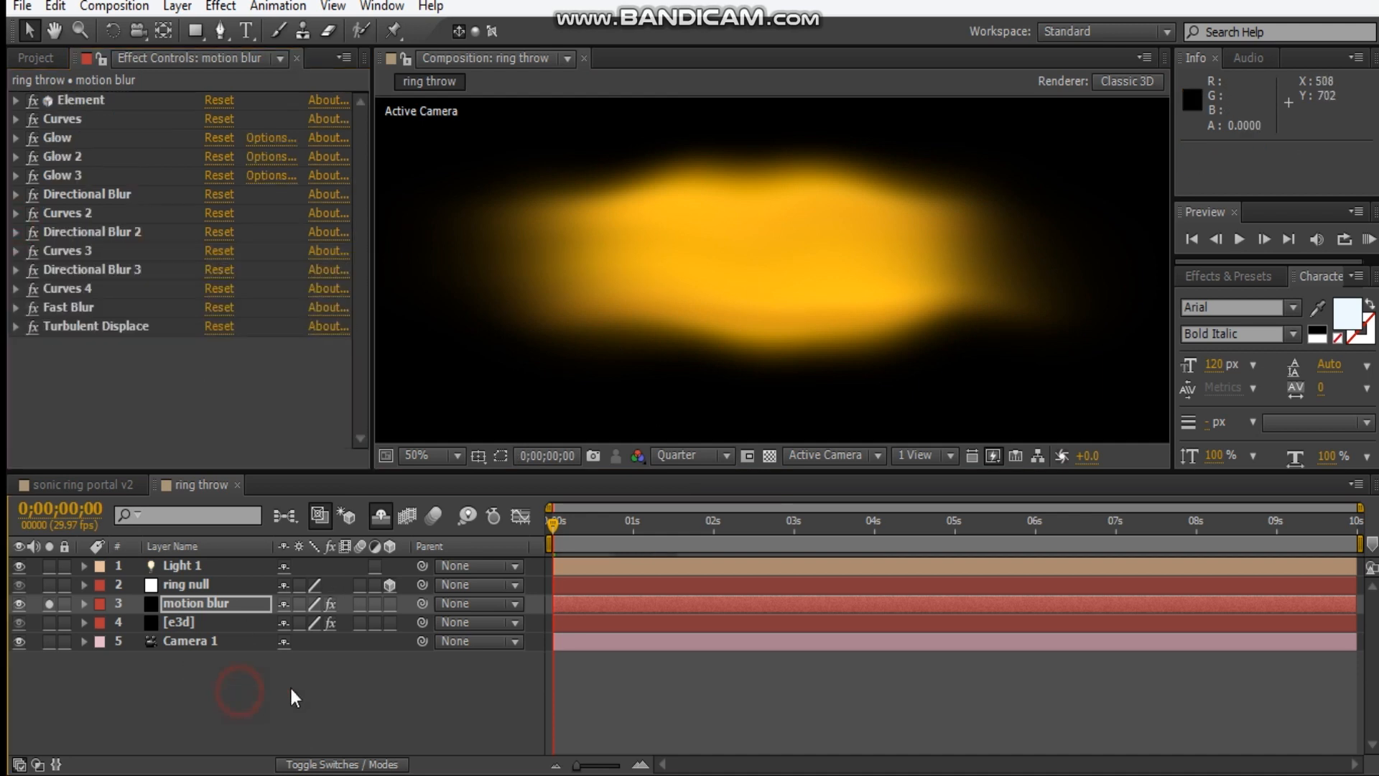
{"action": "left_click", "coordinate": [345, 764]}
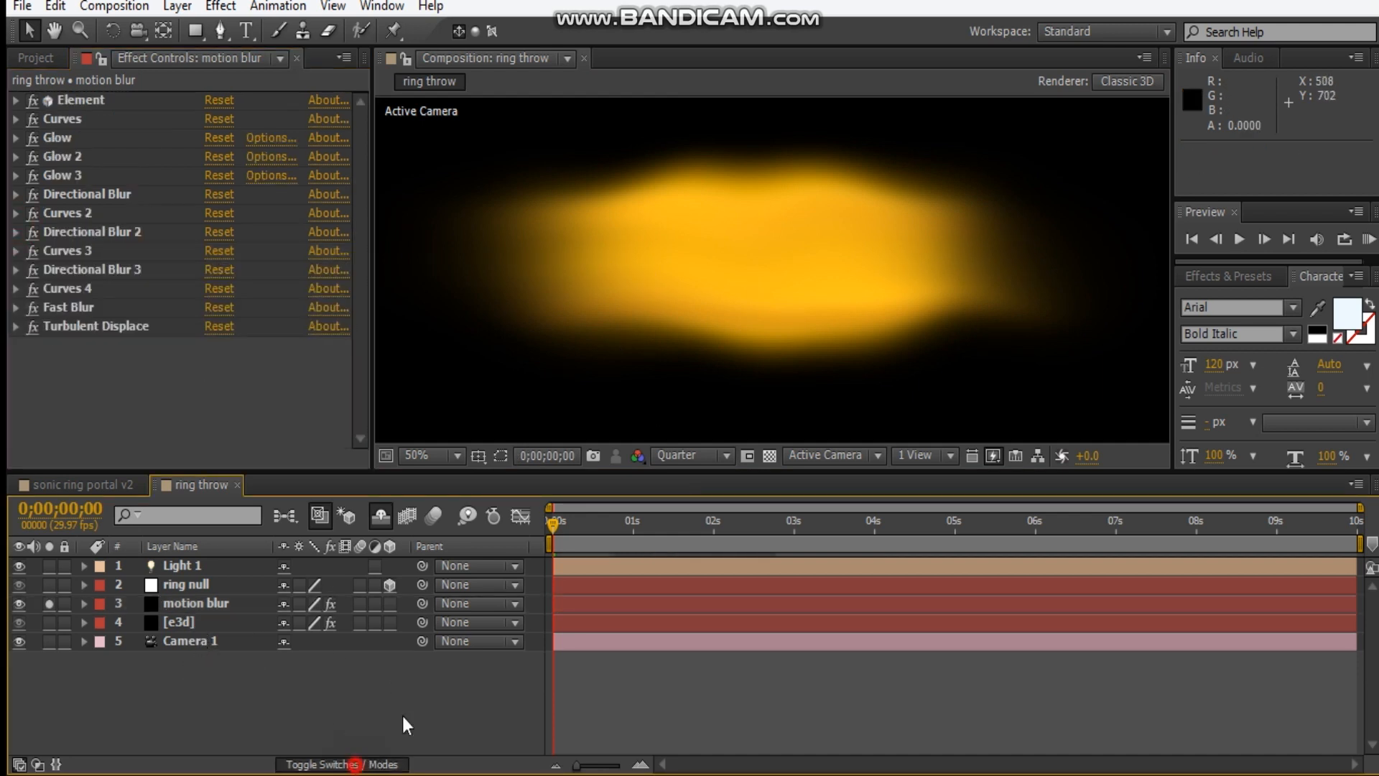
{"action": "left_click", "coordinate": [49, 604]}
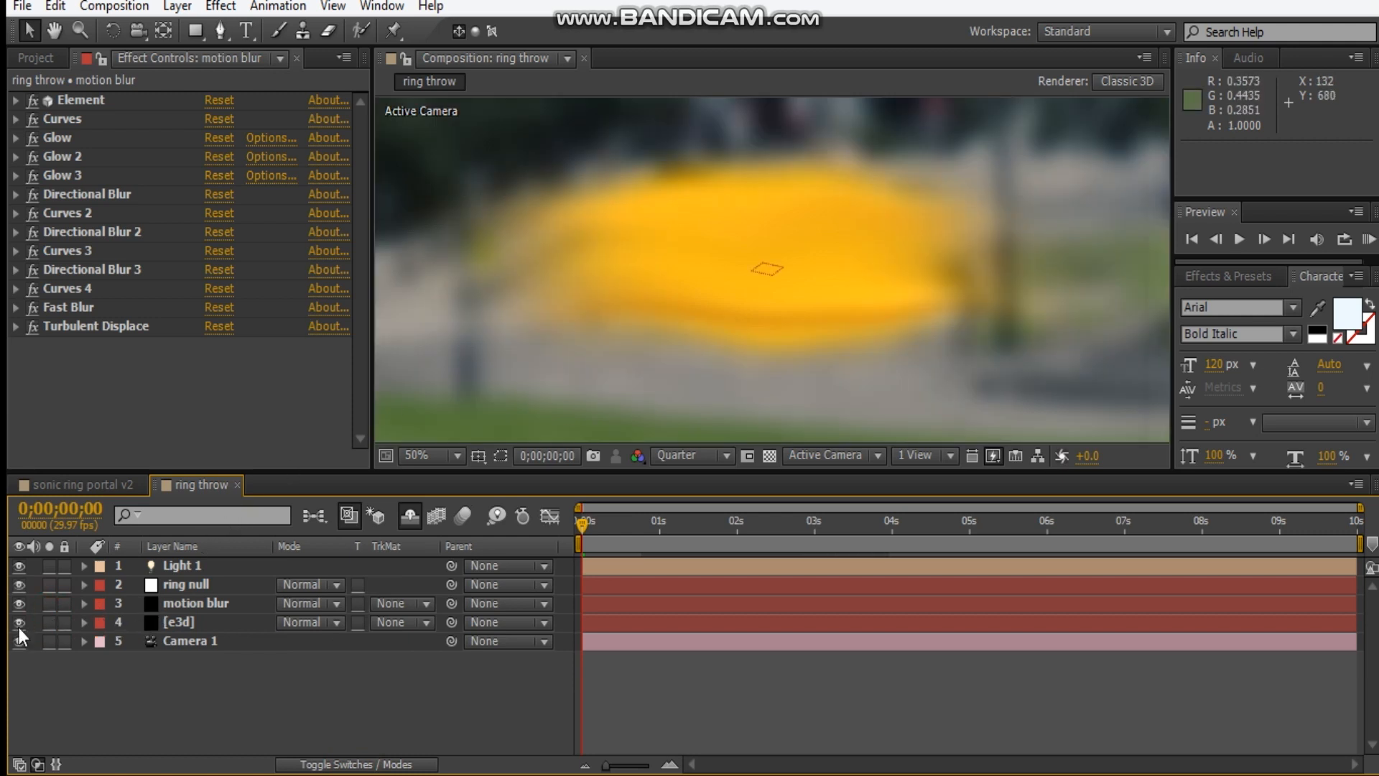
- Move the e3d layer above the motion blur layer and undo the last blending mode change
{"action": "scroll", "coordinate": [724, 355], "scroll_direction": "down", "scroll_amount": 2}
{"action": "left_click", "coordinate": [213, 603]}
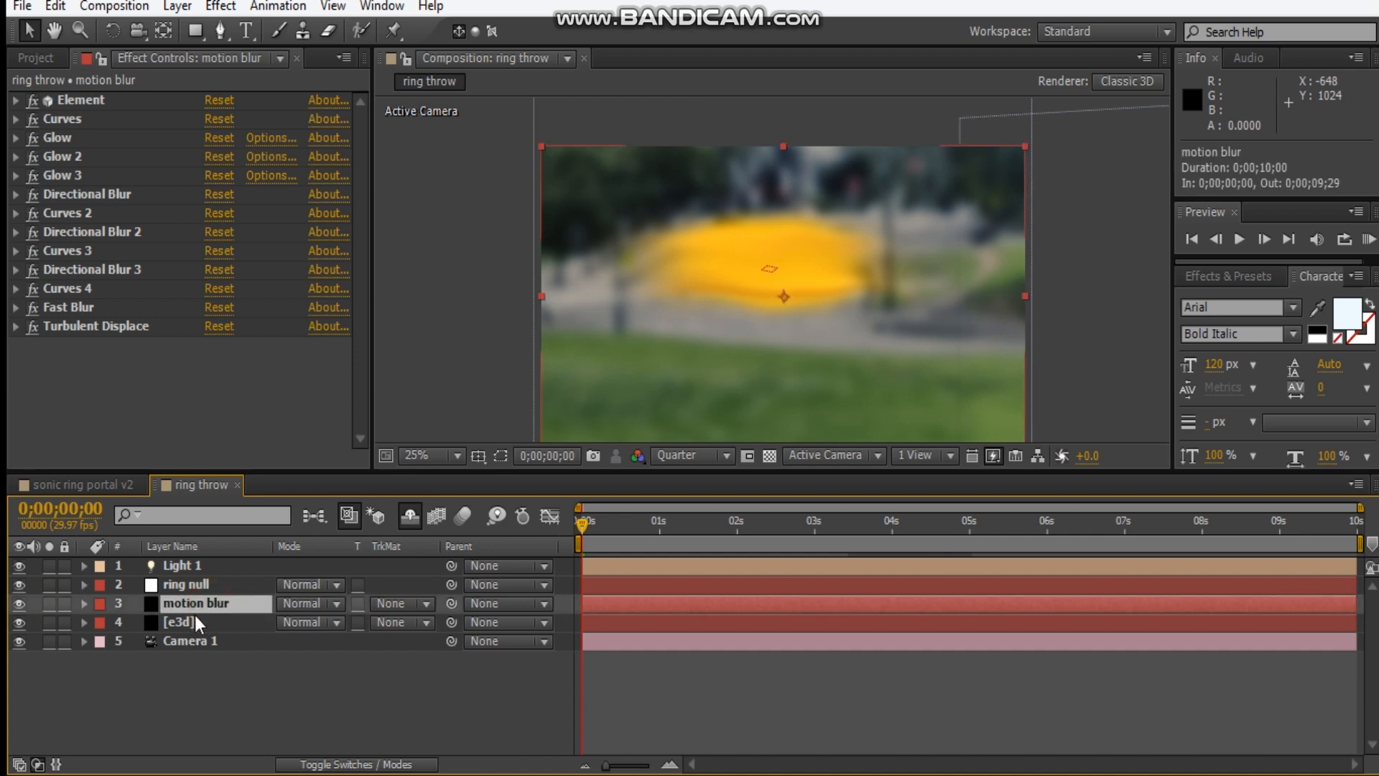
{"action": "scroll", "coordinate": [731, 271], "scroll_direction": "up", "scroll_amount": 2}
{"action": "left_click_drag", "start_coordinate": [199, 629], "coordinate": [211, 596]}
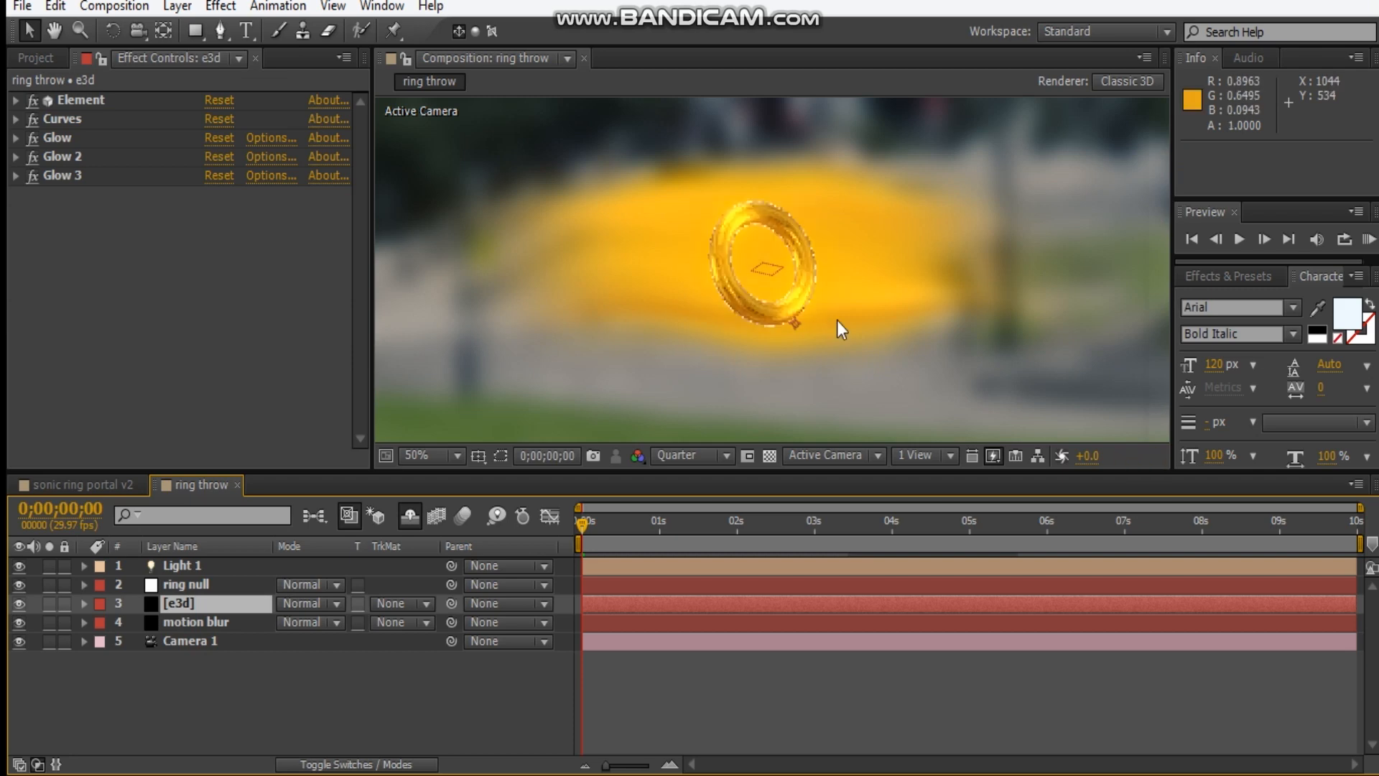
{"action": "key", "text": "ctrl+z"}
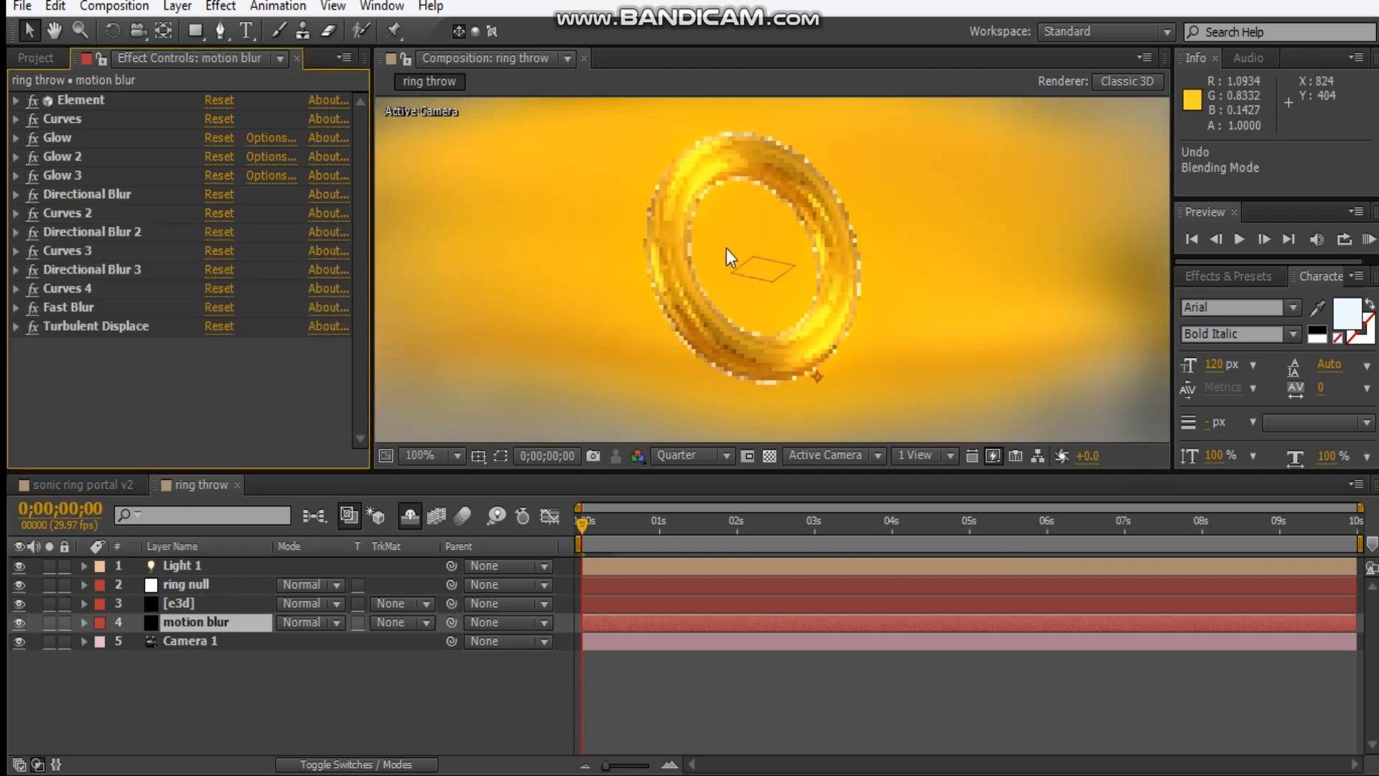
- Create a green 1920 × 1080 px solid named "matte"
{"action": "left_click", "coordinate": [240, 690]}
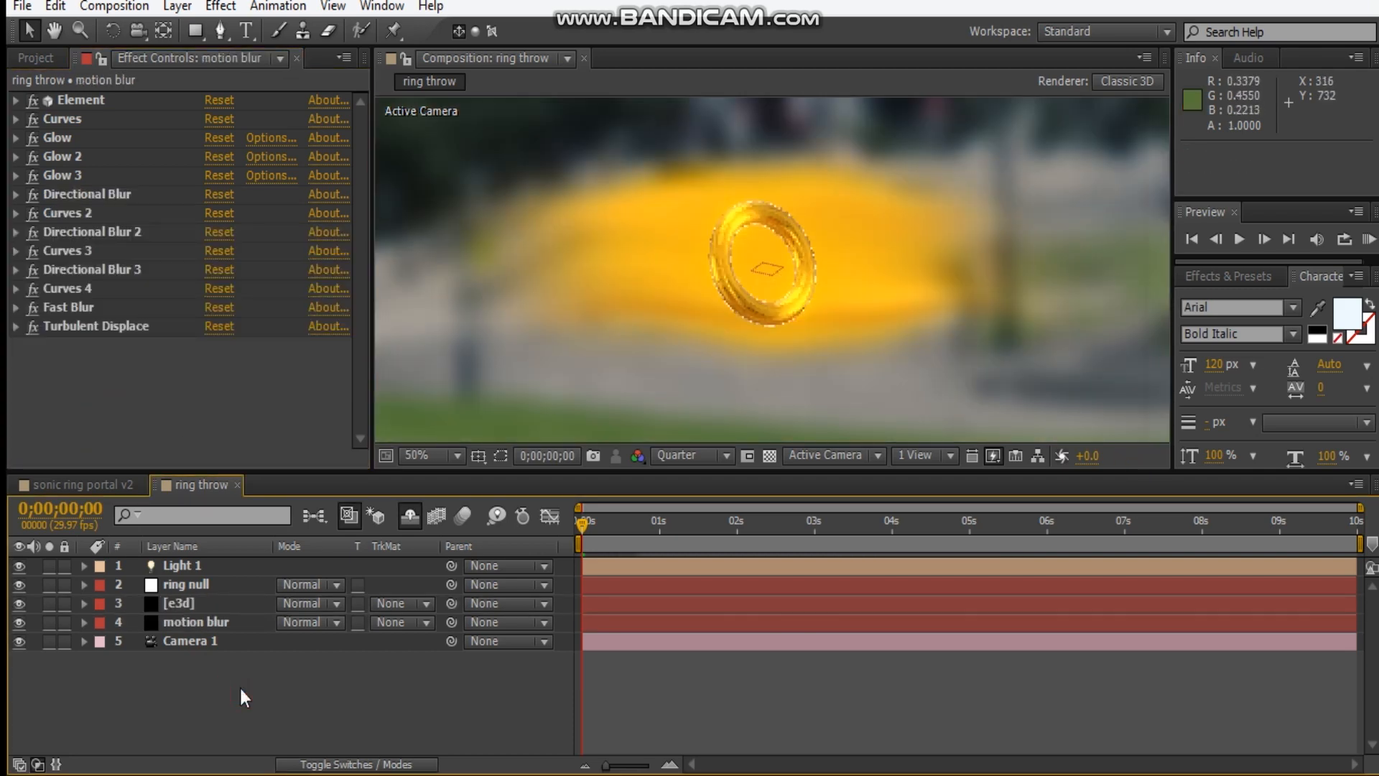
{"action": "key", "text": "ctrl+y"}
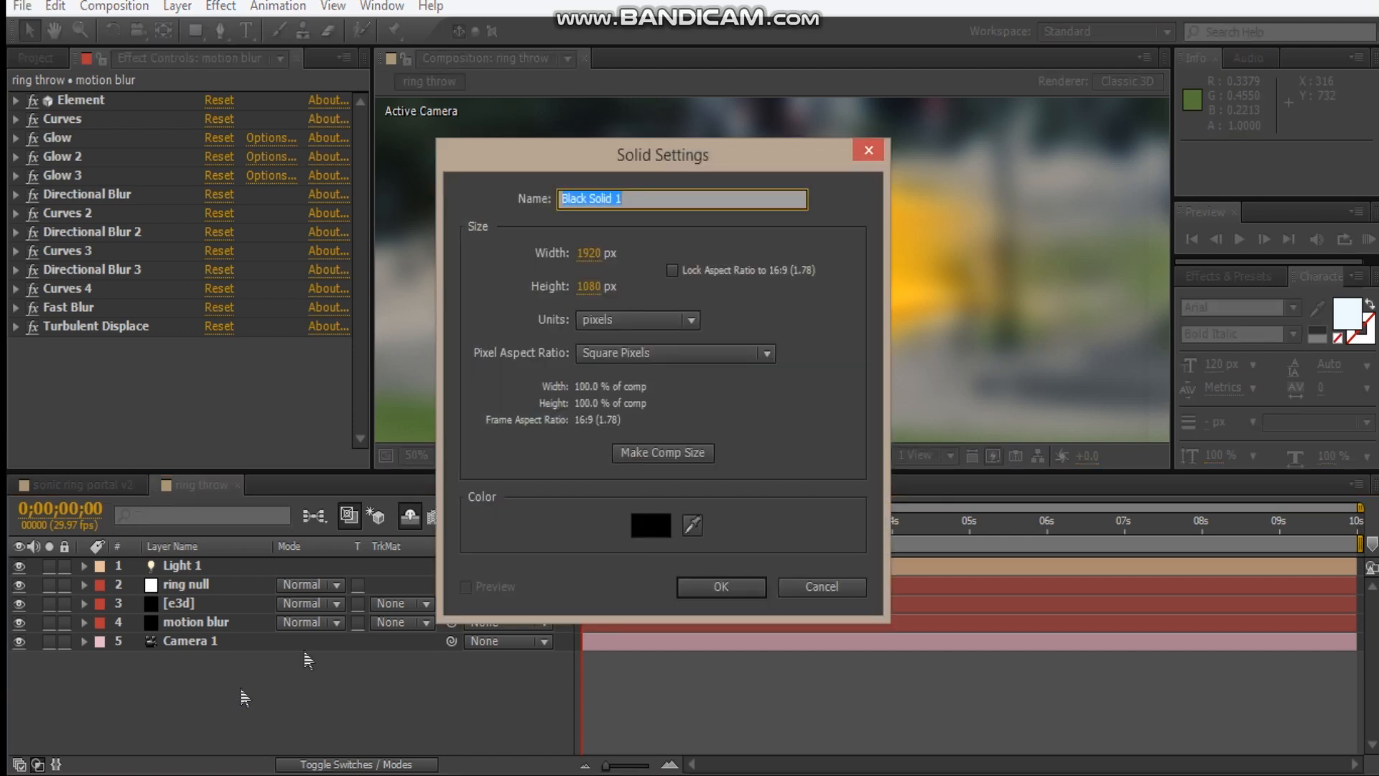
{"action": "left_click", "coordinate": [669, 532]}
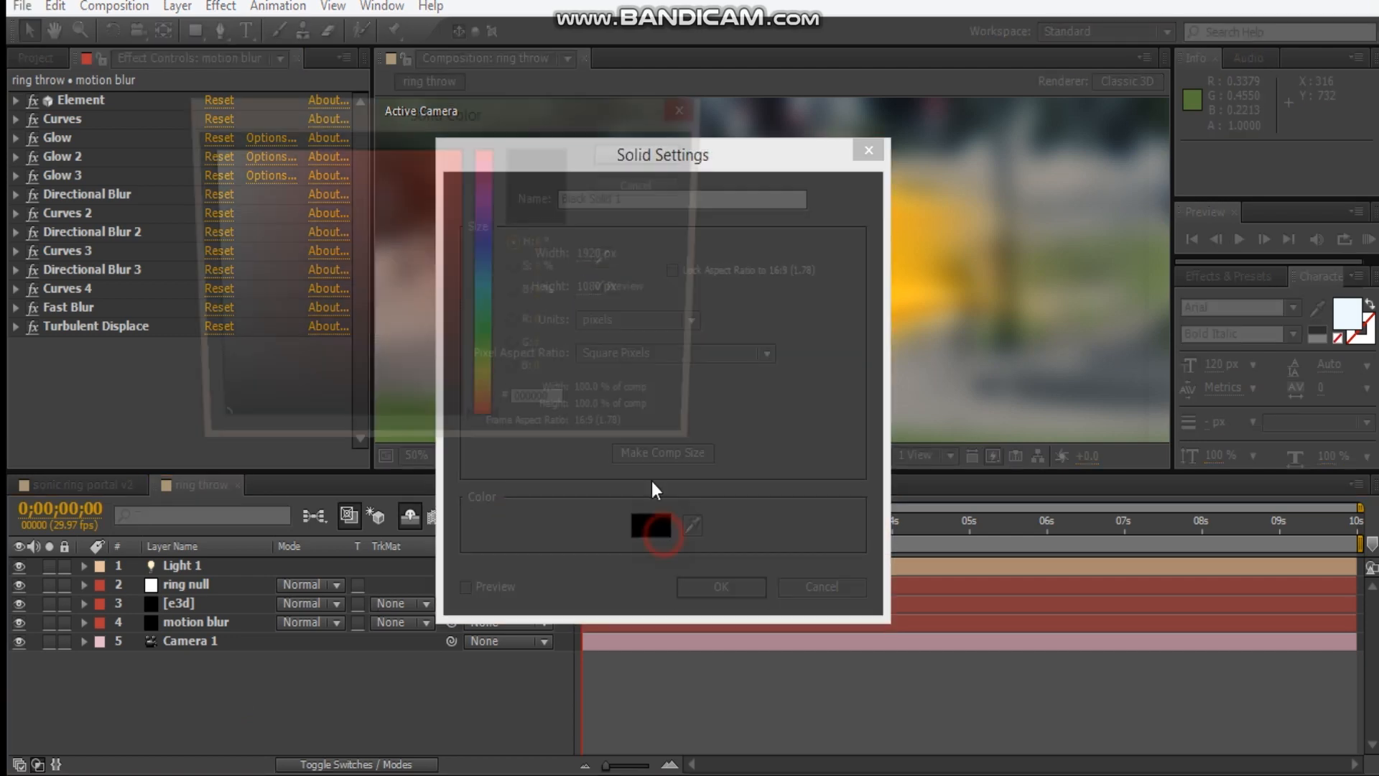
{"action": "left_click", "coordinate": [486, 352]}
{"action": "left_click", "coordinate": [411, 271]}
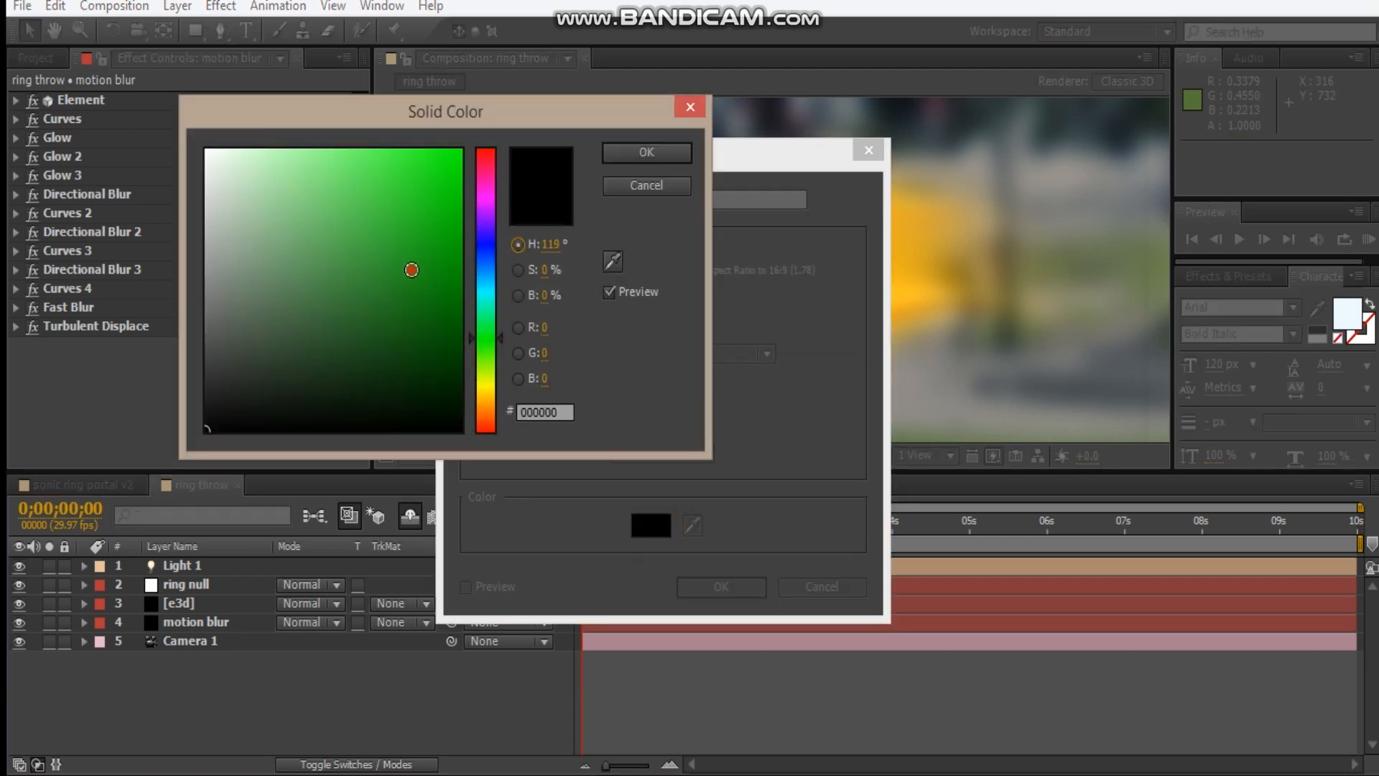
{"action": "left_click", "coordinate": [644, 152]}
{"action": "left_click", "coordinate": [639, 200]}
{"action": "type", "text": "matte"}
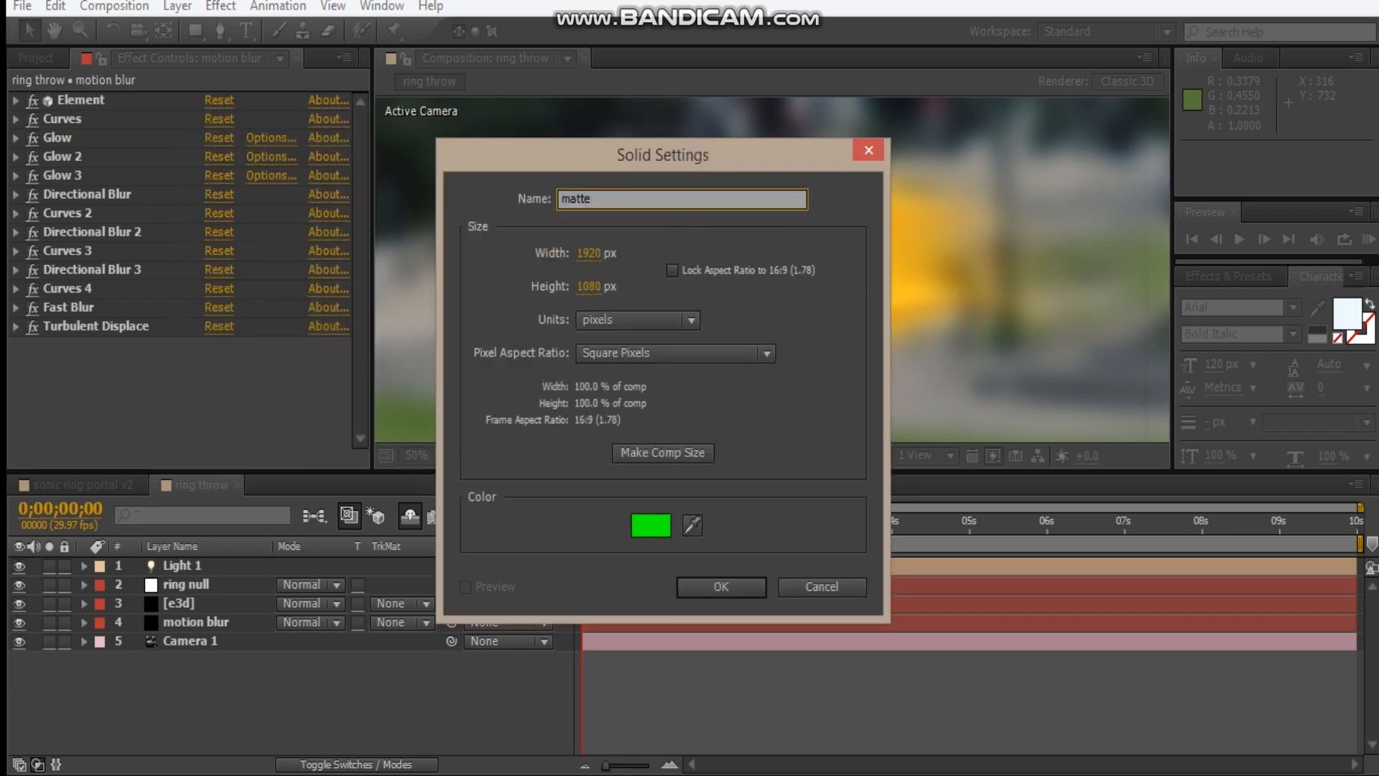
{"action": "left_click", "coordinate": [714, 589]}
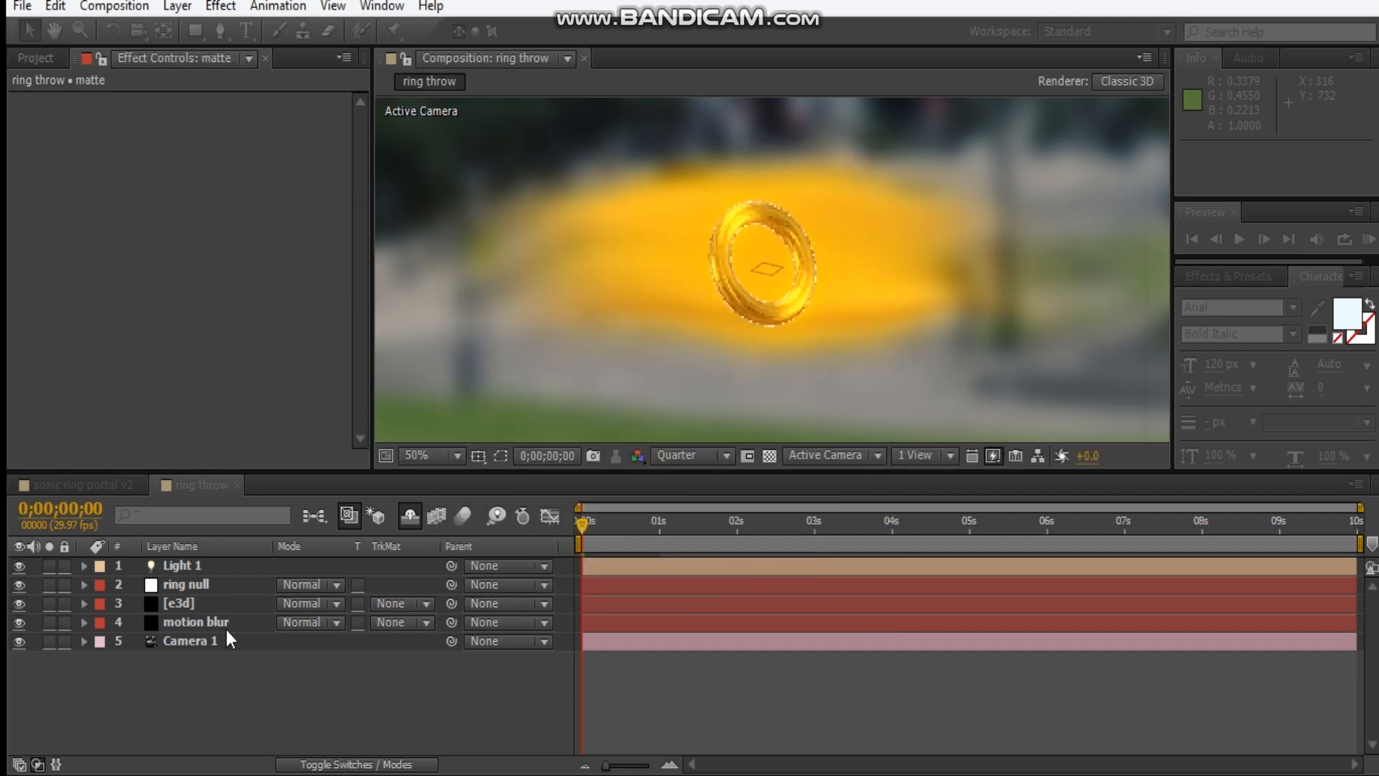
- Place the matte layer directly above the motion blur layer and solo the motion blur and e3d layers
{"action": "left_click_drag", "start_coordinate": [200, 570], "coordinate": [226, 636]}
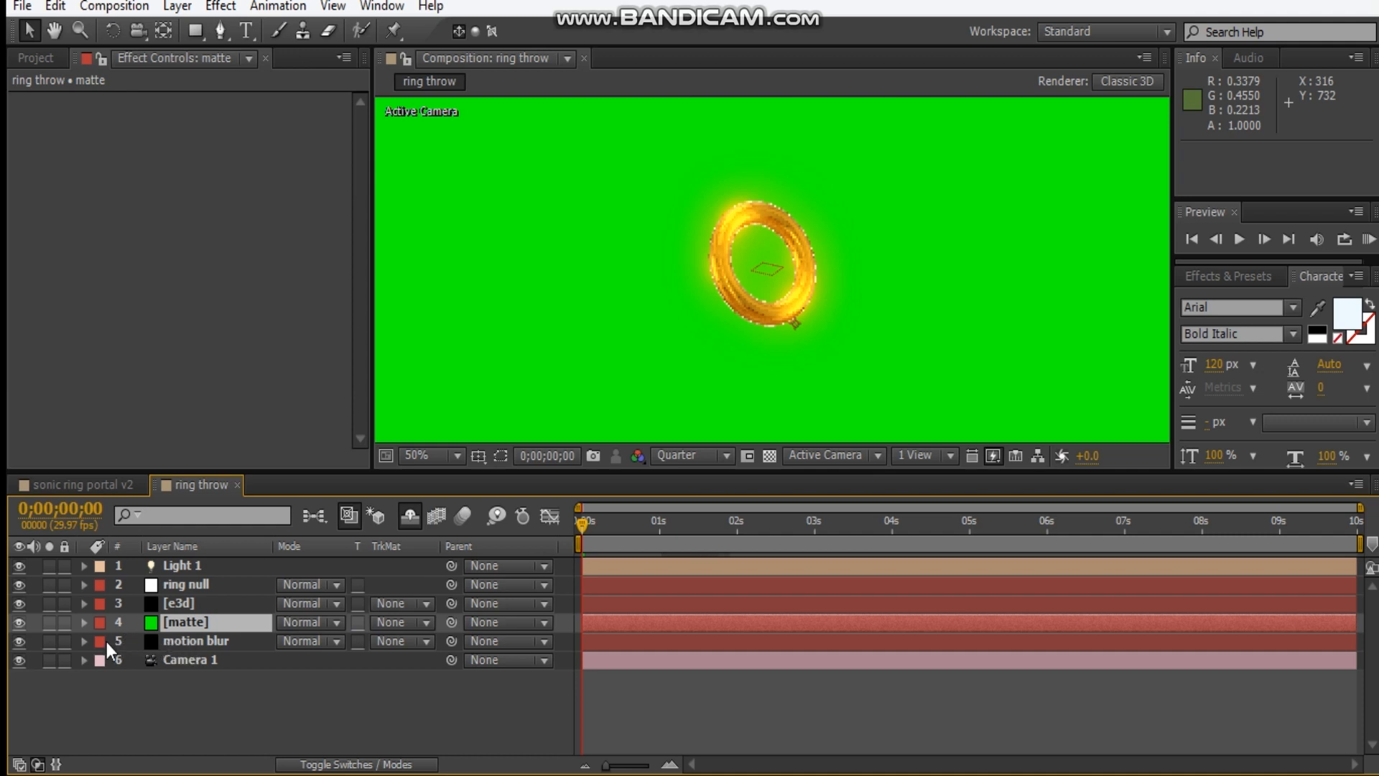
{"action": "left_click", "coordinate": [49, 640]}
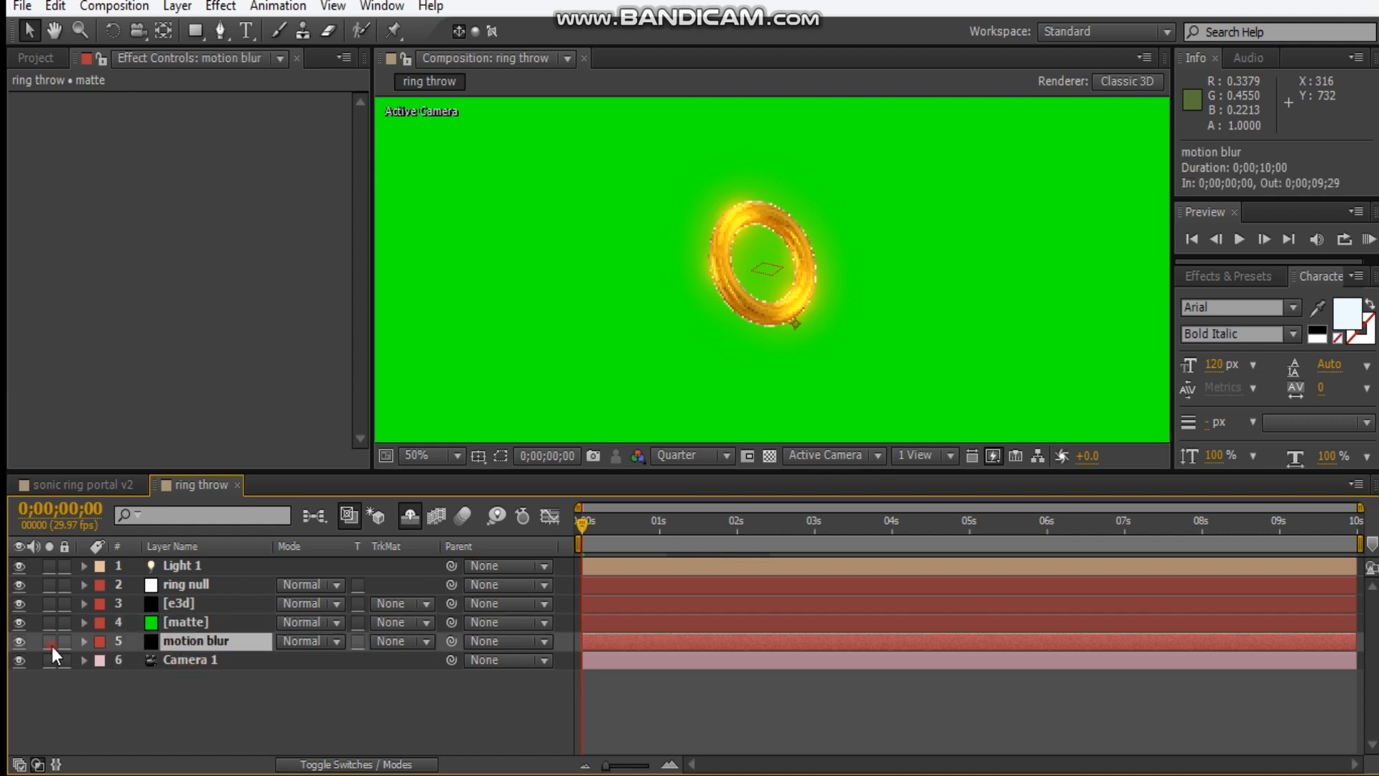
{"action": "left_click", "coordinate": [193, 622]}
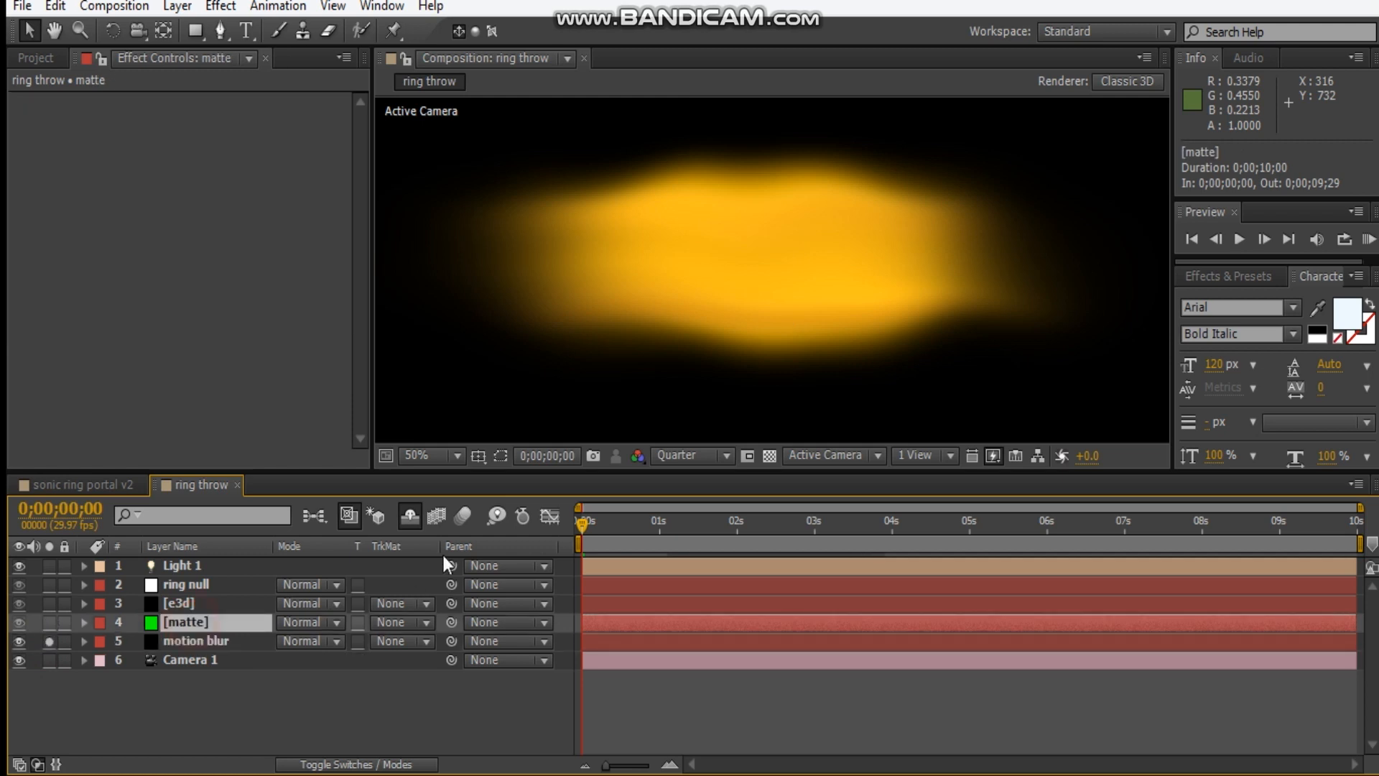
{"action": "left_click", "coordinate": [227, 32]}
{"action": "left_click", "coordinate": [211, 604]}
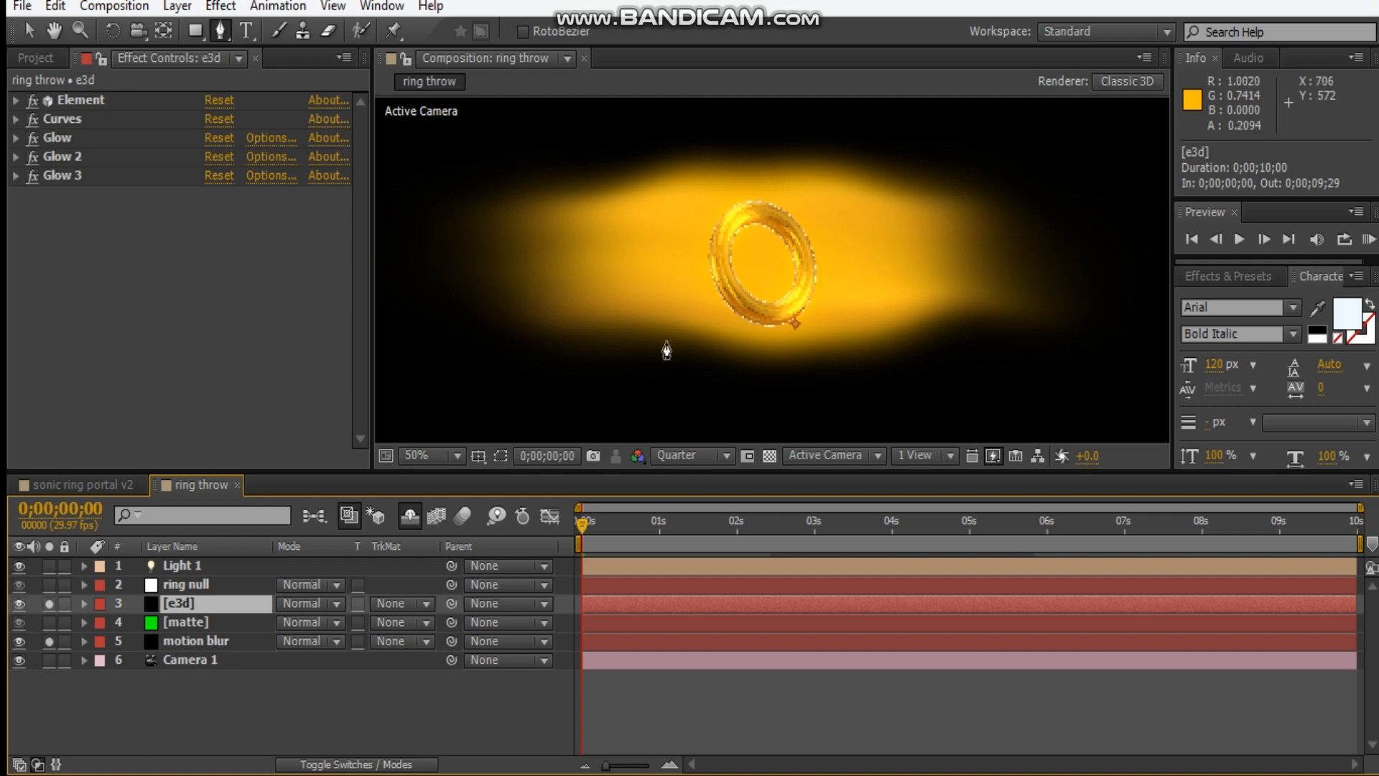
- Draw a closed Pen mask on the matte layer that follows the ring's right edge and encloses the area to the right of the ring
{"action": "left_click", "coordinate": [210, 623]}
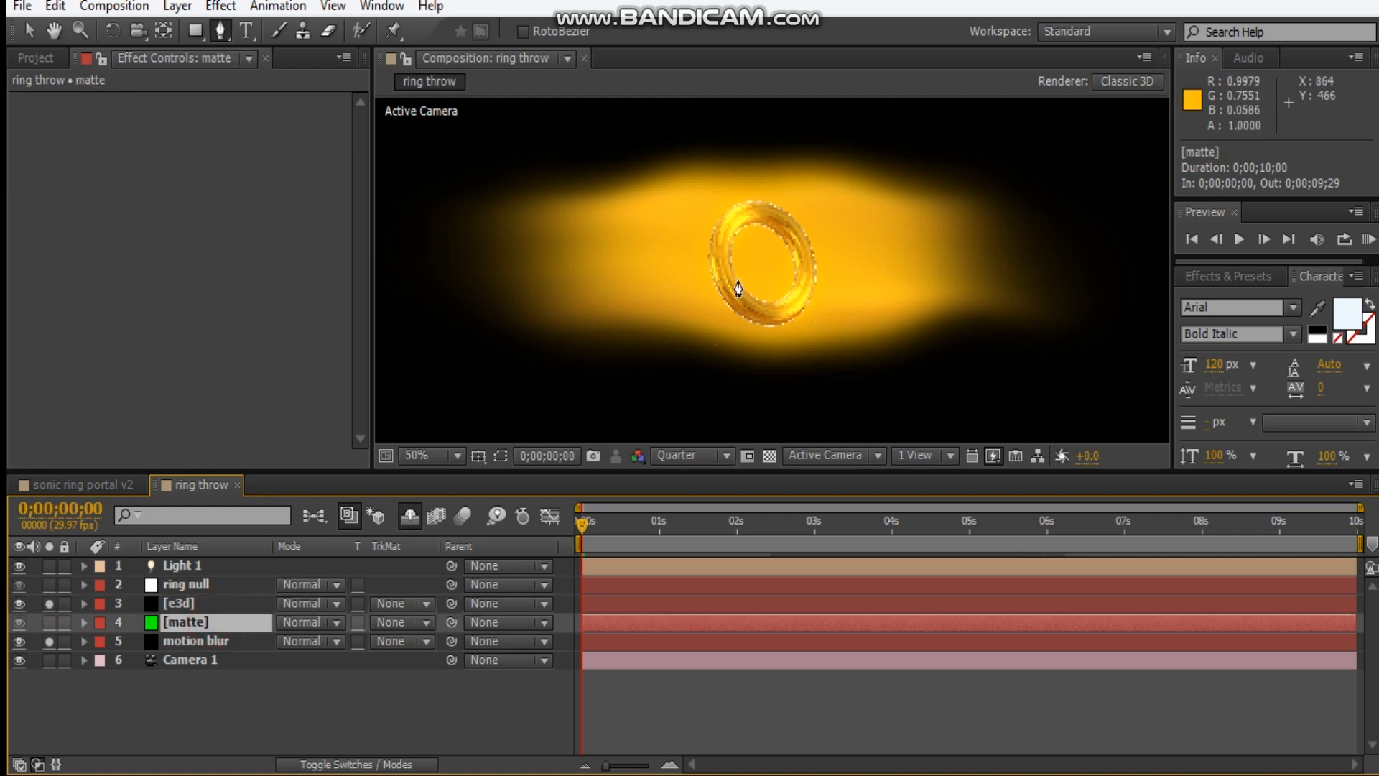
{"action": "left_click", "coordinate": [672, 305]}
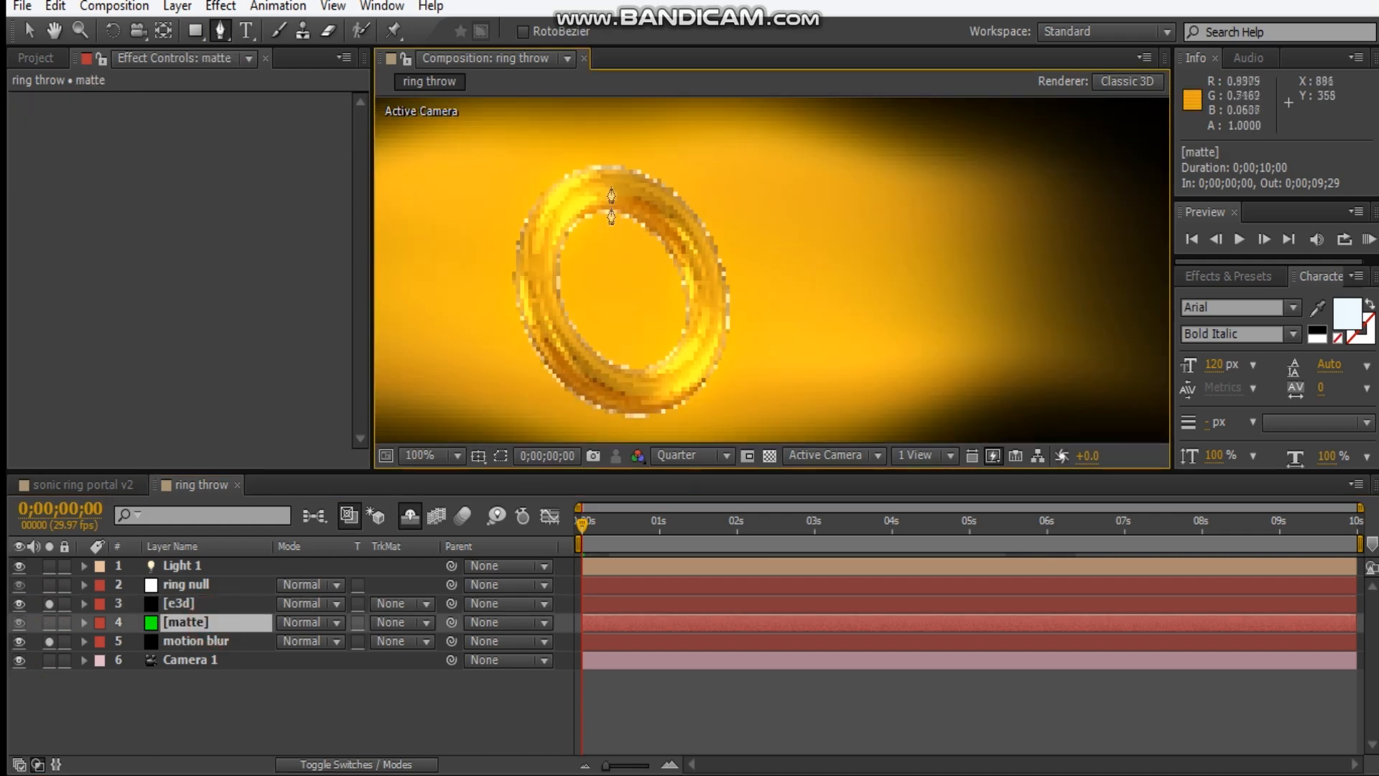
{"action": "left_click", "coordinate": [669, 176]}
{"action": "left_click", "coordinate": [700, 222]}
{"action": "left_click_drag", "start_coordinate": [748, 280], "coordinate": [747, 345]}
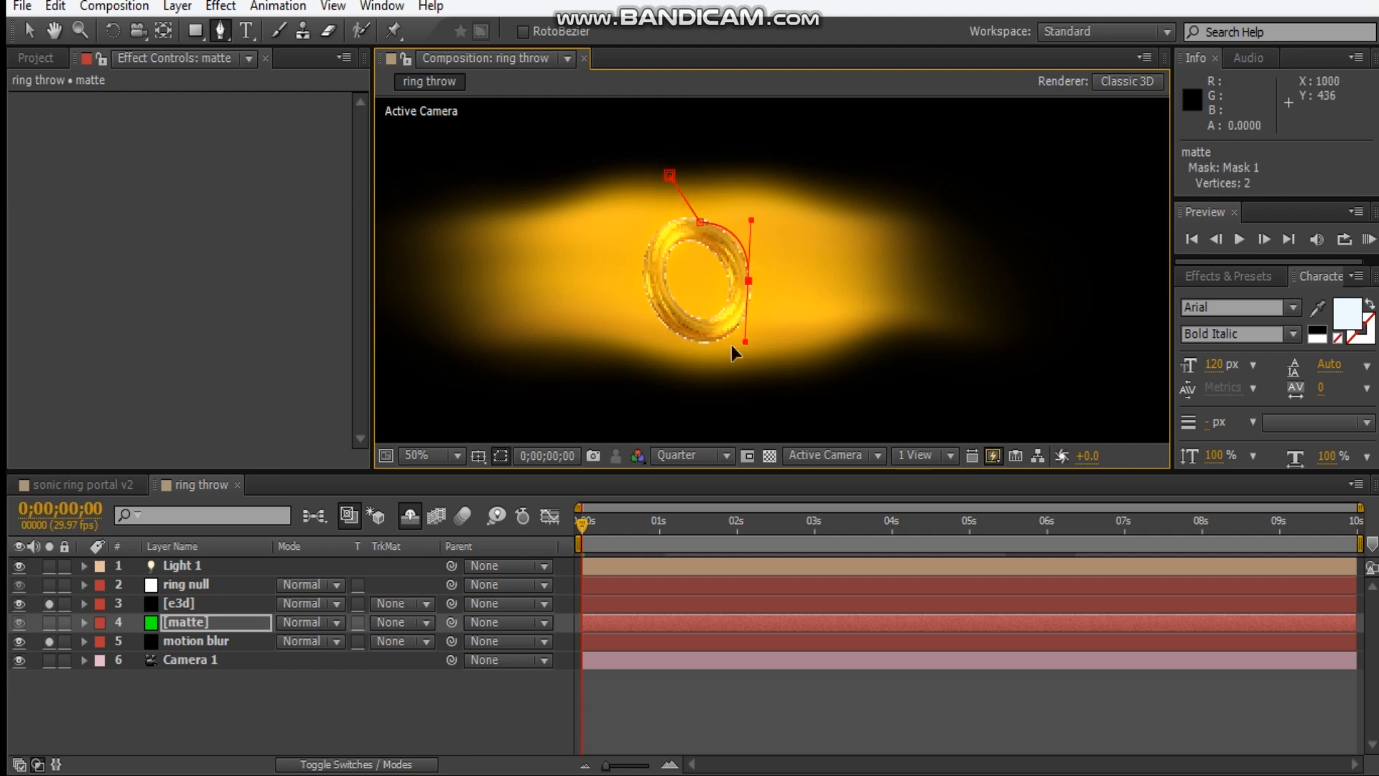
{"action": "left_click", "coordinate": [701, 359]}
{"action": "left_click", "coordinate": [697, 413]}
{"action": "left_click", "coordinate": [965, 413]}
{"action": "left_click", "coordinate": [1134, 372]}
{"action": "left_click", "coordinate": [1001, 196]}
{"action": "left_click", "coordinate": [801, 124]}
{"action": "left_click", "coordinate": [669, 175]}
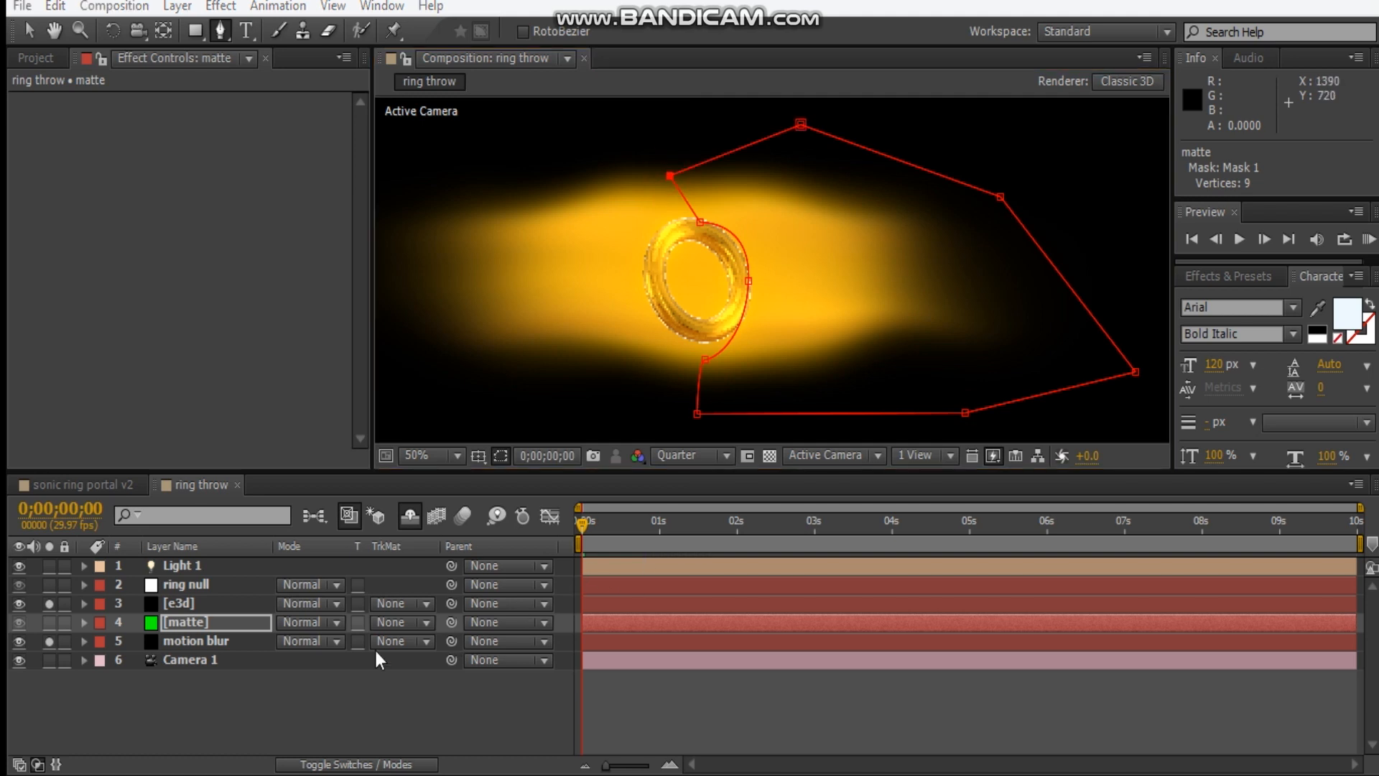
- Add an elliptical mask over the ring's hole on the matte layer and reshape its upper and left points to the hole's outline
{"action": "left_click_drag", "start_coordinate": [194, 30], "coordinate": [274, 77]}
{"action": "key", "text": "period"}
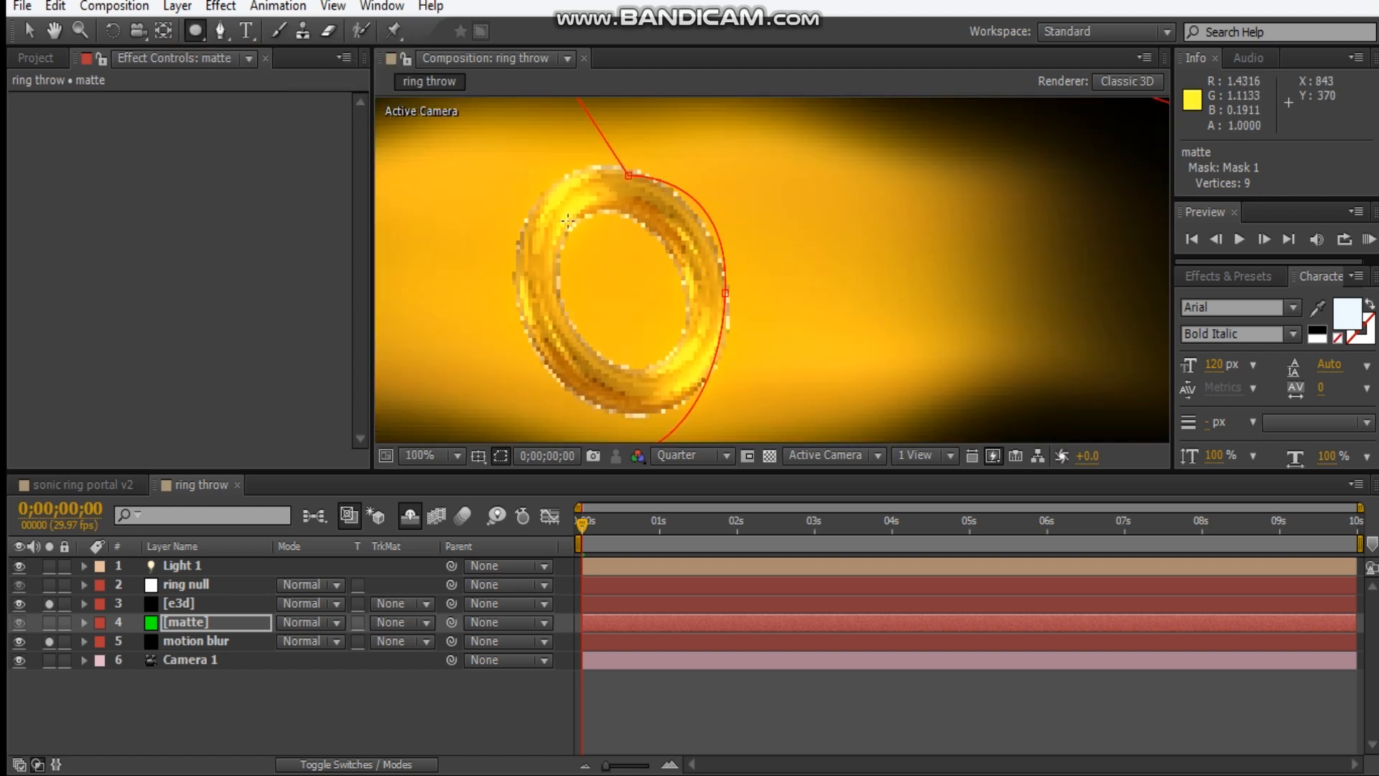
{"action": "left_click_drag", "start_coordinate": [567, 230], "coordinate": [691, 372]}
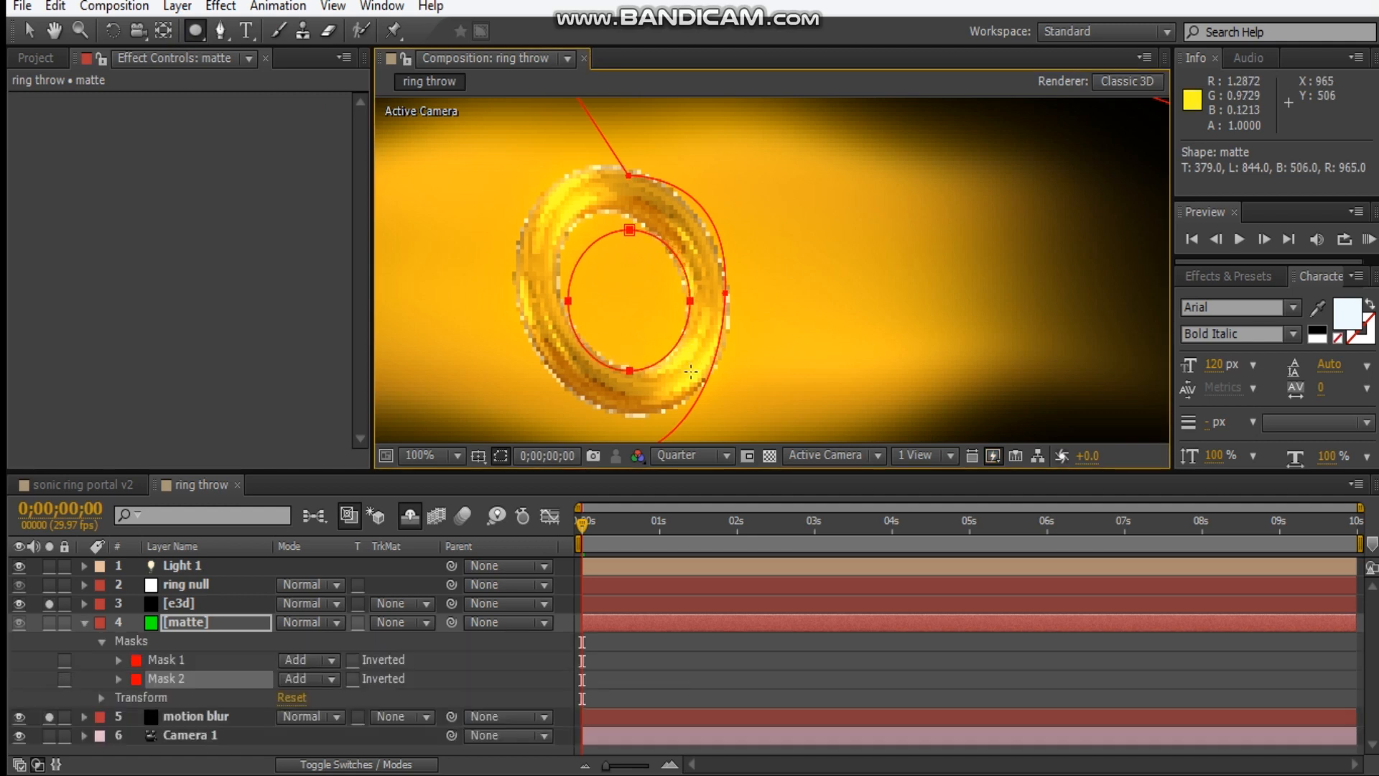
{"action": "left_click", "coordinate": [29, 30]}
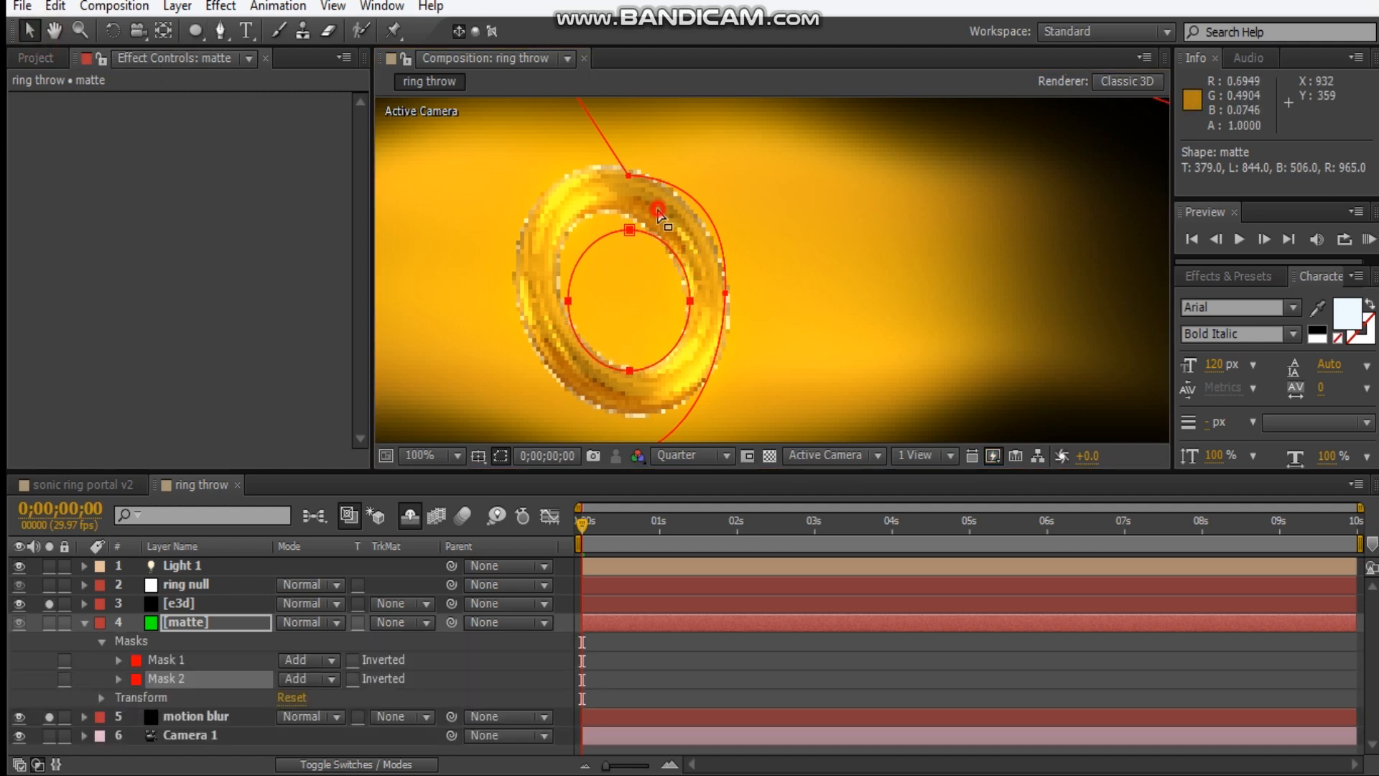
{"action": "left_click", "coordinate": [629, 230]}
{"action": "left_click_drag", "start_coordinate": [629, 231], "coordinate": [607, 210]}
{"action": "left_click_drag", "start_coordinate": [567, 296], "coordinate": [562, 275]}
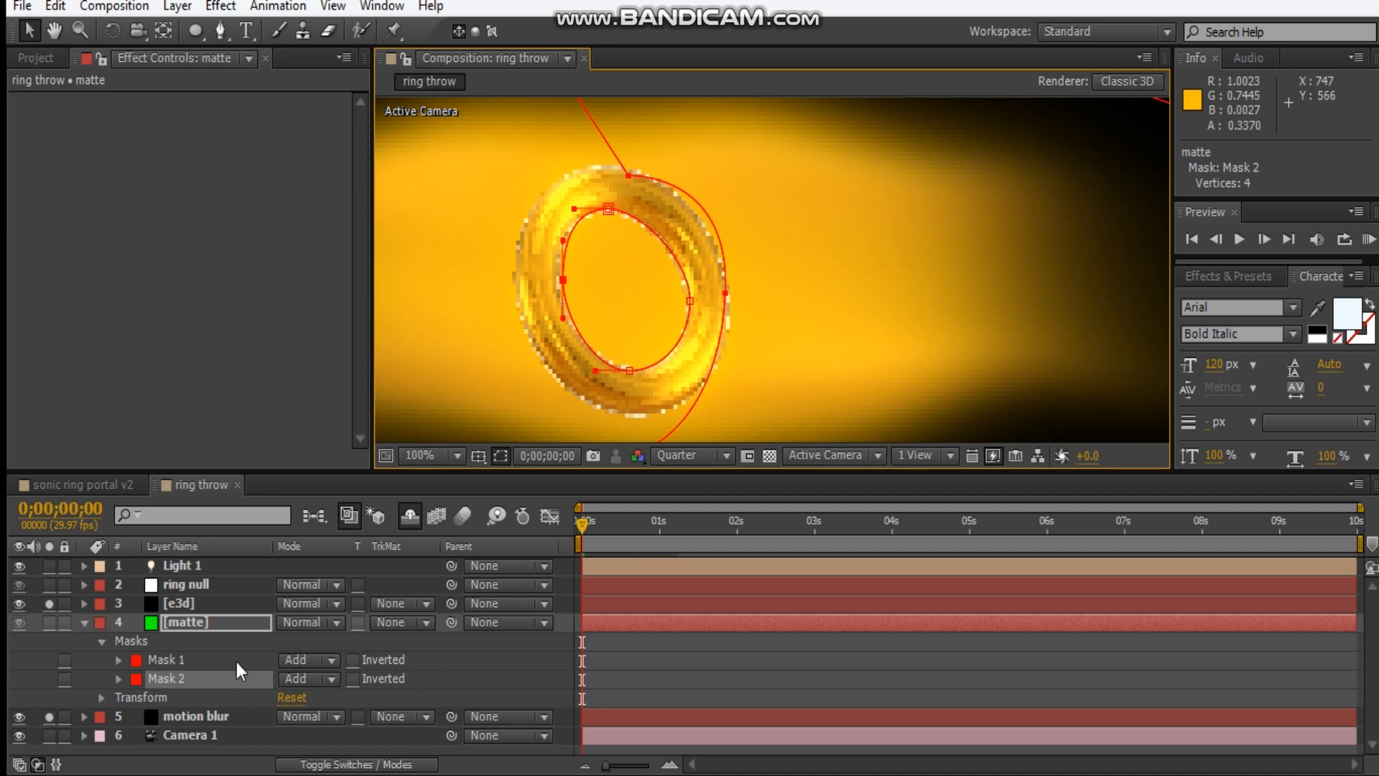
- Set the Mask Feather of Mask 1 and Mask 2 to 10 pixels and collapse the matte layer
{"action": "key", "text": "f"}
{"action": "left_click", "coordinate": [323, 659]}
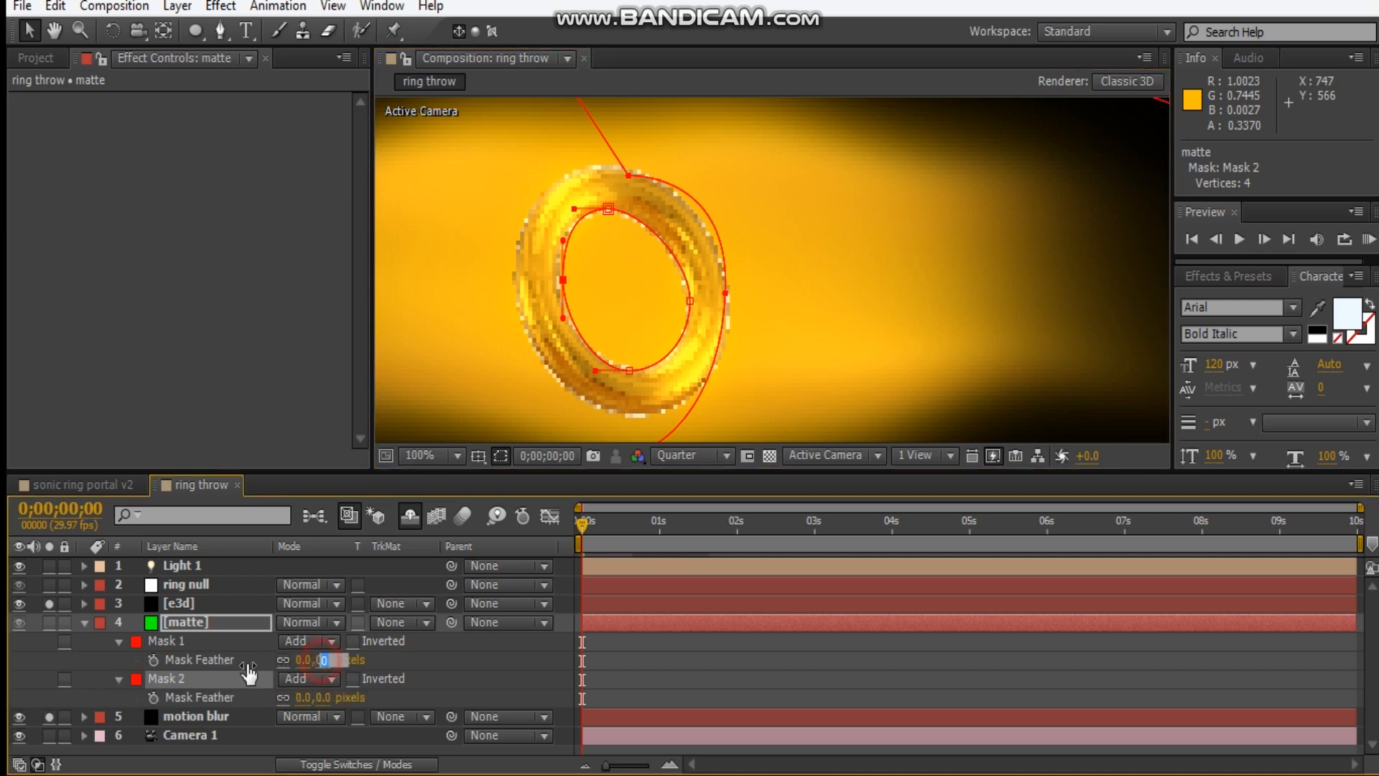
{"action": "left_click", "coordinate": [184, 644]}
{"action": "left_click", "coordinate": [190, 679], "text": "ctrl"}
{"action": "left_click", "coordinate": [323, 659]}
{"action": "type", "text": "10"}
{"action": "key", "text": "Return"}
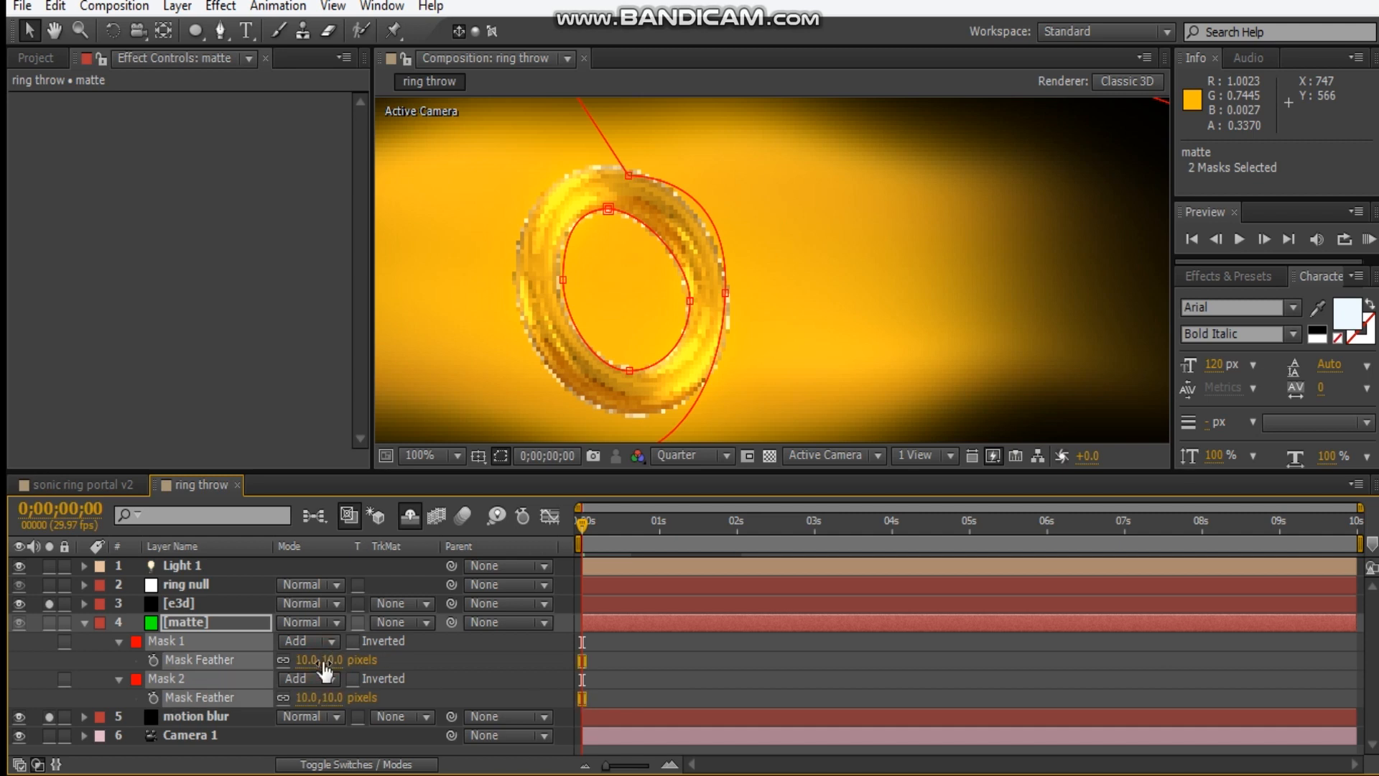
{"action": "left_click", "coordinate": [84, 622]}
- Set the motion blur layer's track matte to Alpha Inverted Matte "[matte]", trying the plain Alpha Matte first
{"action": "left_click", "coordinate": [403, 641]}
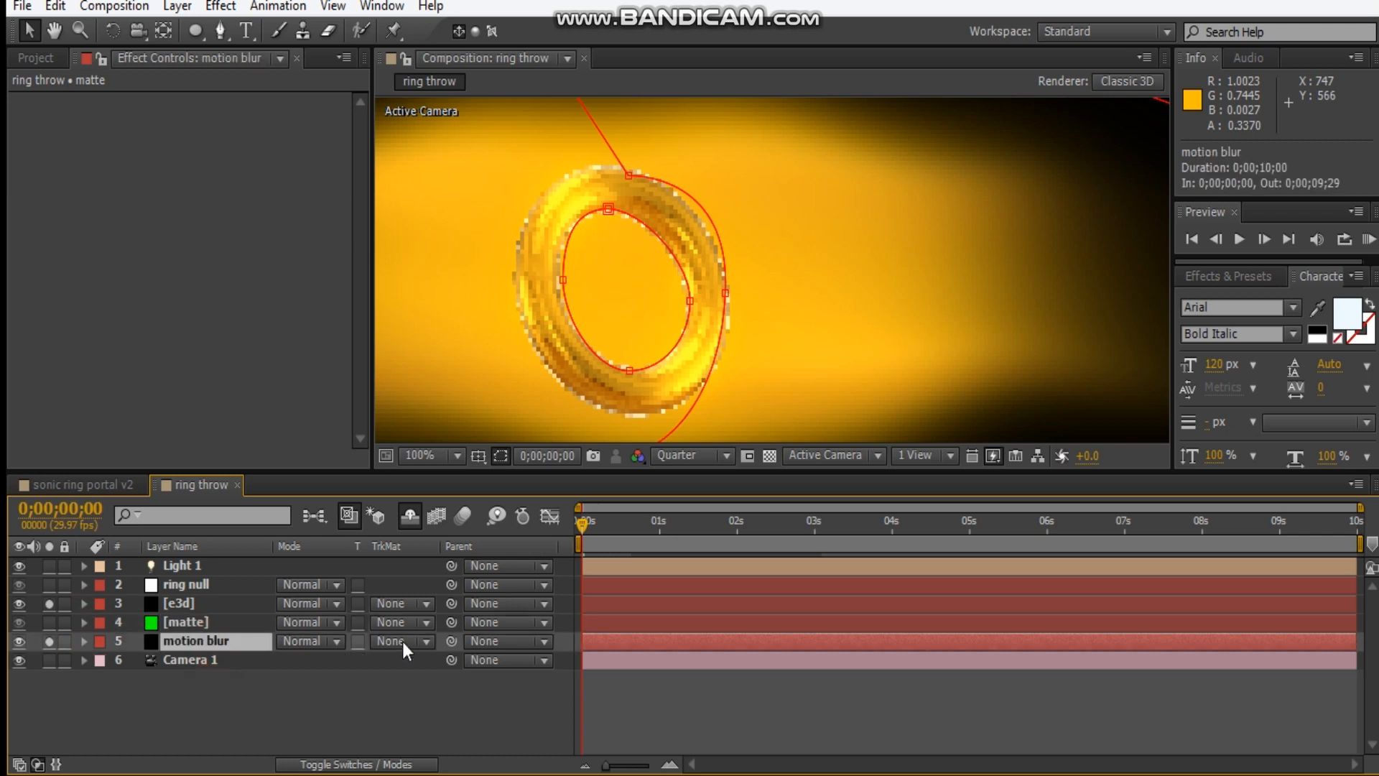
{"action": "left_click", "coordinate": [487, 547]}
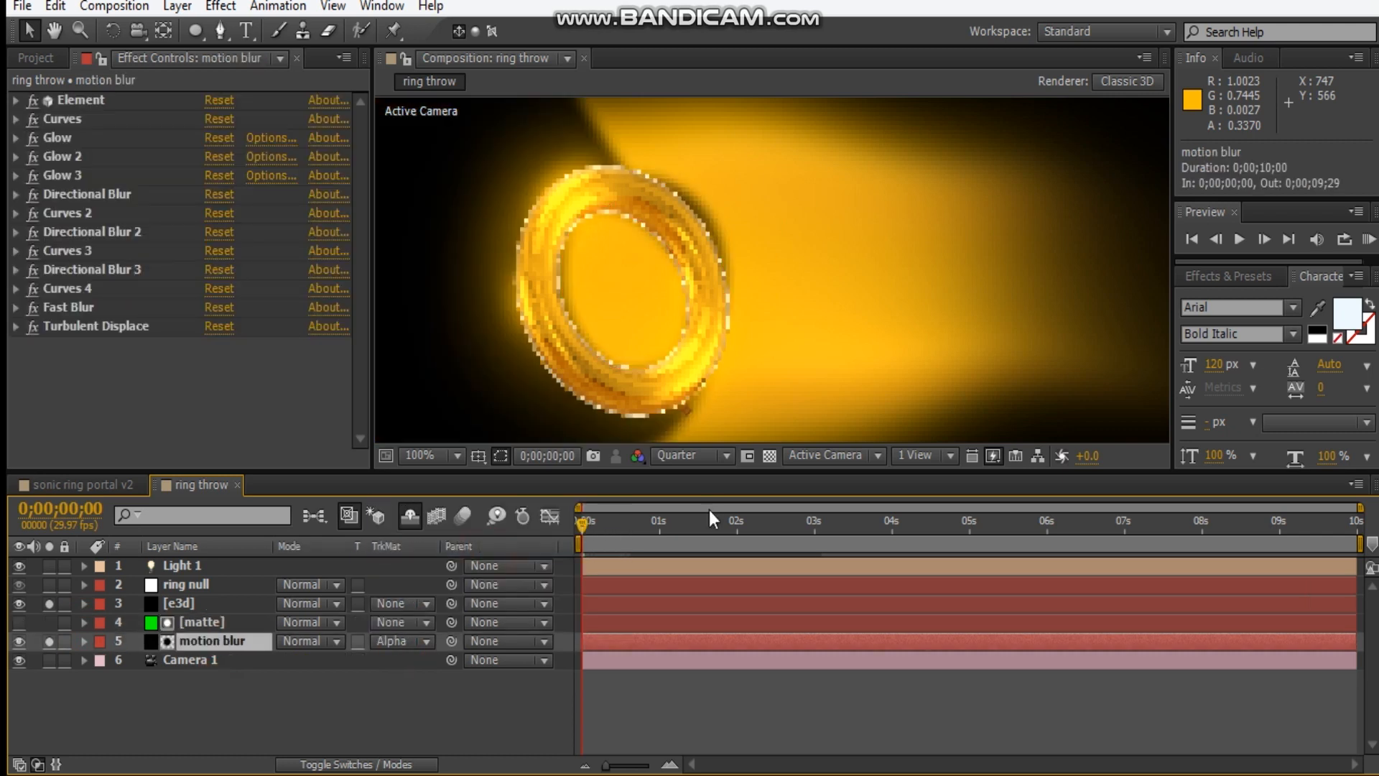
{"action": "left_click", "coordinate": [403, 641]}
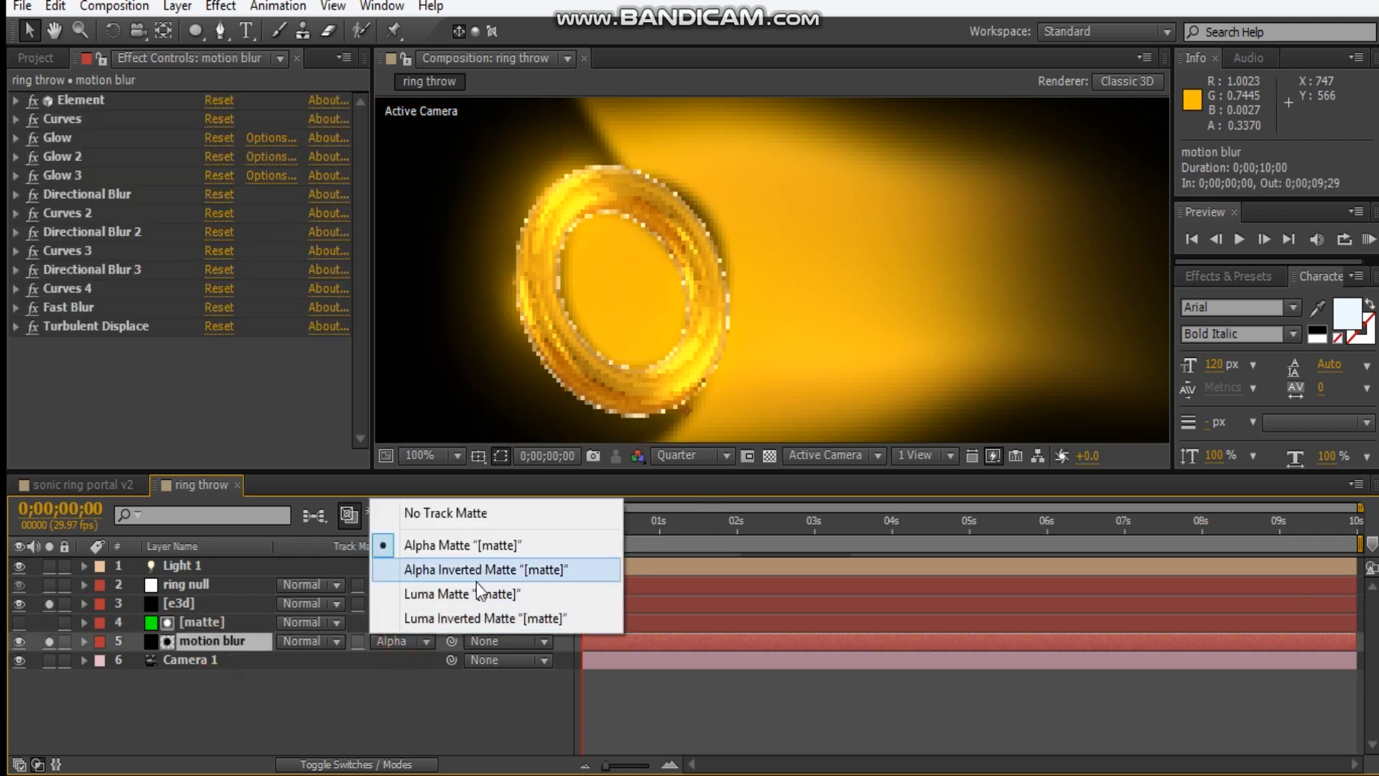
{"action": "left_click", "coordinate": [476, 573]}
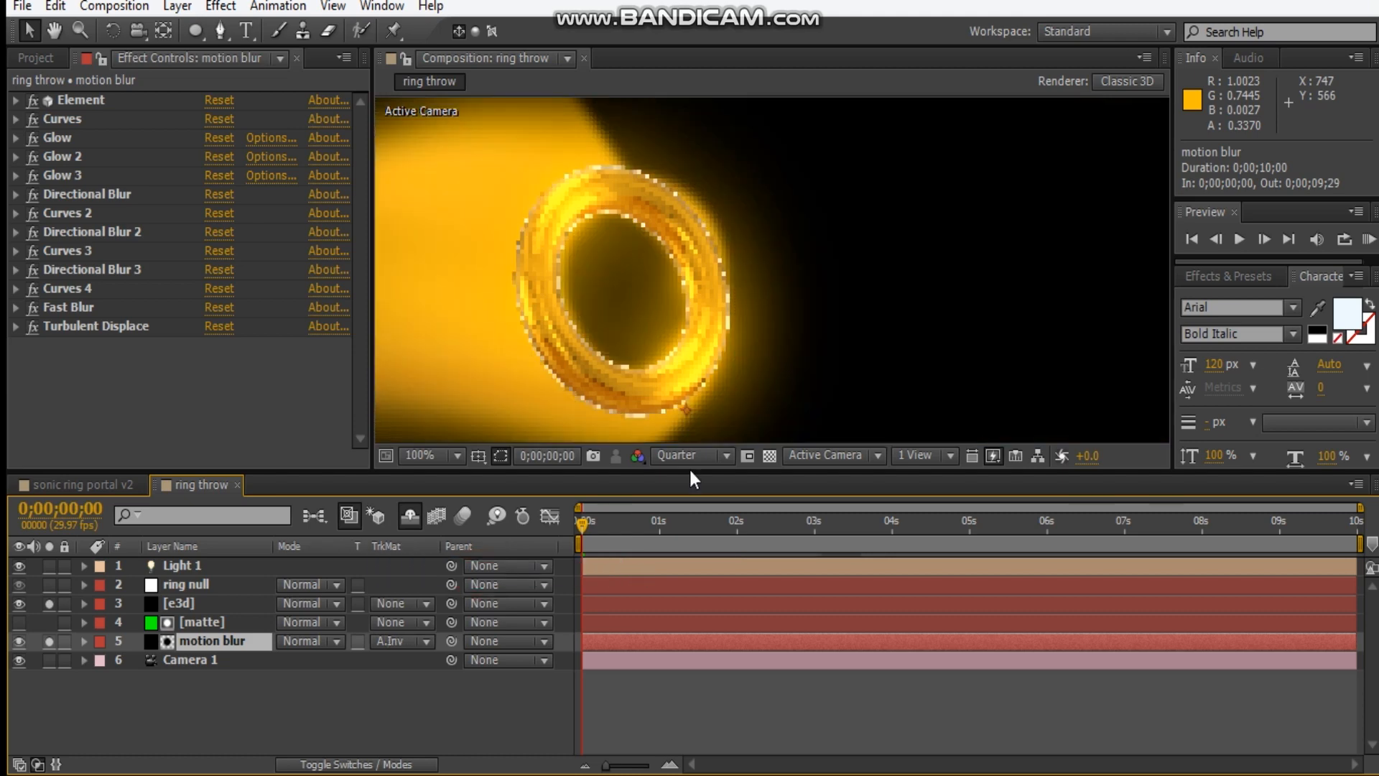
{"action": "scroll", "coordinate": [743, 292], "scroll_direction": "down", "scroll_amount": 2}
{"action": "scroll", "coordinate": [747, 201], "scroll_direction": "up", "scroll_amount": 2}
{"action": "scroll", "coordinate": [747, 201], "scroll_direction": "down", "scroll_amount": 2}
- Pull the upper-left corner point of the matte layer's Mask 1 up and outward, beyond the blur trail
{"action": "left_click", "coordinate": [190, 628]}
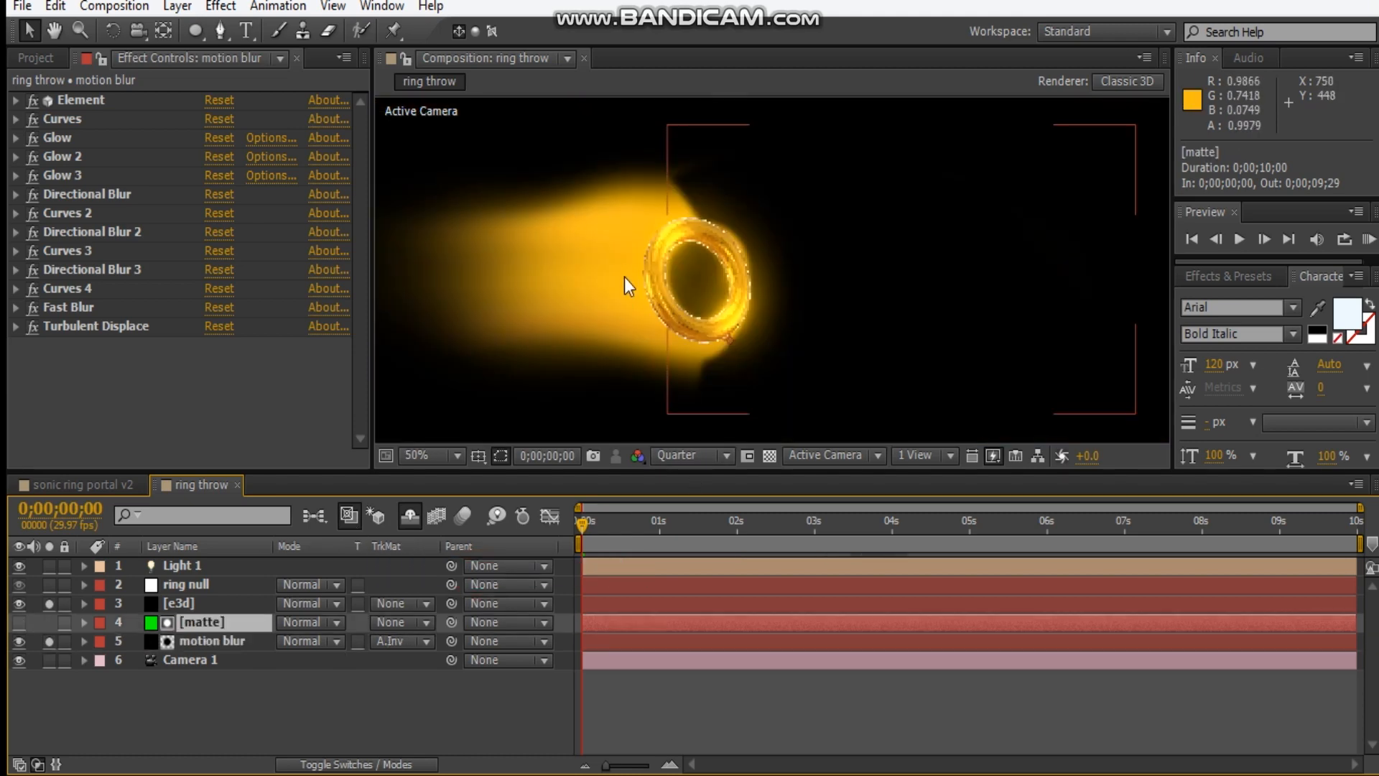
{"action": "left_click_drag", "start_coordinate": [671, 181], "coordinate": [632, 118]}
{"action": "left_click", "coordinate": [1052, 222]}
{"action": "left_click_drag", "start_coordinate": [560, 275], "coordinate": [633, 277]}
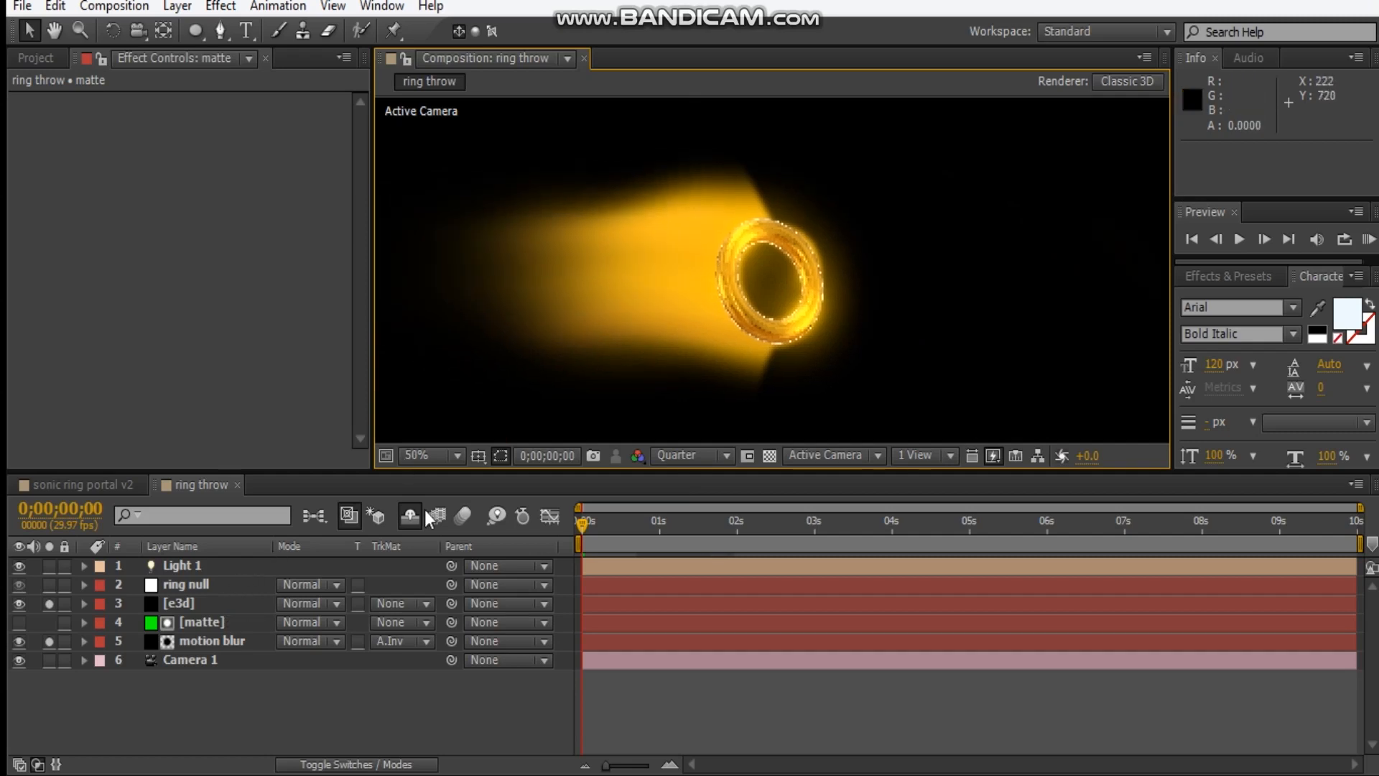
{"action": "left_click_drag", "start_coordinate": [751, 264], "coordinate": [724, 257]}
- Extend the work area to the full 10 seconds and start Mask Path keyframes for both matte masks at 0;00;00;00
{"action": "left_click", "coordinate": [205, 631]}
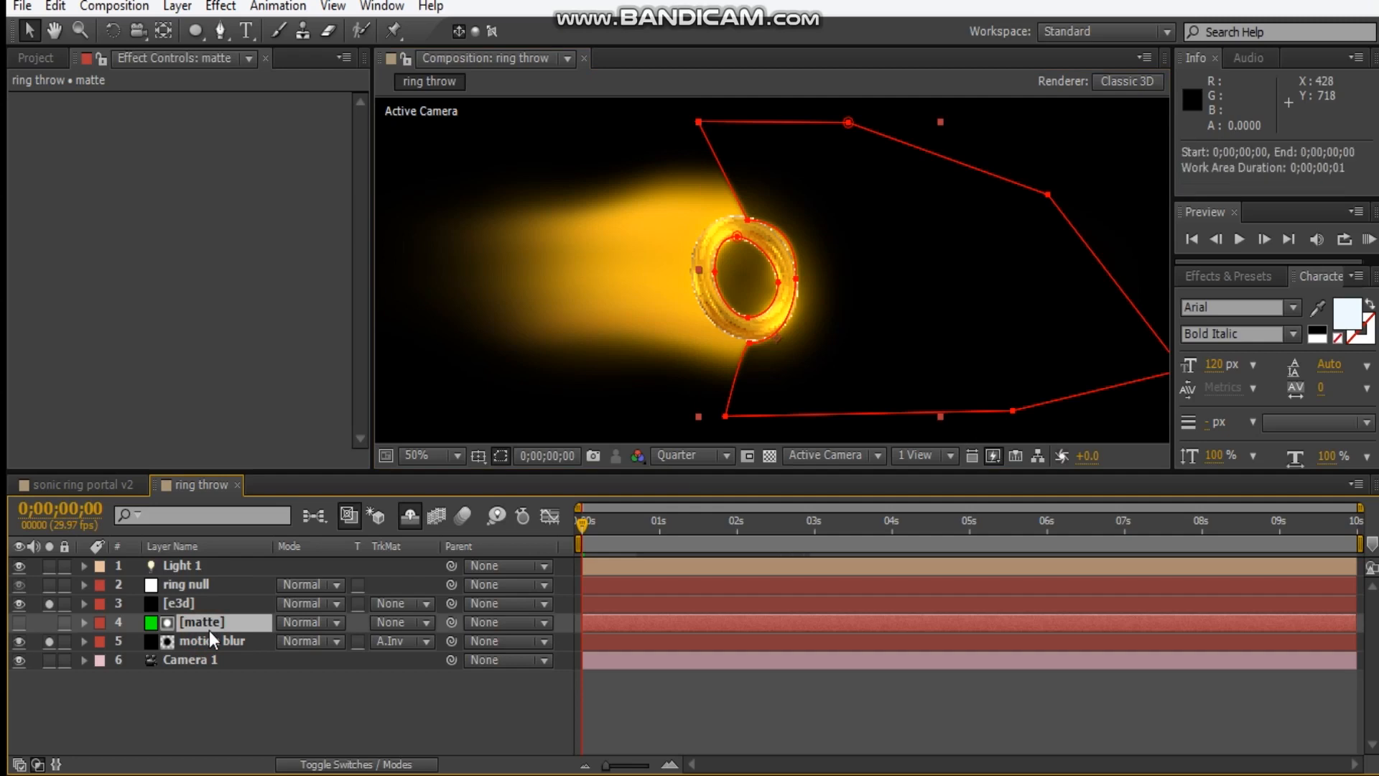
{"action": "key", "text": "m"}
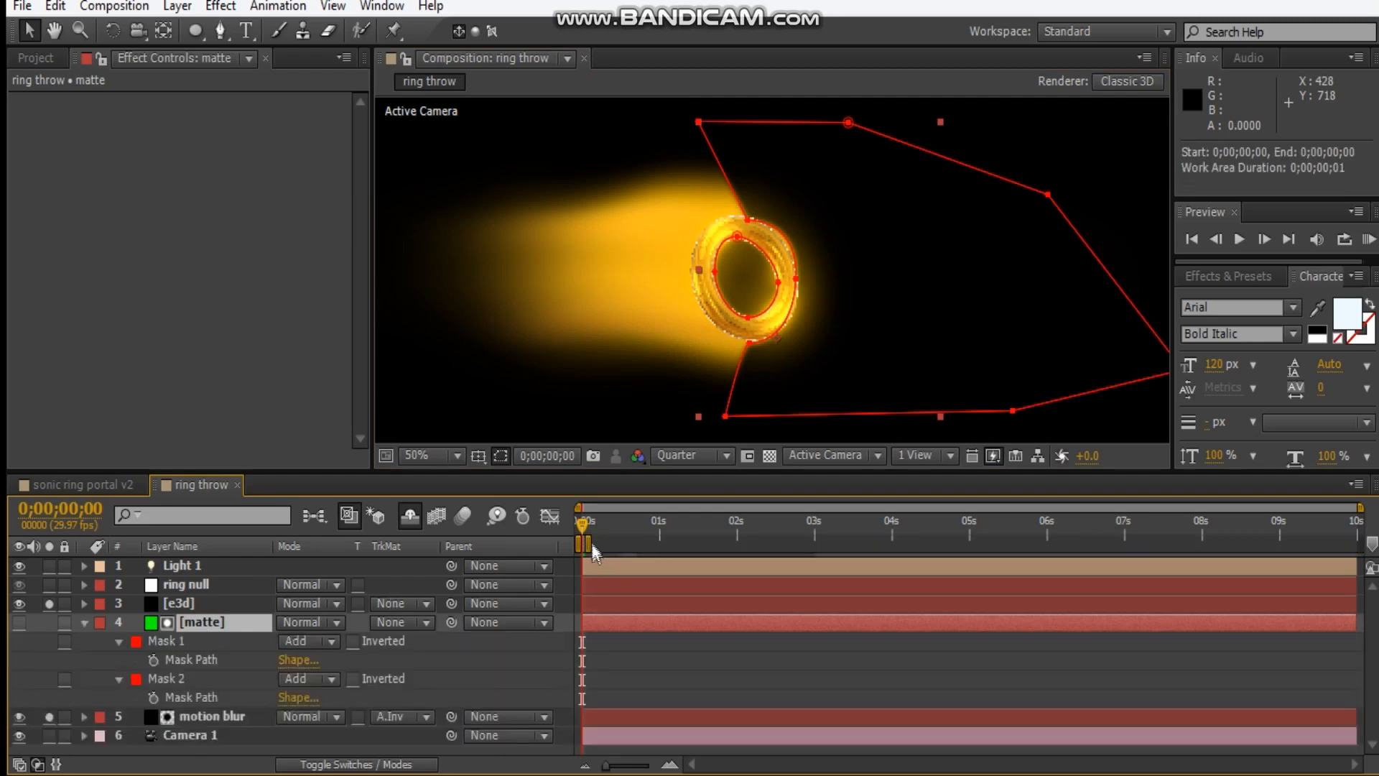
{"action": "left_click_drag", "start_coordinate": [591, 544], "coordinate": [1360, 544]}
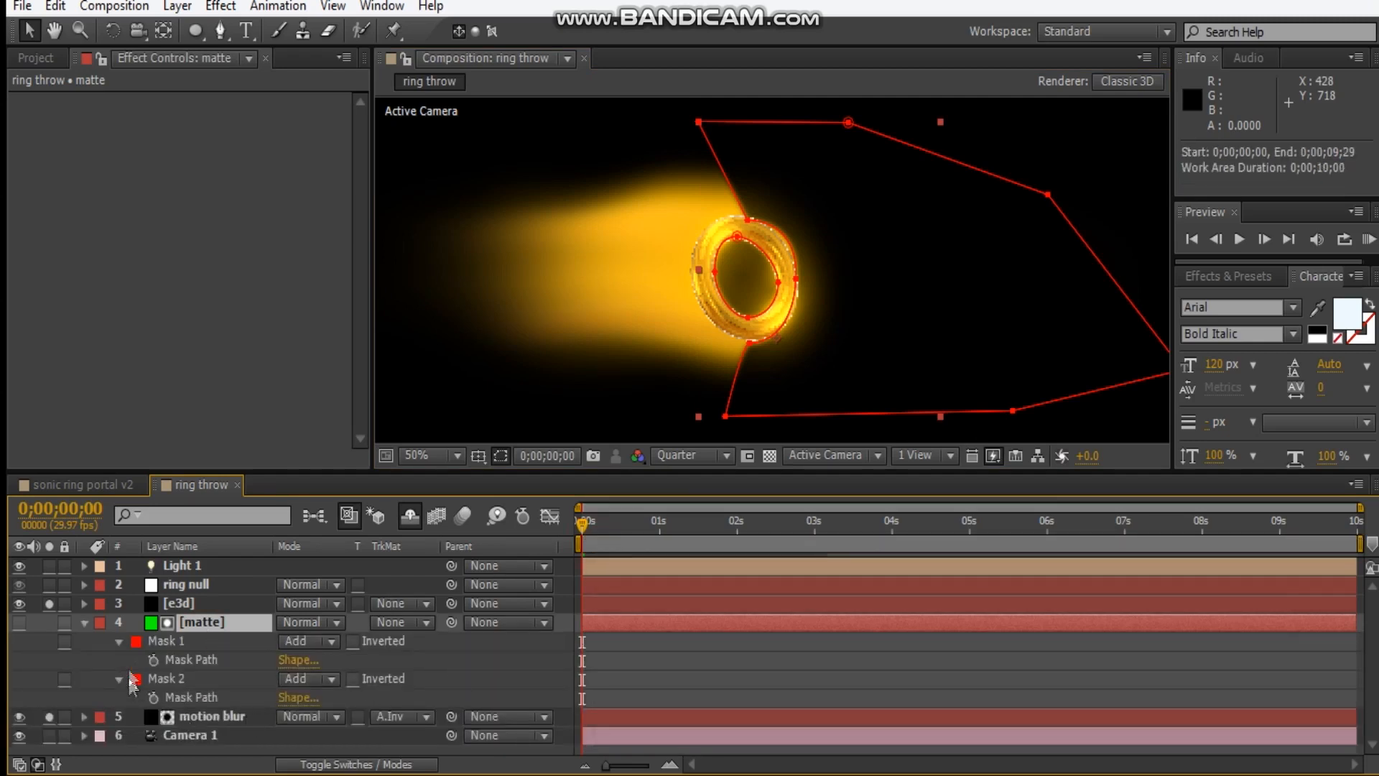
{"action": "left_click", "coordinate": [153, 659]}
{"action": "left_click", "coordinate": [153, 696]}
- Move the matte layer's Mask 2 onto the ring's hole at 0;00;00;29
{"action": "left_click", "coordinate": [237, 678]}
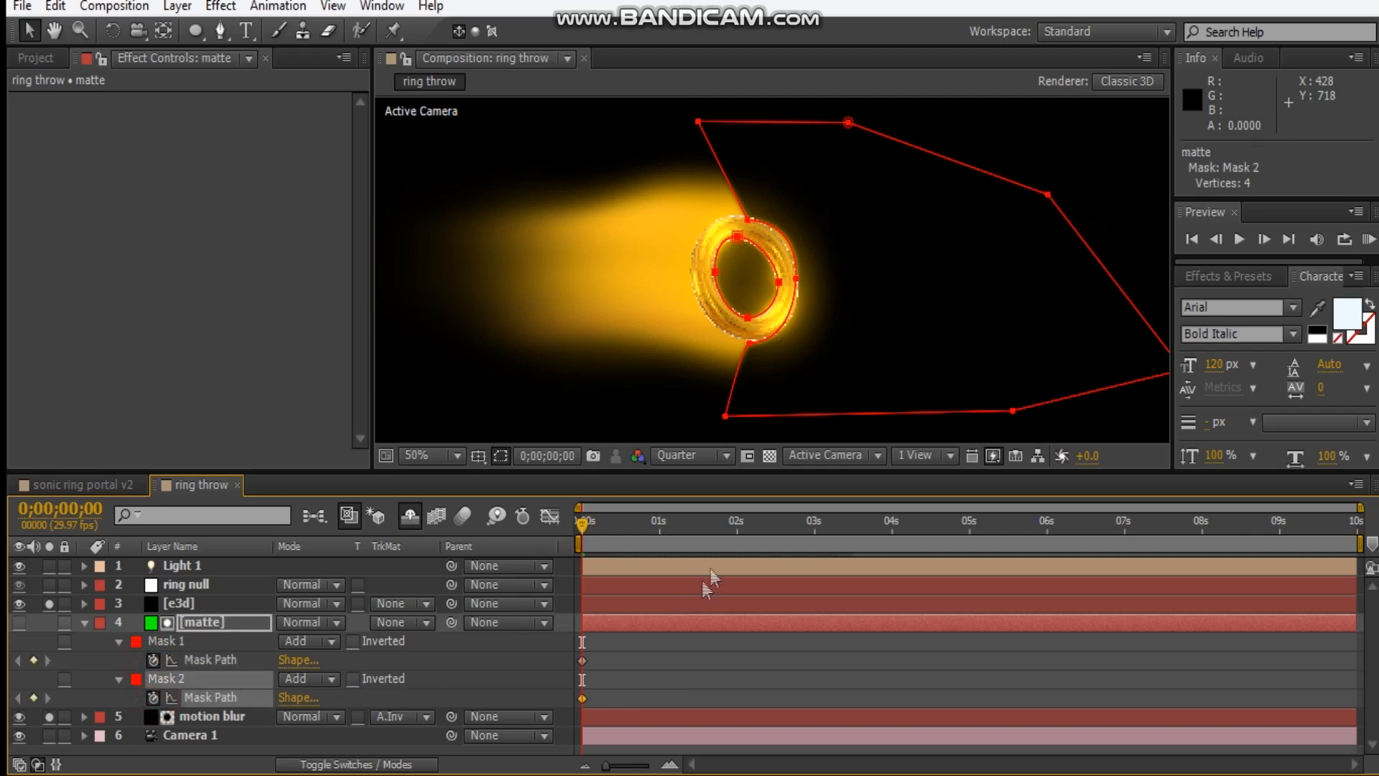
{"action": "left_click", "coordinate": [657, 527]}
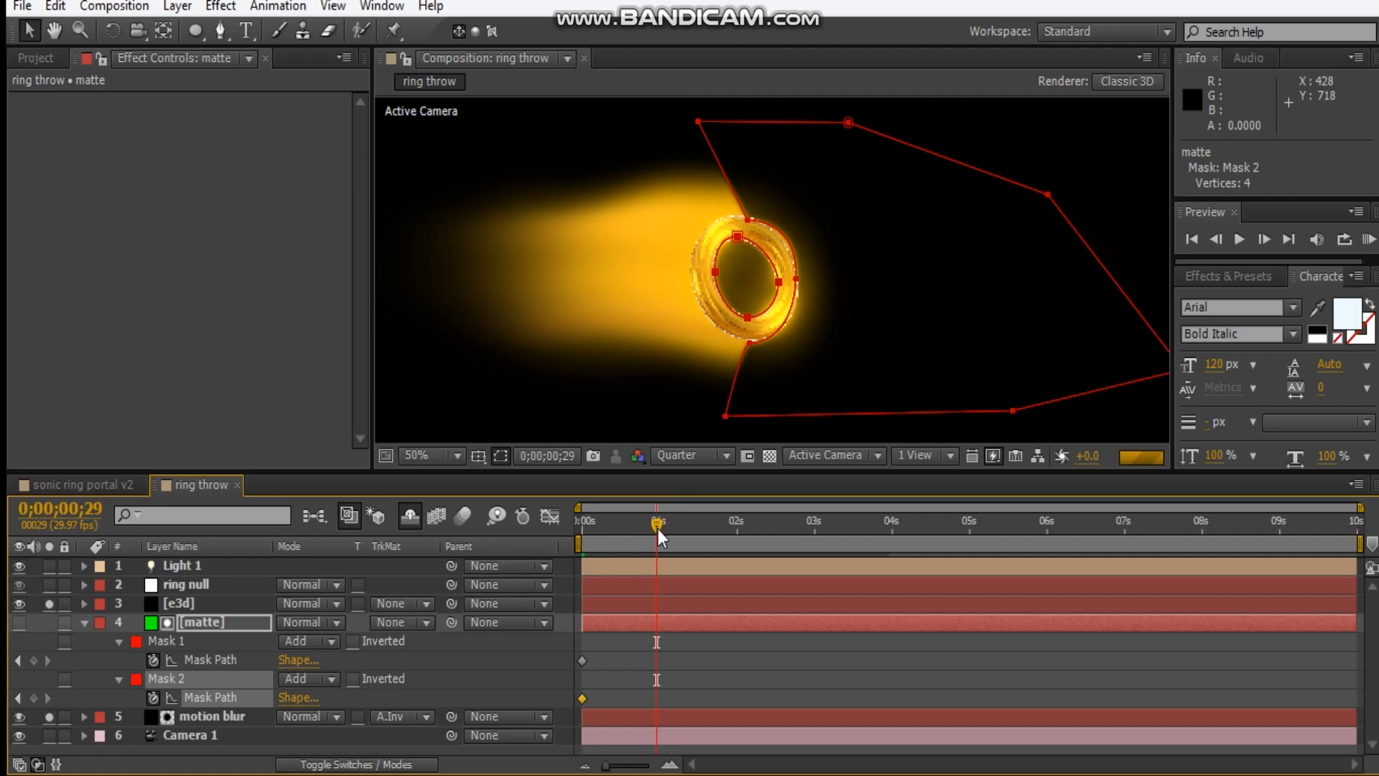
{"action": "double_click", "coordinate": [726, 302]}
{"action": "left_click_drag", "start_coordinate": [652, 279], "coordinate": [606, 273]}
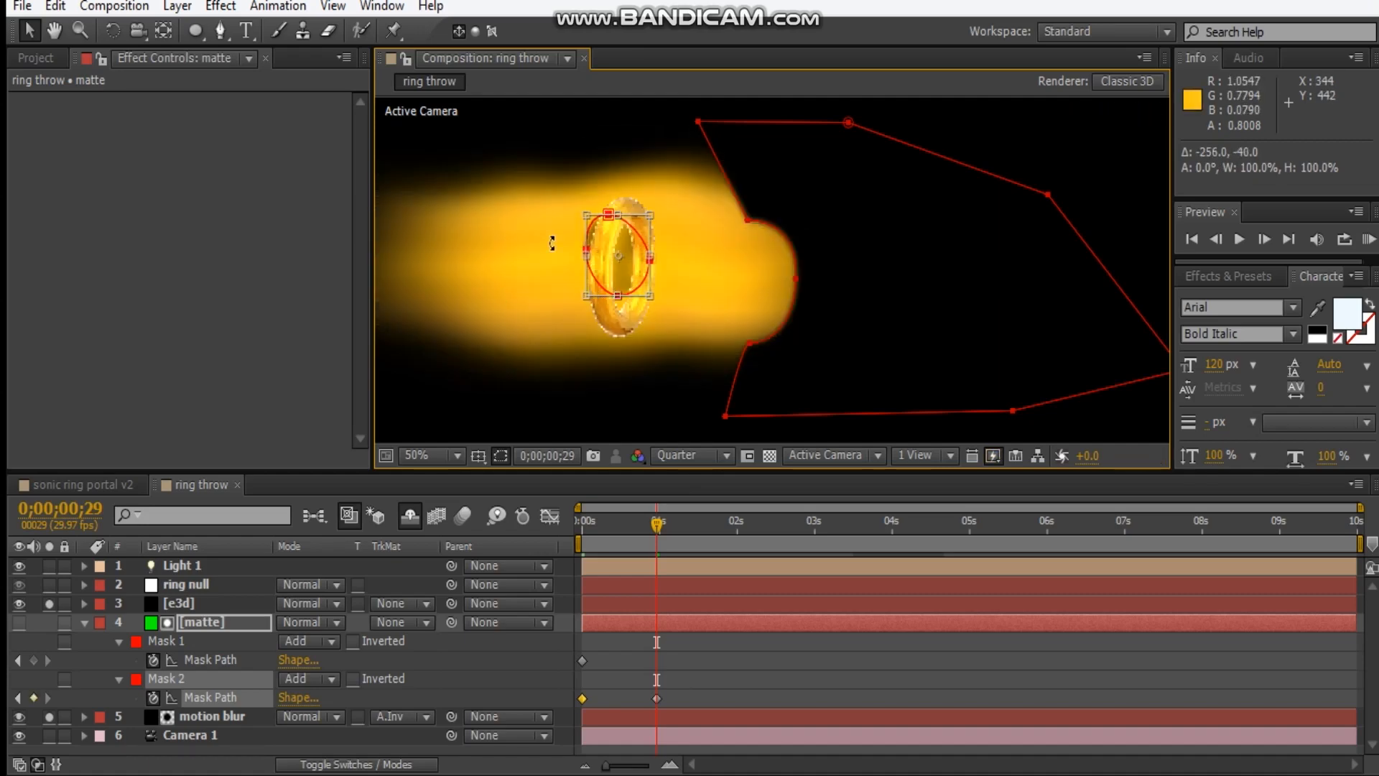
- Narrow and lengthen Mask 2, rotate it about 9.6°, and position it to fit the ring's tilted hole
{"action": "scroll", "coordinate": [602, 235], "scroll_direction": "up", "scroll_amount": 2}
{"action": "left_click_drag", "start_coordinate": [491, 228], "coordinate": [540, 230]}
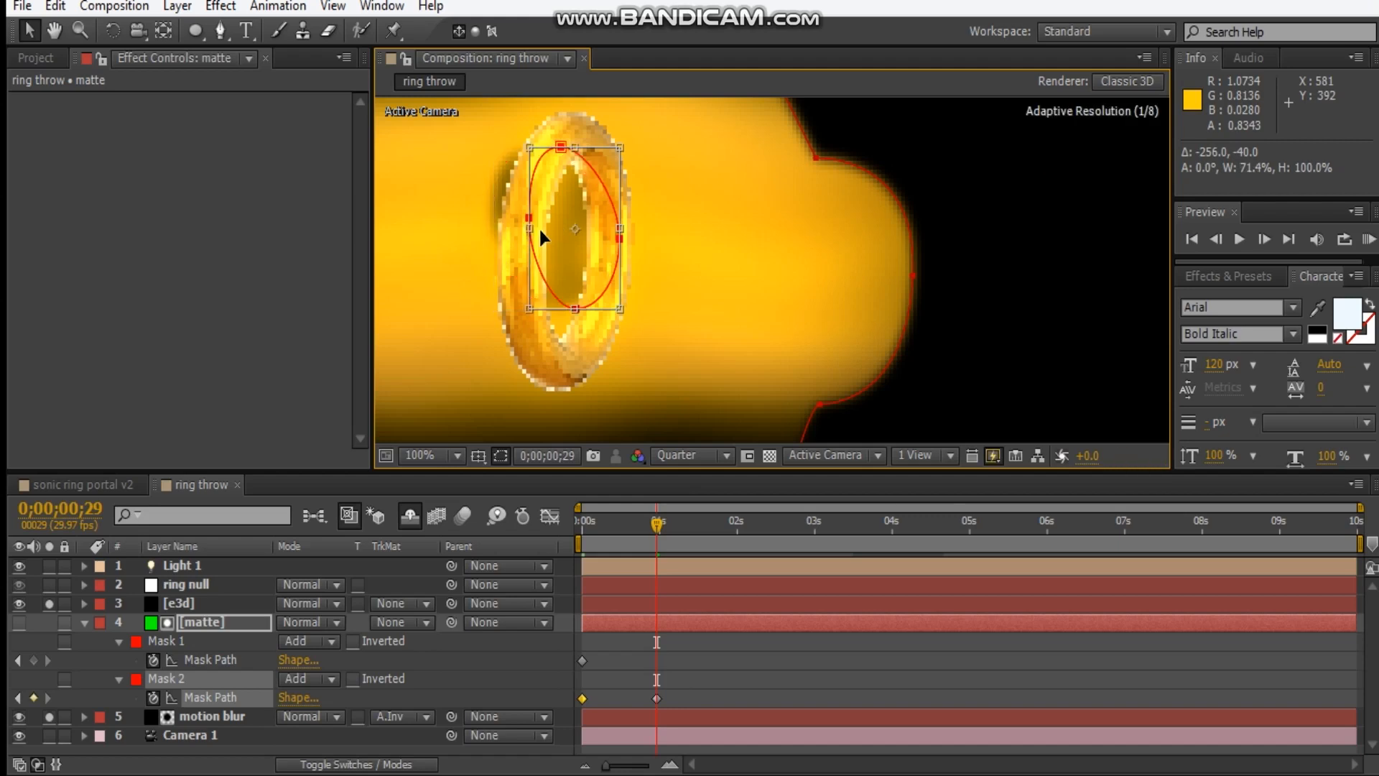
{"action": "left_click_drag", "start_coordinate": [563, 345], "coordinate": [574, 326]}
{"action": "left_click_drag", "start_coordinate": [618, 235], "coordinate": [638, 354]}
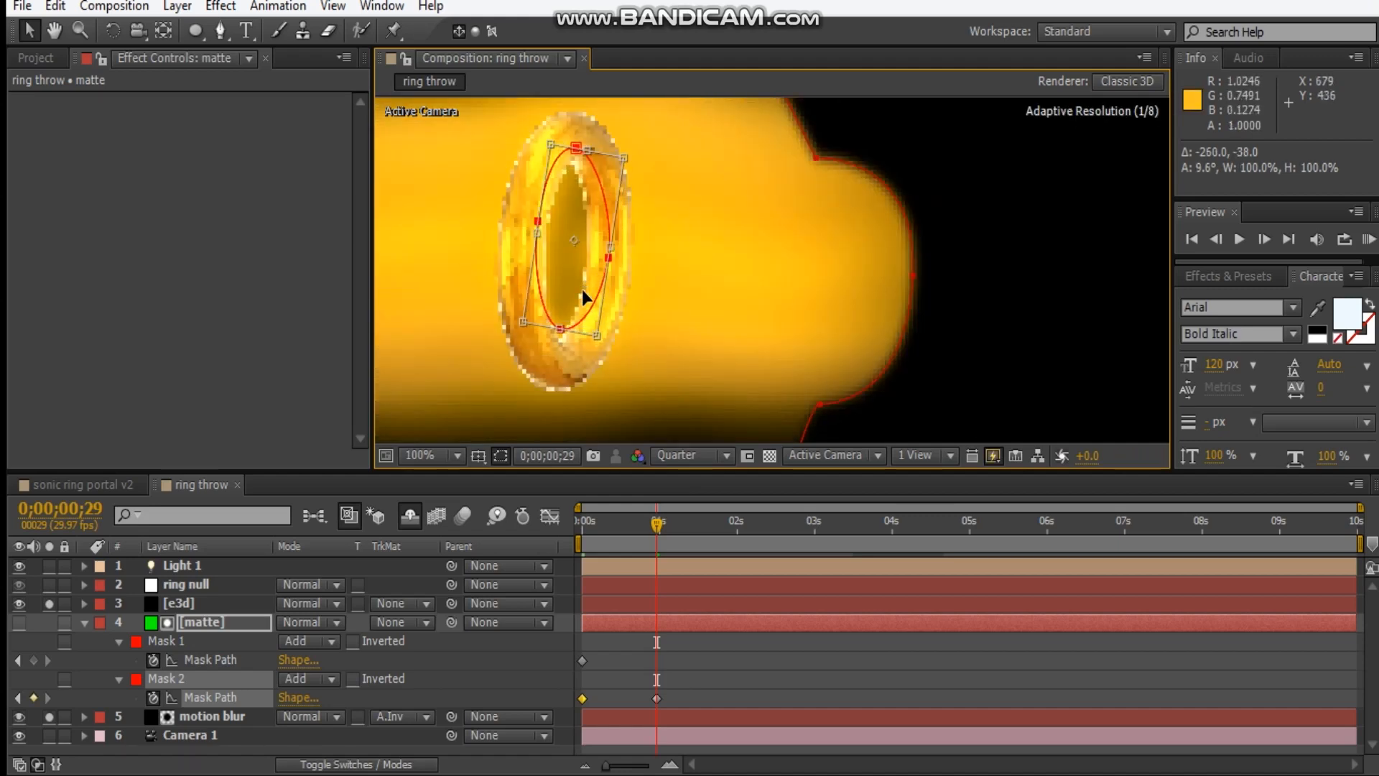
{"action": "left_click_drag", "start_coordinate": [582, 290], "coordinate": [576, 303]}
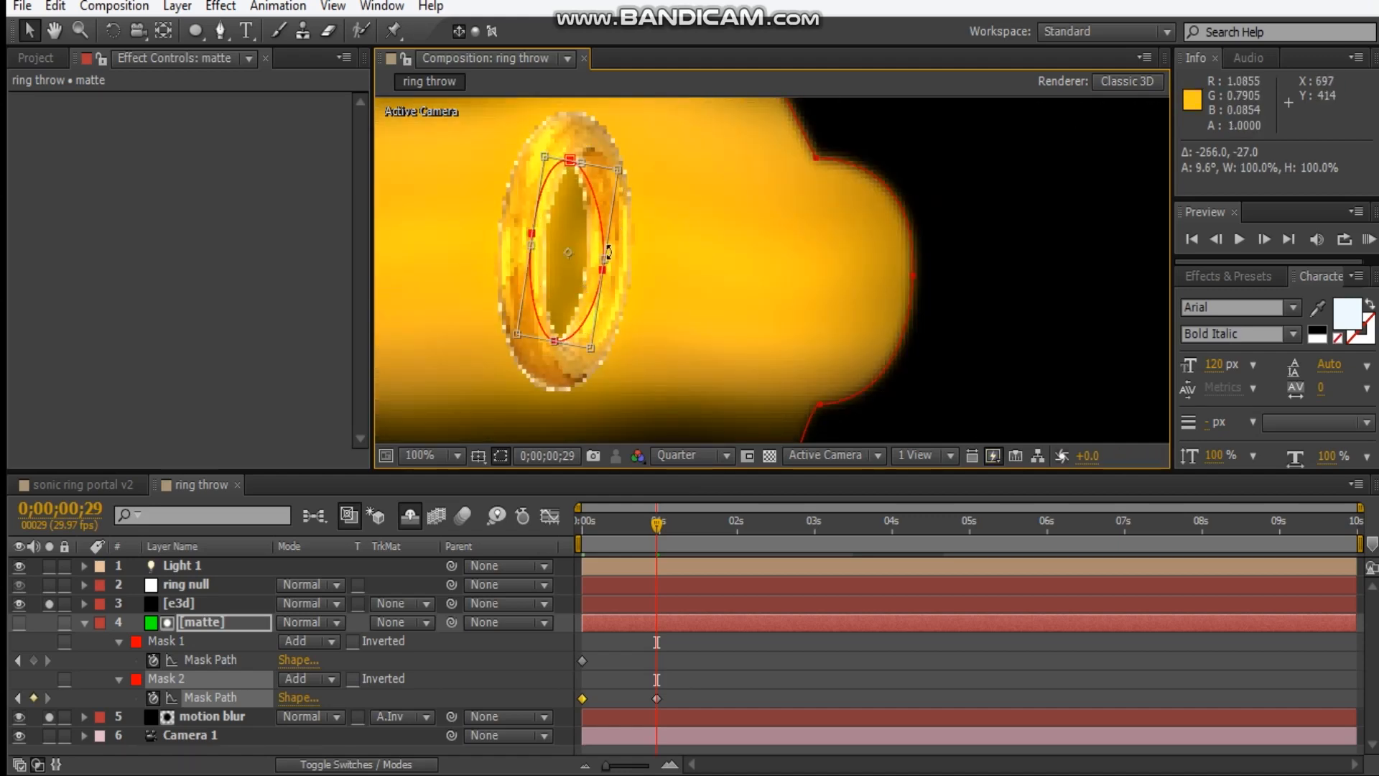
- Move the whole Mask 1 path at 0;00;00;29 so its curved edge lies over the ring
{"action": "key", "text": "comma"}
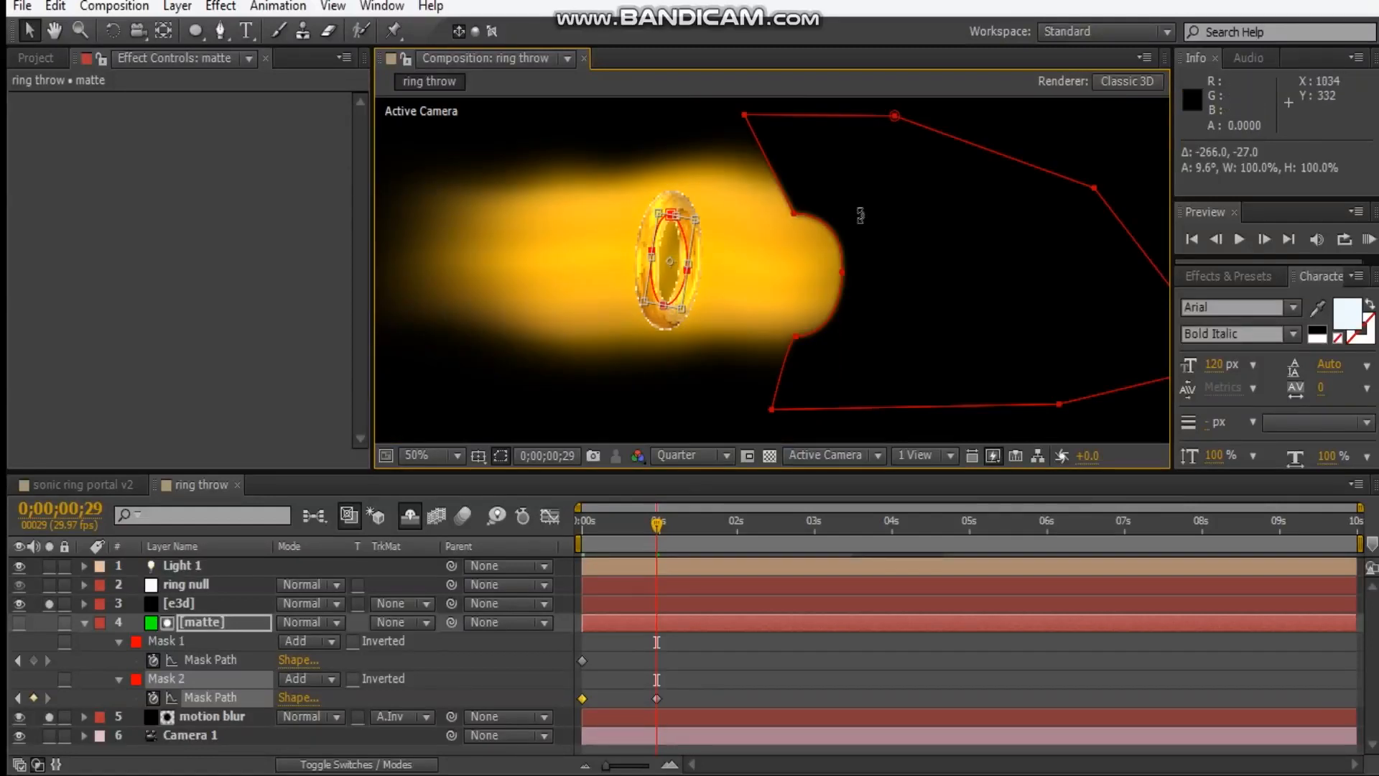
{"action": "double_click", "coordinate": [826, 115]}
{"action": "left_click_drag", "start_coordinate": [916, 263], "coordinate": [785, 240]}
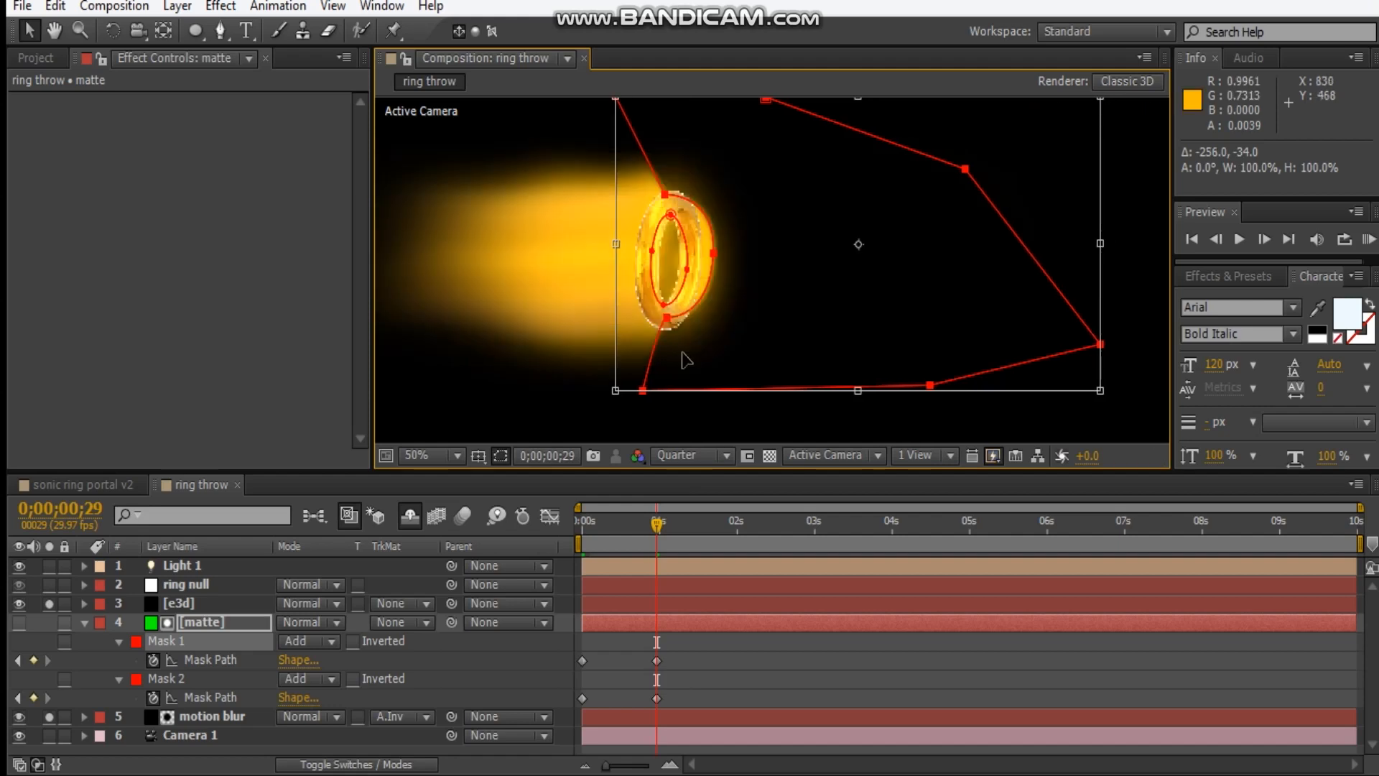
- Adjust Mask 1's points at the ring's bottom and right side so the path follows the ring's outer edge
{"action": "left_click", "coordinate": [718, 353]}
{"action": "left_click_drag", "start_coordinate": [974, 420], "coordinate": [670, 338]}
{"action": "left_click", "coordinate": [667, 317]}
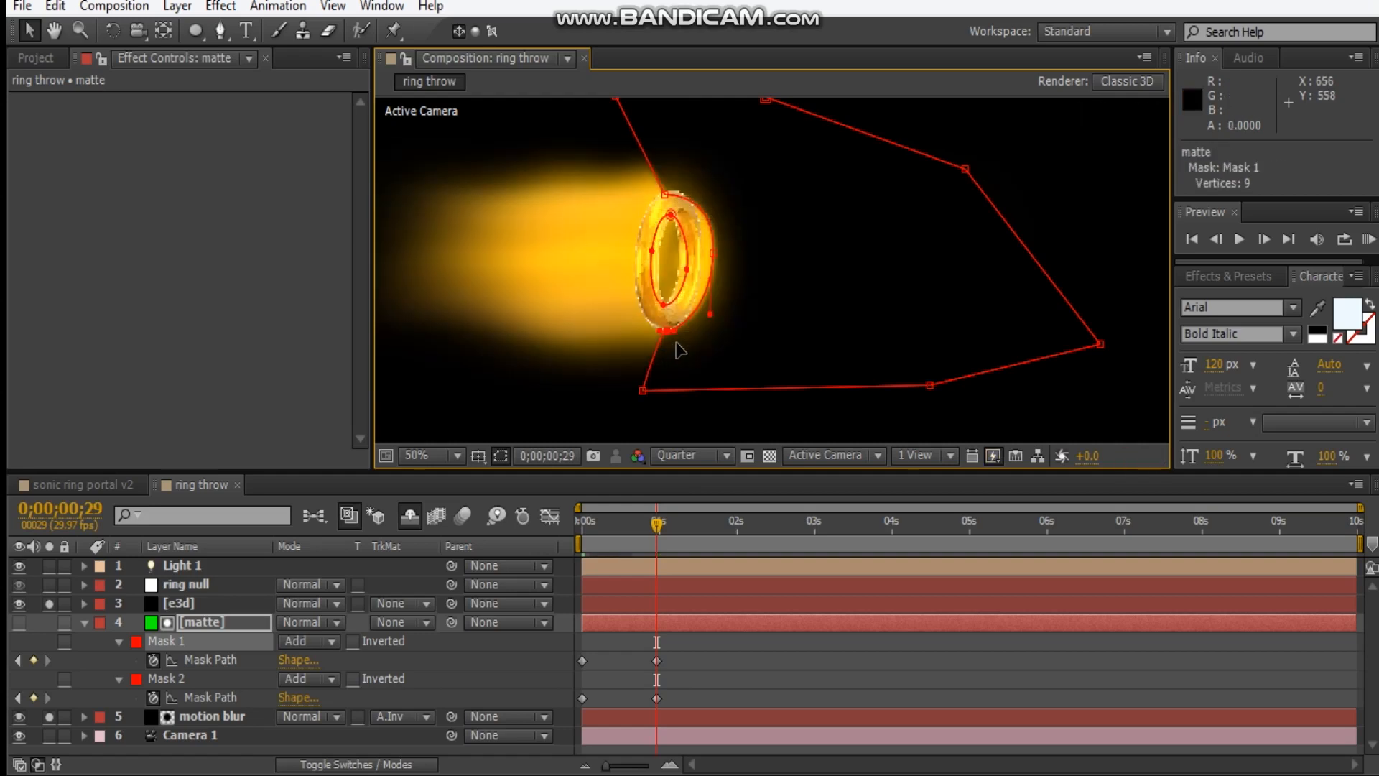
{"action": "left_click", "coordinate": [712, 255]}
{"action": "left_click_drag", "start_coordinate": [706, 255], "coordinate": [703, 257]}
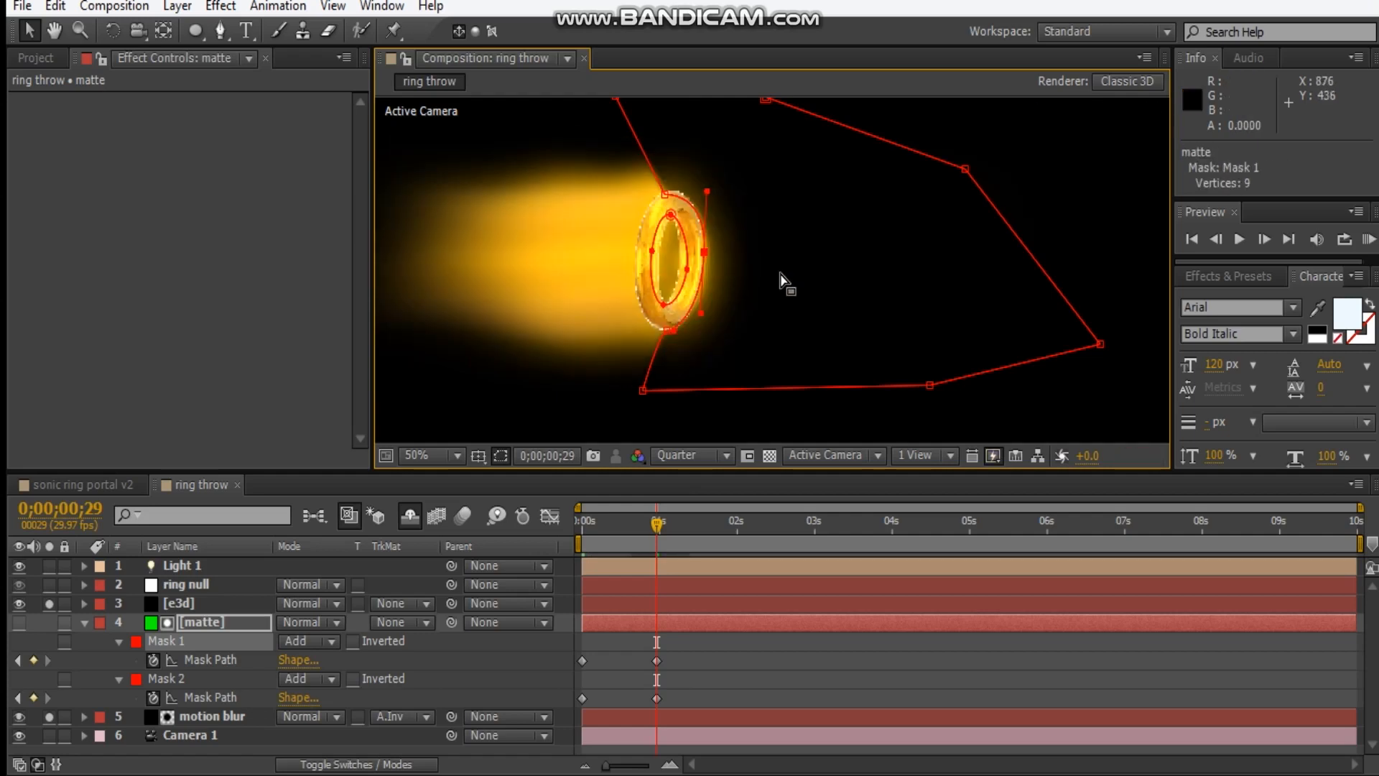
{"action": "double_click", "coordinate": [890, 271]}
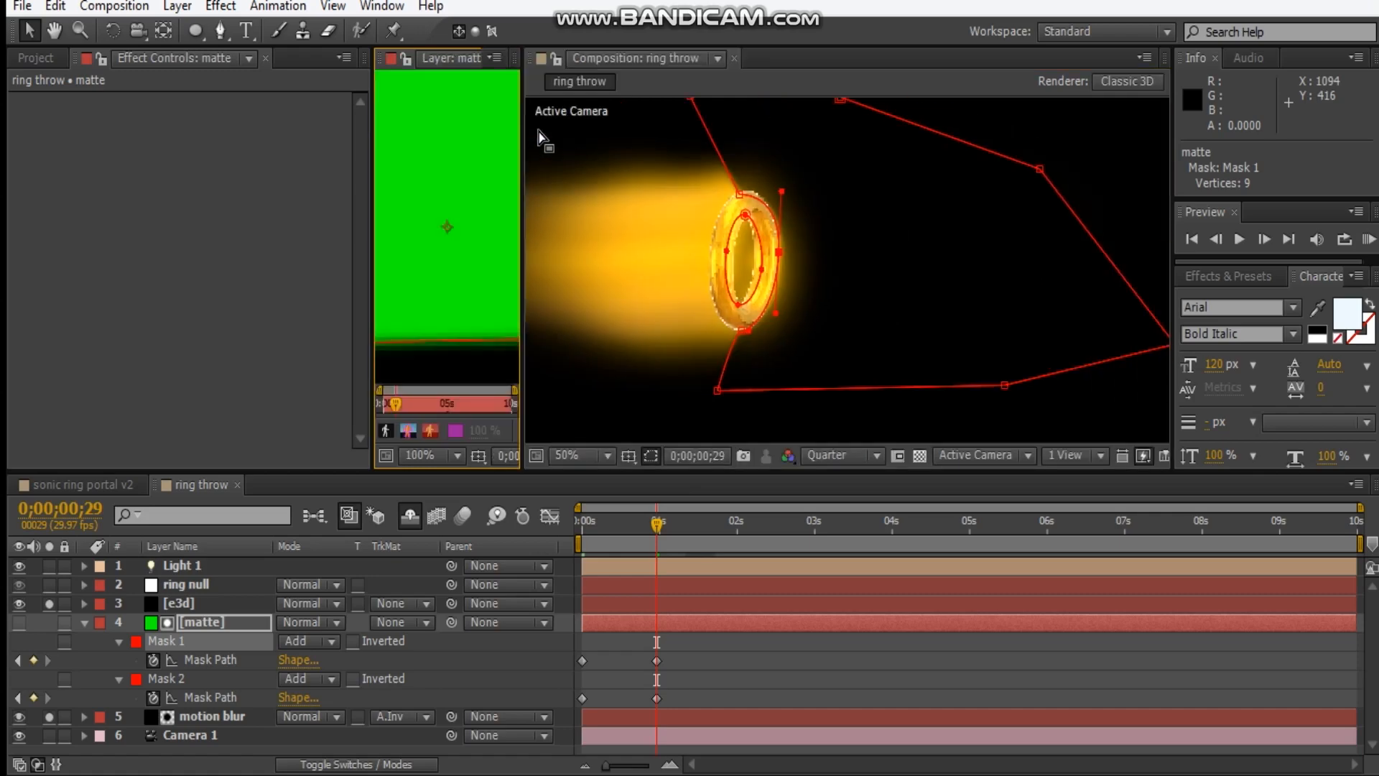
{"action": "left_click_drag", "start_coordinate": [522, 100], "coordinate": [703, 100]}
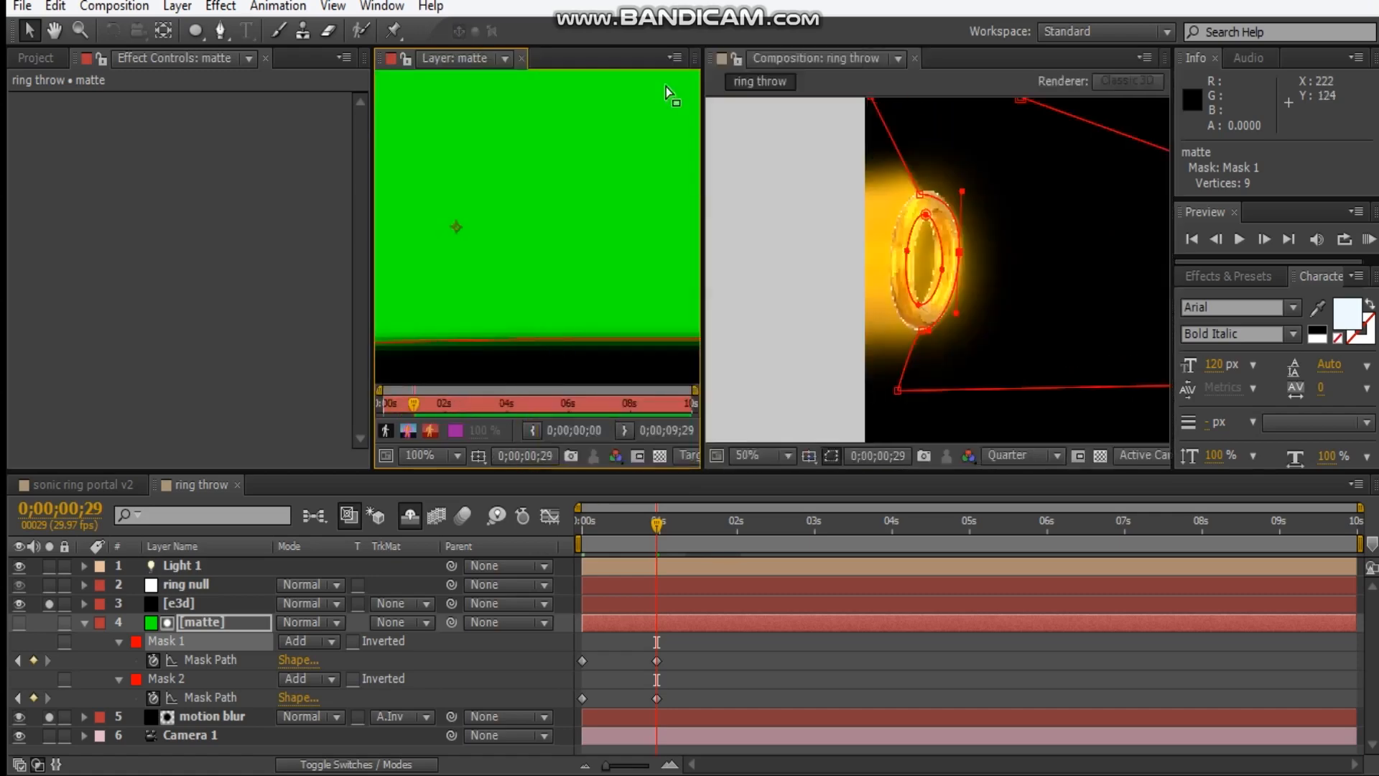
{"action": "left_click", "coordinate": [522, 58]}
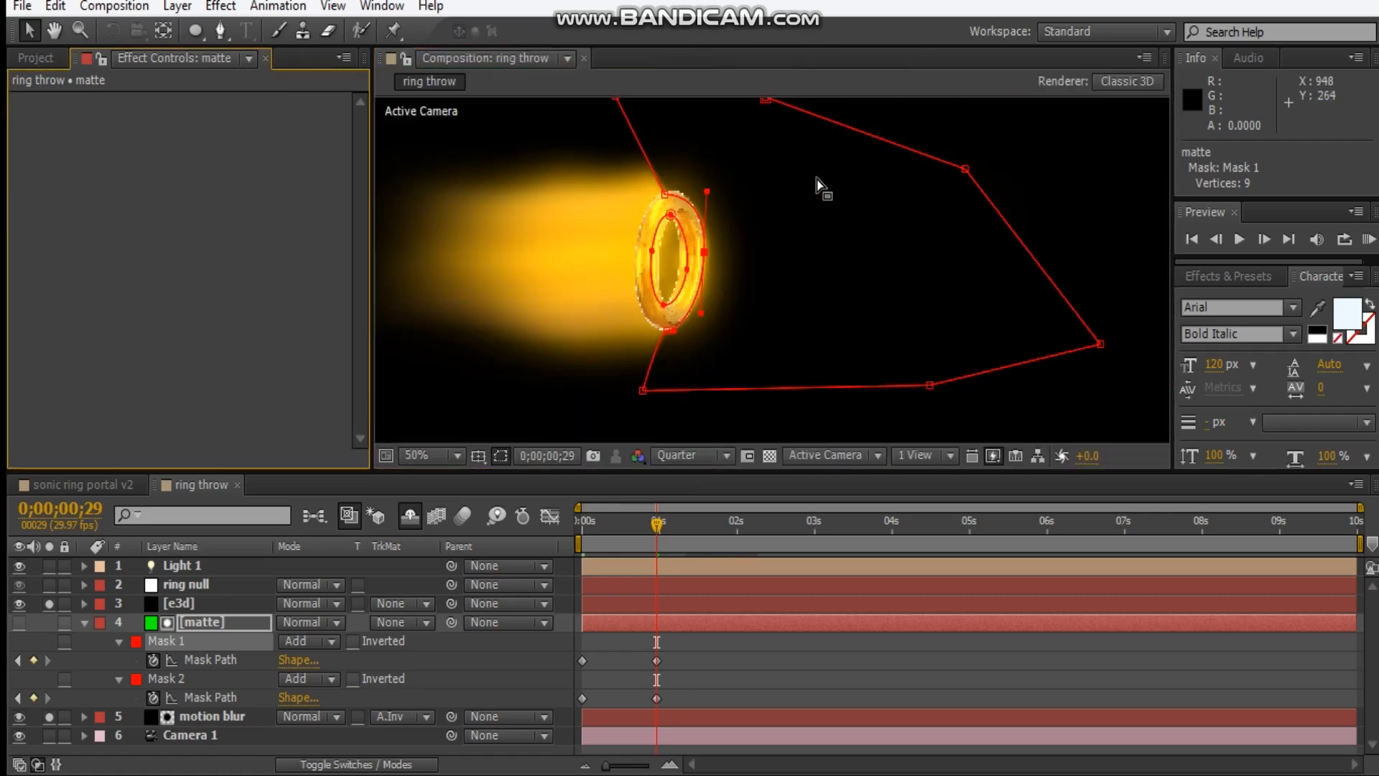